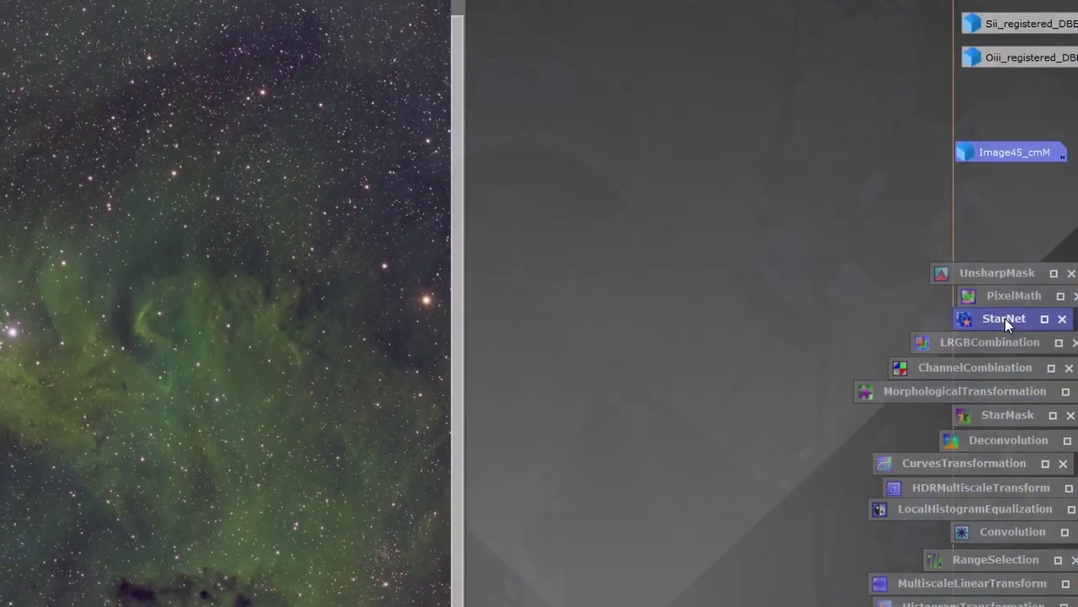
{"action": "double_click", "coordinate": [1003, 318]}
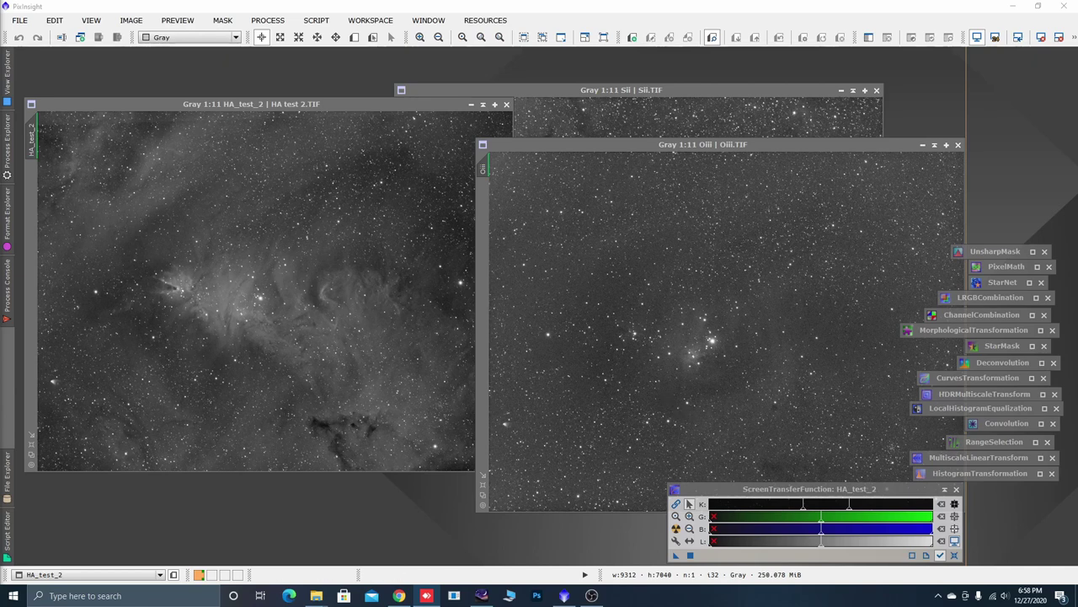
Switch to the AnyDesk remote session and inspect the latest exposure in N.I.N.A. up close before returning to PixInsight
{"action": "left_click", "coordinate": [426, 596]}
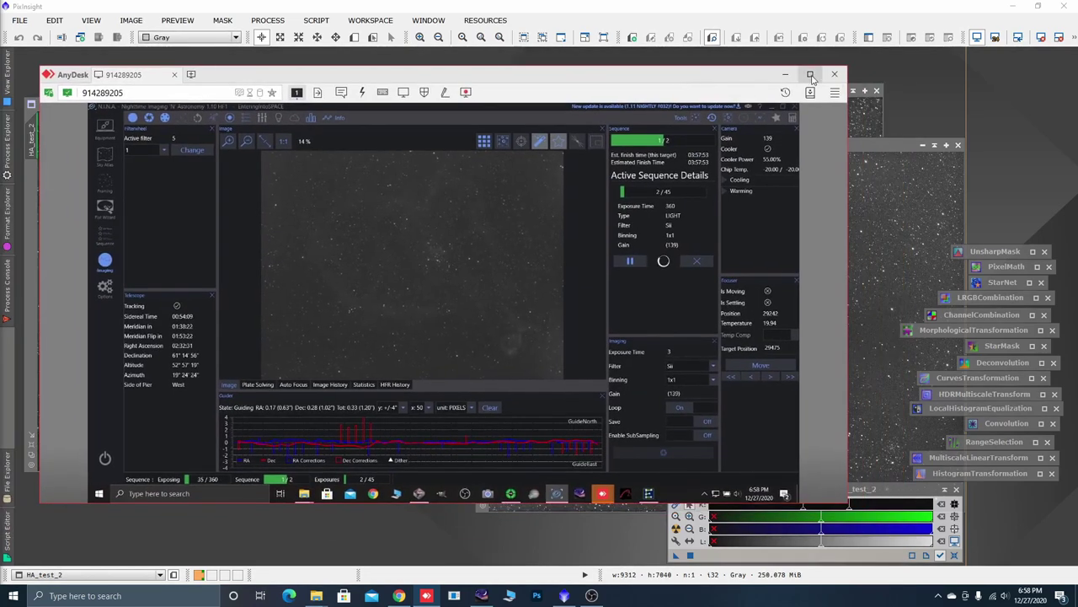
{"action": "left_click", "coordinate": [811, 76]}
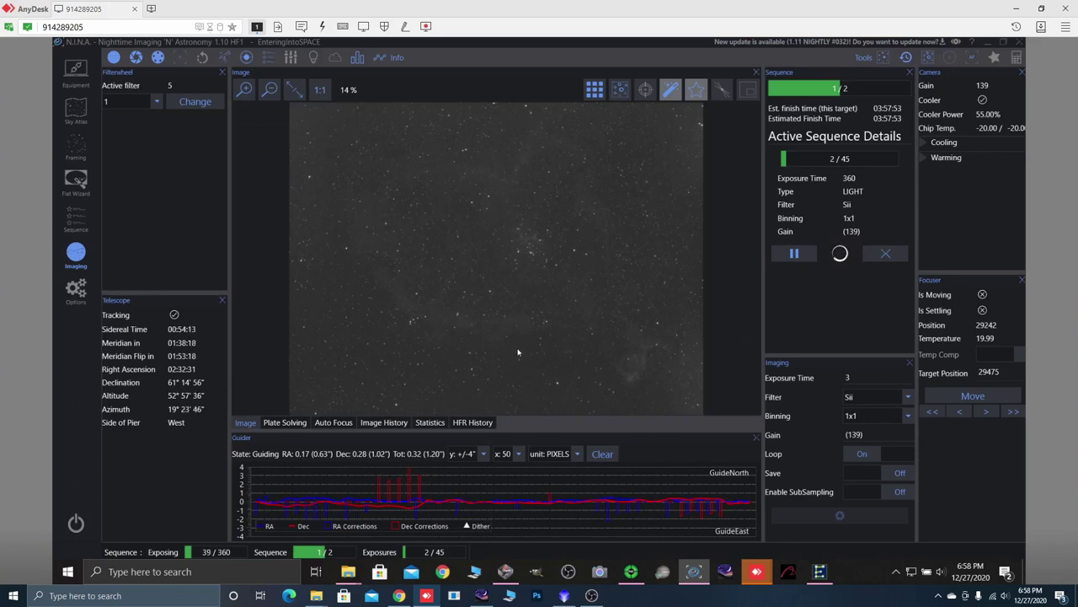
{"action": "scroll", "coordinate": [489, 254], "scroll_direction": "up", "scroll_amount": 2}
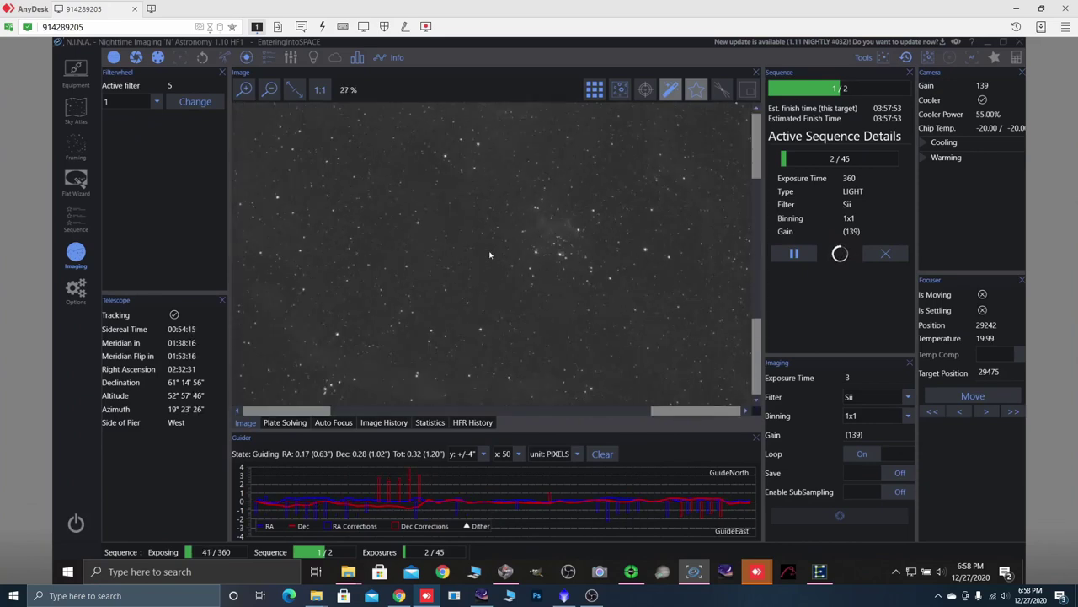
{"action": "scroll", "coordinate": [490, 254], "scroll_direction": "down", "scroll_amount": 2}
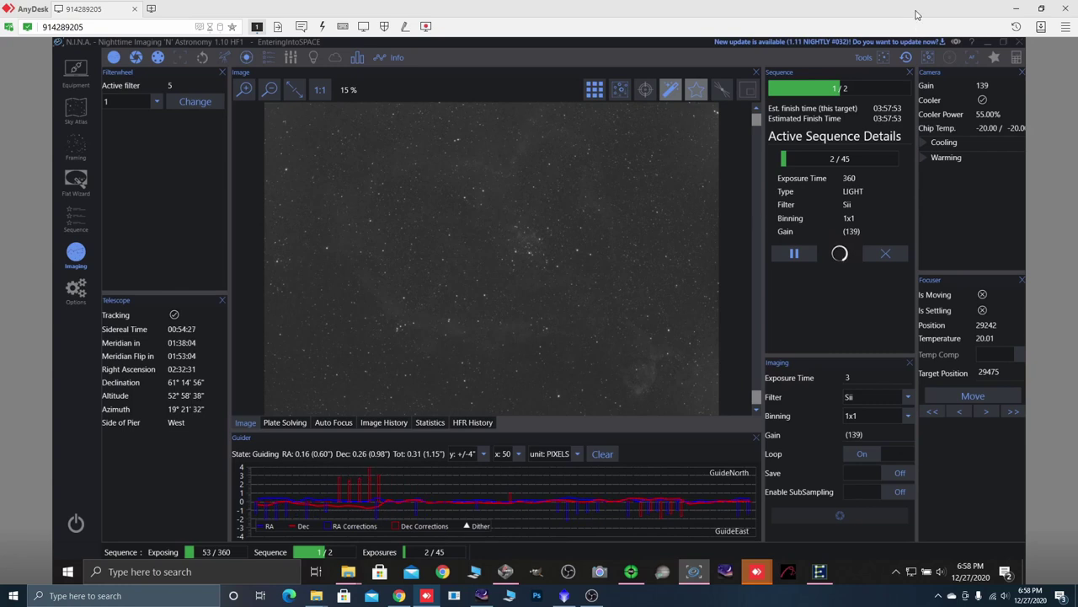
{"action": "left_click", "coordinate": [1016, 9]}
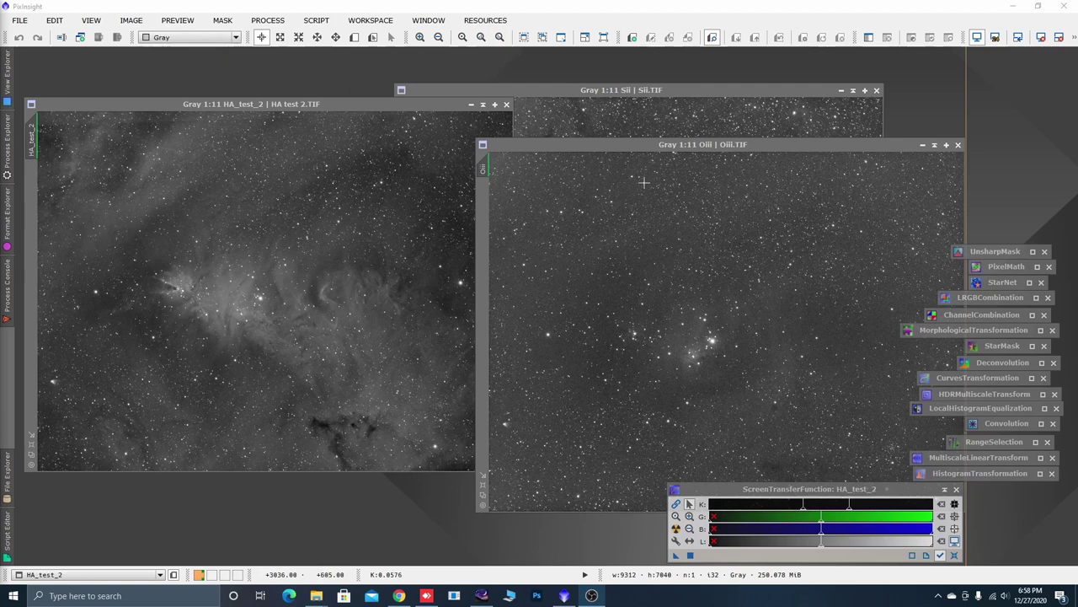
Bring the Oiii, Sii and HA_test_2 image windows forward in turn to compare their framing and orientation
{"action": "left_click_drag", "start_coordinate": [732, 149], "coordinate": [698, 155]}
{"action": "left_click_drag", "start_coordinate": [682, 90], "coordinate": [602, 90]}
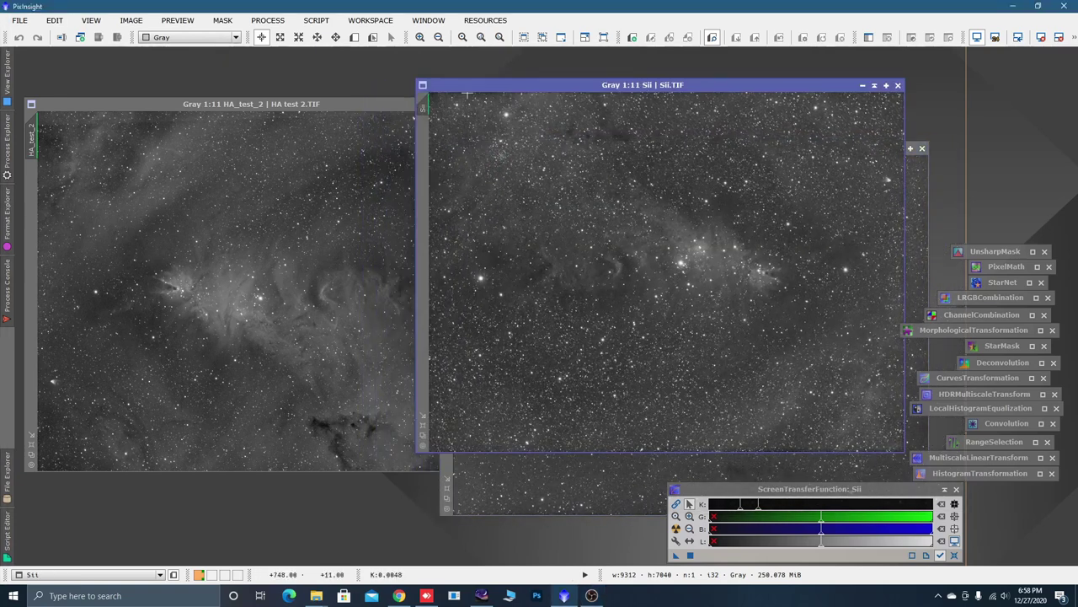
{"action": "left_click_drag", "start_coordinate": [294, 105], "coordinate": [464, 112]}
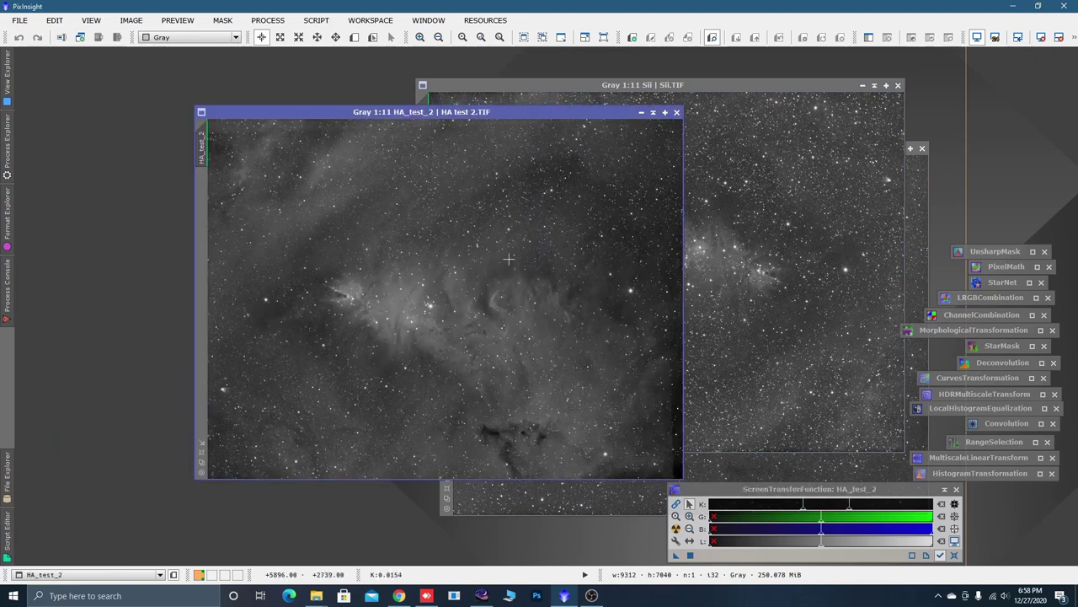
{"action": "scroll", "coordinate": [425, 315], "scroll_direction": "down", "scroll_amount": 1}
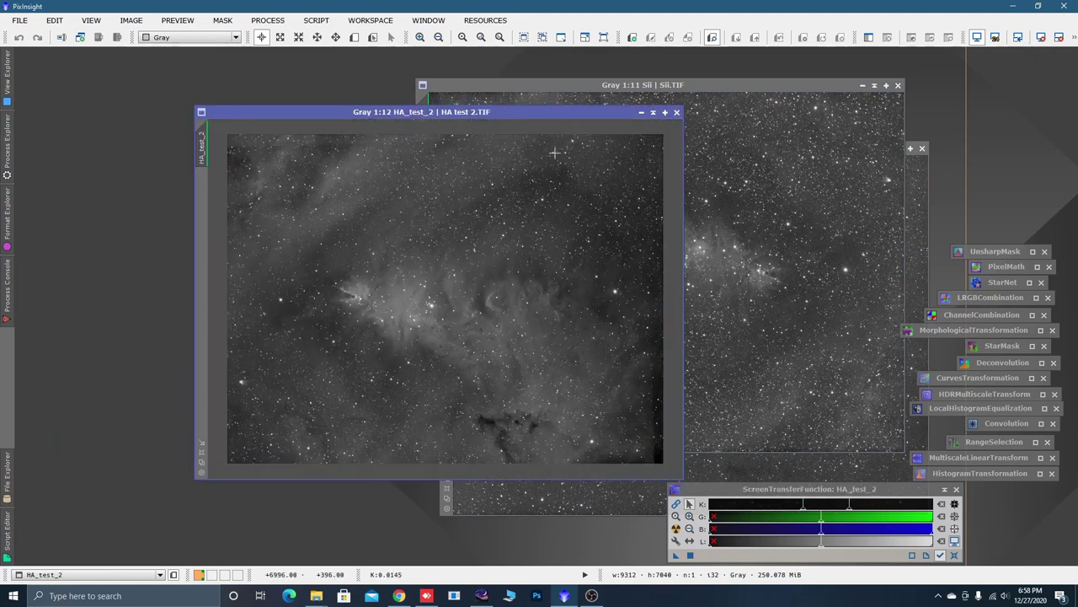
{"action": "left_click_drag", "start_coordinate": [580, 118], "coordinate": [452, 116]}
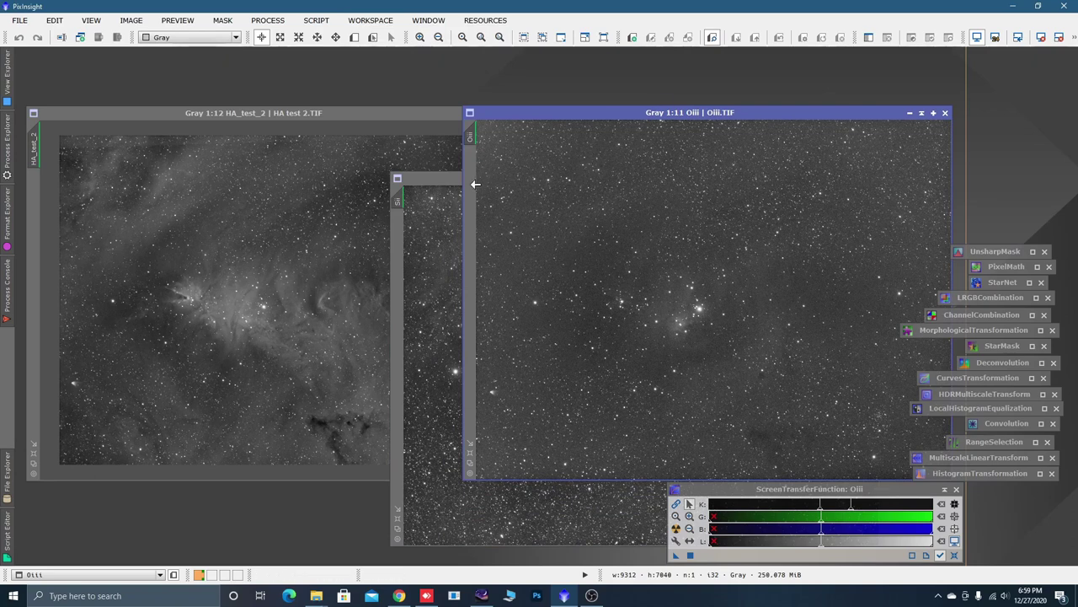
Iconize the Oiii, Sii and HA_test_2 images and park their icons together beside the process icons
{"action": "left_click", "coordinate": [919, 114]}
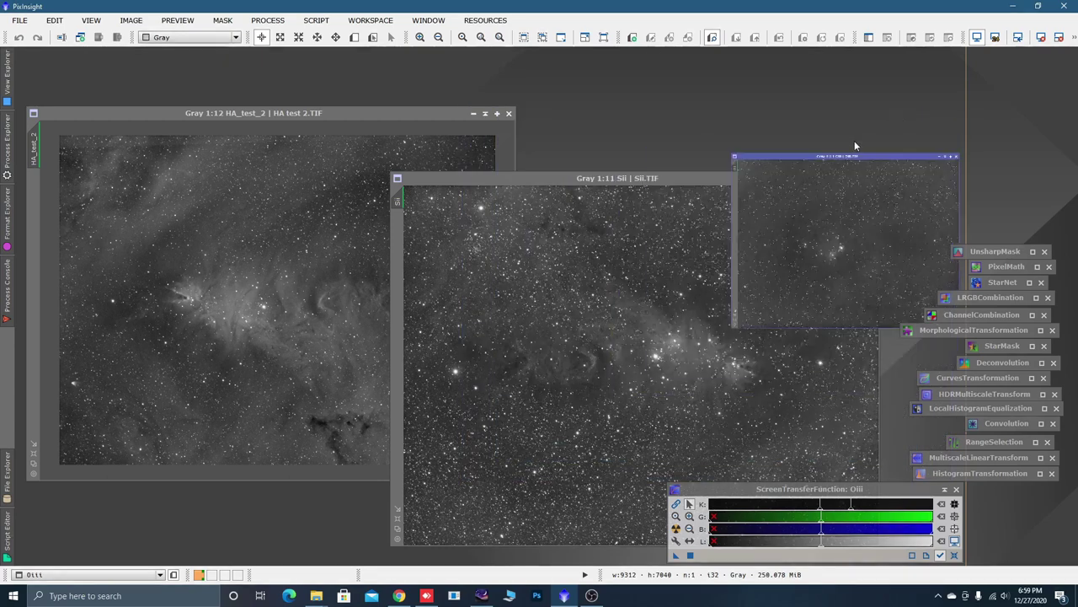
{"action": "left_click_drag", "start_coordinate": [671, 176], "coordinate": [609, 158]}
{"action": "left_click", "coordinate": [729, 147]}
{"action": "left_click_drag", "start_coordinate": [547, 336], "coordinate": [987, 186]}
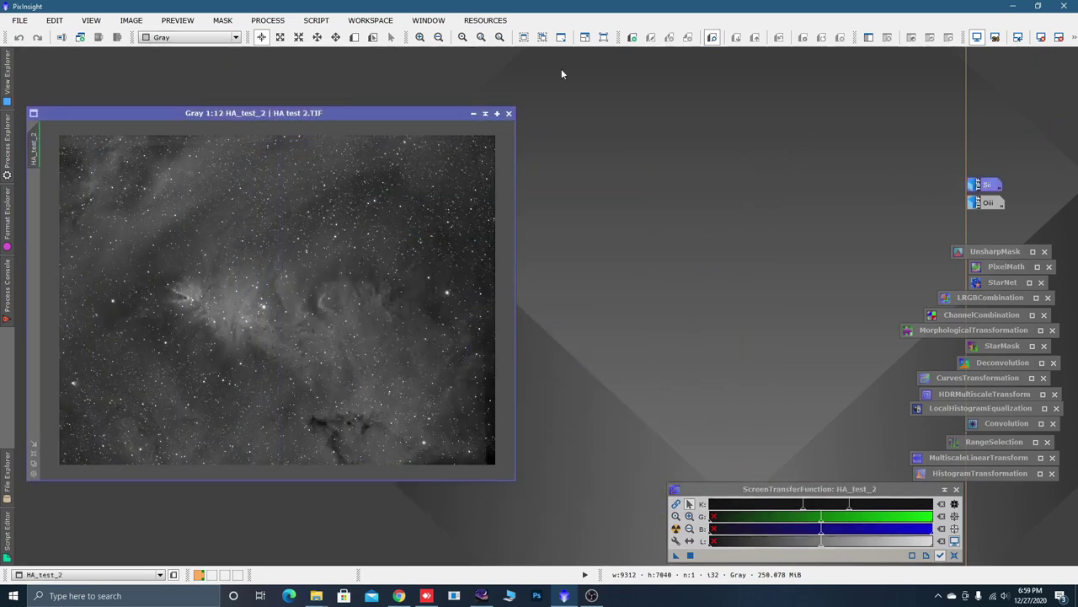
{"action": "left_click", "coordinate": [474, 113]}
{"action": "left_click_drag", "start_coordinate": [300, 307], "coordinate": [992, 104]}
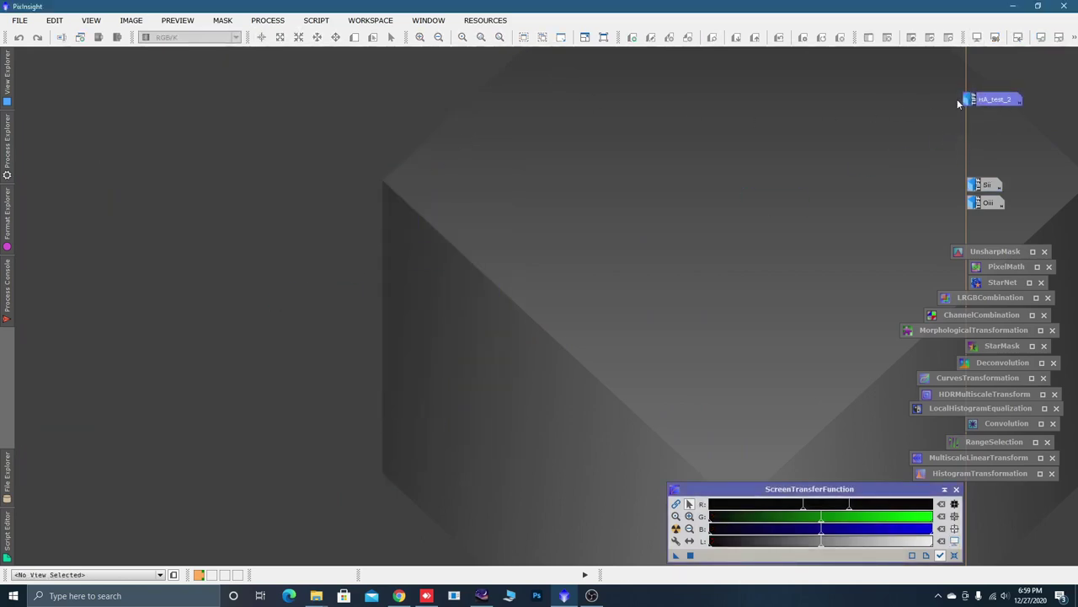
Open the StarAlignment process and reset all its settings to defaults
{"action": "left_click", "coordinate": [266, 21]}
{"action": "mouse_move", "coordinate": [315, 20]}
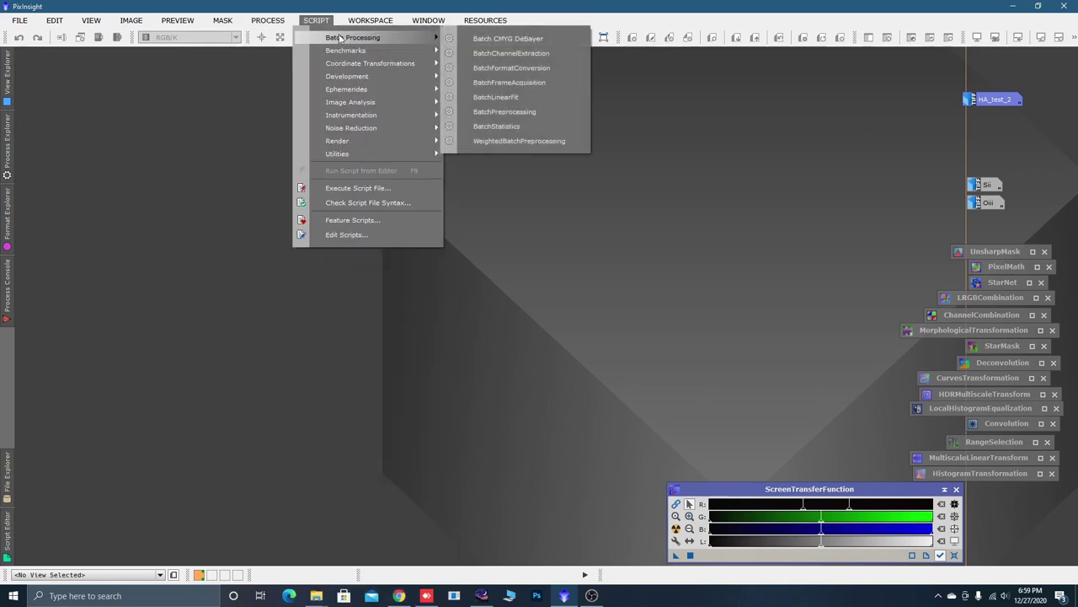
{"action": "mouse_move", "coordinate": [268, 20]}
{"action": "mouse_move", "coordinate": [334, 37]}
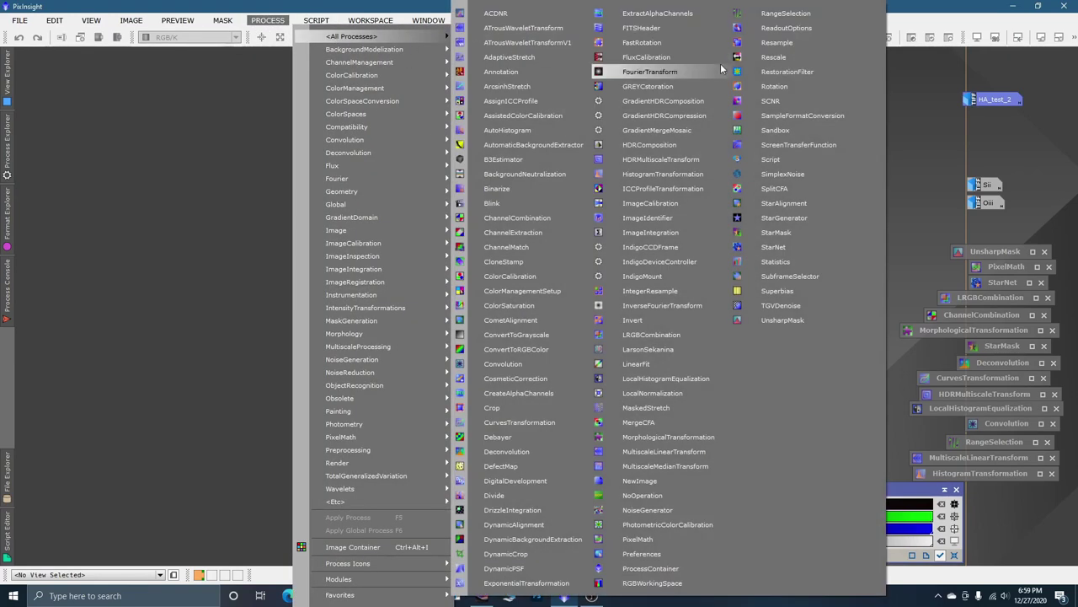
{"action": "left_click", "coordinate": [779, 203]}
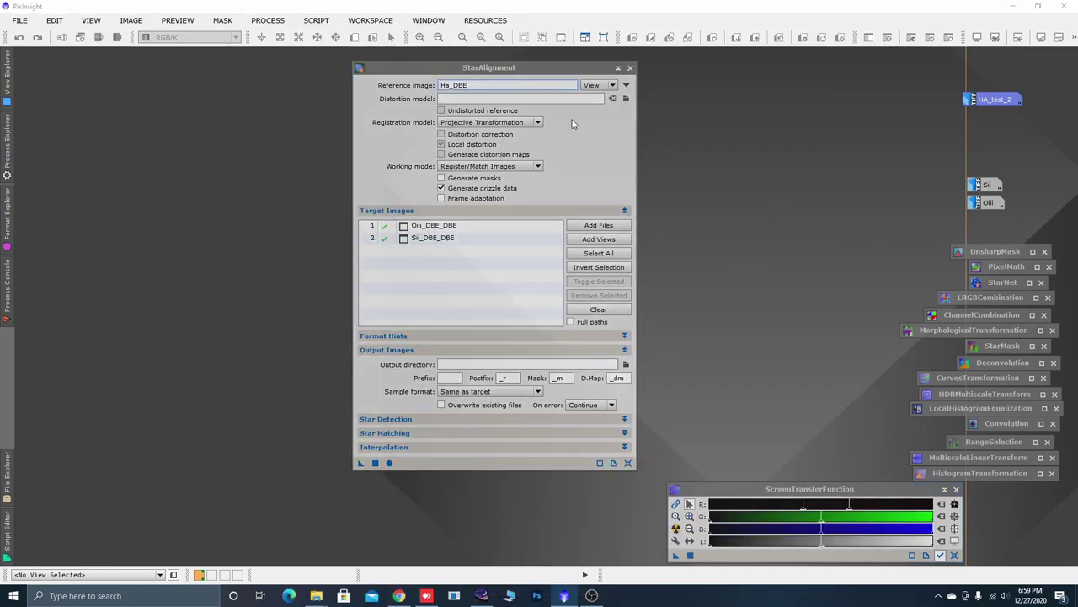
{"action": "left_click", "coordinate": [627, 463]}
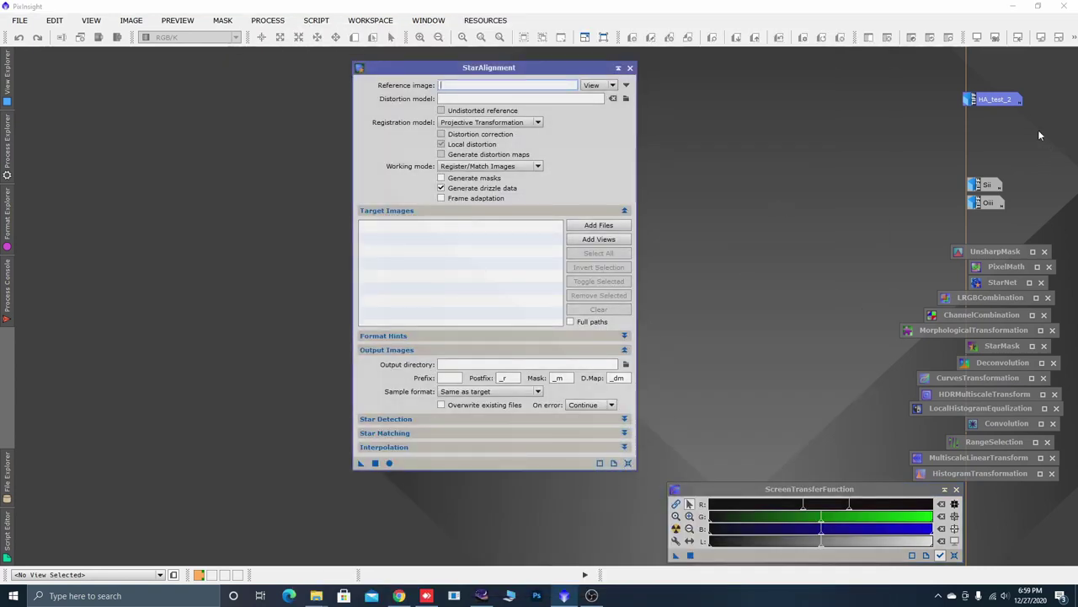
Align the Sii and Oiii images to the reference image HA_test_2 with StarAlignment and close the process
{"action": "left_click_drag", "start_coordinate": [1004, 103], "coordinate": [515, 87]}
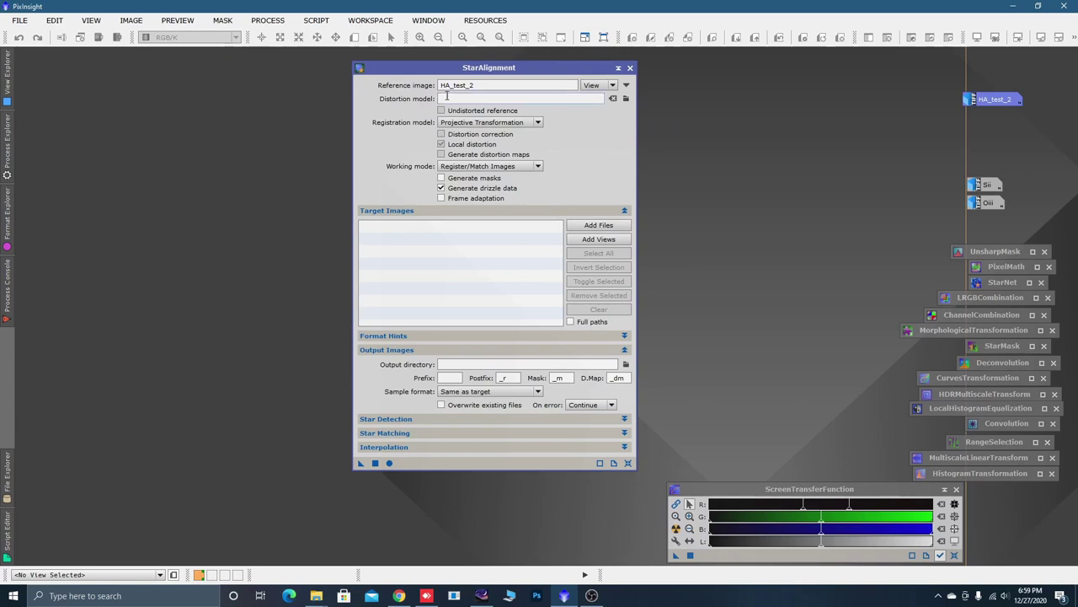
{"action": "left_click_drag", "start_coordinate": [950, 163], "coordinate": [410, 261]}
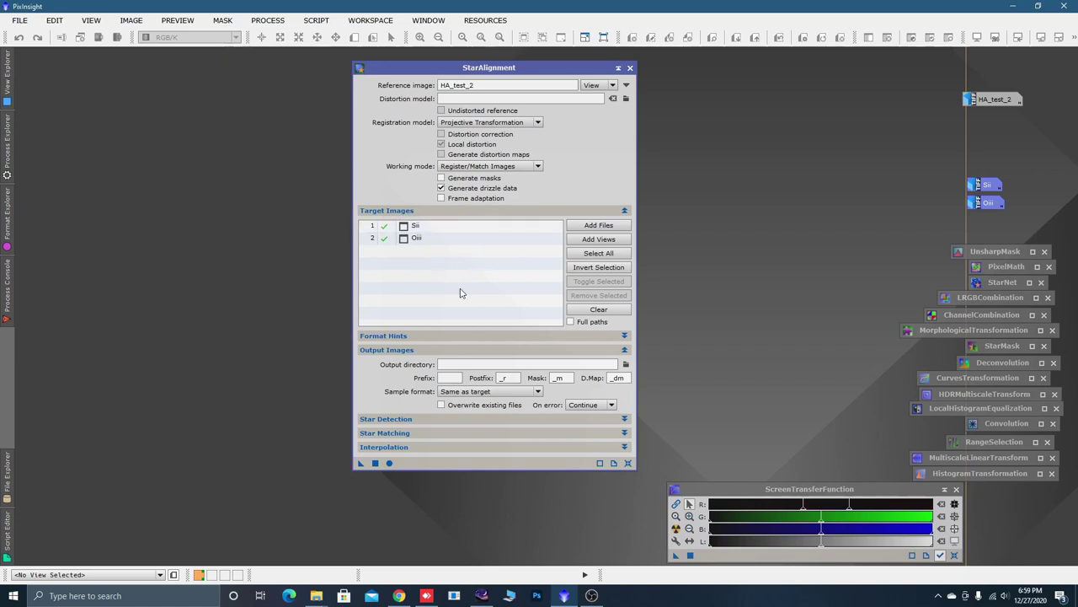
{"action": "left_click", "coordinate": [390, 463]}
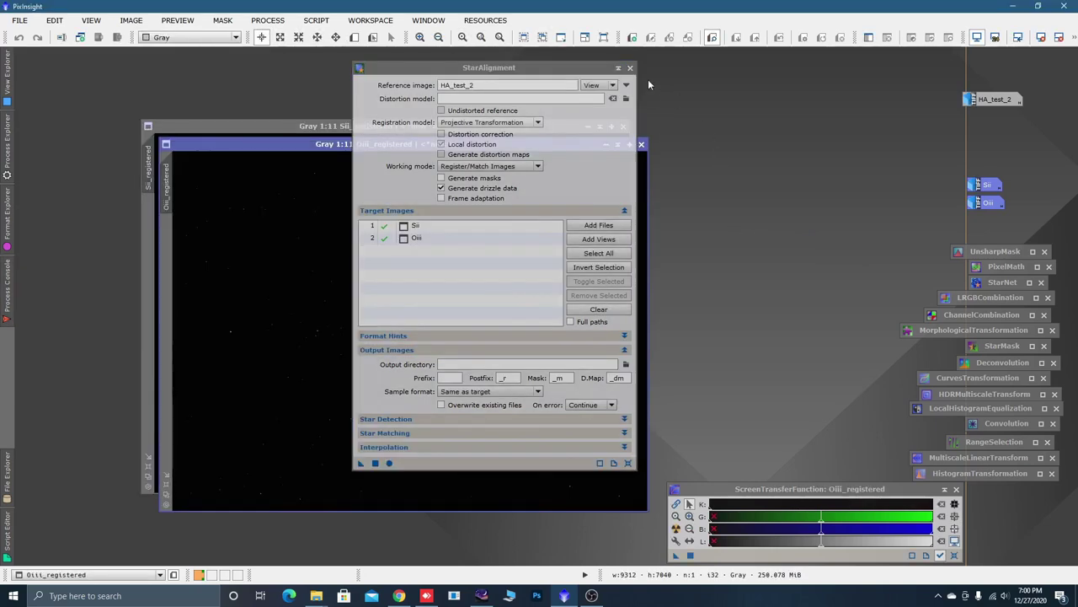
{"action": "left_click", "coordinate": [630, 68]}
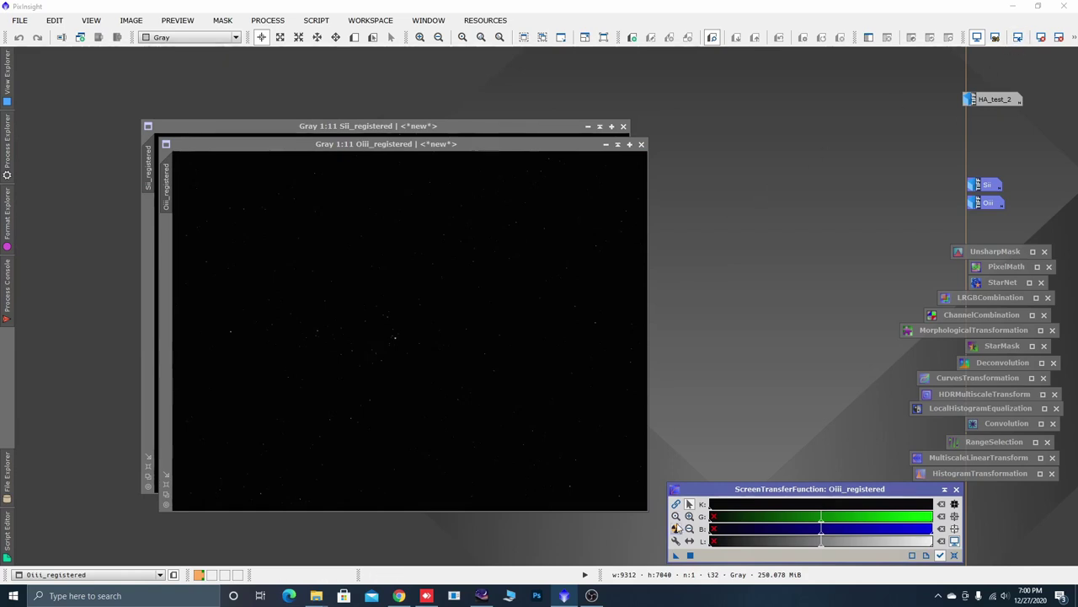
Auto-stretch the screen display of Oiii_registered and Sii_registered, and show each image at 1:12 to see its whole frame
{"action": "left_click", "coordinate": [676, 528]}
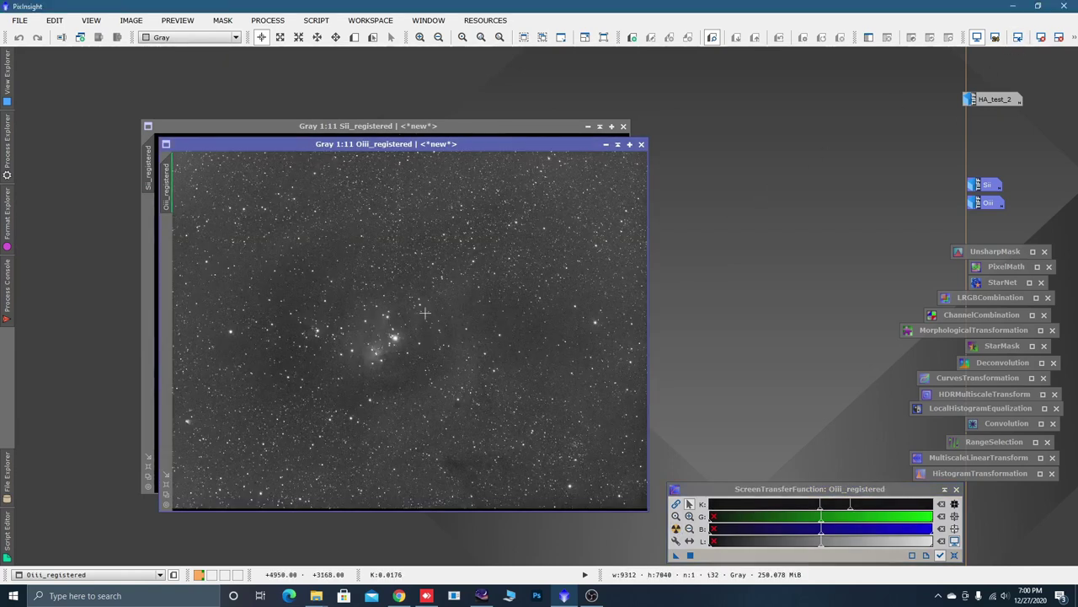
{"action": "scroll", "coordinate": [421, 330], "scroll_direction": "down", "scroll_amount": 1}
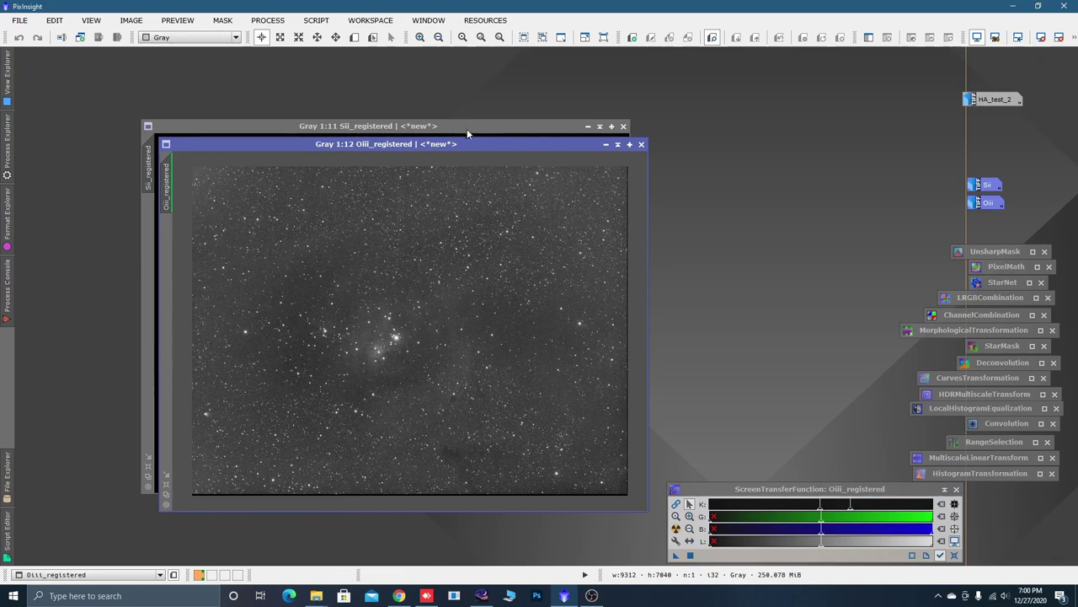
{"action": "key", "text": "ctrl+Tab"}
{"action": "left_click", "coordinate": [676, 528]}
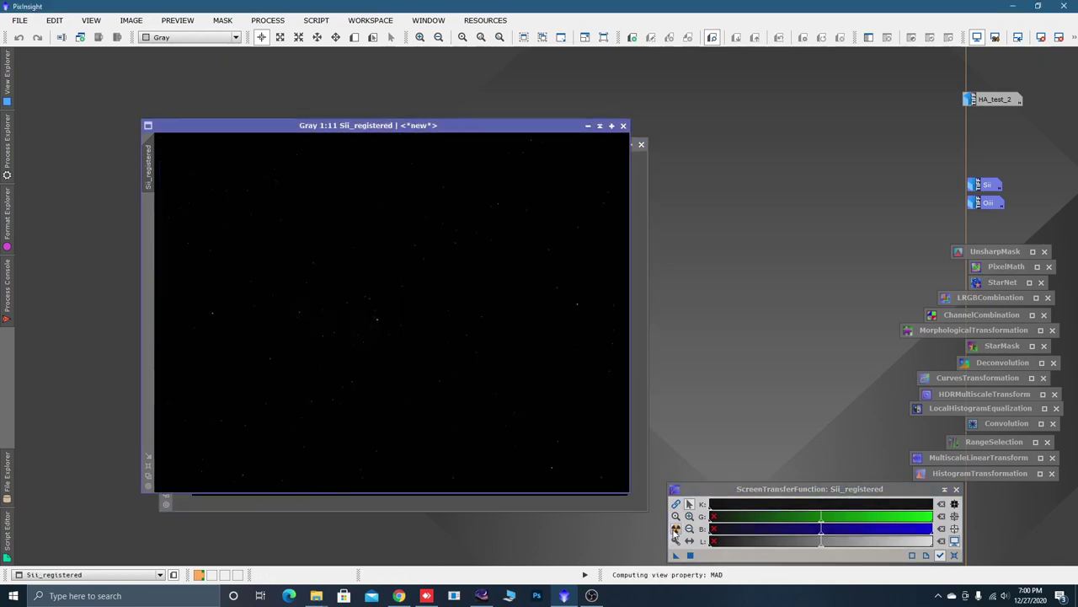
{"action": "scroll", "coordinate": [468, 371], "scroll_direction": "down", "scroll_amount": 1}
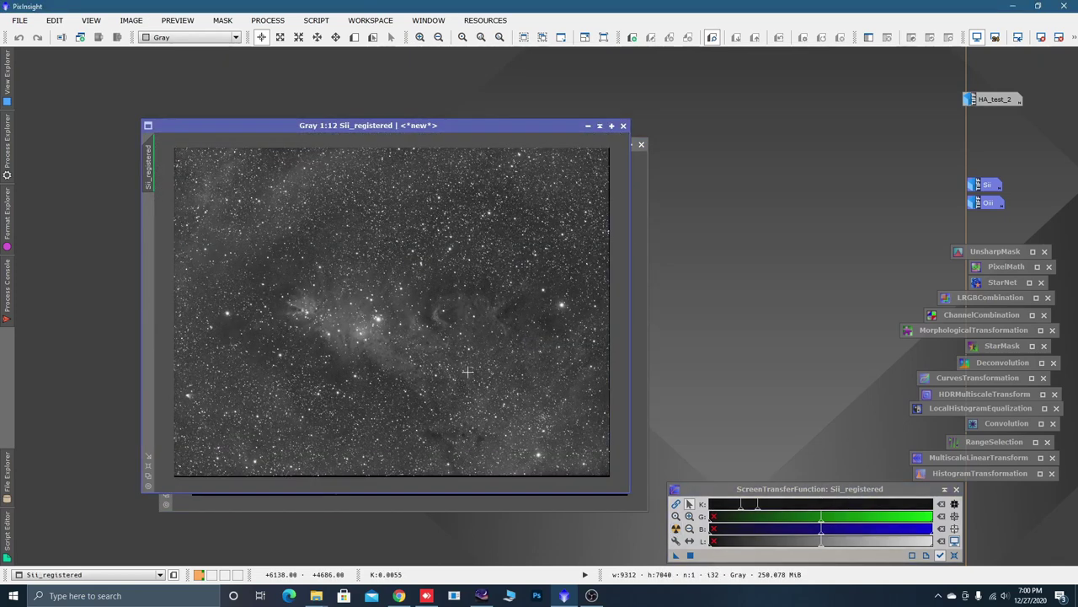
Delete the original unregistered Sii and Oiii images from the workspace
{"action": "right_click", "coordinate": [987, 187]}
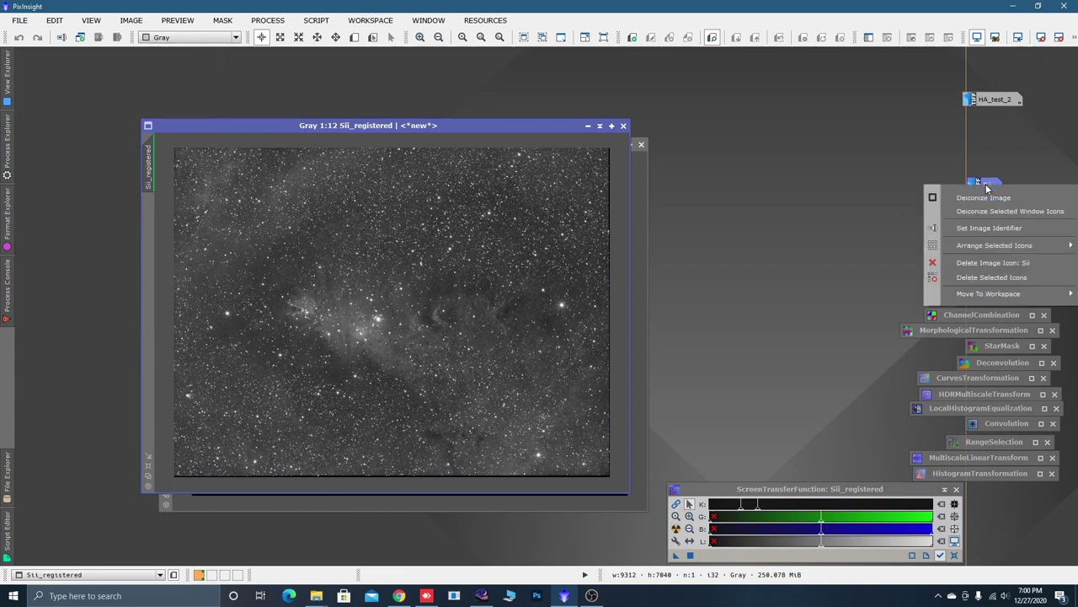
{"action": "left_click", "coordinate": [978, 278]}
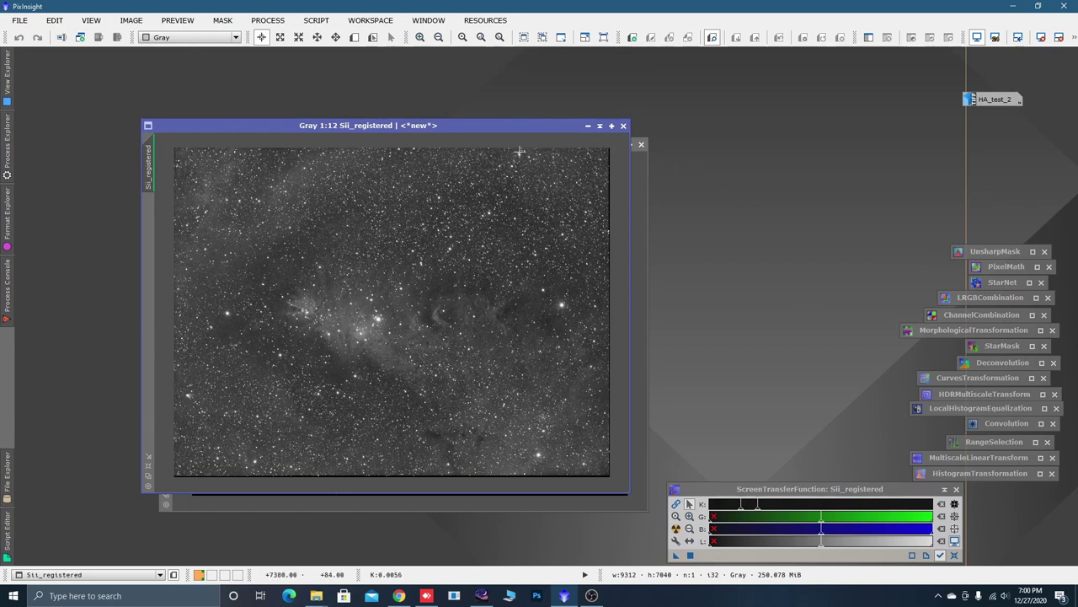
Arrange the Sii_registered and Oiii_registered windows apart from each other and reopen HA_test_2 in front of them
{"action": "left_click_drag", "start_coordinate": [527, 124], "coordinate": [476, 105]}
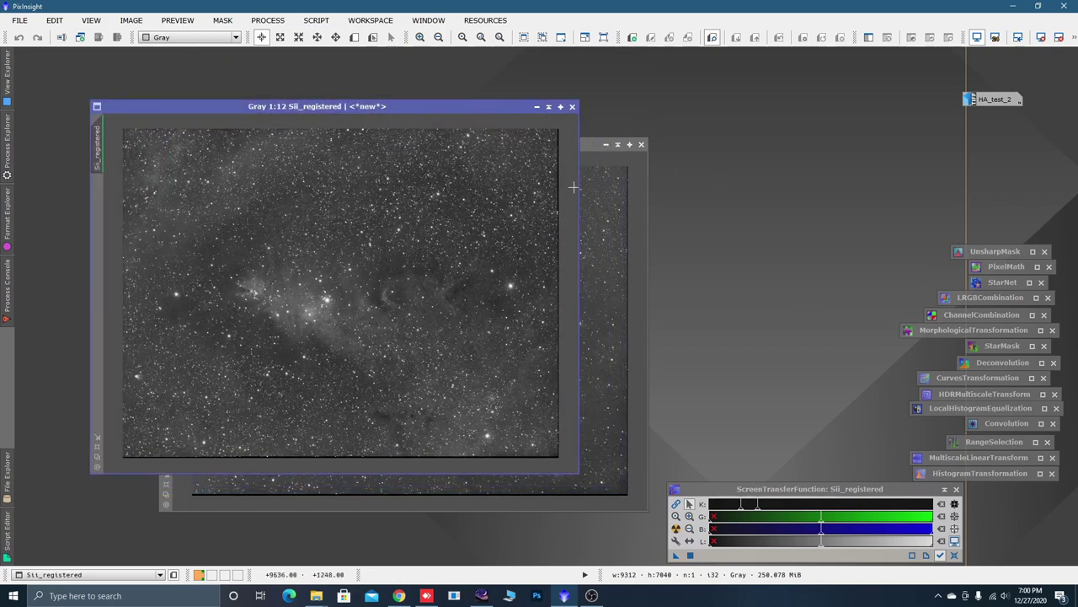
{"action": "left_click_drag", "start_coordinate": [477, 110], "coordinate": [467, 168]}
{"action": "left_click_drag", "start_coordinate": [556, 147], "coordinate": [554, 130]}
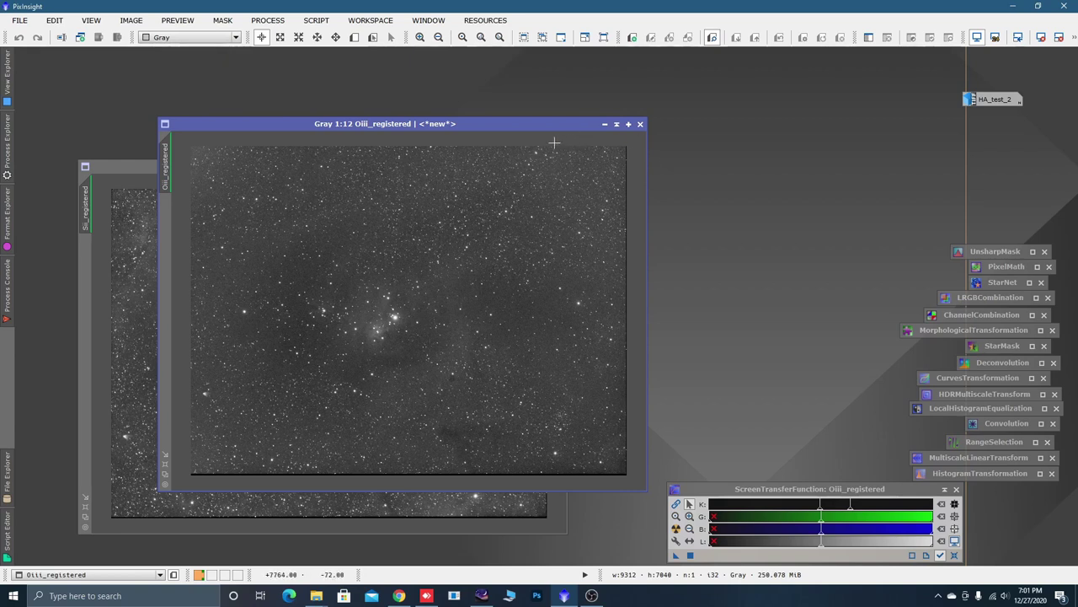
{"action": "left_click_drag", "start_coordinate": [463, 127], "coordinate": [683, 97]}
{"action": "left_click", "coordinate": [338, 167]}
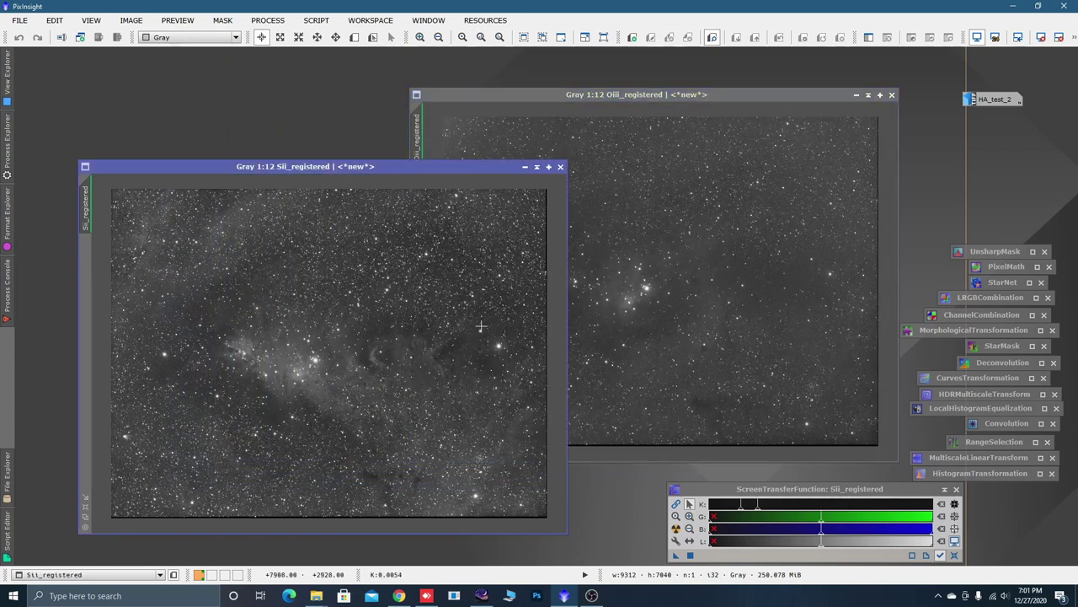
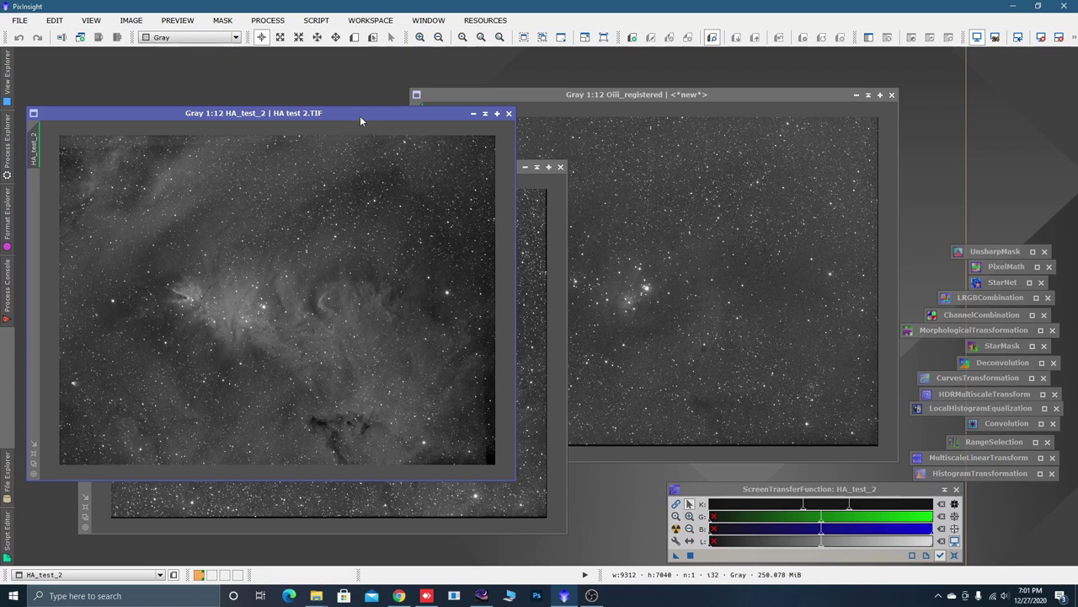
{"action": "left_click_drag", "start_coordinate": [360, 115], "coordinate": [369, 114]}
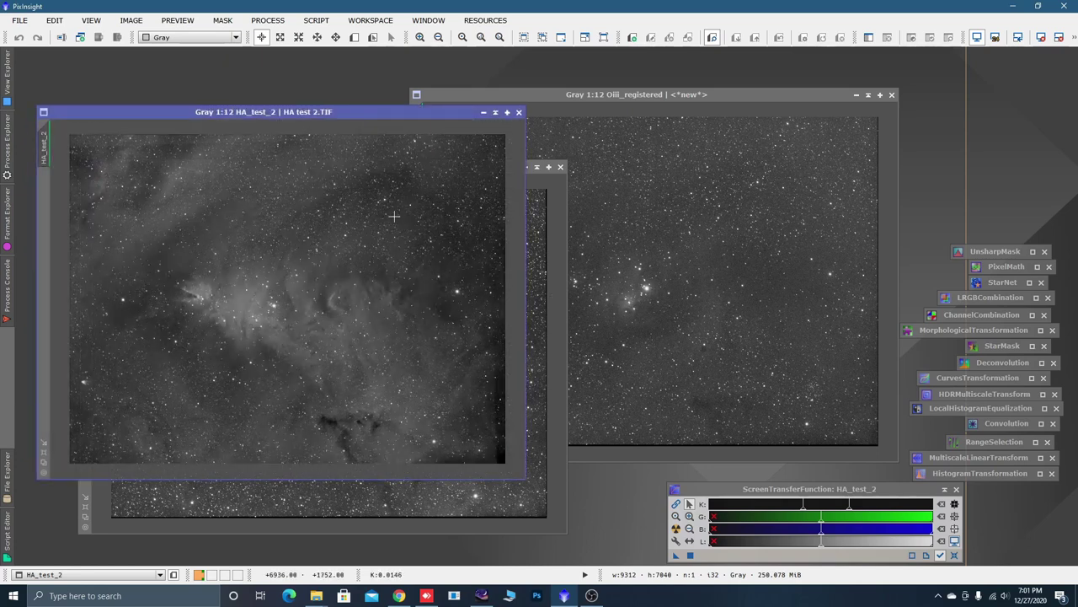
Start a reset DynamicCrop on HA_test_2 and pull in all four crop edges to about 8976 × 6680 pixels, excluding the dark borders
{"action": "left_click", "coordinate": [268, 21]}
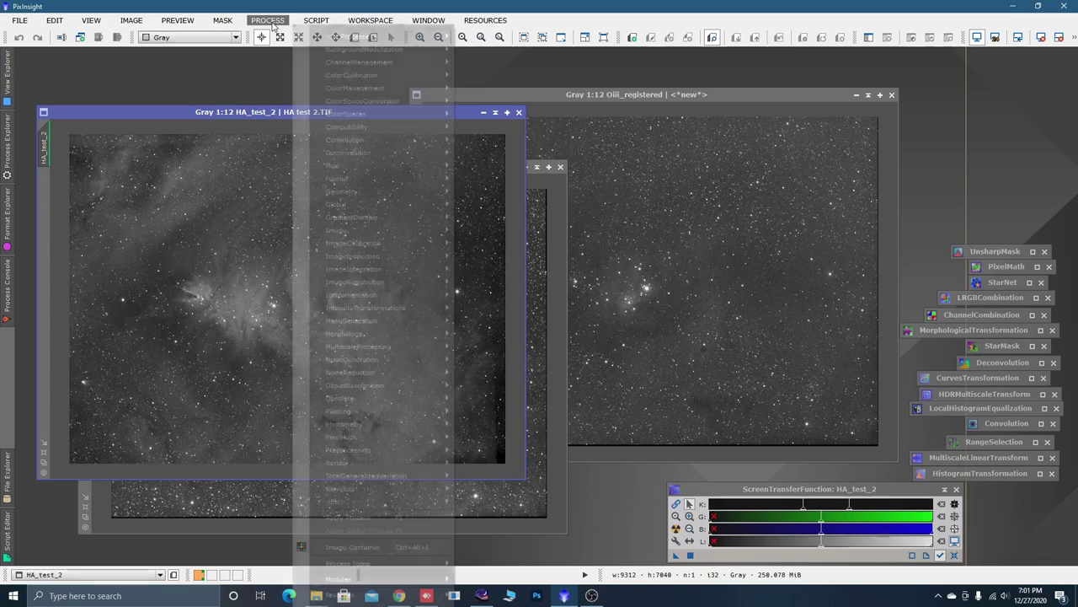
{"action": "mouse_move", "coordinate": [361, 193]}
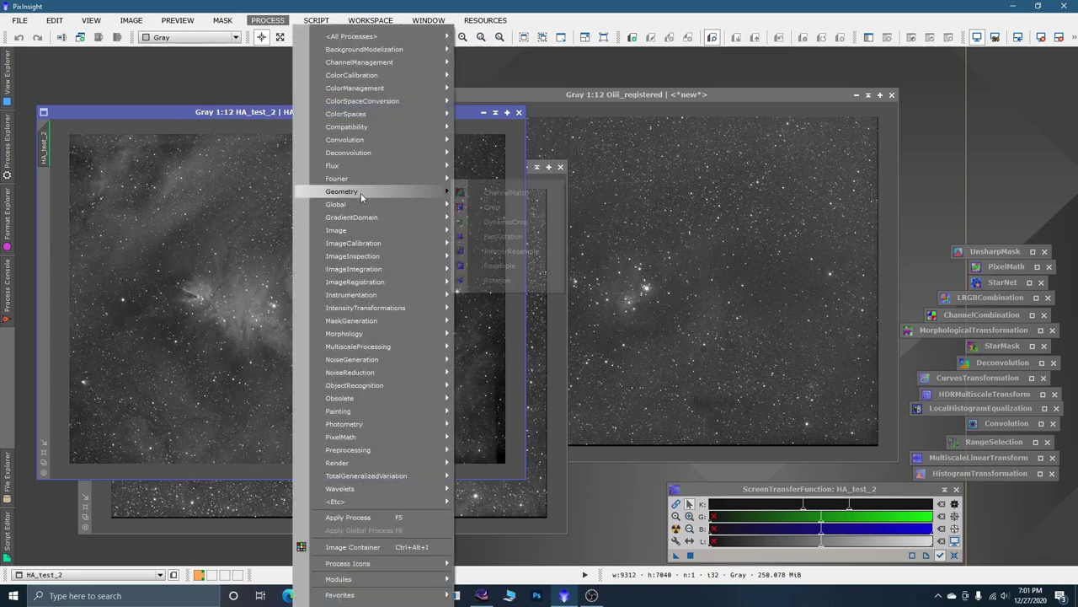
{"action": "left_click", "coordinate": [506, 221]}
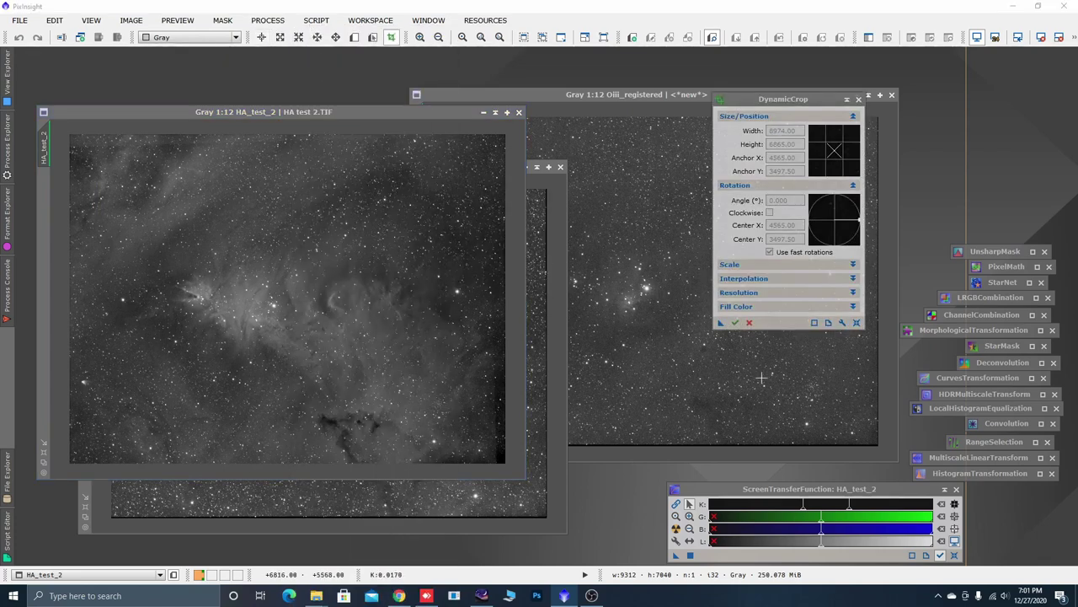
{"action": "left_click", "coordinate": [857, 327]}
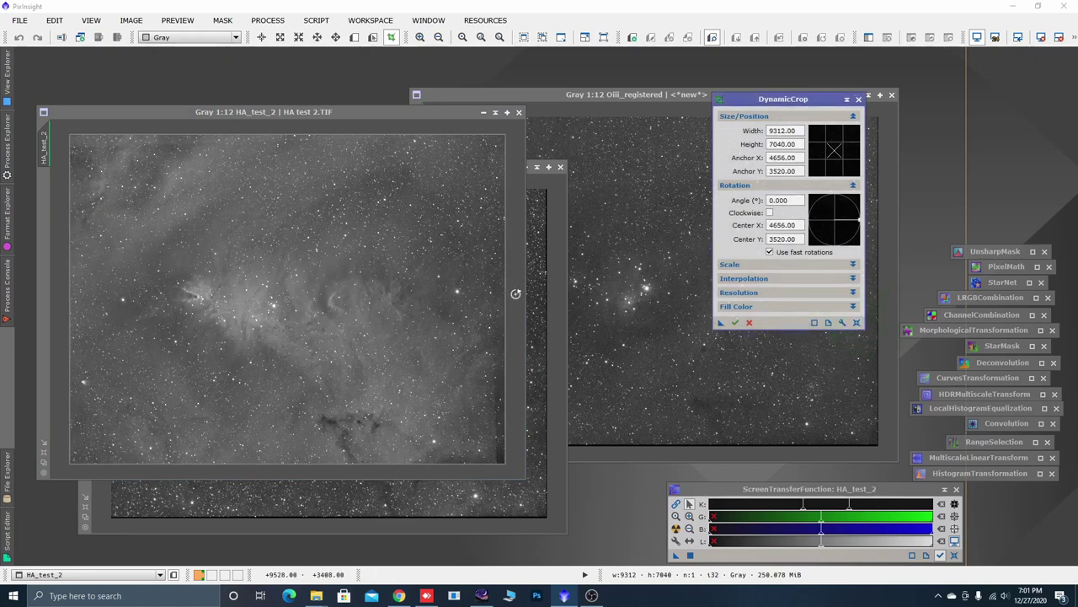
{"action": "left_click_drag", "start_coordinate": [508, 307], "coordinate": [494, 309]}
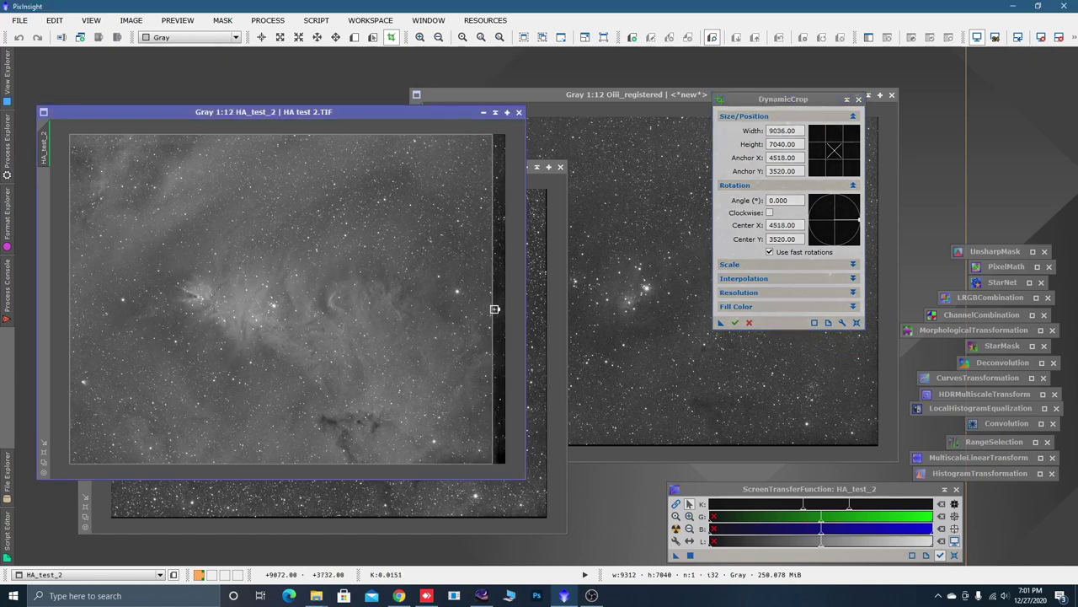
{"action": "left_click_drag", "start_coordinate": [366, 135], "coordinate": [366, 148]}
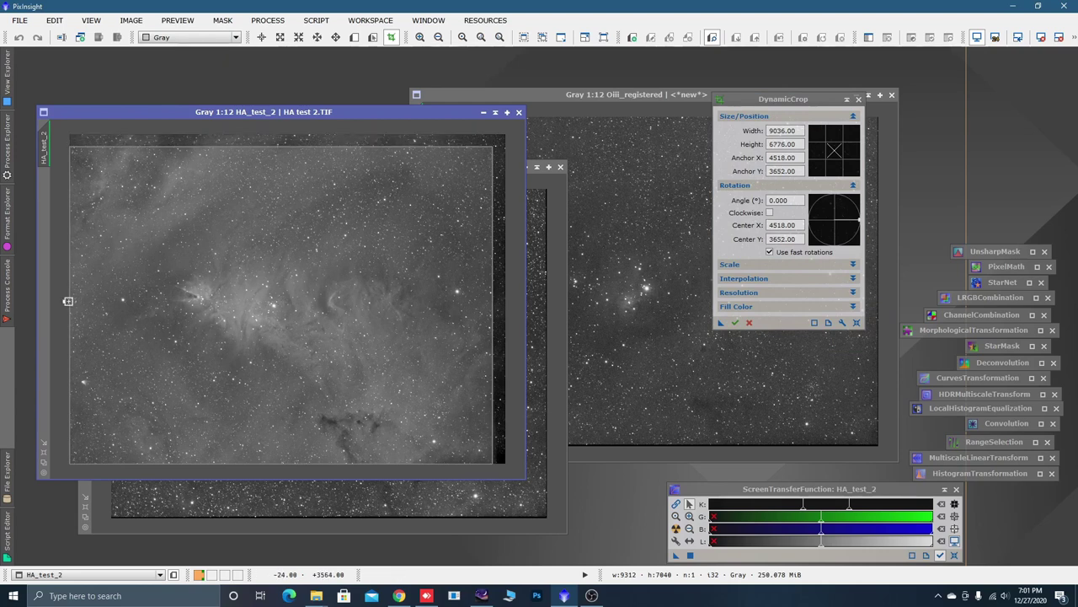
{"action": "left_click_drag", "start_coordinate": [68, 302], "coordinate": [72, 300]}
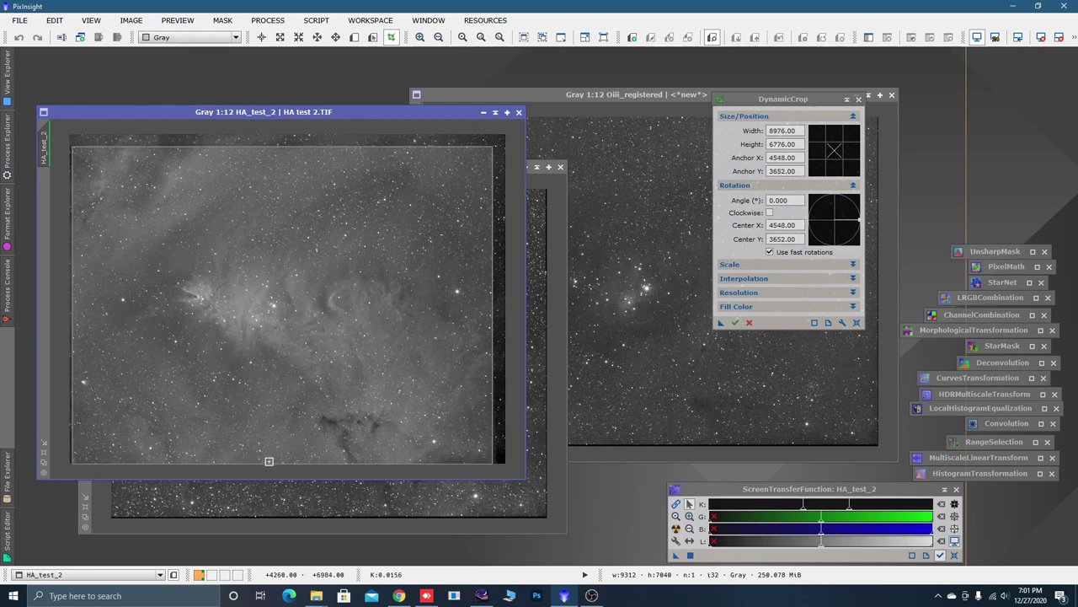
{"action": "left_click_drag", "start_coordinate": [269, 462], "coordinate": [272, 457]}
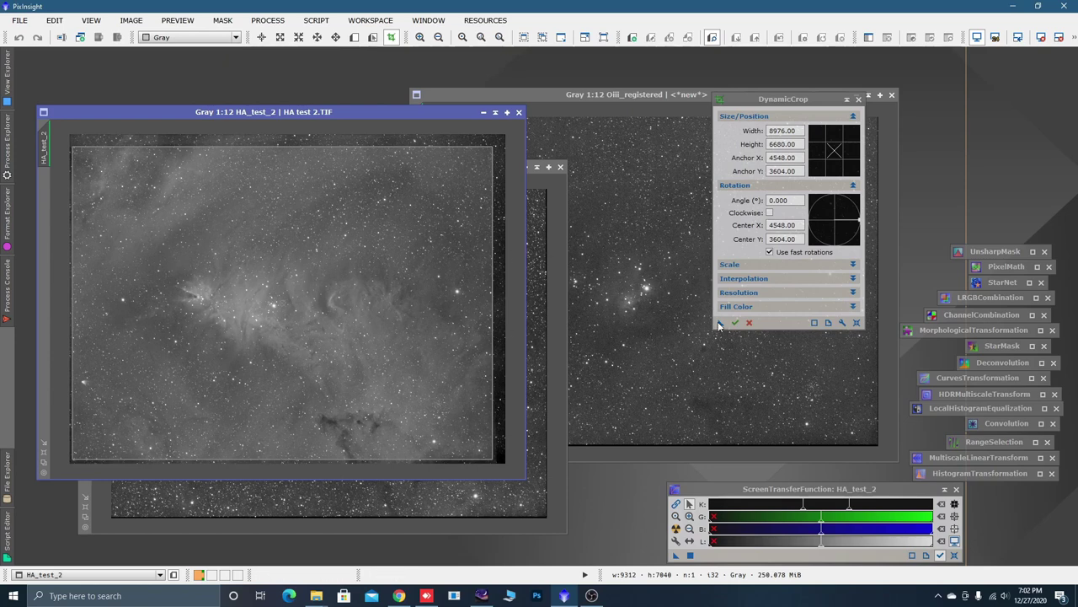
Apply the DynamicCrop settings to Oiii_registered, save them as a process icon on the workspace, and cancel the active crop session
{"action": "left_click_drag", "start_coordinate": [721, 323], "coordinate": [691, 366]}
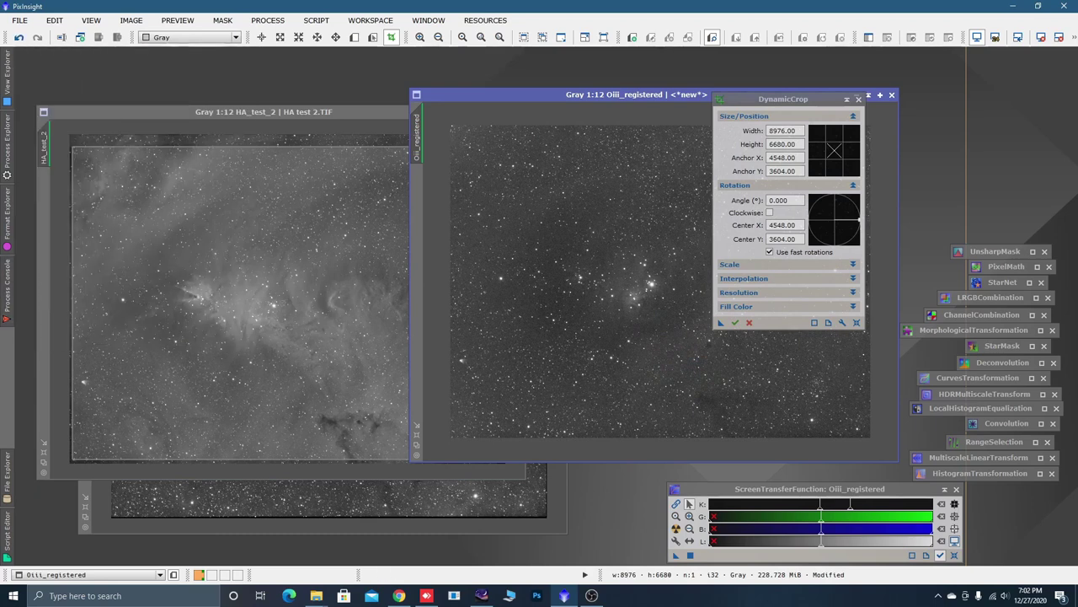
{"action": "left_click_drag", "start_coordinate": [817, 94], "coordinate": [735, 136]}
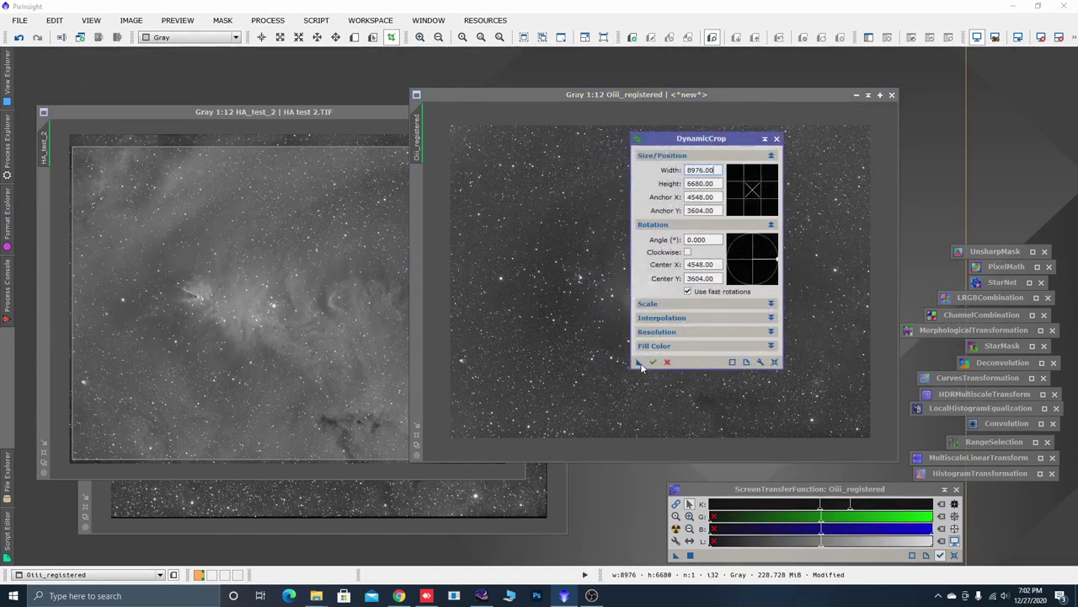
{"action": "left_click_drag", "start_coordinate": [639, 363], "coordinate": [985, 549]}
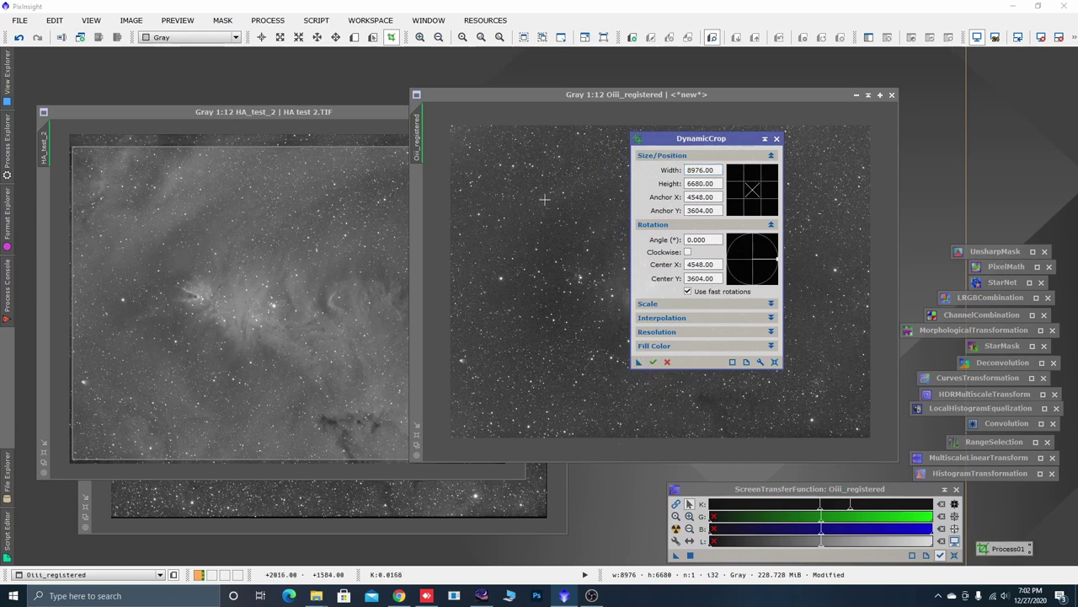
{"action": "left_click", "coordinate": [776, 139]}
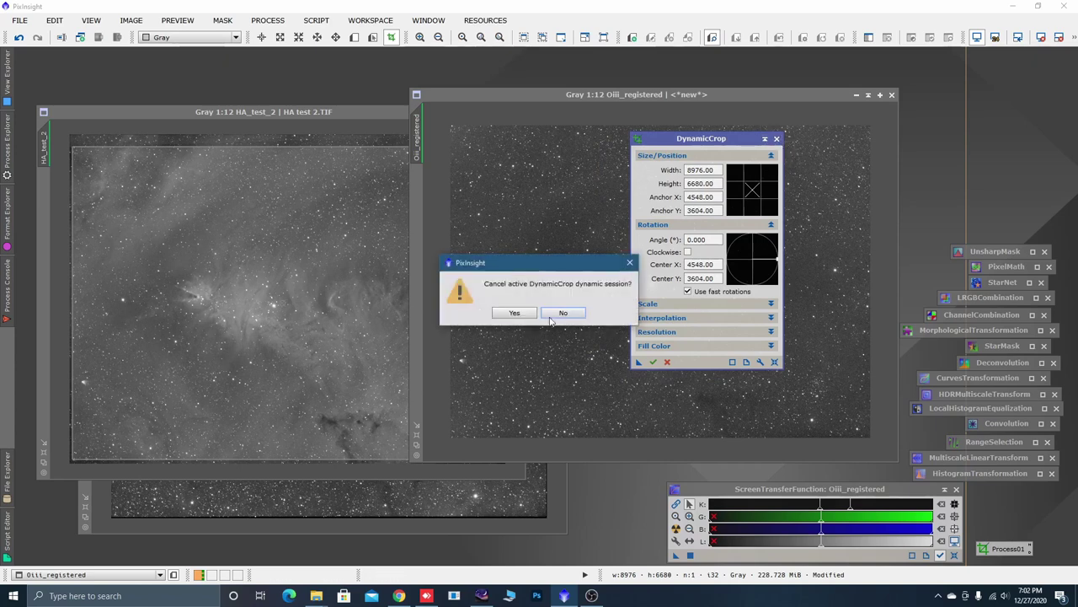
{"action": "left_click", "coordinate": [514, 311]}
{"action": "key", "text": "XF86AudioLowerVolume"}
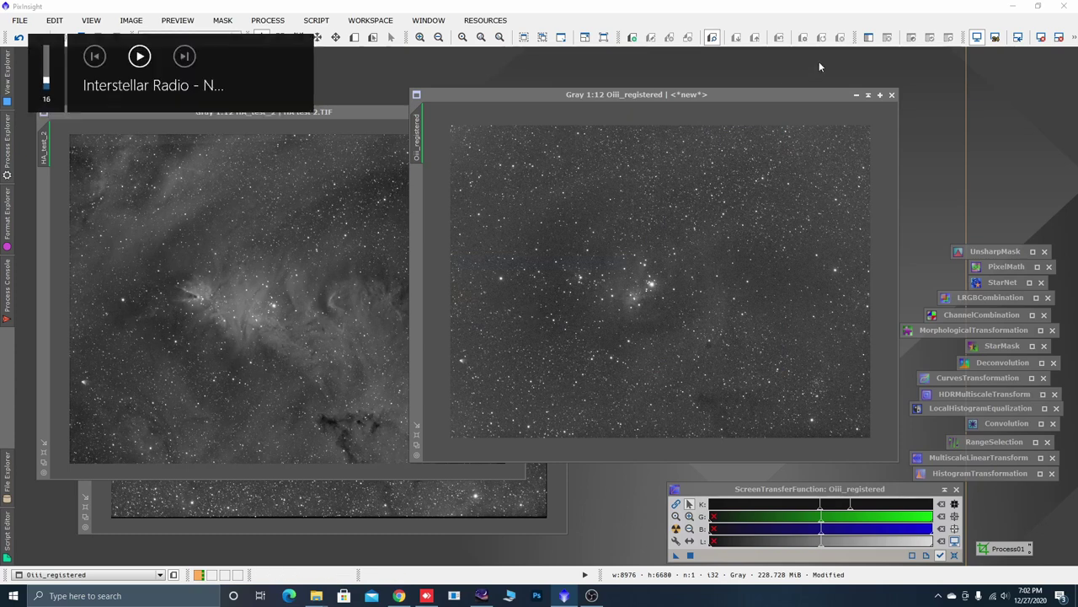
Crop HA_test_2 and Sii_registered with the saved Process01 icon, iconizing the Oiii_registered and HA_test_2 windows out of the way
{"action": "left_click", "coordinate": [856, 94]}
{"action": "left_click_drag", "start_coordinate": [684, 285], "coordinate": [991, 208]}
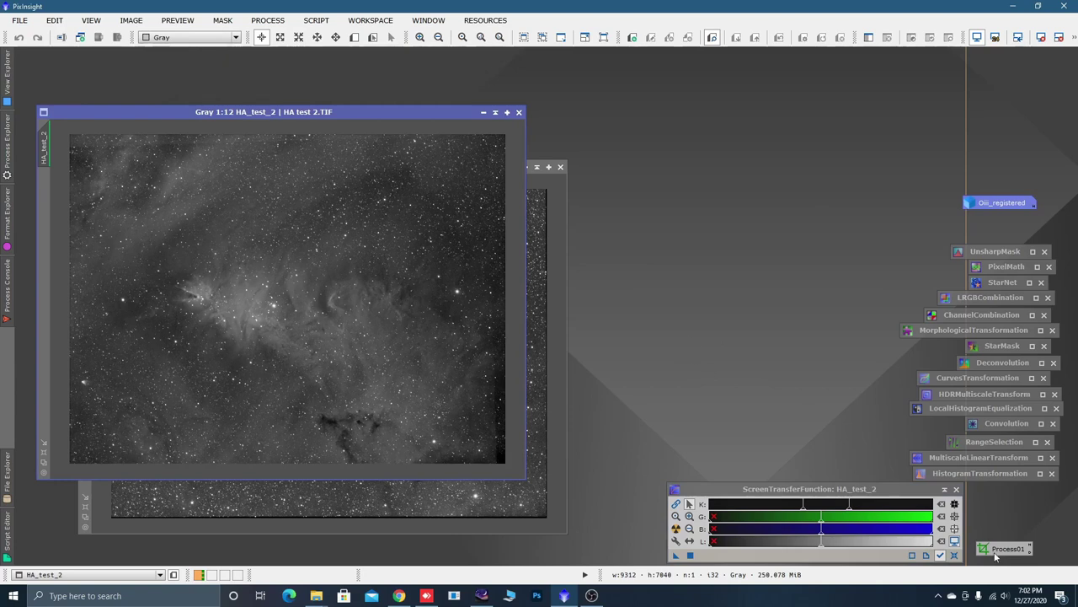
{"action": "left_click_drag", "start_coordinate": [995, 554], "coordinate": [287, 365]}
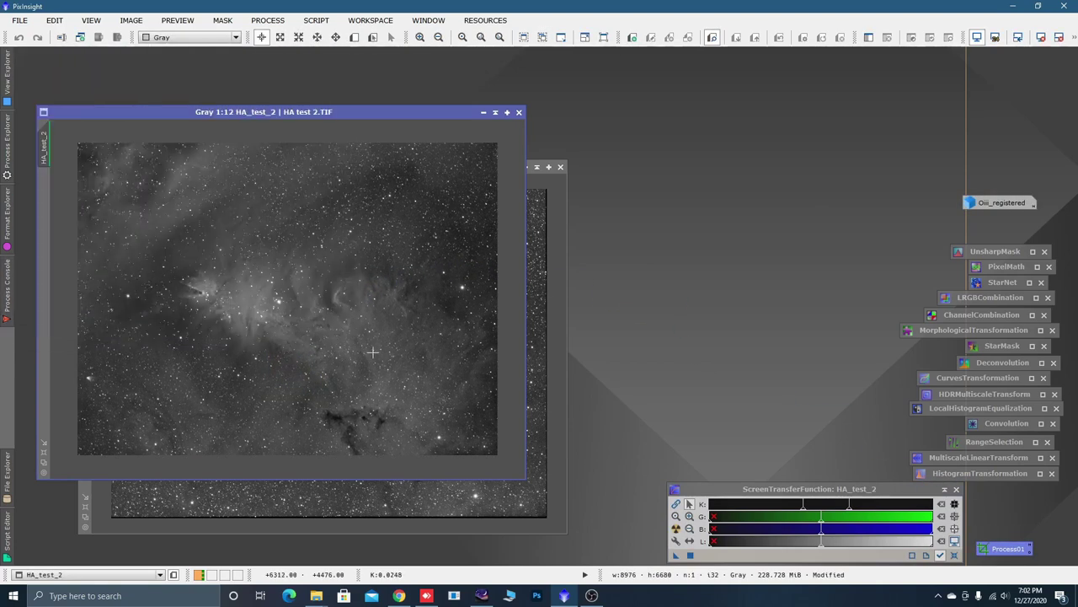
{"action": "left_click", "coordinate": [483, 112]}
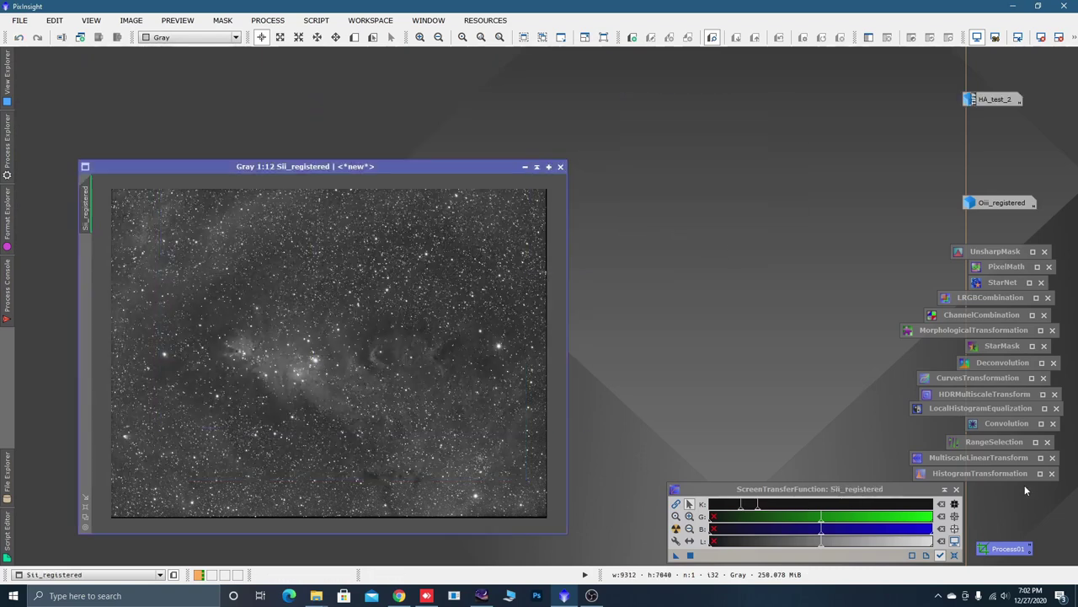
{"action": "left_click_drag", "start_coordinate": [1015, 549], "coordinate": [459, 415]}
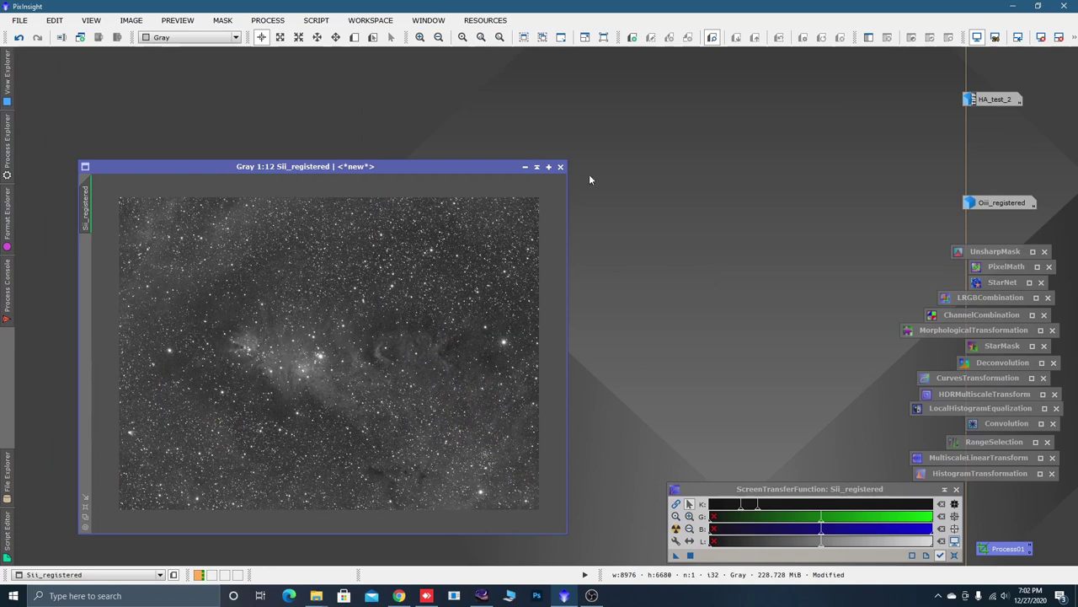
Iconize Sii_registered and stack the Sii_registered and Oiii_registered icons below the HA_test_2 icon
{"action": "left_click", "coordinate": [536, 166]}
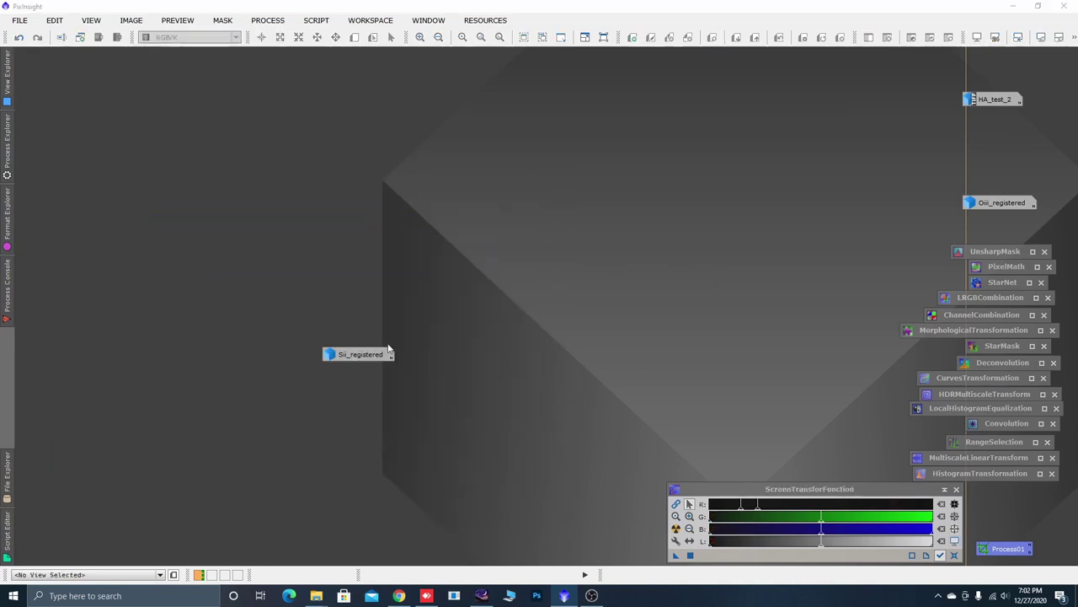
{"action": "left_click_drag", "start_coordinate": [363, 354], "coordinate": [1003, 151]}
{"action": "left_click_drag", "start_coordinate": [999, 207], "coordinate": [996, 174]}
{"action": "mouse_move", "coordinate": [1000, 149]}
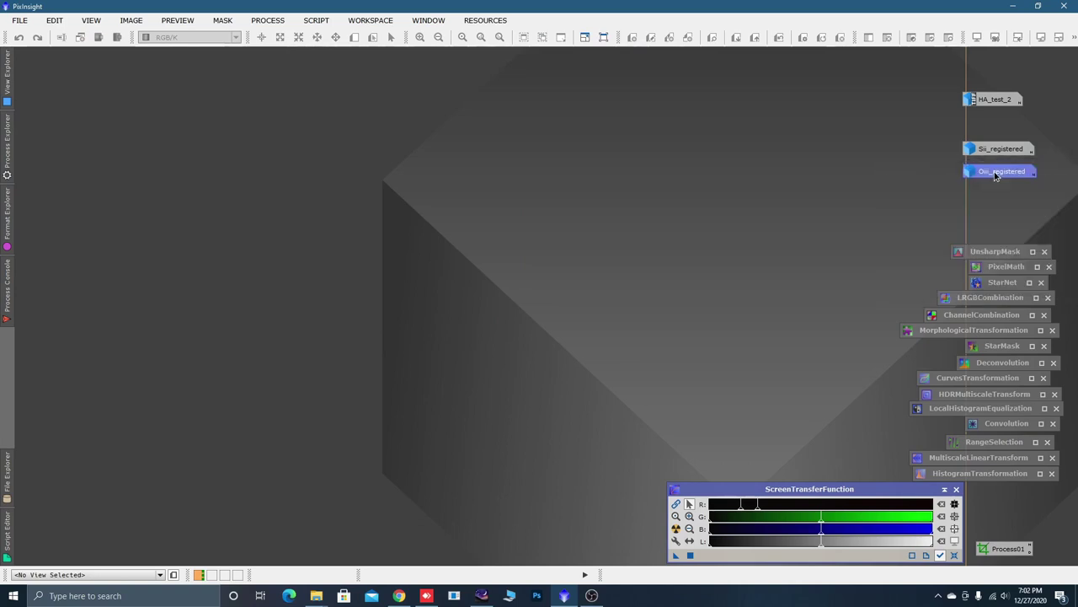
{"action": "left_click_drag", "start_coordinate": [993, 173], "coordinate": [996, 171]}
{"action": "mouse_move", "coordinate": [1022, 150]}
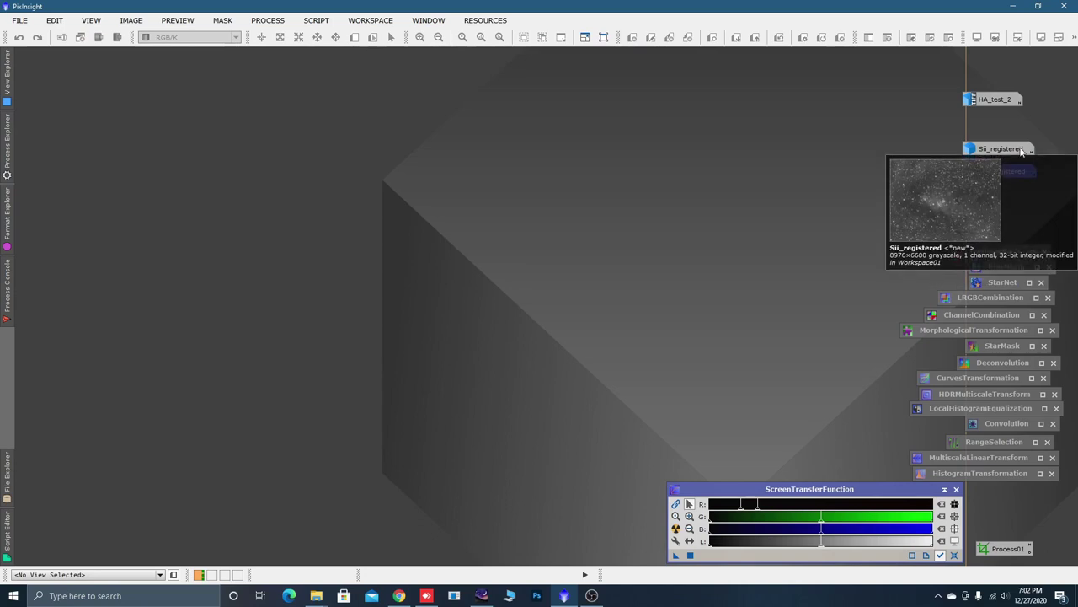
Restore the HA_test_2 window, reposition and enlarge it, and show the image at 1:11
{"action": "double_click", "coordinate": [994, 100]}
{"action": "left_click_drag", "start_coordinate": [370, 111], "coordinate": [414, 89]}
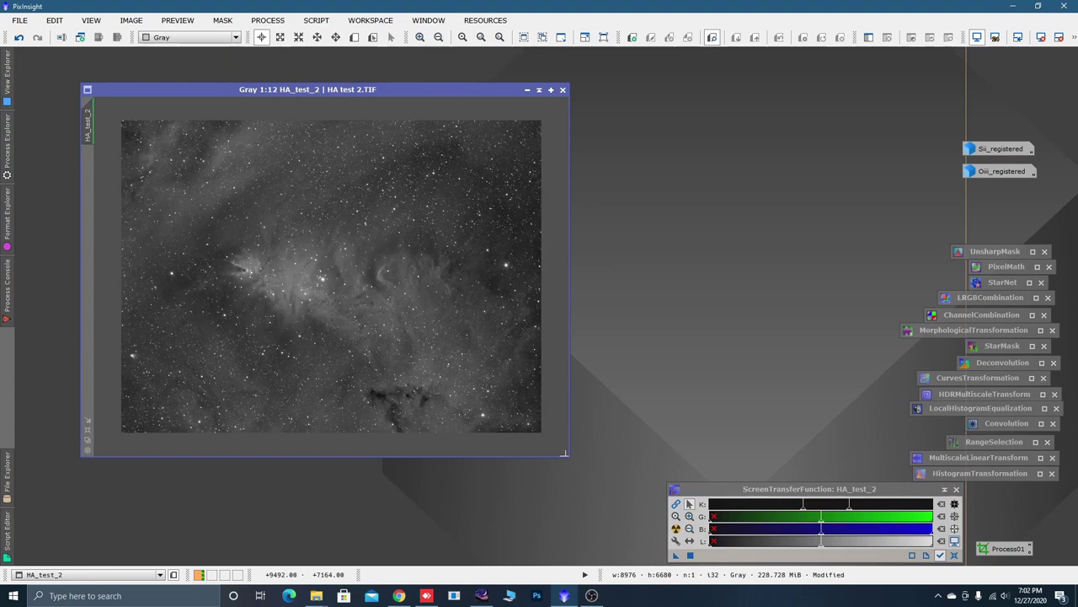
{"action": "left_click_drag", "start_coordinate": [565, 453], "coordinate": [648, 543]}
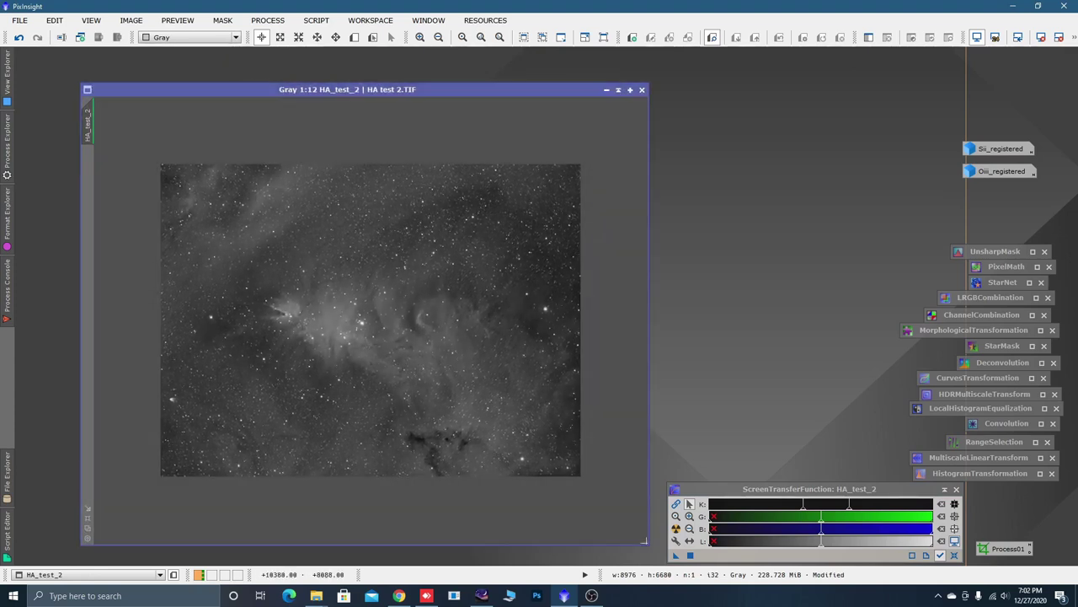
{"action": "scroll", "coordinate": [438, 379], "scroll_direction": "up", "scroll_amount": 1}
{"action": "scroll", "coordinate": [438, 379], "scroll_direction": "up", "scroll_amount": 1}
{"action": "scroll", "coordinate": [438, 379], "scroll_direction": "down", "scroll_amount": 1}
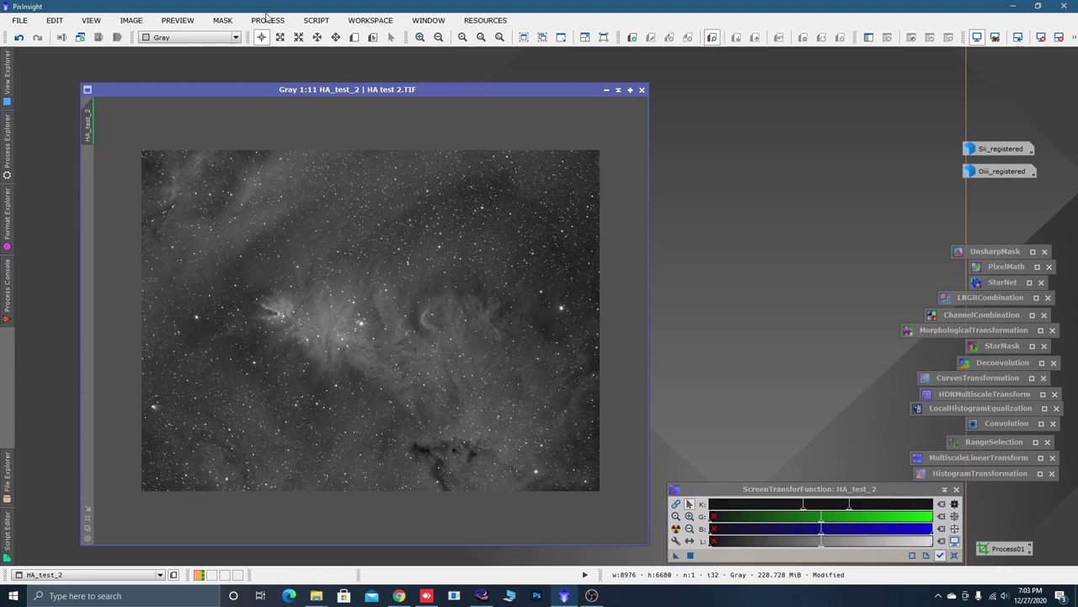
Start DynamicBackgroundExtraction on HA_test_2 and set the samples per row to 8
{"action": "left_click", "coordinate": [267, 22]}
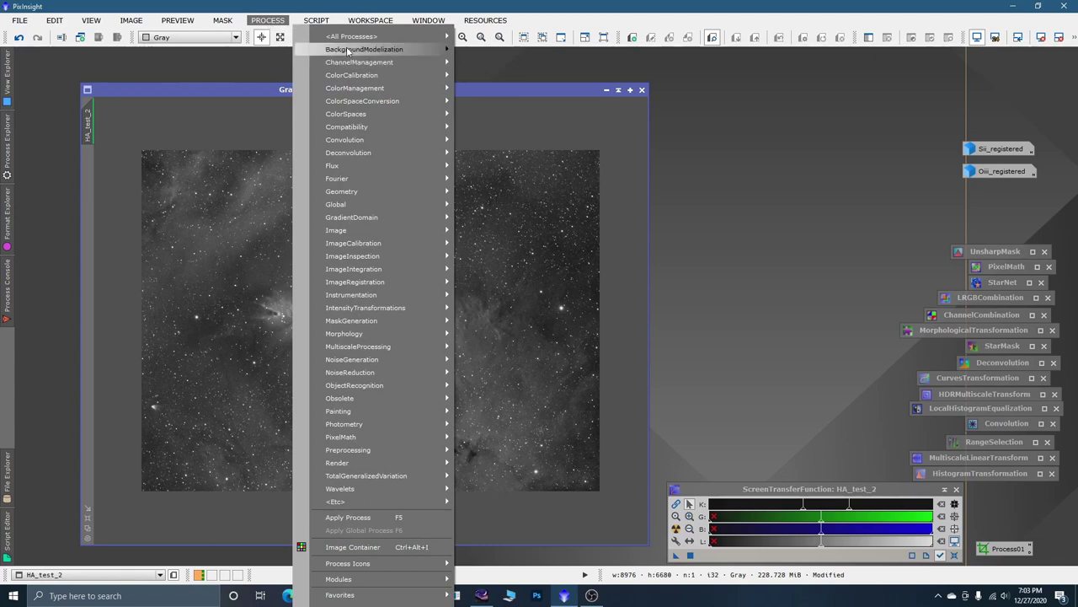
{"action": "mouse_move", "coordinate": [445, 50]}
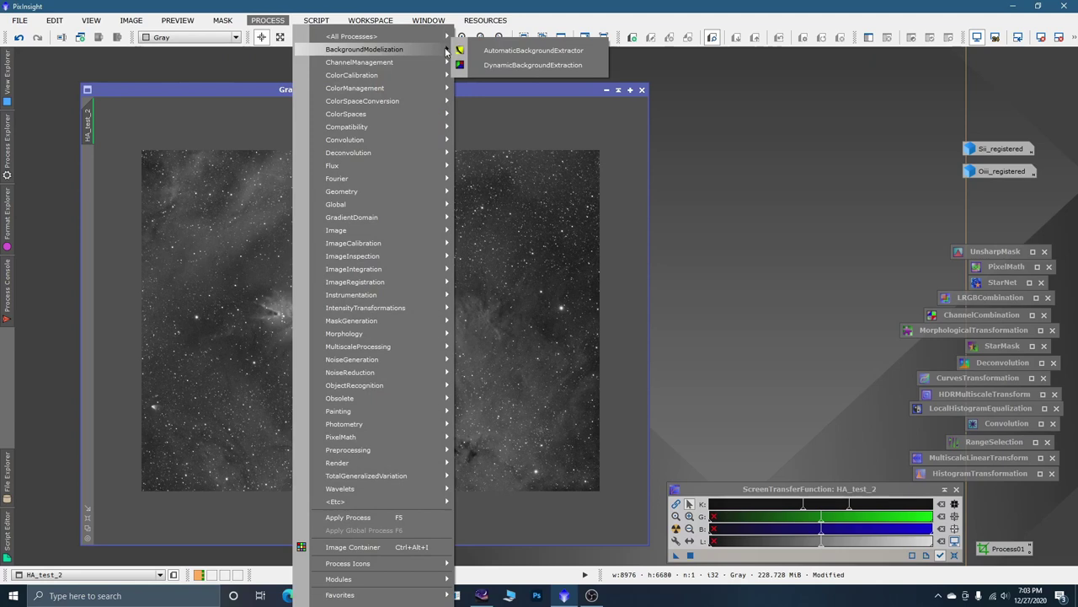
{"action": "left_click", "coordinate": [532, 65]}
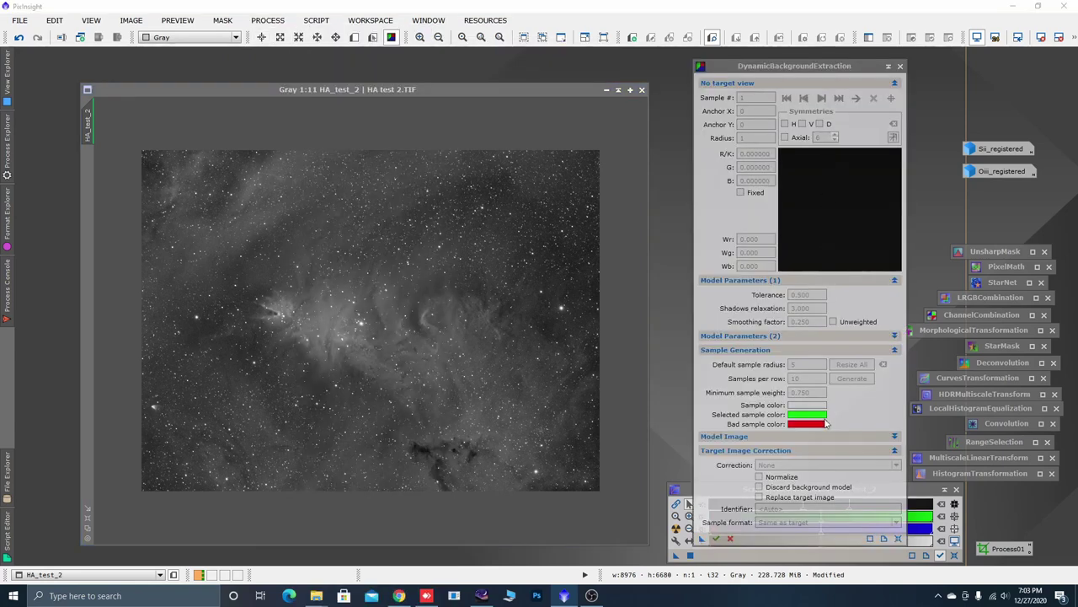
{"action": "left_click", "coordinate": [555, 383]}
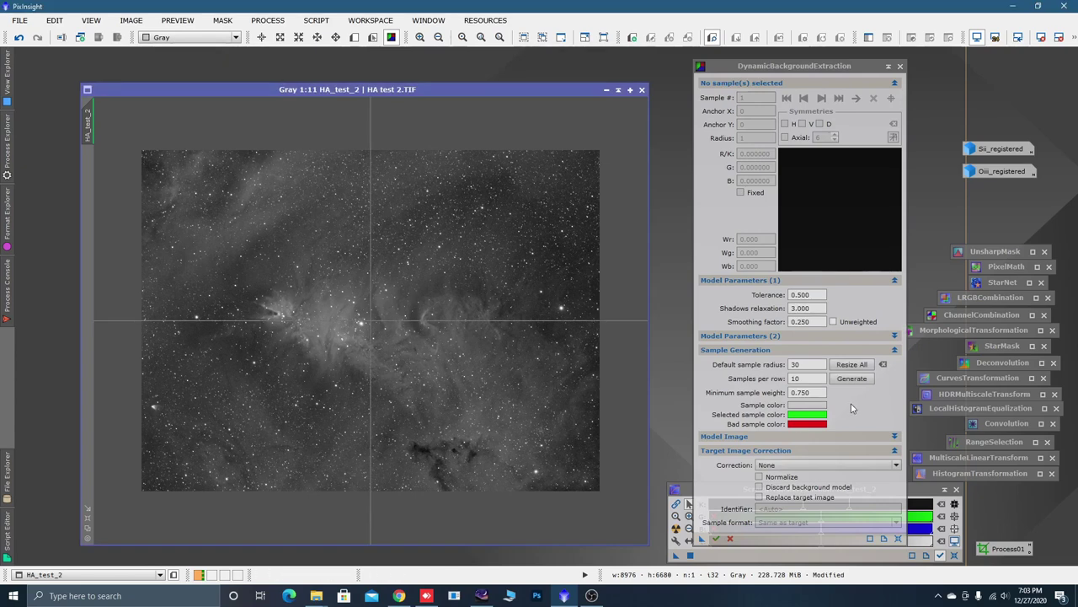
{"action": "left_click", "coordinate": [803, 381]}
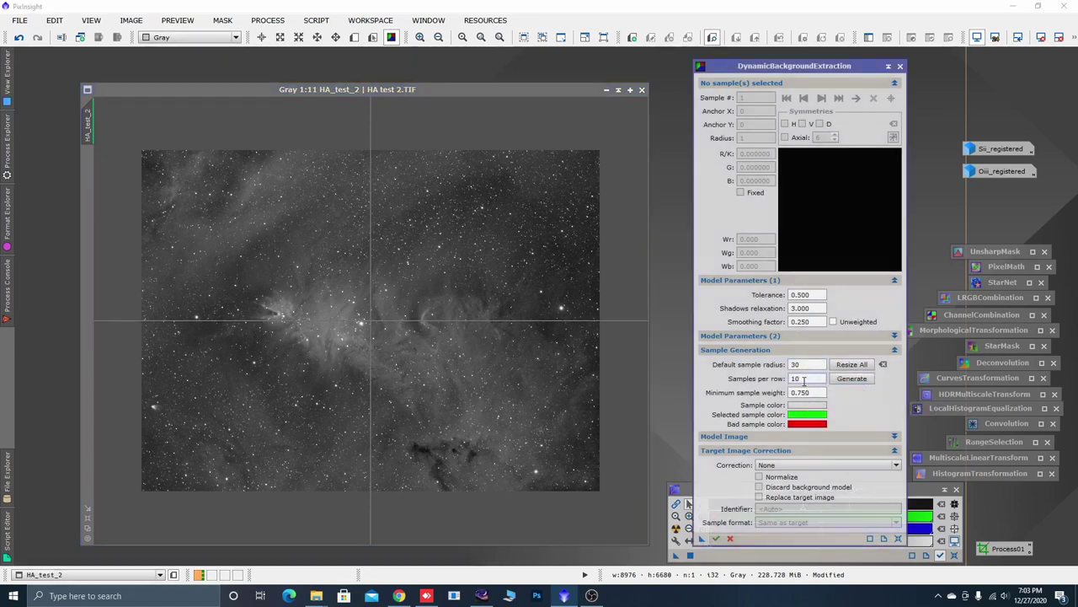
{"action": "key", "text": "BackSpace"}
{"action": "key", "text": "BackSpace"}
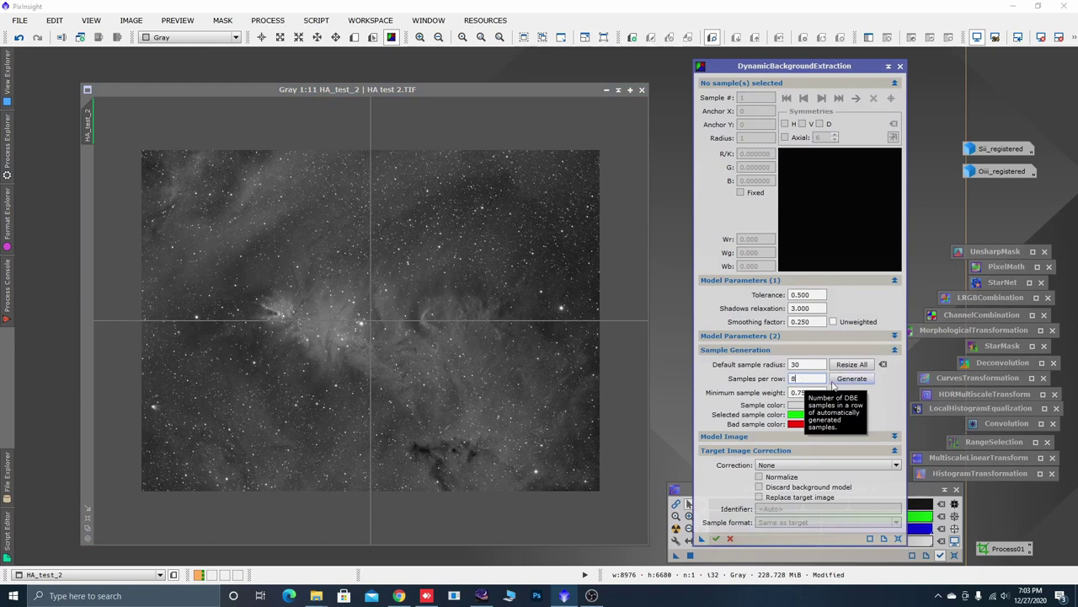
Set the background extraction tolerance to 0.800 and the minimum sample weight to 0.400
{"action": "left_click", "coordinate": [801, 295]}
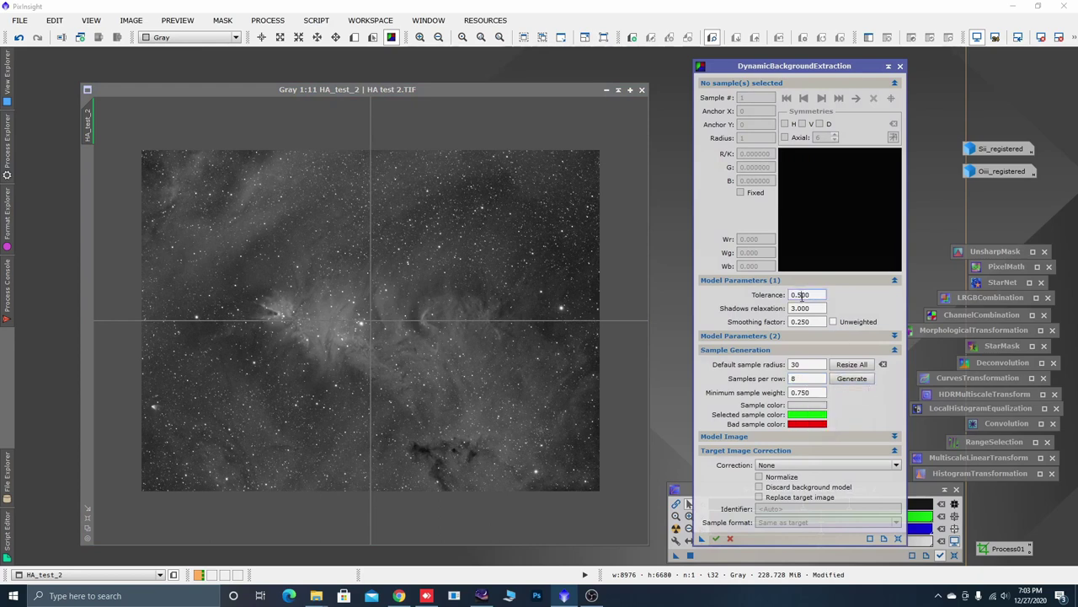
{"action": "key", "text": "BackSpace"}
{"action": "type", "text": "8"}
{"action": "left_click", "coordinate": [806, 392]}
{"action": "key", "text": "BackSpace"}
{"action": "type", "text": "4"}
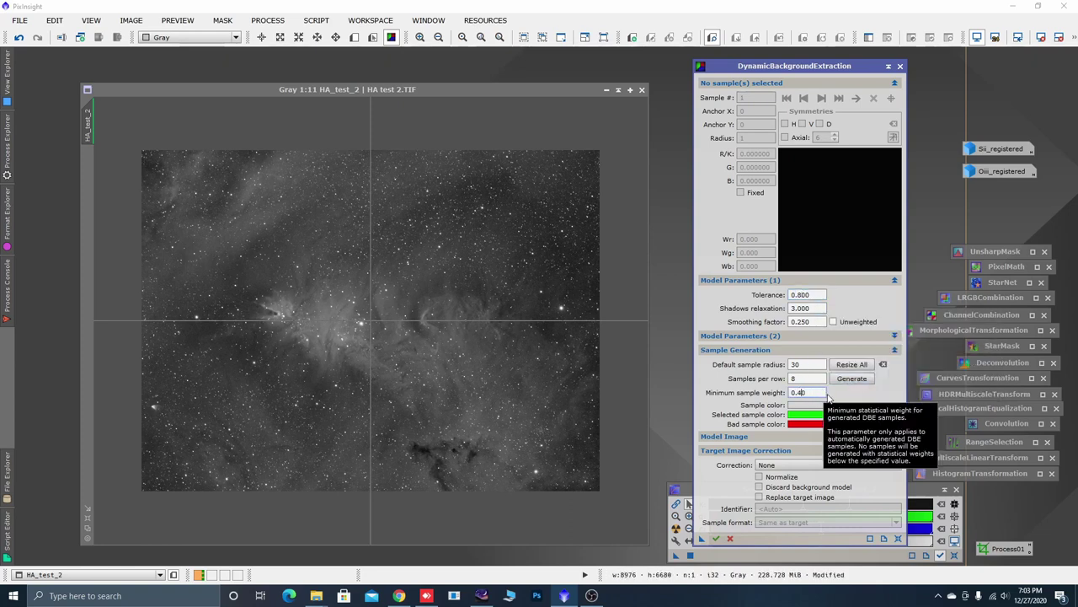
Change the sample color to yellow so the background samples stand out on the image
{"action": "left_click", "coordinate": [804, 408]}
{"action": "left_click_drag", "start_coordinate": [612, 305], "coordinate": [469, 305]}
{"action": "left_click", "coordinate": [587, 320]}
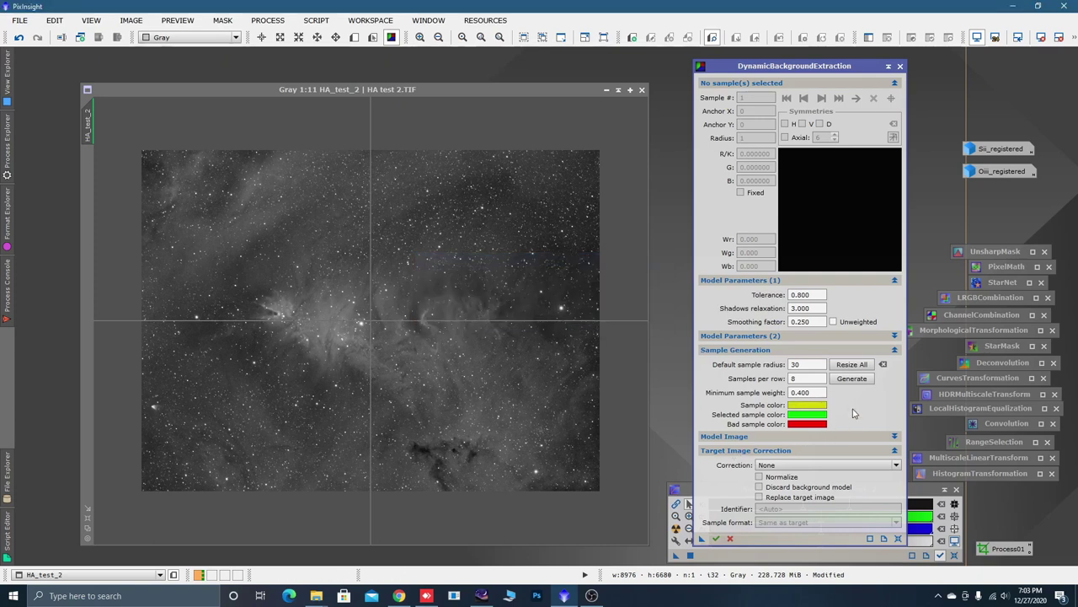
Set the smoothing factor to 0.600 and generate the background samples across HA_test_2
{"action": "left_click", "coordinate": [806, 323]}
{"action": "type", "text": "0.0"}
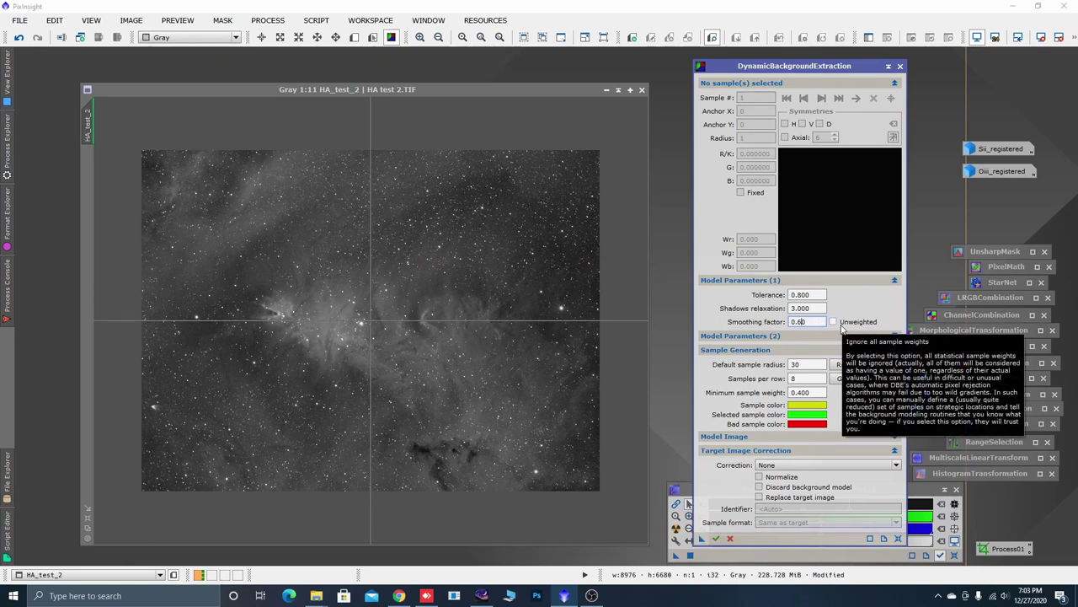
{"action": "left_click", "coordinate": [854, 381]}
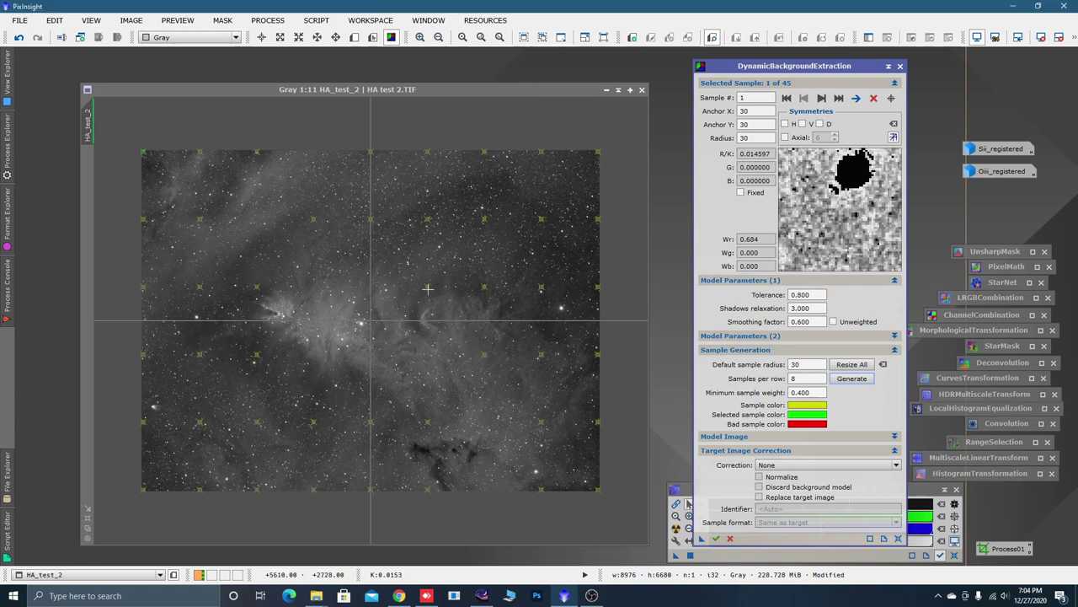
Shift the background samples above and upper right of the nebula in HA_test_2 onto darker patches free of bright stars
{"action": "scroll", "coordinate": [417, 303], "scroll_direction": "up", "scroll_amount": 3}
{"action": "scroll", "coordinate": [451, 266], "scroll_direction": "up", "scroll_amount": 2}
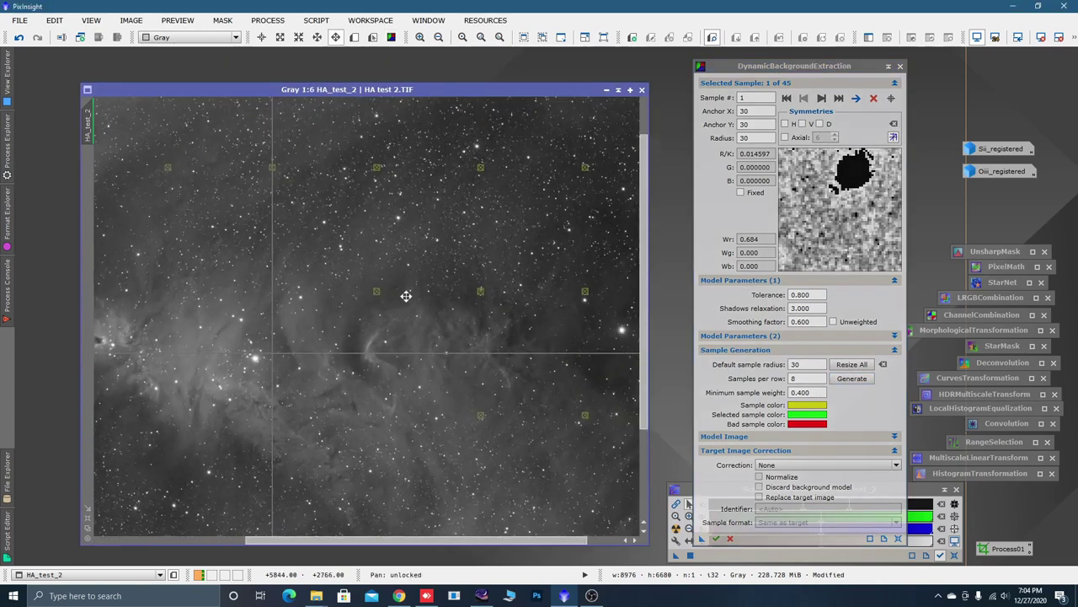
{"action": "scroll", "coordinate": [404, 295], "scroll_direction": "up", "scroll_amount": 2}
{"action": "left_click_drag", "start_coordinate": [319, 330], "coordinate": [266, 209]}
{"action": "left_click_drag", "start_coordinate": [318, 144], "coordinate": [296, 128]}
{"action": "left_click_drag", "start_coordinate": [166, 145], "coordinate": [168, 195]}
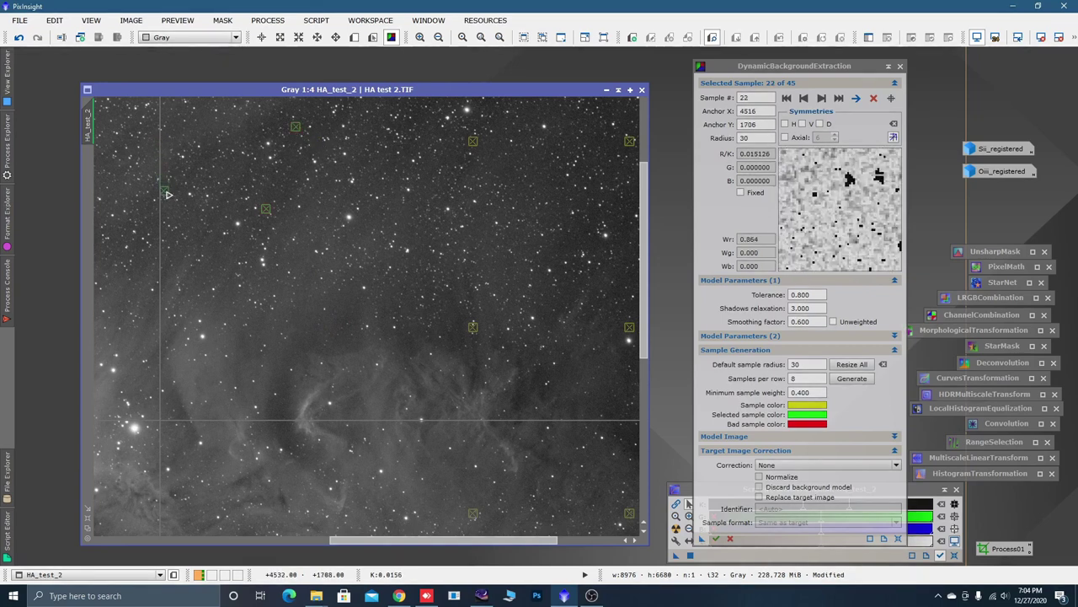
{"action": "left_click_drag", "start_coordinate": [630, 148], "coordinate": [623, 148]}
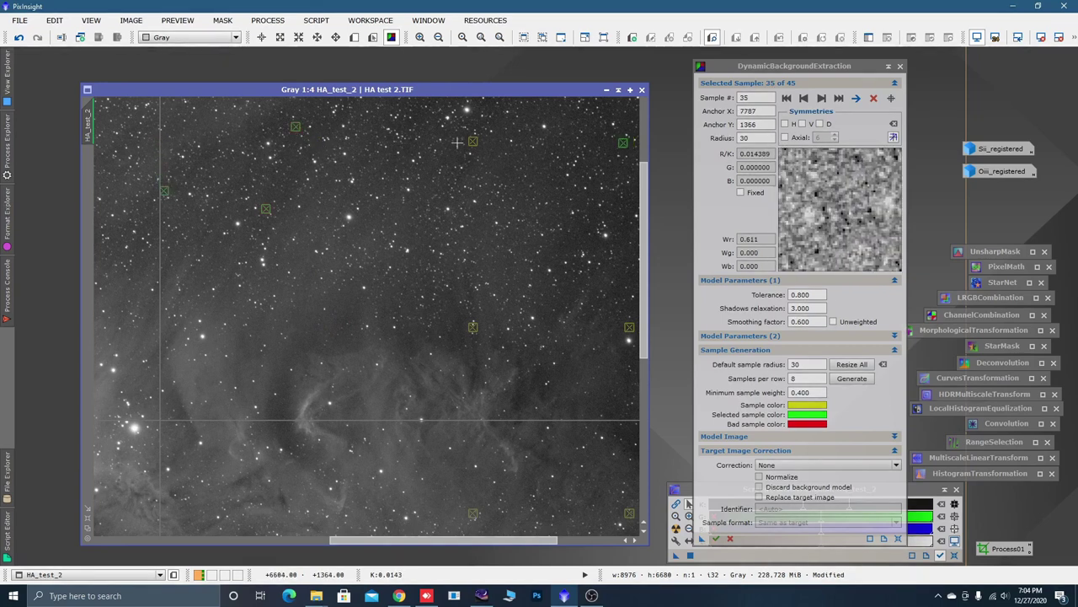
{"action": "left_click_drag", "start_coordinate": [473, 143], "coordinate": [485, 123]}
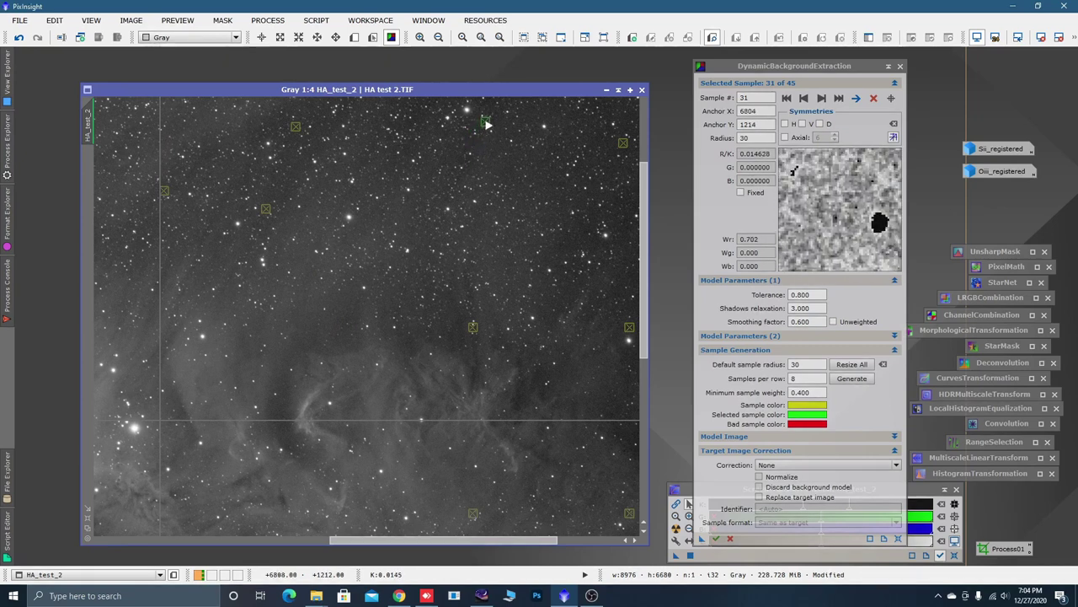
Reposition the samples to the right of the nebula and along the image's right edge onto clean background
{"action": "left_click_drag", "start_coordinate": [473, 327], "coordinate": [548, 380]}
{"action": "left_click_drag", "start_coordinate": [629, 327], "coordinate": [633, 437]}
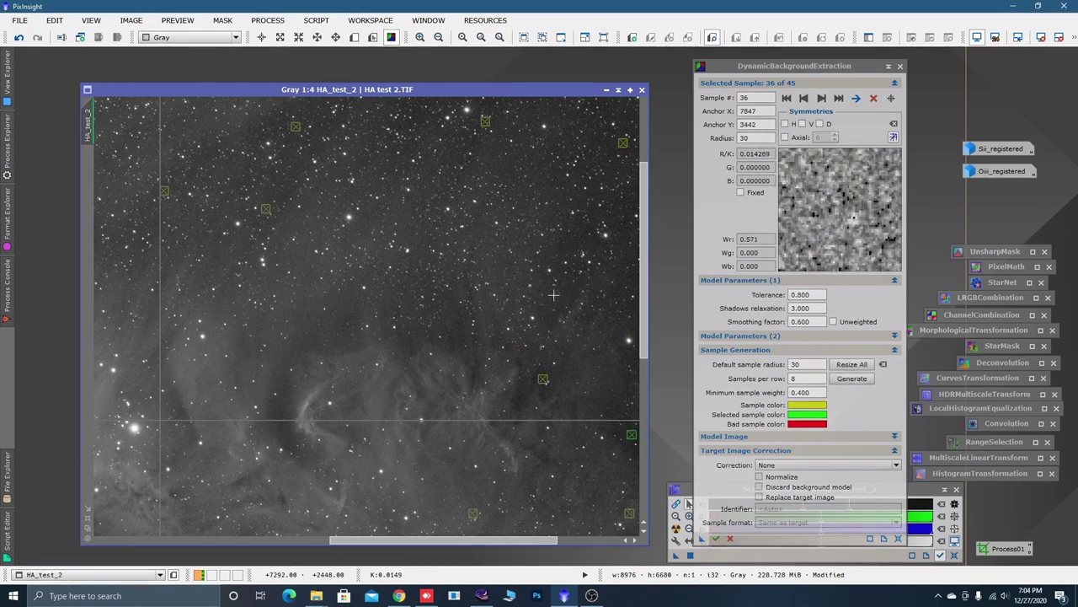
{"action": "left_click_drag", "start_coordinate": [573, 288], "coordinate": [423, 282]}
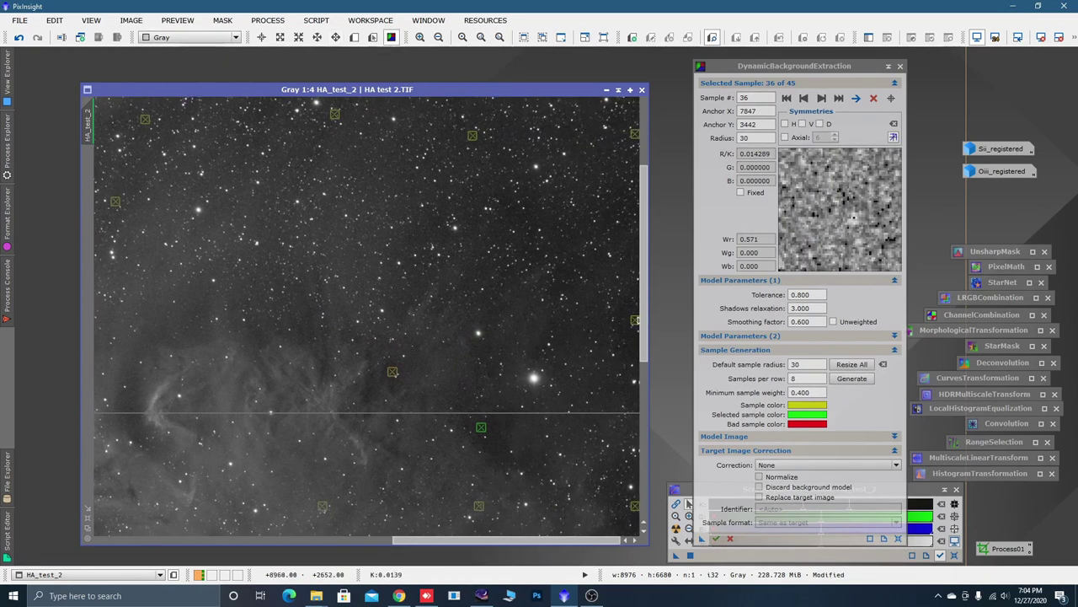
{"action": "left_click", "coordinate": [636, 321]}
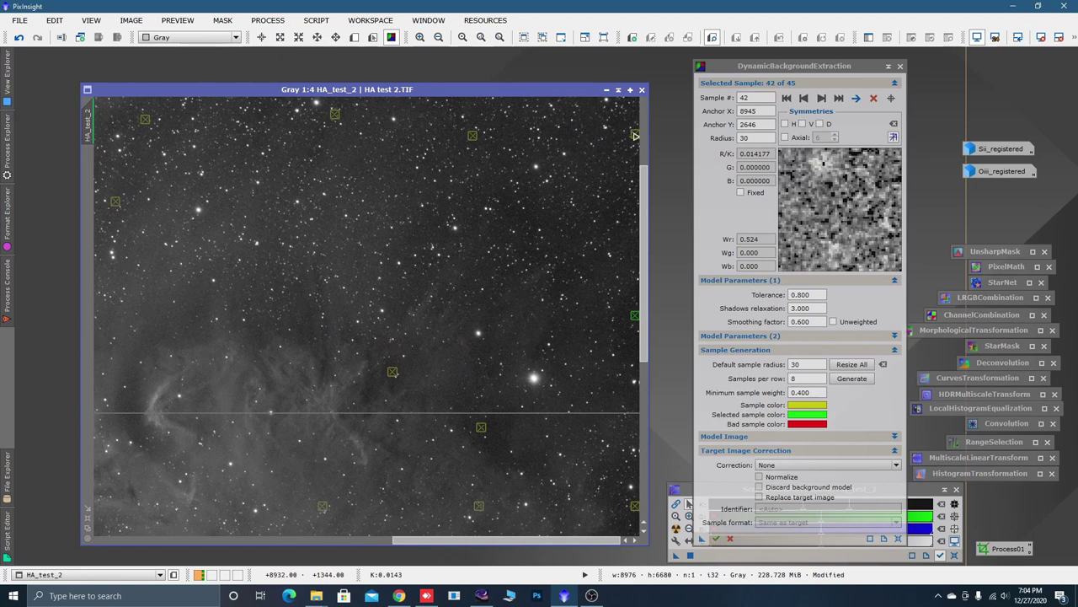
{"action": "left_click", "coordinate": [634, 133]}
{"action": "left_click_drag", "start_coordinate": [590, 123], "coordinate": [554, 273]}
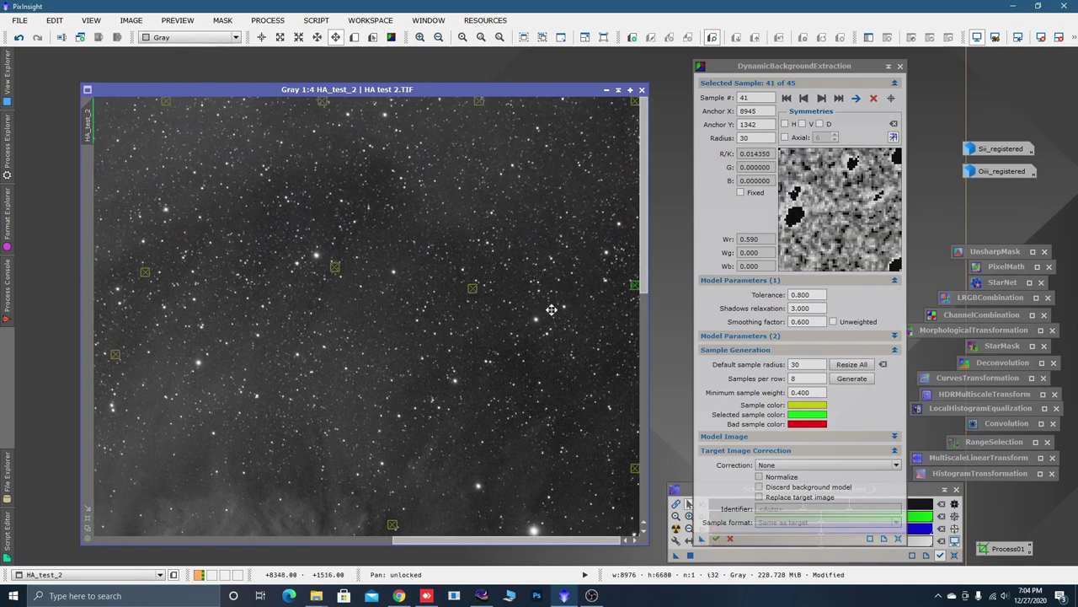
Move the background samples along the image's upper edge away from stars and bright nebulosity
{"action": "left_click", "coordinate": [481, 102]}
{"action": "left_click_drag", "start_coordinate": [481, 105], "coordinate": [536, 106]}
{"action": "left_click_drag", "start_coordinate": [320, 102], "coordinate": [324, 132]}
{"action": "left_click_drag", "start_coordinate": [332, 201], "coordinate": [353, 197]}
Delete the selected sample at the image's upper edge and regenerate the full grid of background samples
{"action": "scroll", "coordinate": [265, 180], "scroll_direction": "left", "scroll_amount": 3}
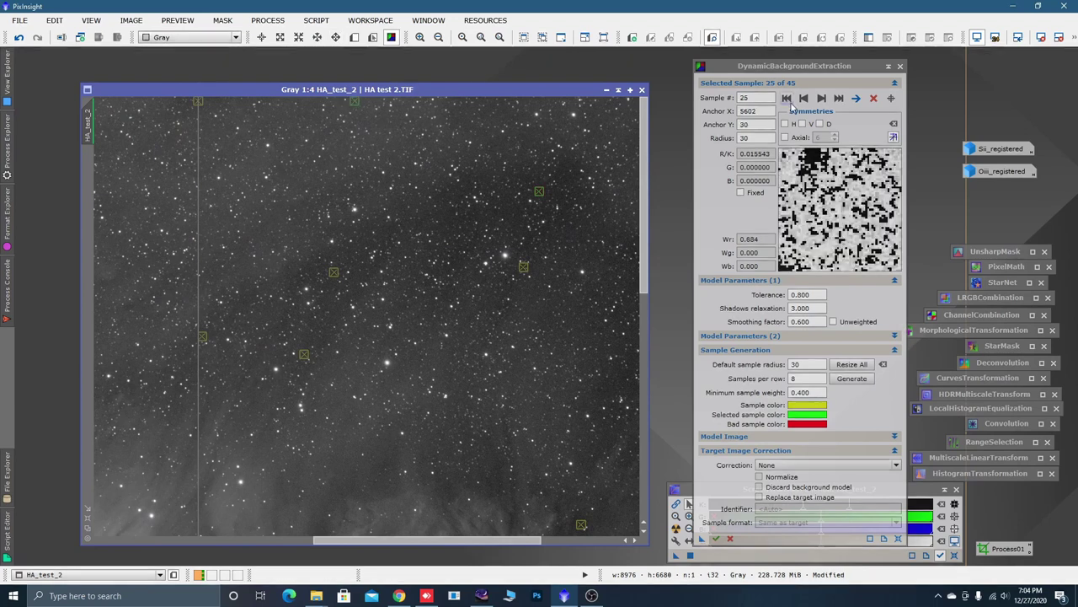
{"action": "left_click", "coordinate": [873, 97]}
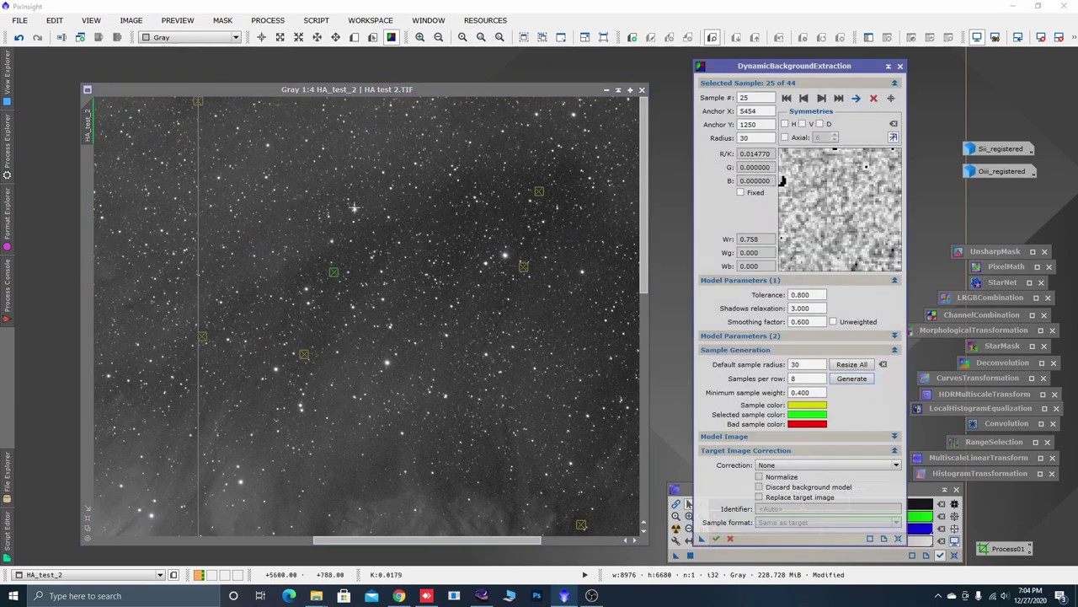
{"action": "left_click", "coordinate": [852, 378]}
Move the regenerated samples above and upper left of the nebula onto darker, star-free background
{"action": "scroll", "coordinate": [251, 155], "scroll_direction": "left", "scroll_amount": 2}
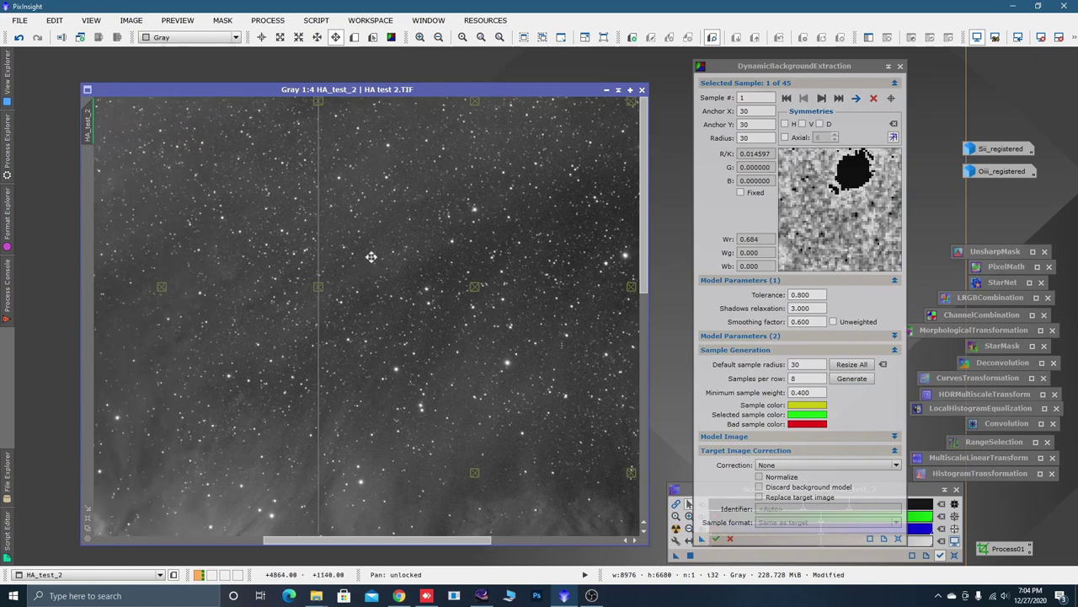
{"action": "left_click", "coordinate": [331, 104]}
{"action": "left_click_drag", "start_coordinate": [331, 104], "coordinate": [320, 106]}
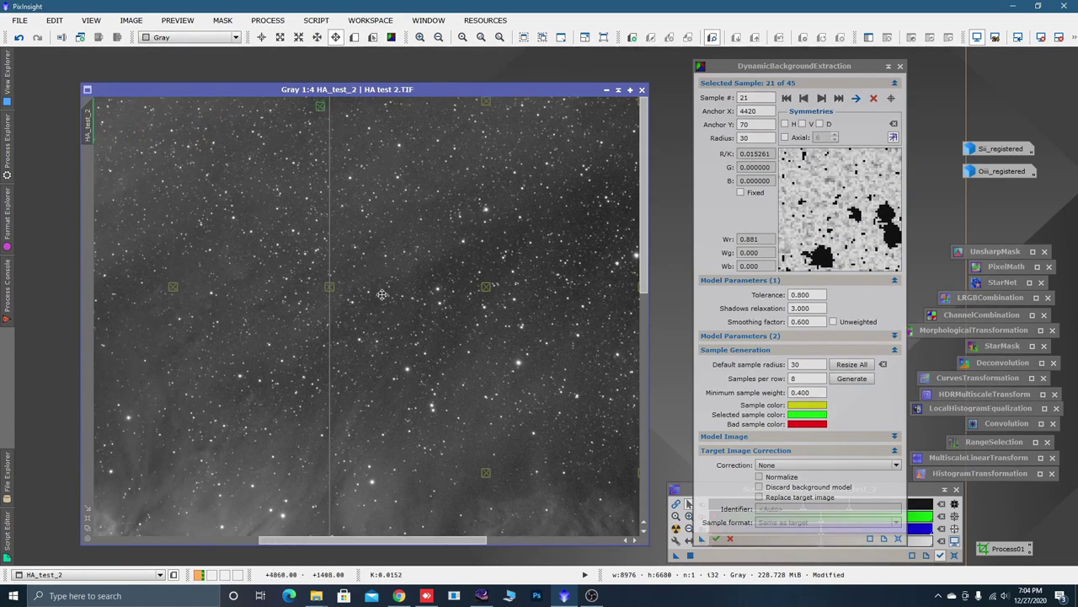
{"action": "left_click_drag", "start_coordinate": [331, 288], "coordinate": [344, 338]}
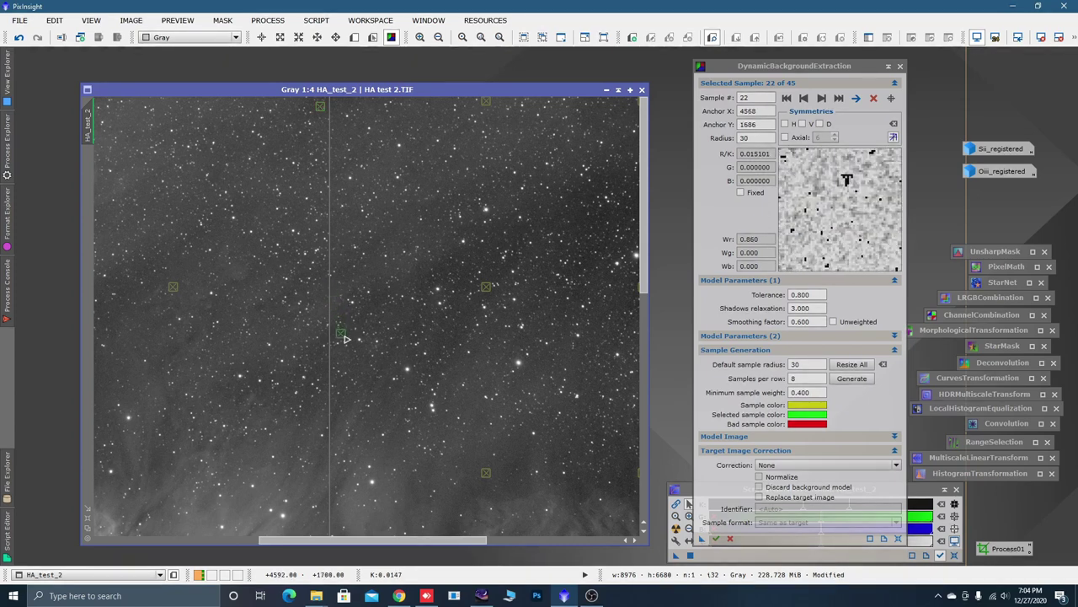
{"action": "scroll", "coordinate": [196, 293], "scroll_direction": "left", "scroll_amount": 4}
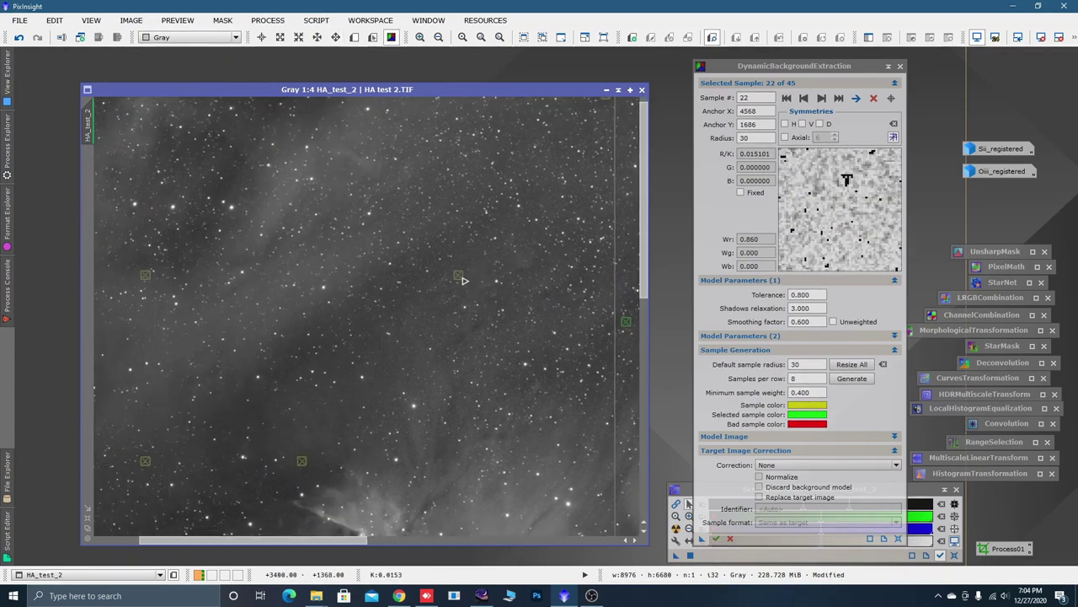
{"action": "left_click", "coordinate": [446, 289]}
{"action": "left_click_drag", "start_coordinate": [446, 290], "coordinate": [224, 187]}
Reposition the two samples left of the nebula's bright tip onto dark background clear of stars
{"action": "scroll", "coordinate": [385, 305], "scroll_direction": "down", "scroll_amount": 5}
{"action": "scroll", "coordinate": [396, 308], "scroll_direction": "left", "scroll_amount": 1}
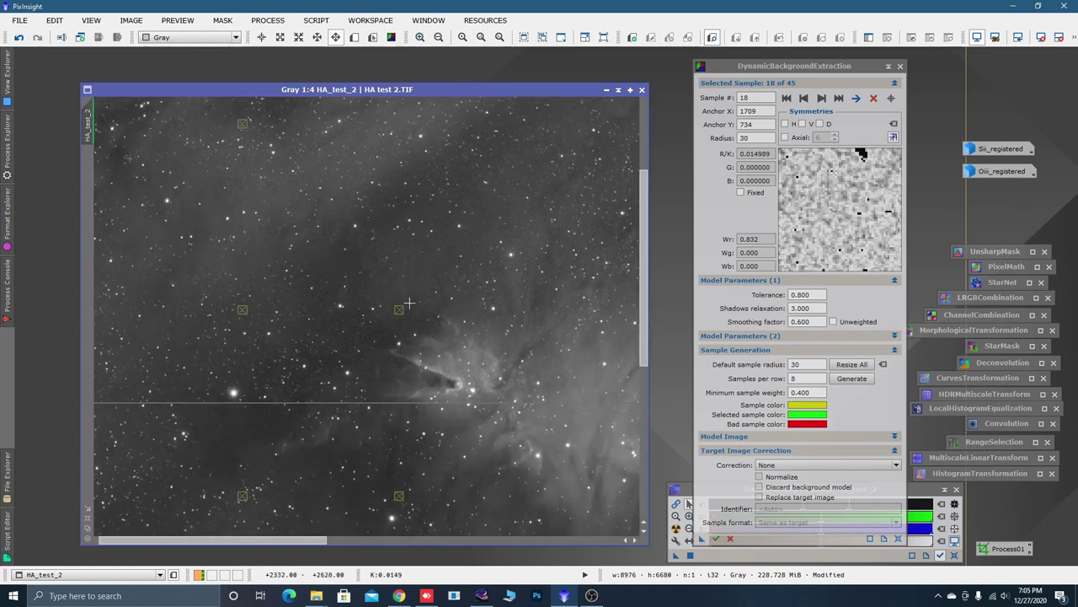
{"action": "left_click", "coordinate": [400, 310]}
{"action": "left_click_drag", "start_coordinate": [402, 316], "coordinate": [387, 343]}
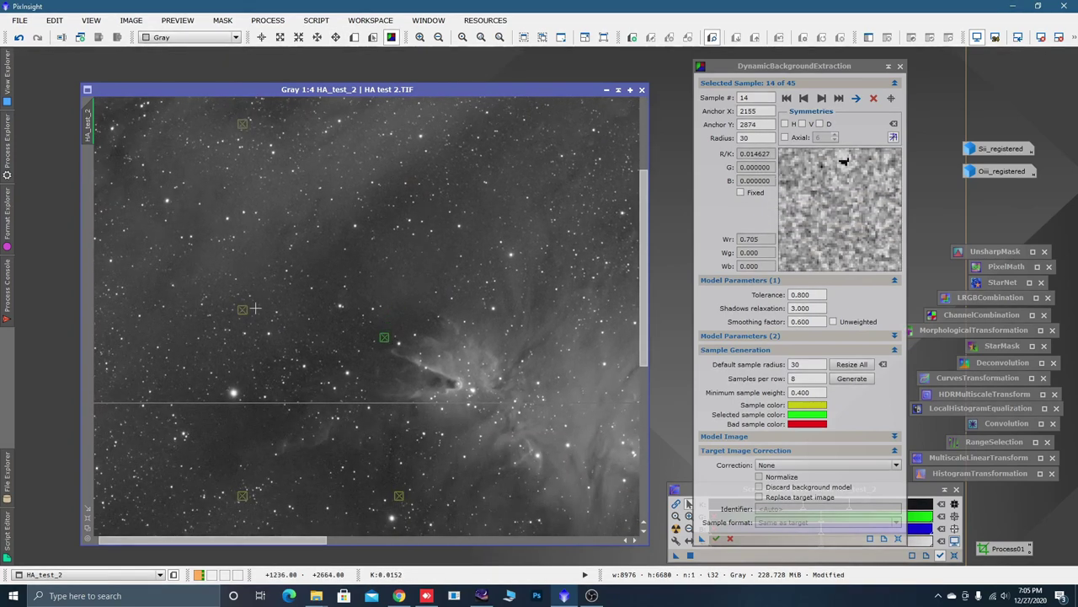
{"action": "left_click_drag", "start_coordinate": [244, 310], "coordinate": [256, 404]}
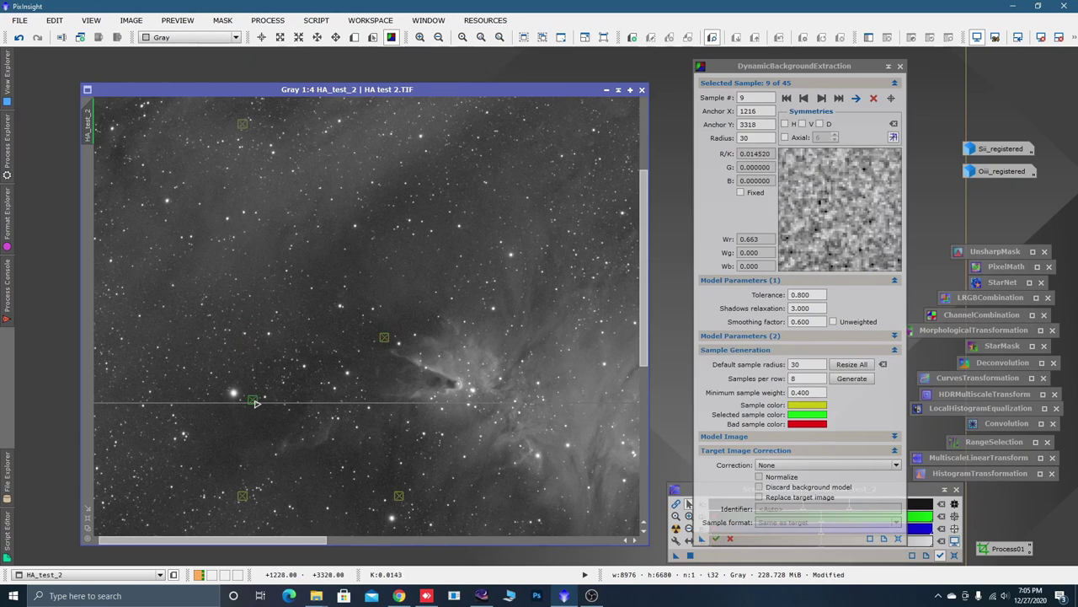
Shift the two samples below the bright tip onto darker background and delete the extra sample placed there by accident
{"action": "scroll", "coordinate": [429, 250], "scroll_direction": "down", "scroll_amount": 5}
{"action": "scroll", "coordinate": [413, 295], "scroll_direction": "left", "scroll_amount": 1}
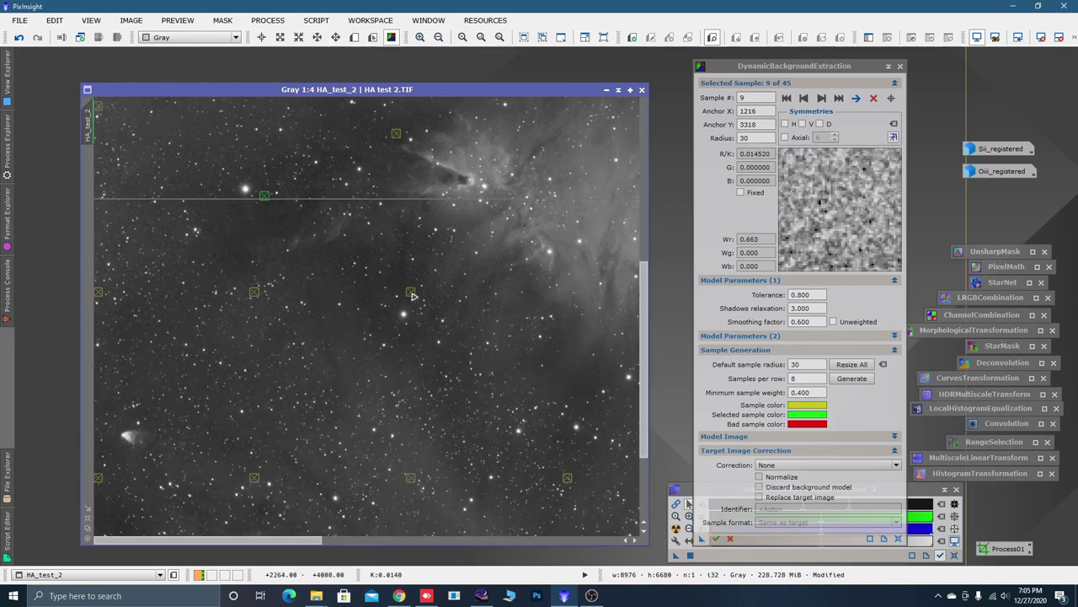
{"action": "left_click_drag", "start_coordinate": [413, 295], "coordinate": [404, 281]}
{"action": "left_click_drag", "start_coordinate": [253, 291], "coordinate": [243, 262]}
{"action": "left_click", "coordinate": [396, 281]}
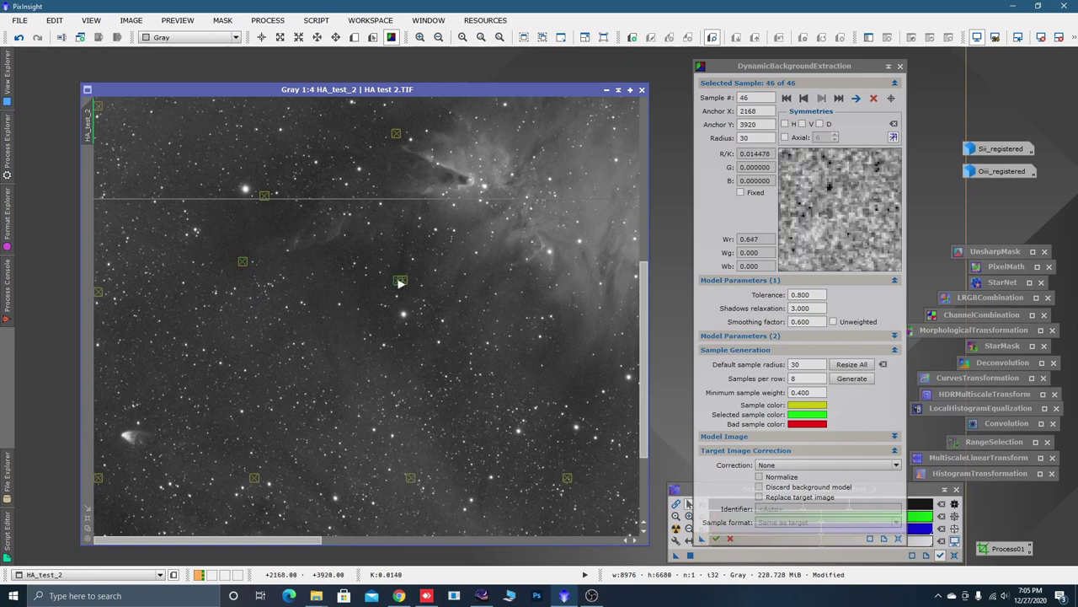
{"action": "left_click", "coordinate": [873, 100]}
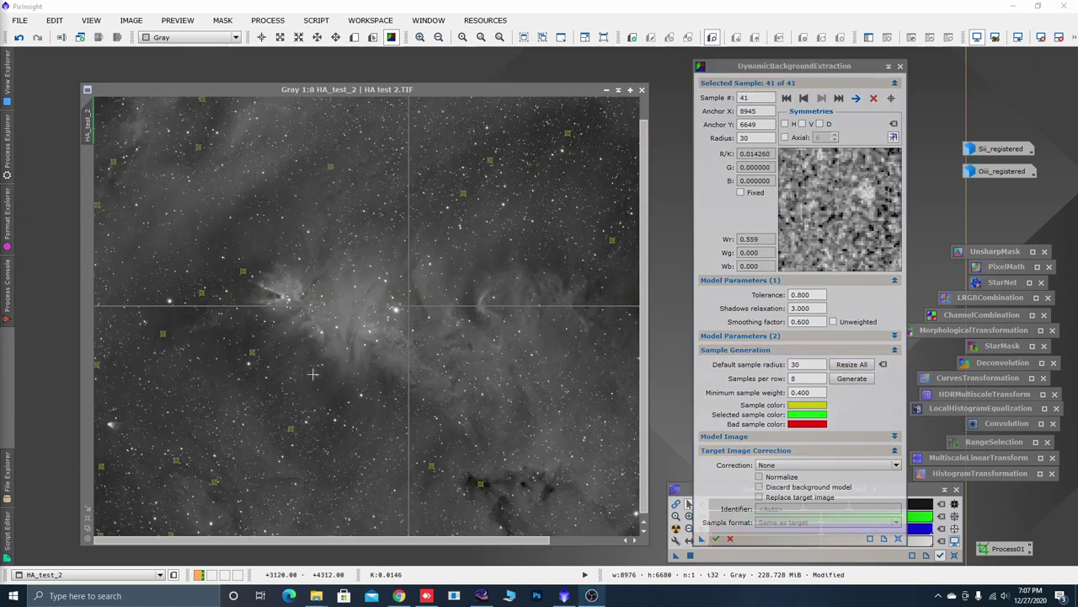
Fine-tune the two samples in the dark area below the nebula's bright tip, keeping them clear of stars
{"action": "key", "text": "alt+p"}
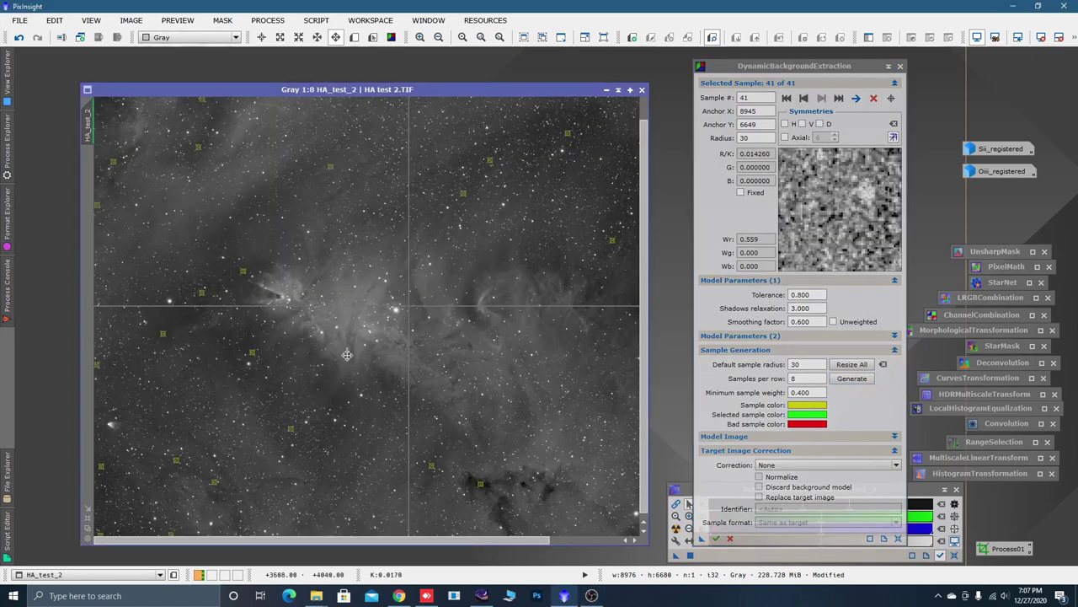
{"action": "left_click_drag", "start_coordinate": [355, 344], "coordinate": [354, 339]}
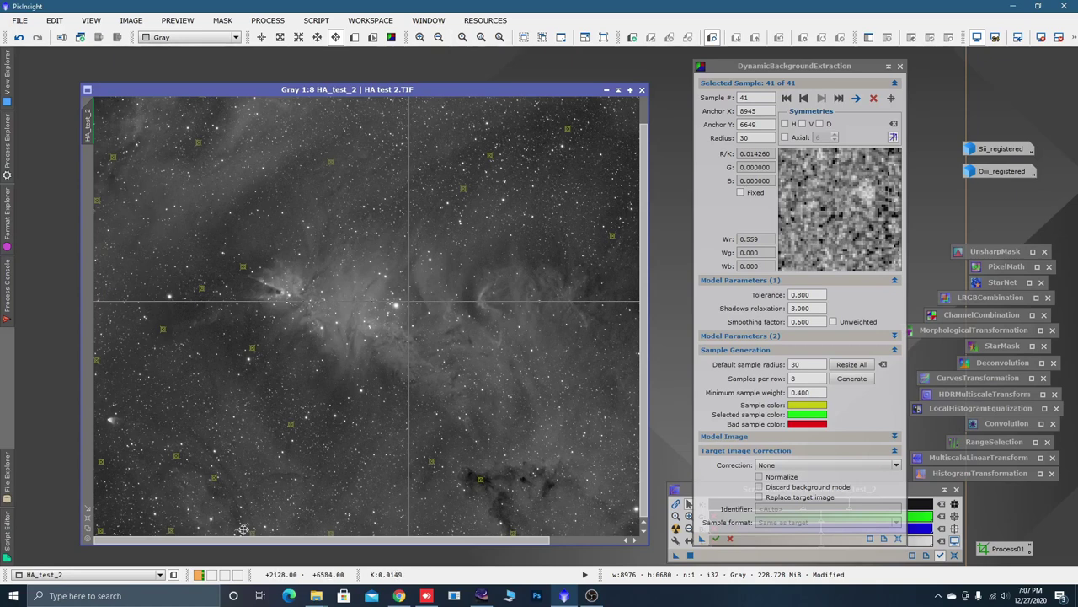
{"action": "scroll", "coordinate": [345, 505], "scroll_direction": "up", "scroll_amount": 3}
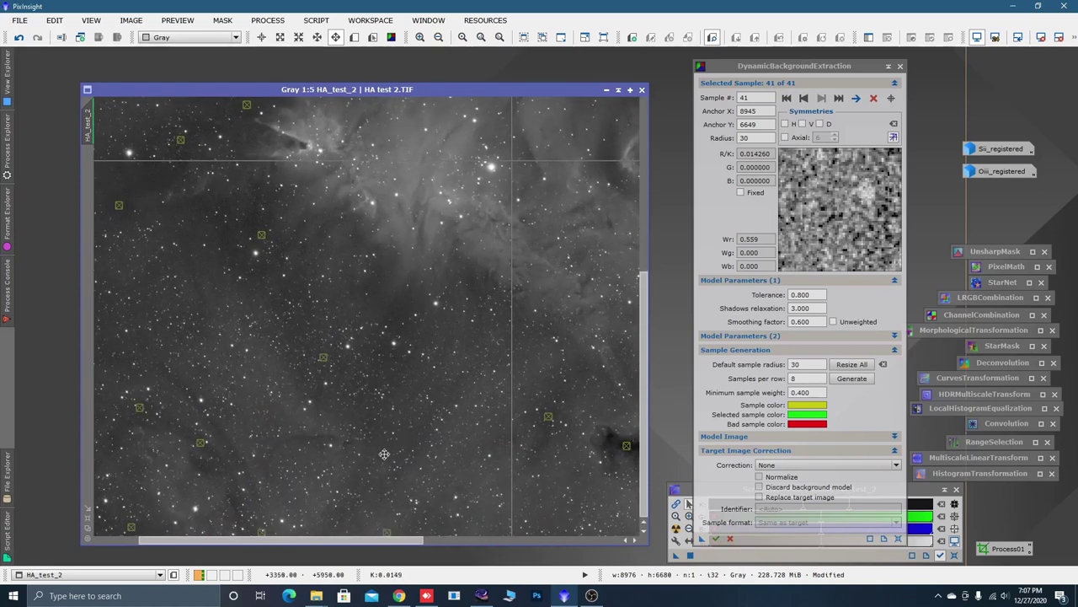
{"action": "scroll", "coordinate": [384, 454], "scroll_direction": "up", "scroll_amount": 1}
{"action": "left_click_drag", "start_coordinate": [385, 454], "coordinate": [416, 361]}
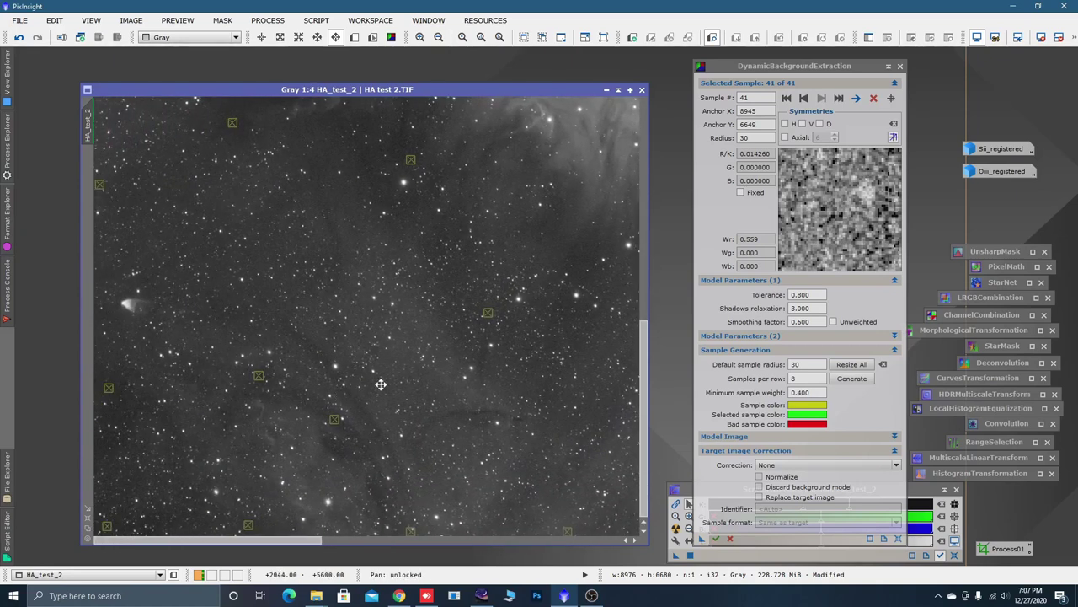
{"action": "key", "text": "alt+d"}
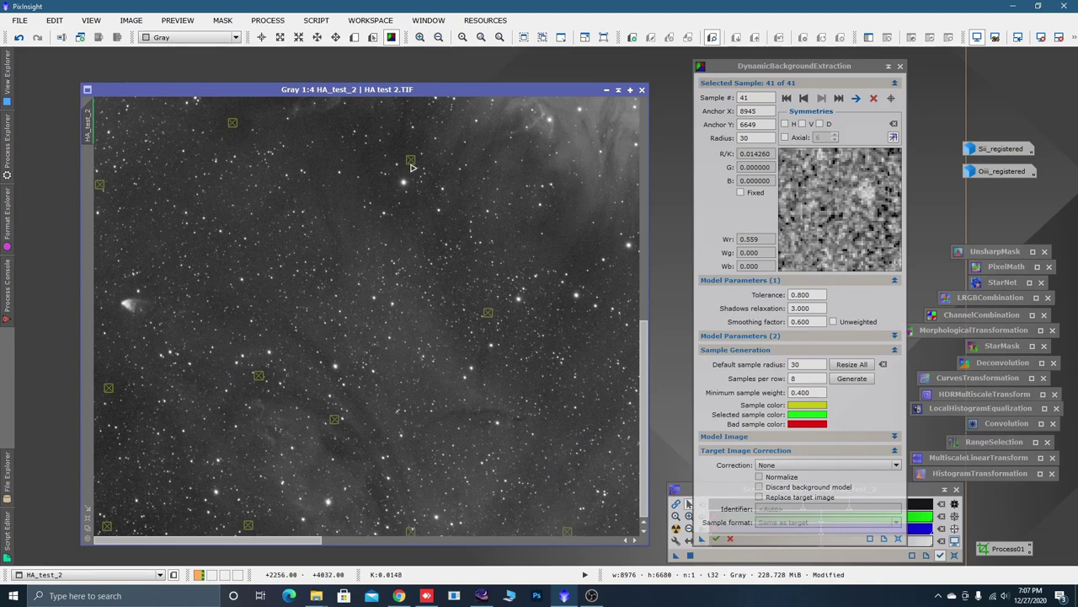
{"action": "left_click_drag", "start_coordinate": [411, 163], "coordinate": [402, 159]}
{"action": "left_click", "coordinate": [234, 123]}
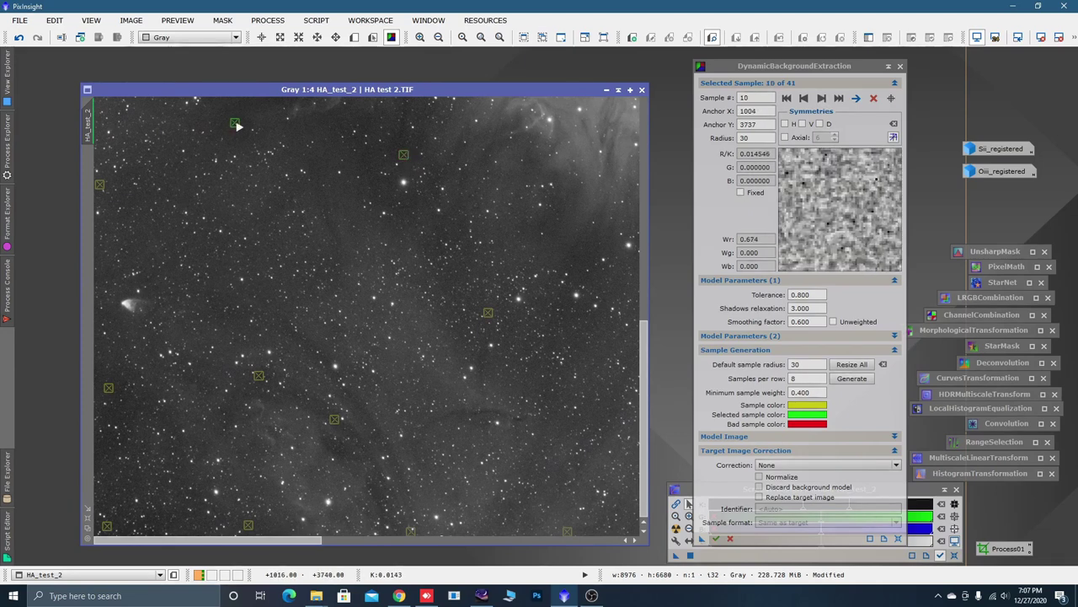
Move the three samples along the lower edge of the image's left half onto cleaner background
{"action": "key", "text": "alt+p"}
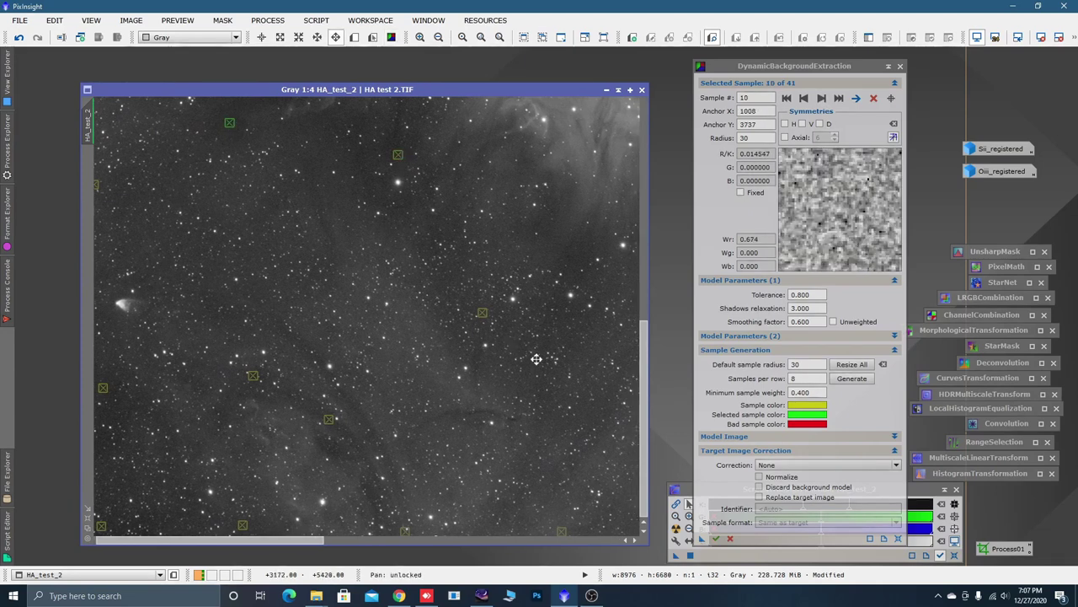
{"action": "left_click_drag", "start_coordinate": [536, 357], "coordinate": [467, 357]}
{"action": "key", "text": "alt+d"}
{"action": "left_click_drag", "start_coordinate": [498, 531], "coordinate": [520, 531]}
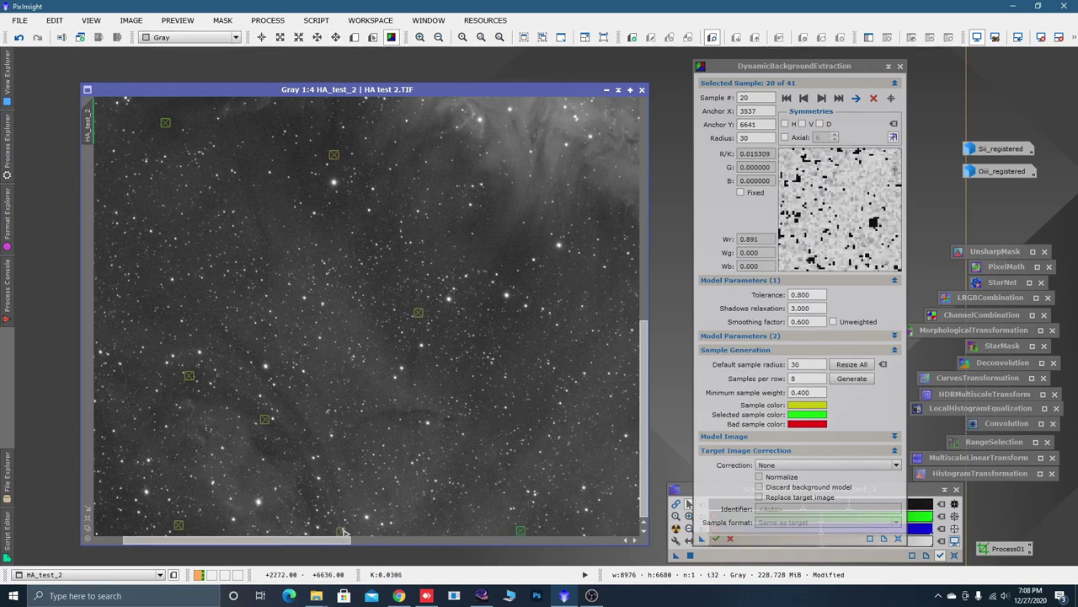
{"action": "left_click", "coordinate": [313, 495]}
{"action": "left_click_drag", "start_coordinate": [178, 525], "coordinate": [204, 511]}
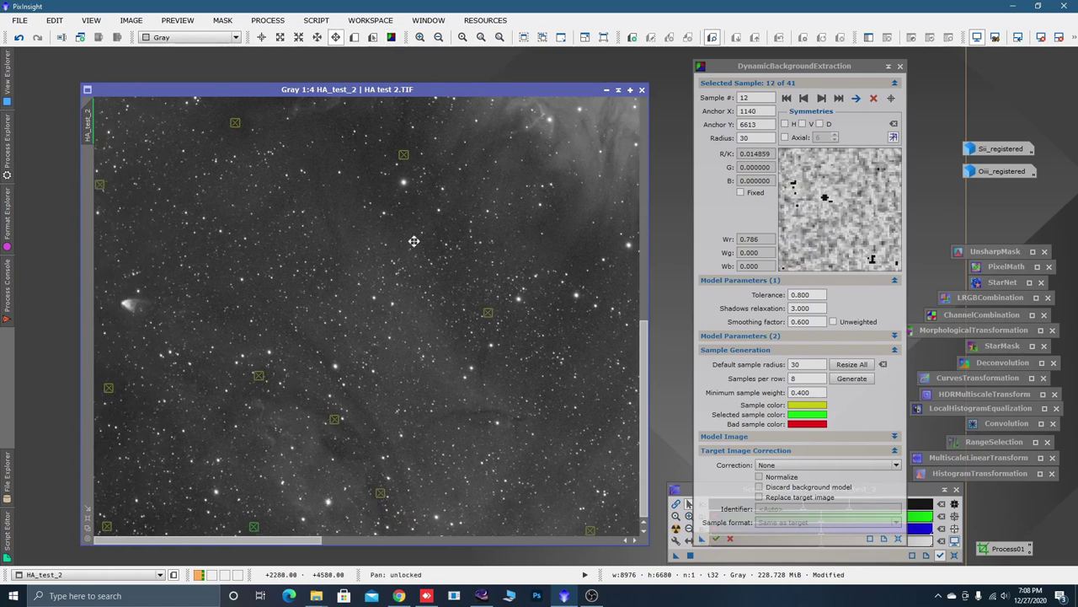
Check the sample placement across the whole image and set the target image correction to Division
{"action": "scroll", "coordinate": [414, 241], "scroll_direction": "up", "scroll_amount": 5}
{"action": "left_click_drag", "start_coordinate": [303, 373], "coordinate": [244, 422]}
{"action": "scroll", "coordinate": [332, 356], "scroll_direction": "right", "scroll_amount": 7}
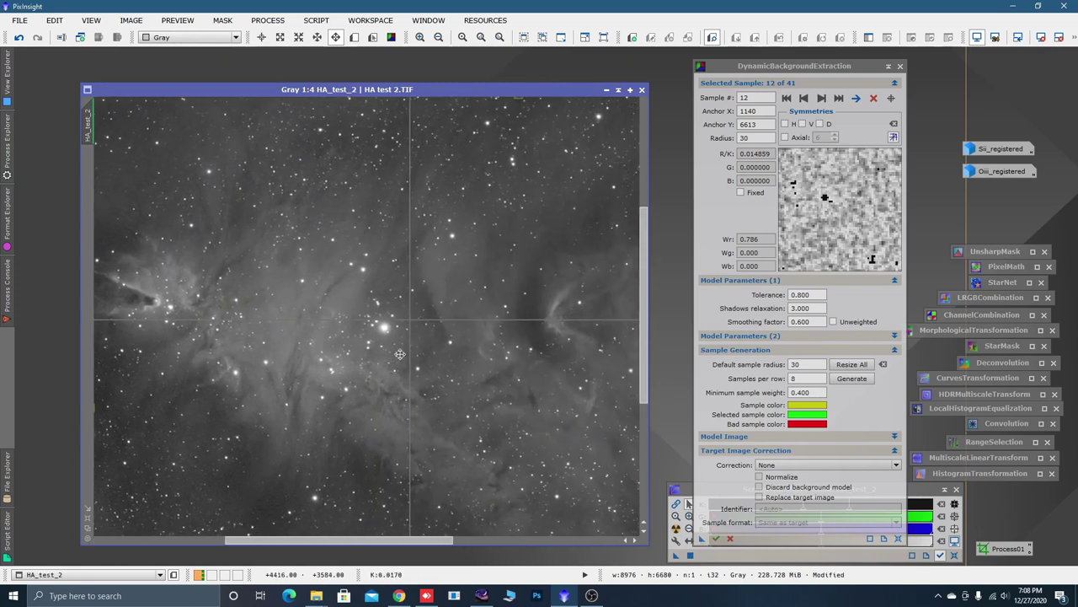
{"action": "scroll", "coordinate": [423, 358], "scroll_direction": "down", "scroll_amount": 2}
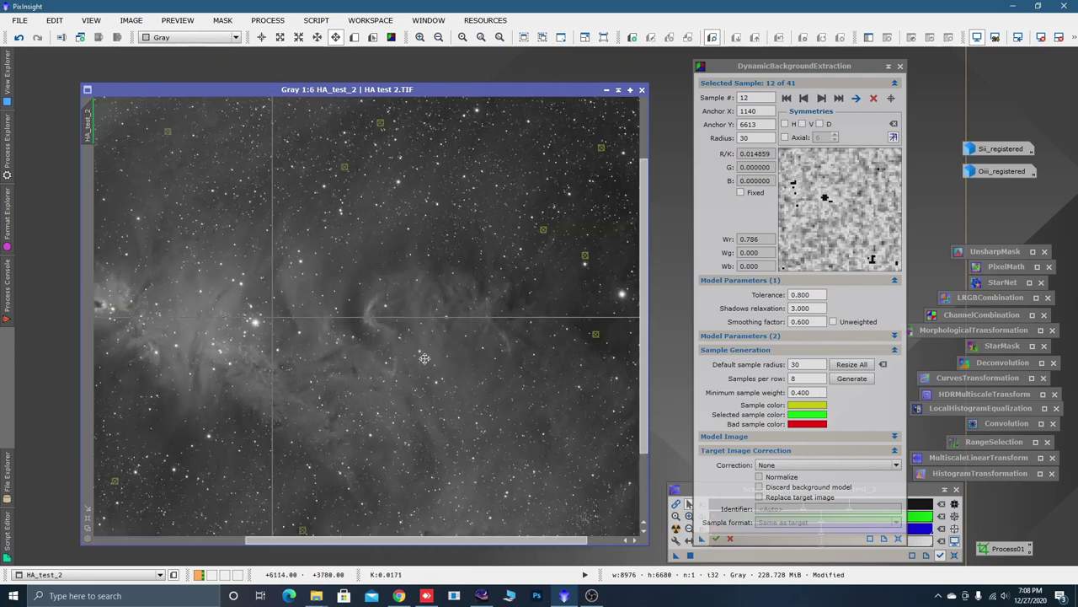
{"action": "scroll", "coordinate": [424, 358], "scroll_direction": "down", "scroll_amount": 4}
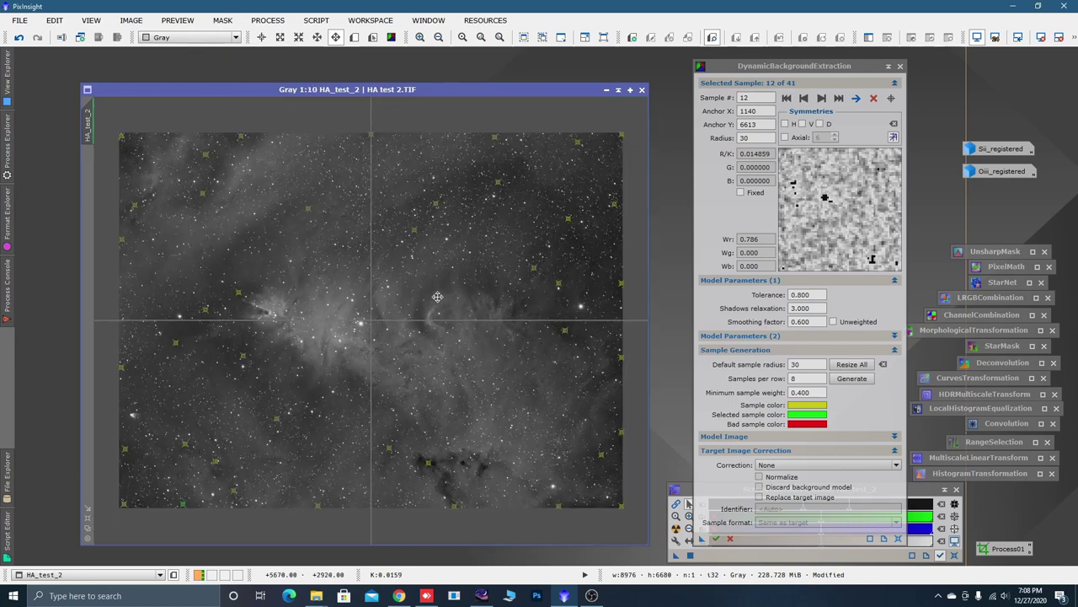
{"action": "key", "text": "alt+d"}
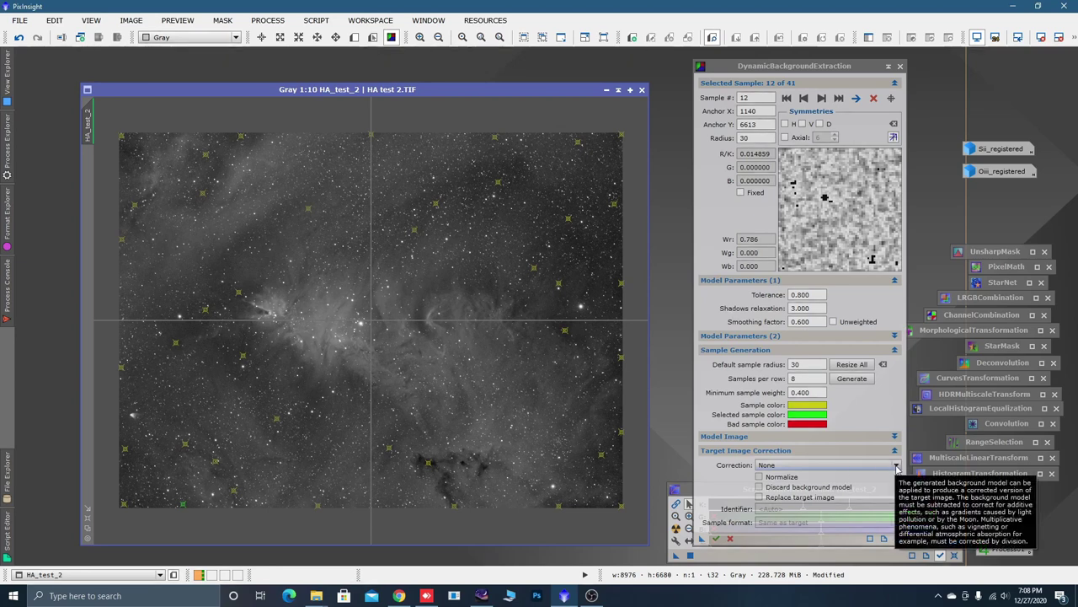
{"action": "left_click", "coordinate": [897, 466]}
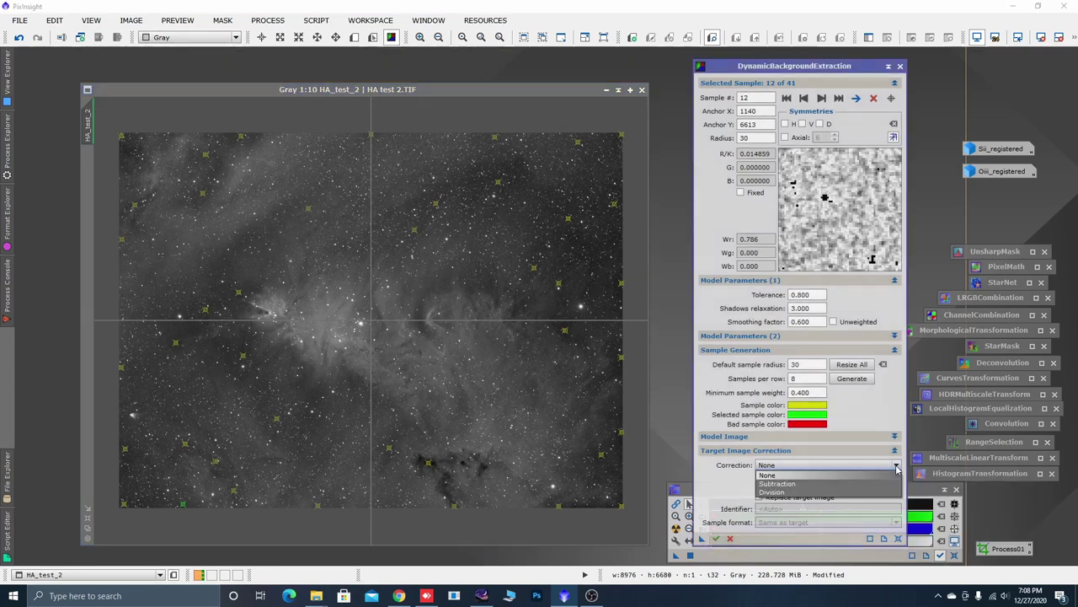
{"action": "left_click", "coordinate": [784, 492]}
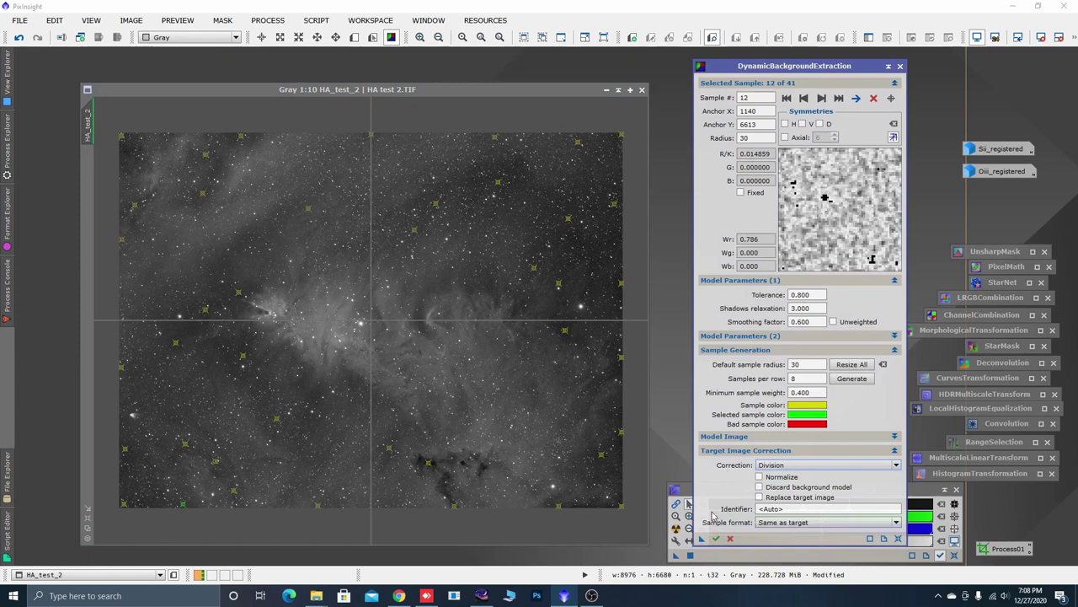
Apply the background extraction to the Ha image and auto-stretch the display of the corrected result
{"action": "left_click", "coordinate": [715, 539]}
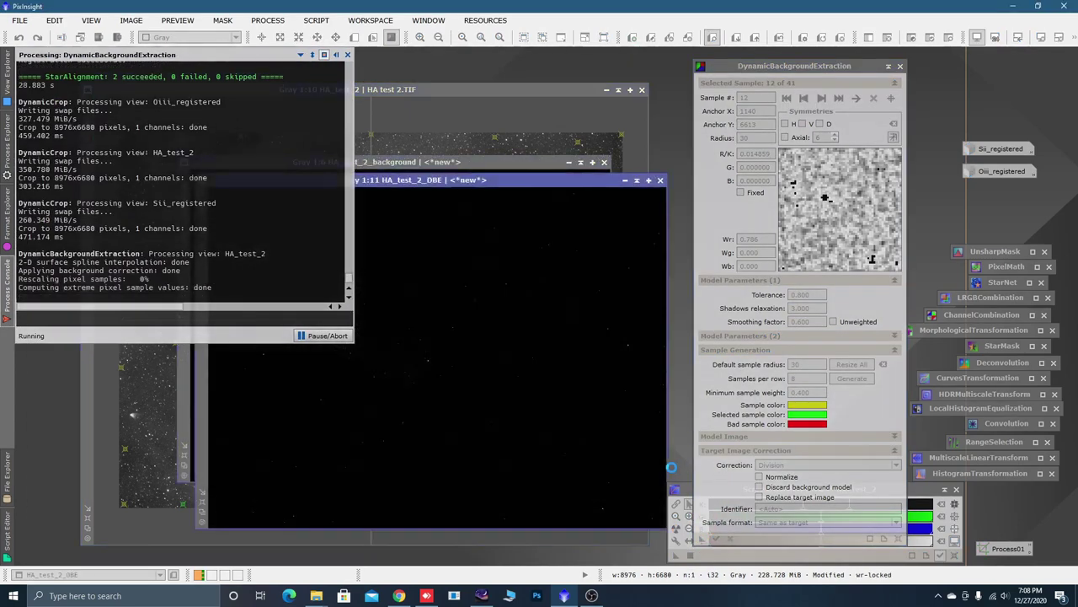
{"action": "left_click", "coordinate": [675, 528]}
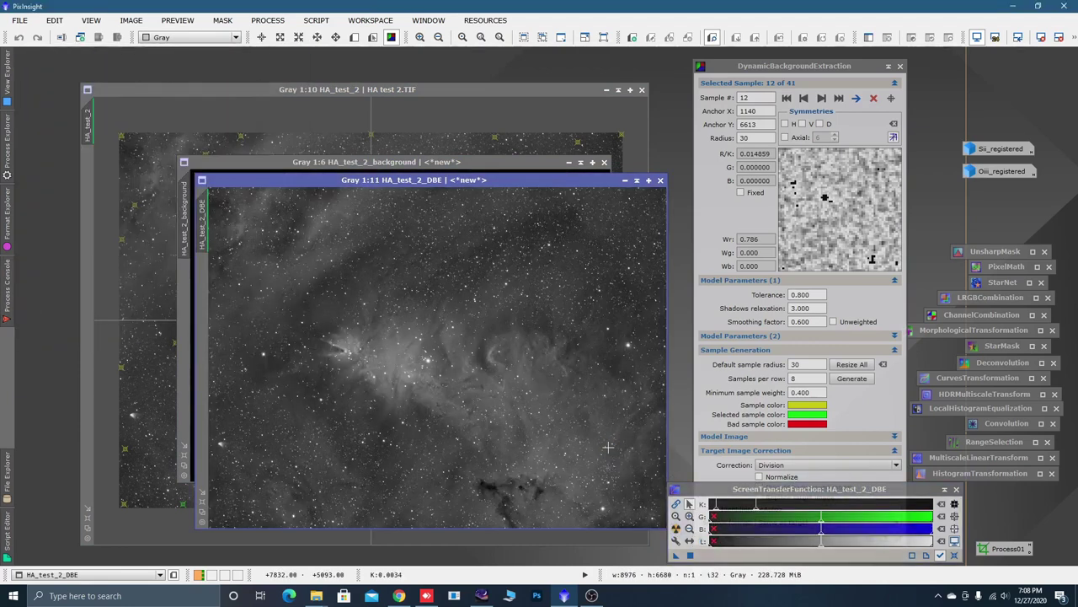
{"action": "scroll", "coordinate": [441, 377], "scroll_direction": "down", "scroll_amount": 1}
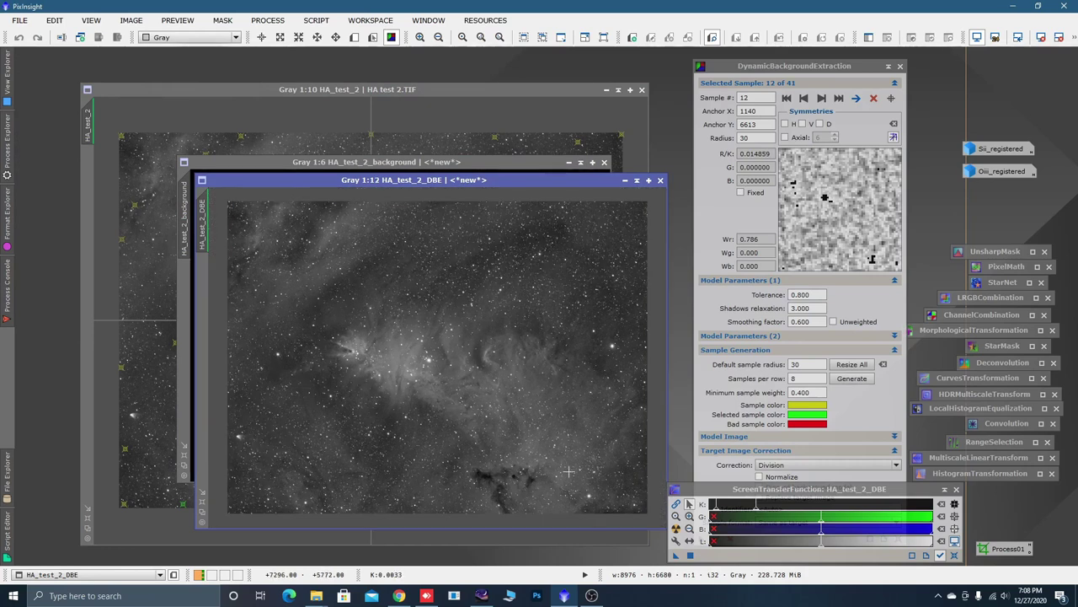
Minimize the corrected Ha image, park it above the Sii and Oiii images, and close its background model
{"action": "left_click", "coordinate": [625, 182]}
{"action": "mouse_move", "coordinate": [489, 364]}
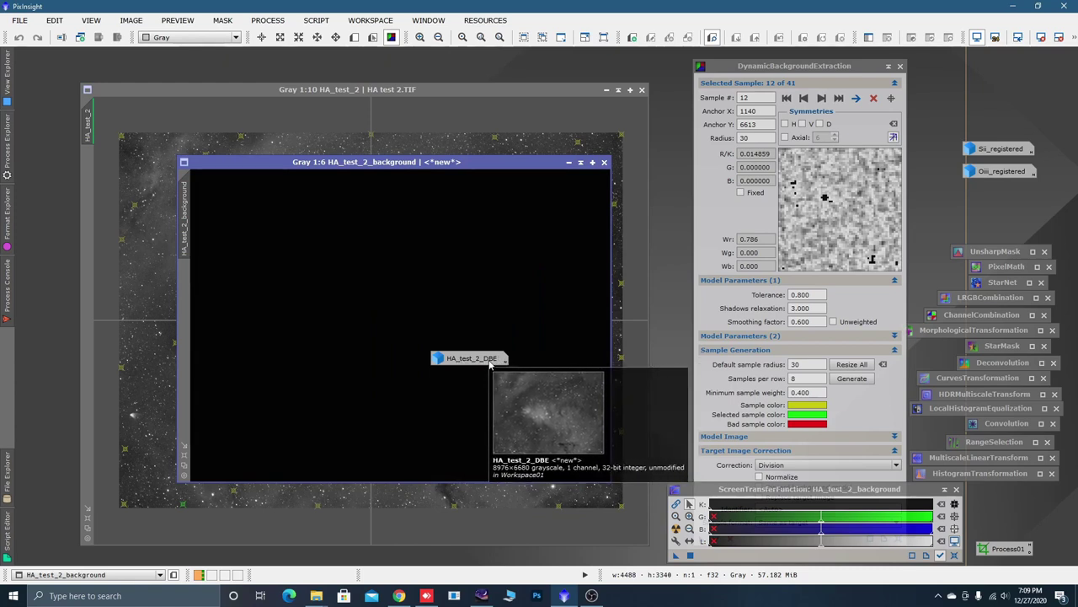
{"action": "left_click_drag", "start_coordinate": [489, 364], "coordinate": [1032, 75]}
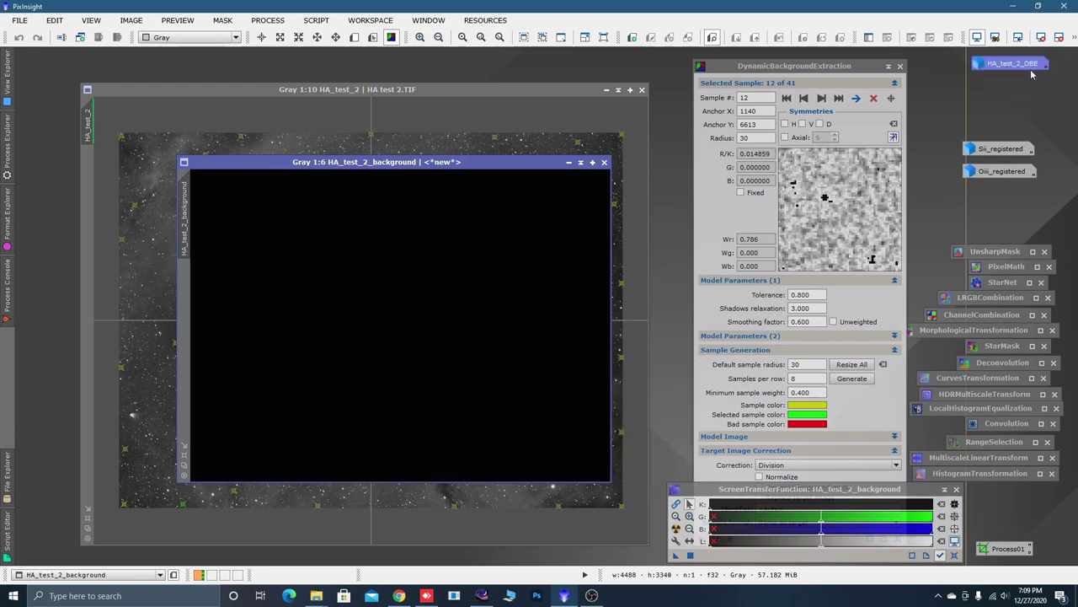
{"action": "left_click", "coordinate": [604, 163]}
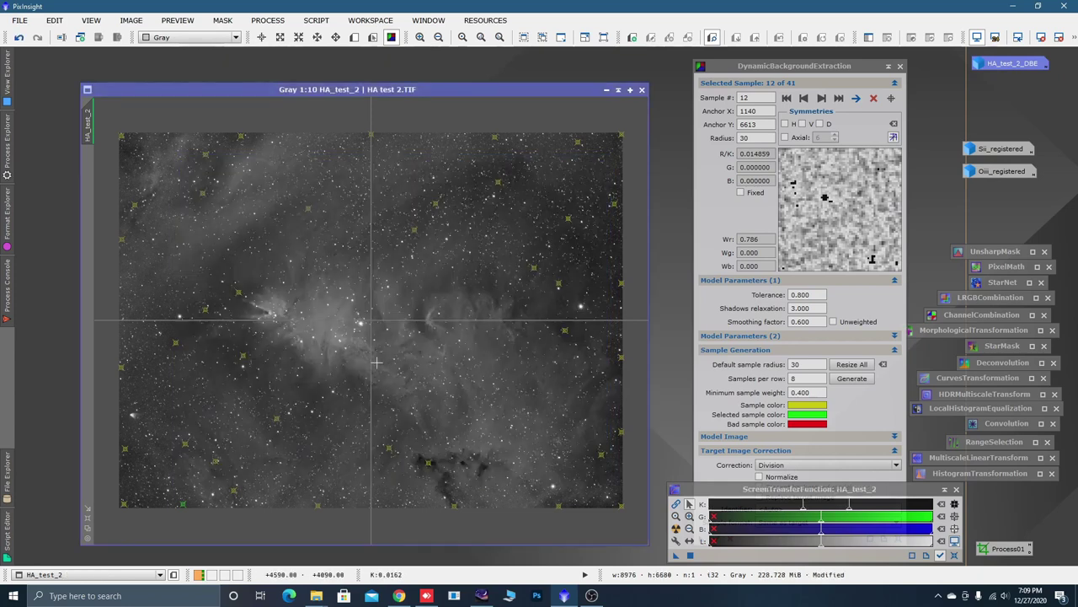
Save the DynamicBackgroundExtraction settings as a reusable process instance on the workspace above Process01, and end the extraction session
{"action": "left_click", "coordinate": [710, 474]}
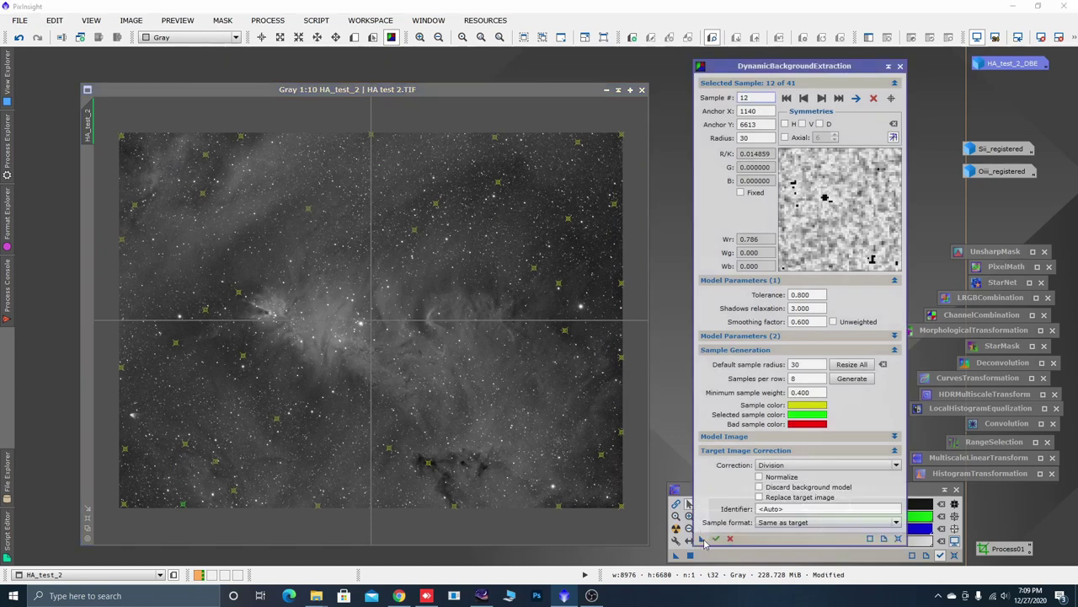
{"action": "left_click_drag", "start_coordinate": [703, 539], "coordinate": [1017, 524]}
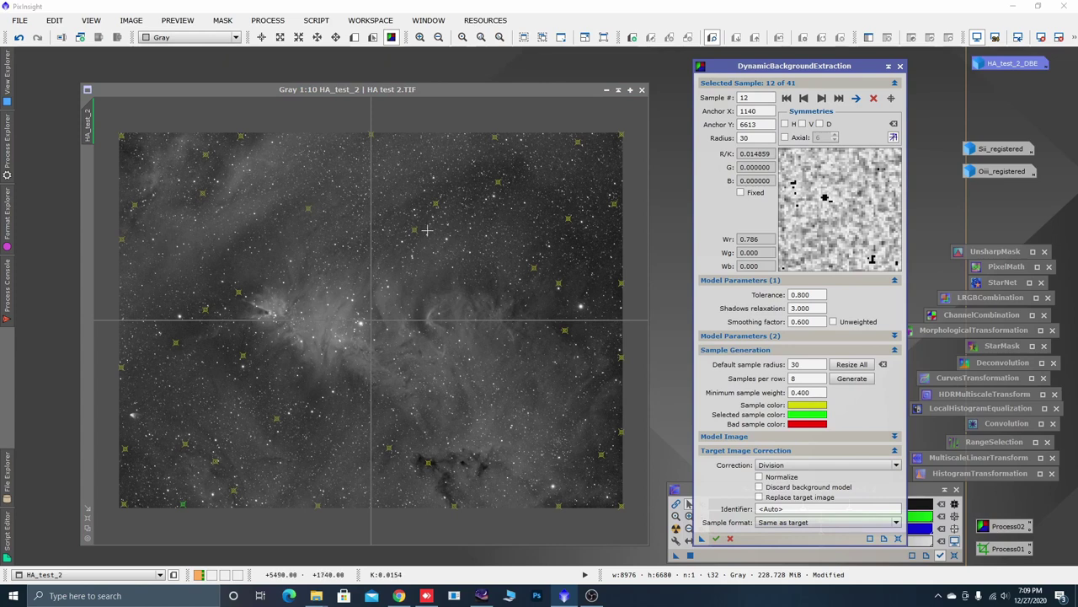
{"action": "left_click", "coordinate": [900, 67]}
{"action": "left_click", "coordinate": [530, 314]}
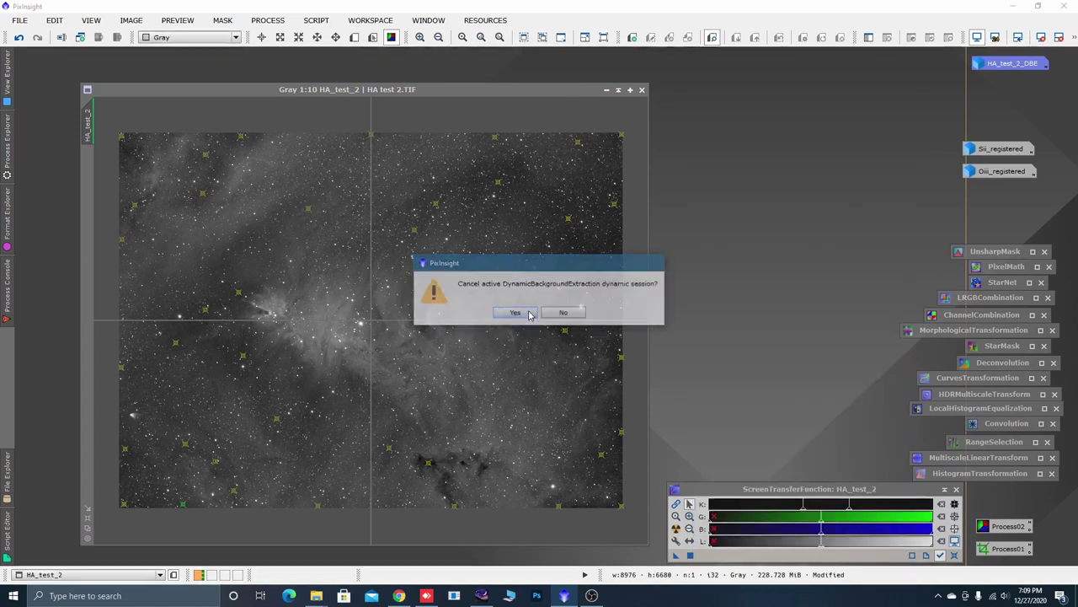
Close the original HA_test_2 image without saving and reopen Sii_registered on the workspace
{"action": "left_click", "coordinate": [642, 89]}
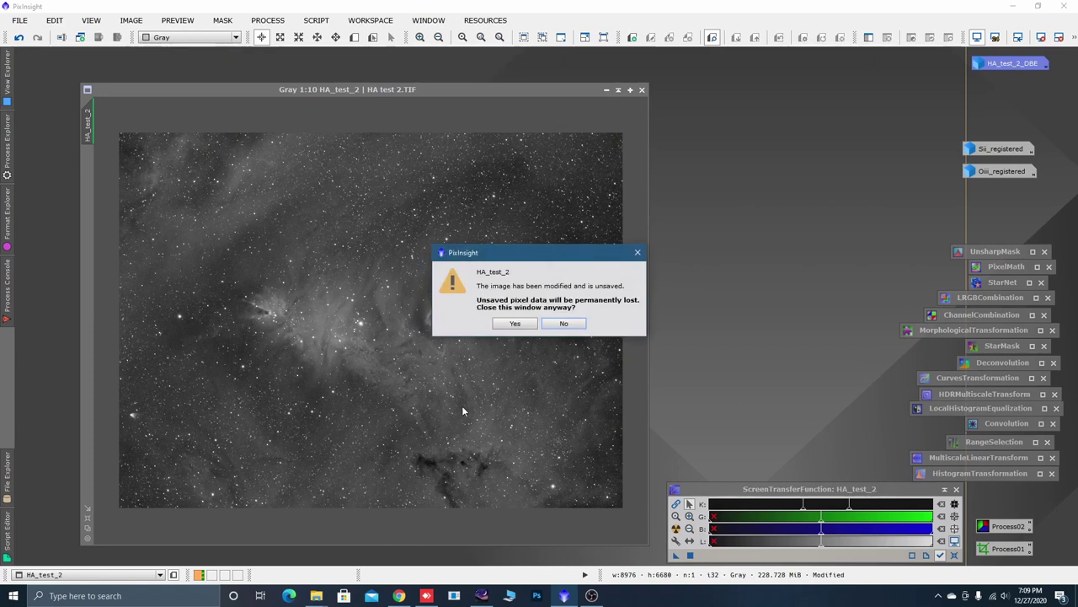
{"action": "left_click", "coordinate": [515, 326]}
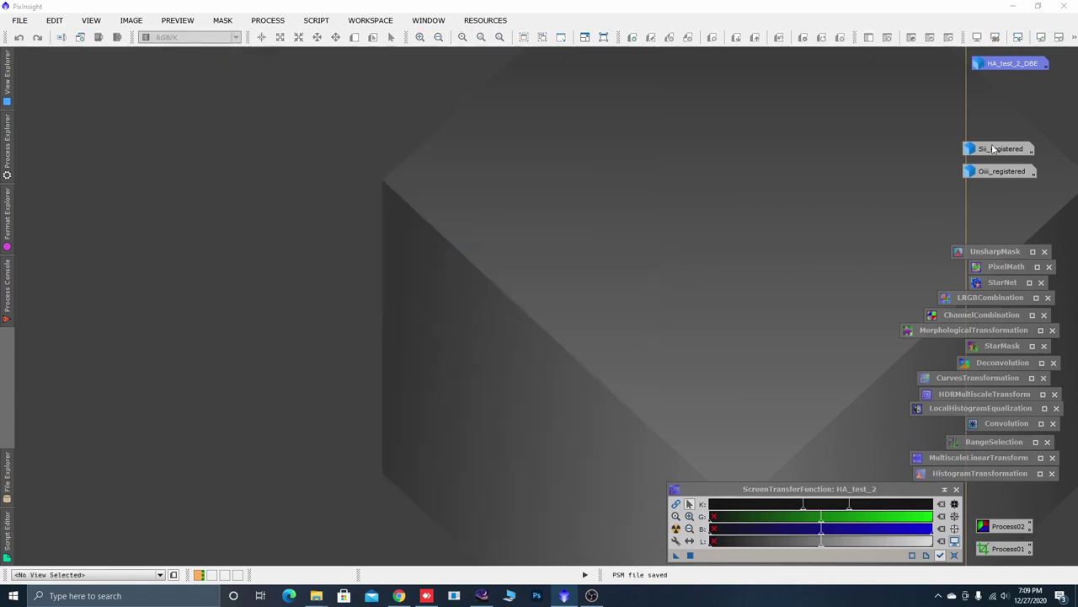
{"action": "double_click", "coordinate": [992, 148]}
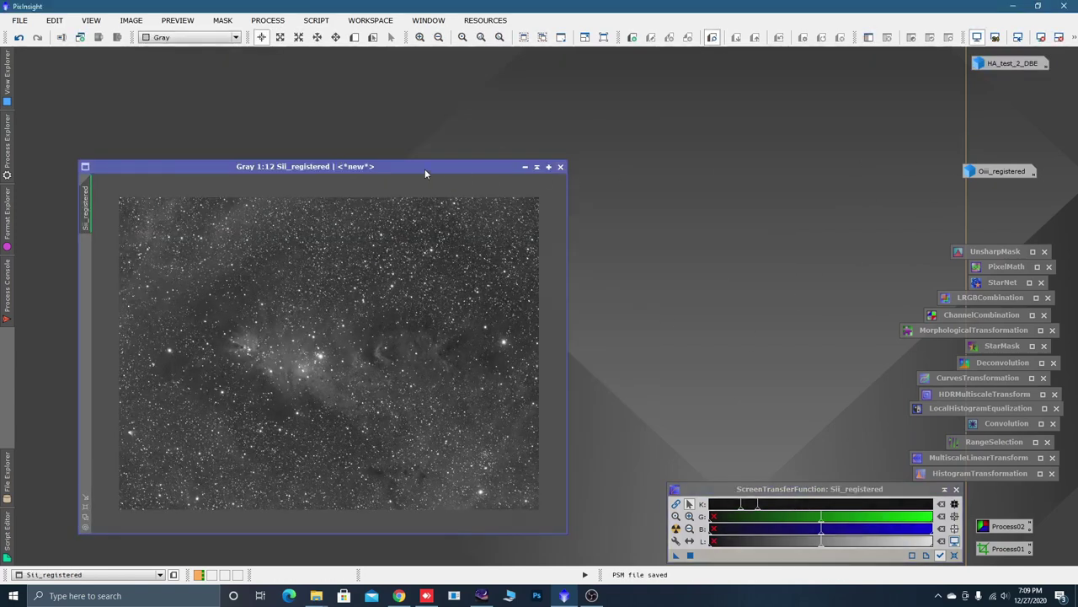
{"action": "left_click_drag", "start_coordinate": [425, 169], "coordinate": [441, 112]}
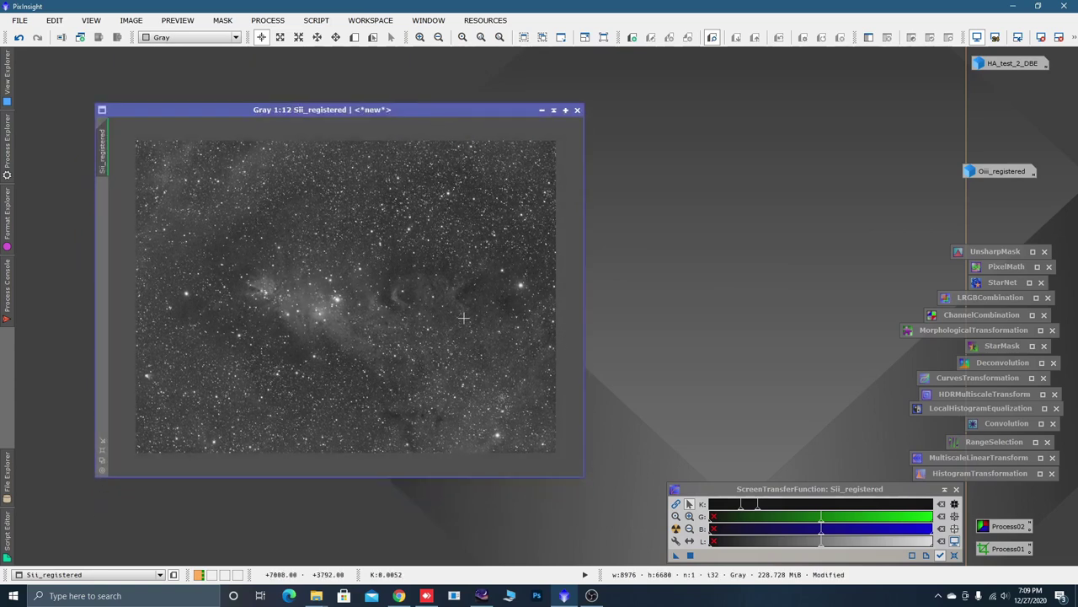
Apply the saved DynamicBackgroundExtraction settings to Sii_registered and auto-stretch the display of the corrected result
{"action": "double_click", "coordinate": [1009, 528]}
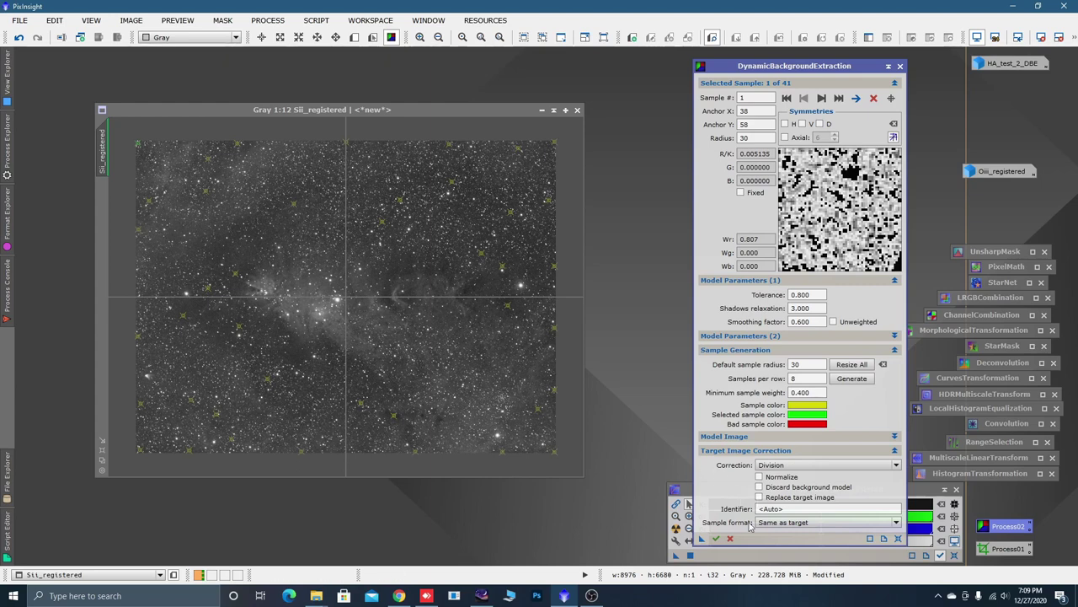
{"action": "left_click", "coordinate": [715, 538]}
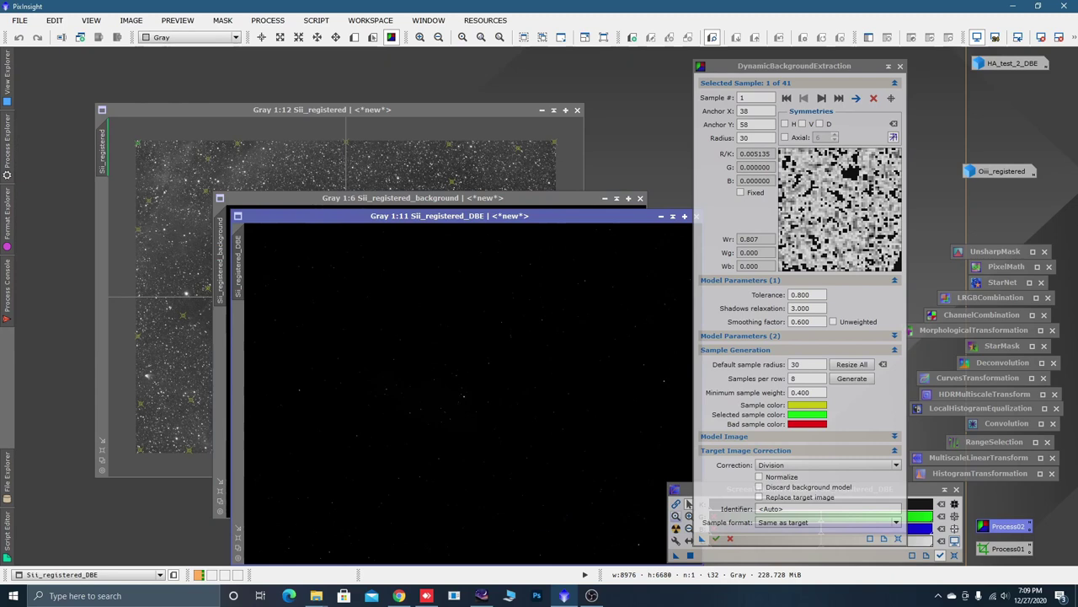
{"action": "left_click", "coordinate": [676, 528]}
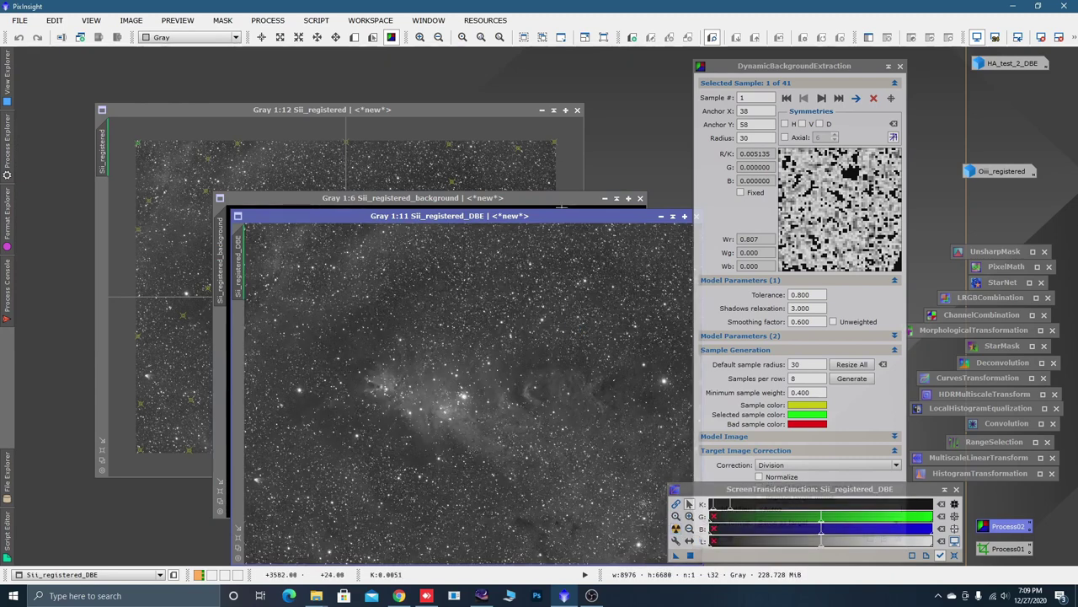
{"action": "left_click_drag", "start_coordinate": [563, 213], "coordinate": [466, 125]}
{"action": "scroll", "coordinate": [480, 362], "scroll_direction": "down", "scroll_amount": 1}
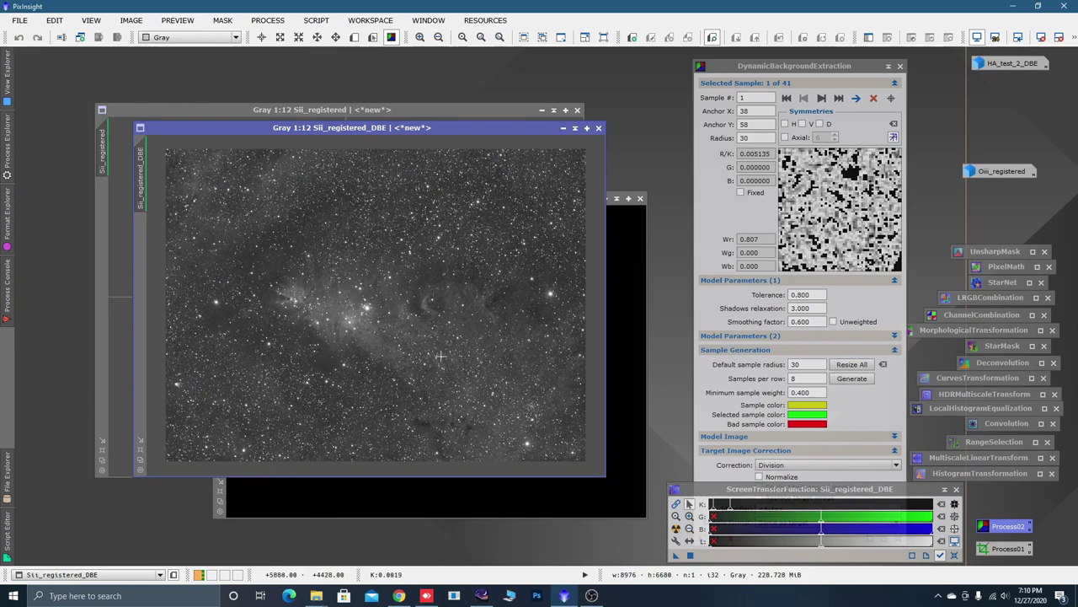
Minimize the corrected Sii image, park it below HA_test_2_DBE, and close the Sii background model
{"action": "left_click", "coordinate": [563, 132]}
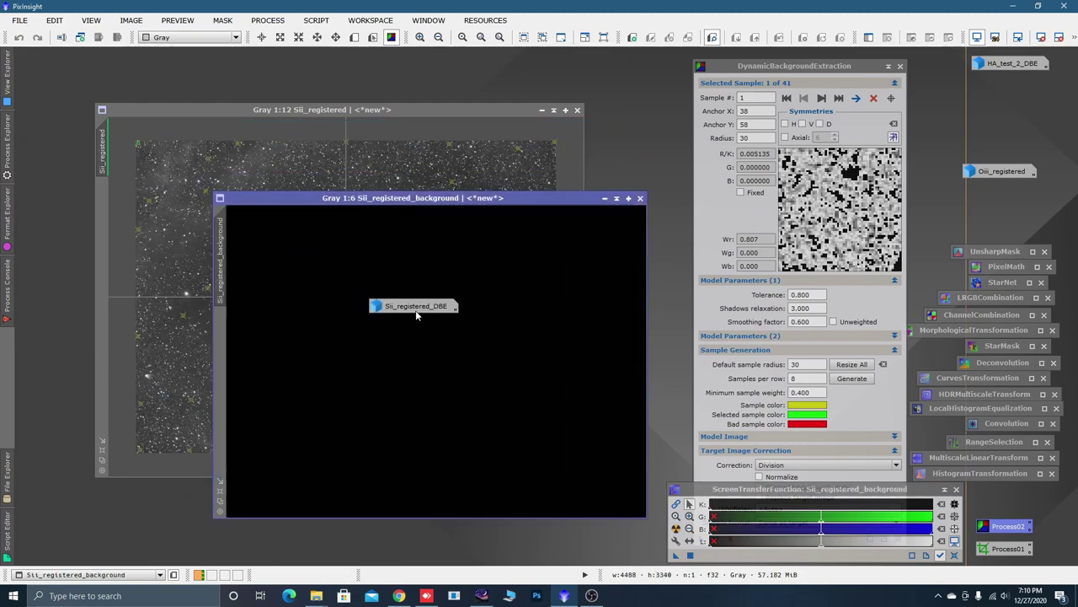
{"action": "left_click_drag", "start_coordinate": [416, 310], "coordinate": [1012, 90]}
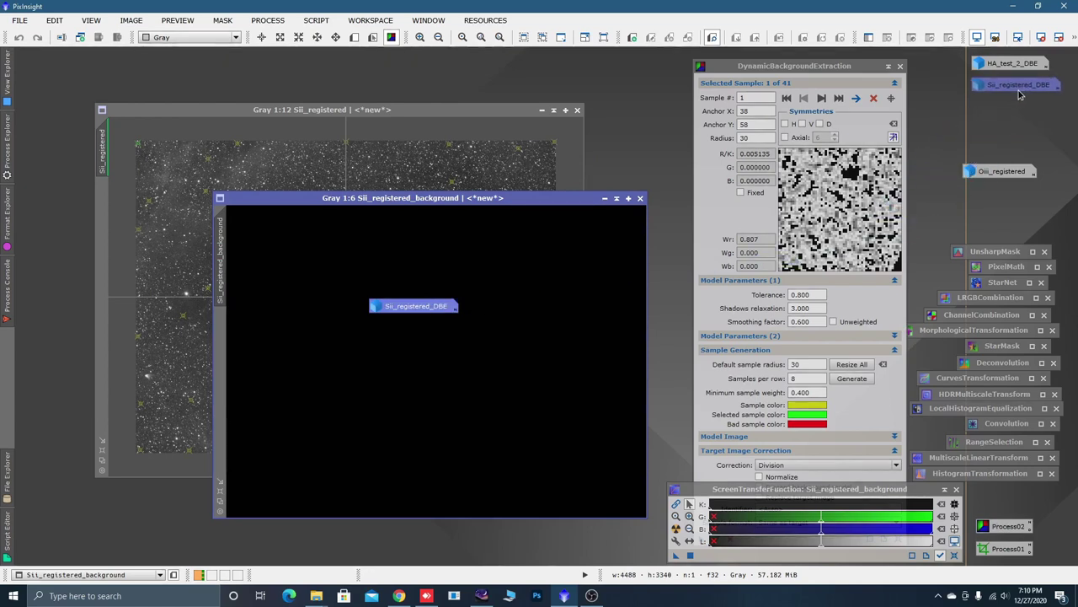
{"action": "left_click", "coordinate": [640, 199]}
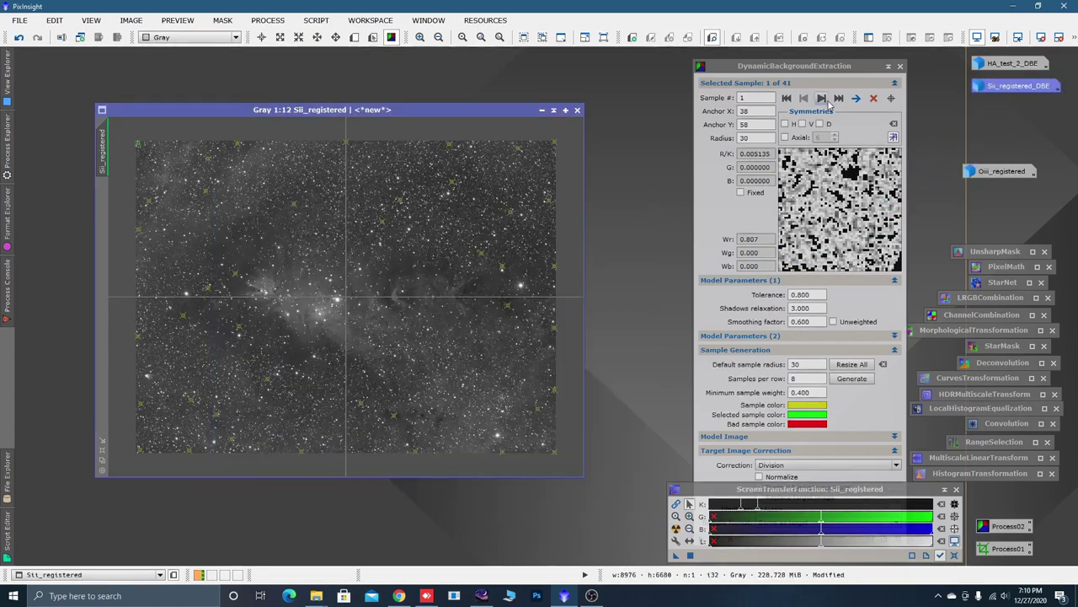
End the Sii background extraction session and close the original Sii_registered image without saving
{"action": "left_click", "coordinate": [900, 66]}
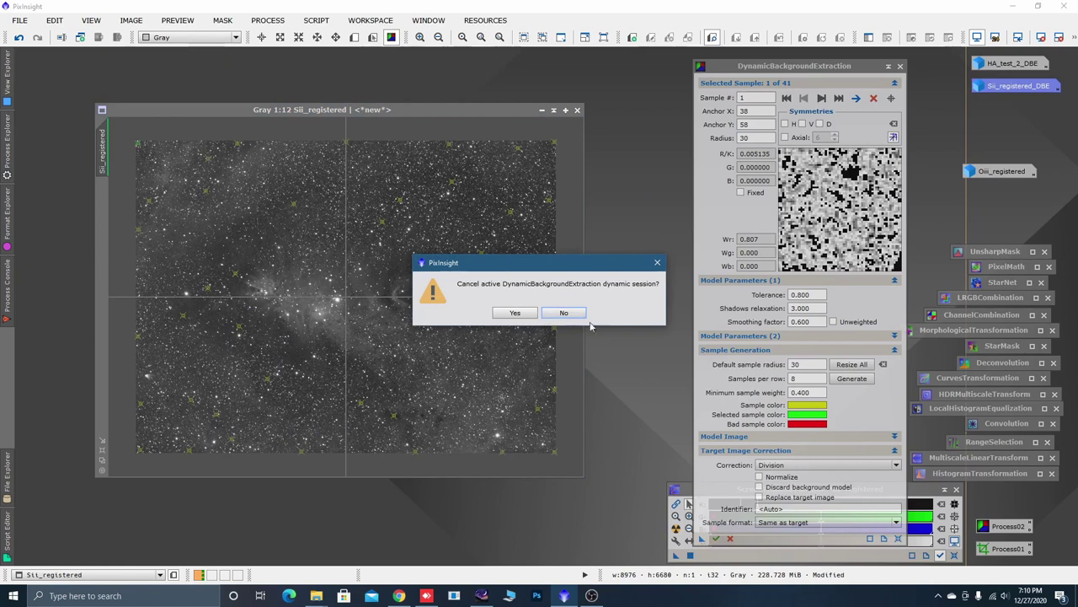
{"action": "left_click", "coordinate": [515, 313]}
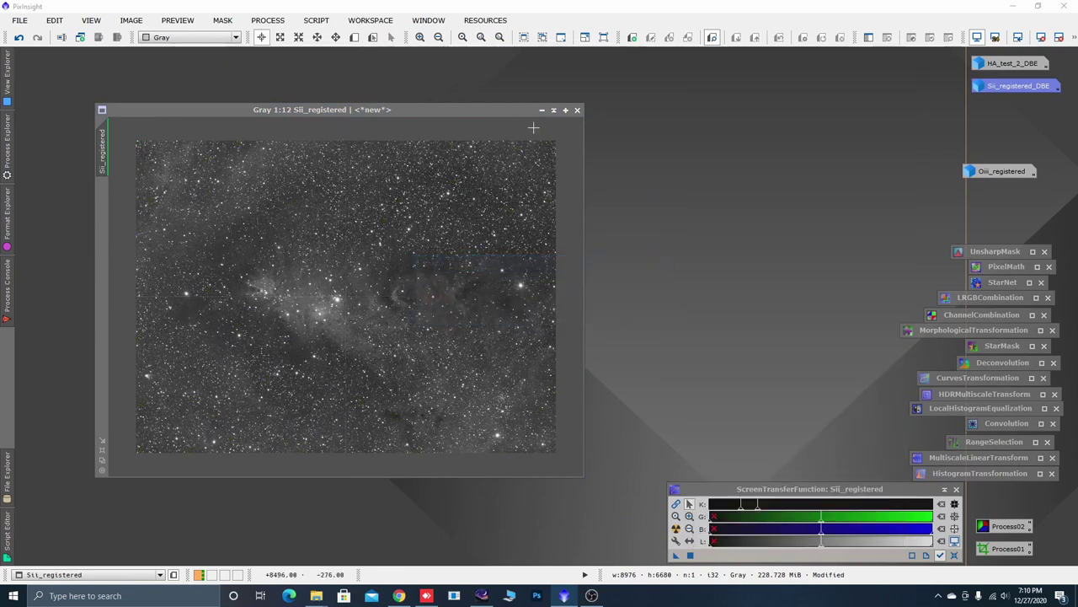
{"action": "left_click", "coordinate": [577, 110]}
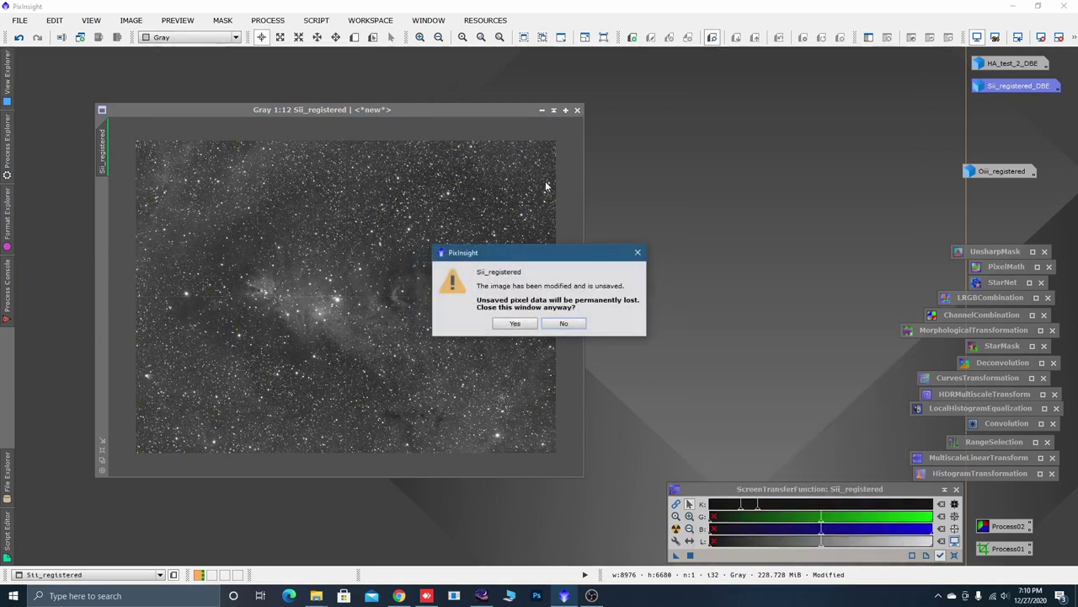
{"action": "left_click", "coordinate": [513, 324]}
Reopen Oiii_registered and apply the saved DynamicBackgroundExtraction settings to it
{"action": "double_click", "coordinate": [985, 173]}
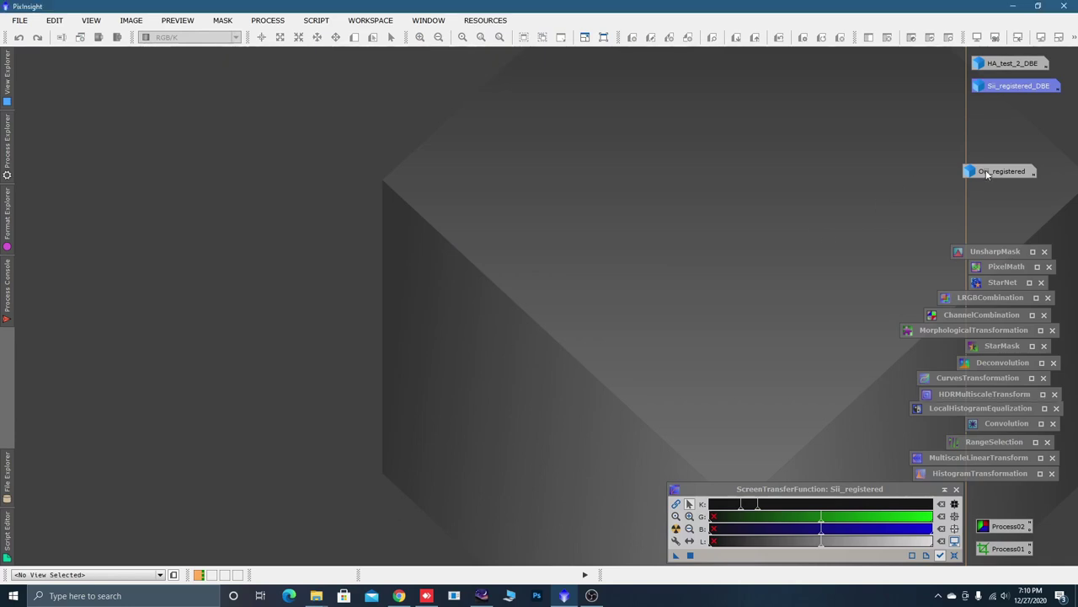
{"action": "left_click_drag", "start_coordinate": [722, 99], "coordinate": [482, 94]}
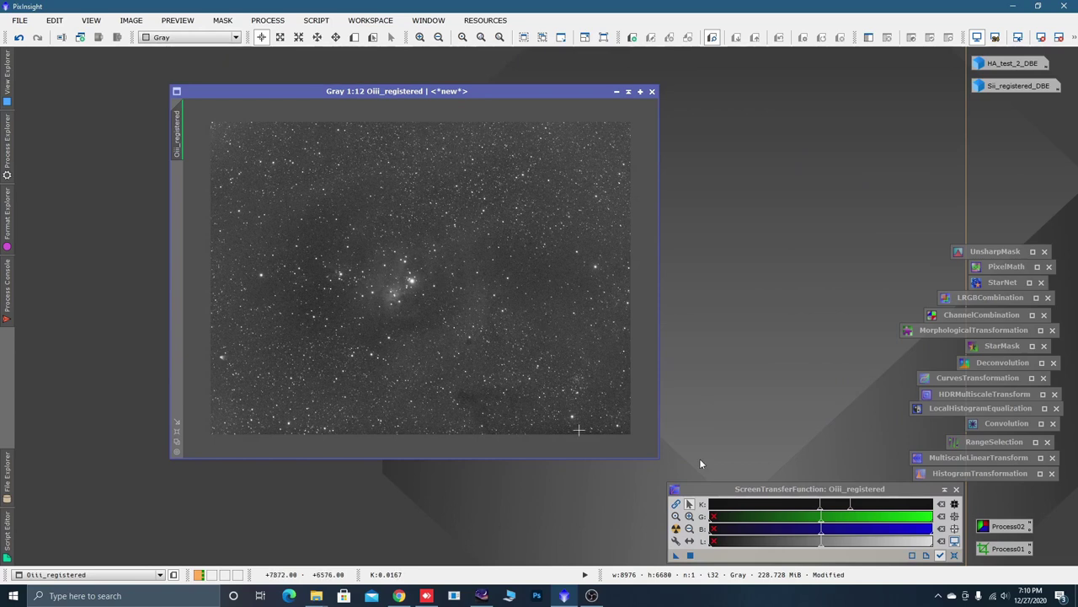
{"action": "double_click", "coordinate": [1006, 525]}
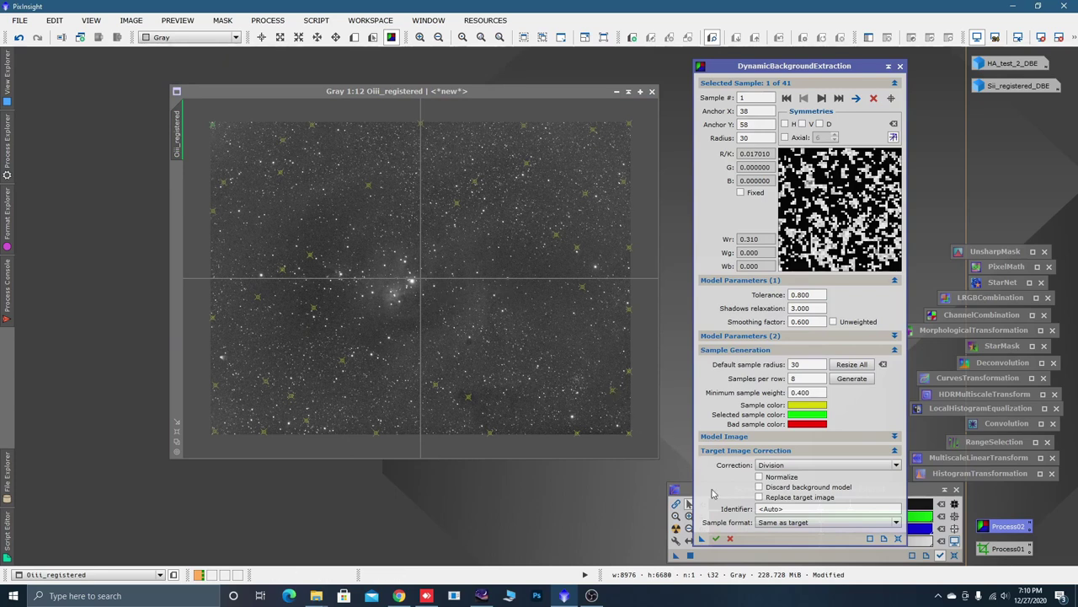
{"action": "left_click", "coordinate": [716, 539]}
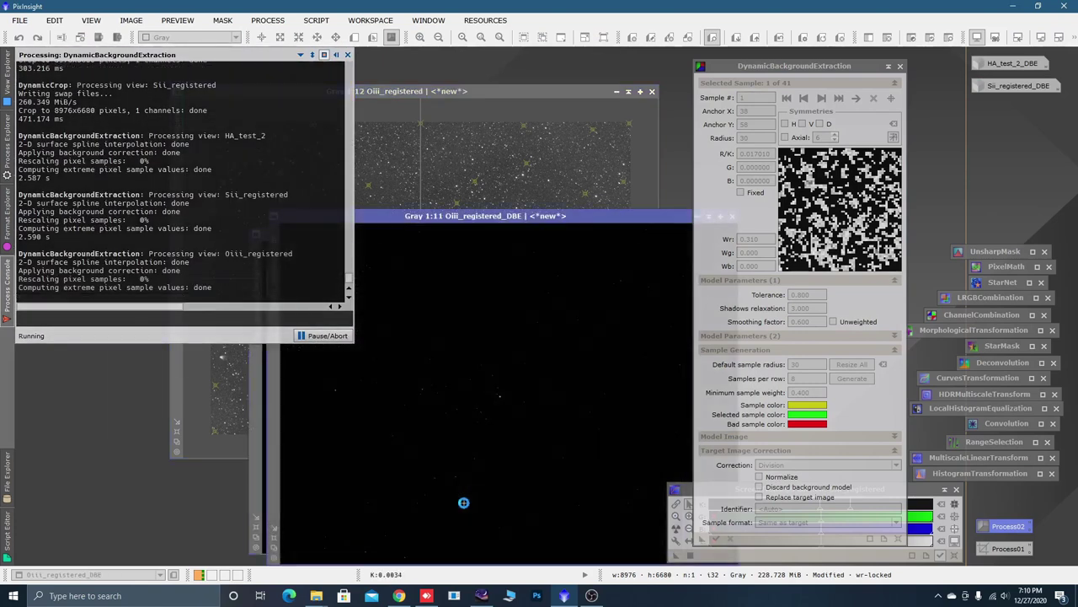
Auto-stretch the display of the corrected Oiii image and park it minimized below Sii_registered_DBE
{"action": "left_click_drag", "start_coordinate": [572, 226], "coordinate": [435, 176]}
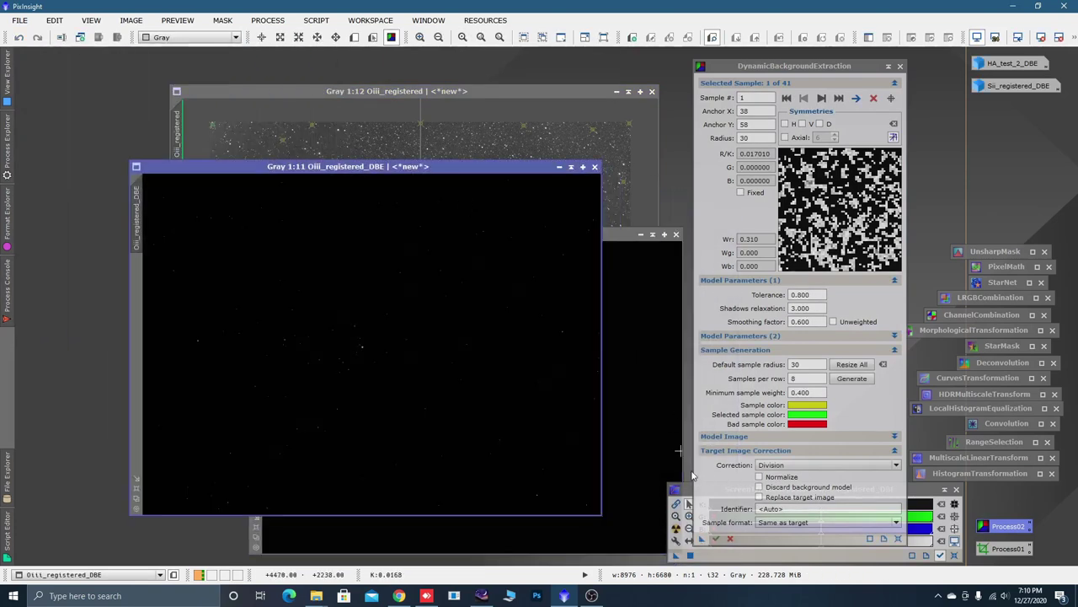
{"action": "left_click", "coordinate": [676, 528]}
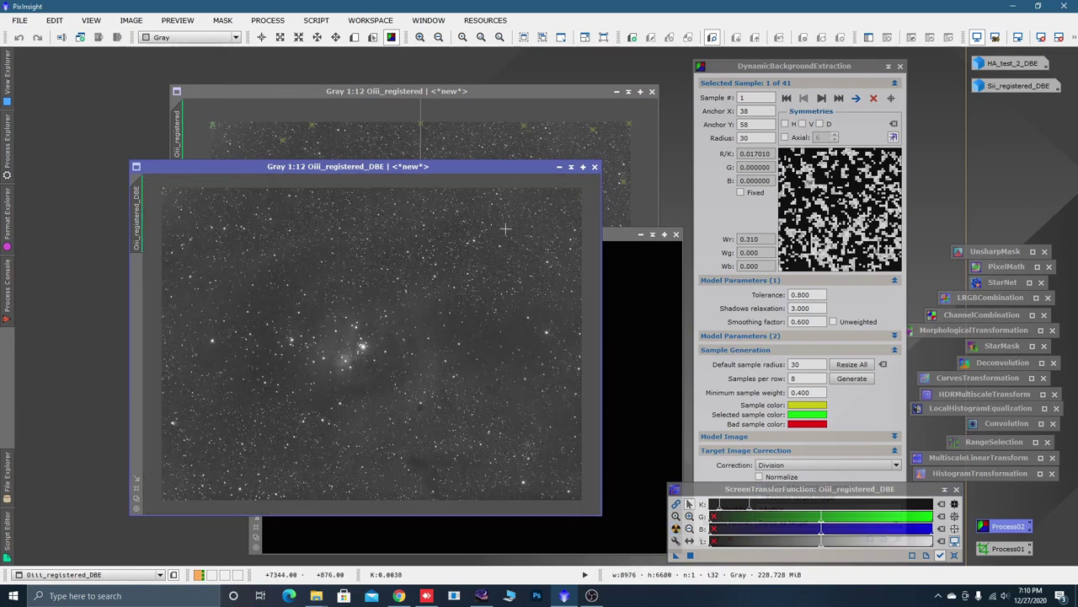
{"action": "left_click", "coordinate": [560, 166]}
{"action": "left_click_drag", "start_coordinate": [424, 355], "coordinate": [1016, 108]}
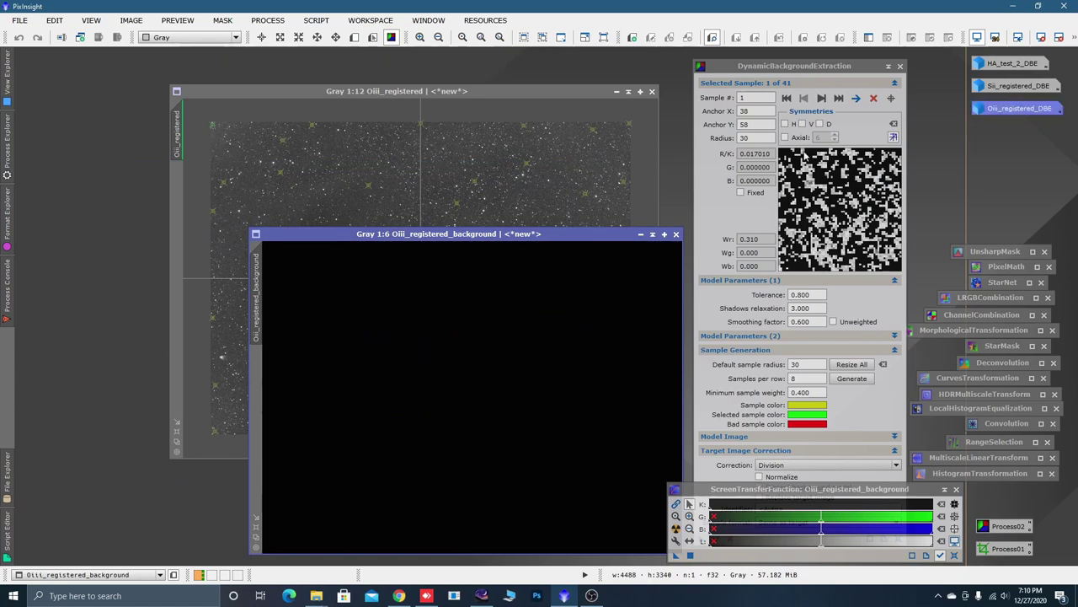
Close the Oiii background model, the extraction session, and the original Oiii_registered image without saving
{"action": "left_click", "coordinate": [675, 233]}
{"action": "left_click", "coordinate": [901, 67]}
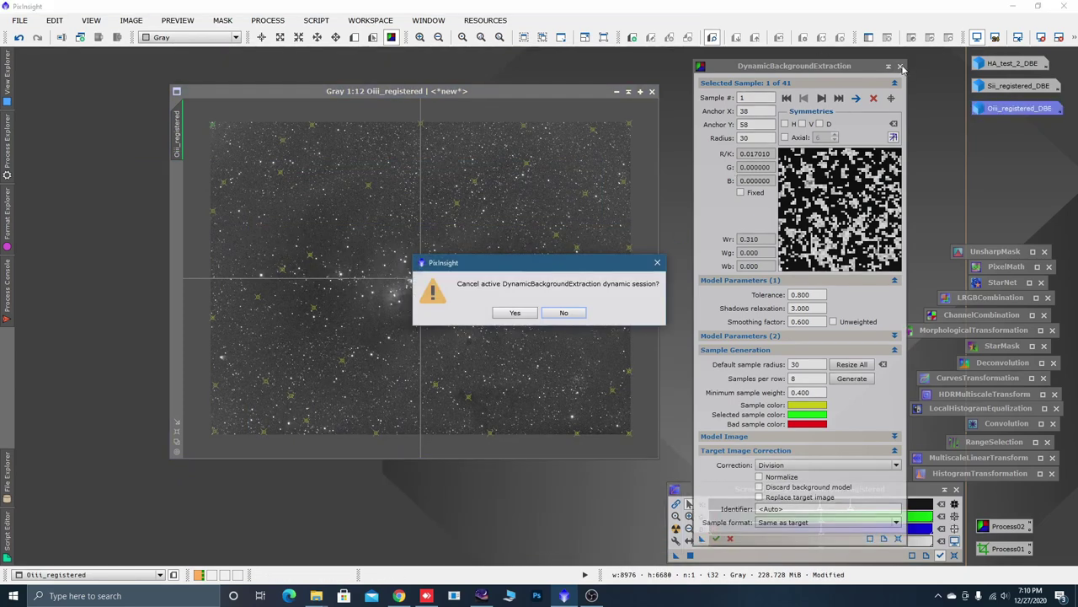
{"action": "left_click", "coordinate": [524, 315]}
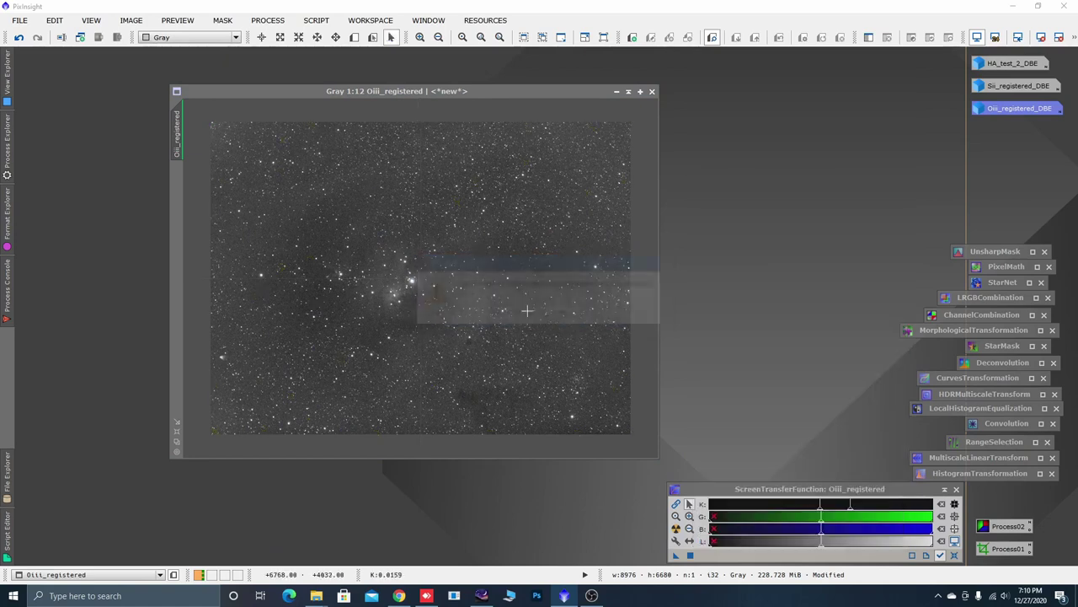
{"action": "left_click", "coordinate": [651, 91]}
{"action": "left_click", "coordinate": [517, 324]}
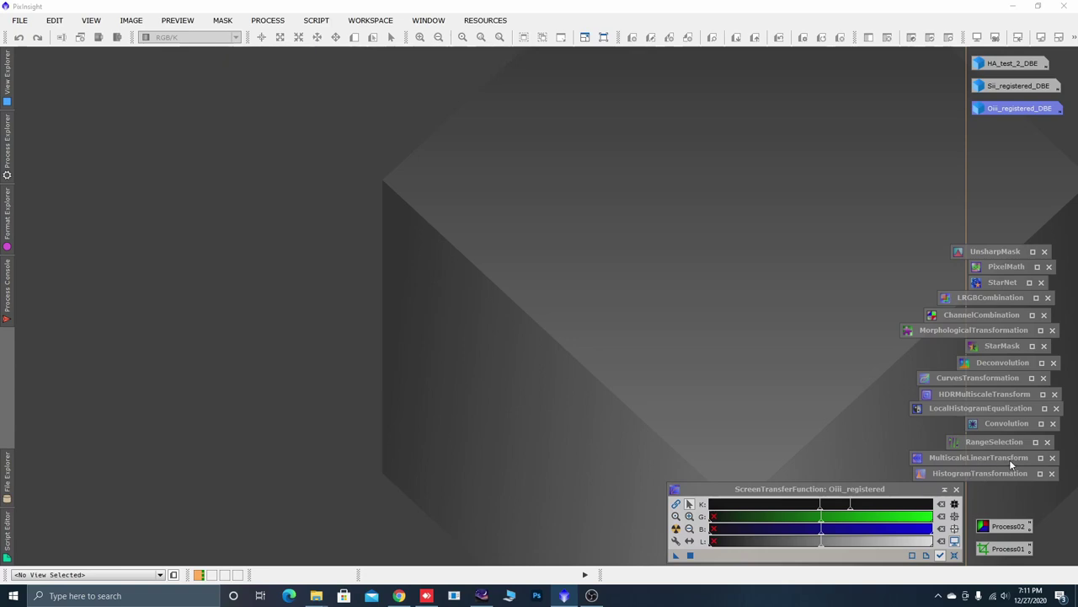
{"action": "left_click", "coordinate": [1006, 424]}
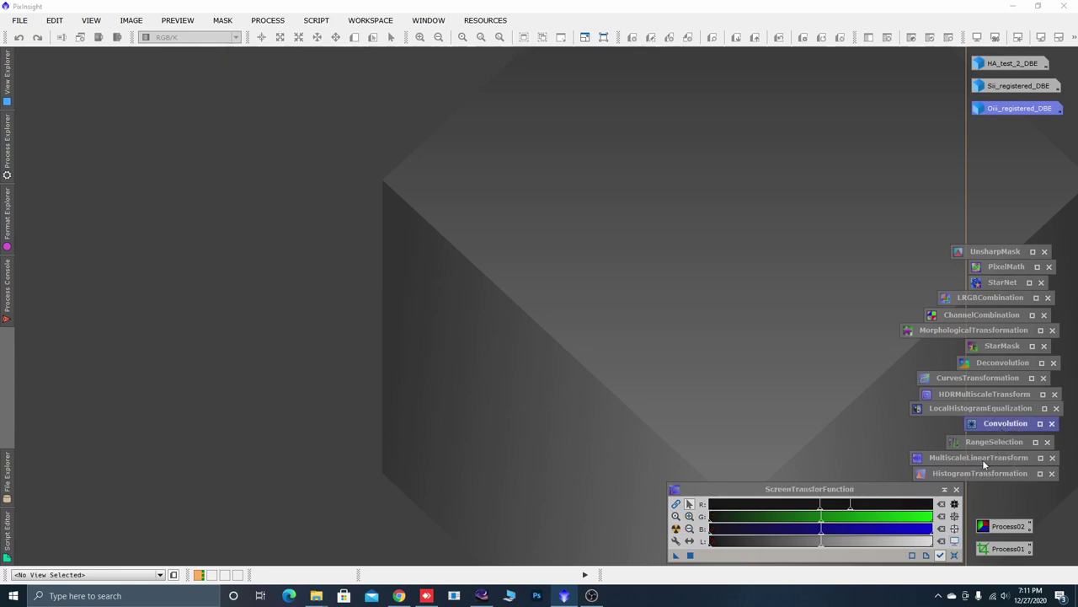
{"action": "left_click", "coordinate": [268, 20]}
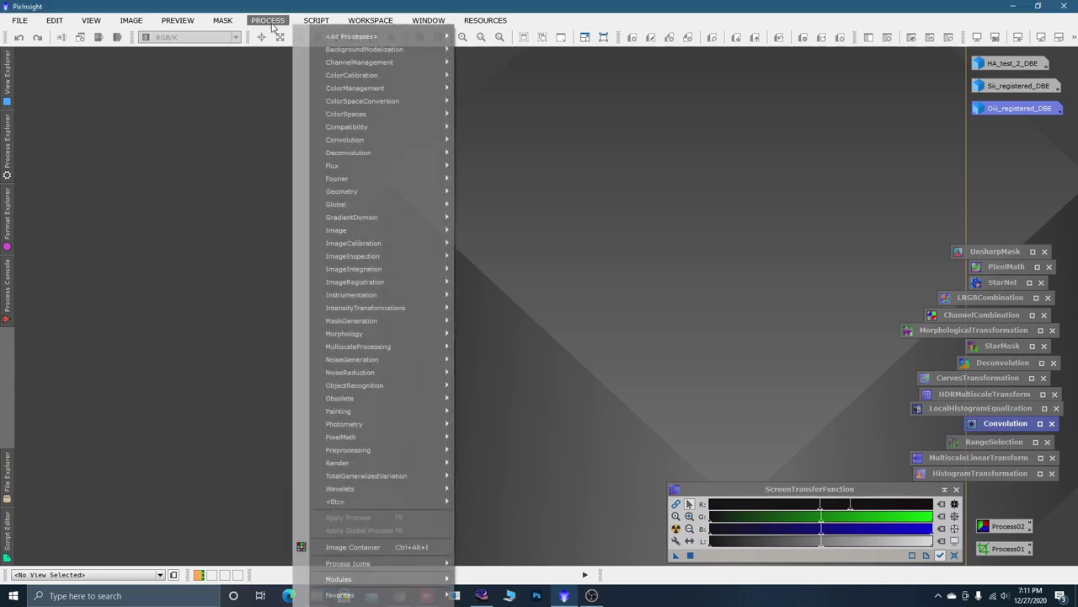
{"action": "mouse_move", "coordinate": [369, 40]}
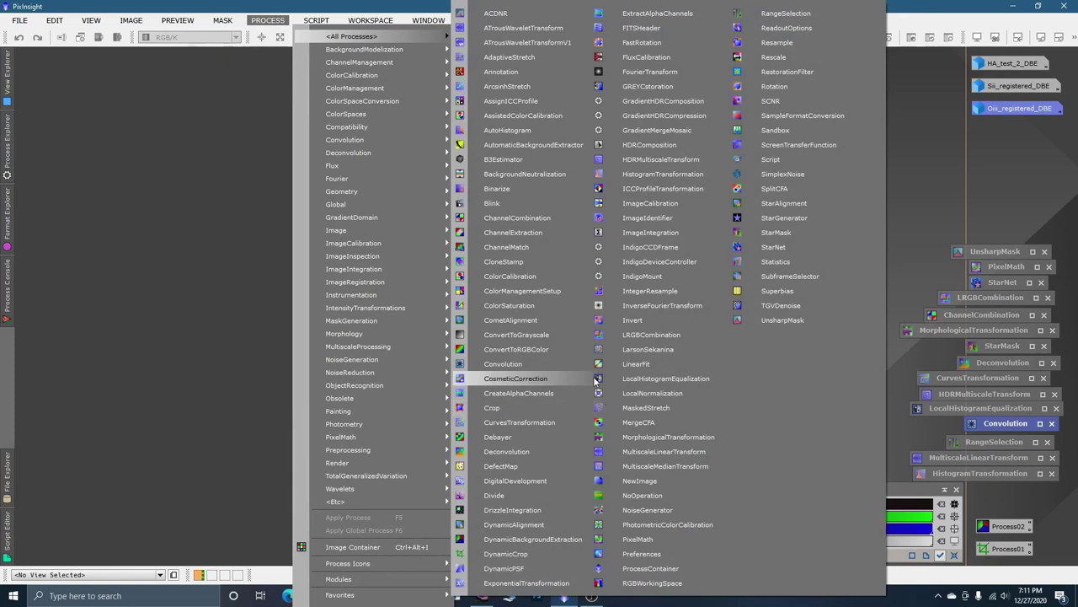
{"action": "left_click", "coordinate": [908, 125]}
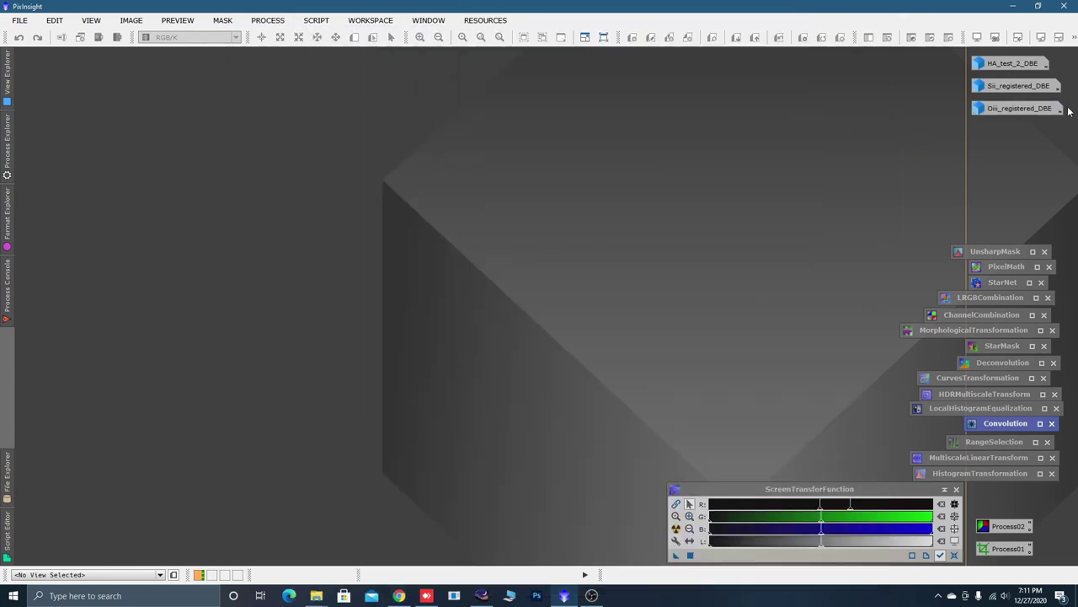
Reset ChannelCombination and create an RGB image from Sii_registered_DBE as red, HA_test_2_DBE as green and Oiii_registered_DBE as blue
{"action": "double_click", "coordinate": [959, 317]}
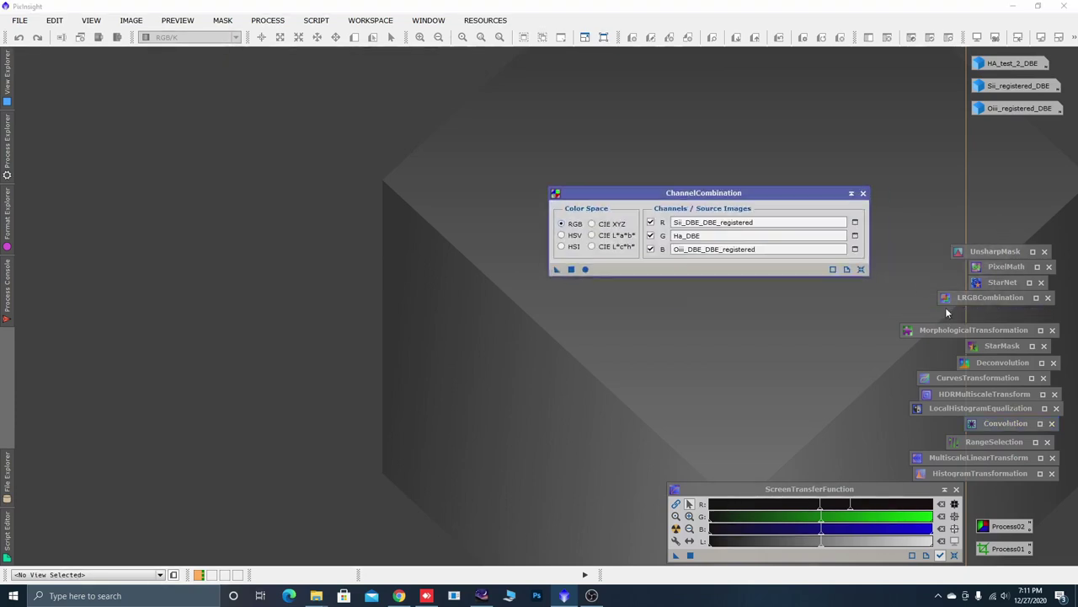
{"action": "left_click", "coordinate": [861, 269]}
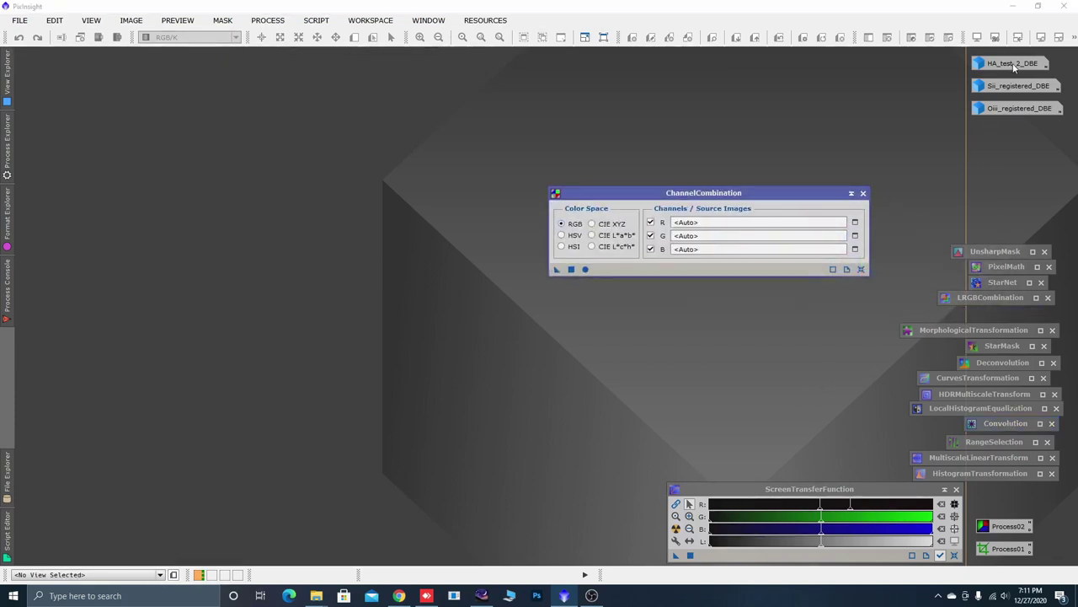
{"action": "left_click_drag", "start_coordinate": [1015, 68], "coordinate": [790, 236]}
{"action": "left_click_drag", "start_coordinate": [1012, 95], "coordinate": [723, 231]}
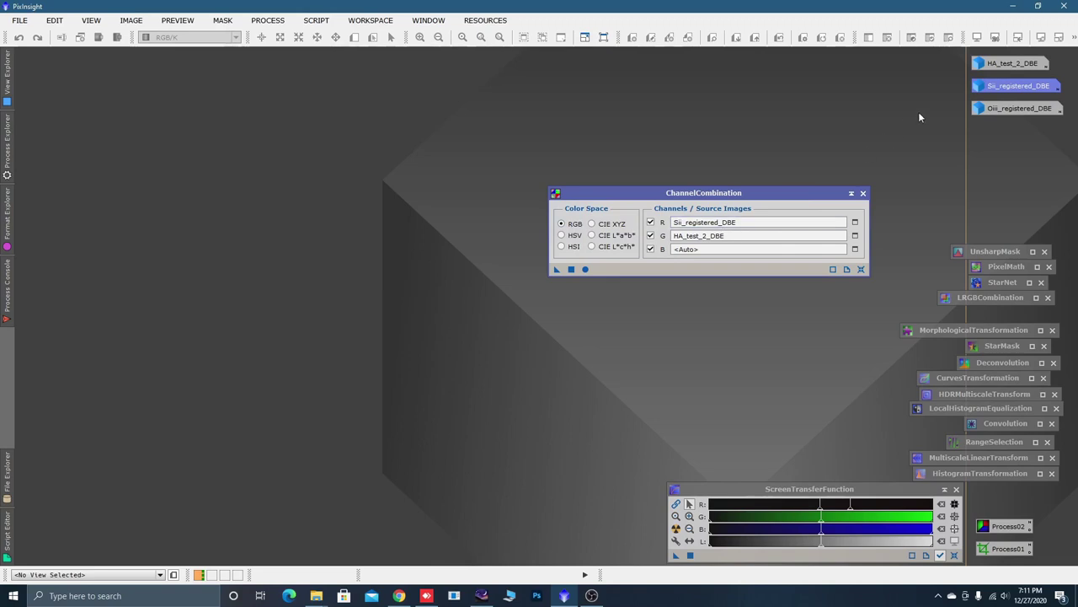
{"action": "left_click_drag", "start_coordinate": [1010, 110], "coordinate": [691, 250]}
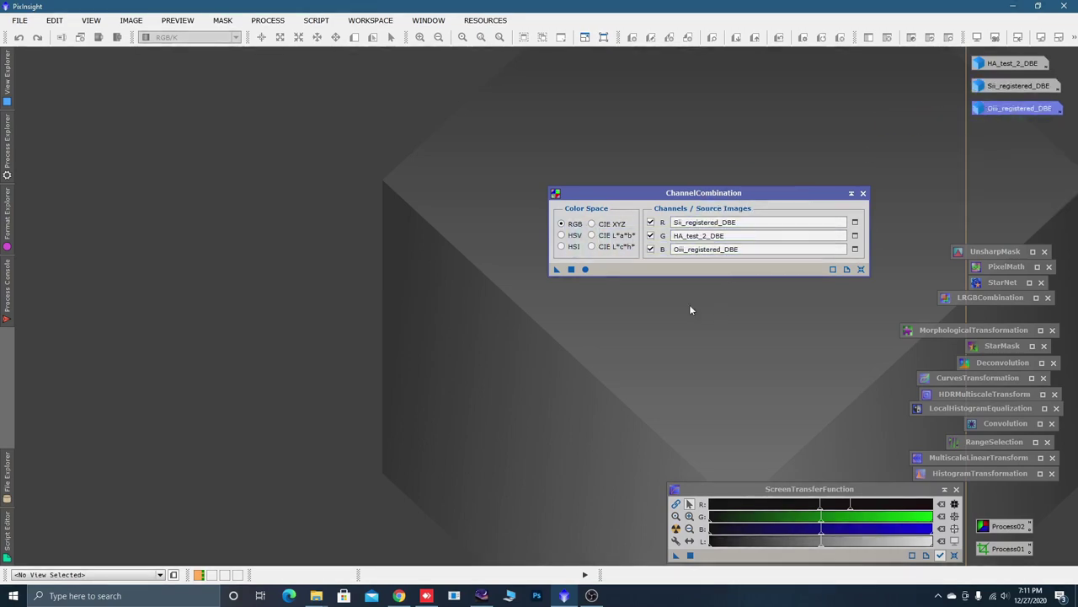
{"action": "left_click", "coordinate": [584, 269]}
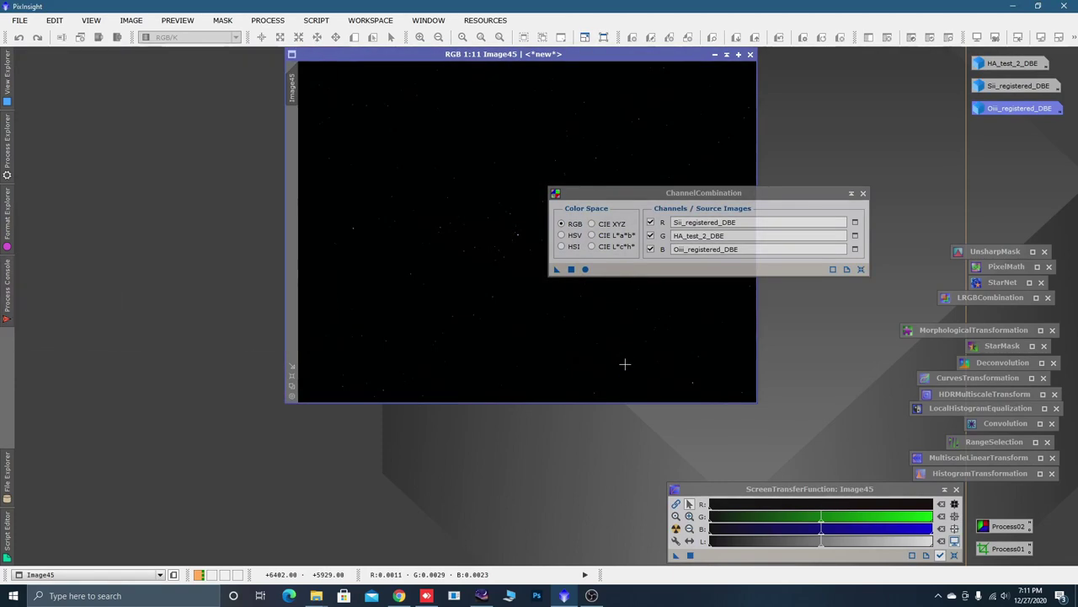
{"action": "left_click", "coordinate": [851, 192]}
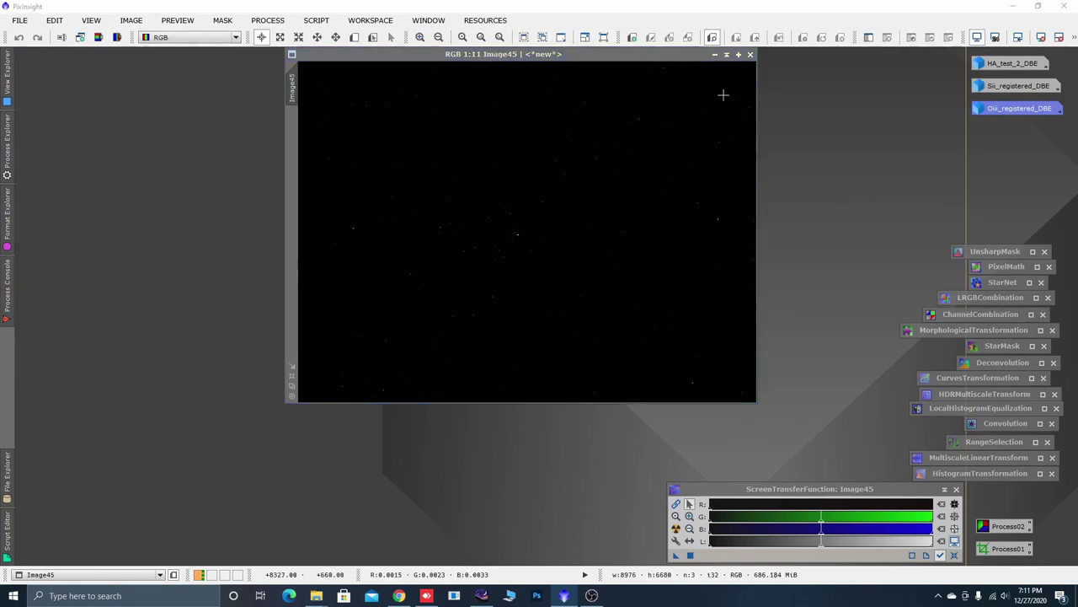
Auto-stretch the display of the combined RGB image, then reposition and enlarge its window to fit the whole picture at 1:9
{"action": "left_click_drag", "start_coordinate": [684, 56], "coordinate": [536, 75]}
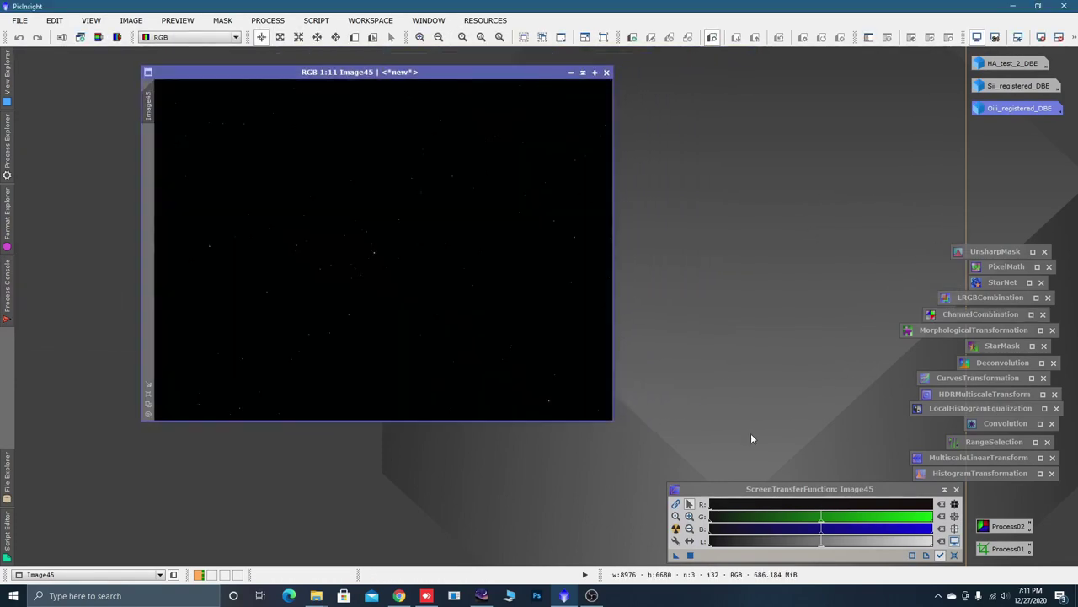
{"action": "left_click", "coordinate": [677, 529]}
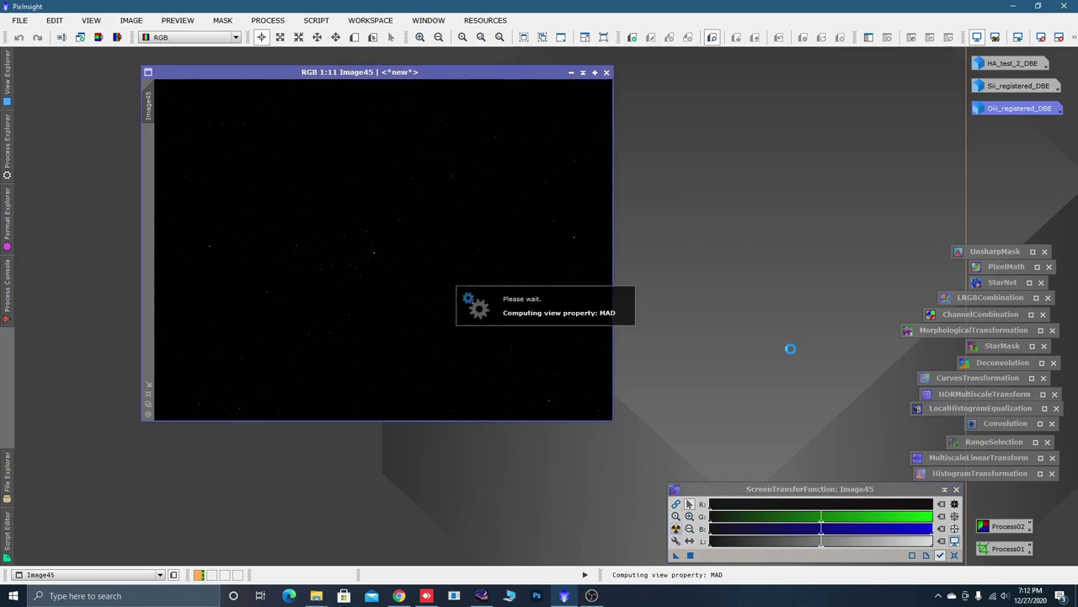
{"action": "left_click_drag", "start_coordinate": [175, 76], "coordinate": [125, 69]}
{"action": "left_click_drag", "start_coordinate": [564, 415], "coordinate": [646, 511]}
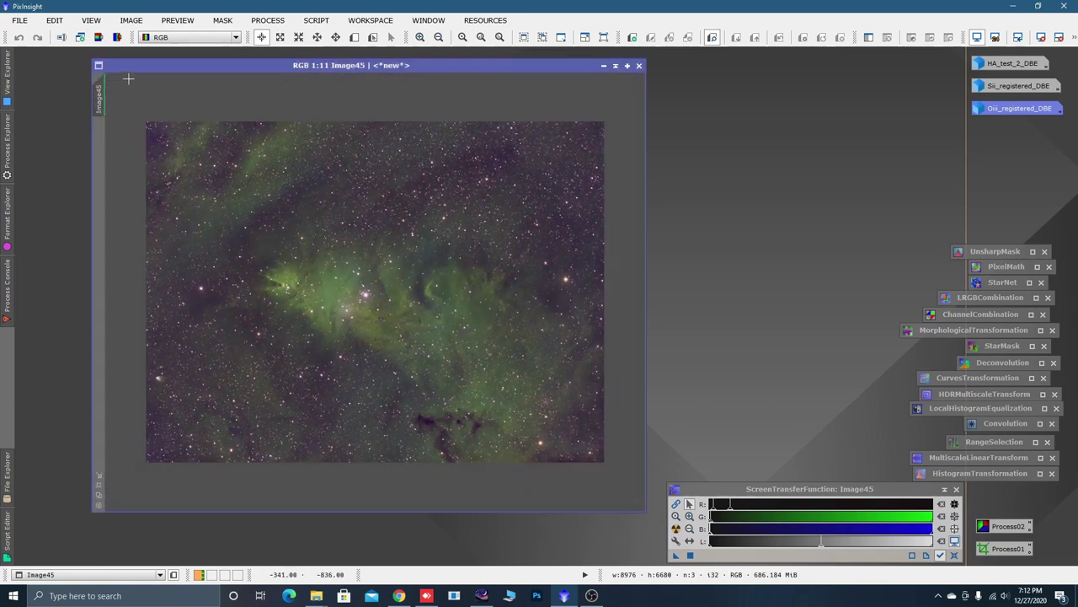
{"action": "left_click_drag", "start_coordinate": [133, 68], "coordinate": [69, 66]}
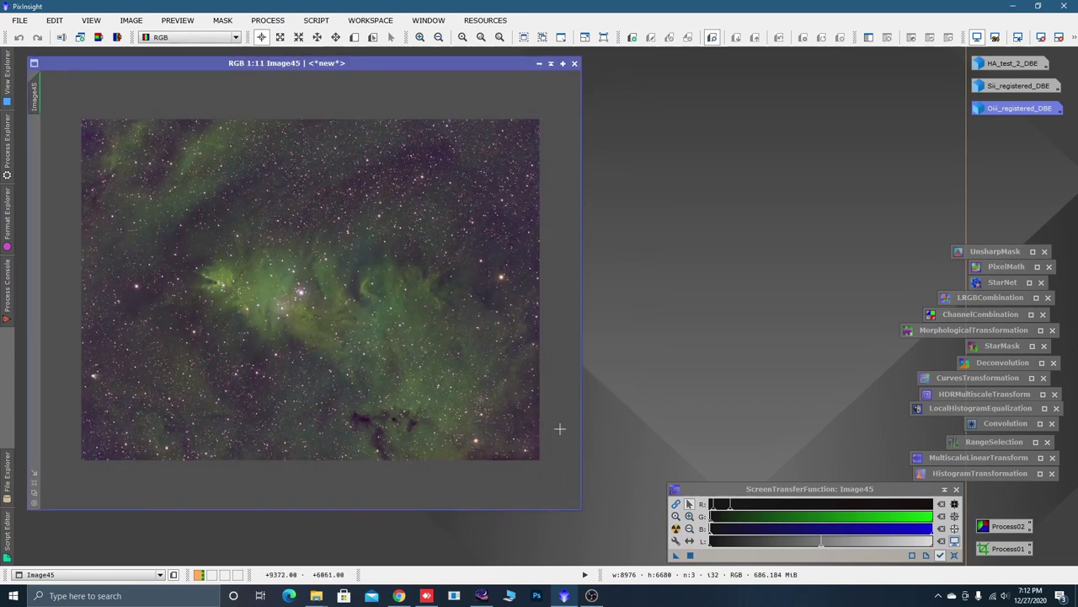
{"action": "scroll", "coordinate": [458, 368], "scroll_direction": "up", "scroll_amount": 2}
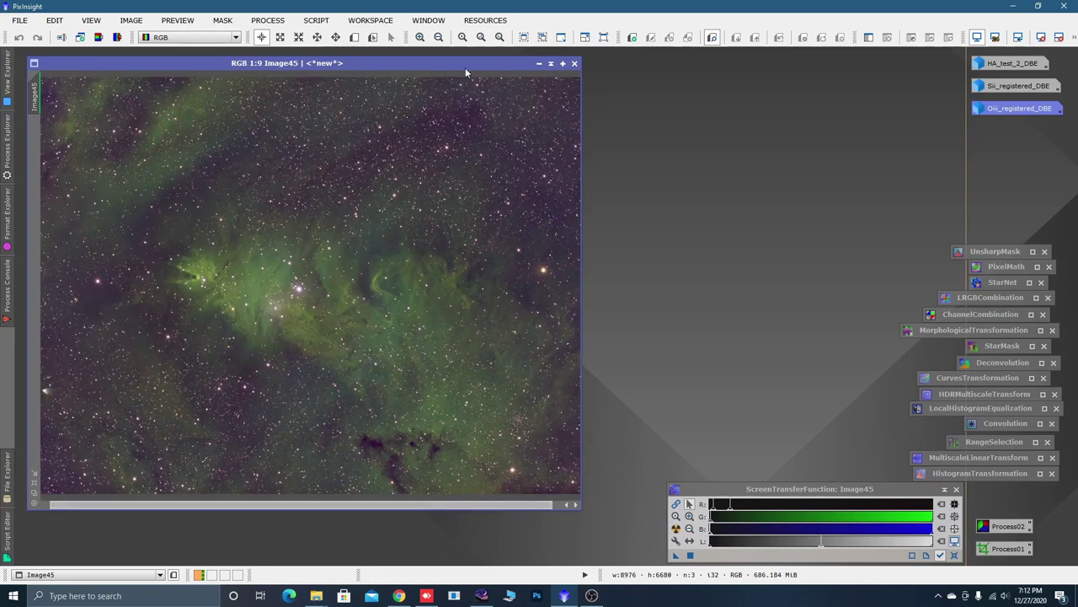
{"action": "left_click_drag", "start_coordinate": [465, 67], "coordinate": [505, 64]}
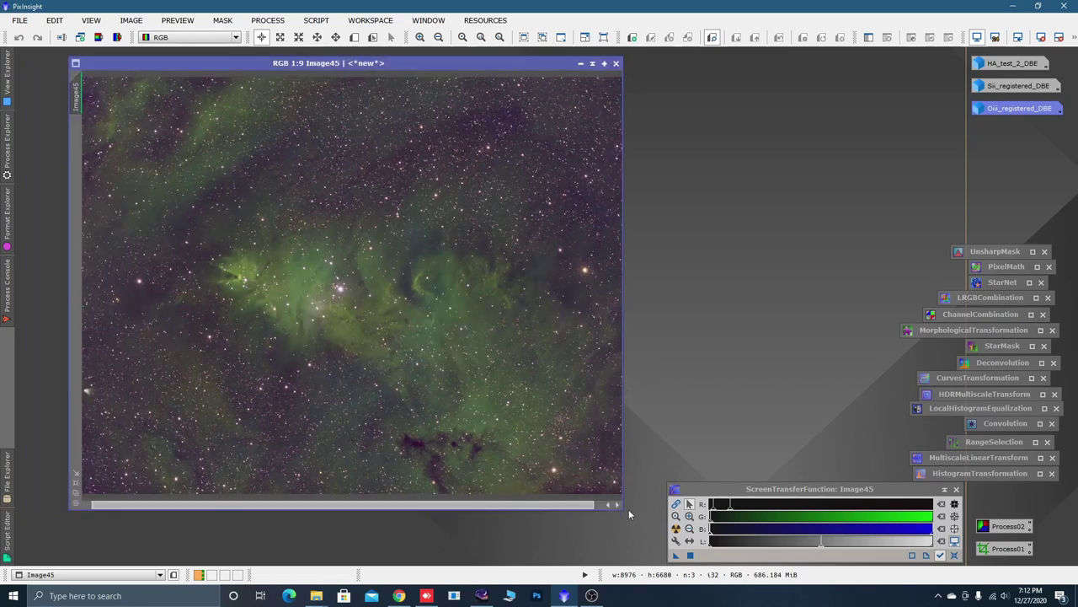
{"action": "left_click_drag", "start_coordinate": [624, 508], "coordinate": [649, 519]}
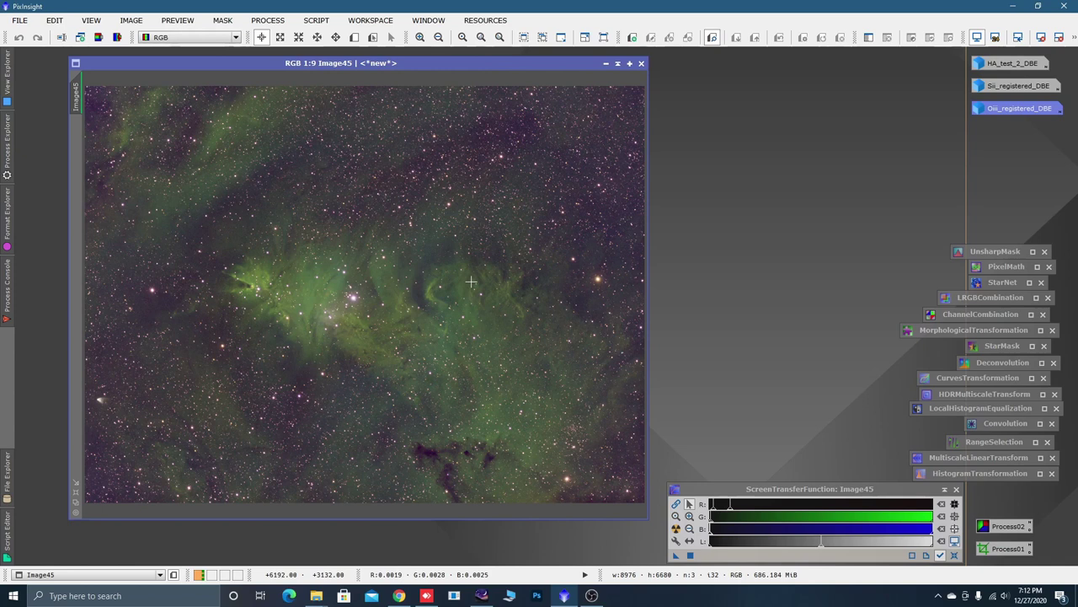
Renew the auto-stretch, transfer it to HistogramTransformation, turn off the display stretch, and apply the transformation permanently to the combined RGB image
{"action": "key", "text": "ctrl+F12"}
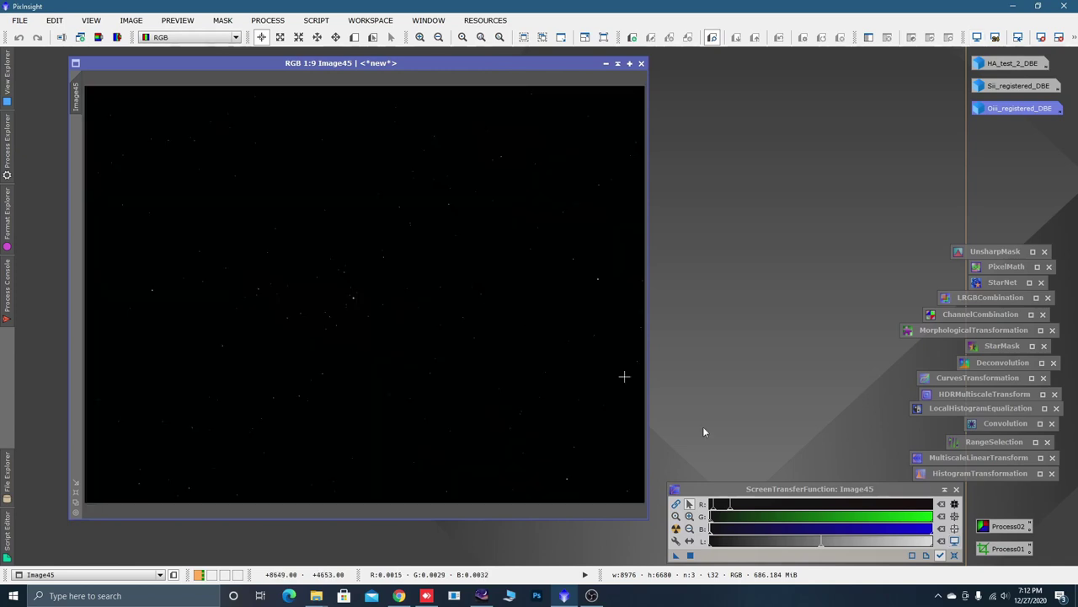
{"action": "left_click", "coordinate": [676, 528]}
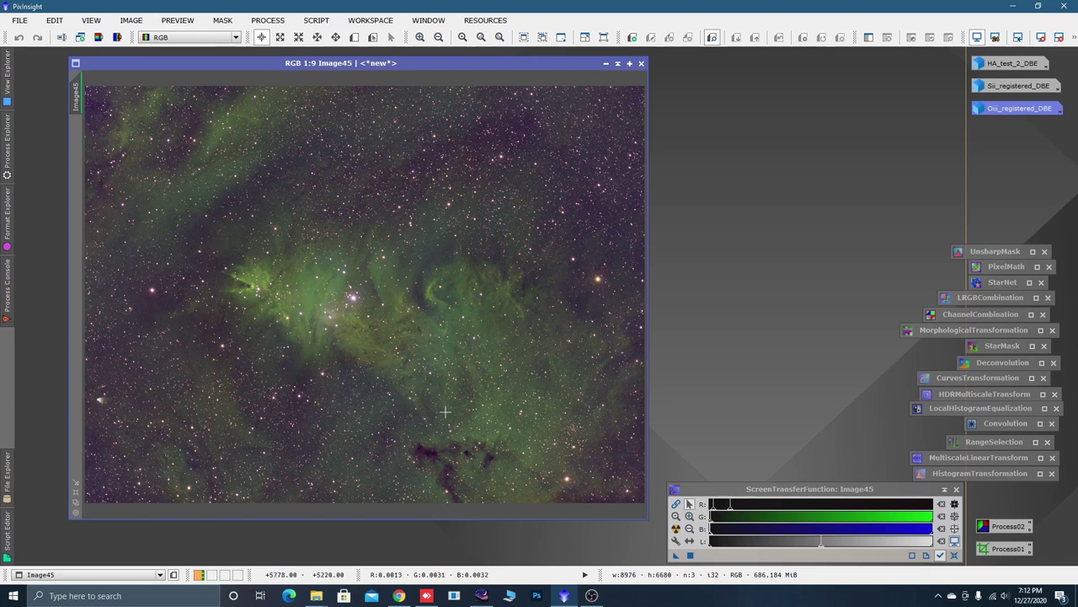
{"action": "double_click", "coordinate": [951, 474]}
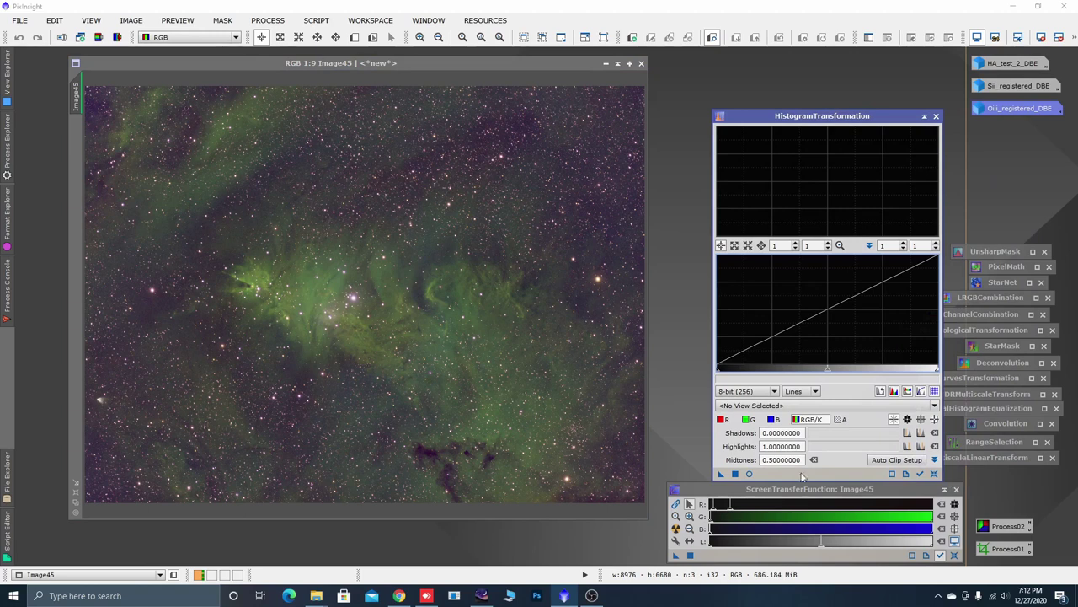
{"action": "left_click", "coordinate": [675, 559]}
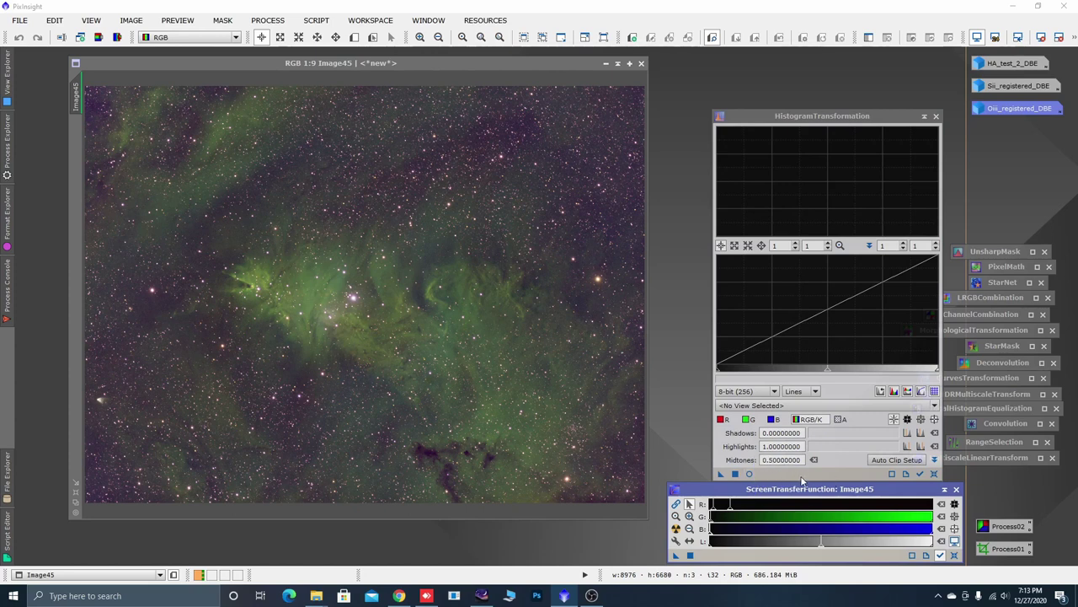
{"action": "key", "text": "ctrl+F11"}
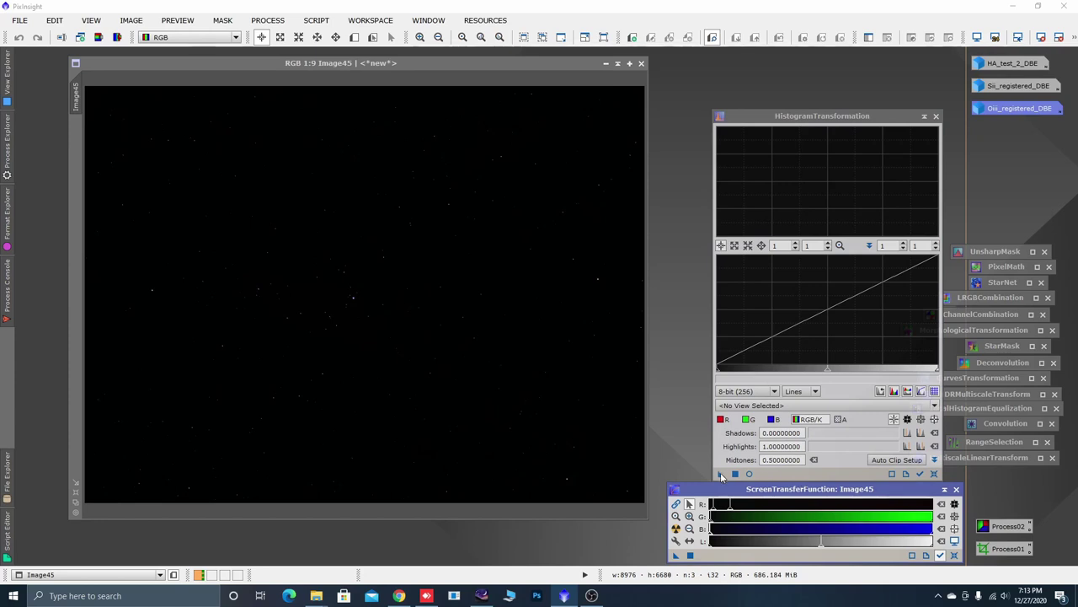
{"action": "left_click_drag", "start_coordinate": [720, 472], "coordinate": [540, 231]}
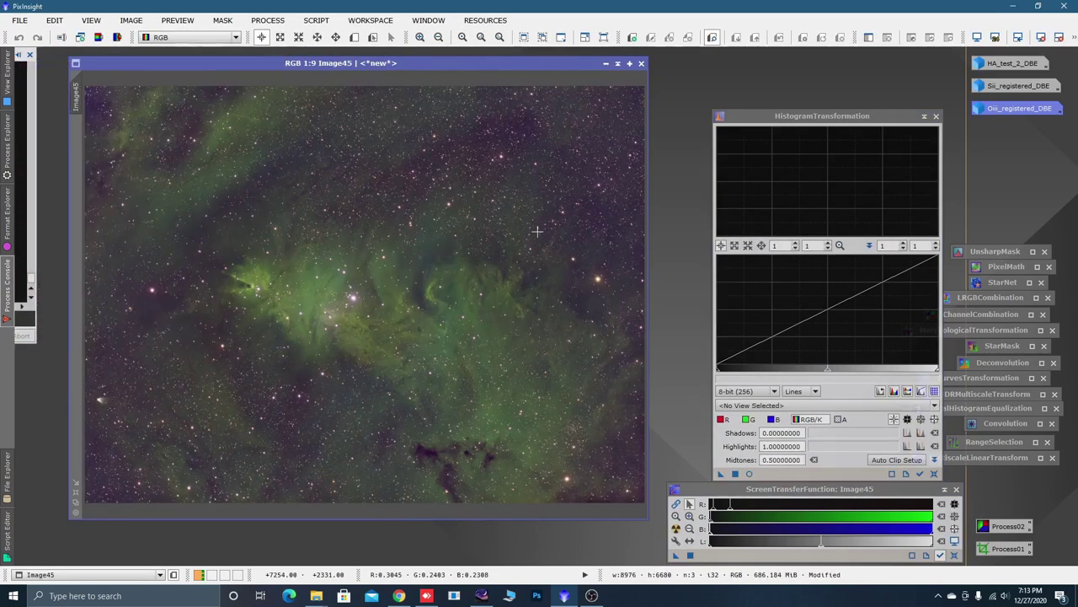
{"action": "left_click", "coordinate": [924, 116]}
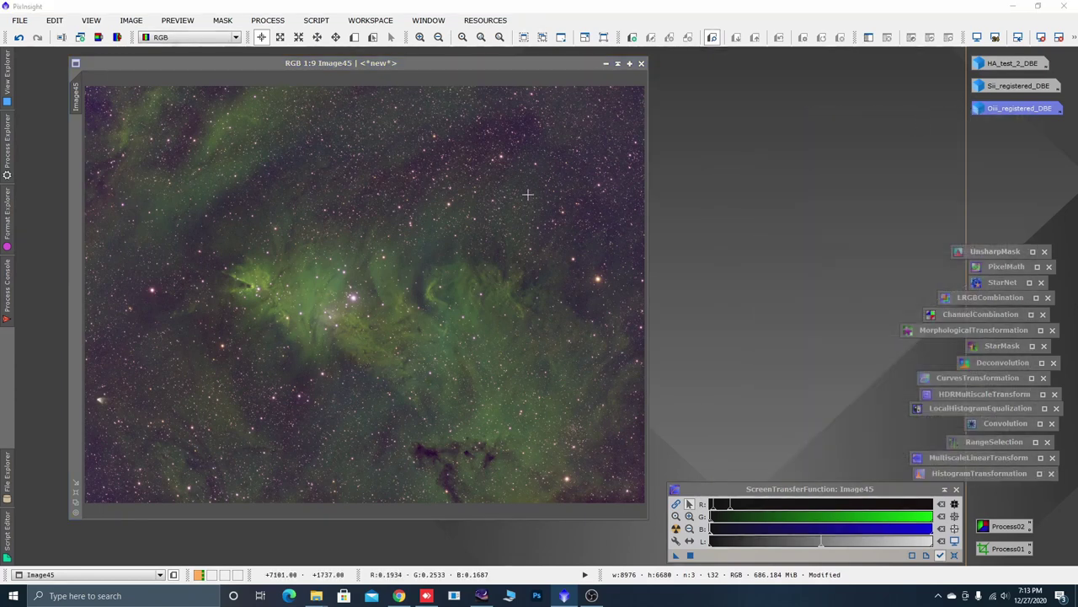
Examine the nebula core and the surrounding star field of the stretched RGB image up close
{"action": "key", "text": "ctrl+a"}
{"action": "scroll", "coordinate": [418, 242], "scroll_direction": "up", "scroll_amount": 4}
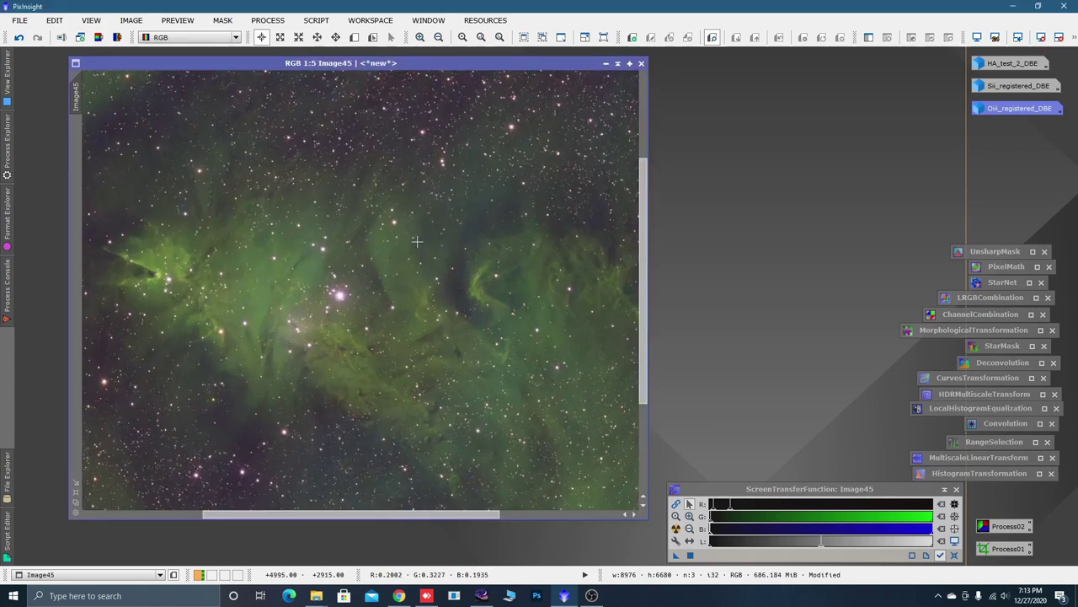
{"action": "scroll", "coordinate": [331, 308], "scroll_direction": "up", "scroll_amount": 2}
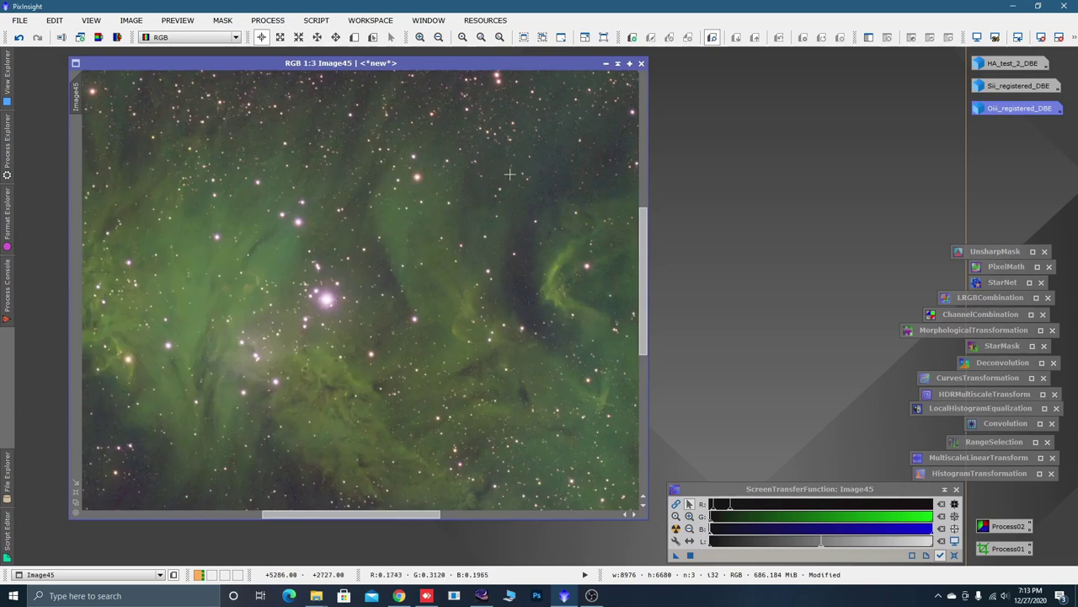
{"action": "key", "text": "alt+p"}
{"action": "left_click_drag", "start_coordinate": [534, 161], "coordinate": [371, 455]}
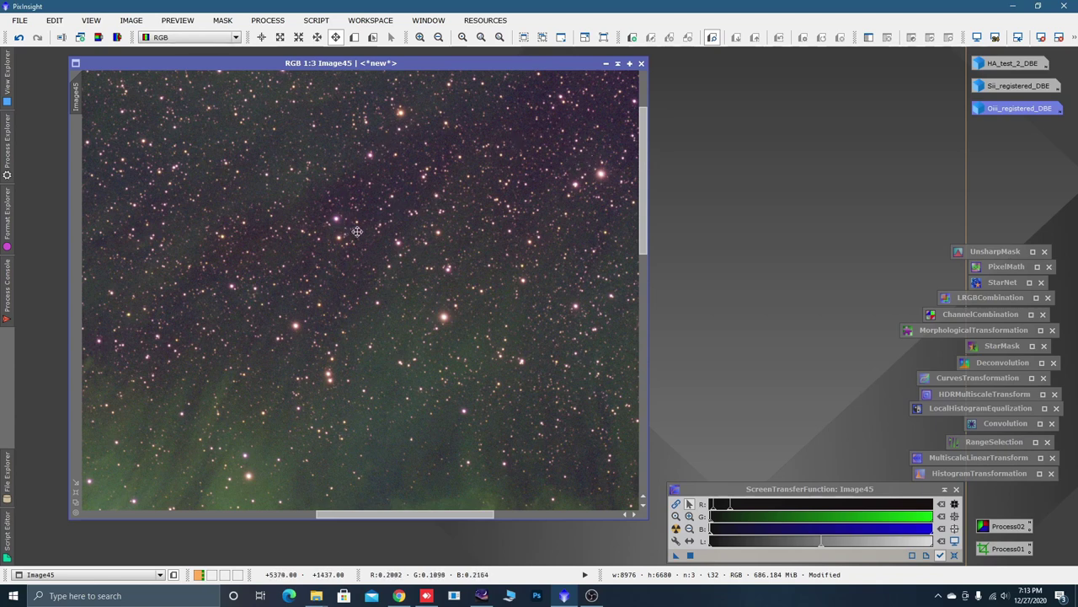
{"action": "scroll", "coordinate": [505, 305], "scroll_direction": "down", "scroll_amount": 2}
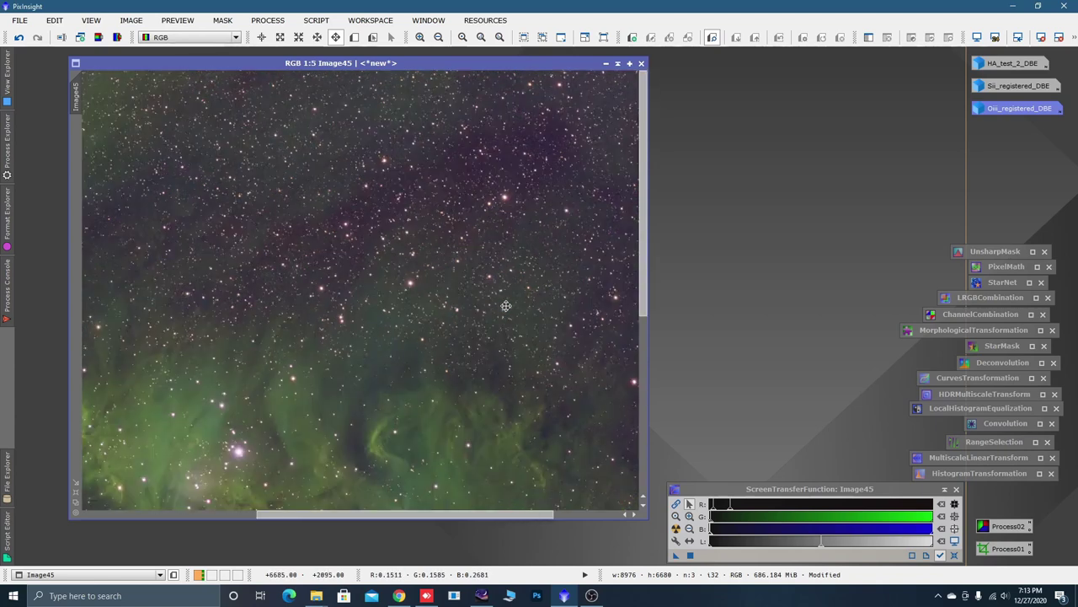
{"action": "scroll", "coordinate": [505, 306], "scroll_direction": "down", "scroll_amount": 3}
{"action": "scroll", "coordinate": [474, 314], "scroll_direction": "down", "scroll_amount": 1}
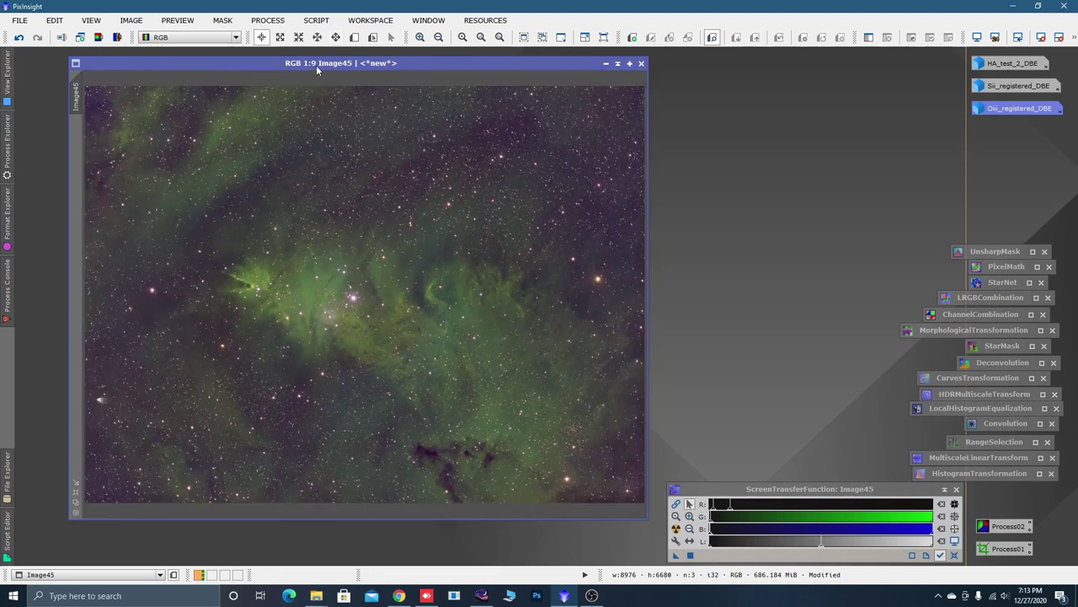
Build a blurred magenta chrominance mask of the combined RGB image with the ColorMask script, keeping the mask strength at 1.0000
{"action": "left_click", "coordinate": [317, 21]}
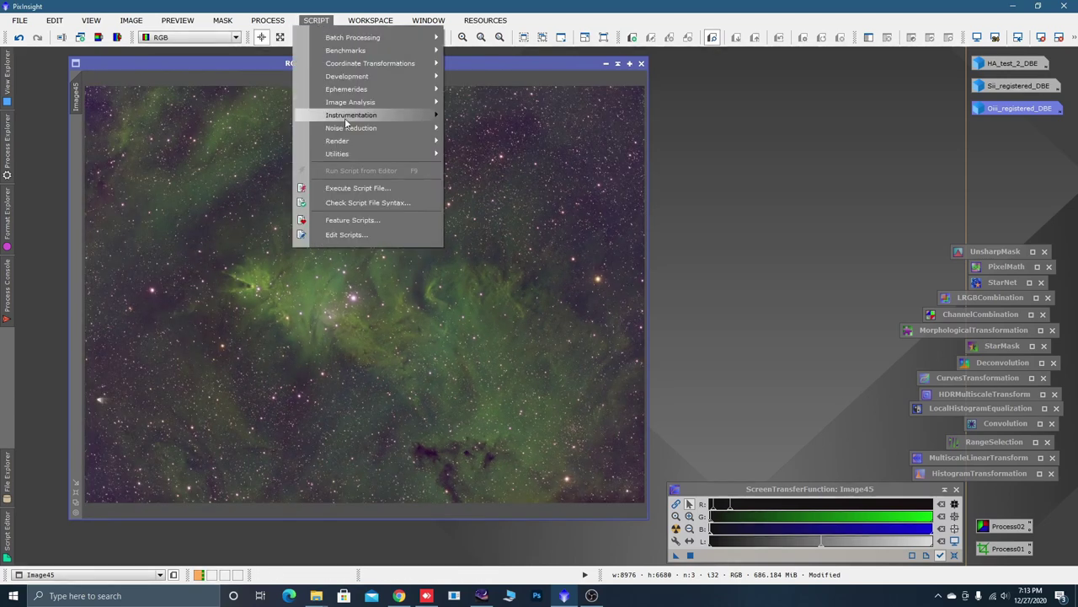
{"action": "mouse_move", "coordinate": [355, 152]}
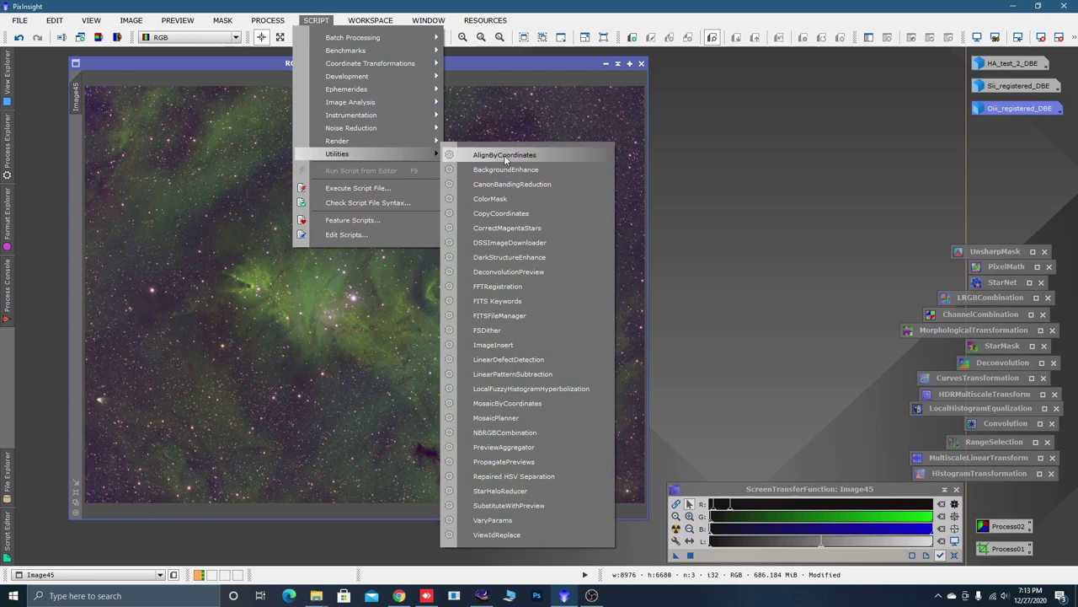
{"action": "left_click", "coordinate": [498, 199]}
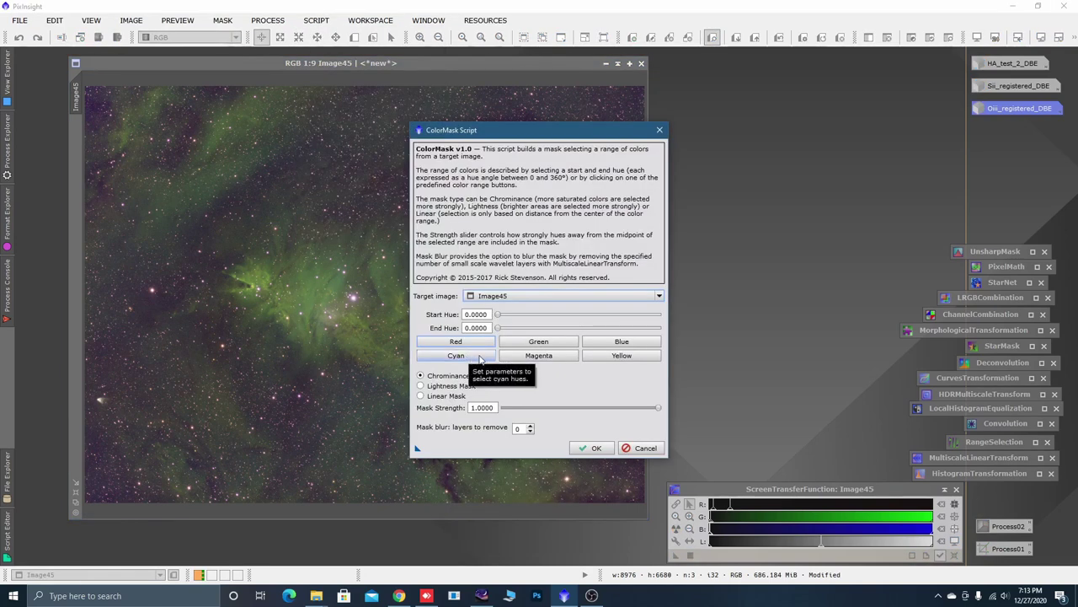
{"action": "left_click", "coordinate": [542, 358]}
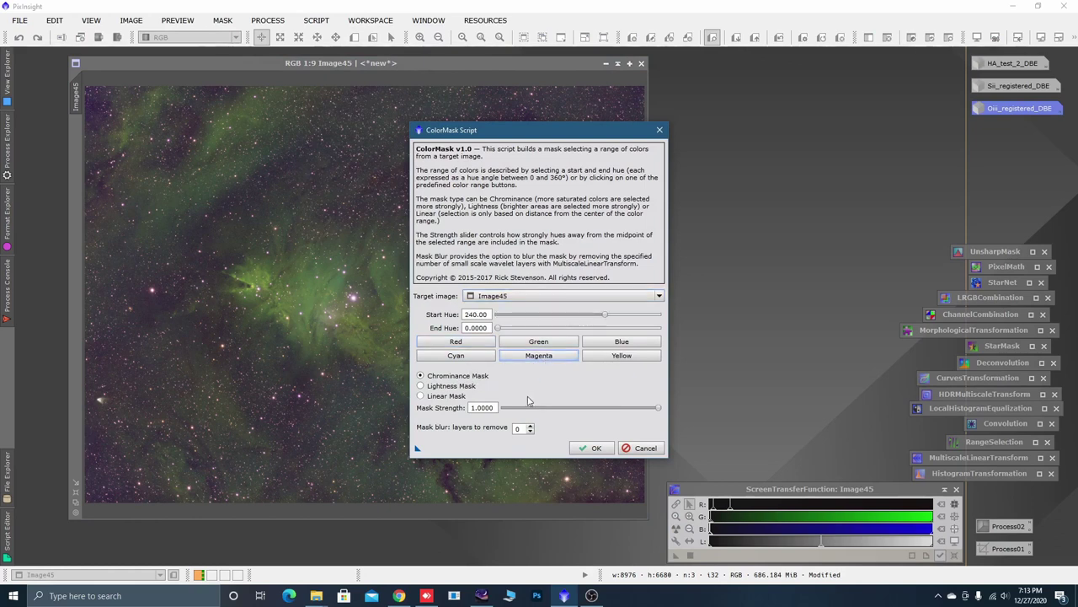
{"action": "left_click", "coordinate": [531, 427]}
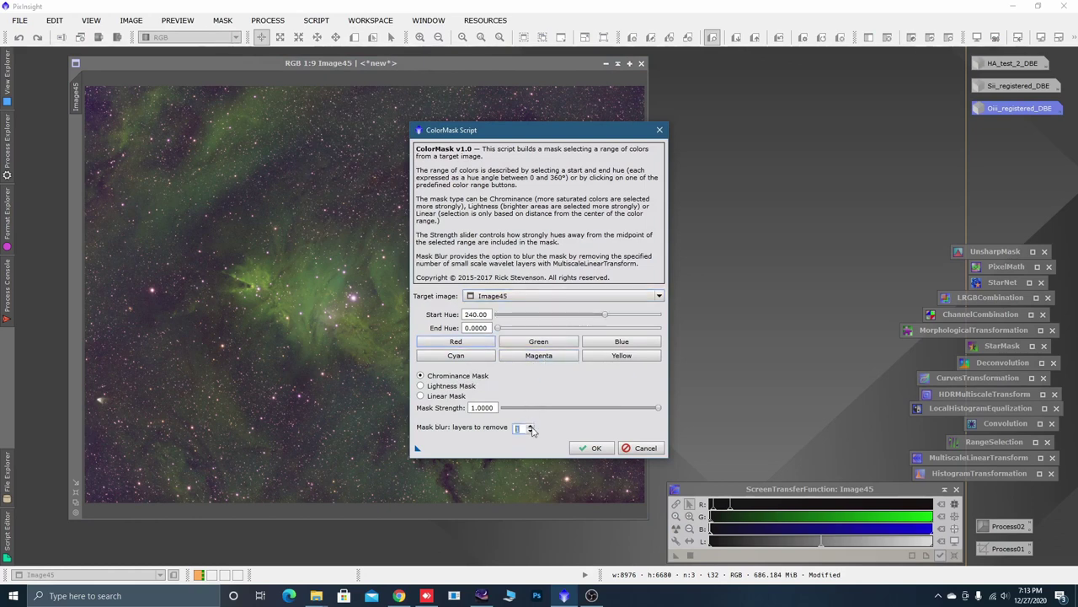
{"action": "left_click", "coordinate": [581, 448]}
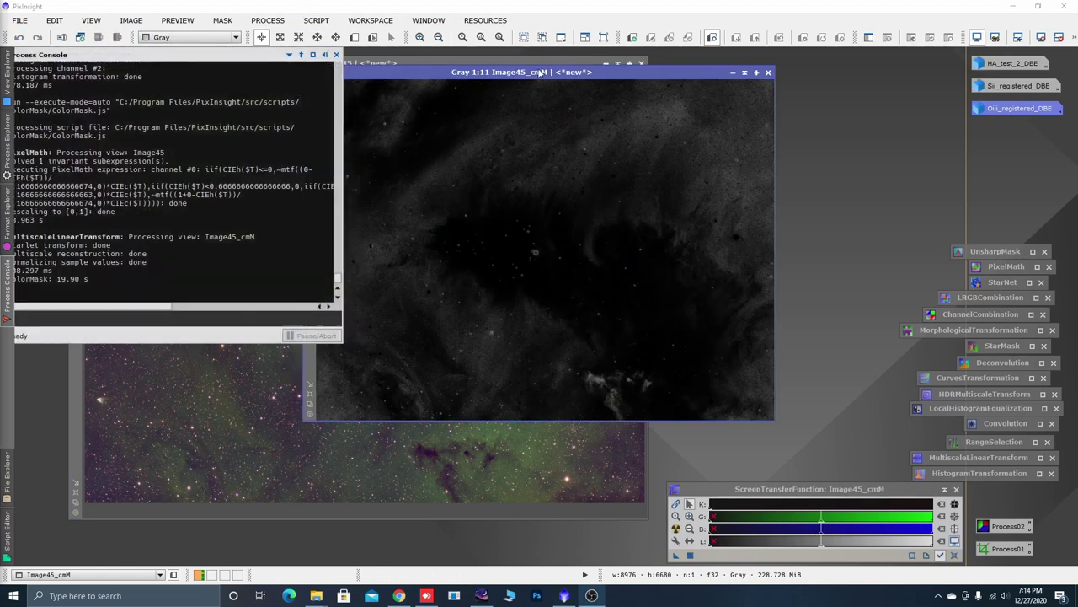
Apply the magenta colour mask to the combined RGB image, then minimize the mask image and park it beneath the stored channel images
{"action": "left_click_drag", "start_coordinate": [540, 72], "coordinate": [513, 89]}
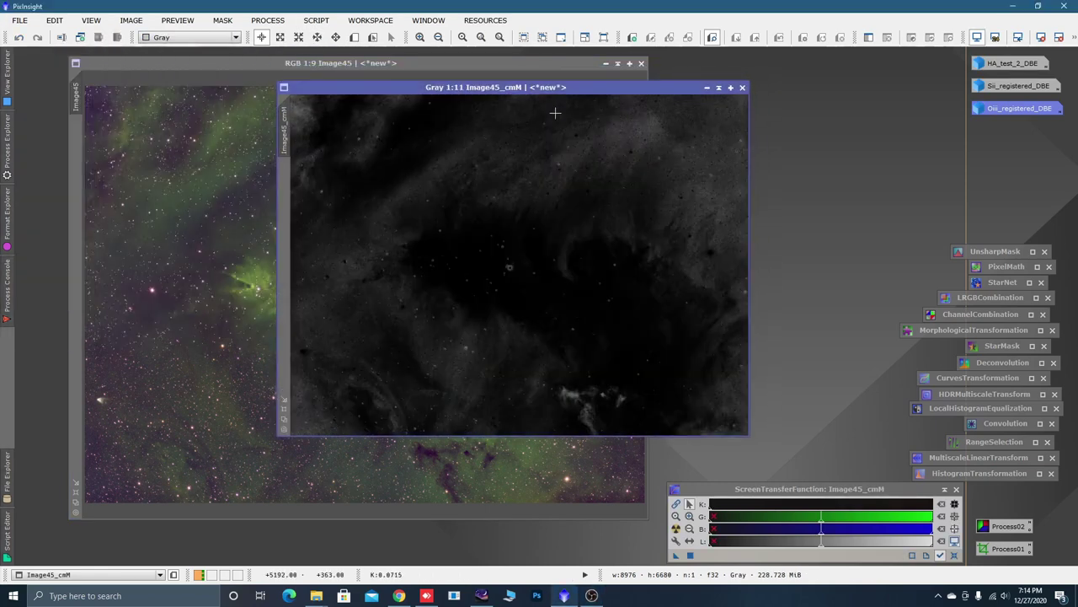
{"action": "left_click", "coordinate": [706, 89]}
{"action": "mouse_move", "coordinate": [570, 268]}
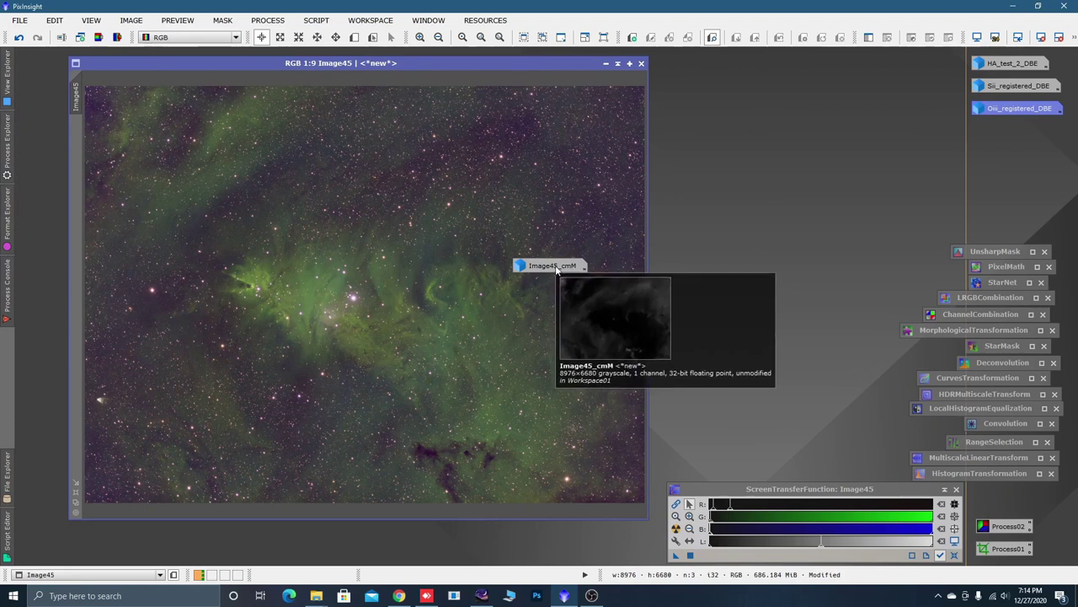
{"action": "double_click", "coordinate": [556, 270]}
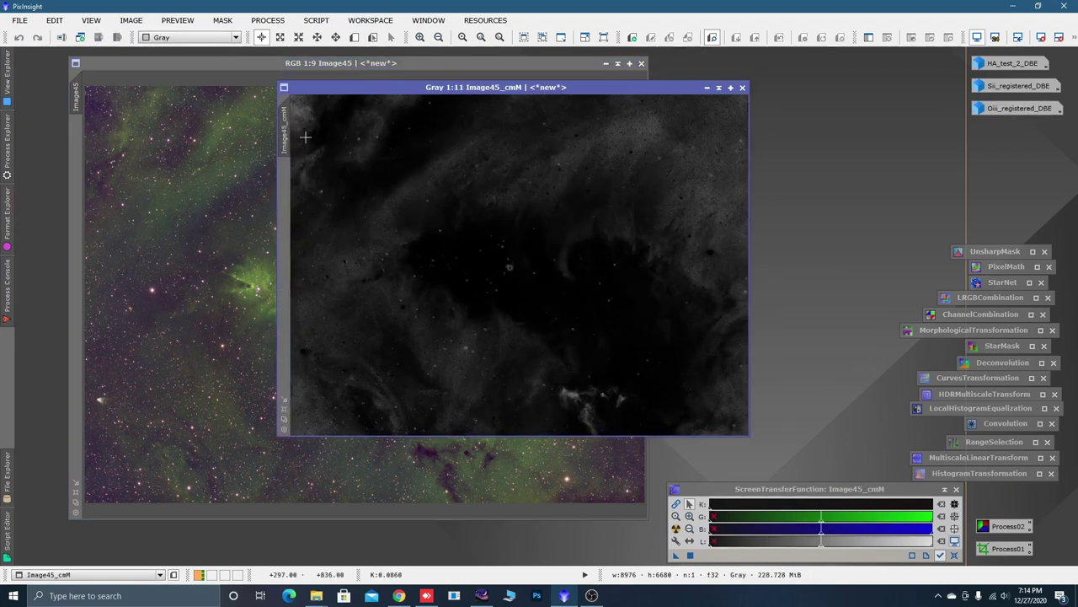
{"action": "left_click_drag", "start_coordinate": [295, 126], "coordinate": [80, 172]}
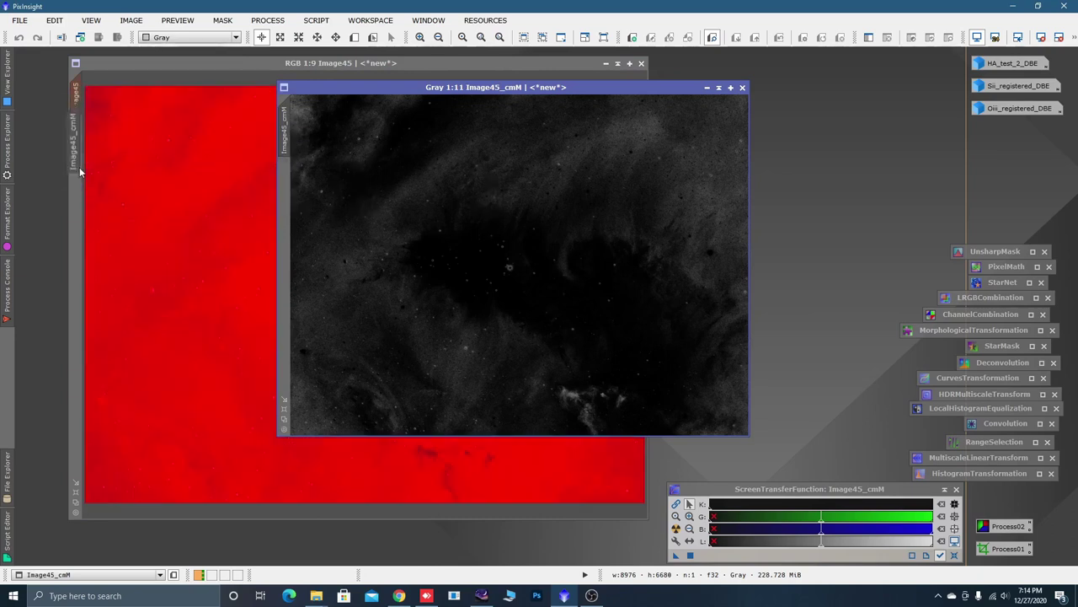
{"action": "left_click", "coordinate": [706, 87]}
{"action": "left_click_drag", "start_coordinate": [550, 264], "coordinate": [999, 174]}
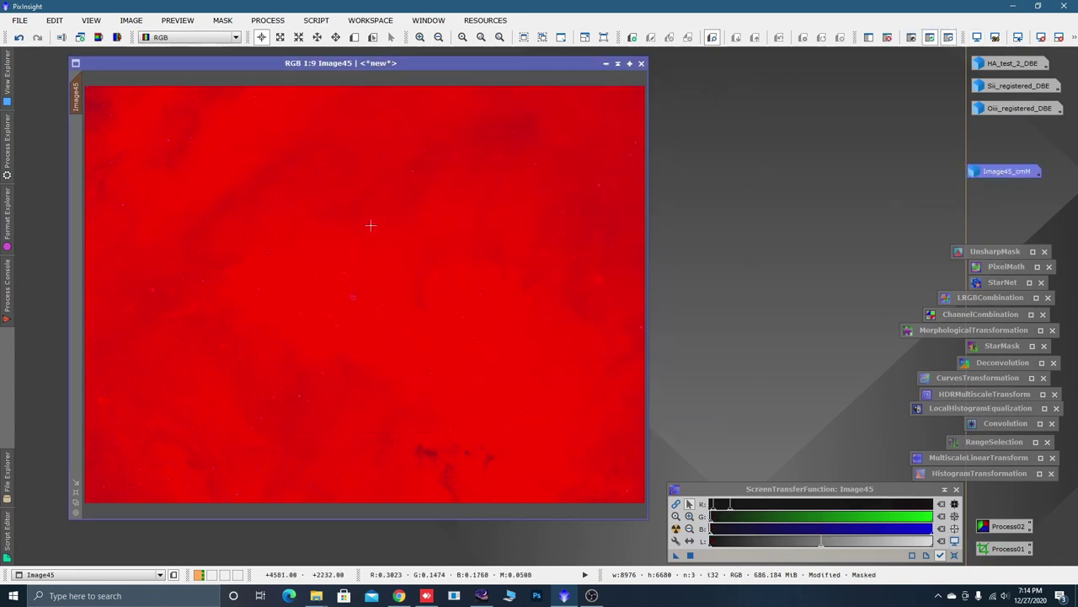
Hide the red mask overlay on the combined RGB image while keeping the mask enabled
{"action": "right_click", "coordinate": [395, 278]}
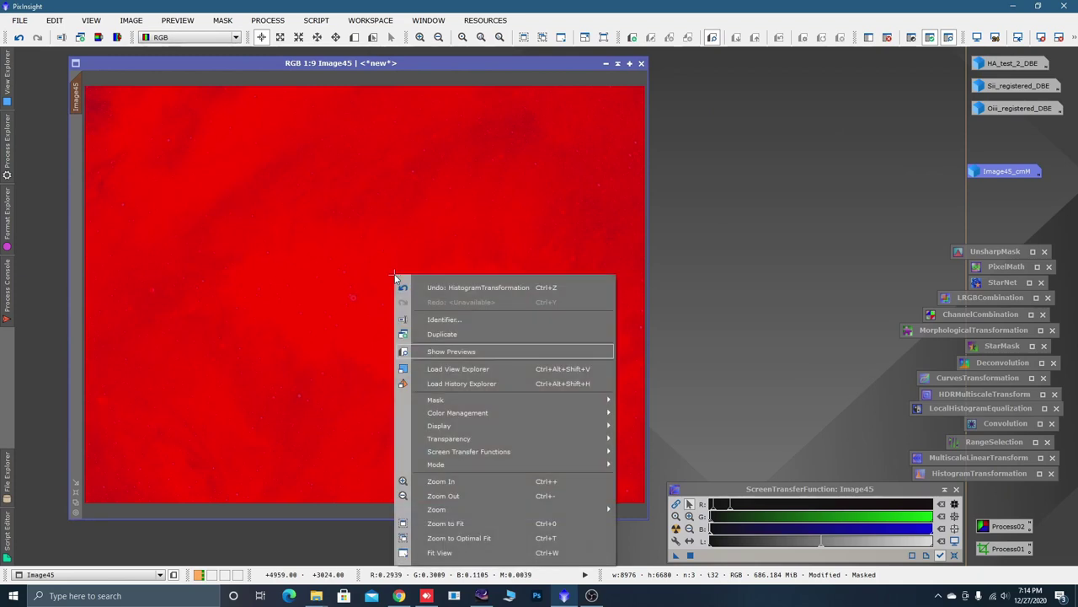
{"action": "mouse_move", "coordinate": [447, 399]}
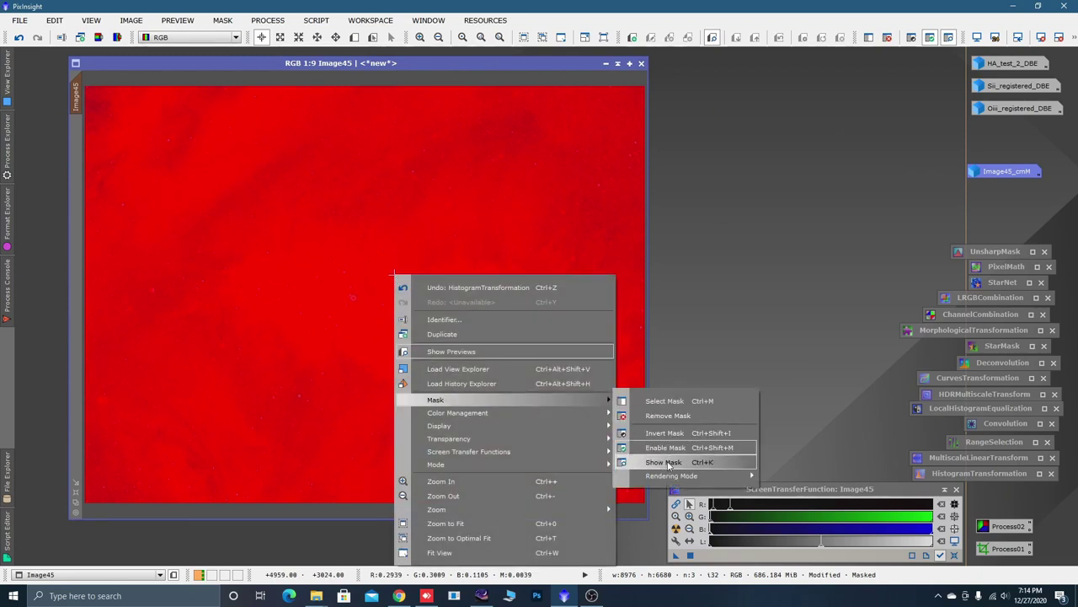
{"action": "left_click", "coordinate": [668, 462]}
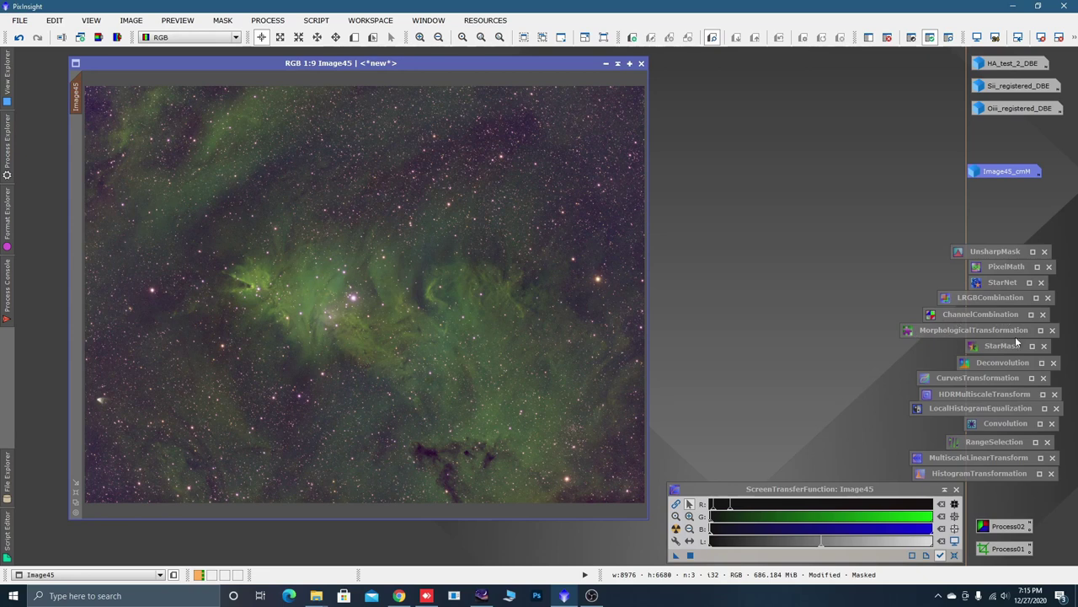
With CurvesTransformation and its real-time preview, lower red at about 0.63 to 0.39 and blue at 0.55297 to 0.44186, and apply the curves
{"action": "double_click", "coordinate": [967, 381]}
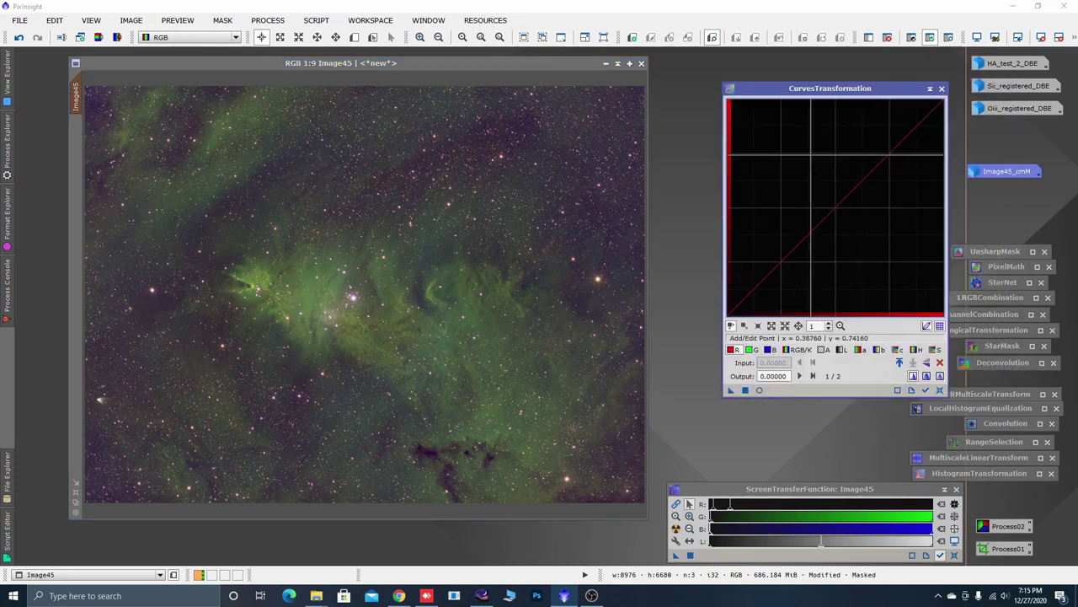
{"action": "left_click", "coordinate": [759, 391]}
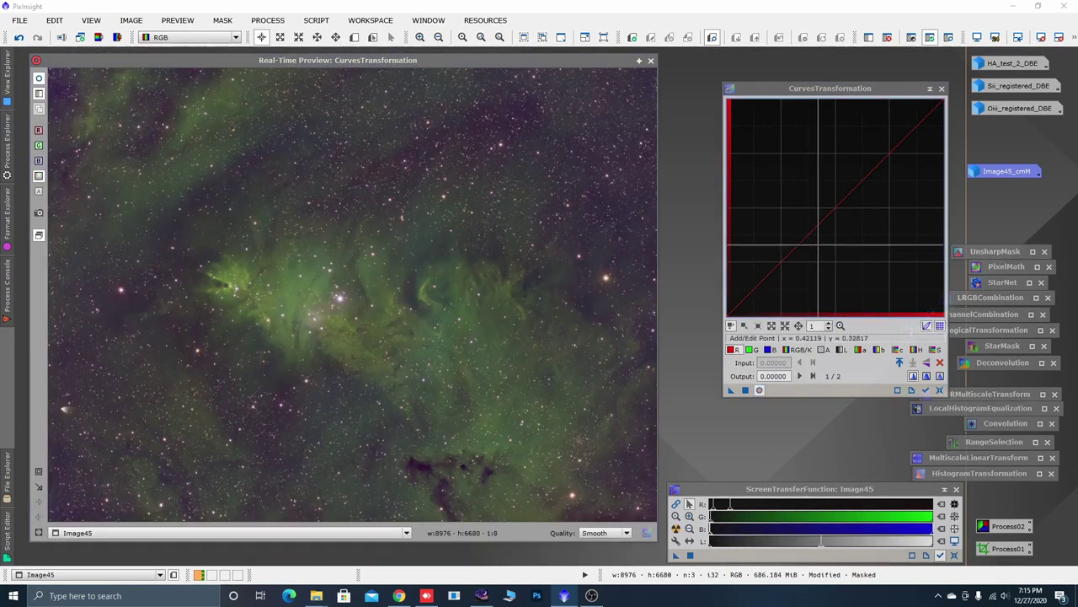
{"action": "left_click_drag", "start_coordinate": [836, 207], "coordinate": [863, 231]}
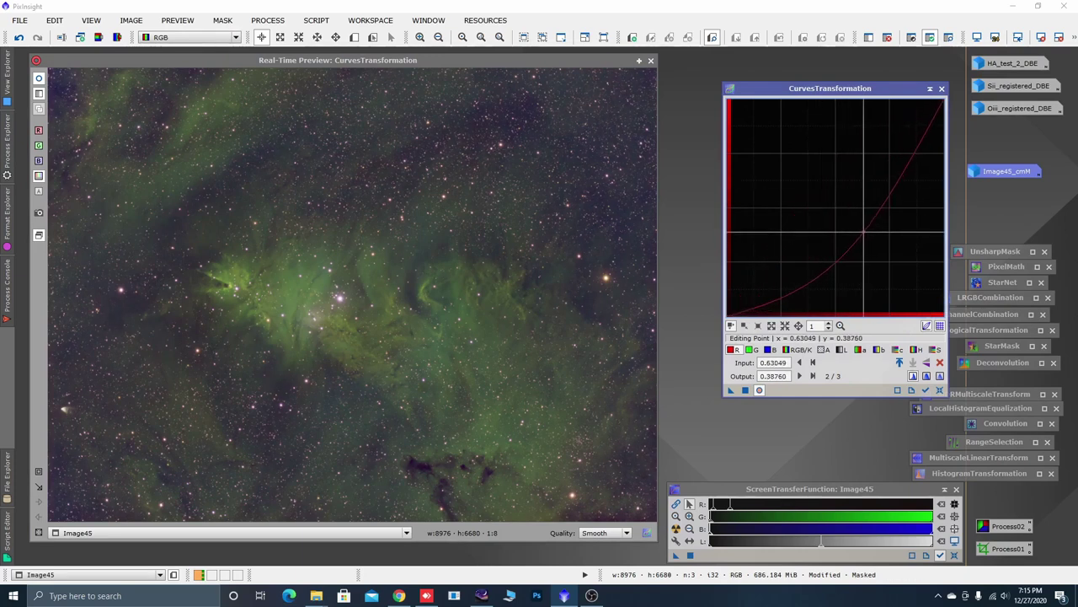
{"action": "left_click", "coordinate": [768, 349]}
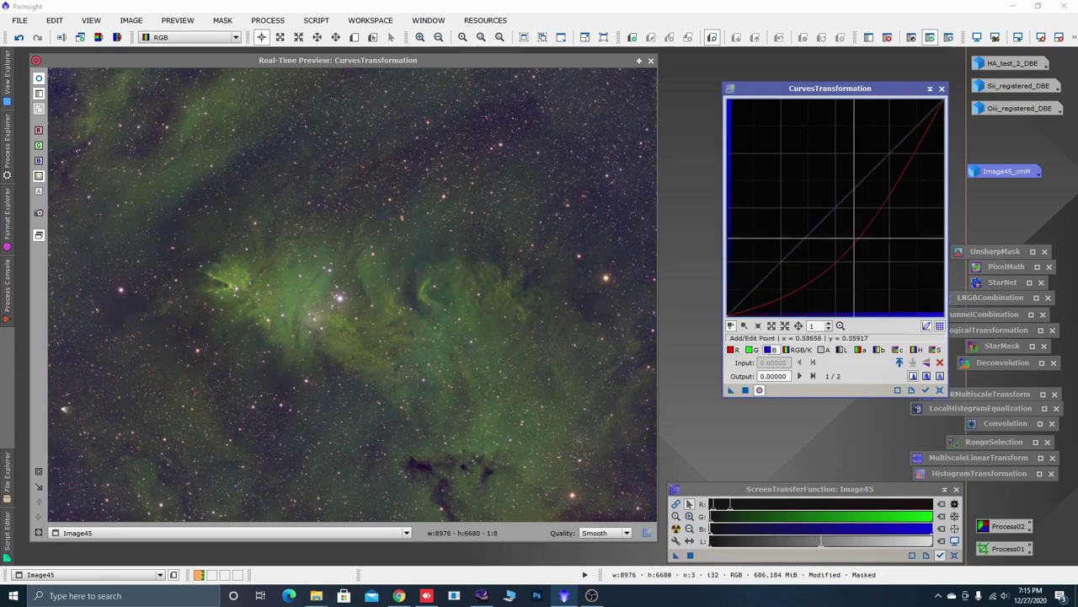
{"action": "left_click_drag", "start_coordinate": [847, 205], "coordinate": [848, 220]}
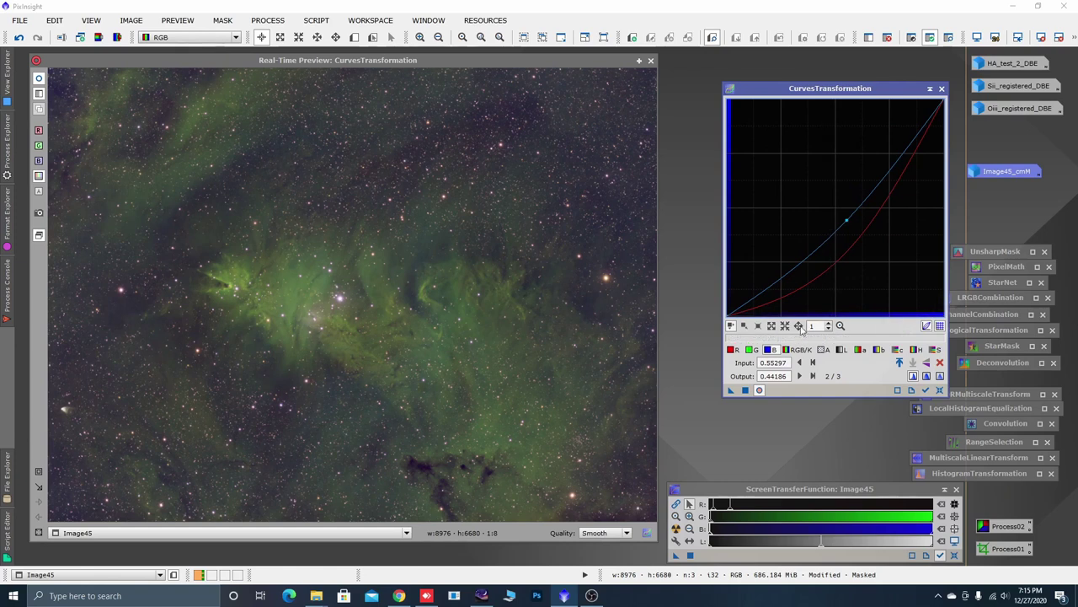
{"action": "left_click", "coordinate": [745, 391]}
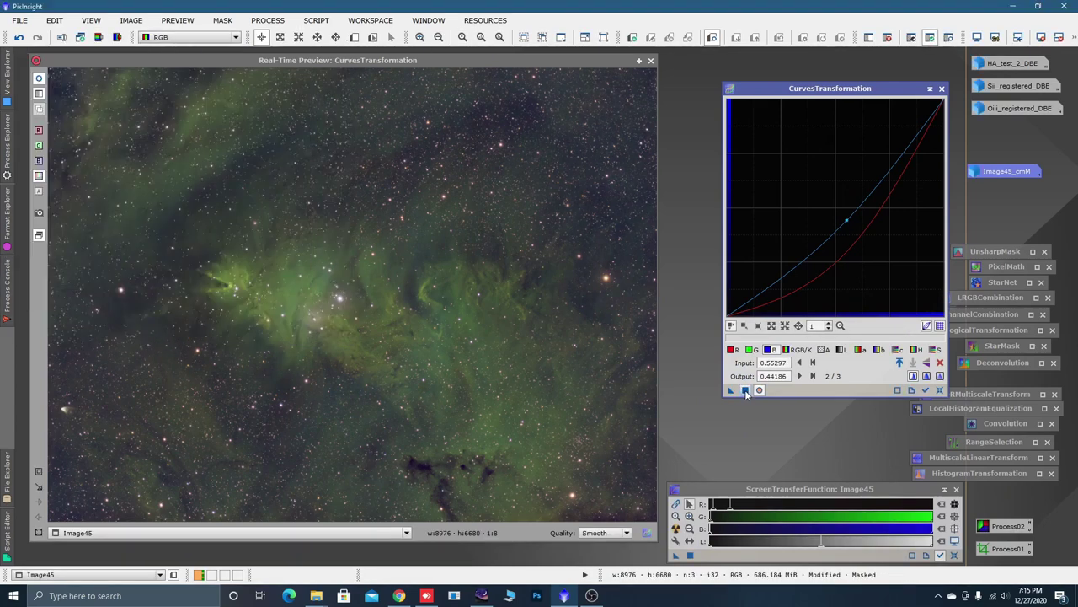
{"action": "left_click", "coordinate": [650, 61]}
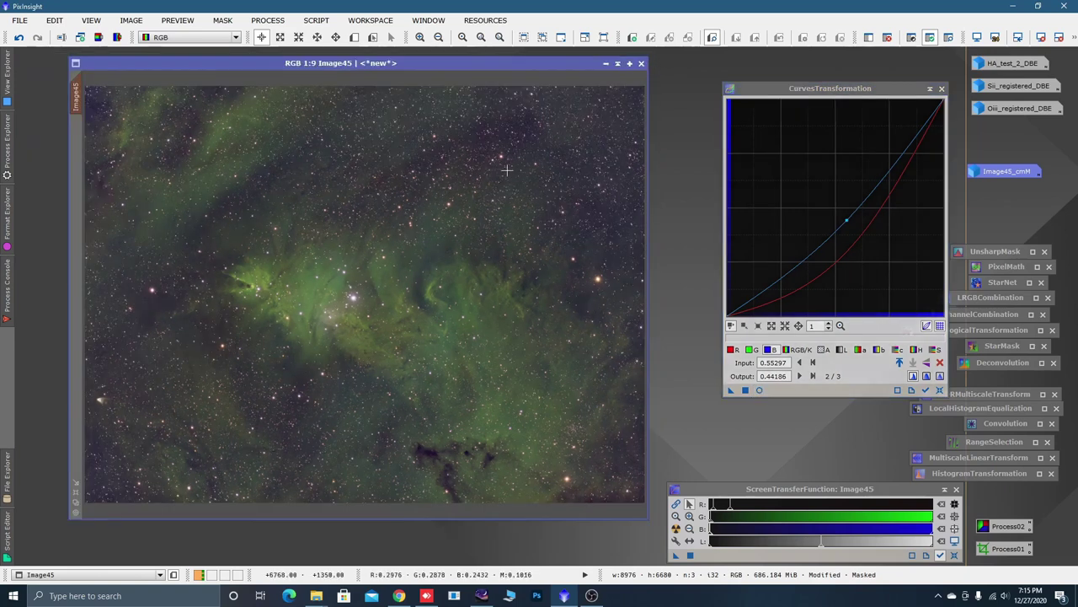
{"action": "left_click", "coordinate": [940, 391]}
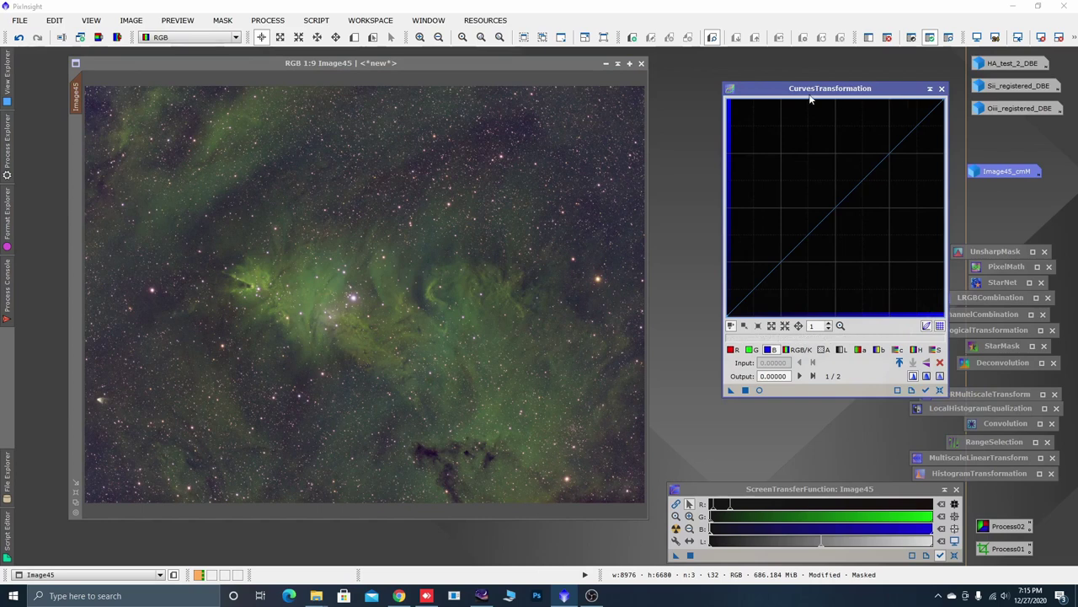
Remove the colour mask from the combined RGB image and collapse the CurvesTransformation window
{"action": "right_click", "coordinate": [235, 177]}
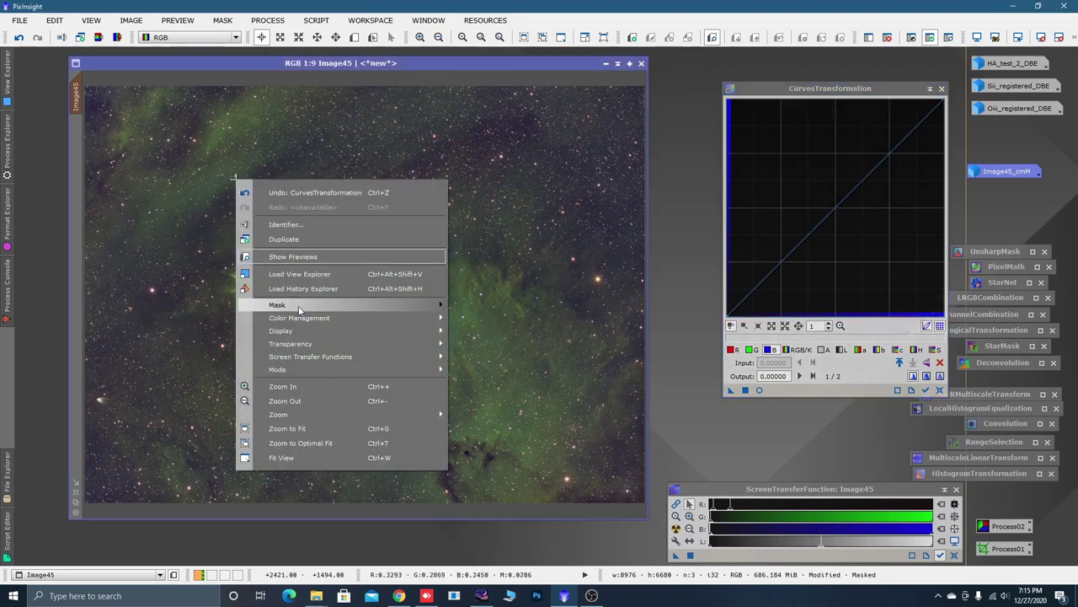
{"action": "mouse_move", "coordinate": [299, 308]}
{"action": "left_click", "coordinate": [484, 319]}
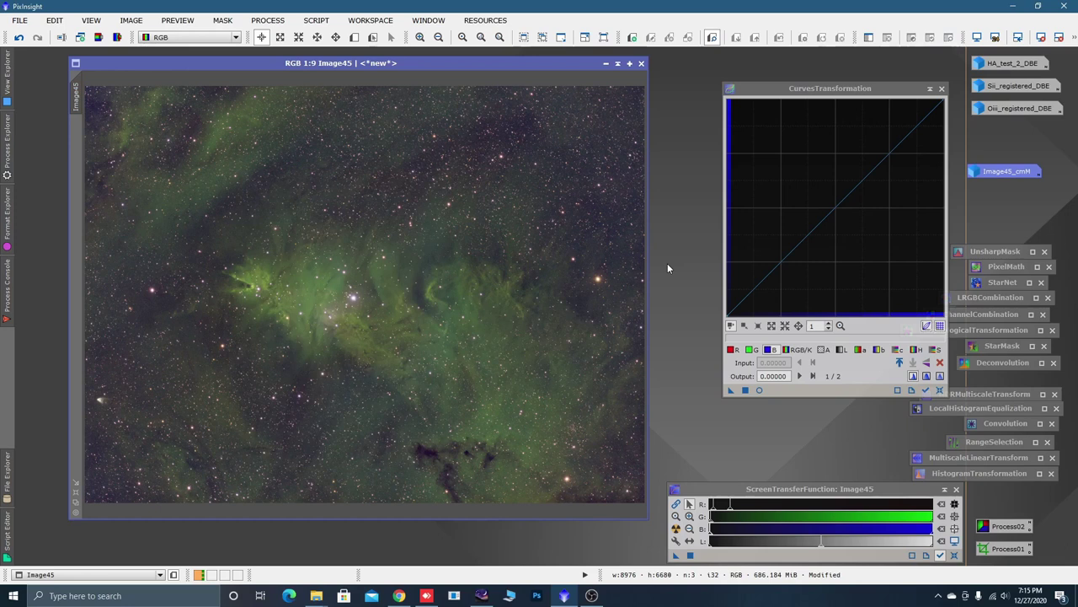
{"action": "left_click", "coordinate": [930, 91]}
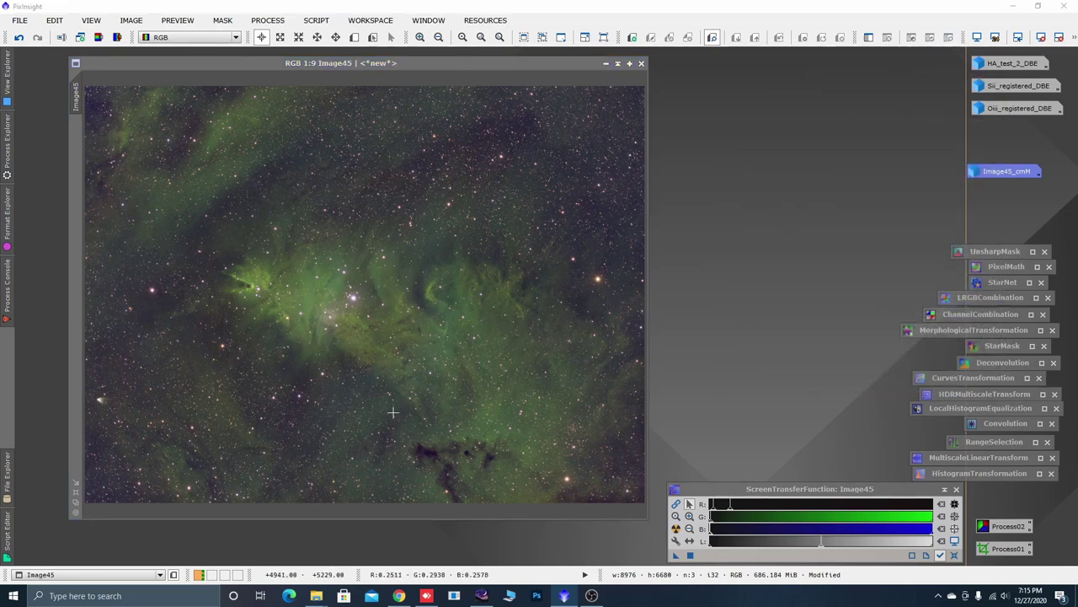
Run StarNet on the combined RGB image with a stride of 128 and star mask creation enabled
{"action": "scroll", "coordinate": [427, 251], "scroll_direction": "up", "scroll_amount": 6}
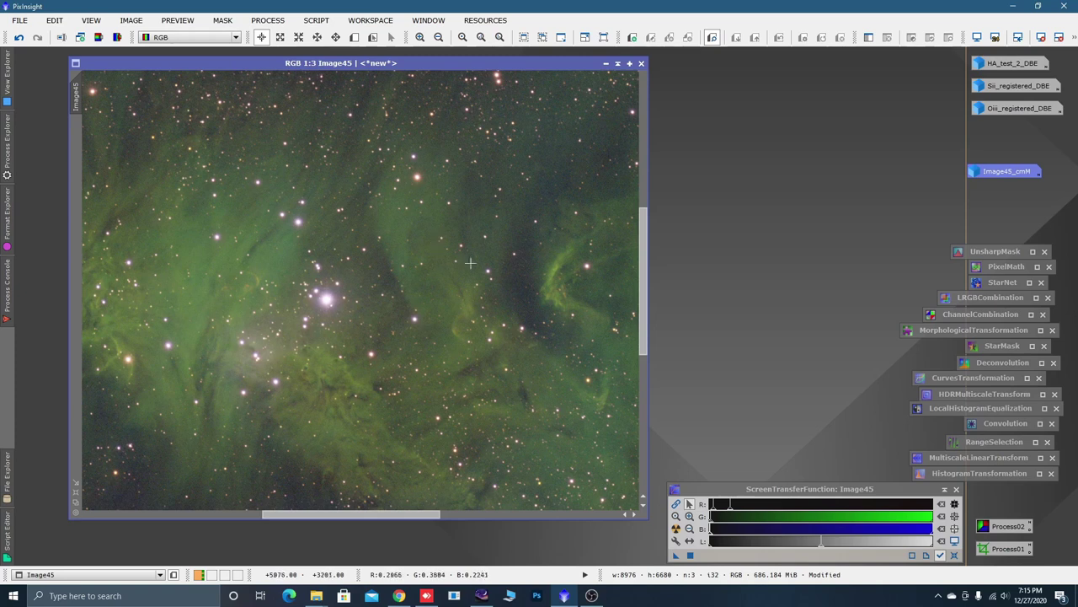
{"action": "scroll", "coordinate": [516, 291], "scroll_direction": "down", "scroll_amount": 5}
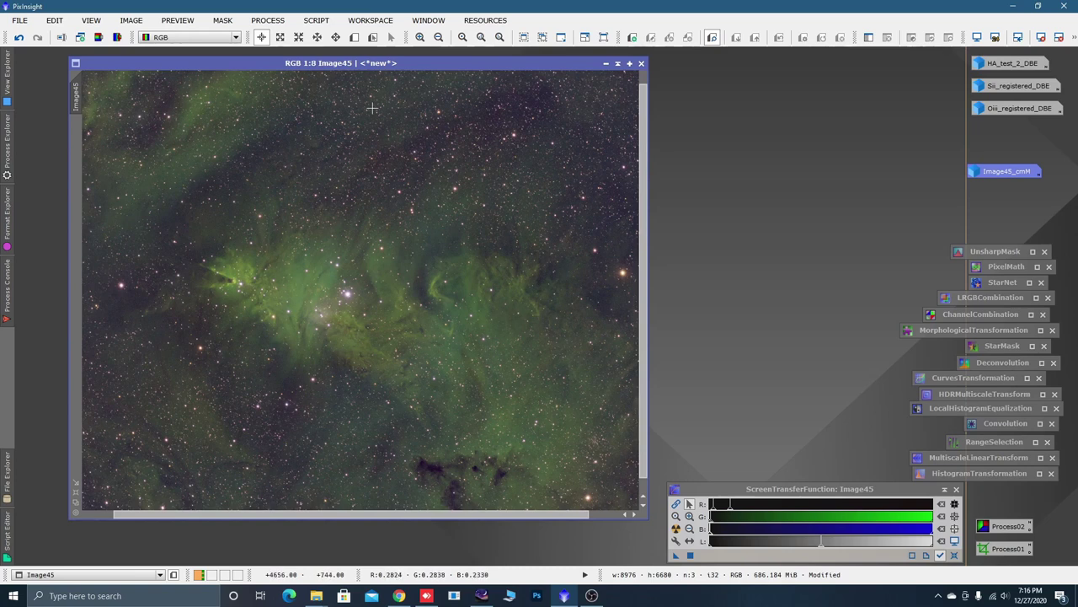
{"action": "left_click_drag", "start_coordinate": [254, 63], "coordinate": [248, 59]}
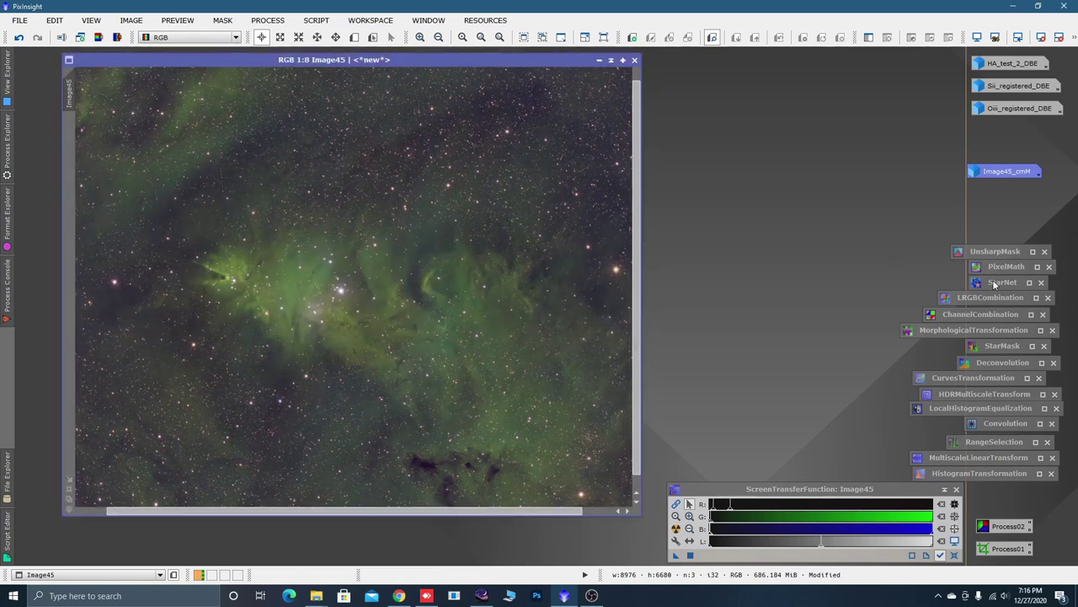
{"action": "left_click", "coordinate": [996, 283]}
{"action": "double_click", "coordinate": [1000, 283]}
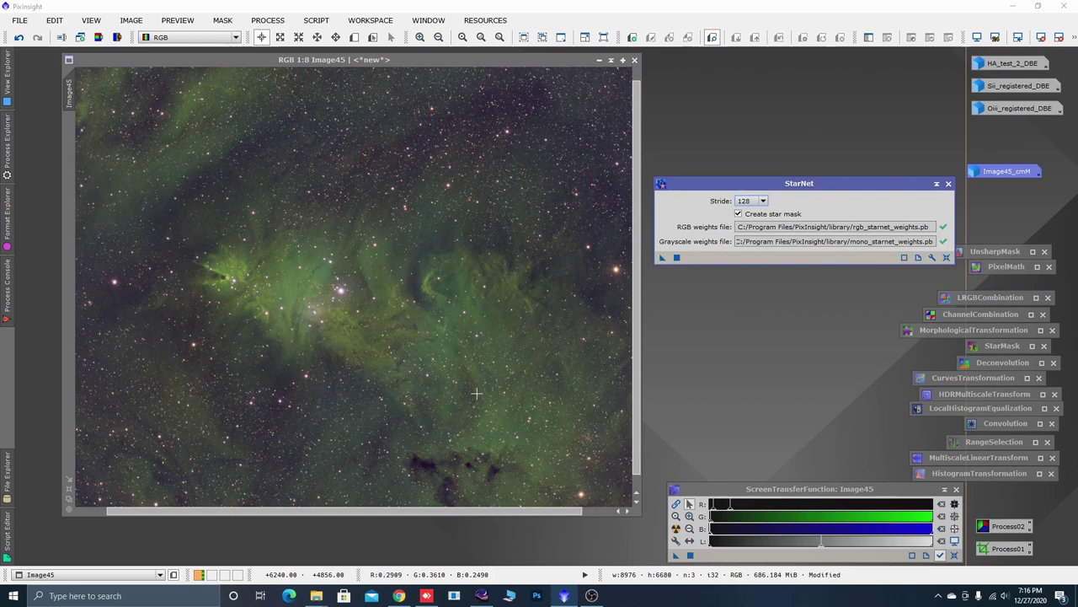
{"action": "mouse_move", "coordinate": [815, 187]}
{"action": "left_mouse_down"}
{"action": "mouse_move", "coordinate": [810, 172]}
{"action": "mouse_move", "coordinate": [827, 179]}
{"action": "left_mouse_up"}
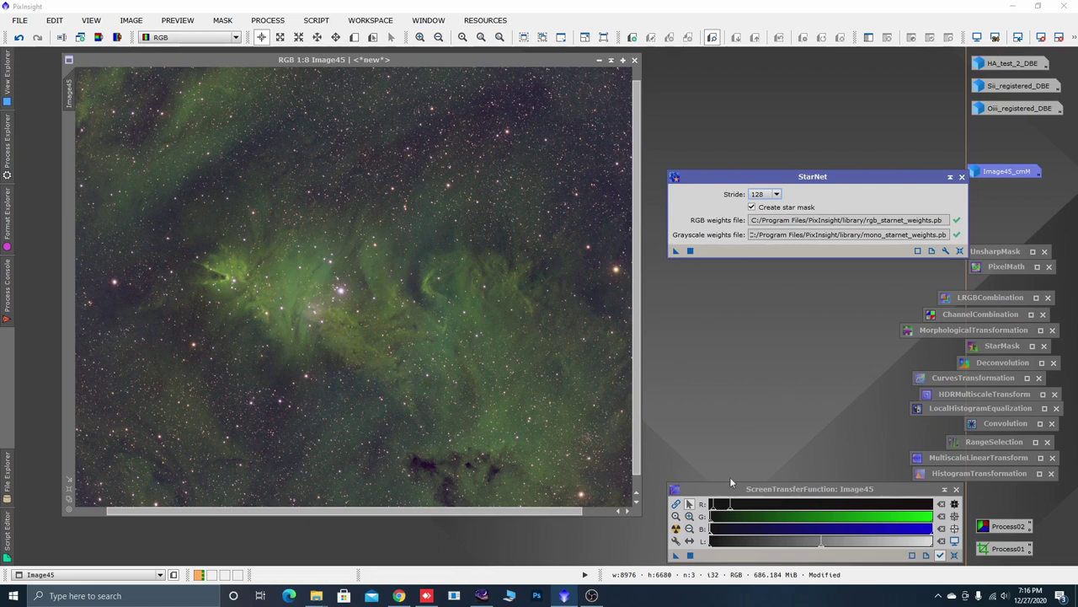
{"action": "left_click", "coordinate": [675, 251]}
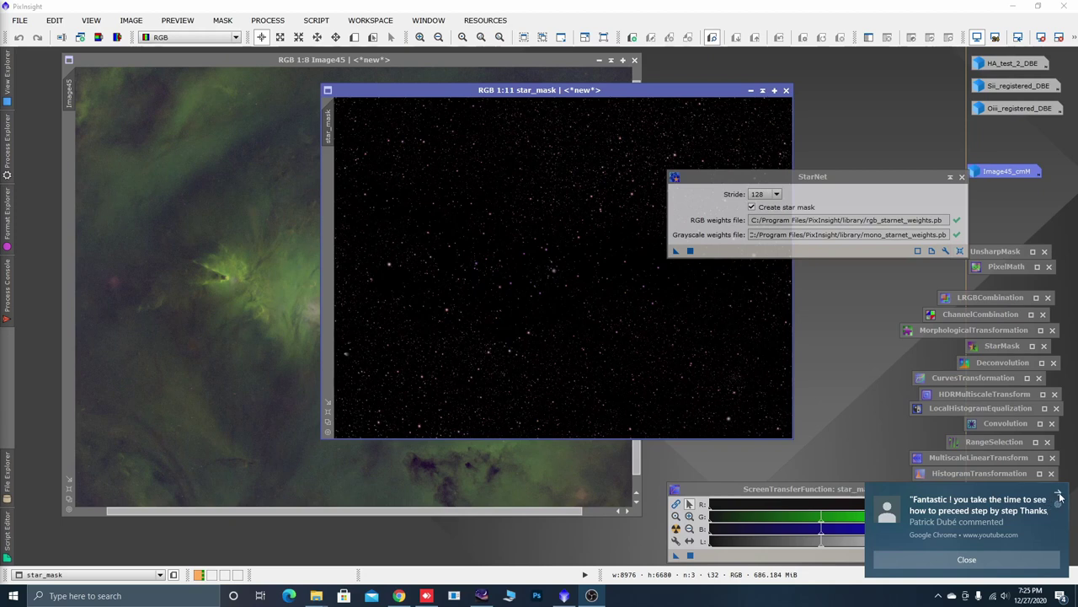
Collapse the StarNet window, then minimize the star mask image and park its icon below the RGB image
{"action": "left_click", "coordinate": [1060, 496]}
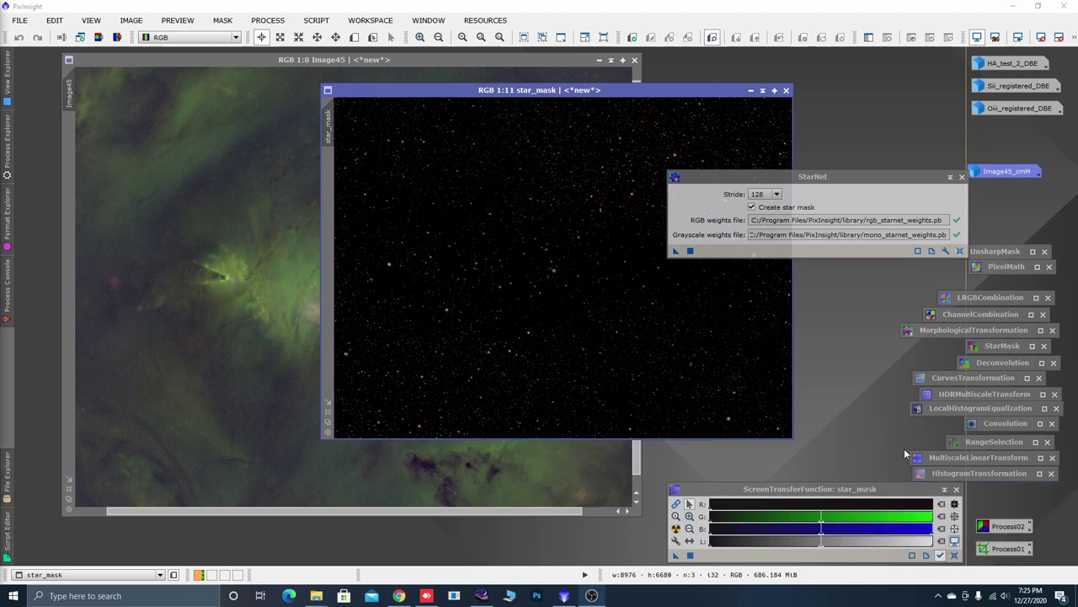
{"action": "left_click", "coordinate": [951, 178]}
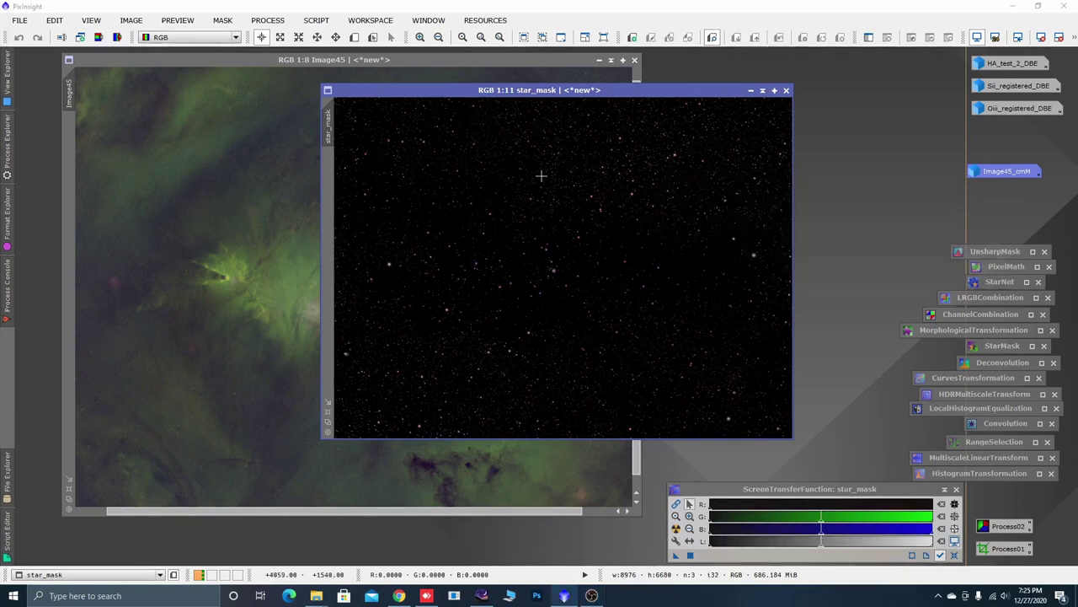
{"action": "left_click", "coordinate": [750, 90]}
{"action": "left_click_drag", "start_coordinate": [595, 270], "coordinate": [634, 556]}
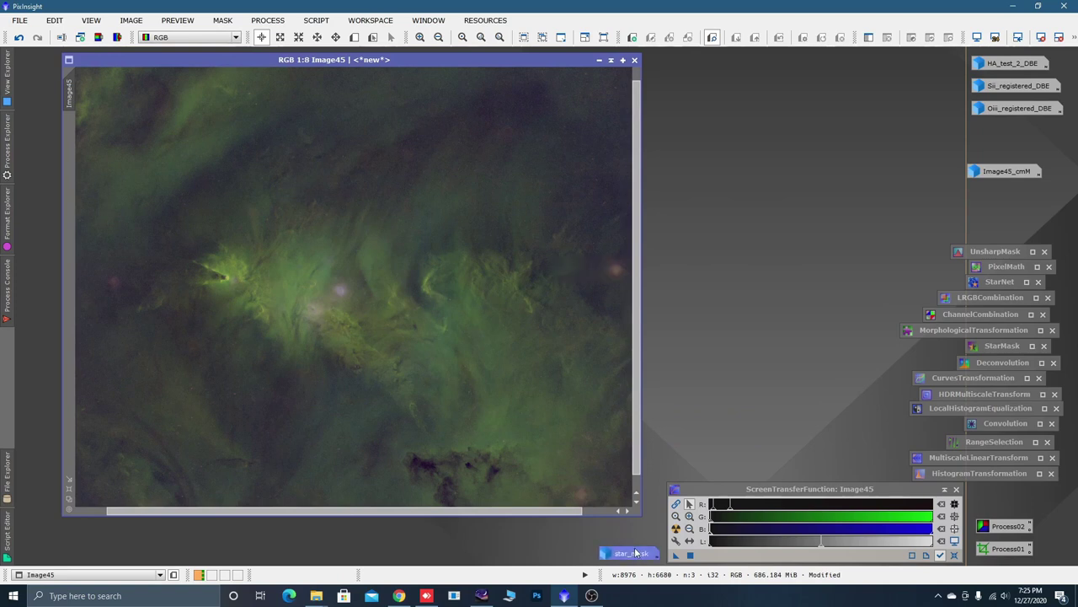
Examine the starless RGB image up close around the nebula core and the curved filaments, then as a whole at 1:9
{"action": "scroll", "coordinate": [294, 281], "scroll_direction": "up", "scroll_amount": 5}
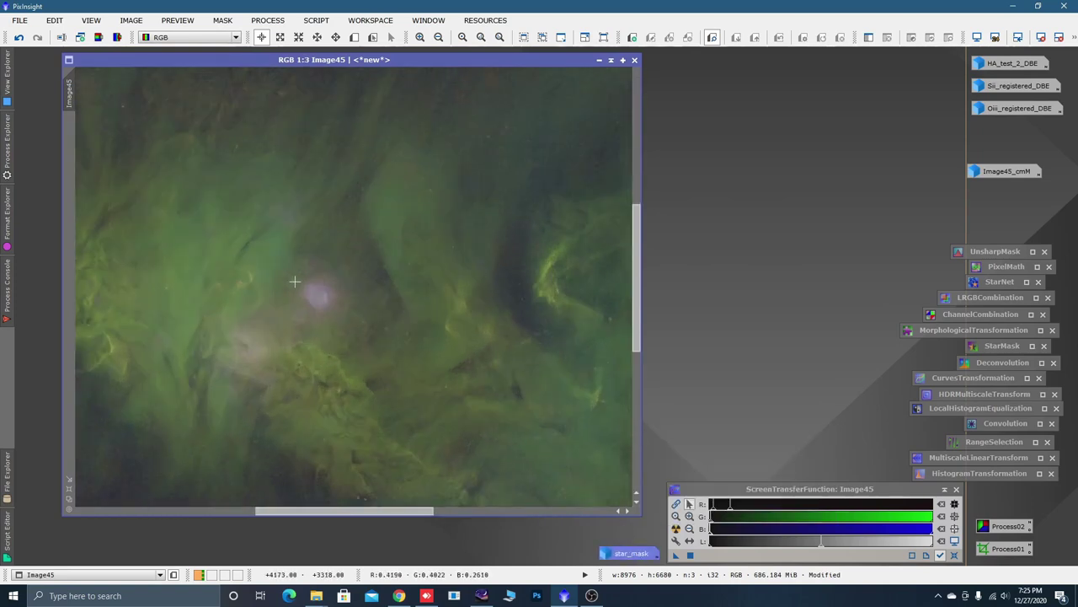
{"action": "key", "text": "space"}
{"action": "left_click_drag", "start_coordinate": [420, 297], "coordinate": [225, 307]}
{"action": "left_click_drag", "start_coordinate": [611, 293], "coordinate": [503, 291]}
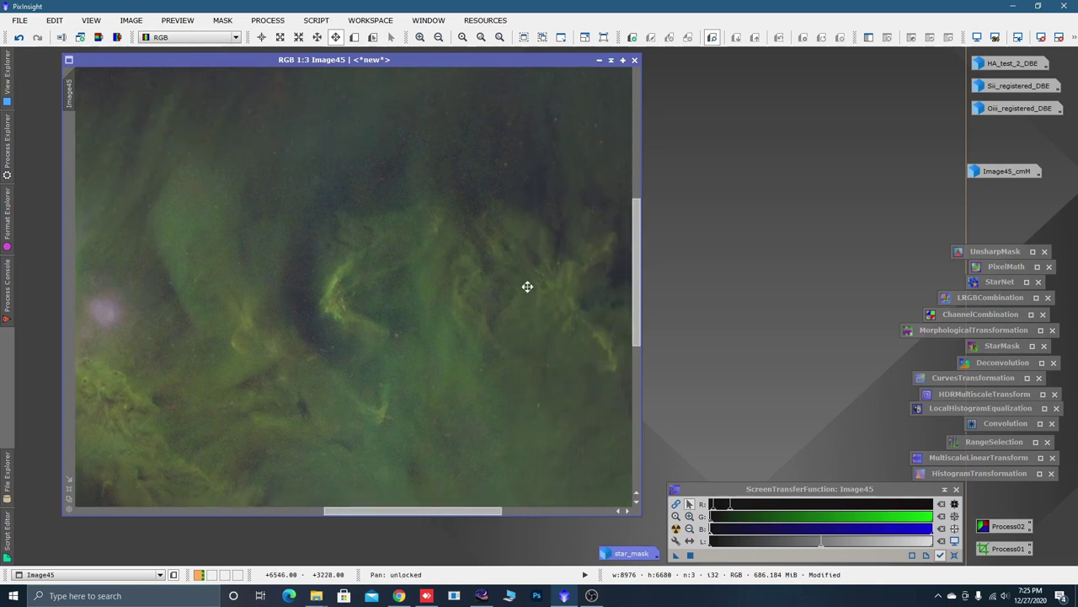
{"action": "left_click_drag", "start_coordinate": [604, 327], "coordinate": [544, 267]}
{"action": "scroll", "coordinate": [544, 267], "scroll_direction": "down", "scroll_amount": 2}
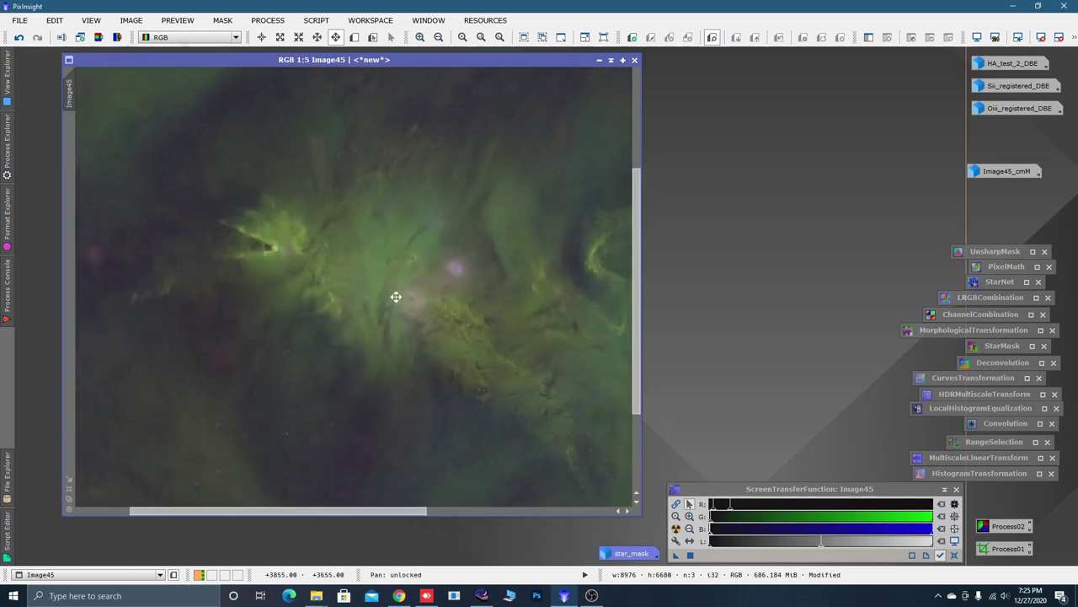
{"action": "scroll", "coordinate": [415, 305], "scroll_direction": "down", "scroll_amount": 5}
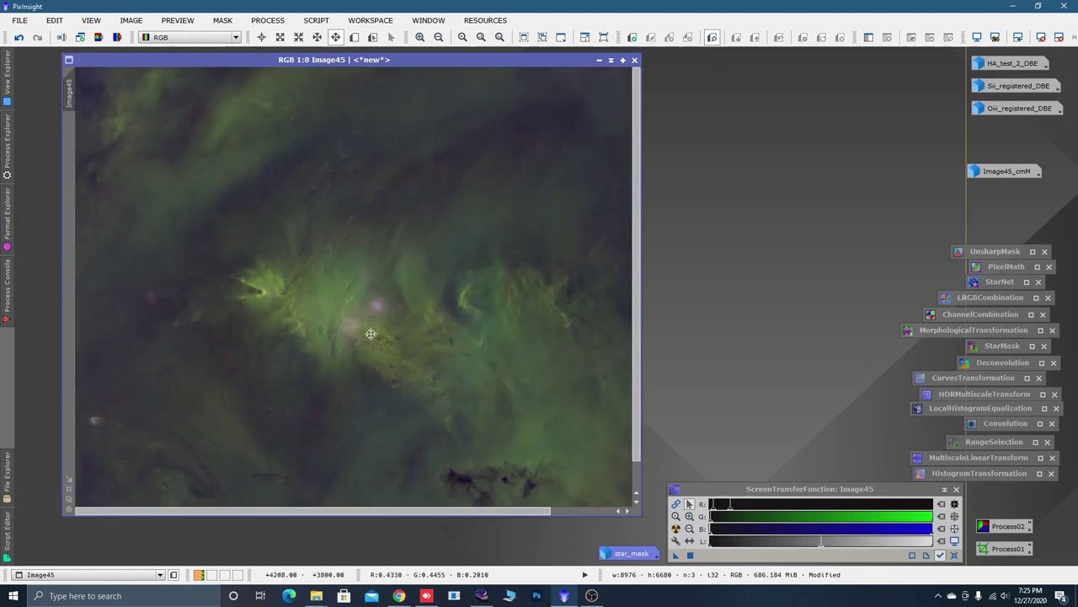
{"action": "scroll", "coordinate": [371, 333], "scroll_direction": "up", "scroll_amount": 1}
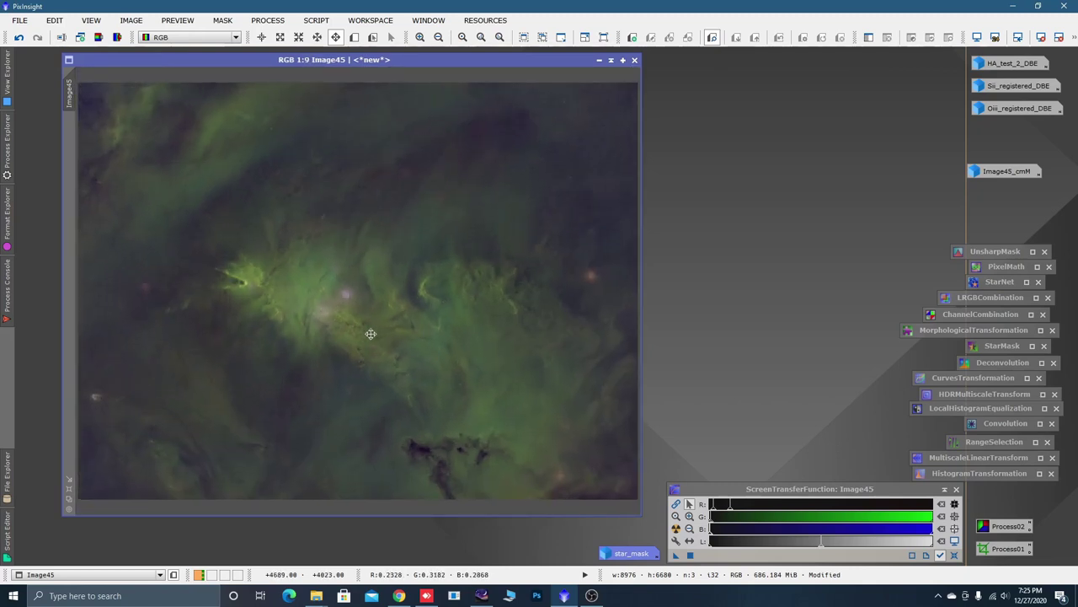
{"action": "key", "text": "alt+r"}
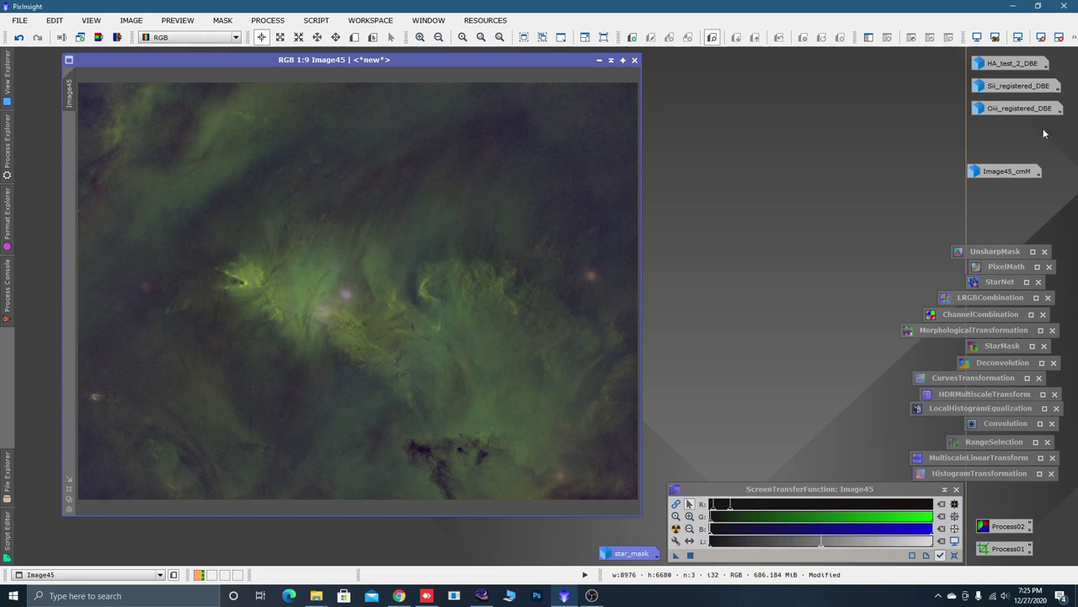
{"action": "left_click_drag", "start_coordinate": [1008, 171], "coordinate": [1008, 166]}
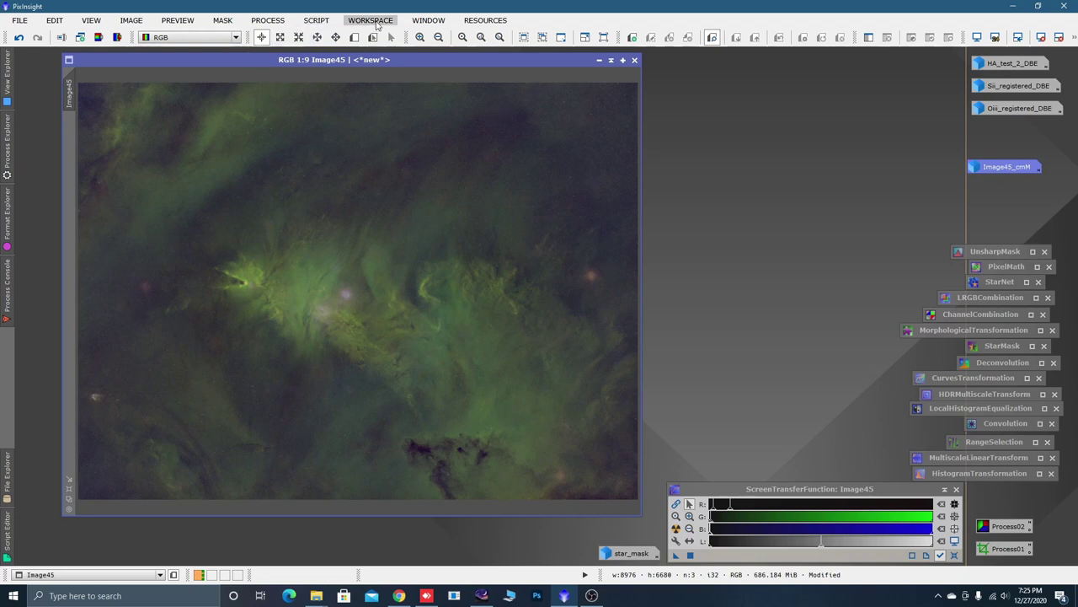
Create a blurred cyan chrominance mask of the starless RGB image with the ColorMask script and move the mask window over that image
{"action": "left_click", "coordinate": [318, 22]}
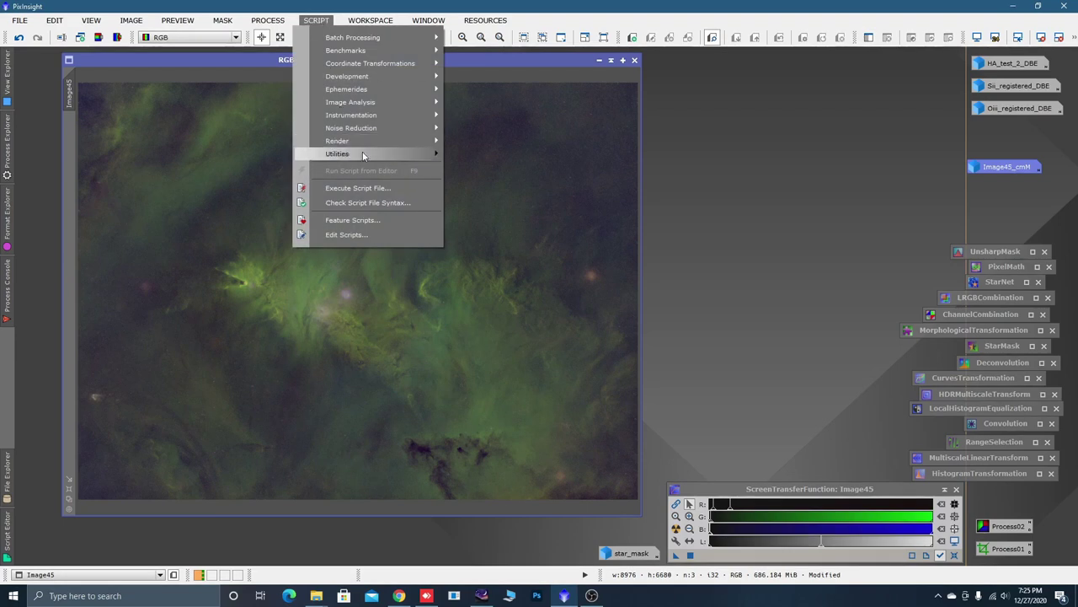
{"action": "mouse_move", "coordinate": [350, 158]}
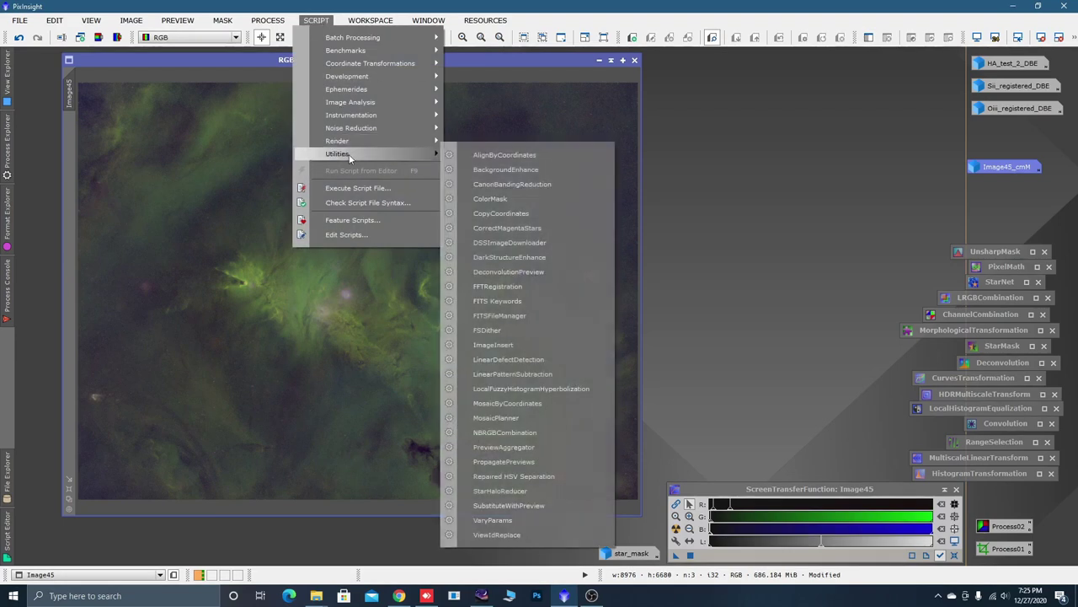
{"action": "left_click", "coordinate": [494, 199]}
{"action": "left_click", "coordinate": [469, 358]}
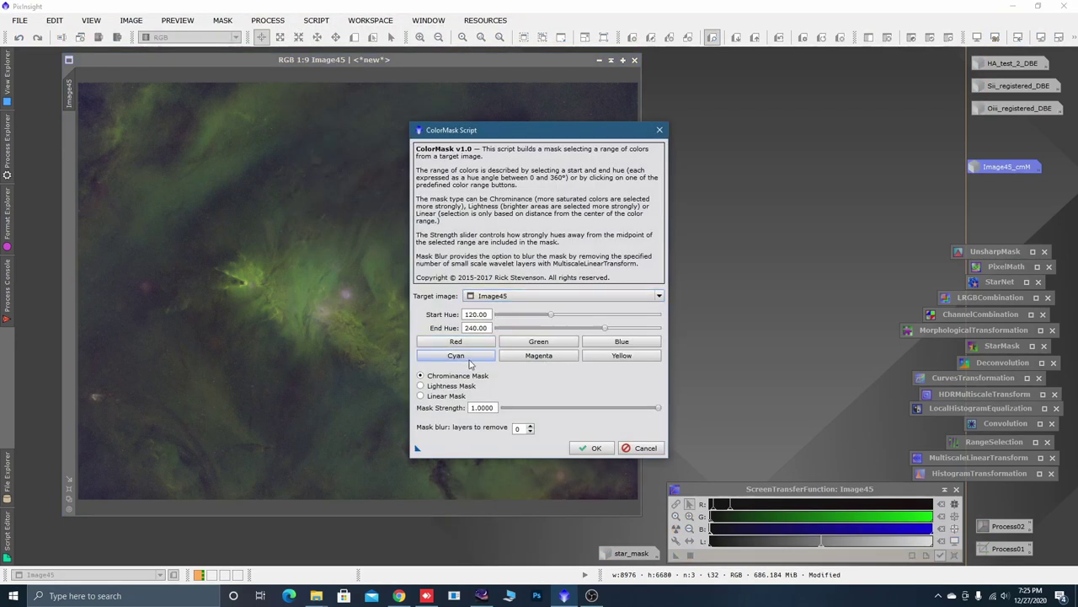
{"action": "left_click", "coordinate": [531, 430]}
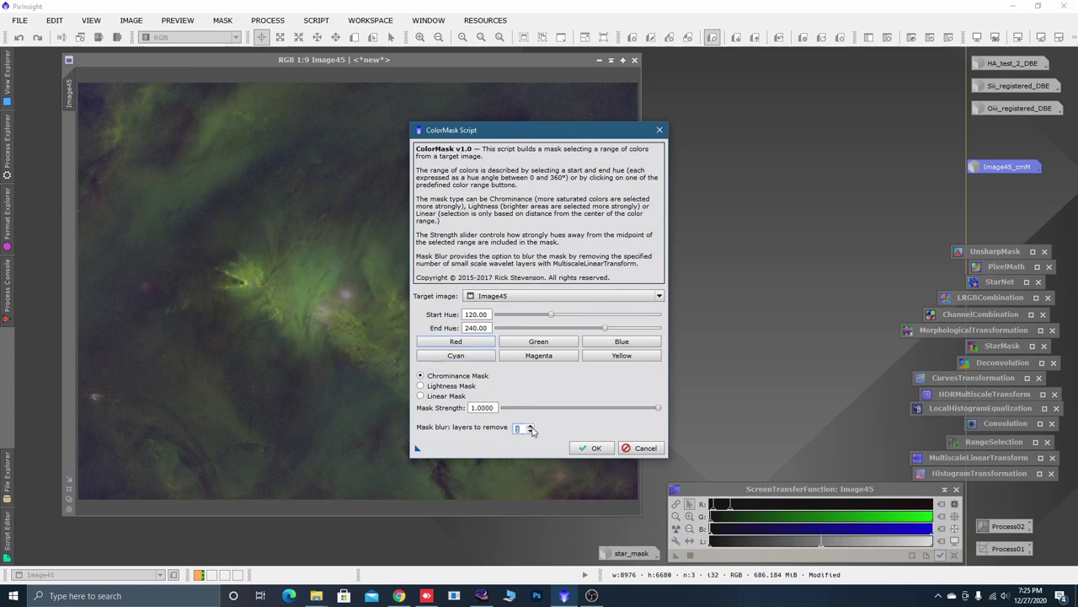
{"action": "left_click", "coordinate": [591, 449]}
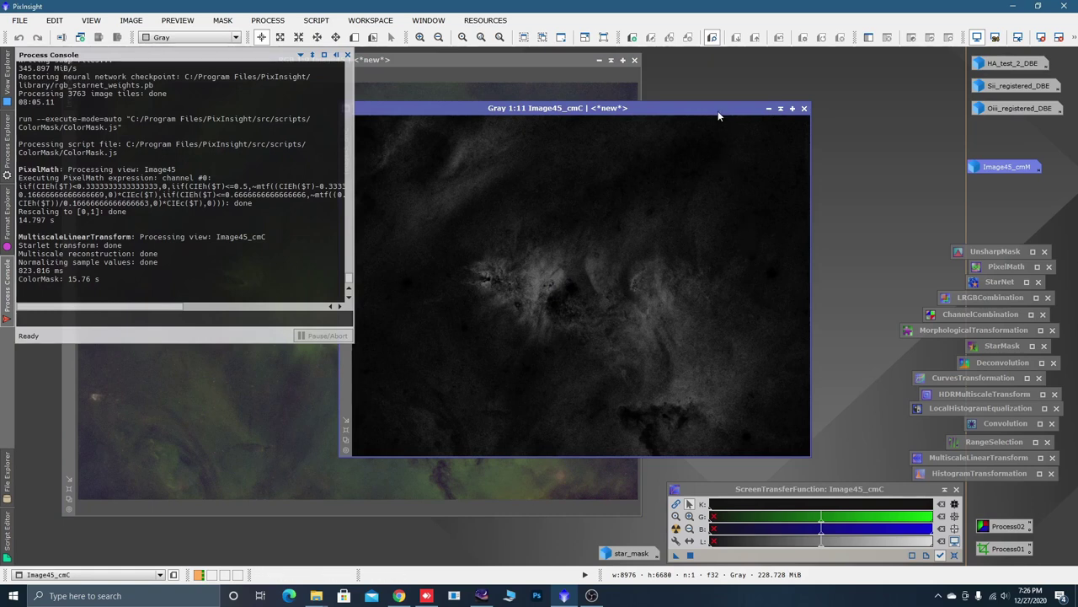
{"action": "left_click_drag", "start_coordinate": [718, 116], "coordinate": [473, 114]}
{"action": "left_click_drag", "start_coordinate": [609, 118], "coordinate": [580, 118]}
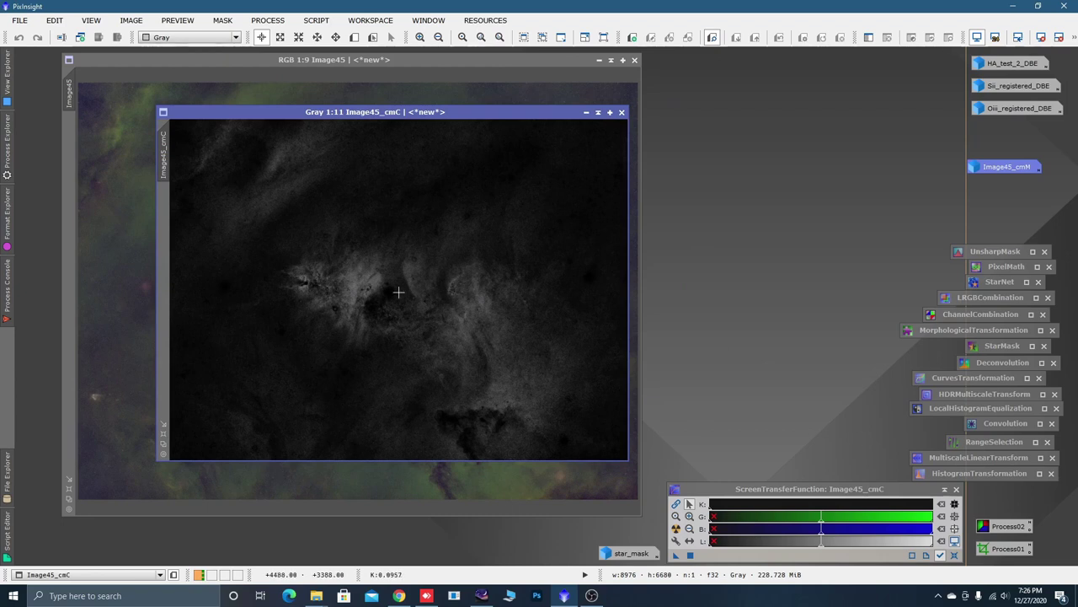
Reset Convolution, set its standard deviation to 16.0 with the real-time preview on, and apply it to the cyan mask
{"action": "double_click", "coordinate": [999, 423]}
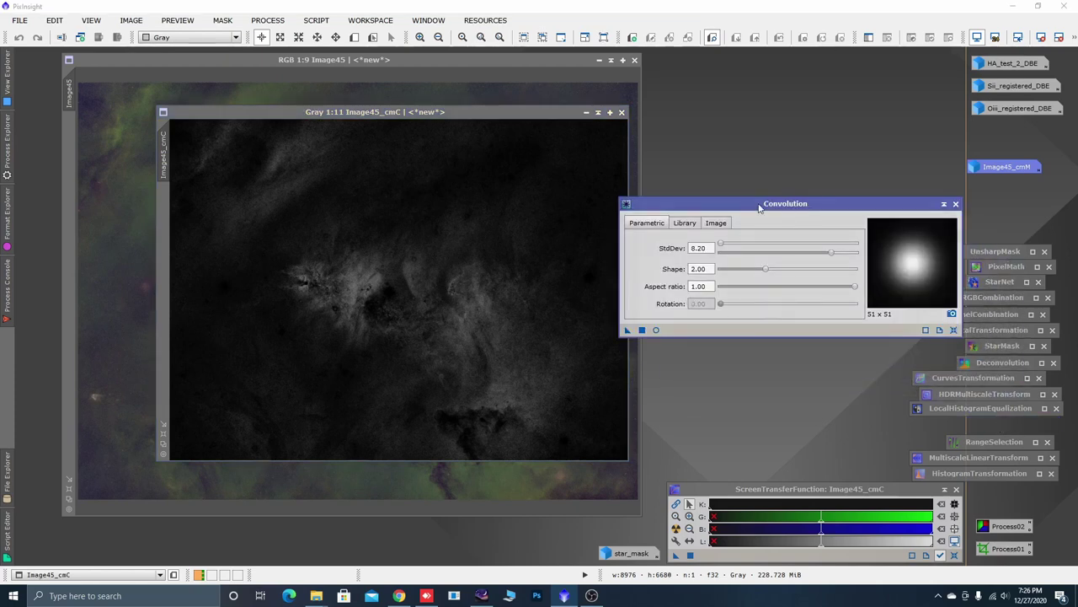
{"action": "mouse_move", "coordinate": [759, 209]}
{"action": "left_mouse_down"}
{"action": "mouse_move", "coordinate": [759, 192]}
{"action": "mouse_move", "coordinate": [778, 209]}
{"action": "left_mouse_up"}
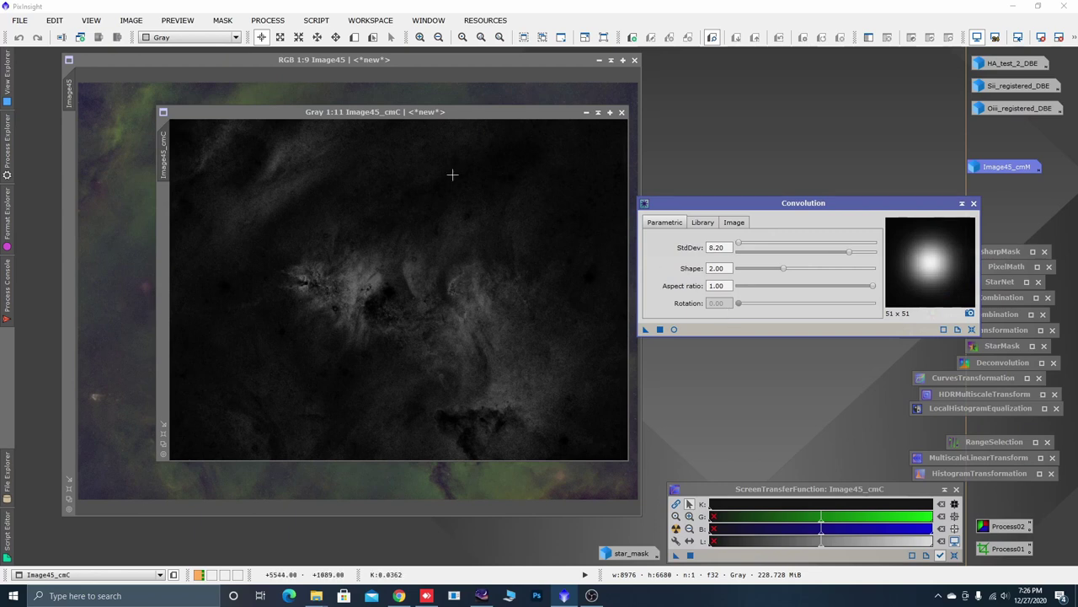
{"action": "left_click_drag", "start_coordinate": [446, 114], "coordinate": [423, 110]}
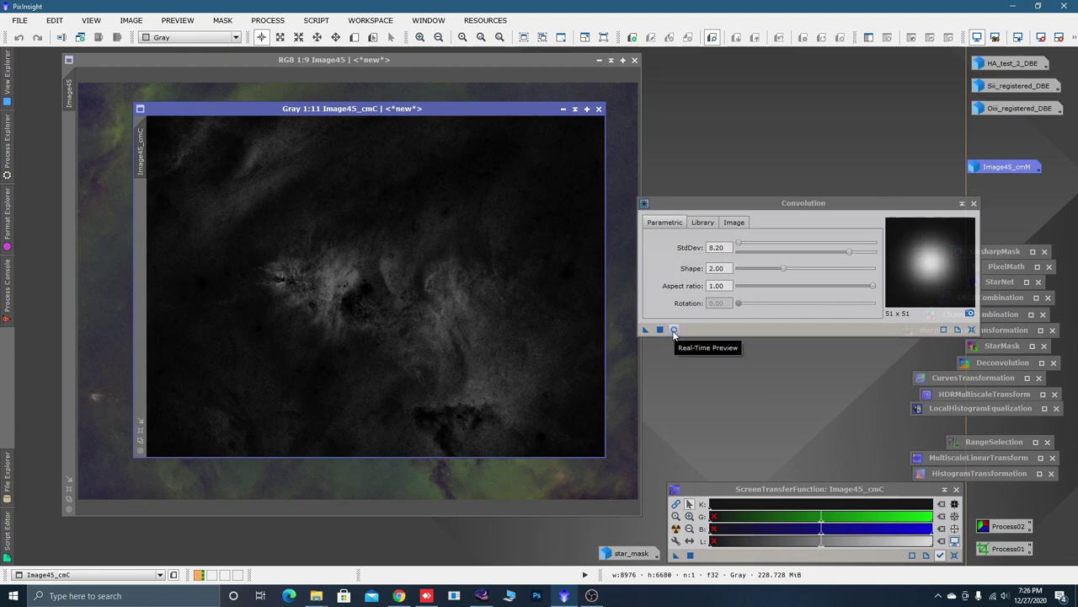
{"action": "left_click", "coordinate": [971, 330]}
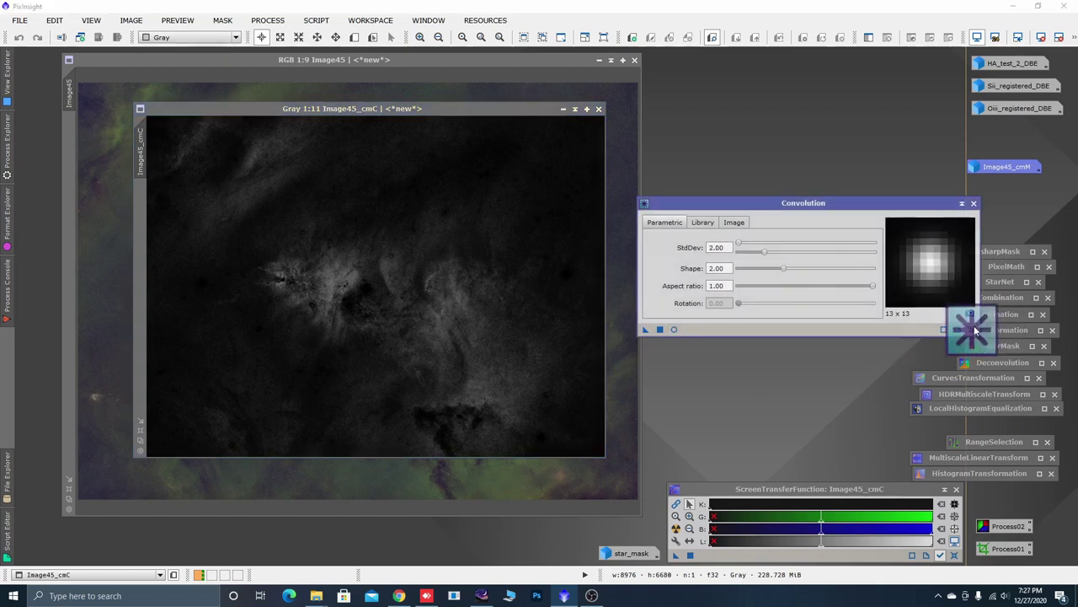
{"action": "left_click", "coordinate": [674, 329]}
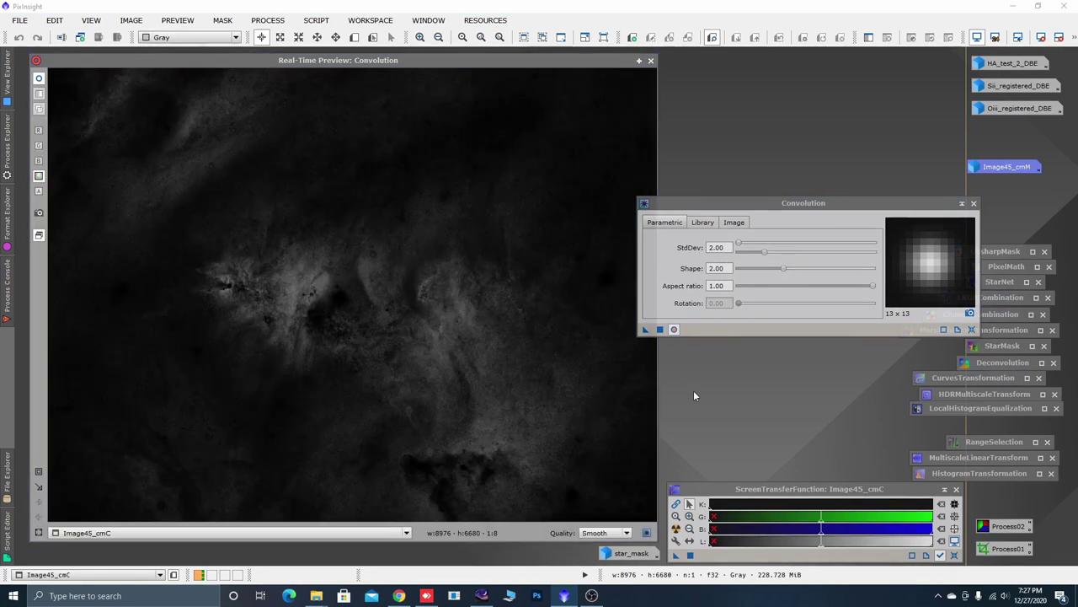
{"action": "mouse_move", "coordinate": [764, 252]}
{"action": "left_mouse_down"}
{"action": "mouse_move", "coordinate": [790, 253]}
{"action": "mouse_move", "coordinate": [743, 247]}
{"action": "left_mouse_up"}
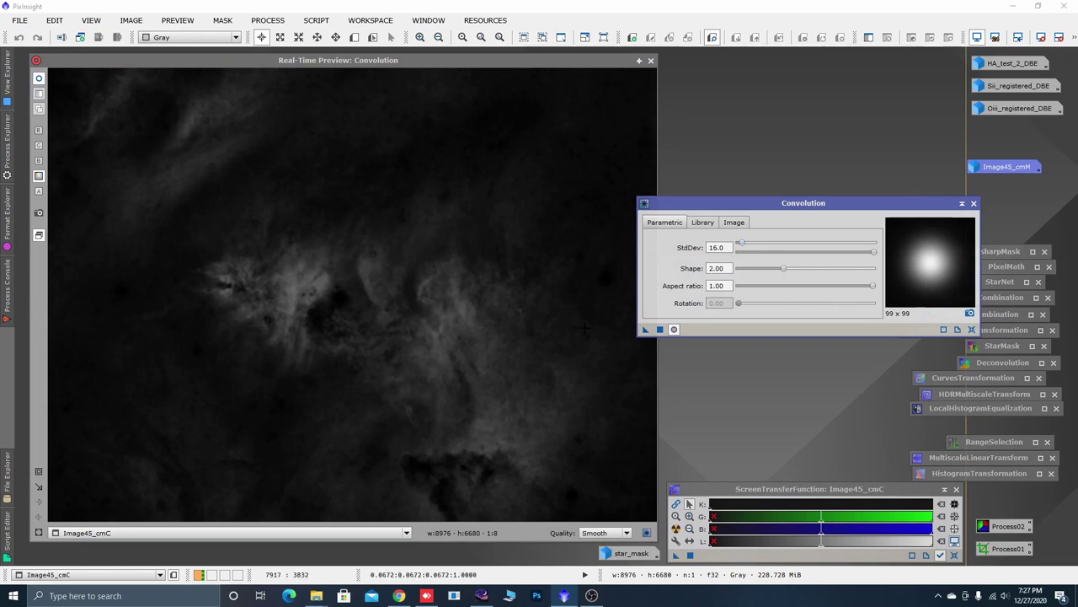
{"action": "left_click", "coordinate": [659, 329]}
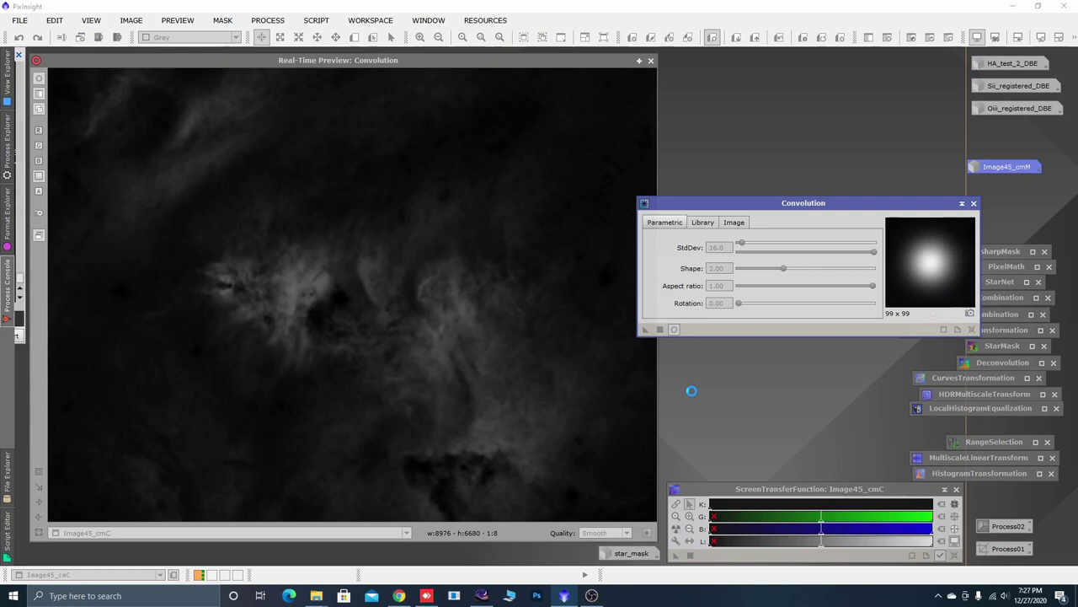
Collapse Convolution and close its preview, then minimize the cyan mask and park its icon below the magenta mask
{"action": "left_click", "coordinate": [961, 203]}
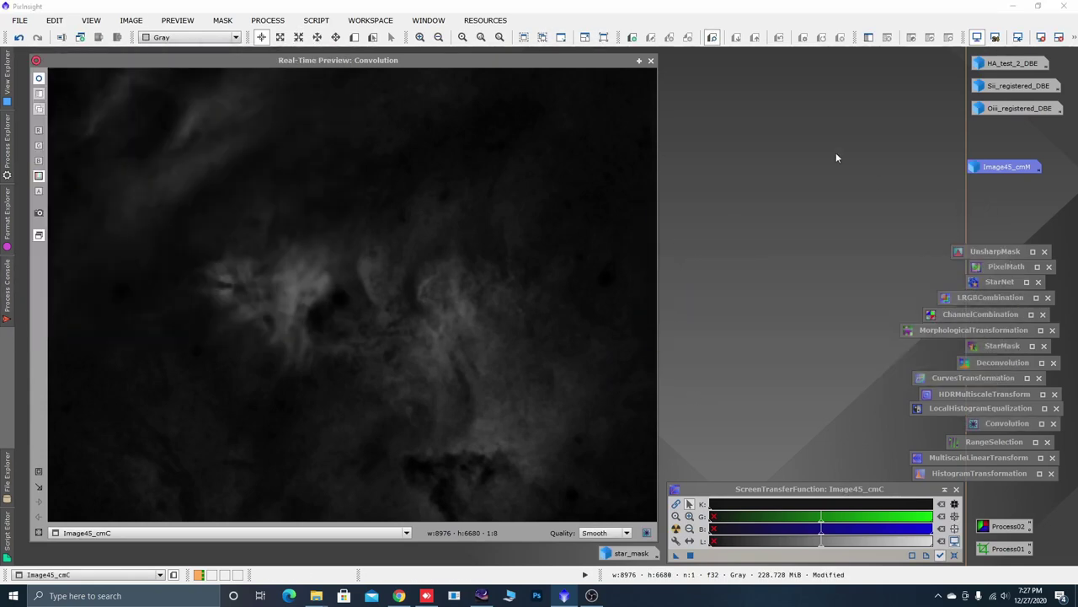
{"action": "left_click", "coordinate": [650, 59]}
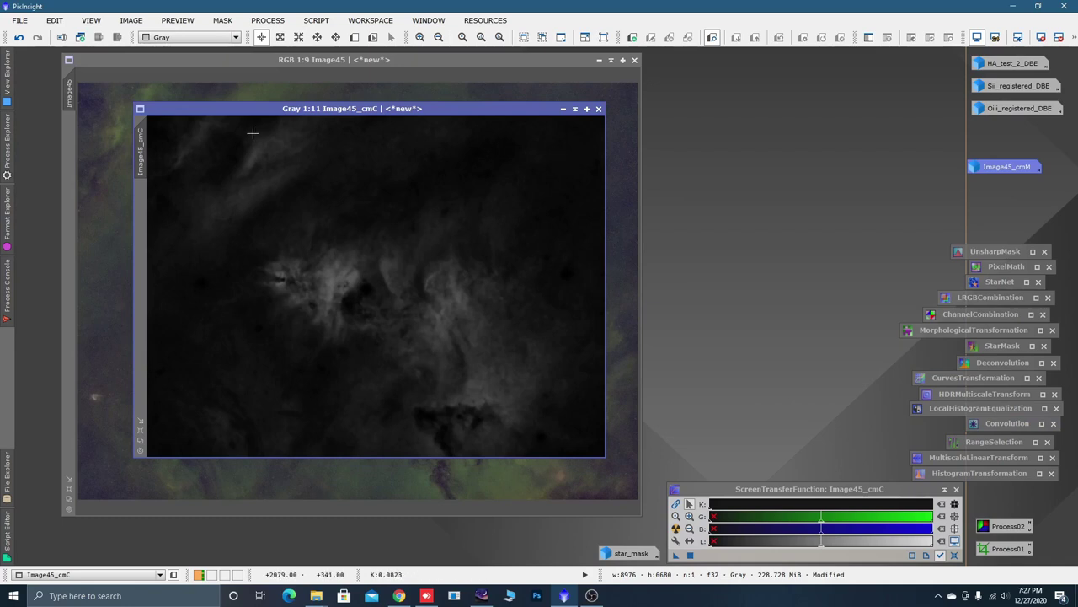
{"action": "left_click", "coordinate": [563, 108]}
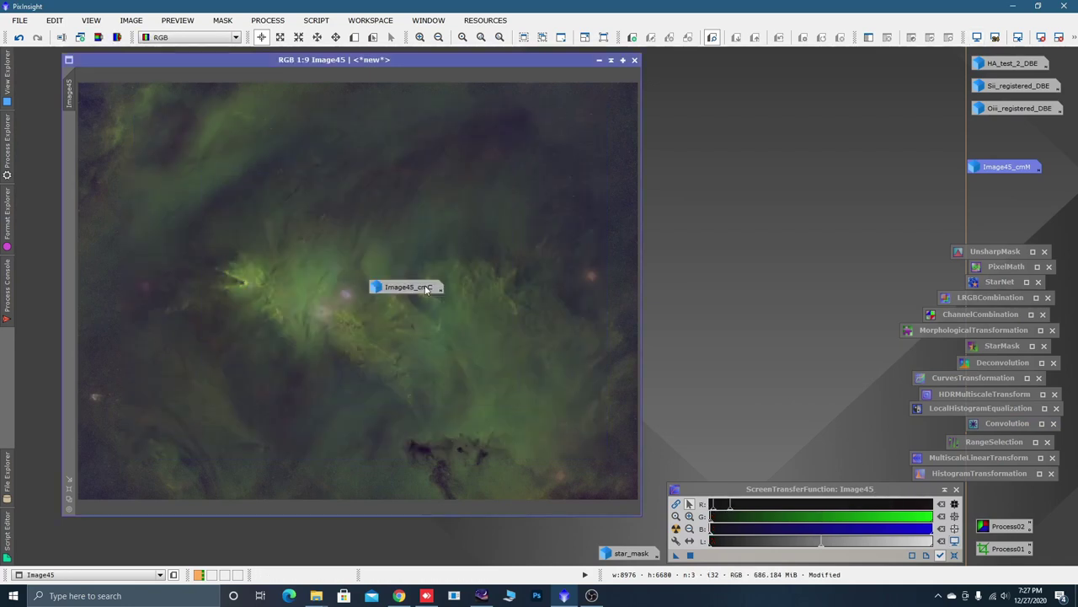
{"action": "left_click_drag", "start_coordinate": [421, 288], "coordinate": [1019, 188]}
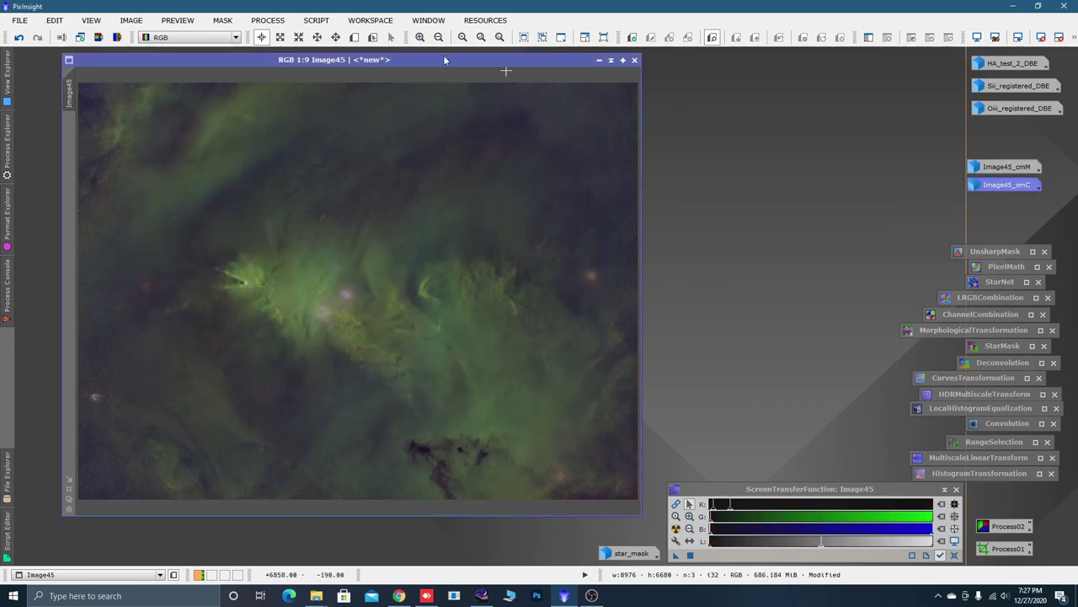
Create a blurred green chrominance mask of the RGB image with ColorMask, then minimize it and park its icon below the cyan mask
{"action": "left_click", "coordinate": [317, 20]}
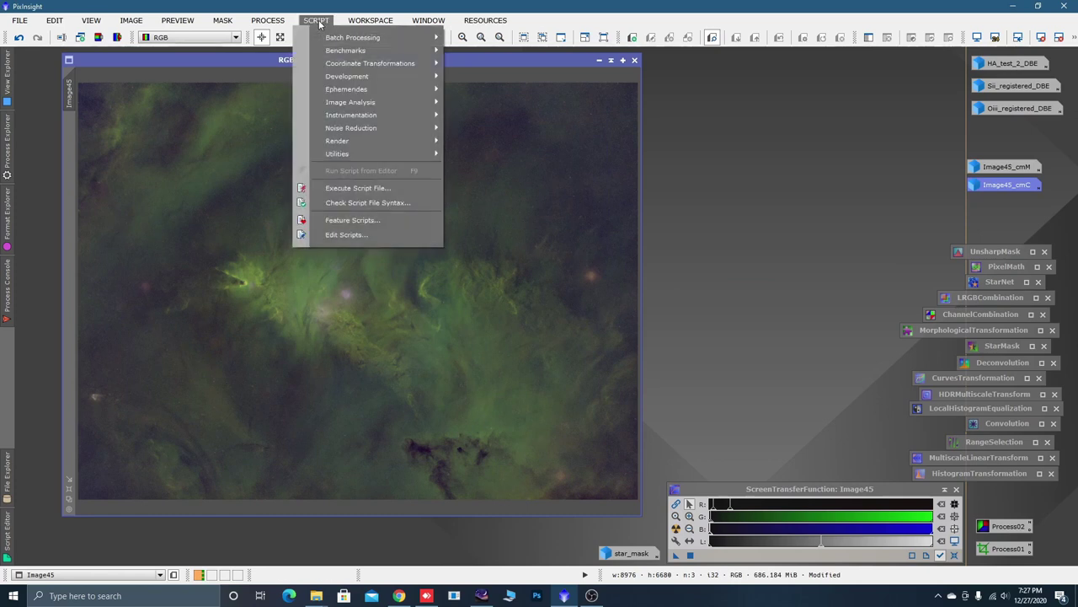
{"action": "mouse_move", "coordinate": [354, 155]}
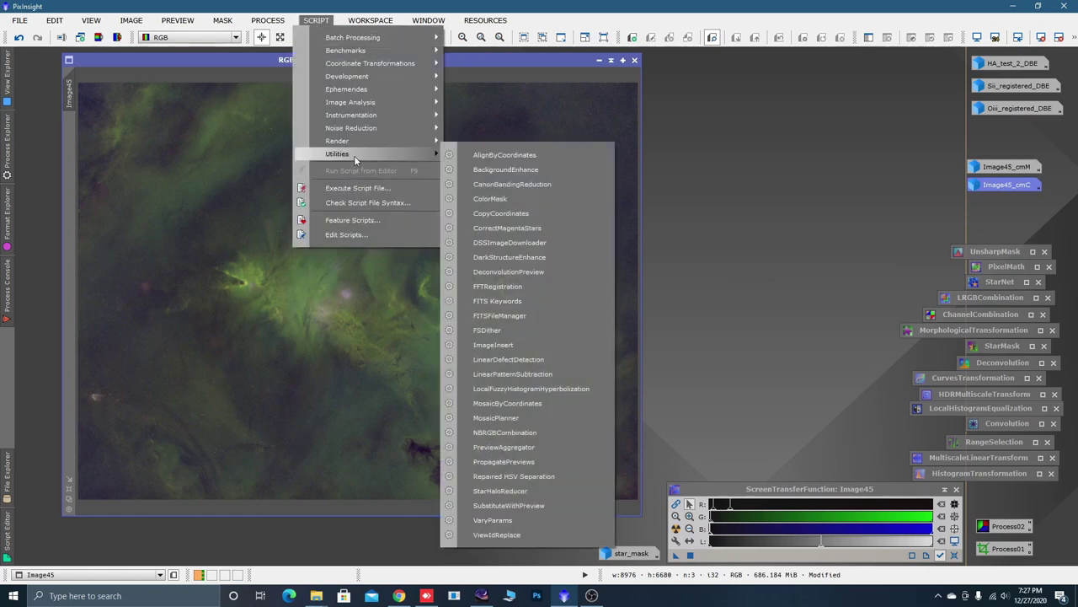
{"action": "left_click", "coordinate": [490, 199]}
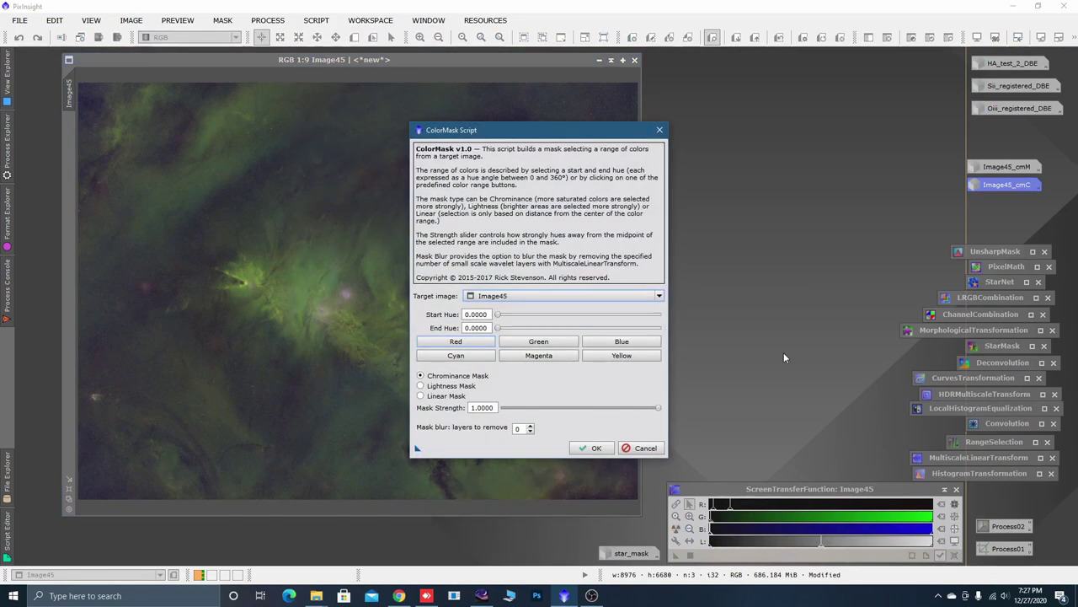
{"action": "left_click", "coordinate": [539, 341]}
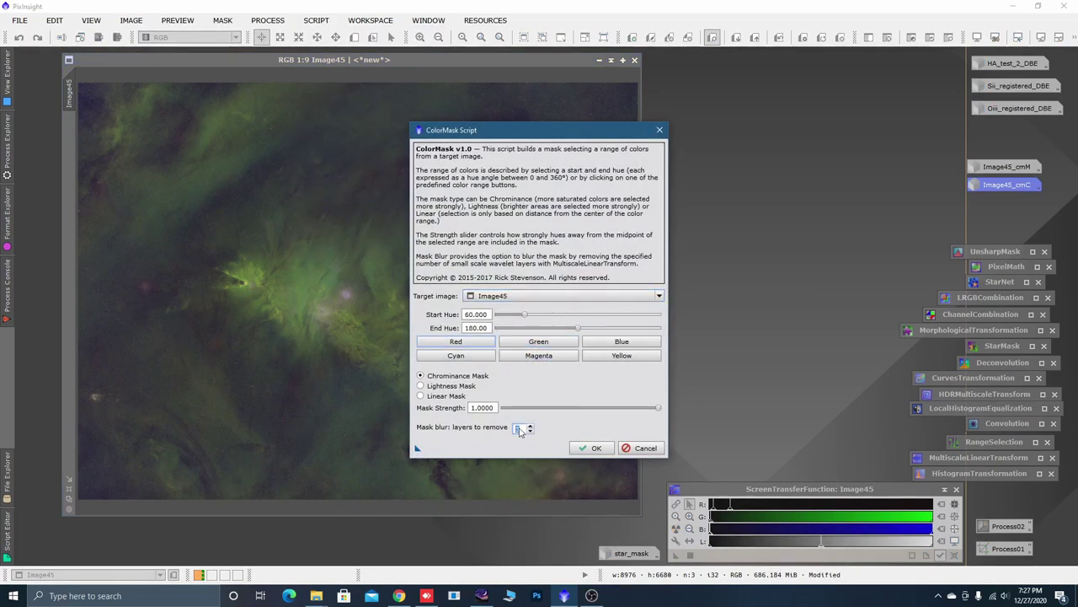
{"action": "left_click", "coordinate": [593, 448]}
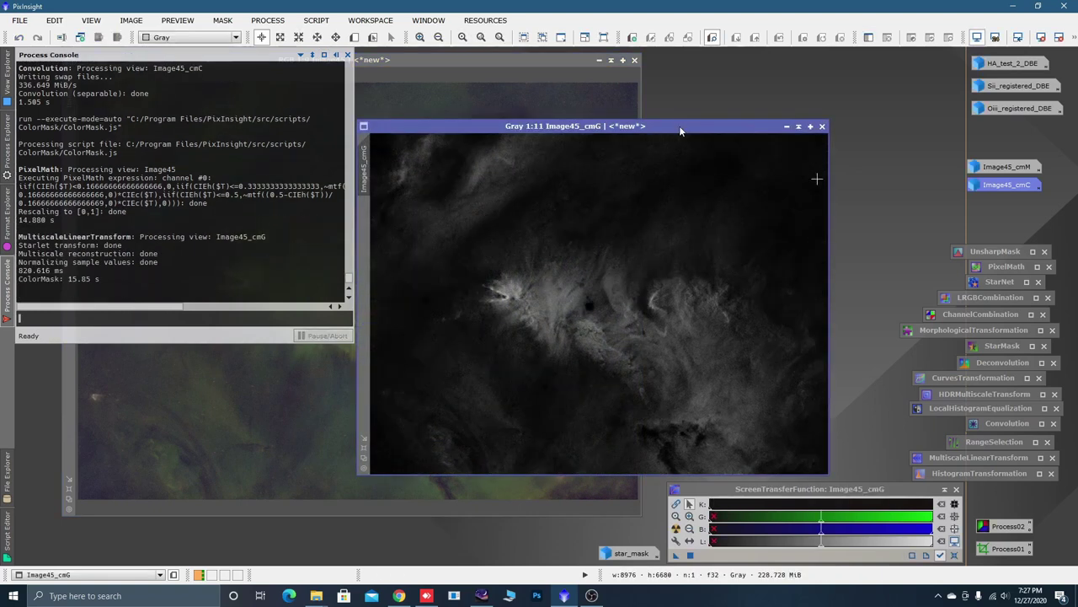
{"action": "left_click_drag", "start_coordinate": [679, 125], "coordinate": [672, 119]}
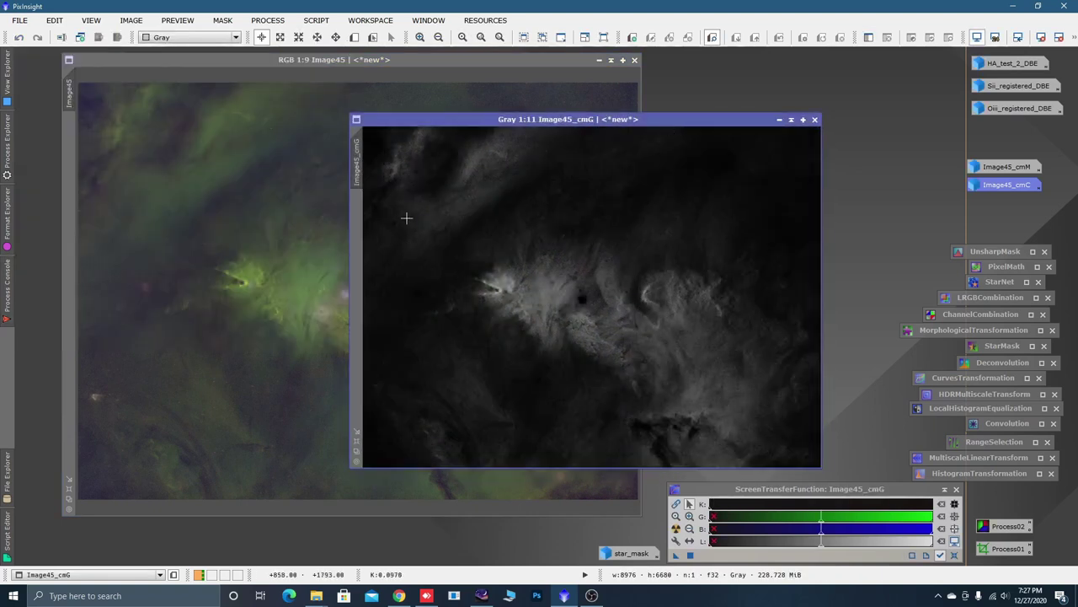
{"action": "left_click", "coordinate": [779, 119]}
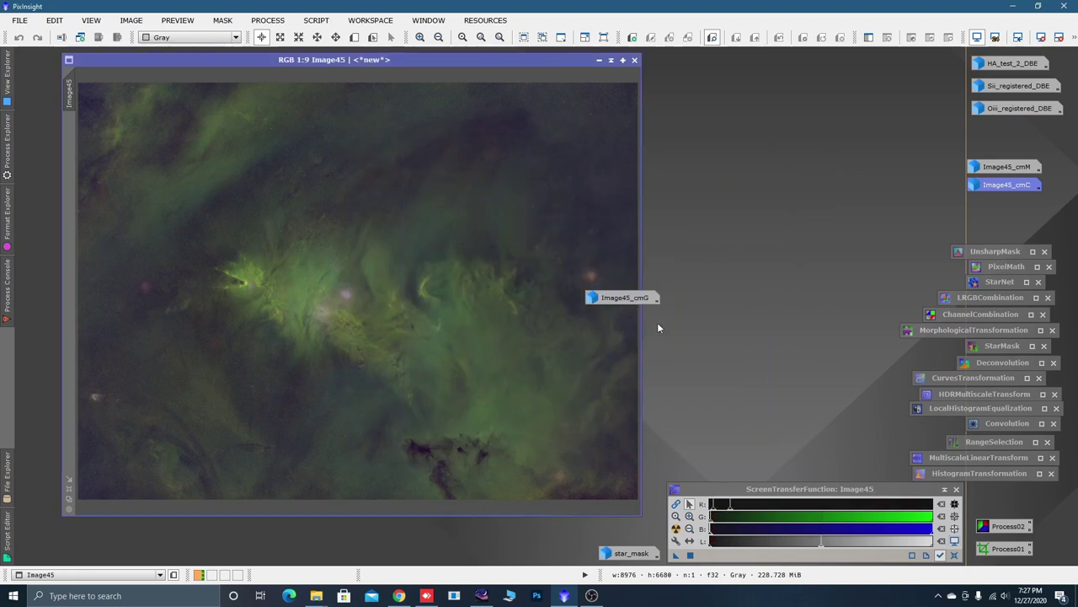
{"action": "left_click_drag", "start_coordinate": [649, 298], "coordinate": [1022, 204]}
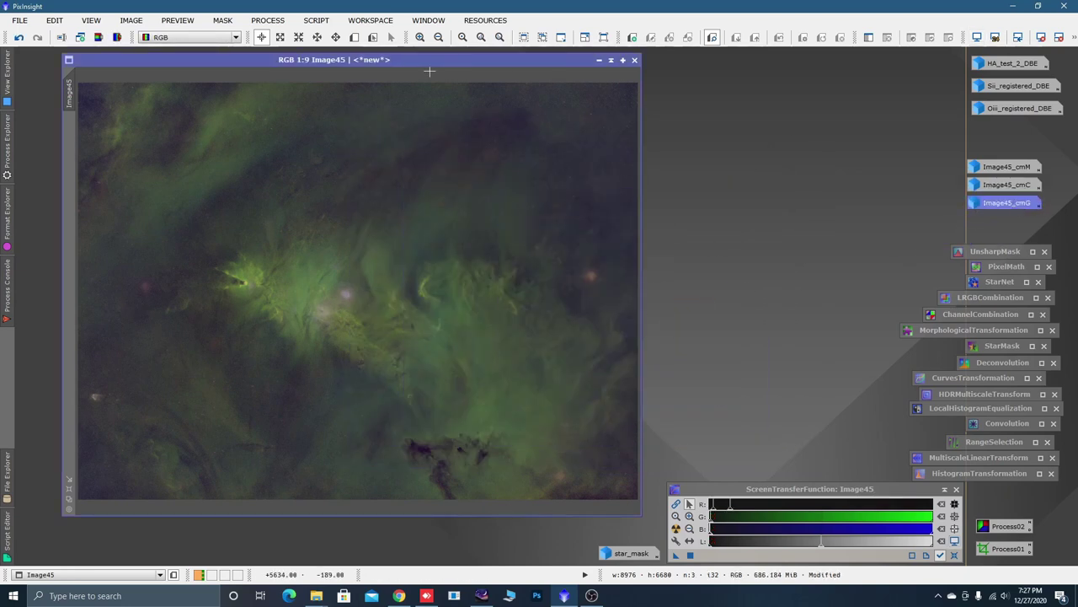
Create a blurred yellow chrominance mask of the RGB image with ColorMask, then minimize it and park its icon below the green mask
{"action": "left_click", "coordinate": [316, 21]}
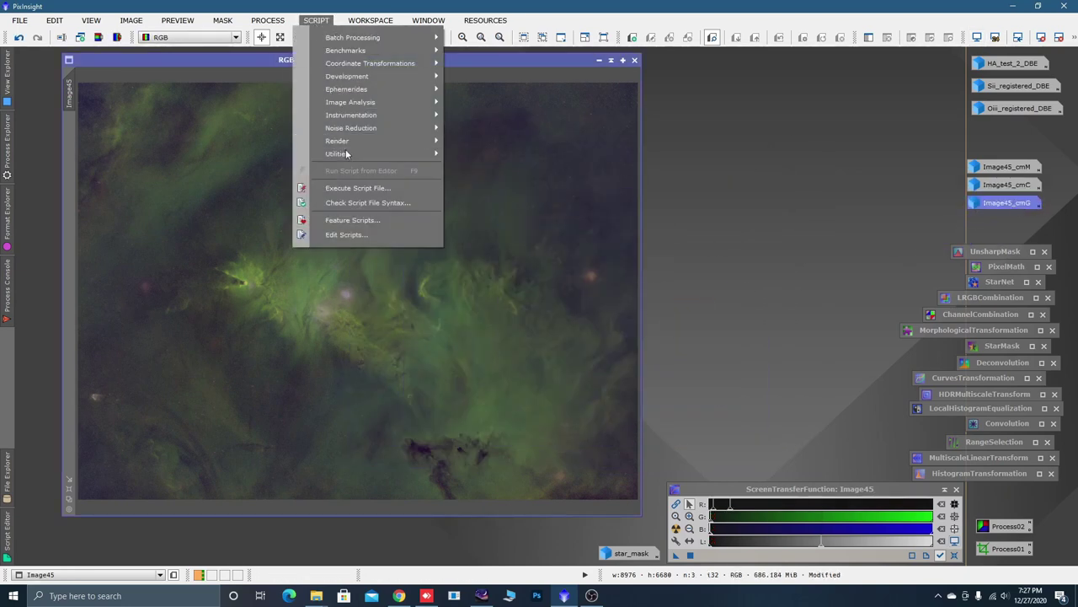
{"action": "mouse_move", "coordinate": [345, 154]}
{"action": "left_click", "coordinate": [505, 196]}
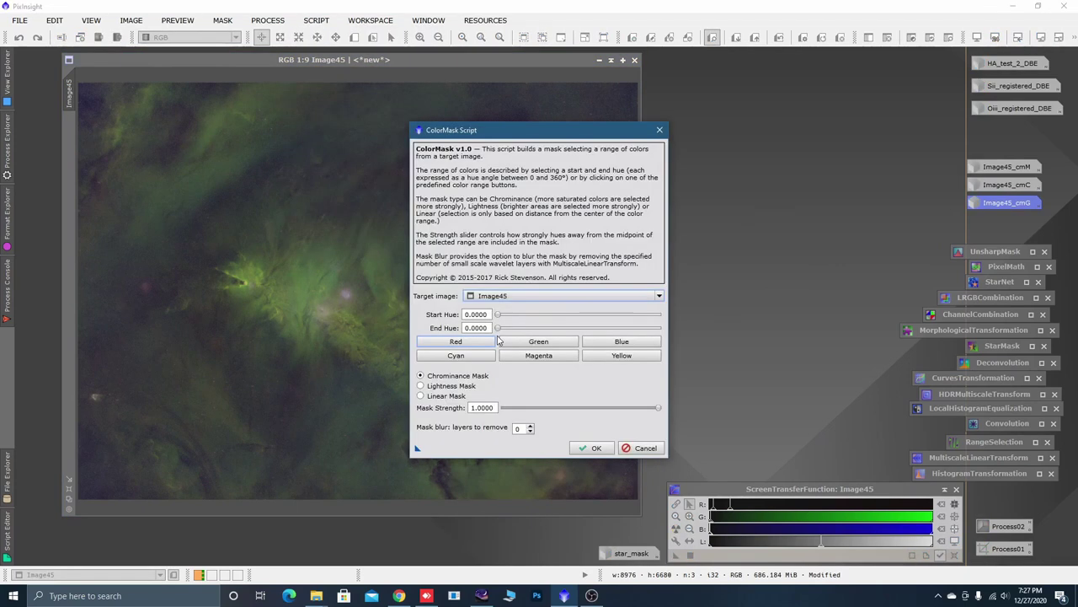
{"action": "left_click", "coordinate": [619, 356]}
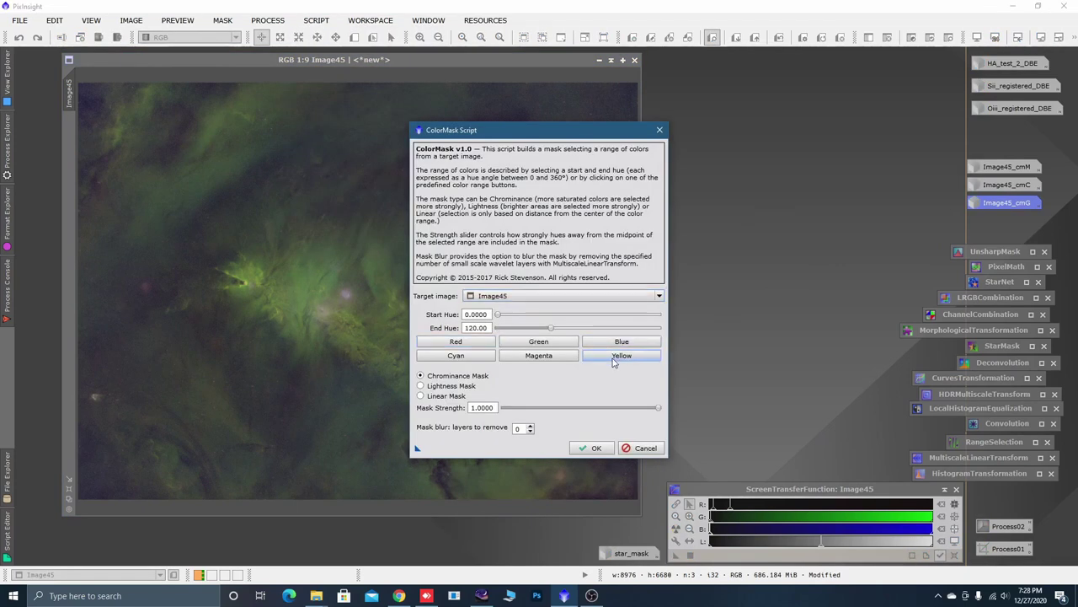
{"action": "left_click", "coordinate": [530, 428]}
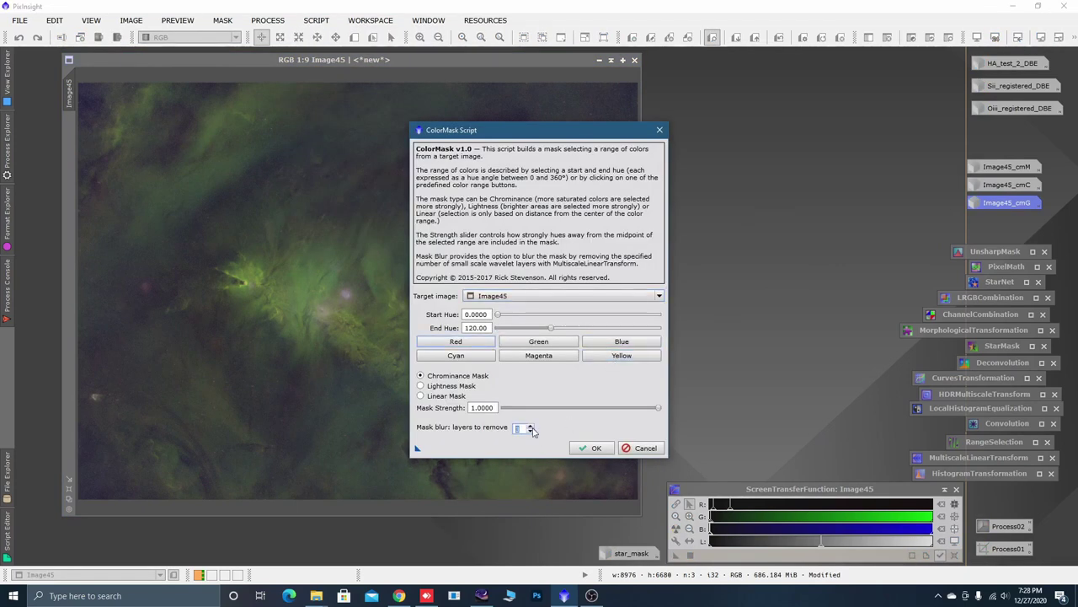
{"action": "left_click", "coordinate": [592, 447]}
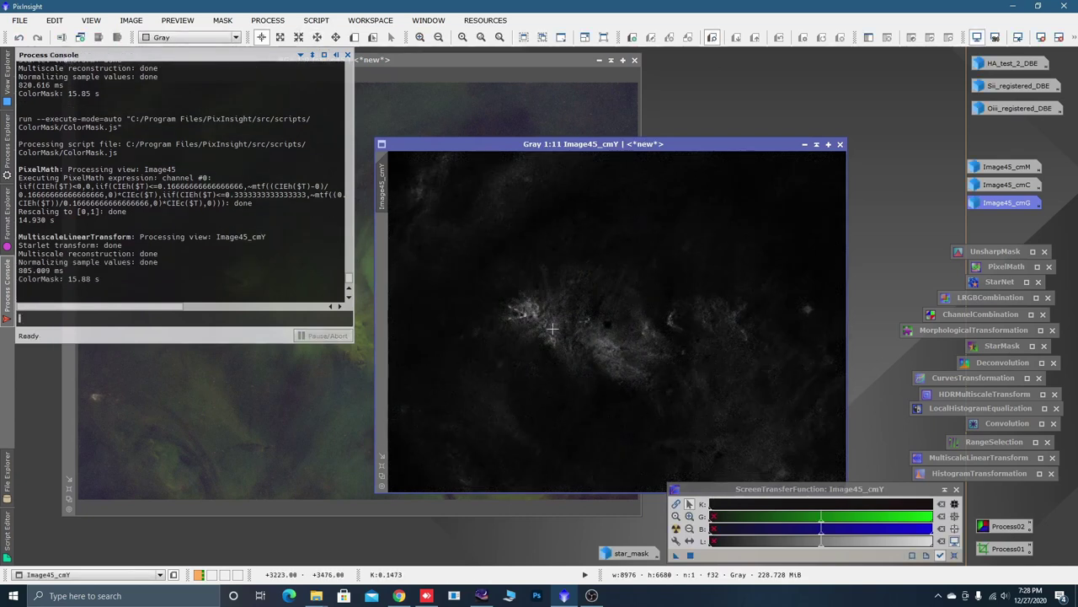
{"action": "left_click", "coordinate": [805, 144]}
{"action": "left_click_drag", "start_coordinate": [649, 323], "coordinate": [1006, 222]}
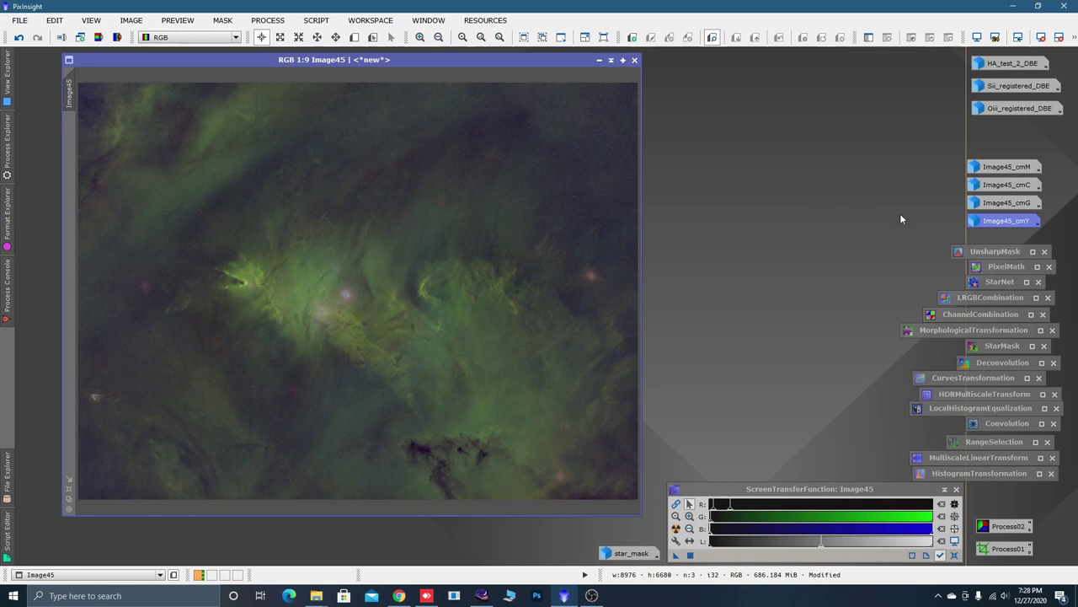
Restore the cyan mask, apply it as a mask to the starless RGB image and minimize it again
{"action": "double_click", "coordinate": [988, 185]}
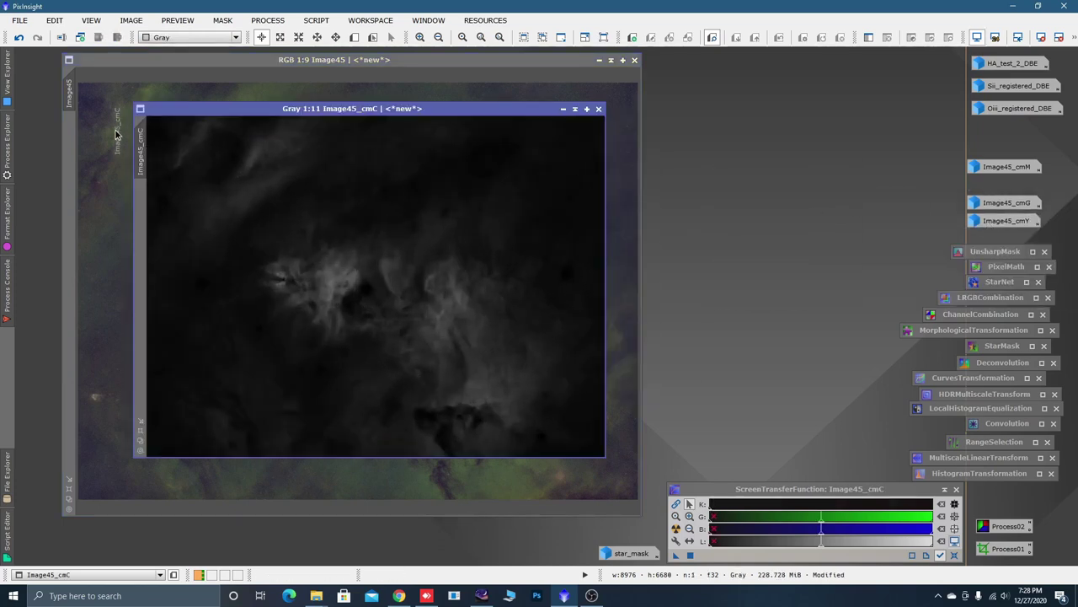
{"action": "left_click", "coordinate": [562, 109]}
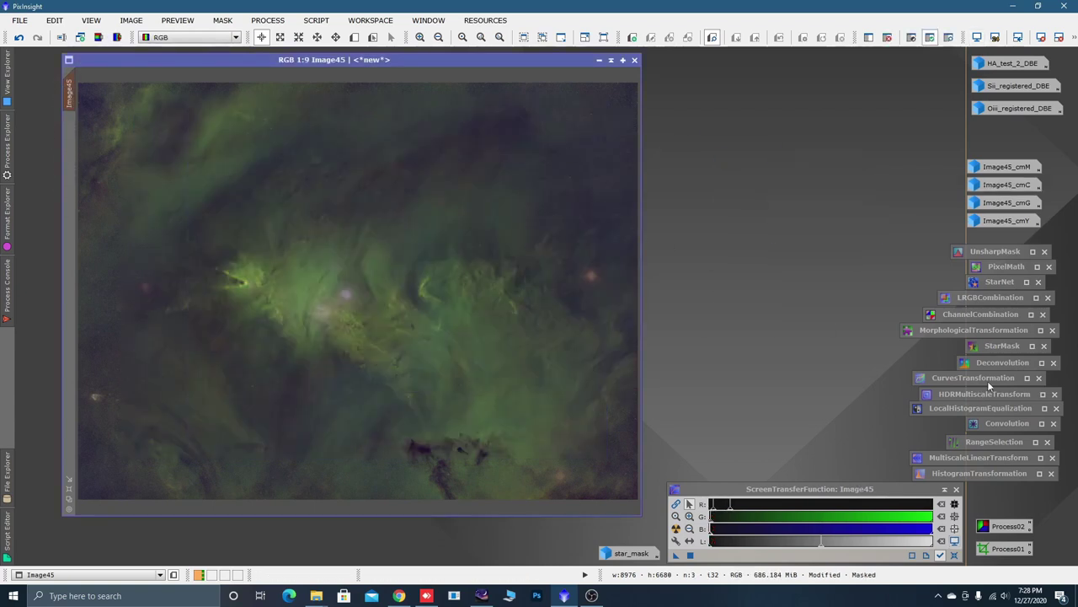
Open CurvesTransformation with a real-time preview and raise the blue curve at about 0.52 input to 0.76 output
{"action": "double_click", "coordinate": [959, 379]}
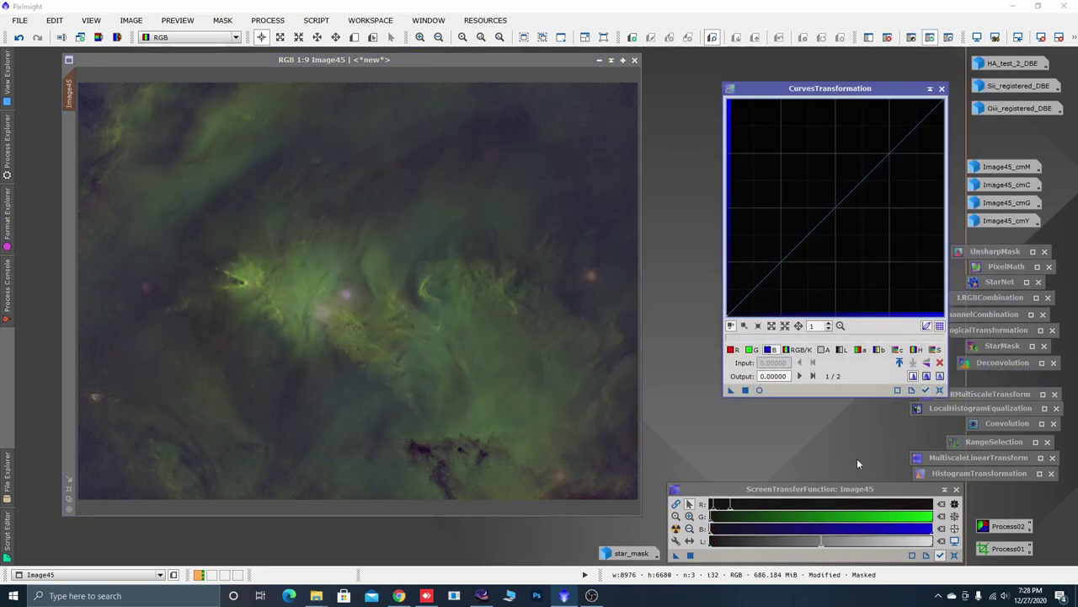
{"action": "left_click", "coordinate": [760, 391]}
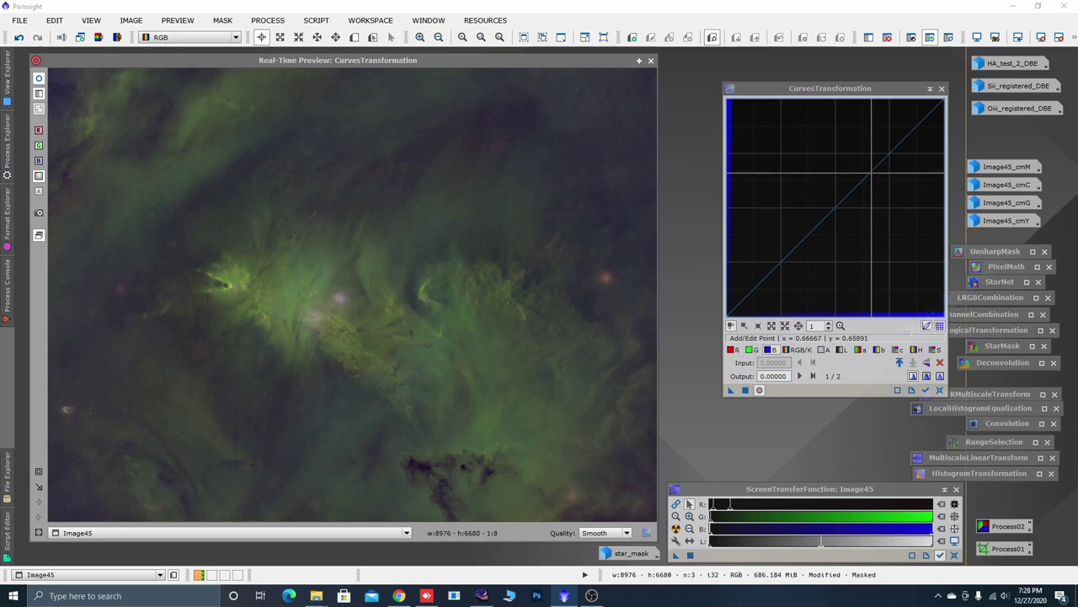
{"action": "left_click_drag", "start_coordinate": [867, 173], "coordinate": [841, 153]}
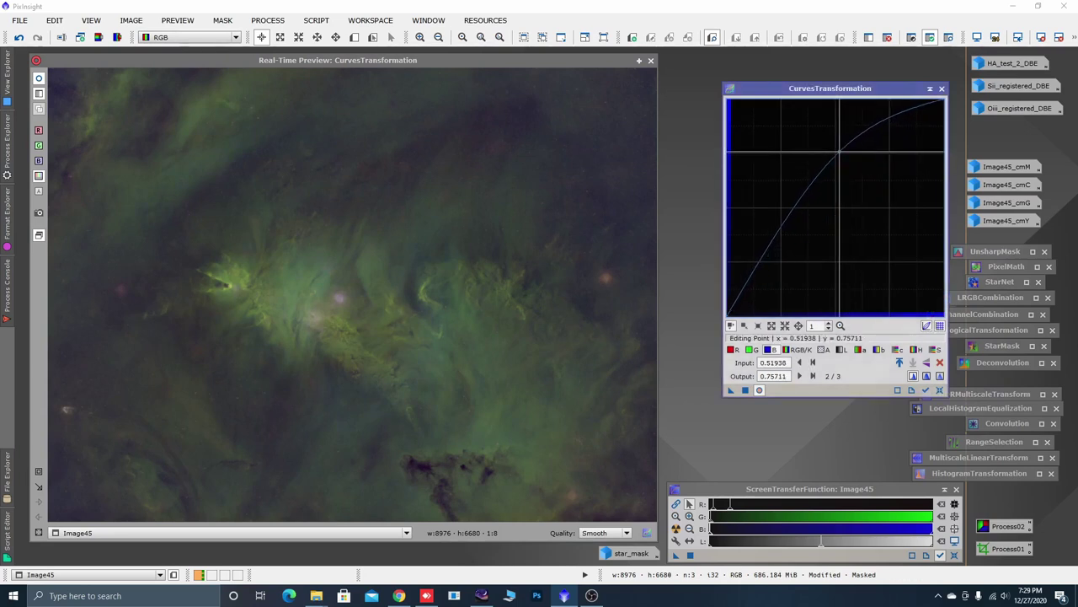
Pull the green curve down in the upper midtones and lower the red curve very slightly
{"action": "left_click", "coordinate": [749, 349]}
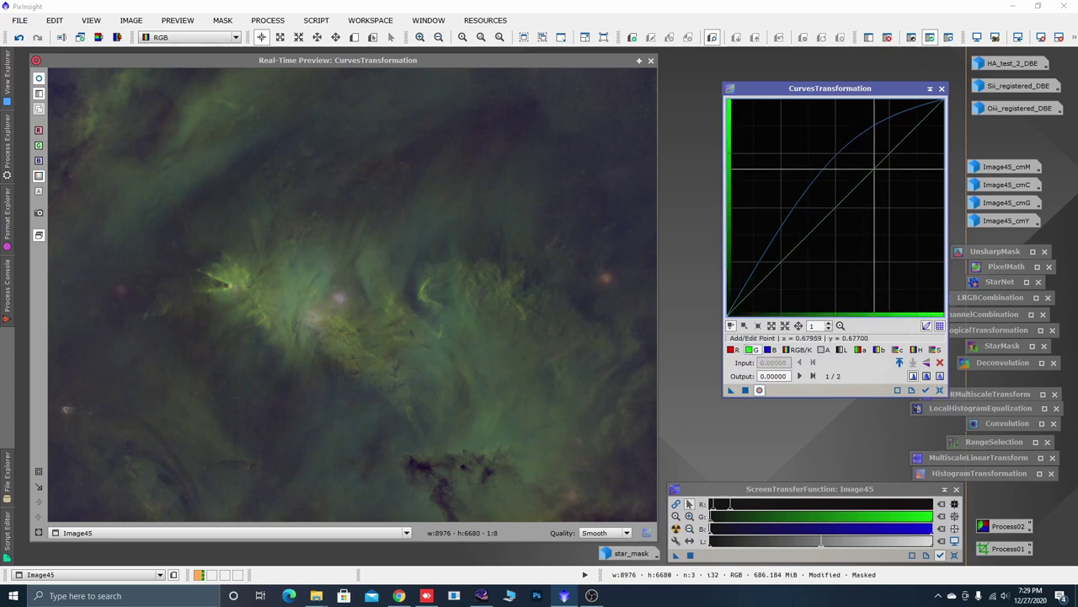
{"action": "mouse_move", "coordinate": [876, 169]}
{"action": "left_mouse_down"}
{"action": "mouse_move", "coordinate": [883, 176]}
{"action": "mouse_move", "coordinate": [873, 174]}
{"action": "left_mouse_up"}
{"action": "left_click", "coordinate": [731, 349]}
{"action": "left_click", "coordinate": [870, 172]}
Raise the highlights of the combined RGB/K curve and add a shadow point at about 0.26 input, 0.28 output
{"action": "left_click", "coordinate": [796, 348]}
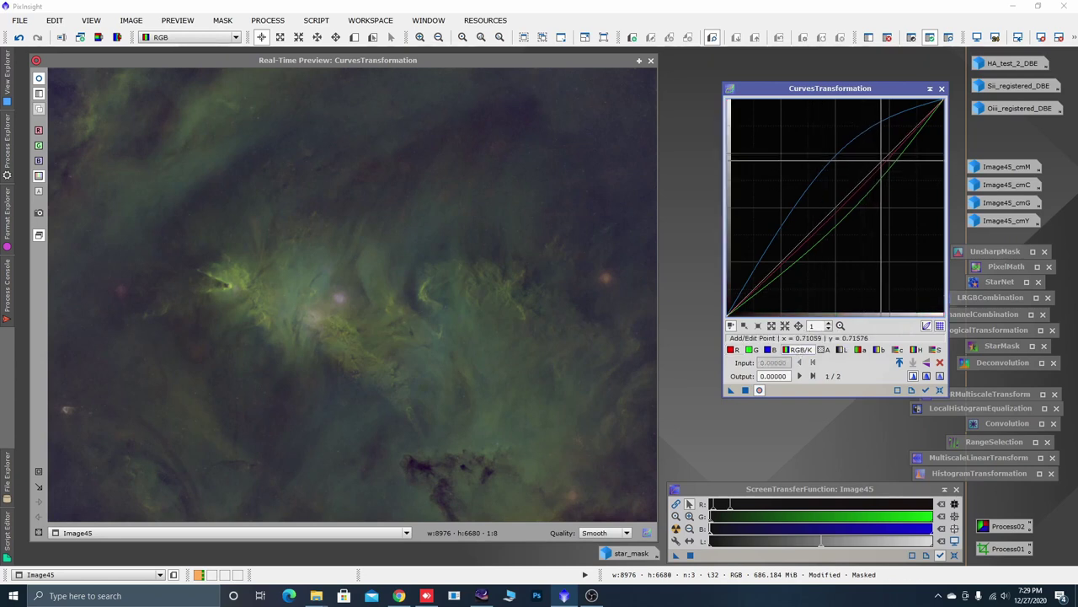
{"action": "left_click", "coordinate": [880, 154]}
{"action": "left_click_drag", "start_coordinate": [879, 154], "coordinate": [876, 151]}
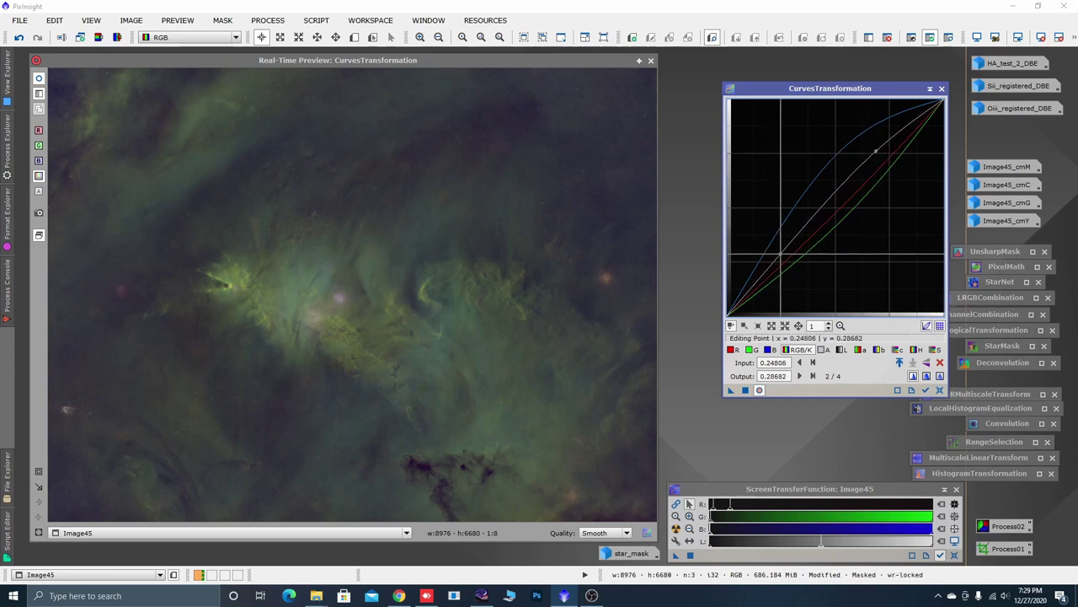
{"action": "left_click", "coordinate": [783, 254]}
{"action": "left_click_drag", "start_coordinate": [783, 254], "coordinate": [784, 254]}
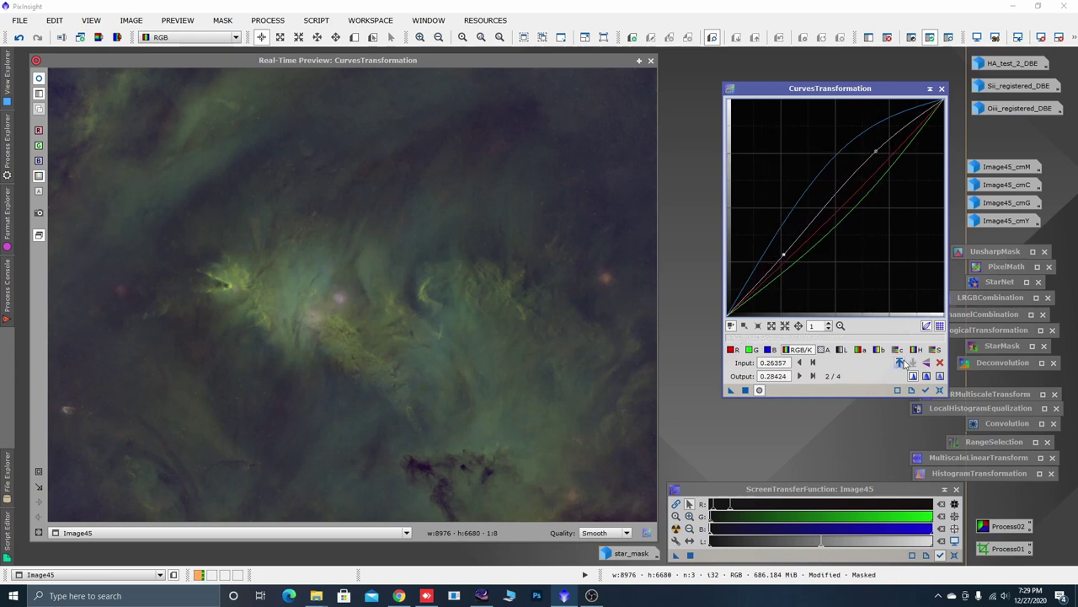
Lower the CIE b* curve to about 0.63 output at 0.67 input to shift the masked colours towards blue
{"action": "left_click", "coordinate": [878, 349]}
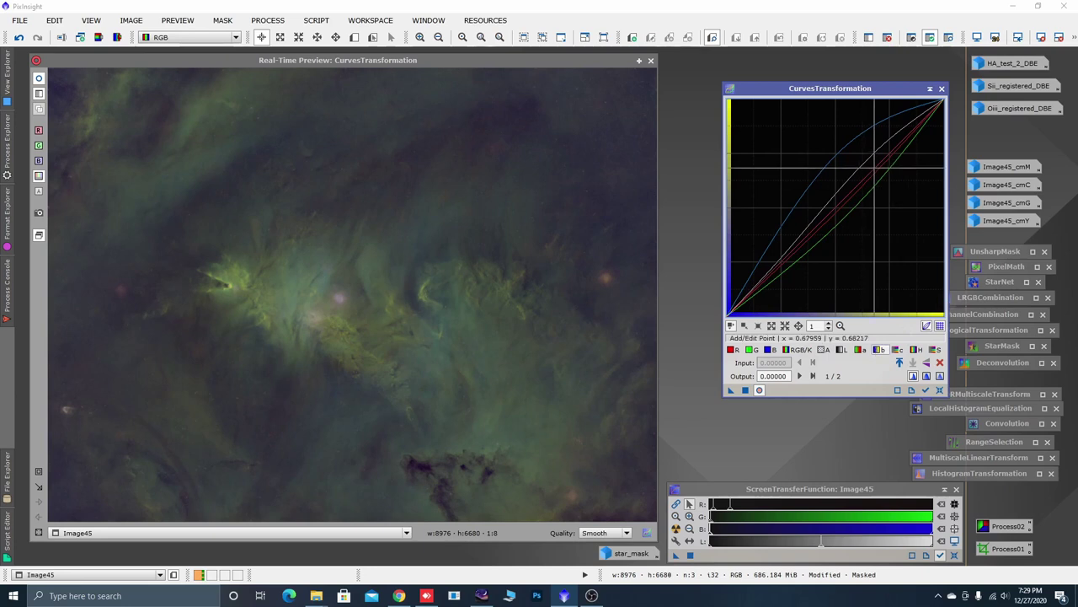
{"action": "left_click", "coordinate": [871, 177]}
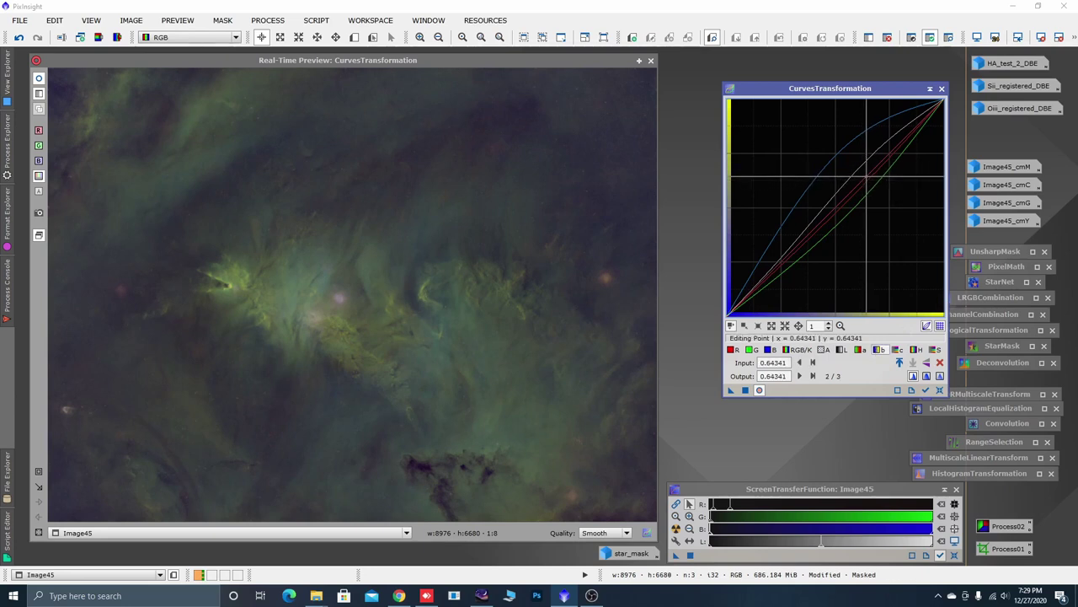
{"action": "left_click_drag", "start_coordinate": [872, 178], "coordinate": [874, 180]}
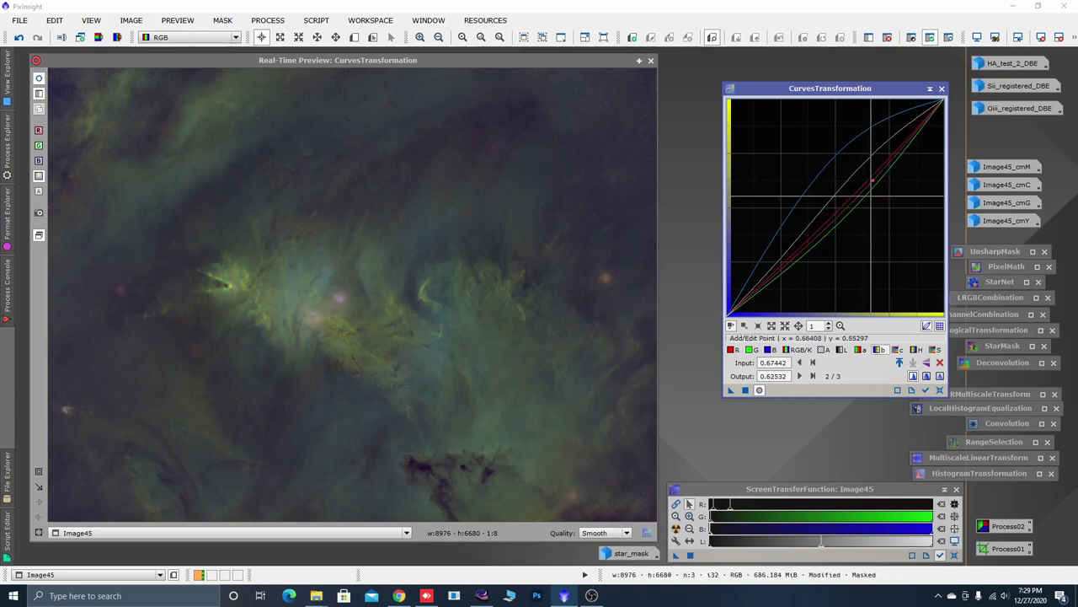
Apply the curves to the cyan-masked image, then reset CurvesTransformation and close its preview
{"action": "left_click", "coordinate": [746, 390]}
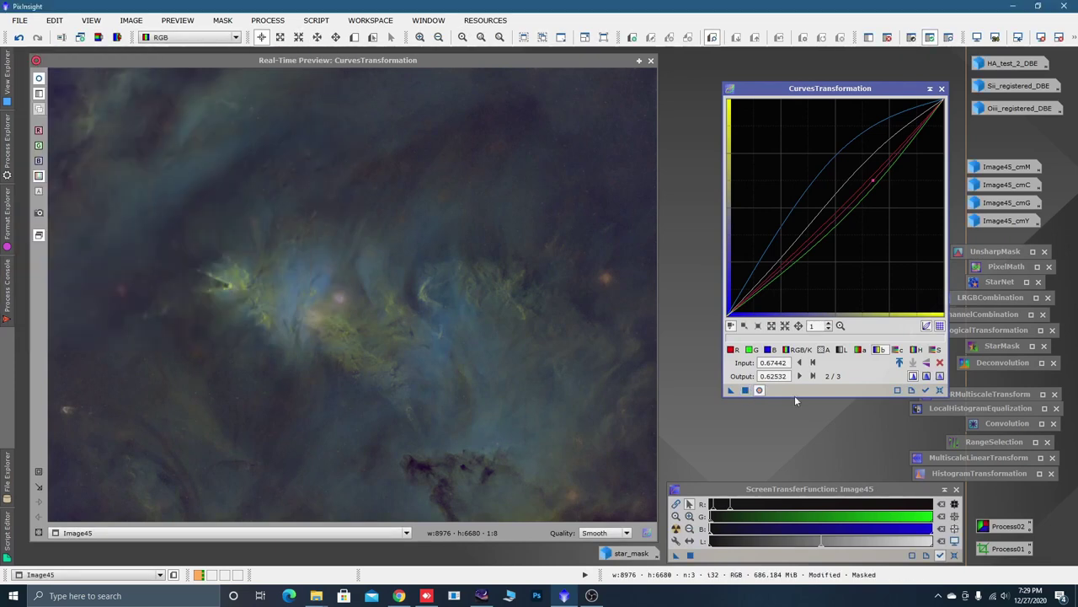
{"action": "left_click", "coordinate": [941, 390]}
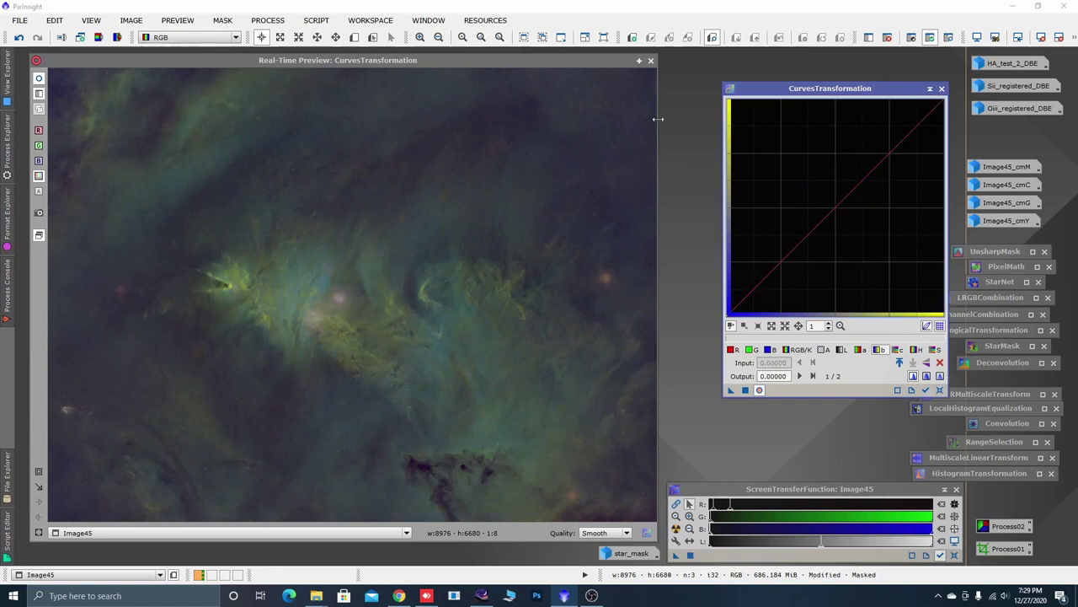
{"action": "left_click", "coordinate": [651, 63]}
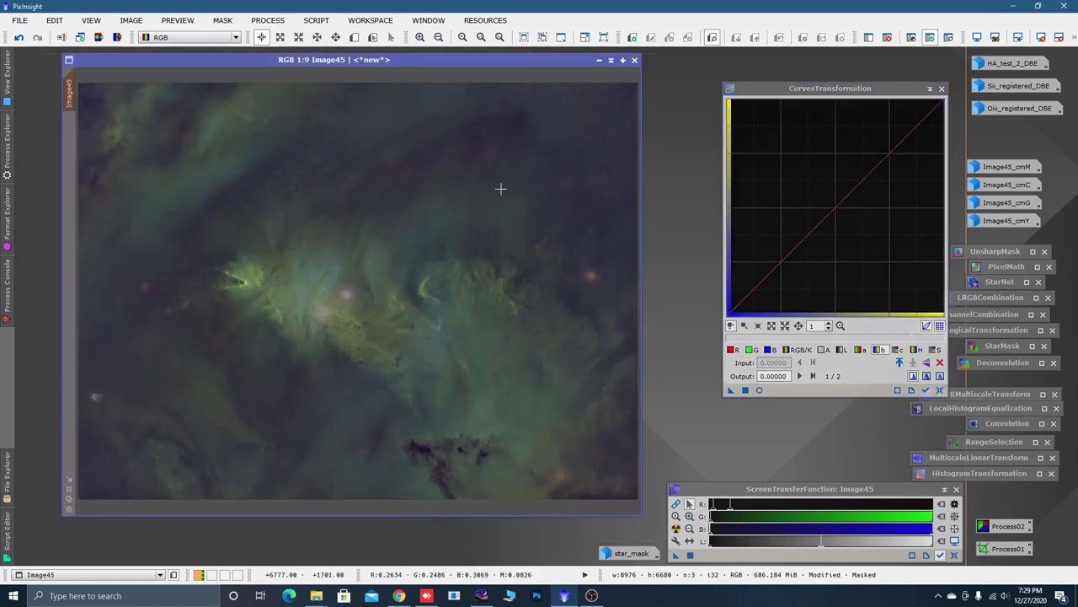
Invert the cyan mask on the starless RGB image
{"action": "right_click", "coordinate": [373, 216]}
{"action": "mouse_move", "coordinate": [426, 345]}
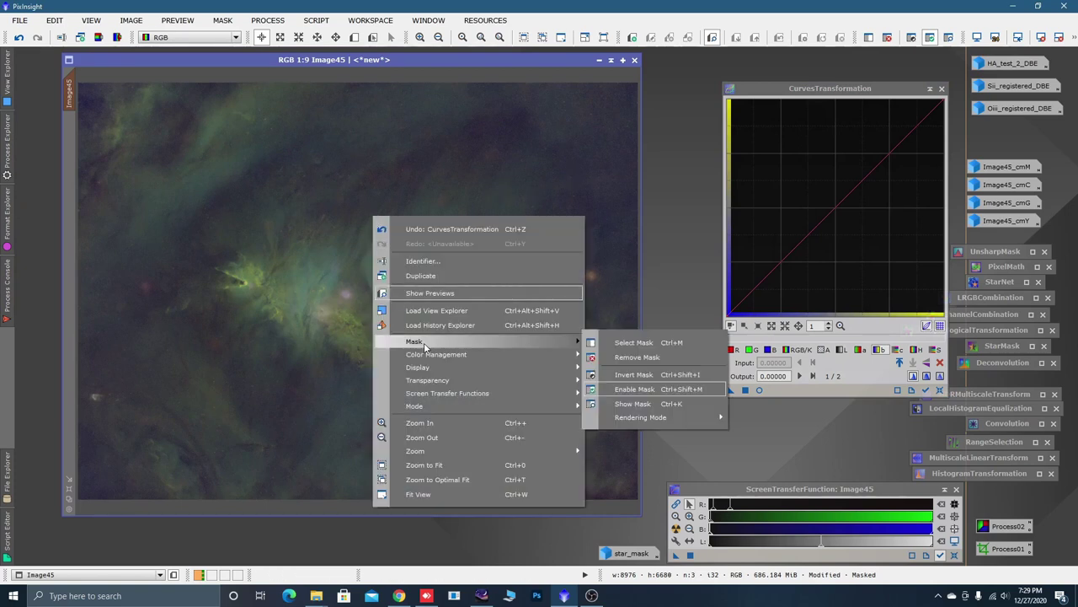
{"action": "left_click", "coordinate": [634, 374]}
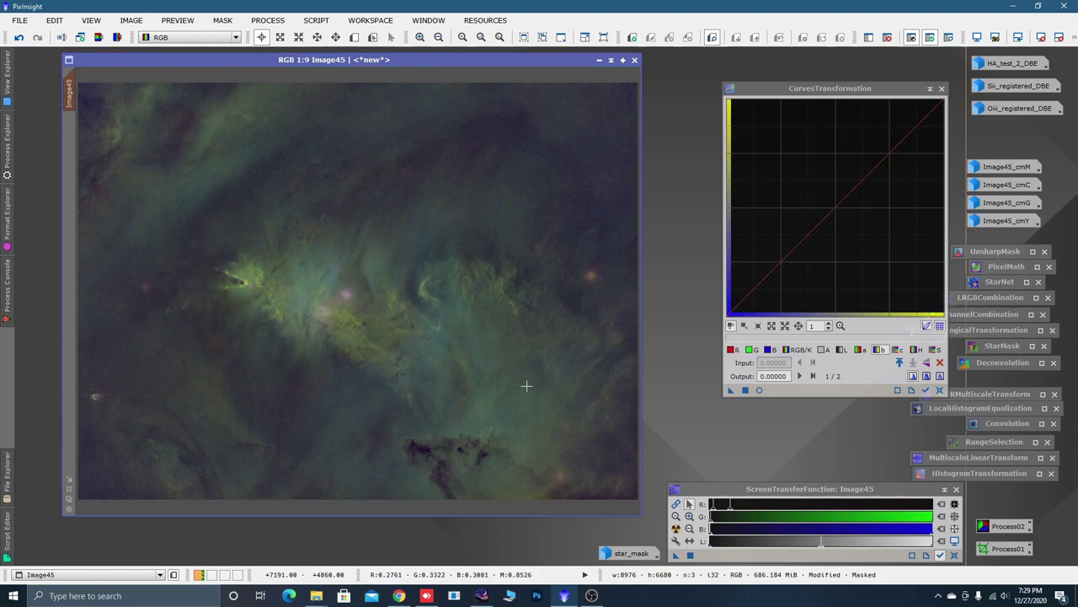
With a real-time preview, anchor the RGB/K curve at its midpoint and about 0.75, and lower the shadows to 0.22 output at 0.26 input
{"action": "left_click", "coordinate": [758, 391]}
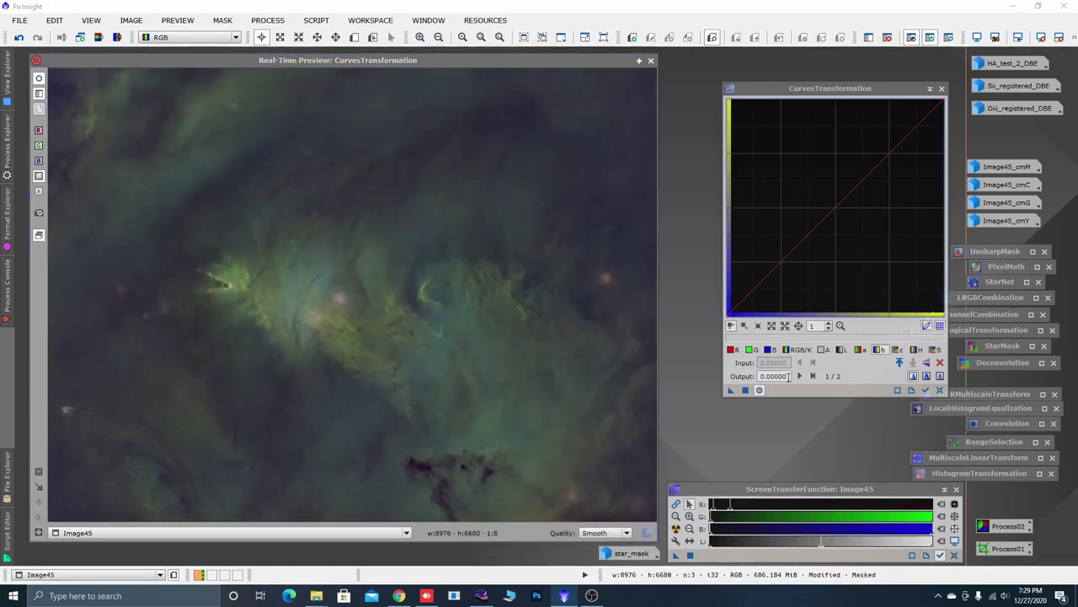
{"action": "left_click", "coordinate": [800, 355]}
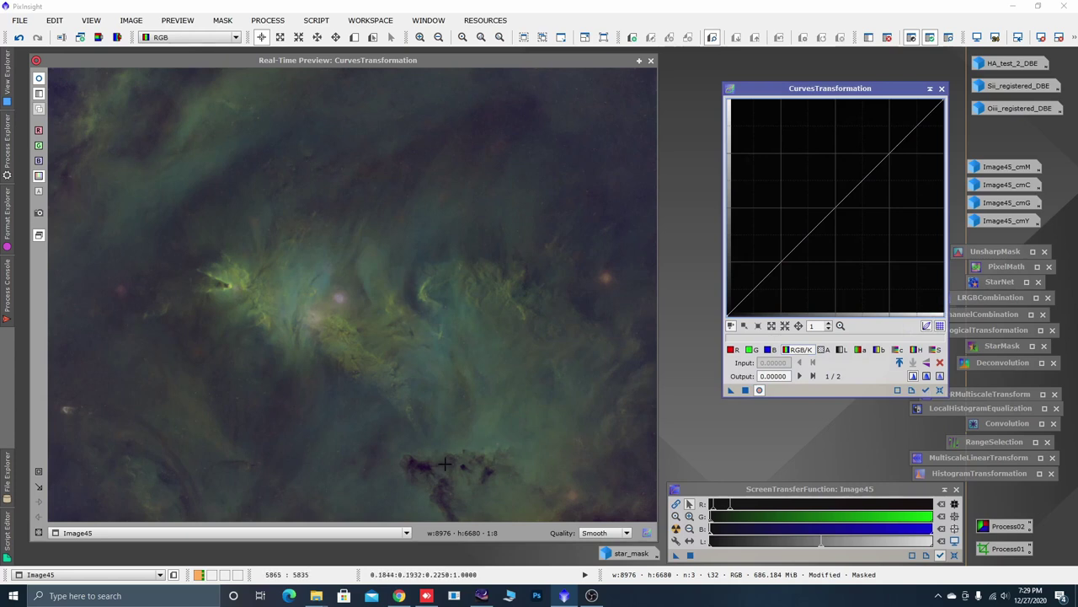
{"action": "left_click_drag", "start_coordinate": [426, 466], "coordinate": [433, 454]}
{"action": "mouse_move", "coordinate": [593, 244]}
{"action": "left_mouse_down"}
{"action": "mouse_move", "coordinate": [606, 220]}
{"action": "mouse_move", "coordinate": [582, 240]}
{"action": "left_mouse_up"}
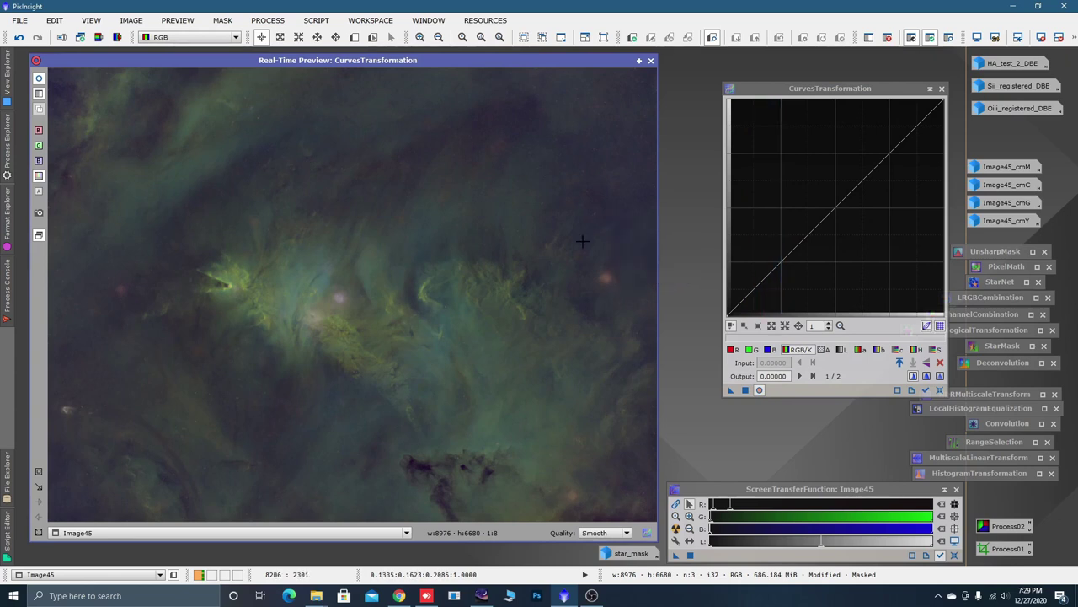
{"action": "left_click_drag", "start_coordinate": [271, 447], "coordinate": [271, 449]}
{"action": "left_click_drag", "start_coordinate": [525, 111], "coordinate": [526, 112]}
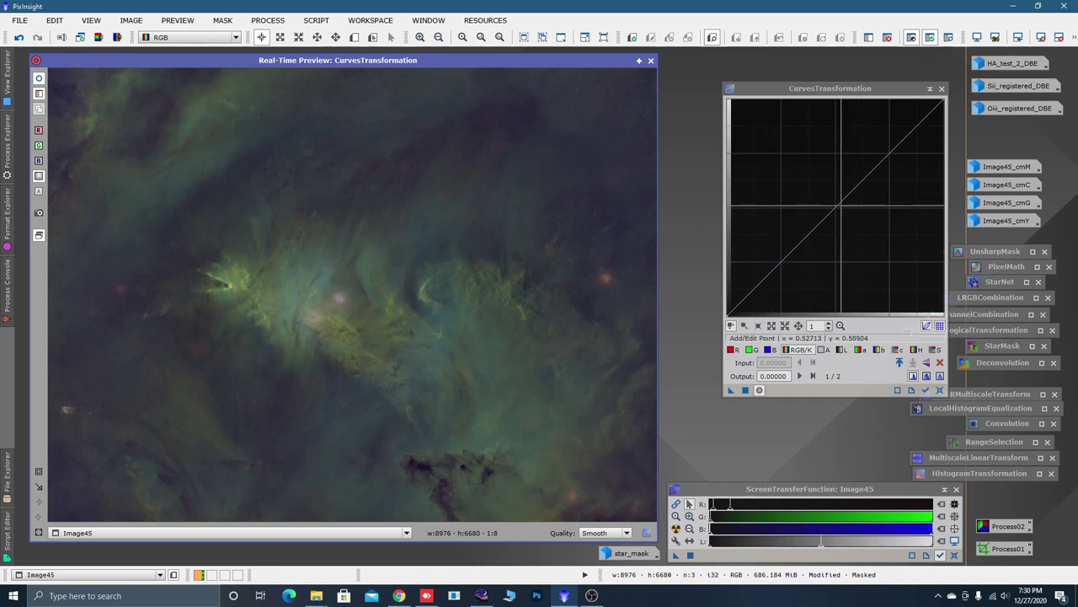
{"action": "left_click", "coordinate": [835, 206]}
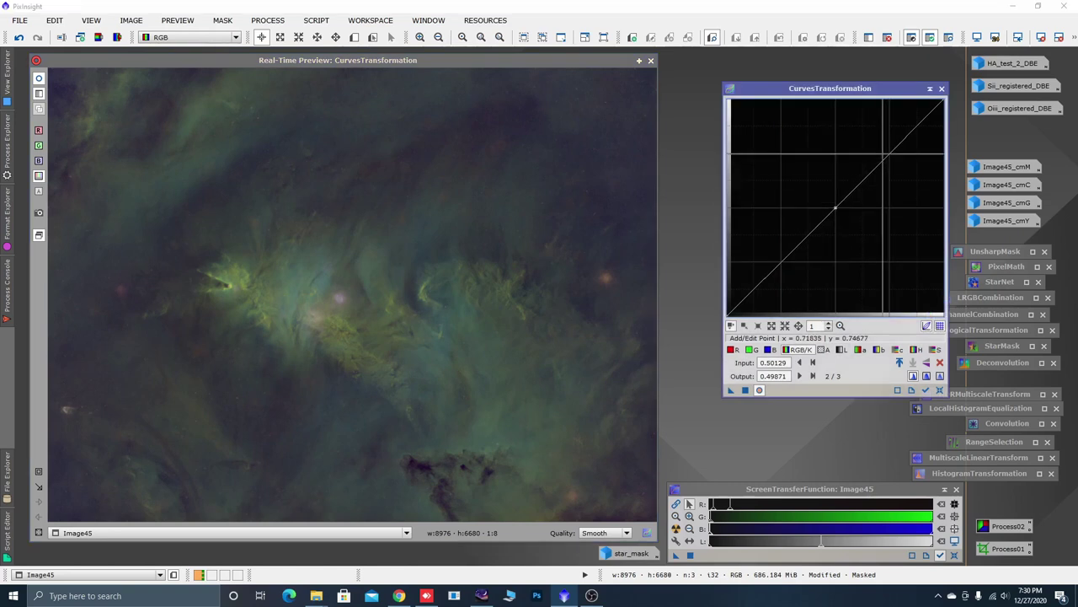
{"action": "left_click", "coordinate": [891, 153]}
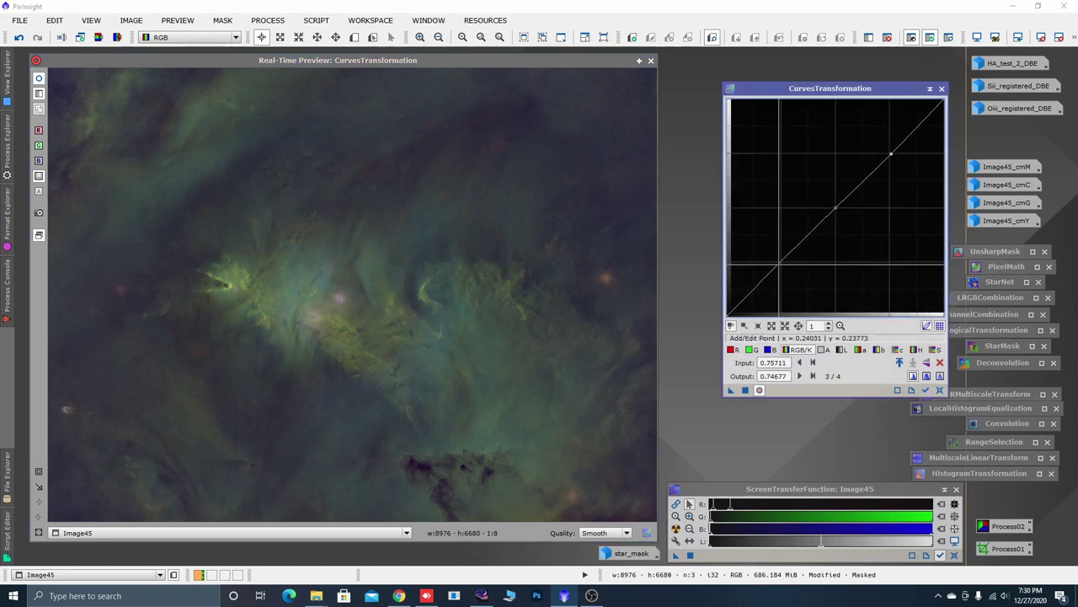
{"action": "left_click", "coordinate": [779, 264]}
{"action": "left_click_drag", "start_coordinate": [779, 264], "coordinate": [785, 268]}
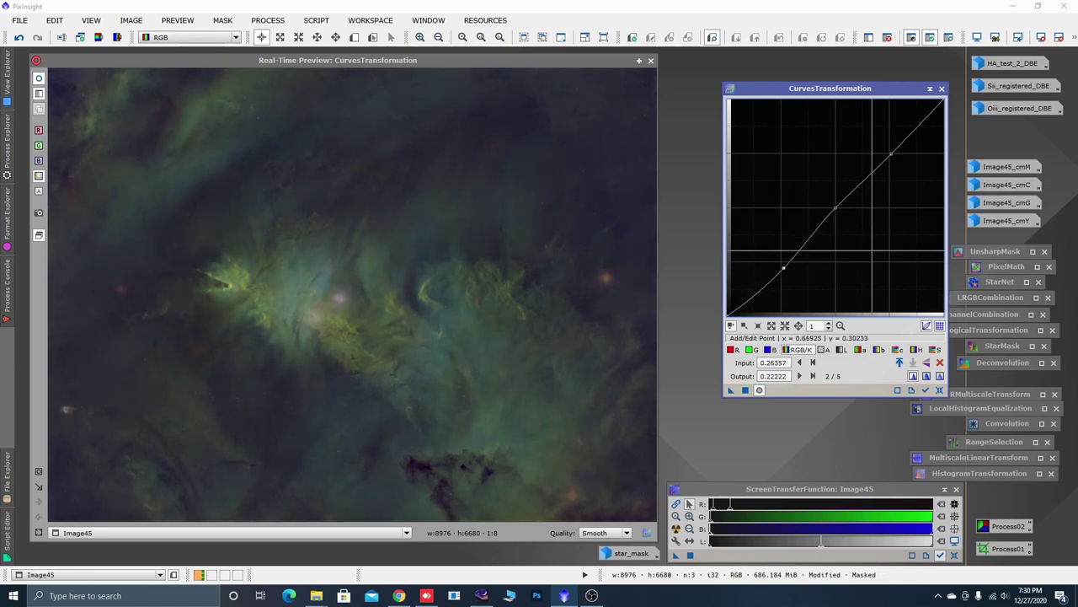
Apply the shadow-darkening curve through the inverted mask, then reset CurvesTransformation and close its preview
{"action": "left_click", "coordinate": [745, 390]}
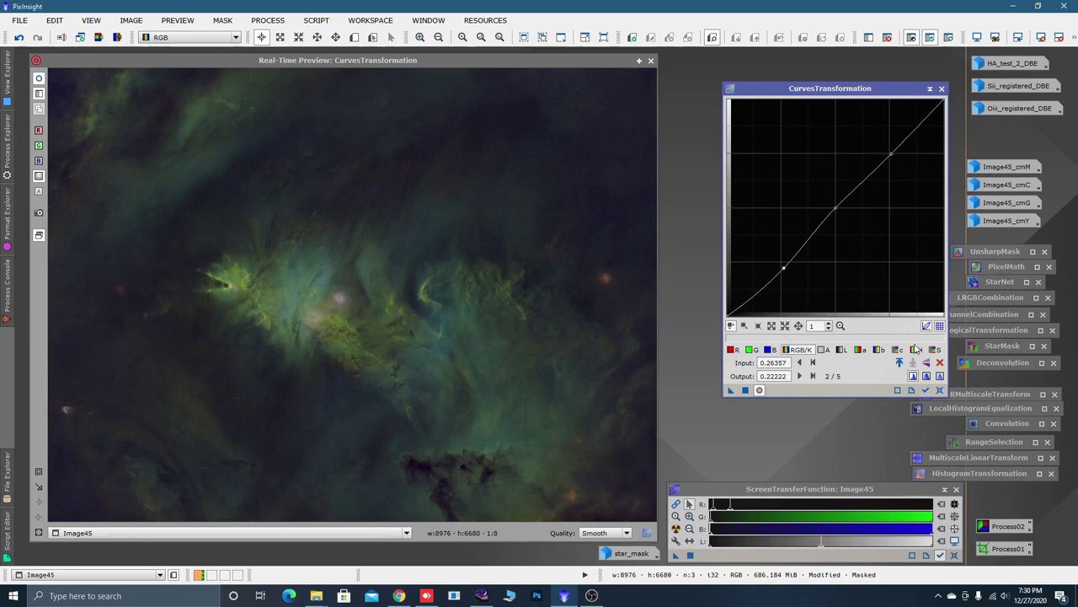
{"action": "left_click", "coordinate": [939, 390]}
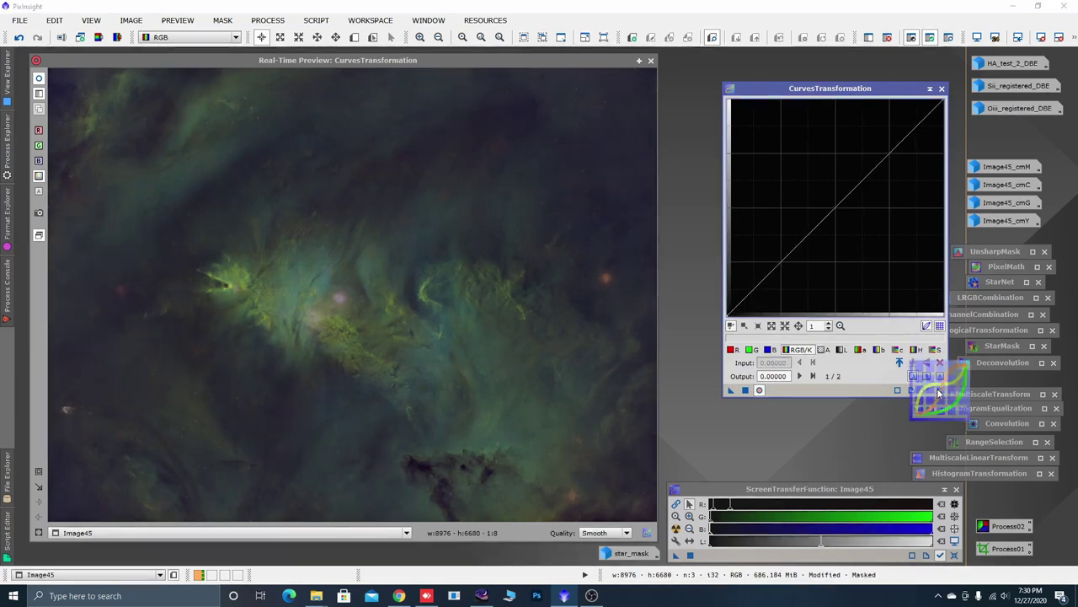
{"action": "left_click", "coordinate": [651, 61]}
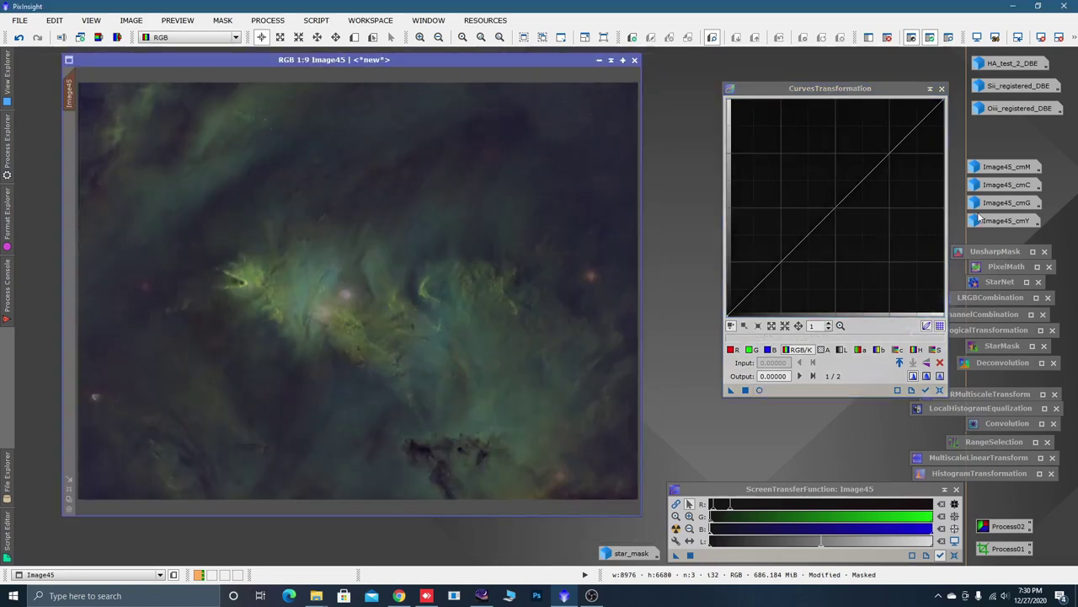
Restore the green mask, apply it as a mask to the starless RGB image and minimize it again
{"action": "double_click", "coordinate": [1003, 203]}
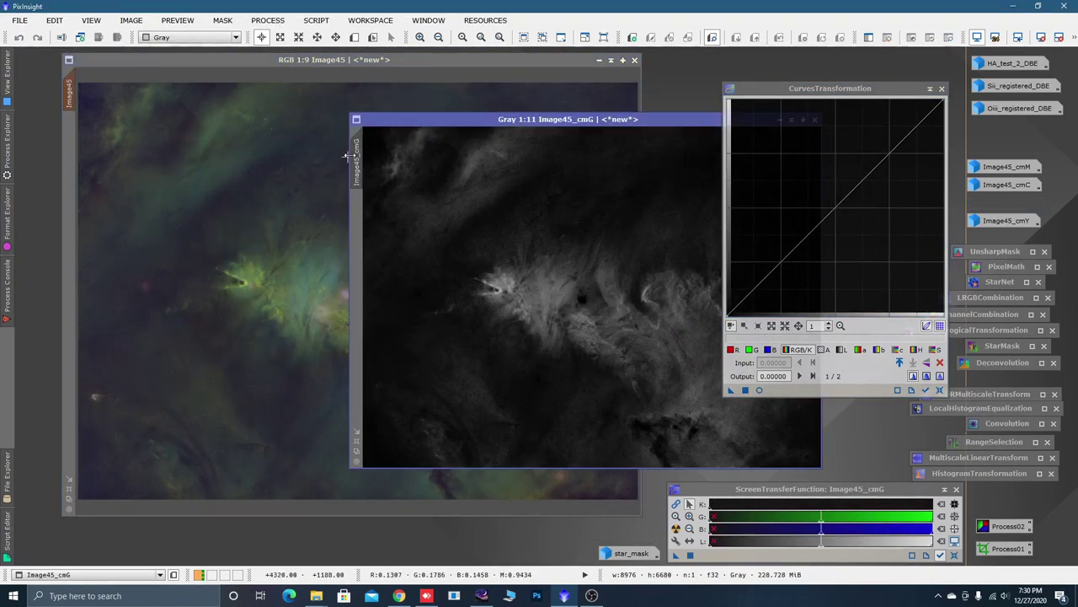
{"action": "left_click_drag", "start_coordinate": [340, 155], "coordinate": [72, 150]}
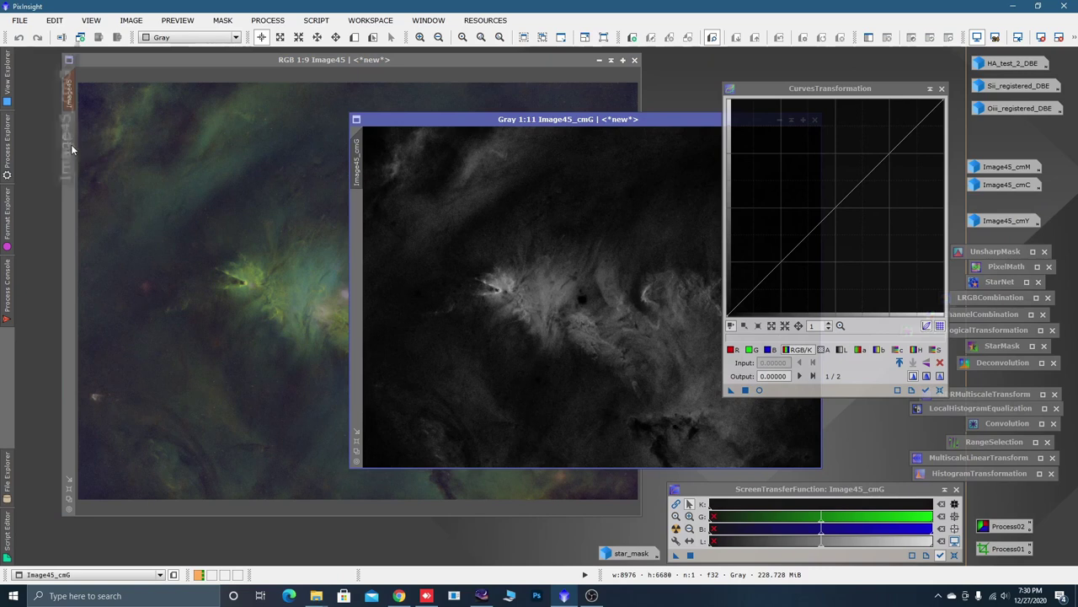
{"action": "left_click_drag", "start_coordinate": [659, 120], "coordinate": [509, 121]}
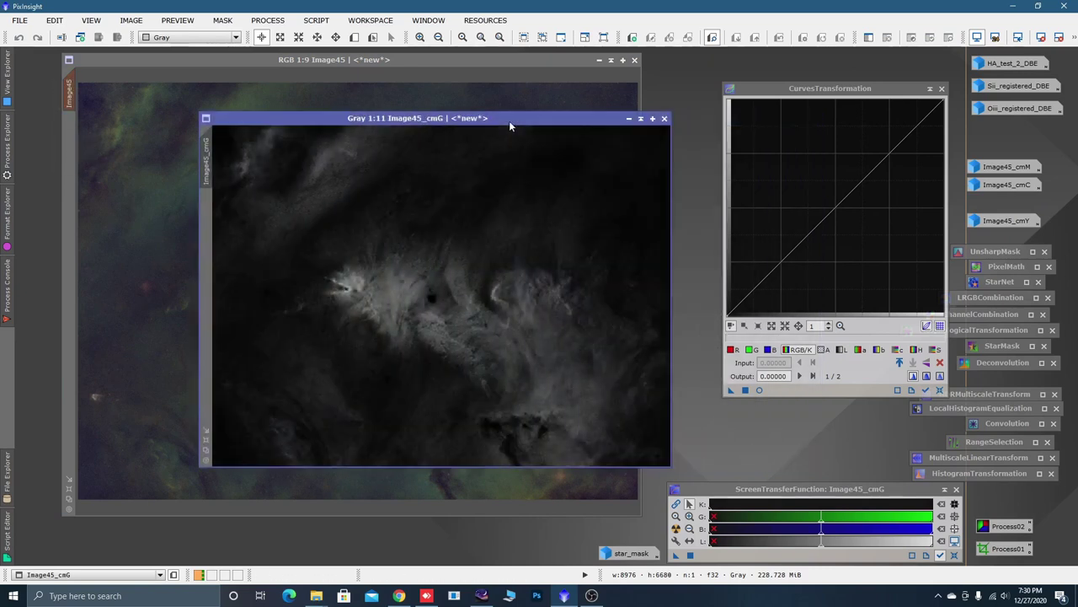
{"action": "left_click", "coordinate": [627, 119]}
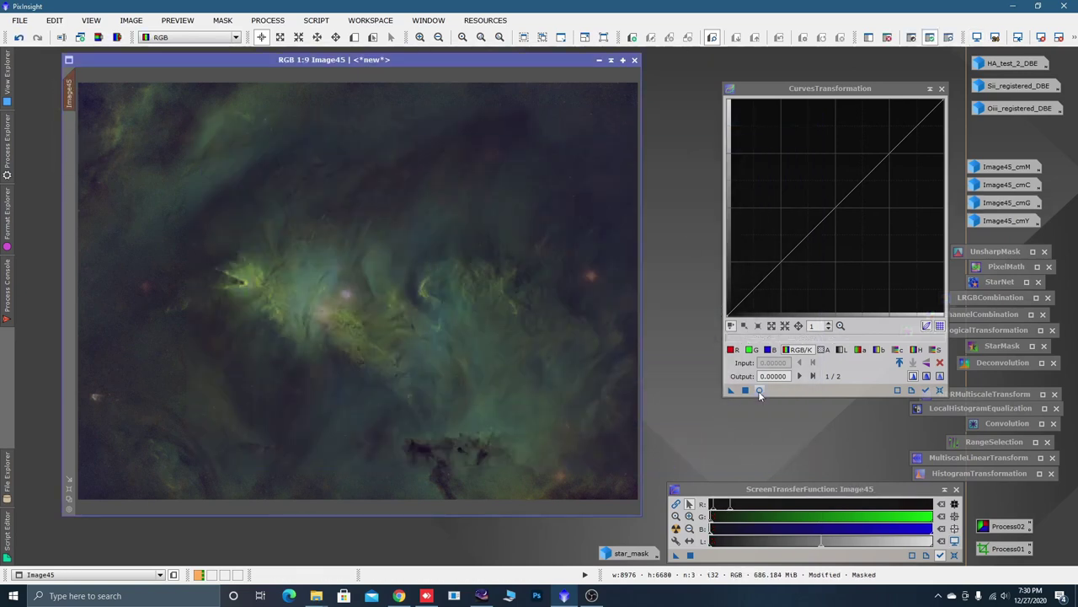
Start a real-time curves preview and raise the red curve to about 0.83 output at 0.57 input
{"action": "left_click", "coordinate": [759, 391]}
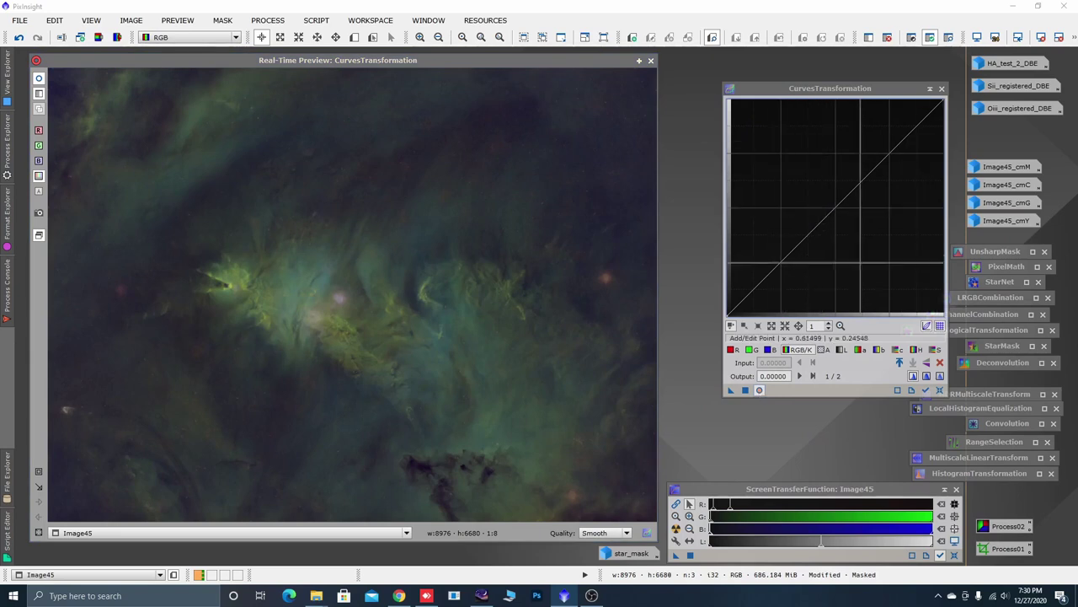
{"action": "left_click", "coordinate": [735, 351]}
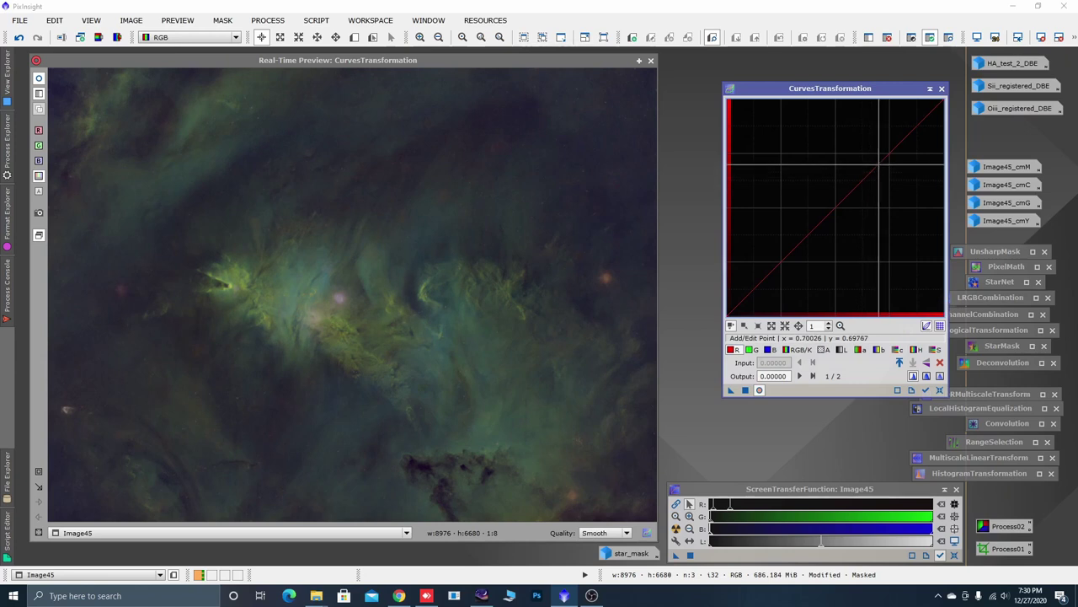
{"action": "left_click_drag", "start_coordinate": [879, 158], "coordinate": [852, 137]}
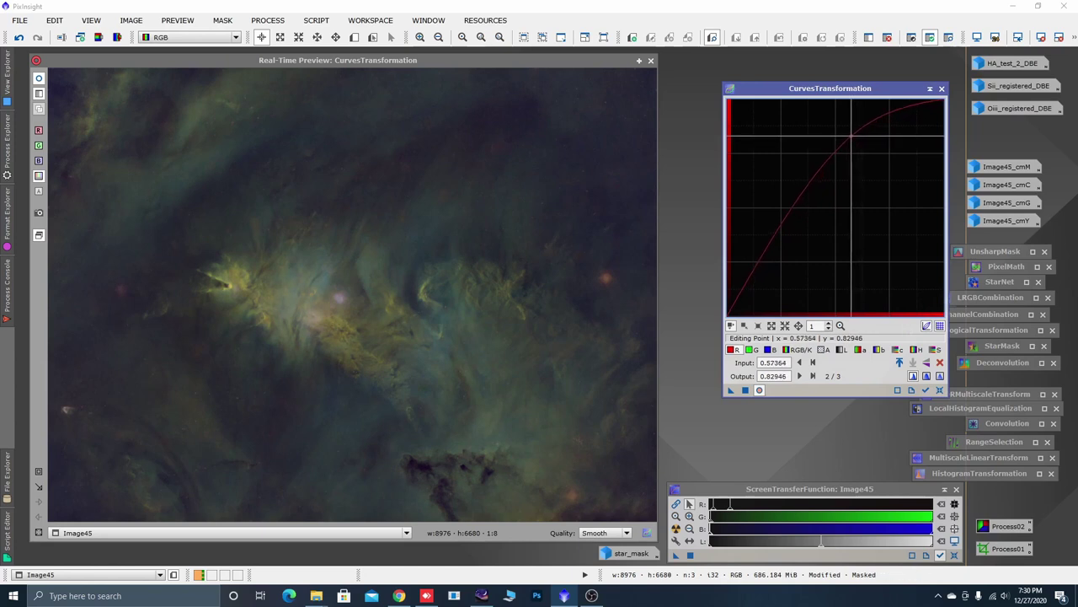
Lower the green curve to about 0.74 output at 0.78 input and the blue curve to about 0.68 at 0.75
{"action": "left_click", "coordinate": [751, 349]}
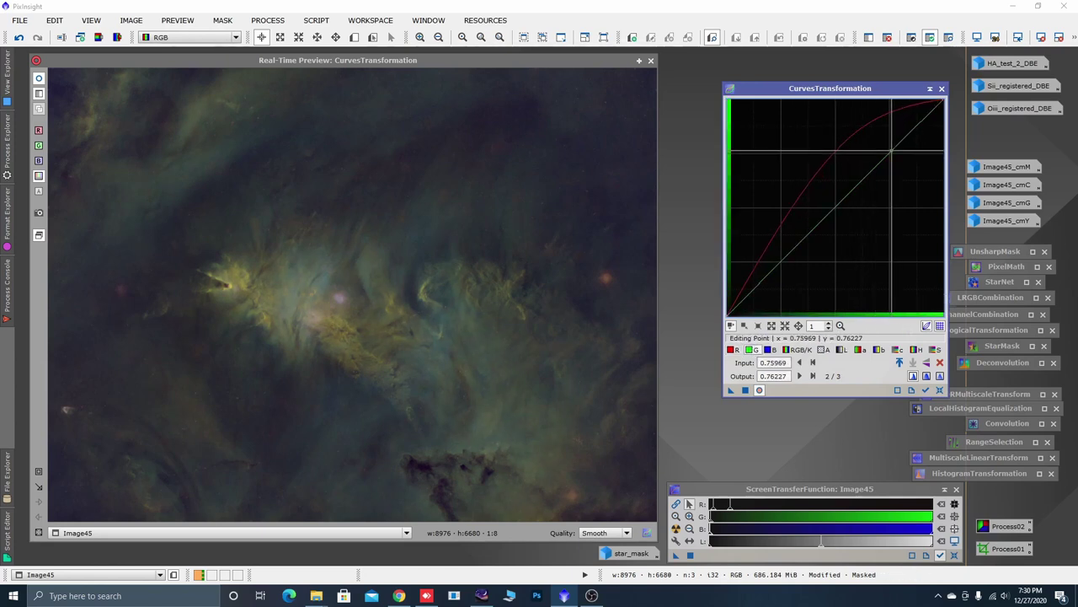
{"action": "left_click_drag", "start_coordinate": [891, 152], "coordinate": [896, 156]}
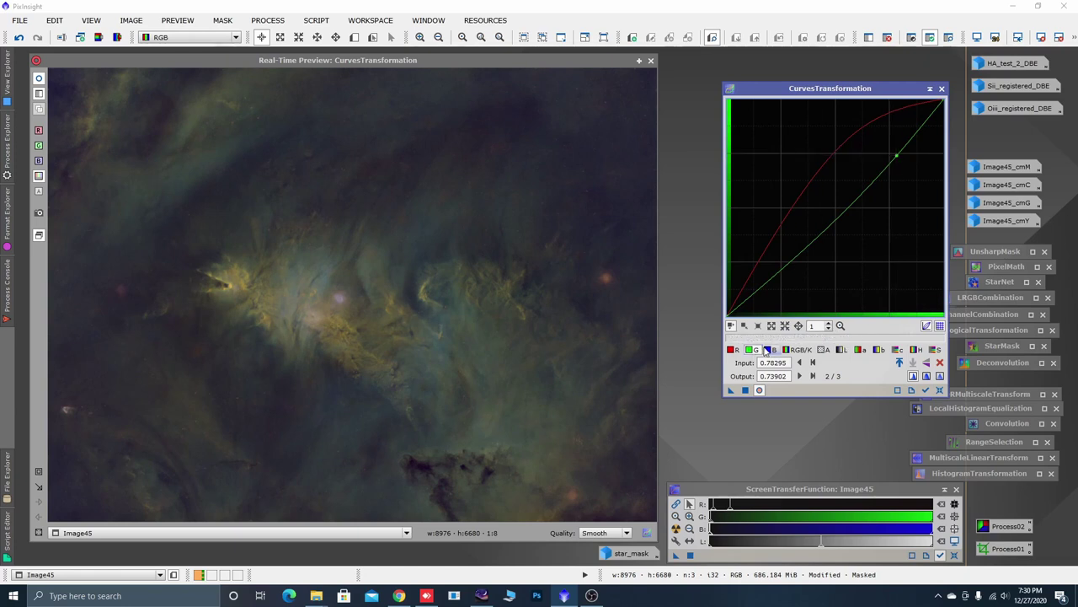
{"action": "left_click", "coordinate": [767, 349]}
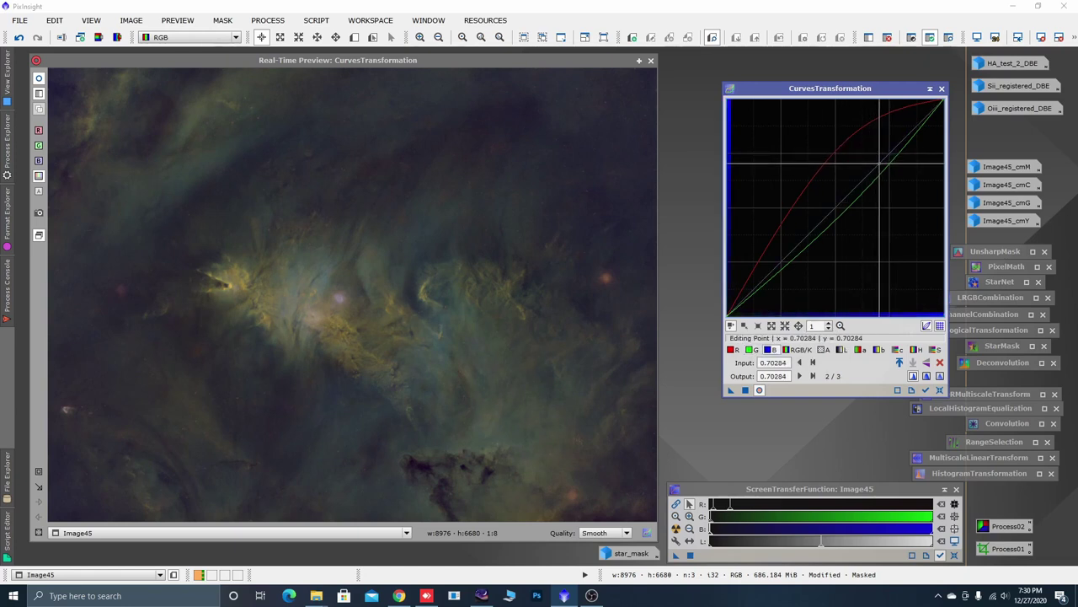
{"action": "left_click_drag", "start_coordinate": [880, 161], "coordinate": [888, 168]}
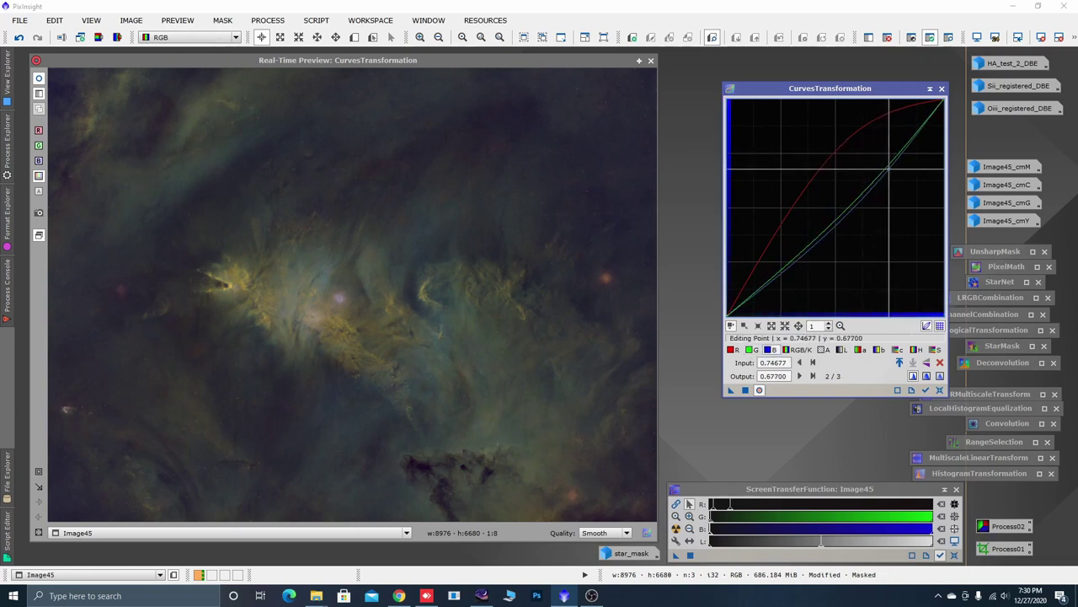
Raise the RGB/K curve to about 0.82 output at 0.72 input, and add a shadow point at about 0.31 output, 0.27 input
{"action": "left_click", "coordinate": [800, 349]}
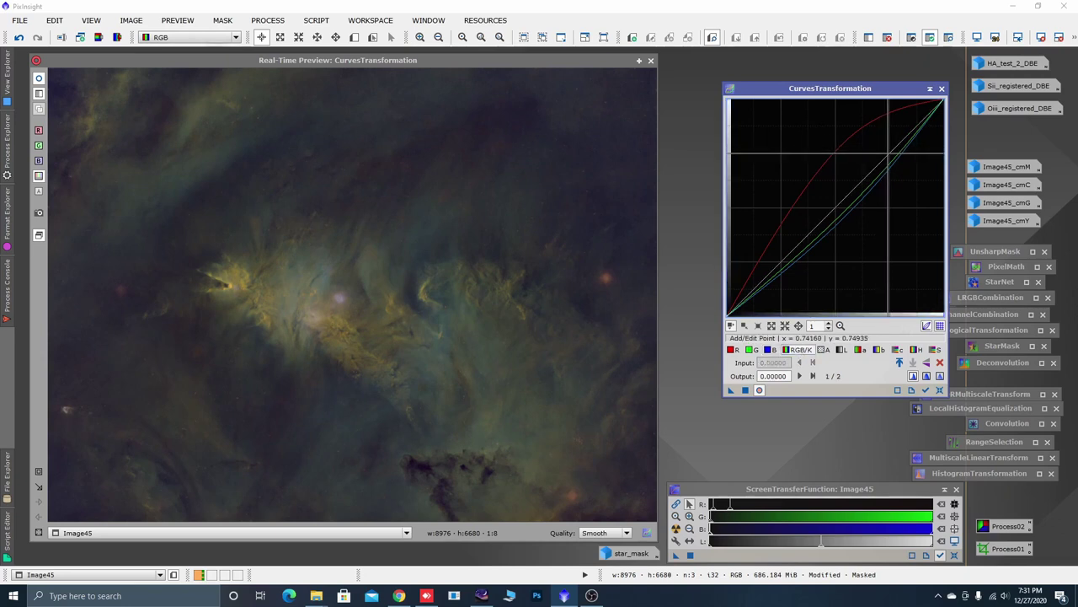
{"action": "left_click", "coordinate": [887, 145]}
{"action": "left_click_drag", "start_coordinate": [887, 145], "coordinate": [882, 137]}
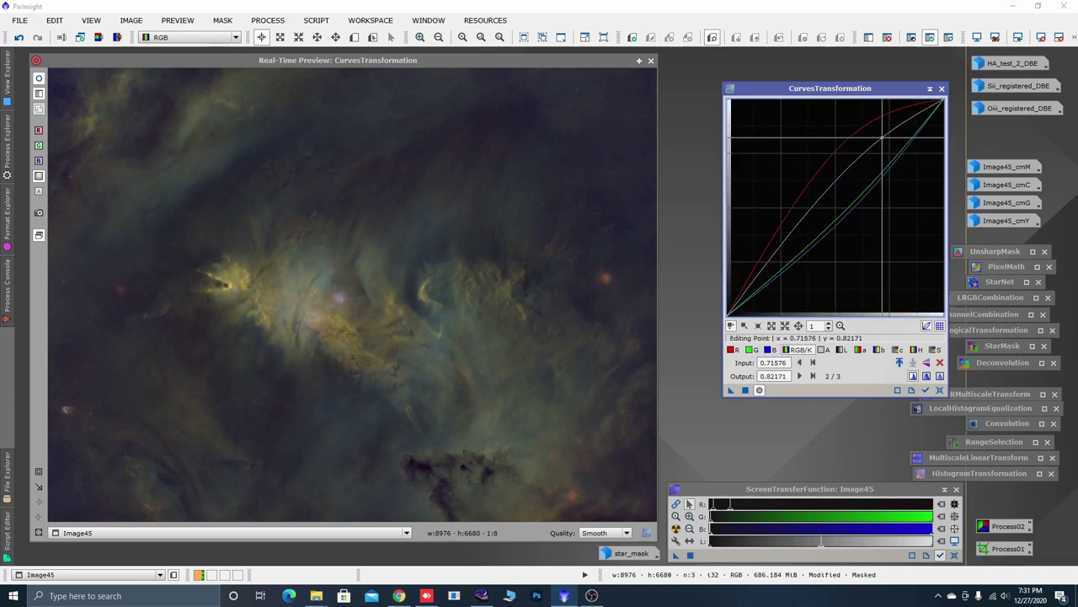
{"action": "left_click", "coordinate": [784, 249]}
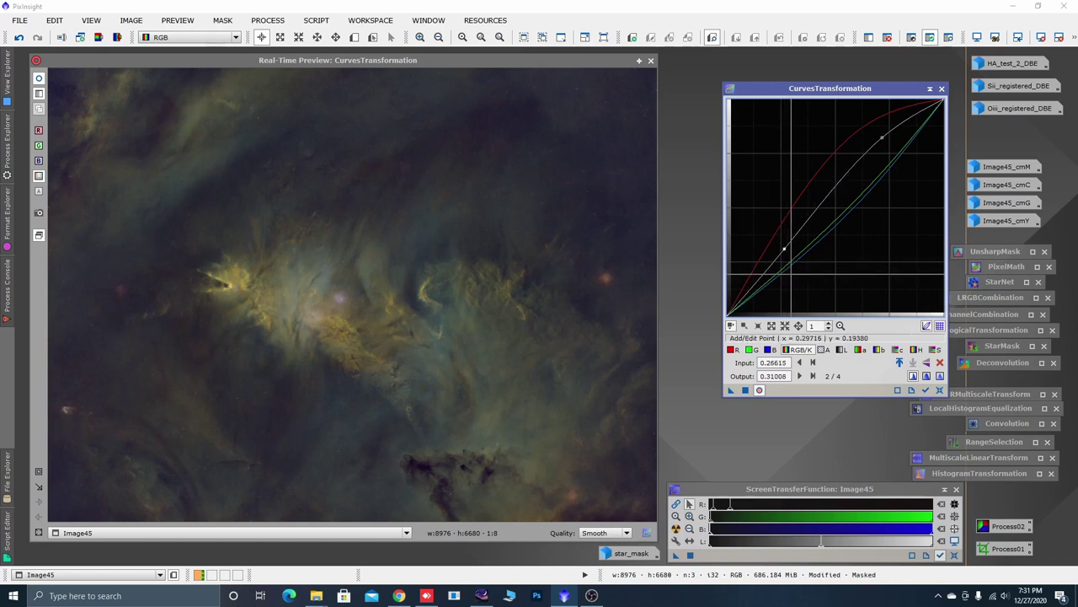
Raise the chroma (c) curve to about 0.74 output at 0.68 input and the lightness (L) curve to about 0.74 at 0.71
{"action": "left_click", "coordinate": [897, 350]}
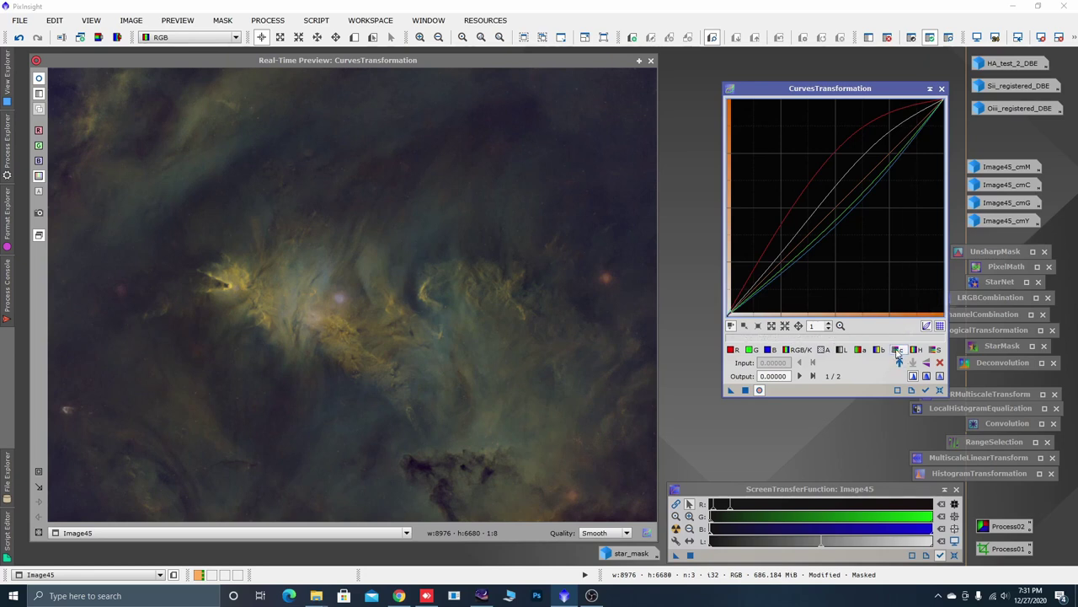
{"action": "left_click", "coordinate": [877, 160]}
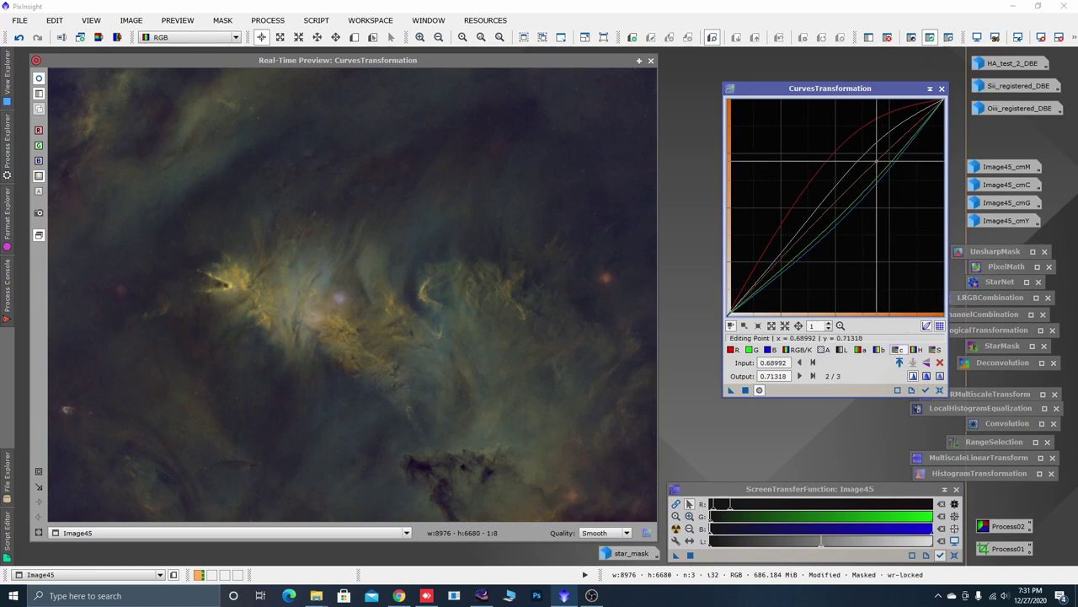
{"action": "left_click_drag", "start_coordinate": [877, 160], "coordinate": [875, 155]}
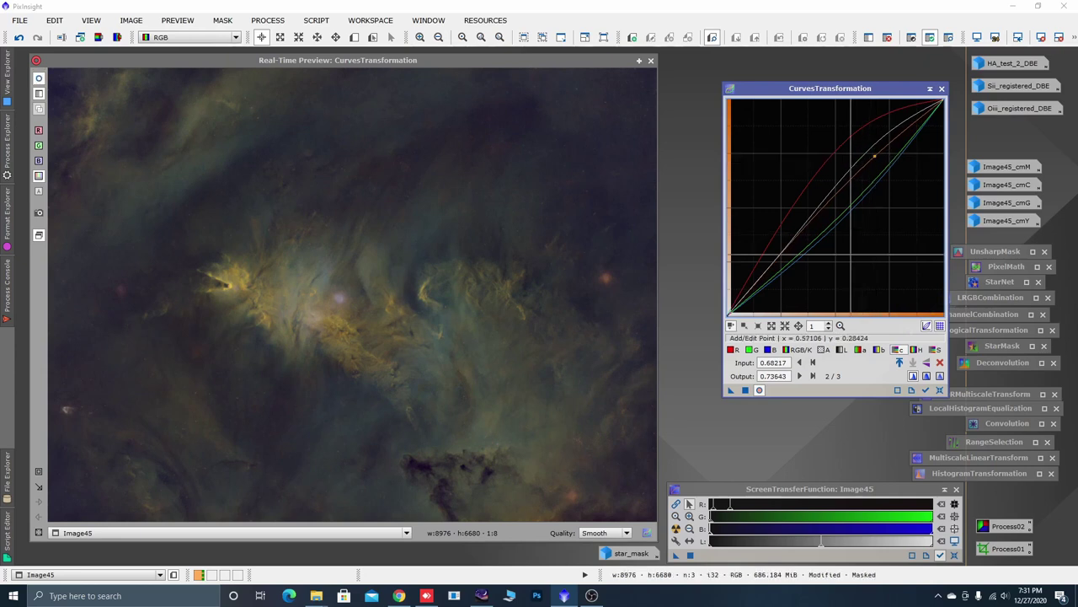
{"action": "left_click", "coordinate": [841, 349]}
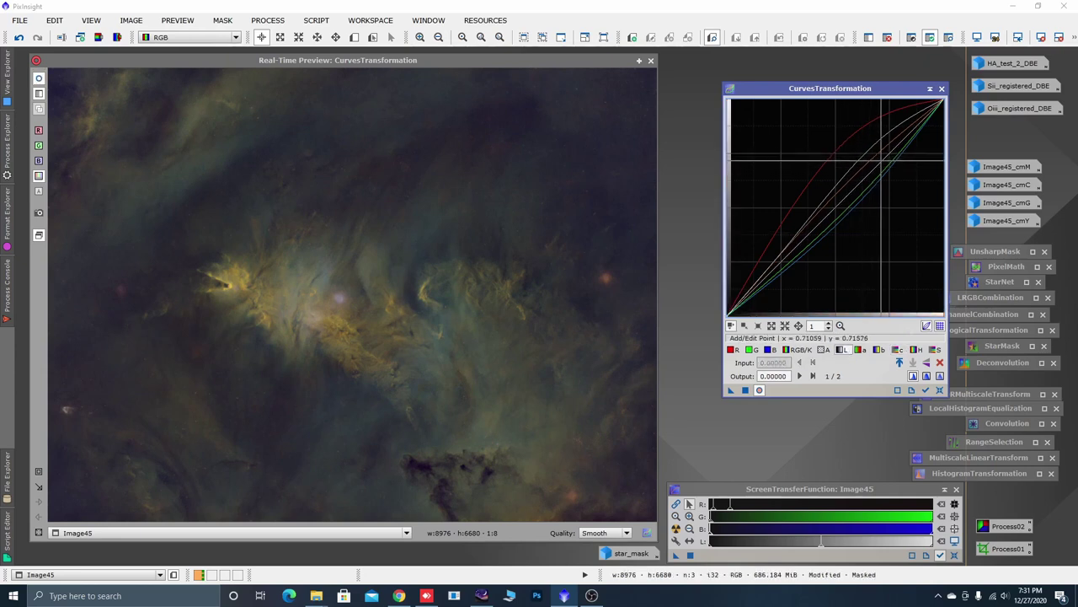
{"action": "left_click_drag", "start_coordinate": [882, 160], "coordinate": [881, 153]}
Apply the curves to the starless RGB image through the green mask, then reset CurvesTransformation and close its preview
{"action": "left_click", "coordinate": [744, 390]}
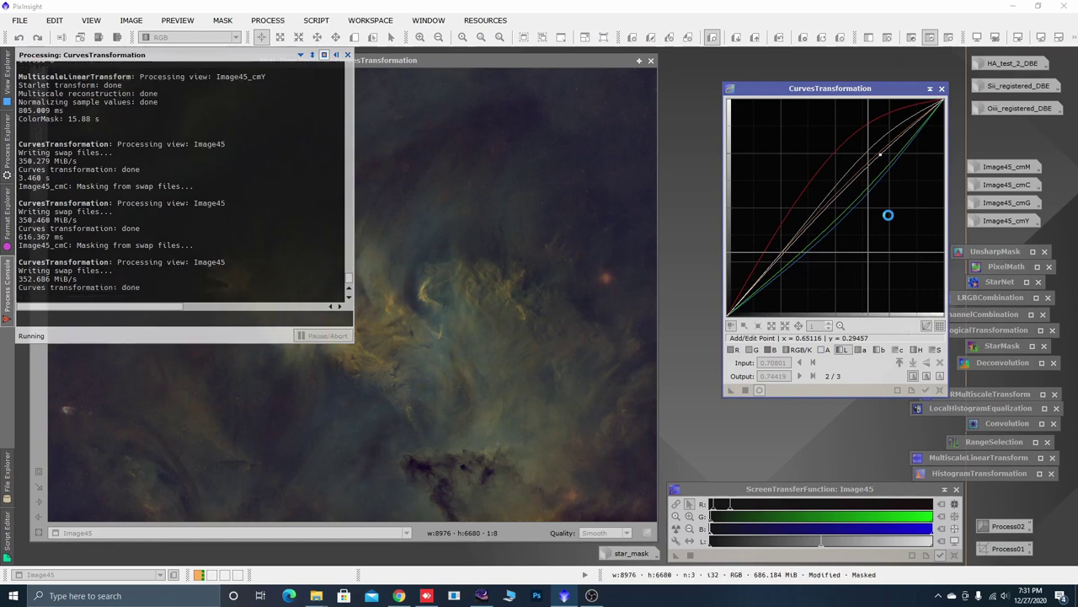
{"action": "left_click", "coordinate": [941, 390]}
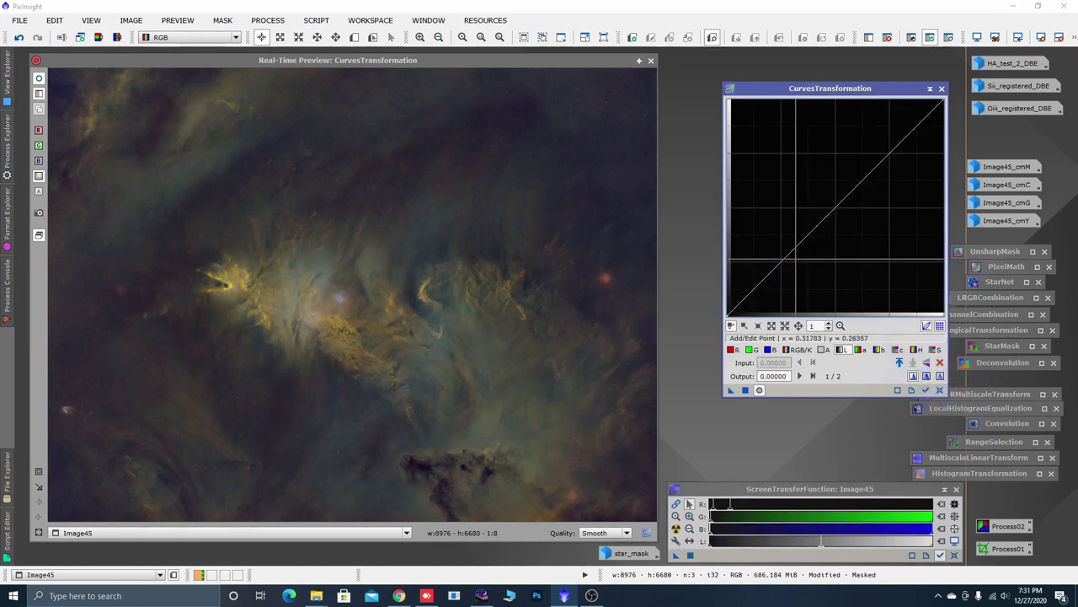
{"action": "left_click", "coordinate": [651, 61]}
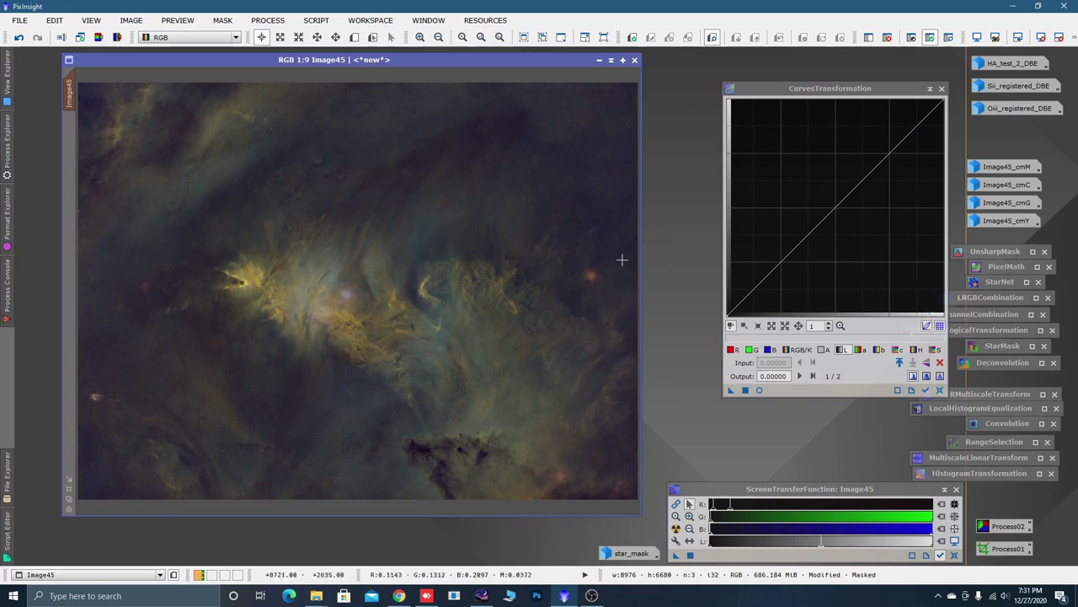
Restore the yellow mask Image45_cmY, apply it as a mask to the starless RGB image and minimize it again
{"action": "double_click", "coordinate": [1007, 221]}
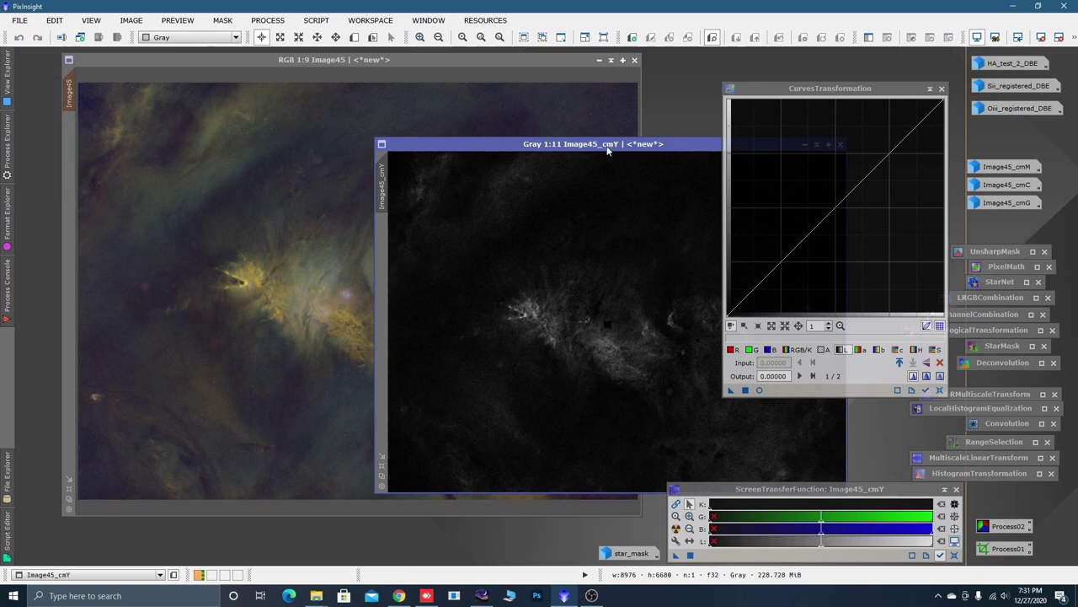
{"action": "left_click_drag", "start_coordinate": [608, 150], "coordinate": [363, 150]}
{"action": "left_click", "coordinate": [559, 145]}
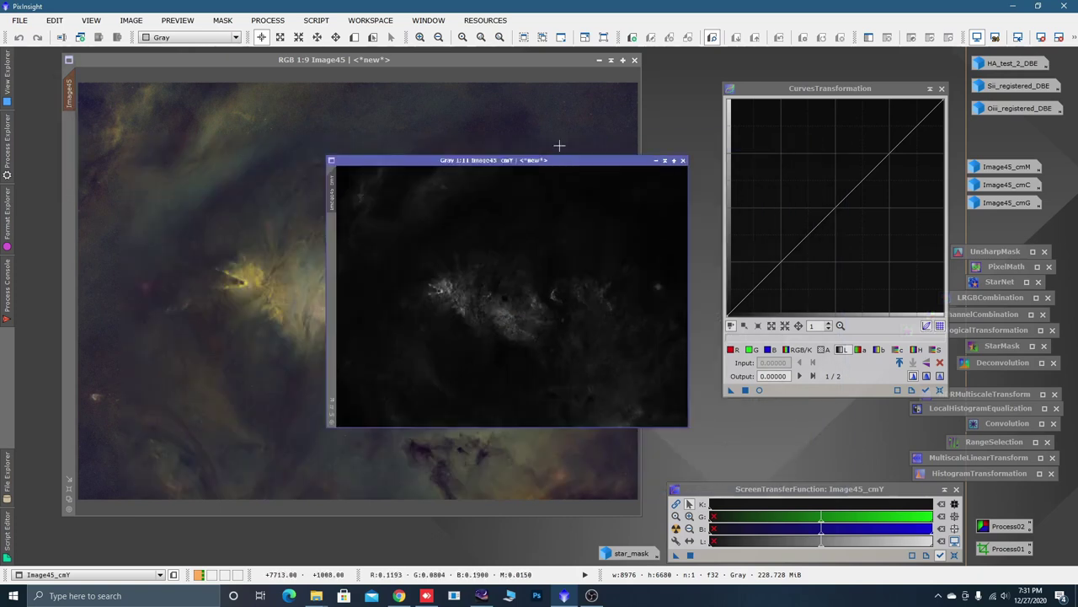
Start a real-time curves preview and raise the red curve to about 0.80 output at 0.67 input
{"action": "left_click", "coordinate": [760, 391]}
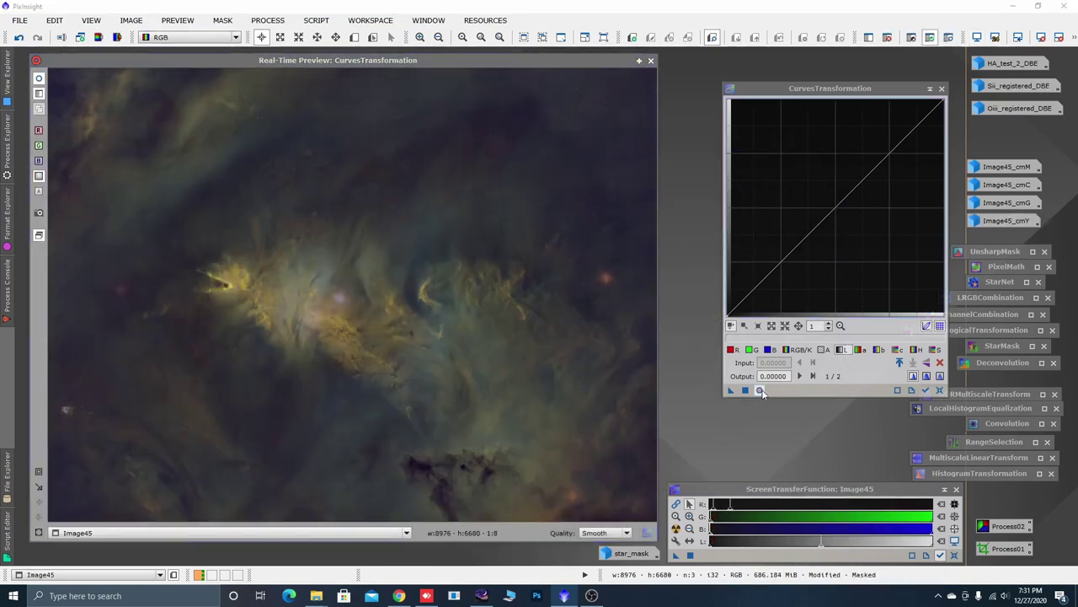
{"action": "left_click", "coordinate": [733, 349]}
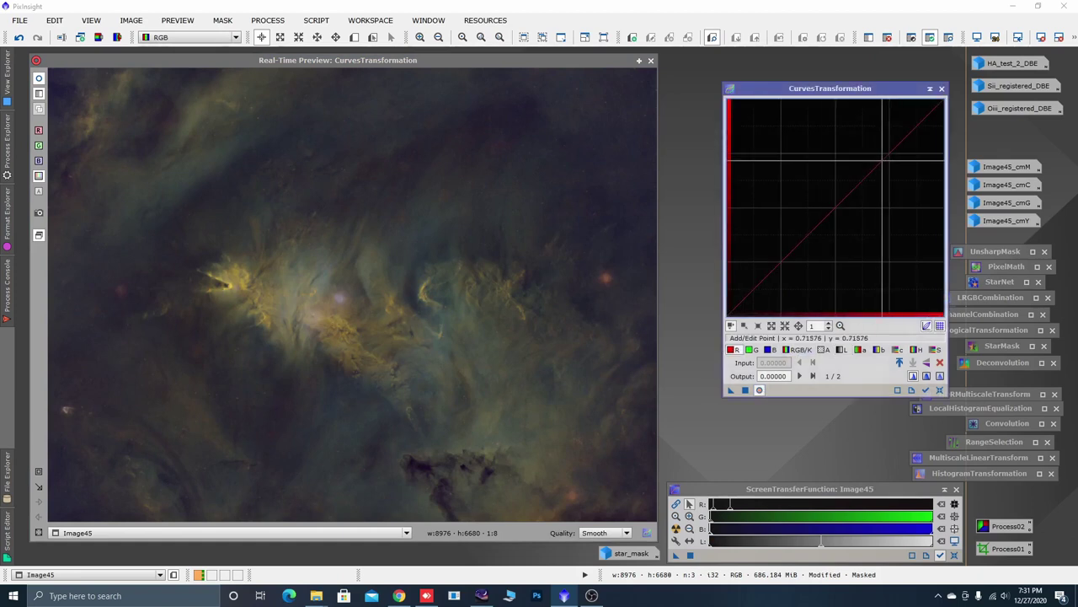
{"action": "left_click", "coordinate": [882, 156]}
{"action": "mouse_move", "coordinate": [882, 156]}
{"action": "left_mouse_down"}
{"action": "mouse_move", "coordinate": [839, 168]}
{"action": "mouse_move", "coordinate": [873, 141]}
{"action": "left_mouse_up"}
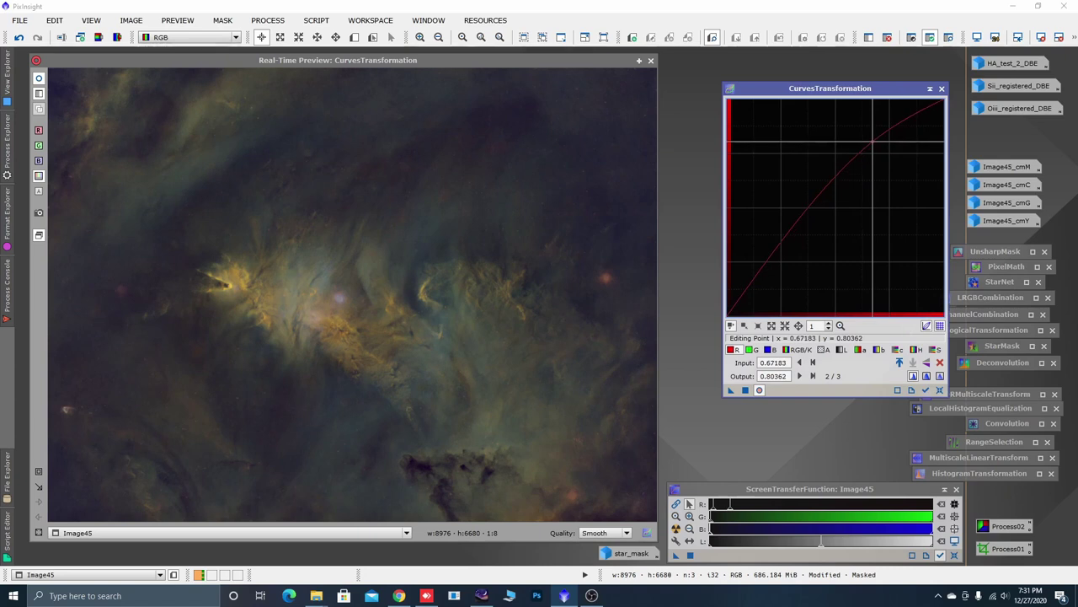
Raise the RGB/K curve to about 0.83 output at 0.72 input and the saturation curve to about 0.74 at 0.69
{"action": "left_click", "coordinate": [802, 350]}
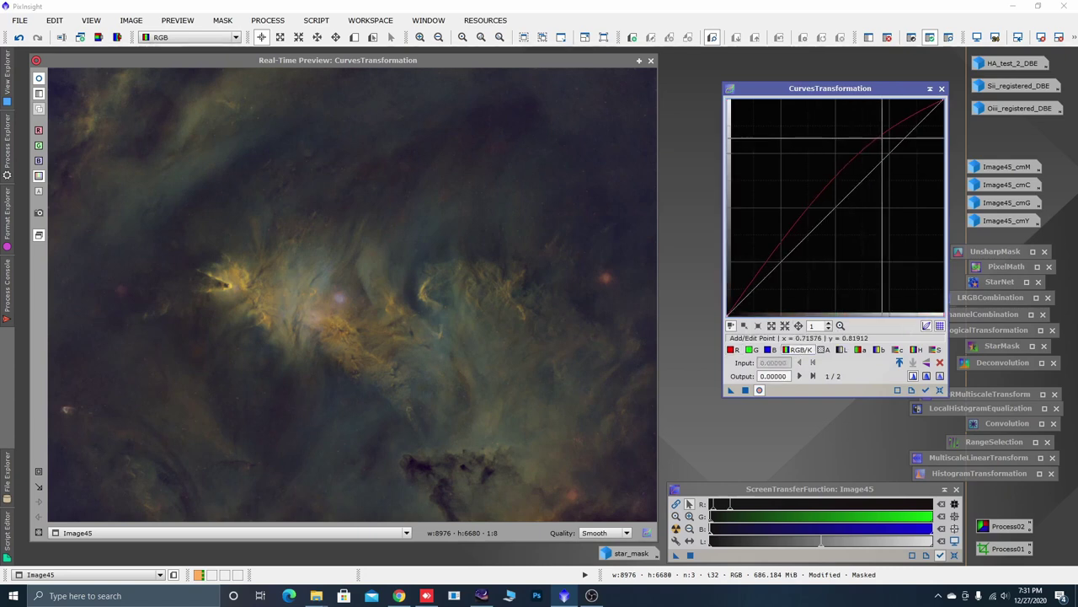
{"action": "left_click", "coordinate": [882, 133]}
{"action": "left_click_drag", "start_coordinate": [881, 134], "coordinate": [884, 135]}
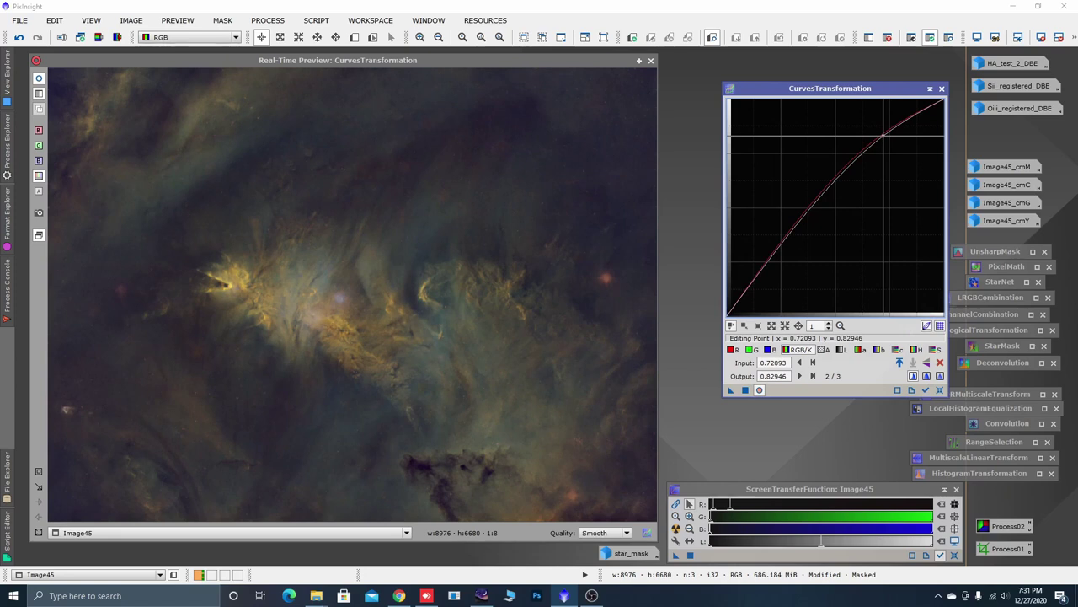
{"action": "left_click", "coordinate": [935, 349]}
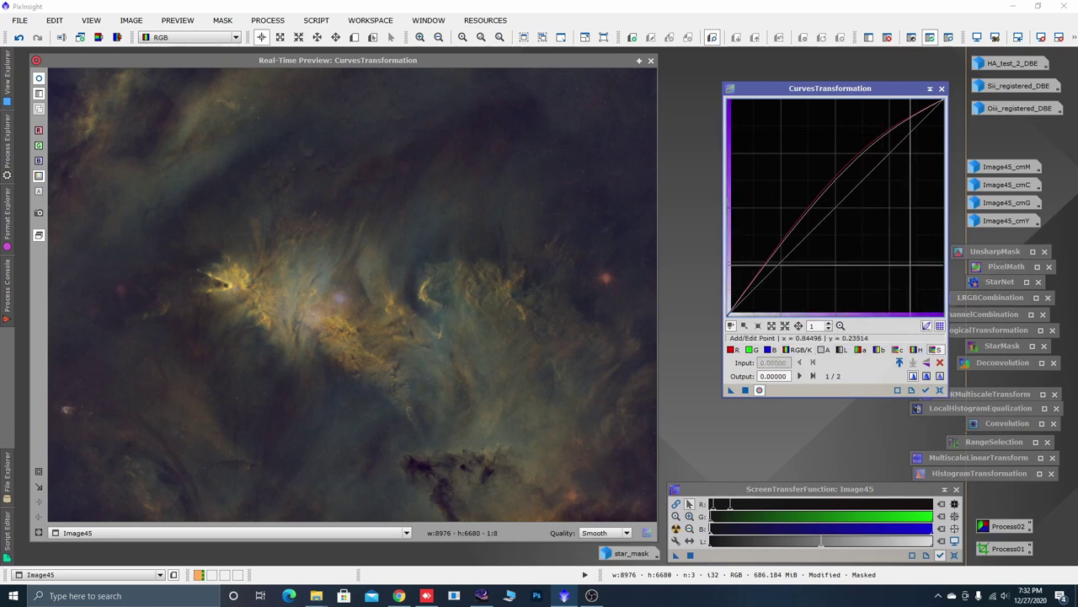
{"action": "left_click", "coordinate": [878, 158]}
{"action": "left_click_drag", "start_coordinate": [877, 157], "coordinate": [877, 155]}
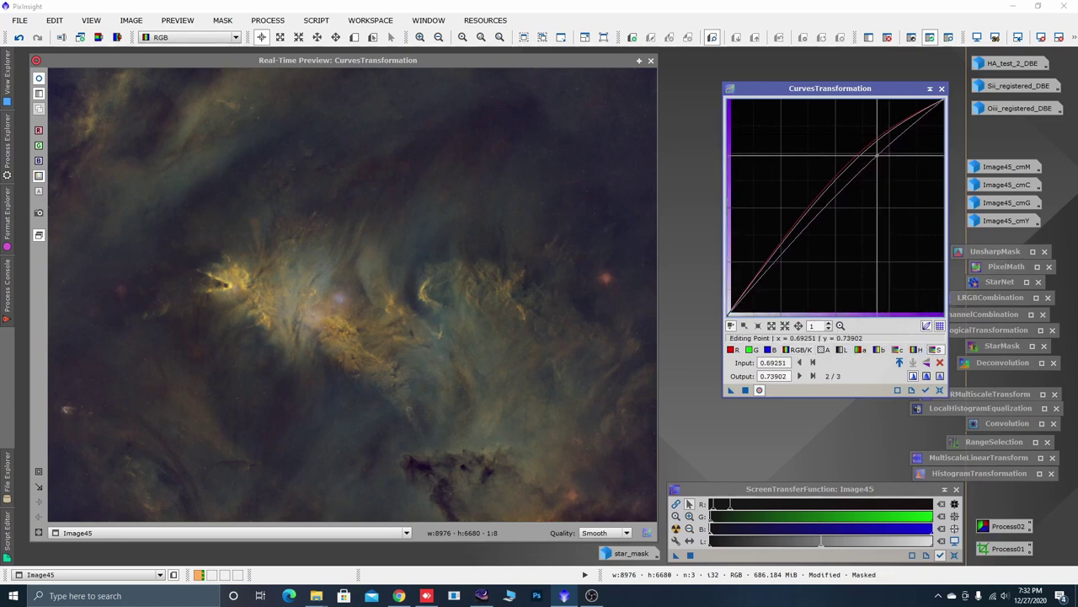
Apply the curves to the starless RGB image through the yellow mask, then reset CurvesTransformation and close its preview
{"action": "left_click", "coordinate": [747, 390]}
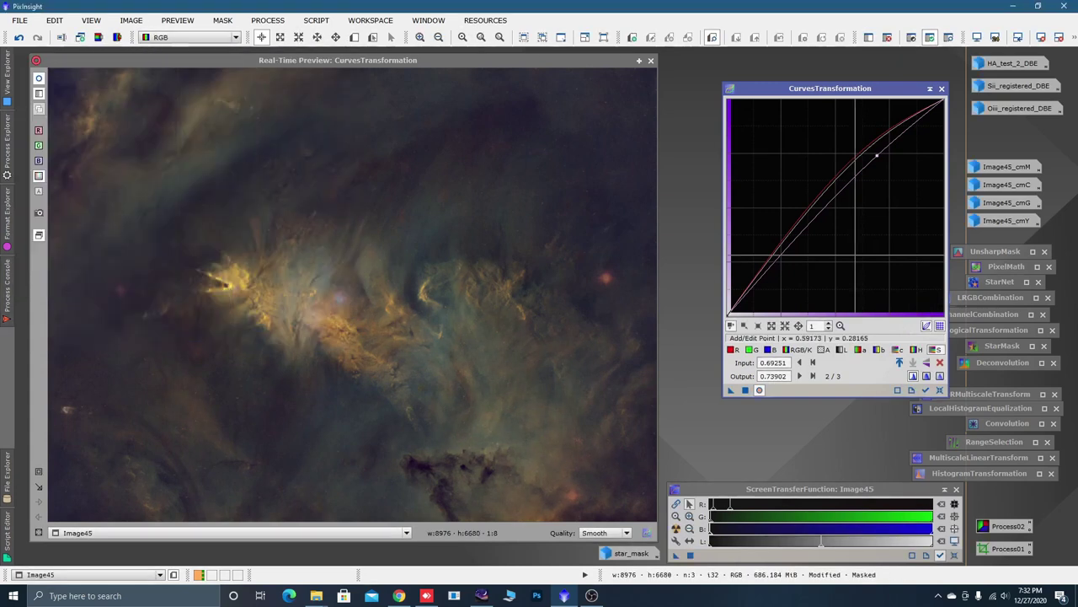
{"action": "left_click", "coordinate": [939, 391]}
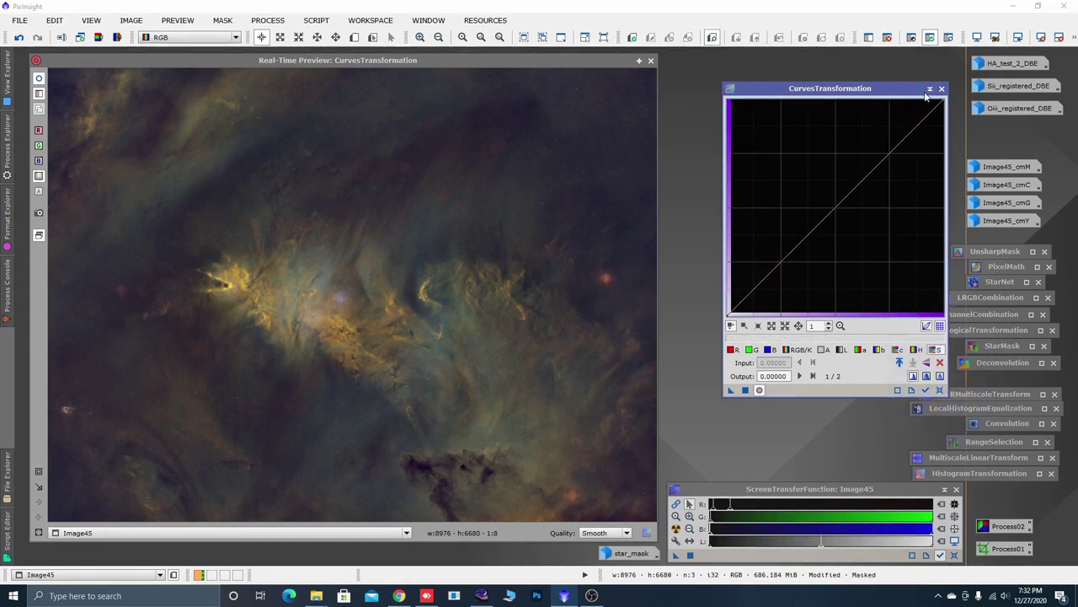
{"action": "left_click", "coordinate": [650, 60]}
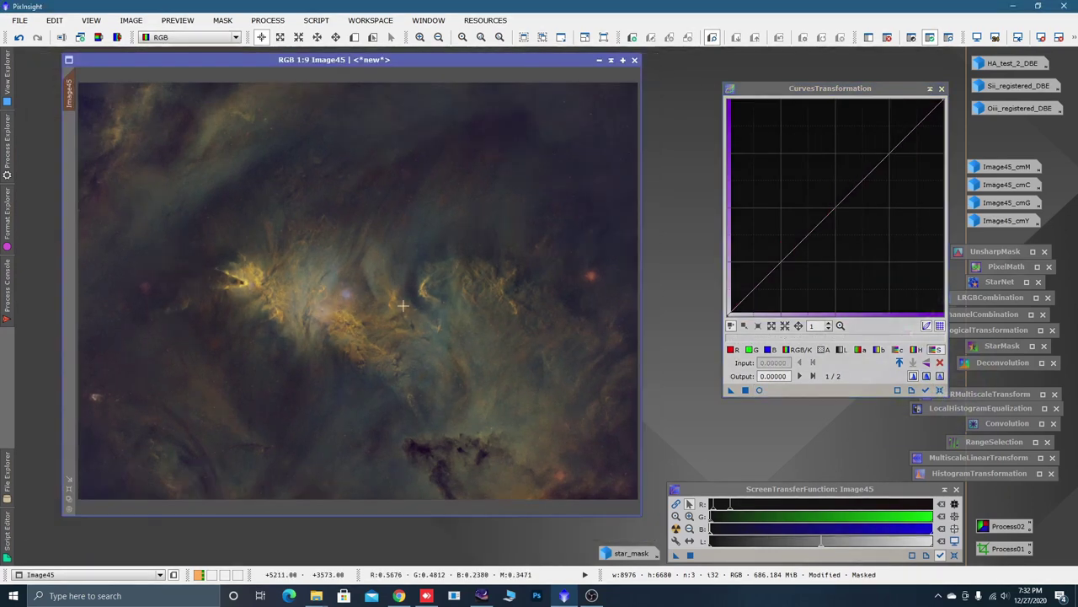
Restore the cyan mask Image45_cmC, apply it as a mask to the starless RGB image and minimize it again
{"action": "double_click", "coordinate": [1017, 184]}
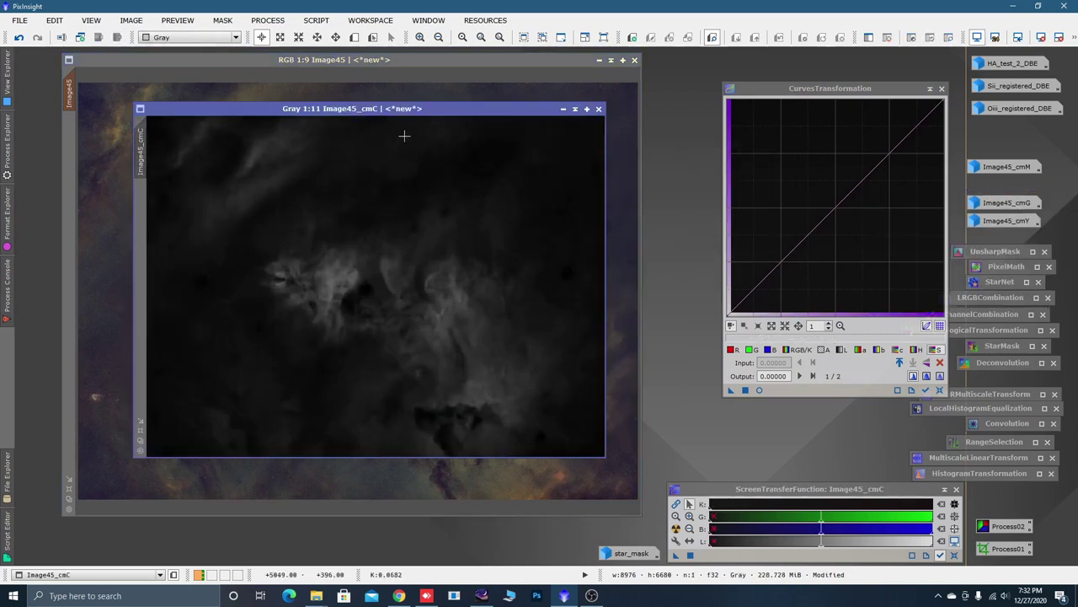
{"action": "left_click_drag", "start_coordinate": [142, 150], "coordinate": [155, 179]}
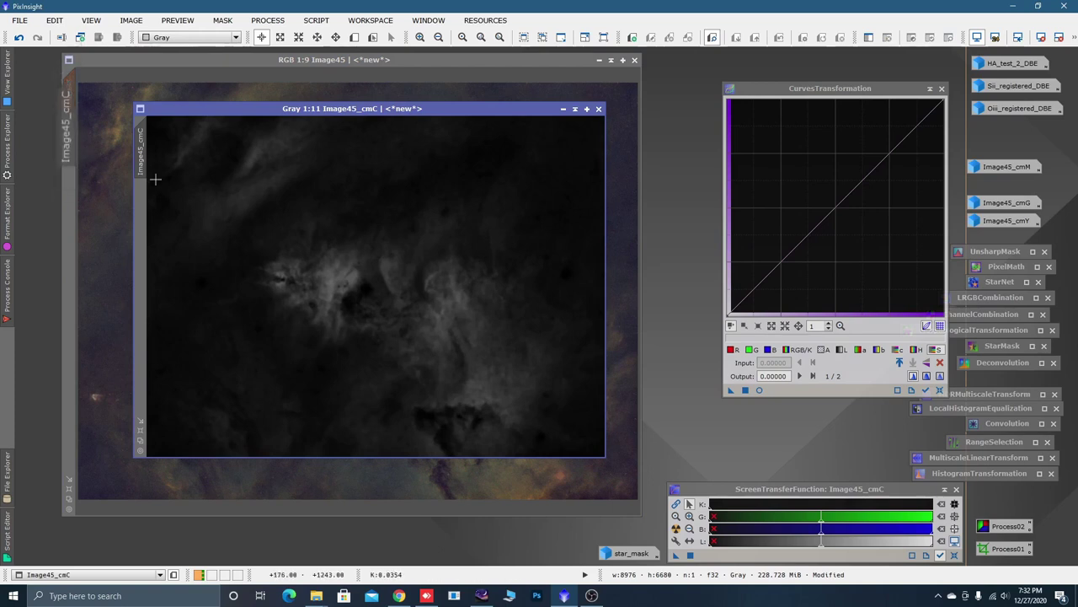
{"action": "left_click", "coordinate": [563, 108]}
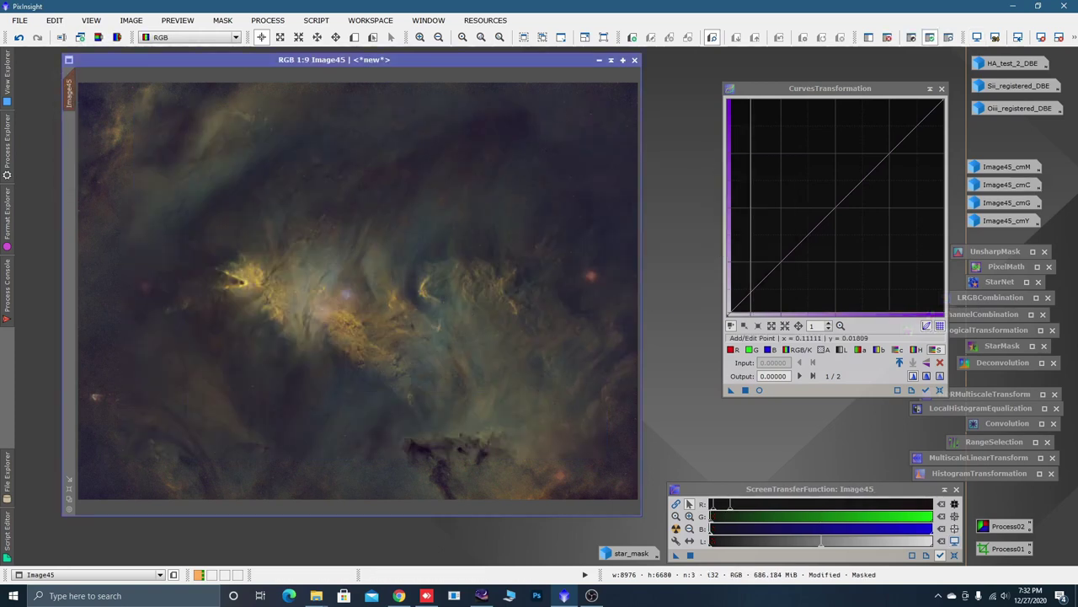
Start a real-time curves preview and raise the blue curve to about 0.83 output at 0.59 input
{"action": "left_click", "coordinate": [760, 391]}
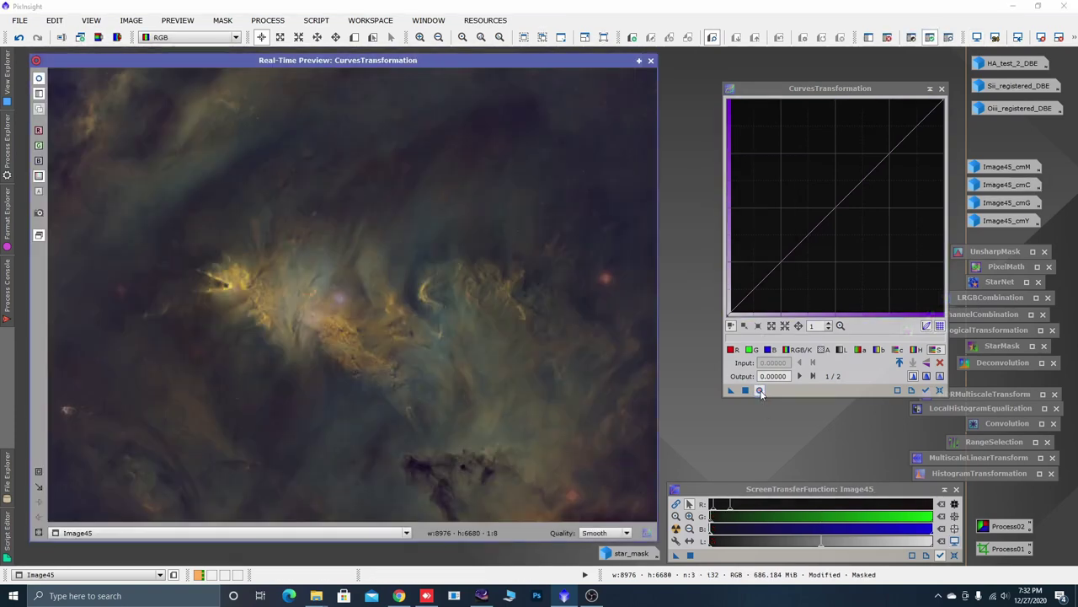
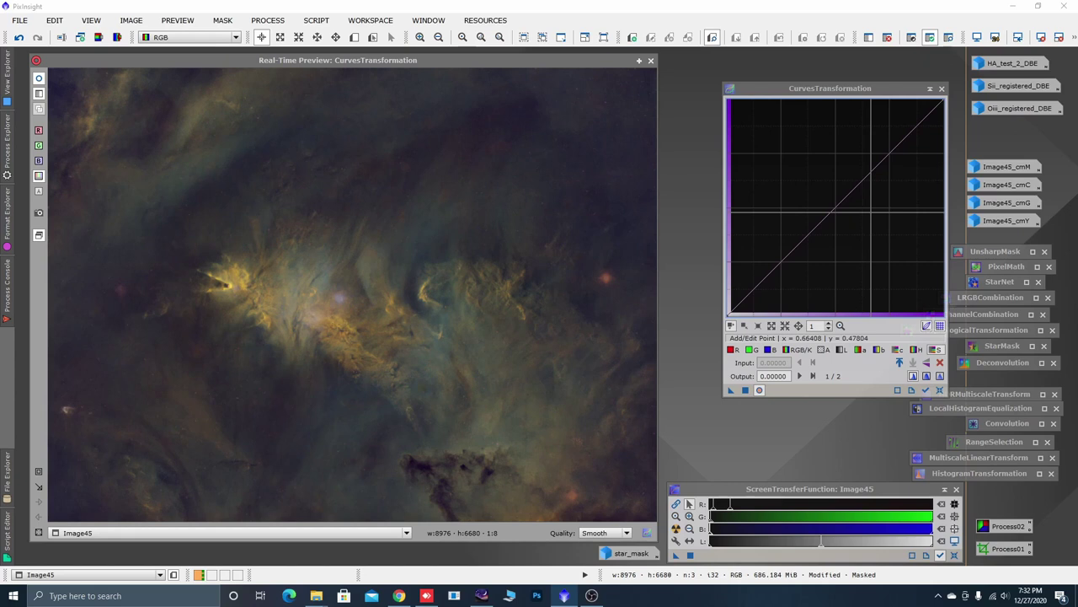
{"action": "left_click", "coordinate": [770, 349]}
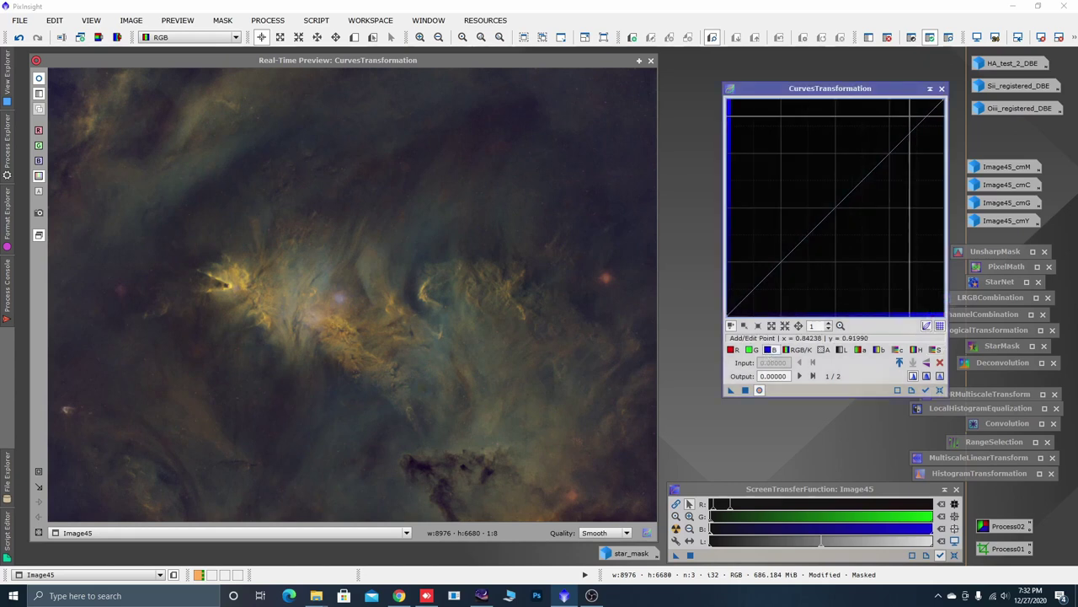
{"action": "left_click_drag", "start_coordinate": [877, 167], "coordinate": [856, 137]}
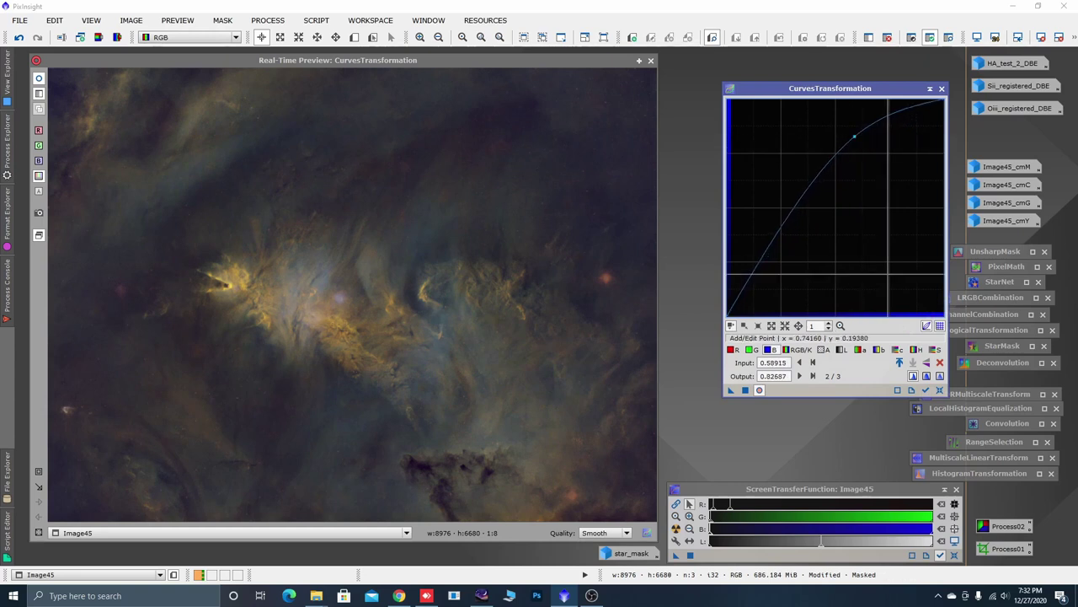
Lower the red curve to about 0.71 output at 0.74 input and raise the RGB/K curve to about 0.76 at 0.68
{"action": "left_click", "coordinate": [730, 349]}
{"action": "left_click", "coordinate": [886, 160]}
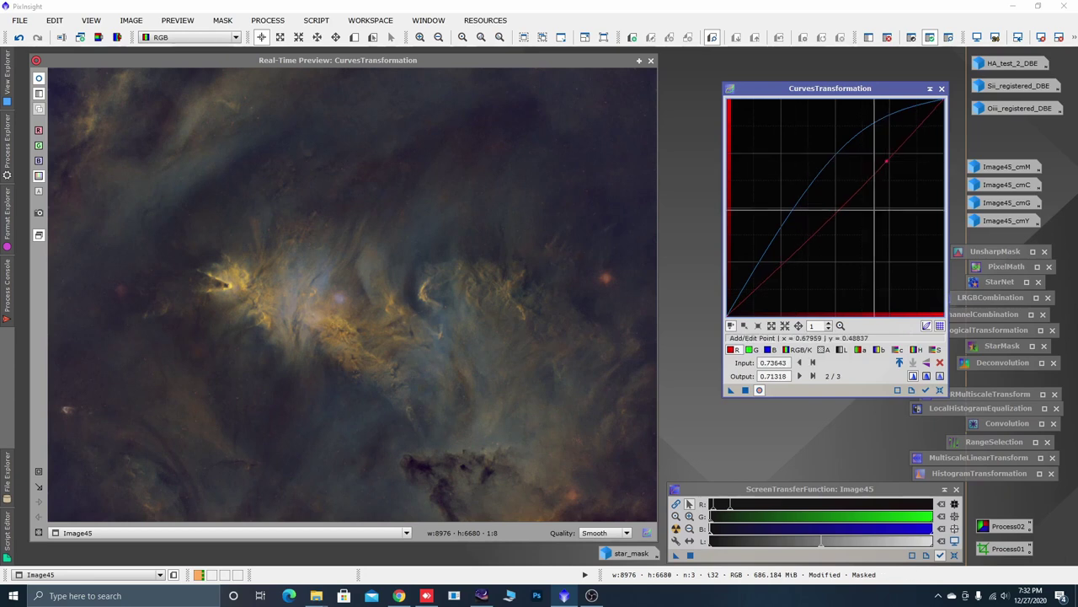
{"action": "left_click", "coordinate": [799, 349]}
{"action": "left_click_drag", "start_coordinate": [877, 159], "coordinate": [875, 150]}
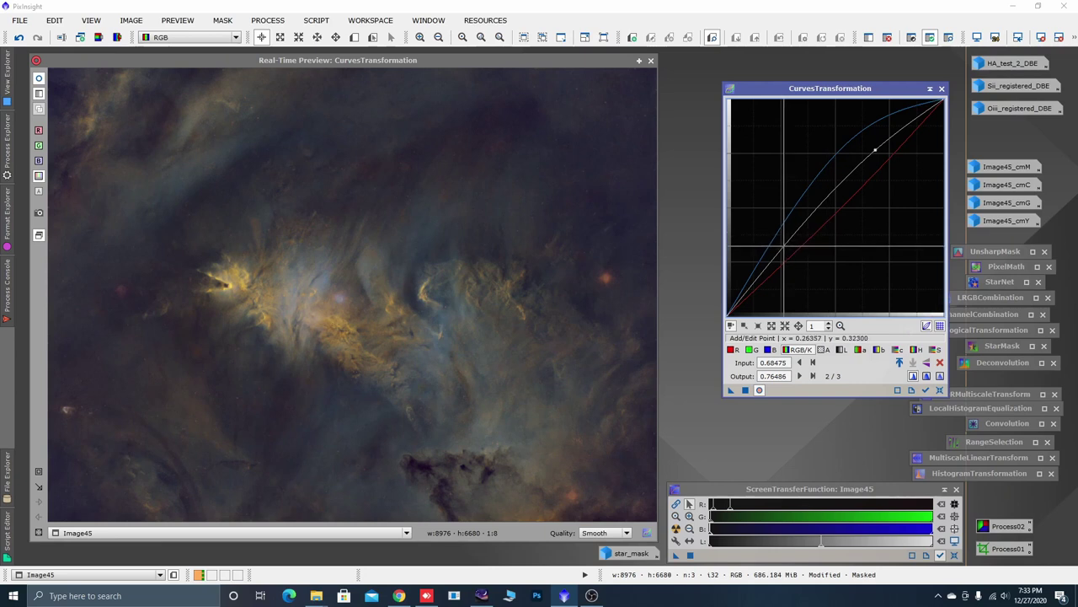
Add an RGB/K curve point at about 0.28 input and 0.32 output, and lower the b curve to about 0.57 output at 0.70 input
{"action": "left_click", "coordinate": [788, 248]}
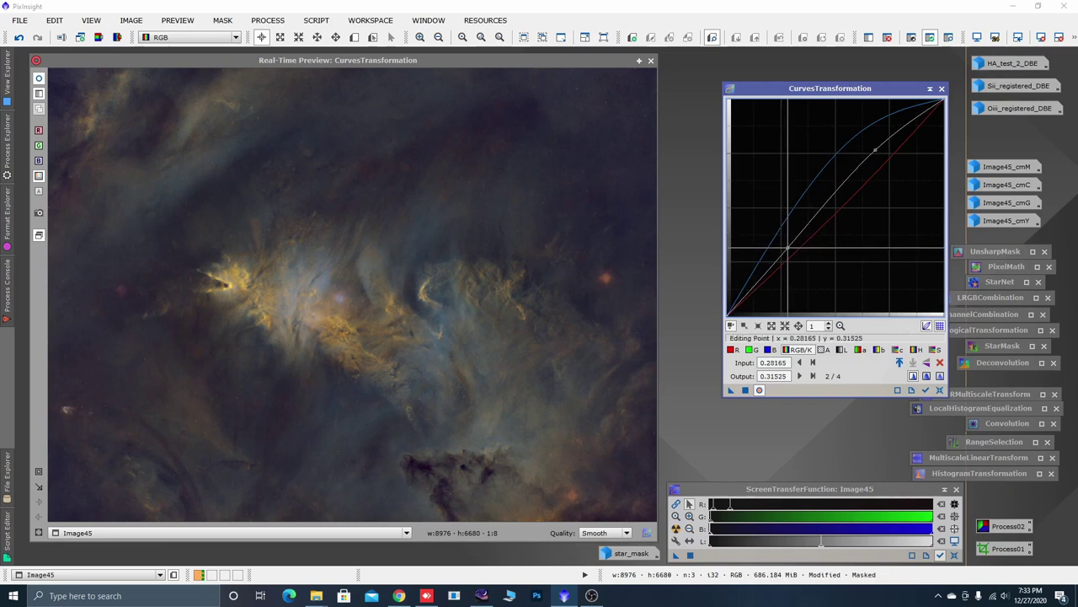
{"action": "left_click", "coordinate": [879, 348]}
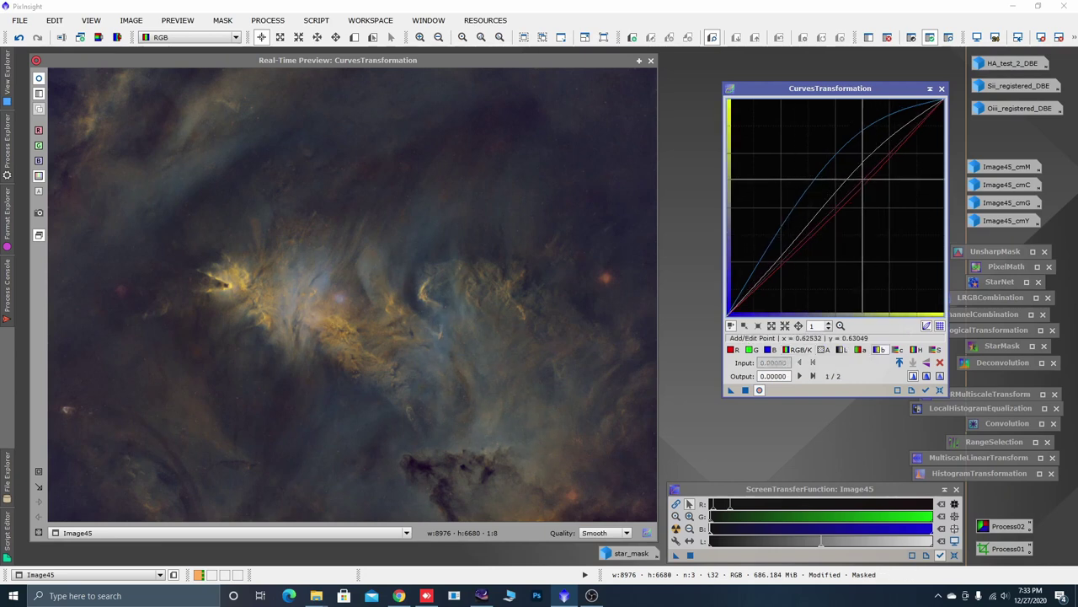
{"action": "left_click", "coordinate": [864, 177]}
{"action": "left_click_drag", "start_coordinate": [865, 177], "coordinate": [880, 193]}
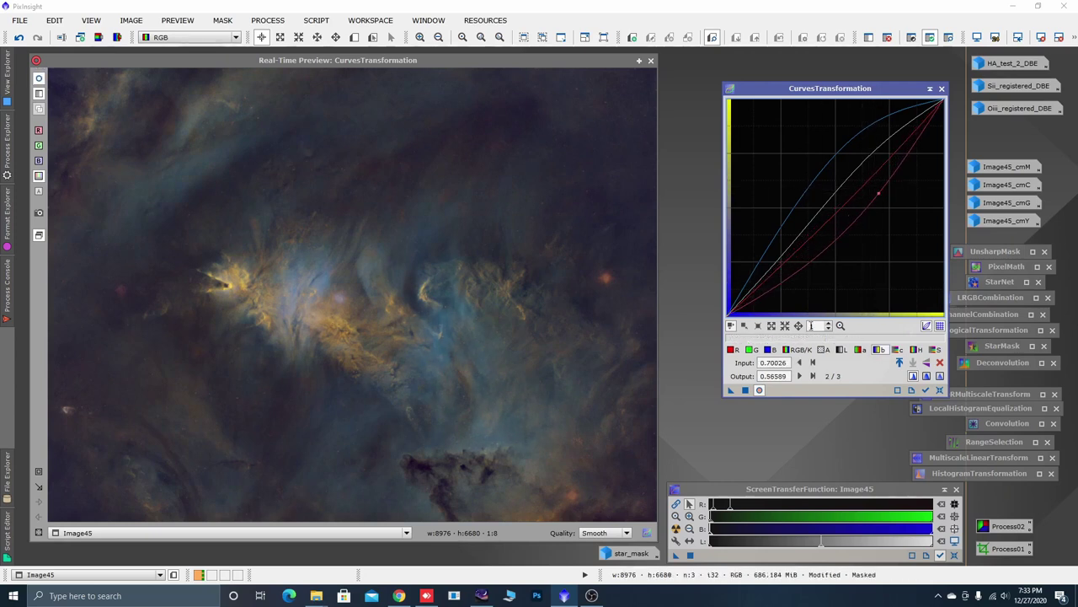
Apply the curves to the starless RGB image through the cyan mask, reset CurvesTransformation and close its real-time preview
{"action": "left_click", "coordinate": [744, 390]}
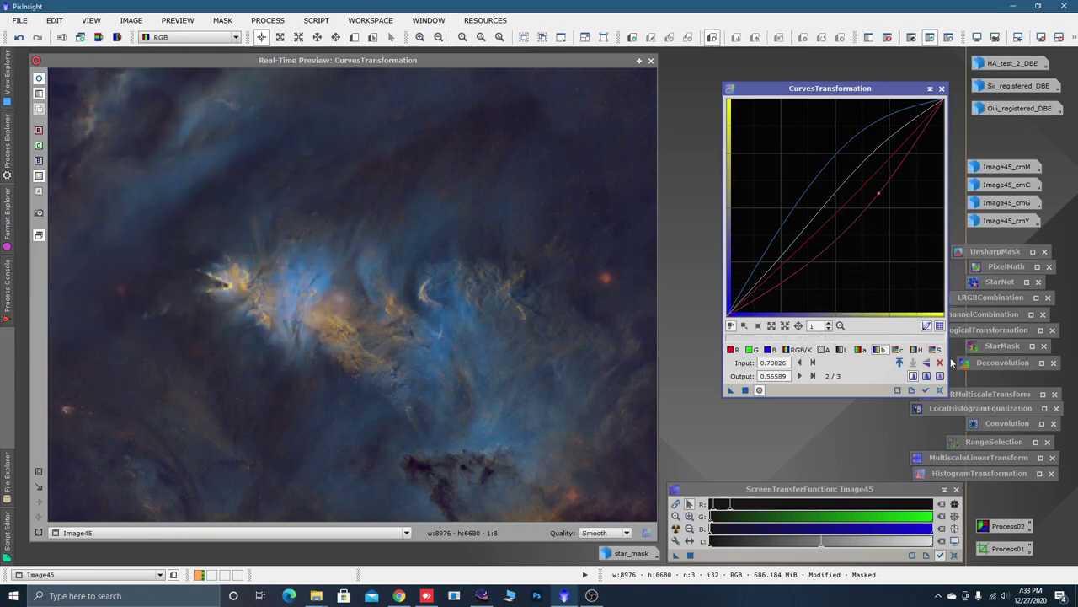
{"action": "left_click", "coordinate": [940, 390]}
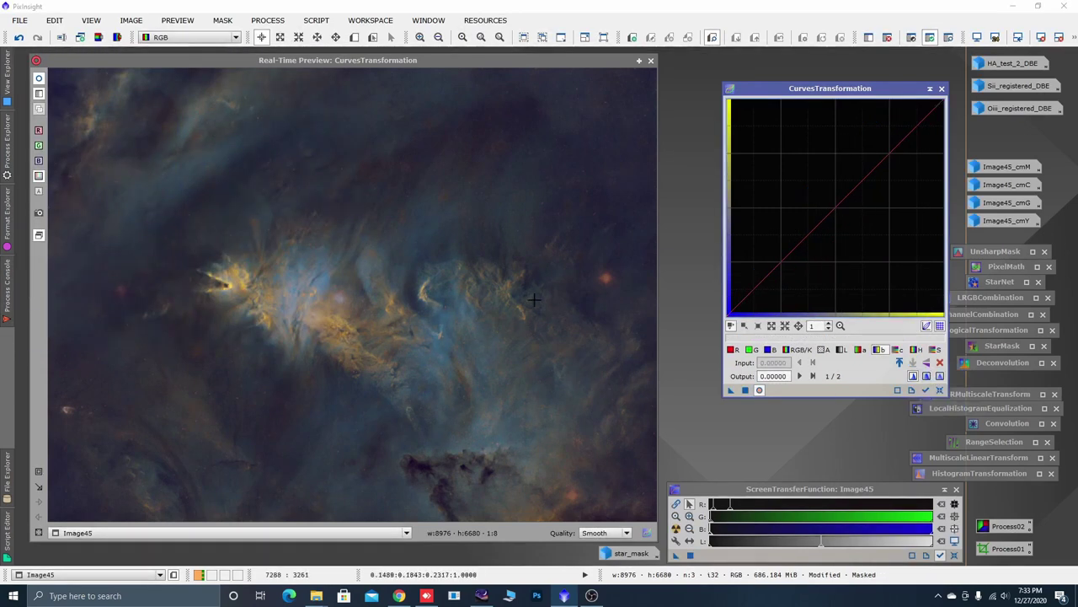
{"action": "left_click", "coordinate": [650, 61]}
Invert the cyan mask on the starless RGB image Image45
{"action": "right_click", "coordinate": [398, 210]}
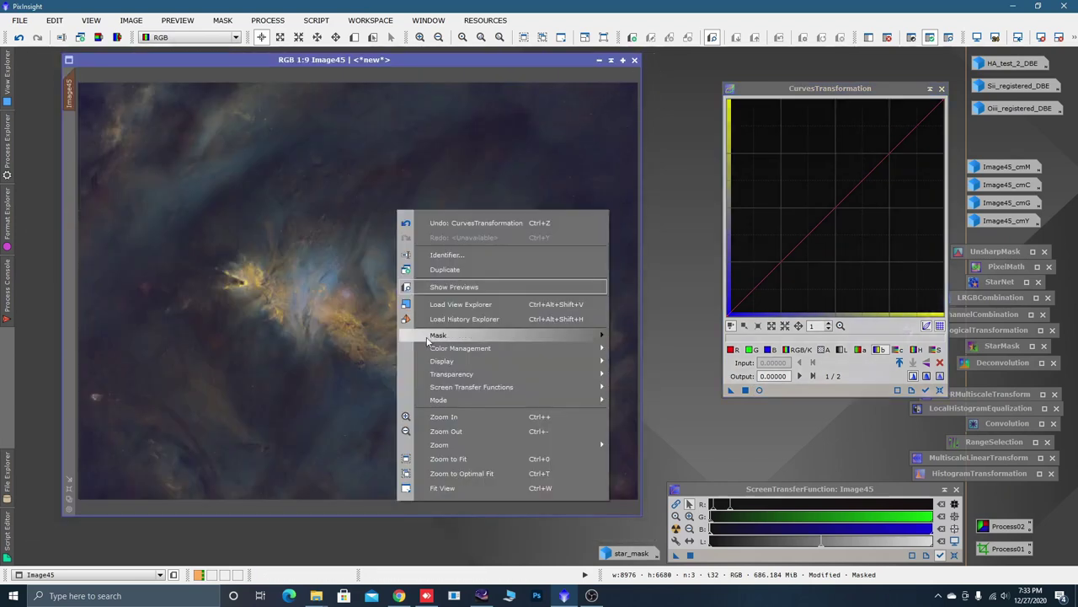
{"action": "mouse_move", "coordinate": [448, 338]}
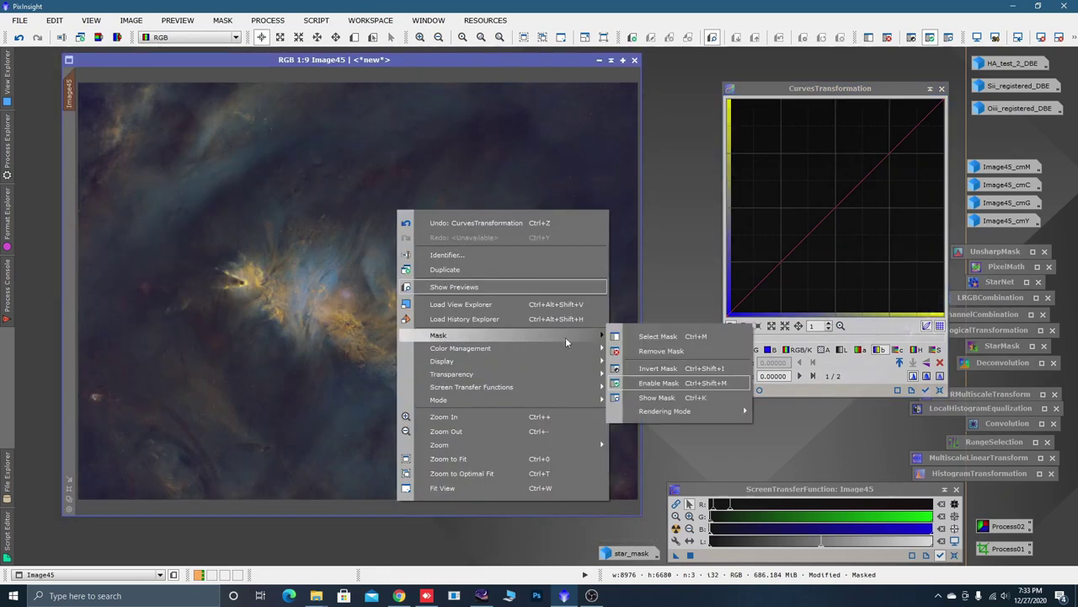
{"action": "left_click", "coordinate": [662, 370]}
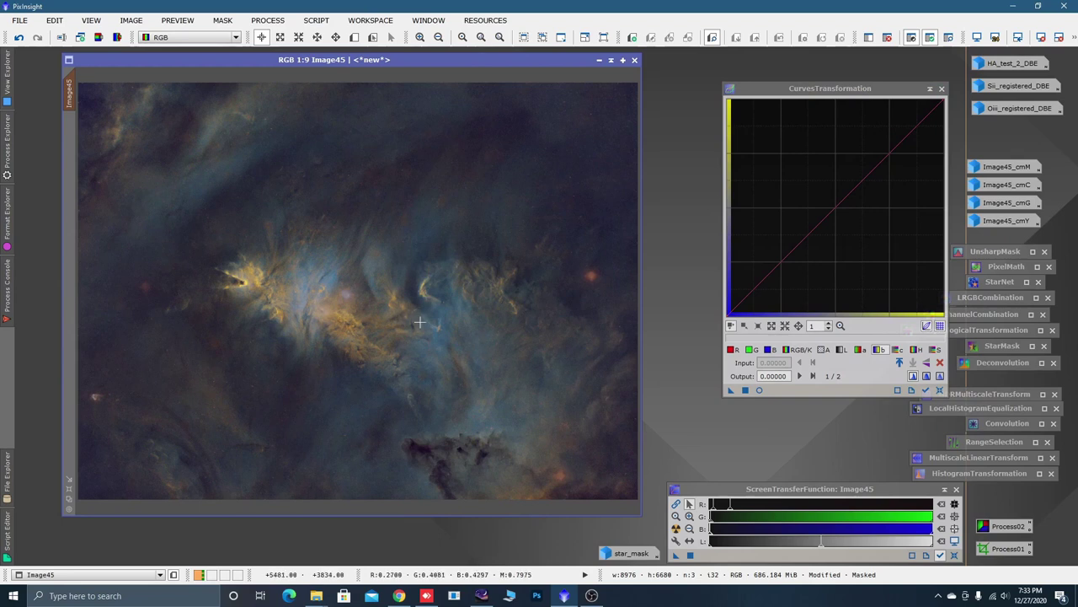
Lower the RGB/K curve to about 0.20 output at 0.21 input through the inverted cyan mask, then reset CurvesTransformation and close the preview
{"action": "left_click", "coordinate": [759, 390]}
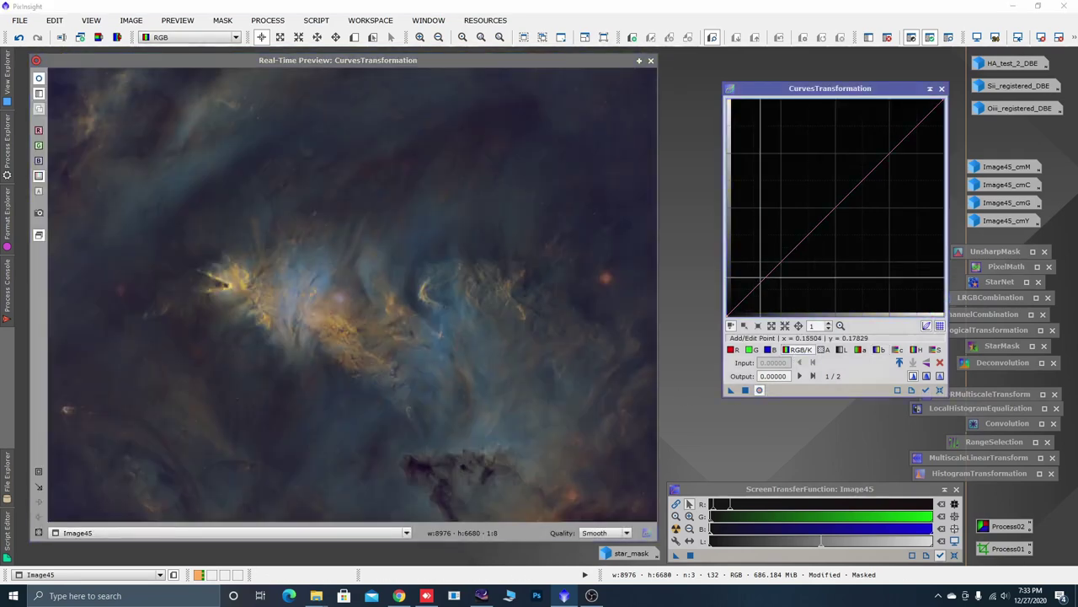
{"action": "left_click", "coordinate": [771, 271]}
{"action": "left_click_drag", "start_coordinate": [770, 272], "coordinate": [773, 274]}
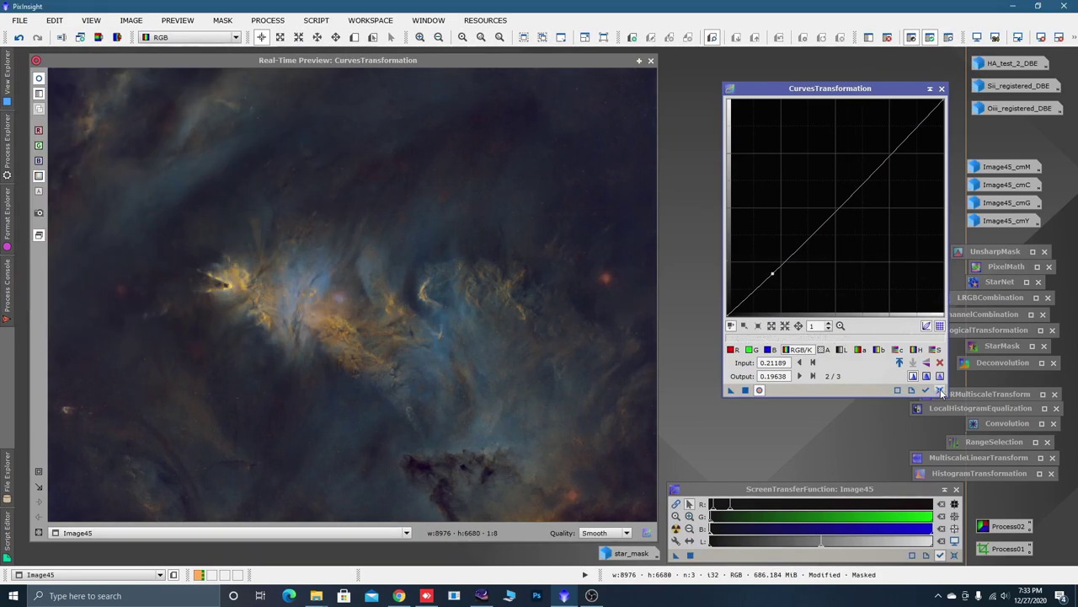
{"action": "left_click", "coordinate": [940, 390]}
{"action": "left_click", "coordinate": [650, 60]}
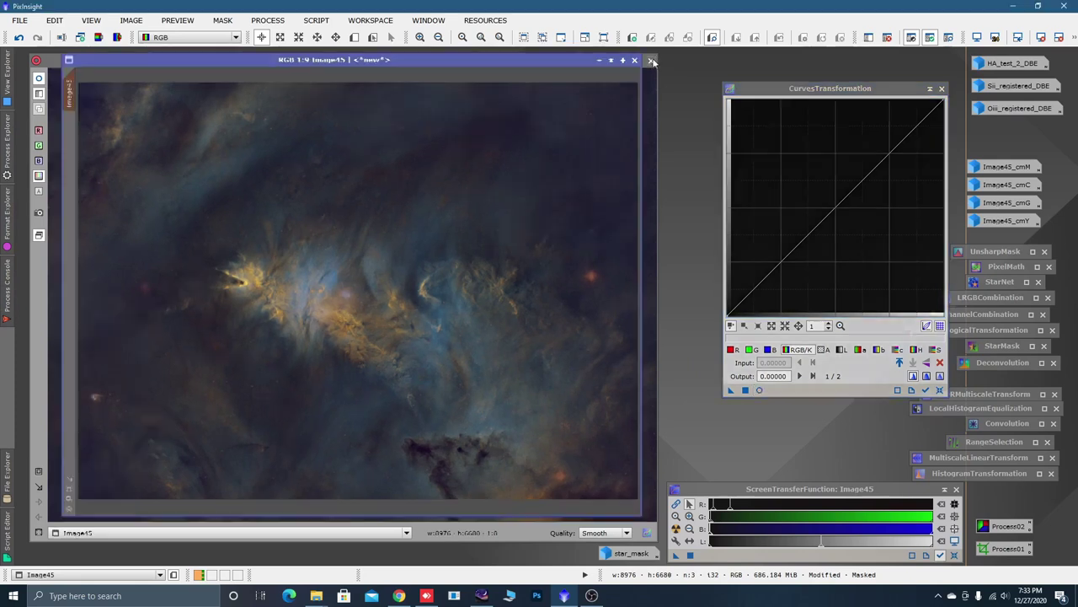
Examine the colours and detail of the nebula core up close, then view the whole starless image
{"action": "scroll", "coordinate": [435, 320], "scroll_direction": "up", "scroll_amount": 3}
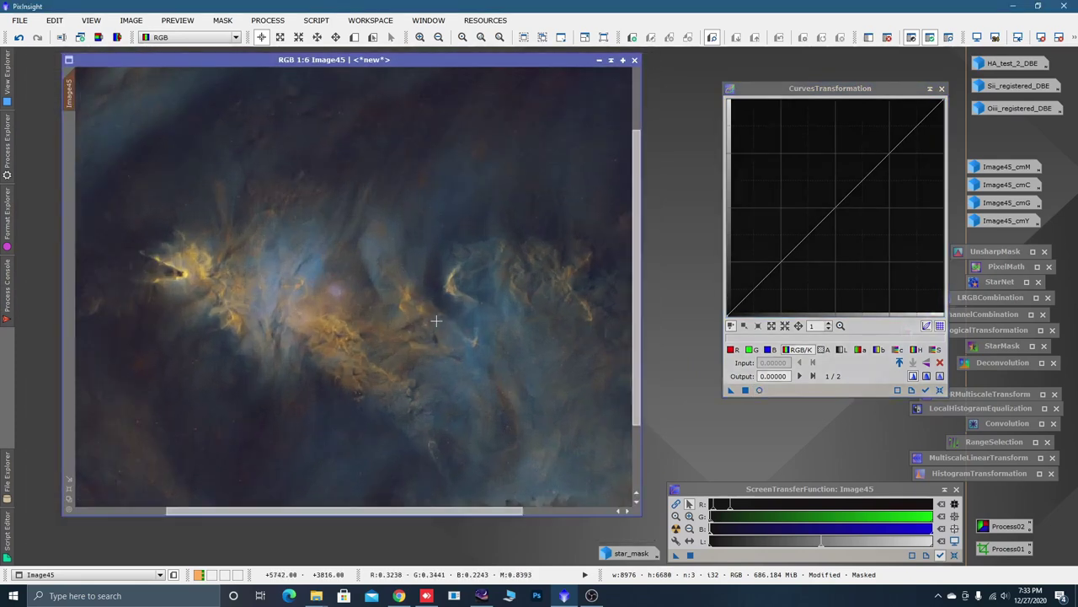
{"action": "scroll", "coordinate": [435, 320], "scroll_direction": "up", "scroll_amount": 2}
{"action": "key", "text": "space"}
{"action": "left_click_drag", "start_coordinate": [298, 301], "coordinate": [363, 359]}
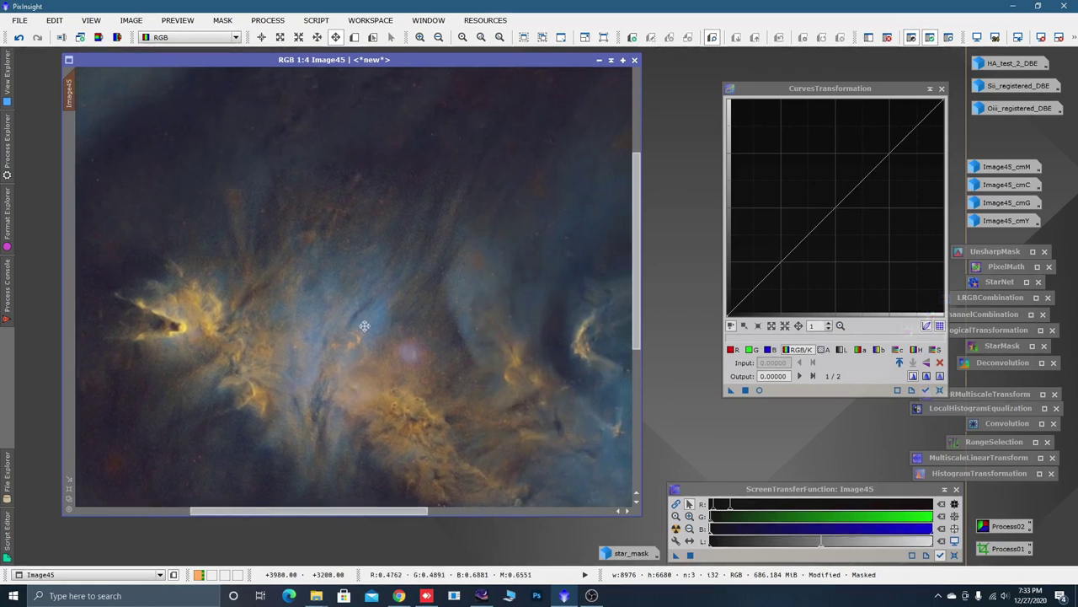
{"action": "scroll", "coordinate": [354, 253], "scroll_direction": "down", "scroll_amount": 1}
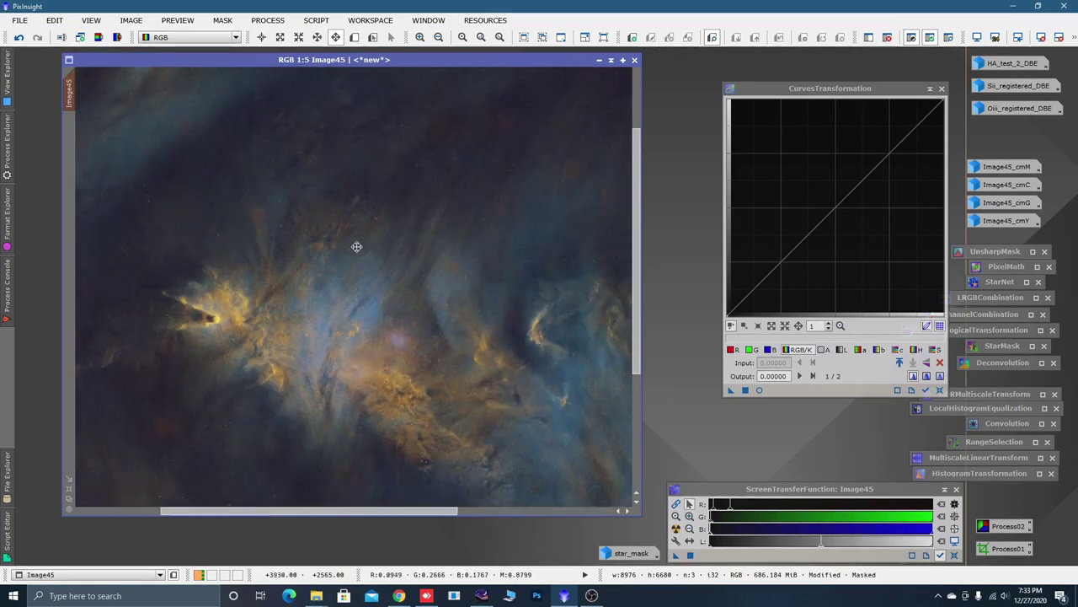
{"action": "scroll", "coordinate": [396, 240], "scroll_direction": "down", "scroll_amount": 4}
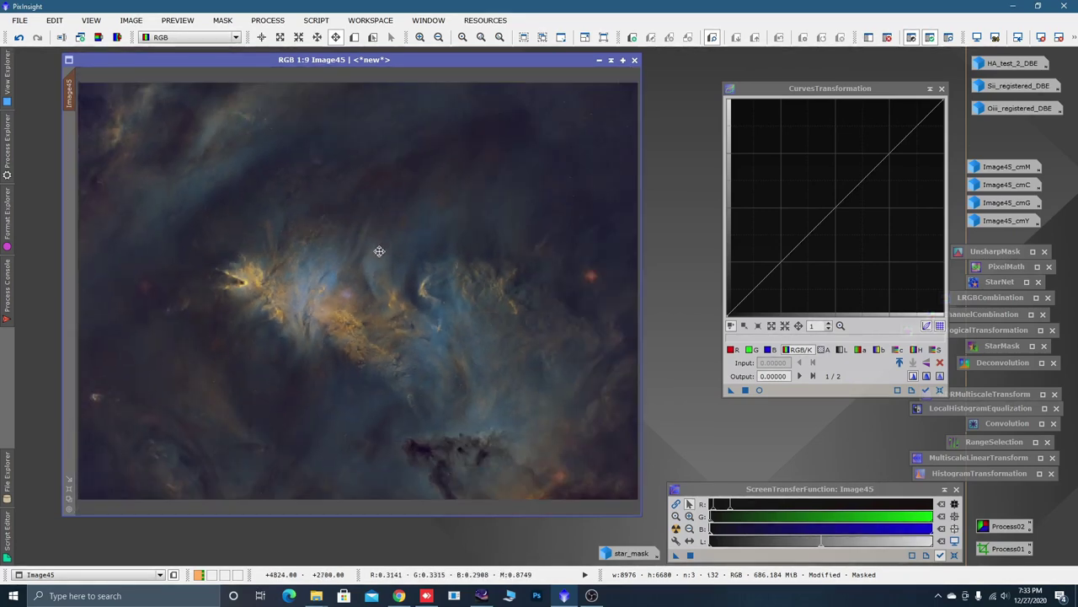
{"action": "key", "text": "alt+r"}
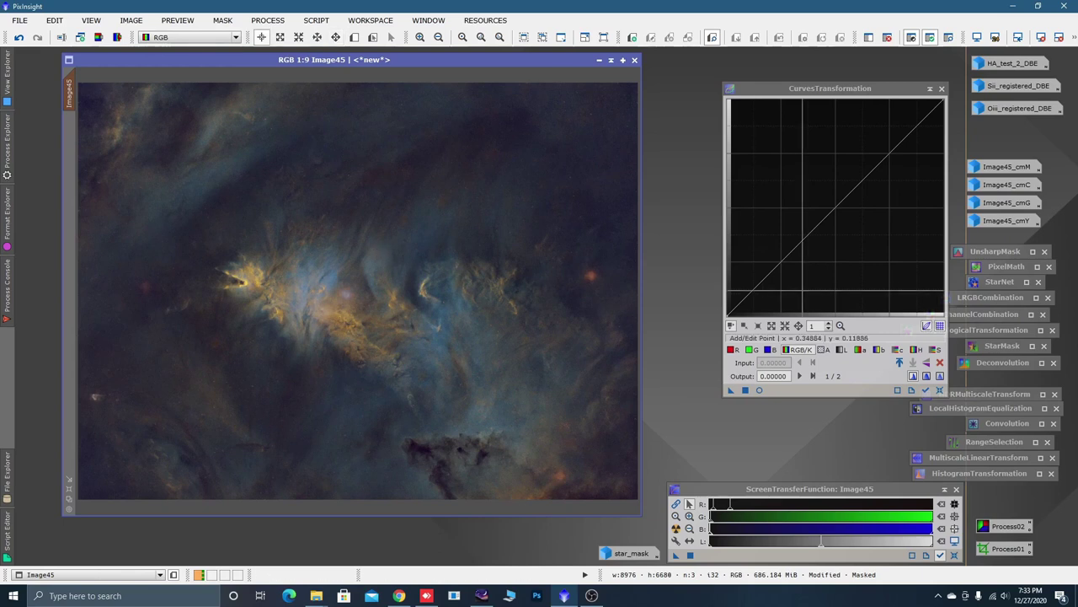
Apply the green mask Image45_cmG to the starless image and raise the red curve to about 0.86 output at 0.59 input in a real-time preview
{"action": "double_click", "coordinate": [1011, 203]}
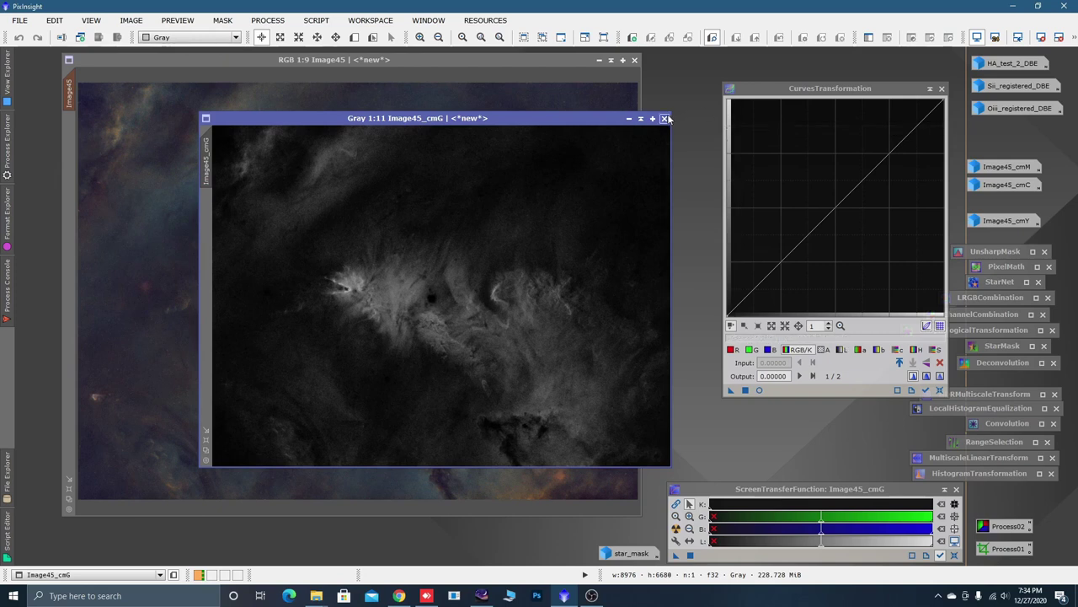
{"action": "left_click", "coordinate": [629, 121]}
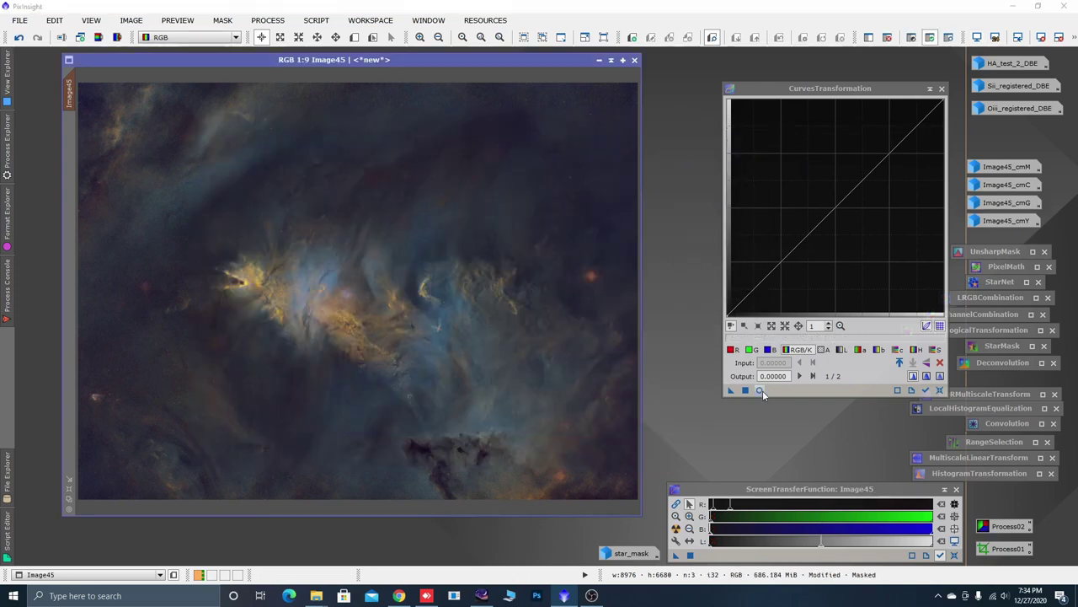
{"action": "left_click", "coordinate": [761, 390]}
{"action": "left_click", "coordinate": [731, 349]}
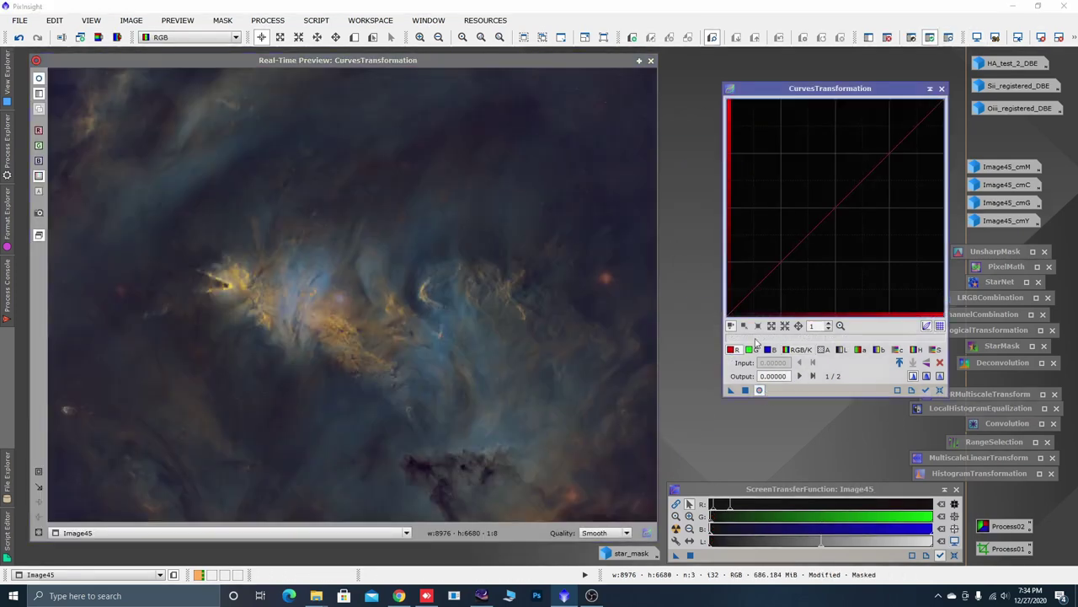
{"action": "left_click_drag", "start_coordinate": [871, 166], "coordinate": [856, 130]}
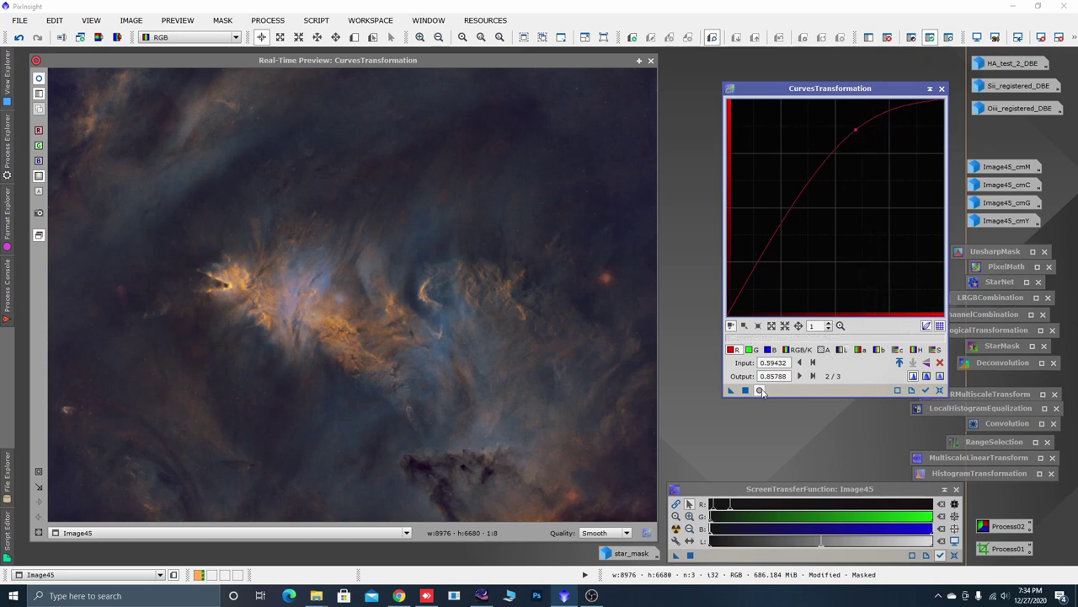
Apply the red curve to Image45 through the green mask, then reset CurvesTransformation, close its preview and collapse it
{"action": "left_click_drag", "start_coordinate": [730, 390], "coordinate": [891, 246]}
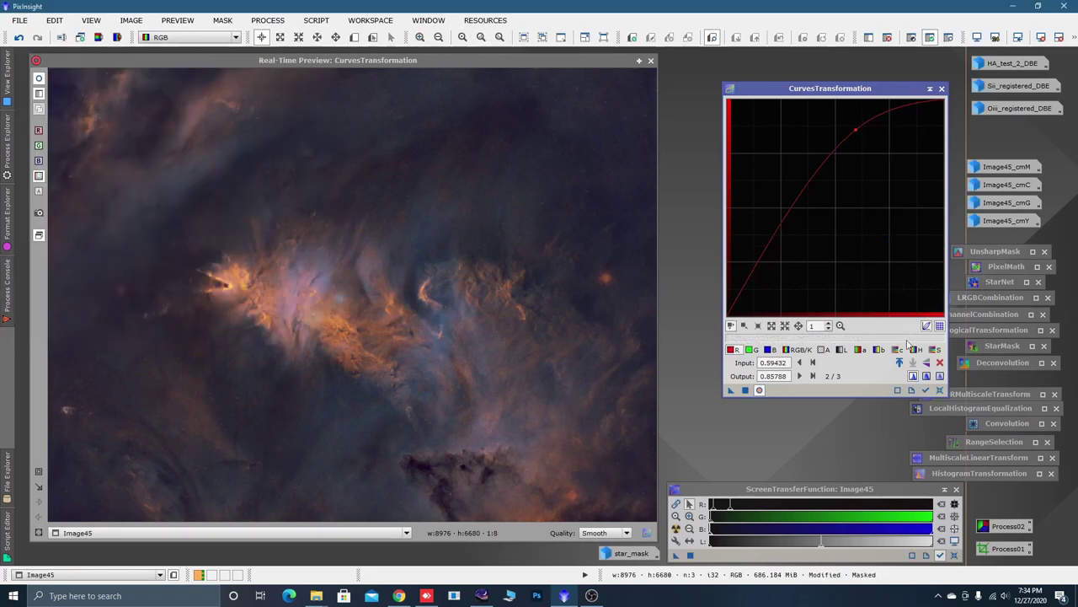
{"action": "left_click", "coordinate": [940, 390]}
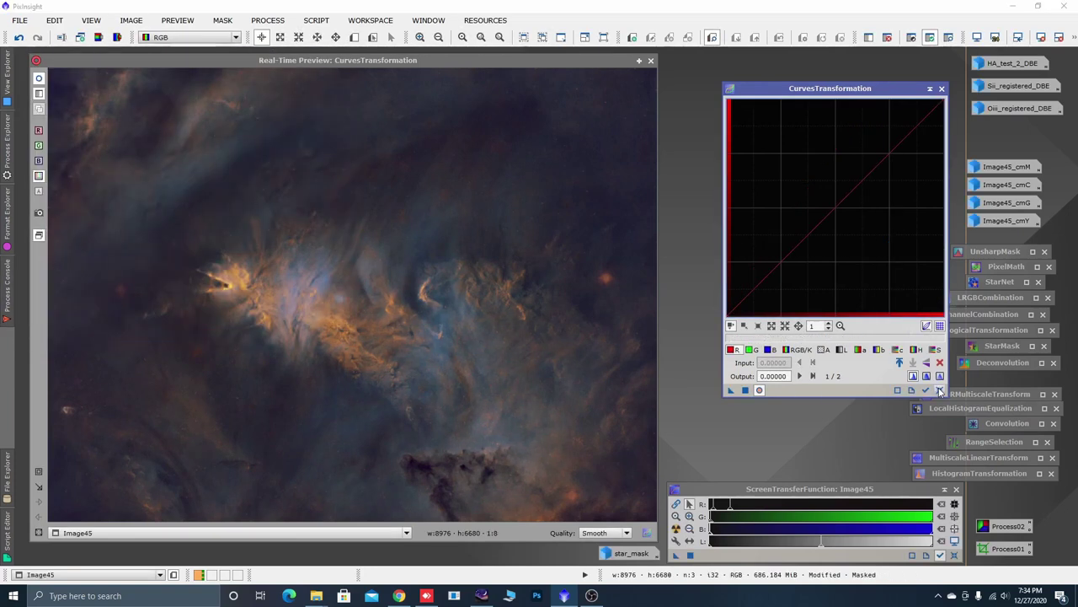
{"action": "left_click", "coordinate": [652, 62]}
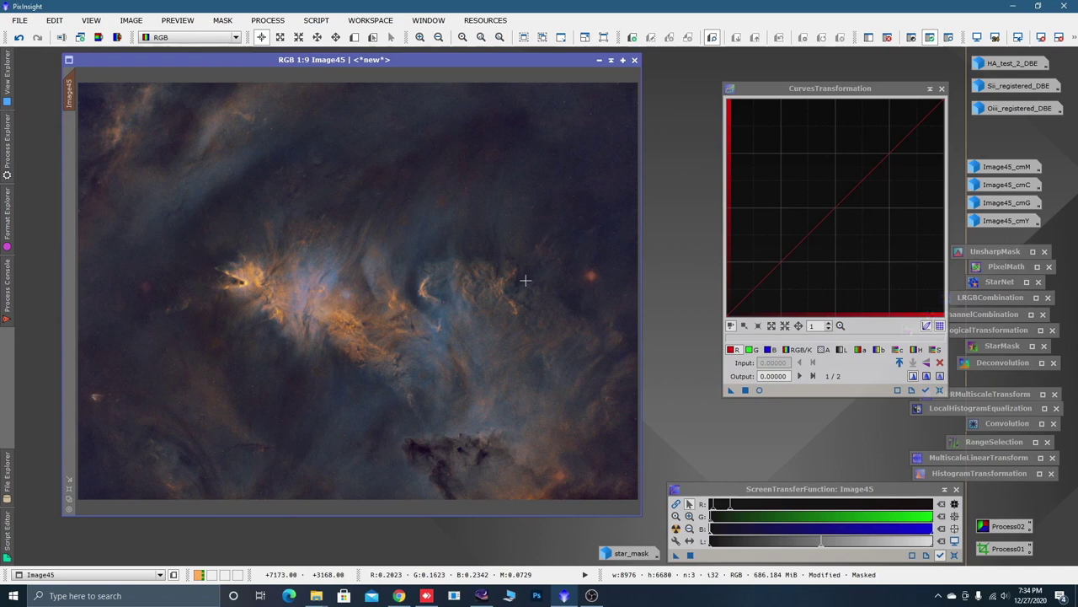
{"action": "left_click", "coordinate": [930, 89]}
Remove the green mask from the starless image Image45
{"action": "right_click", "coordinate": [160, 154]}
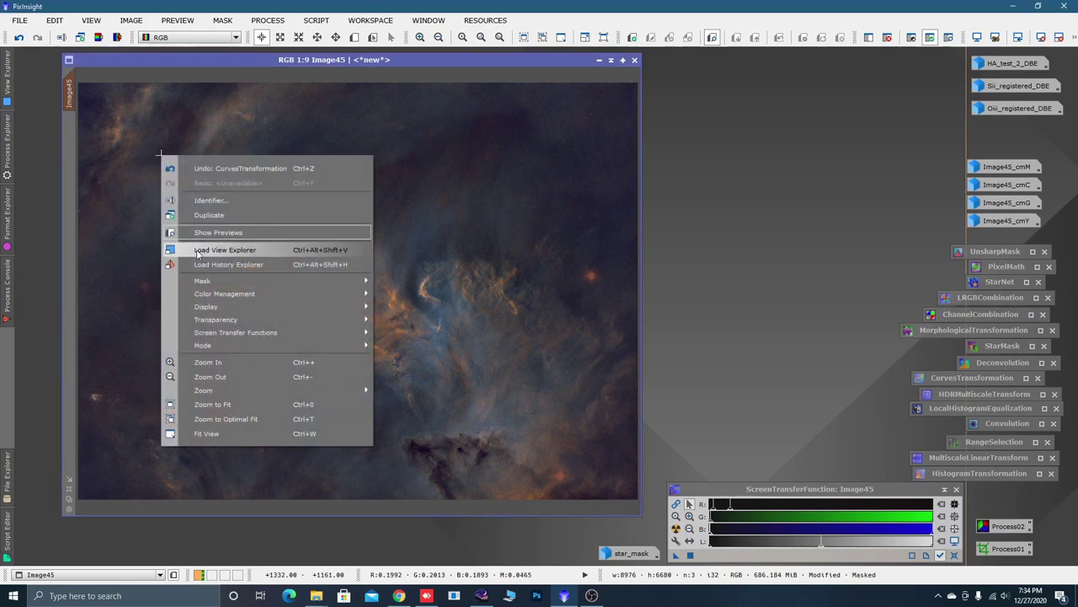
{"action": "mouse_move", "coordinate": [211, 281]}
{"action": "left_click", "coordinate": [396, 292]}
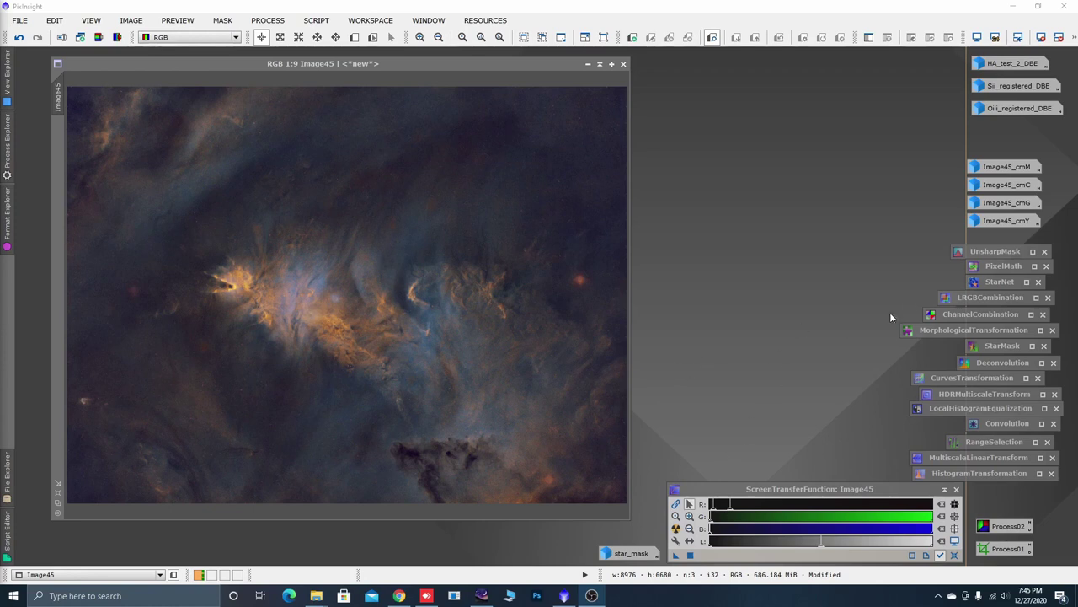
Add the stars back by applying the PixelMath expression Image45+(.8*star_mask) to Image45, checking star_mask first and collapsing PixelMath when done
{"action": "double_click", "coordinate": [995, 268]}
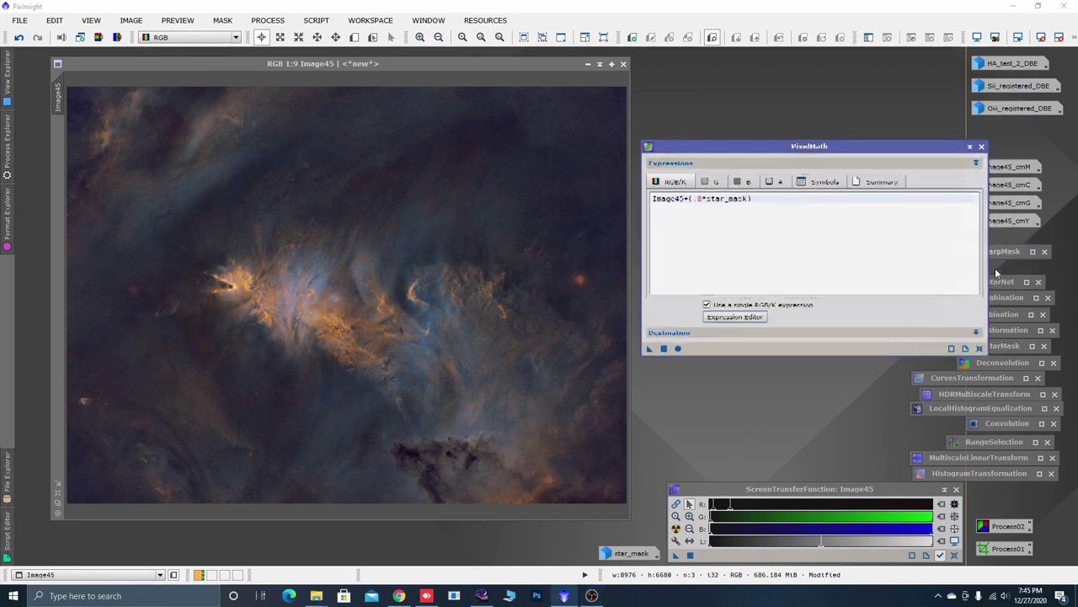
{"action": "left_click_drag", "start_coordinate": [769, 156], "coordinate": [818, 146]}
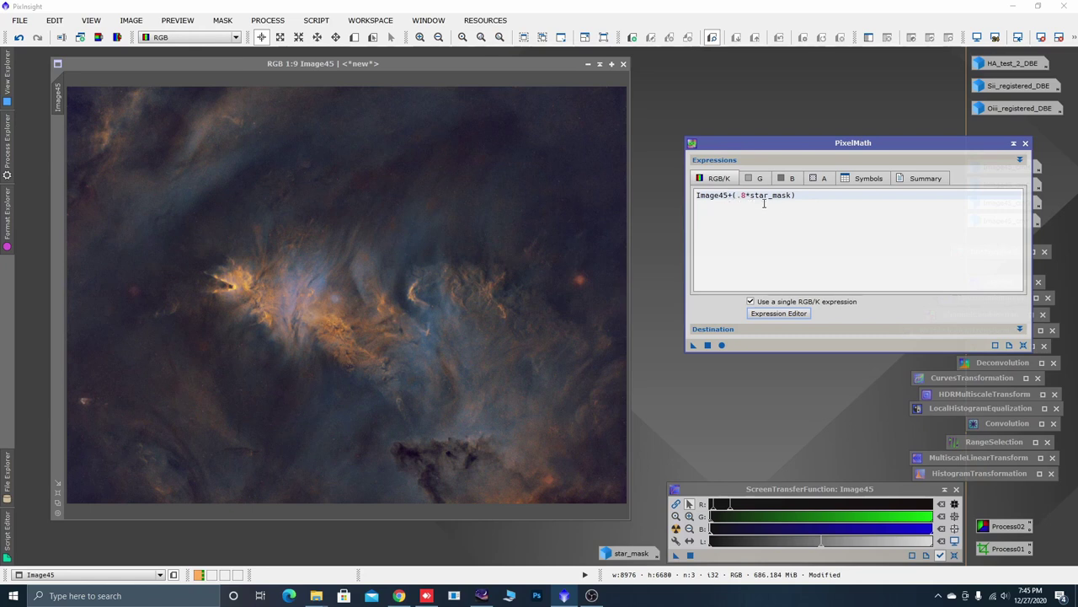
{"action": "double_click", "coordinate": [632, 553]}
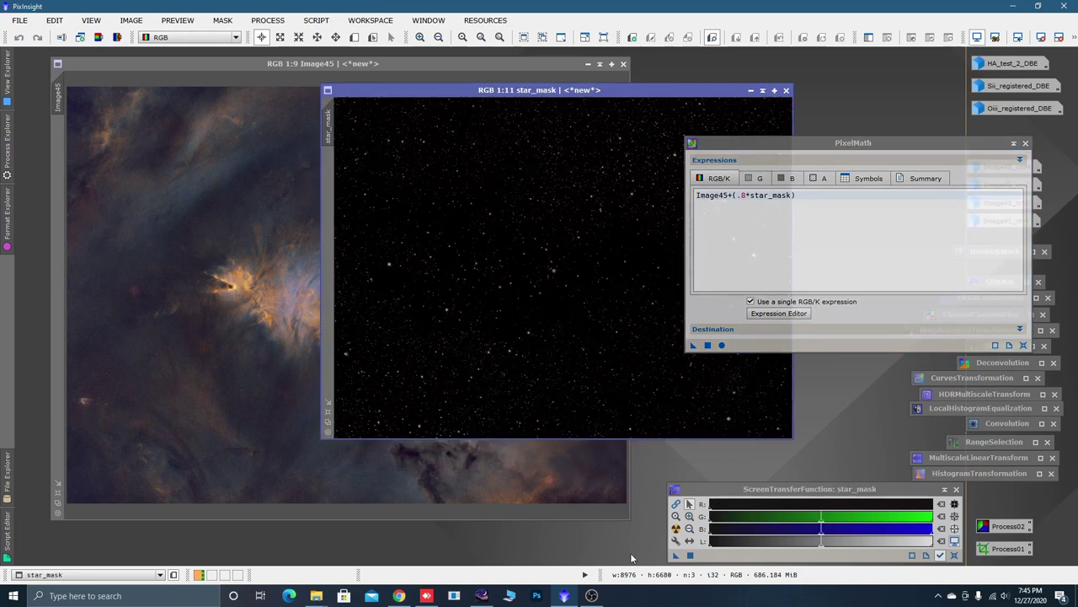
{"action": "left_click", "coordinate": [751, 91]}
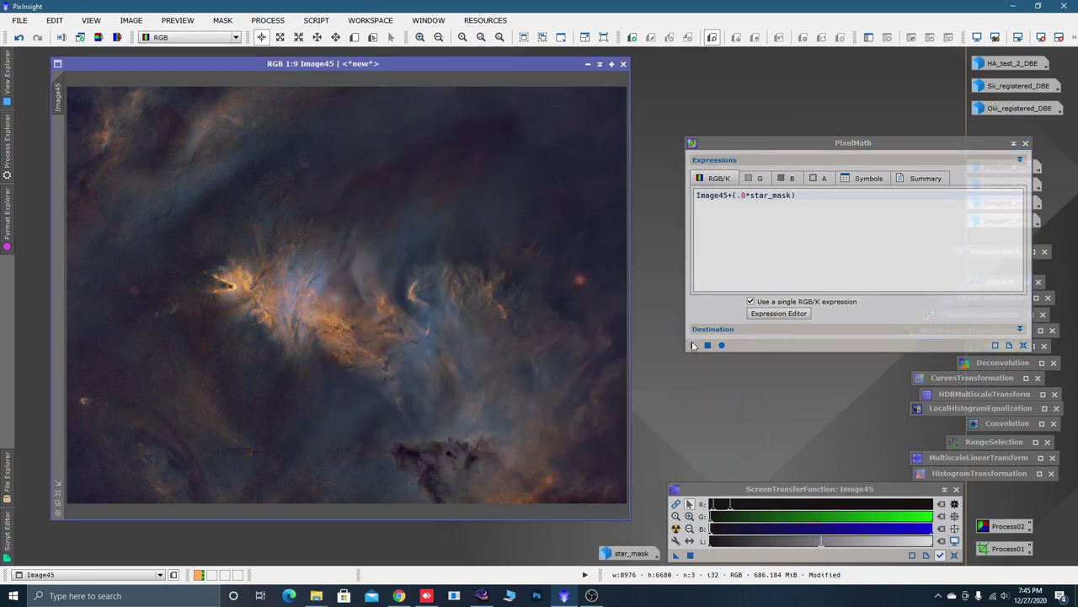
{"action": "left_click_drag", "start_coordinate": [693, 346], "coordinate": [446, 356]}
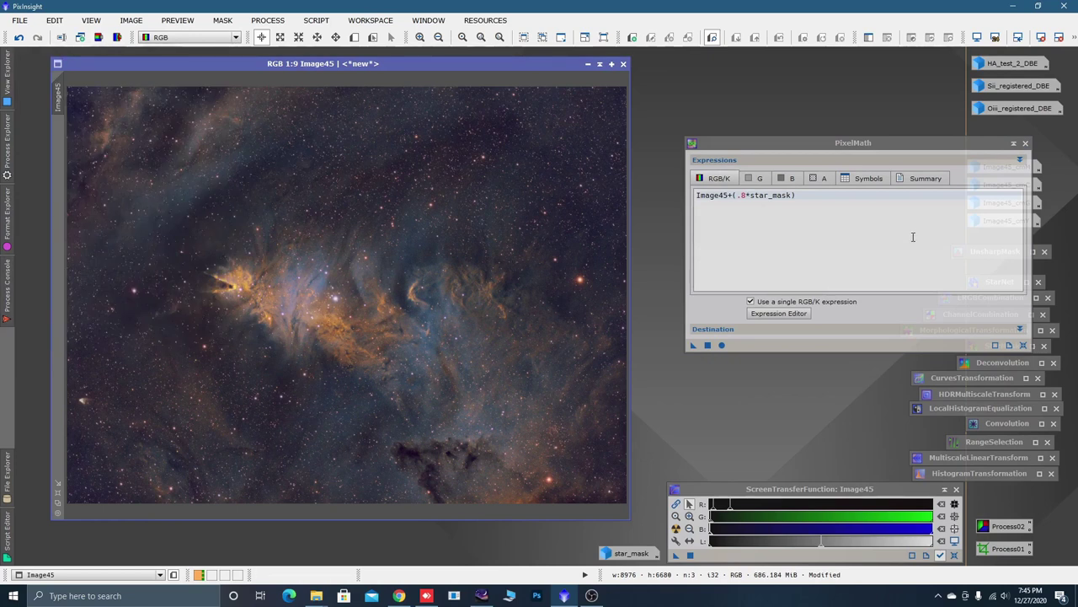
{"action": "left_click", "coordinate": [1014, 143]}
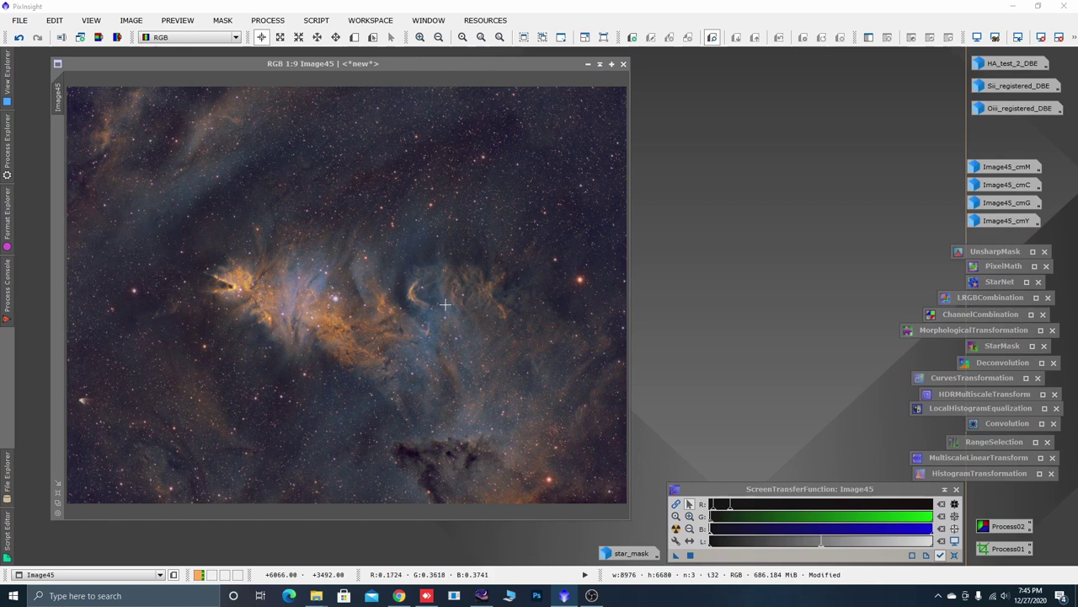
Set the Convolution StdDev to 1.30 while judging the blur on Image45 in a real-time preview, and close the preview
{"action": "scroll", "coordinate": [448, 309], "scroll_direction": "up", "scroll_amount": 3}
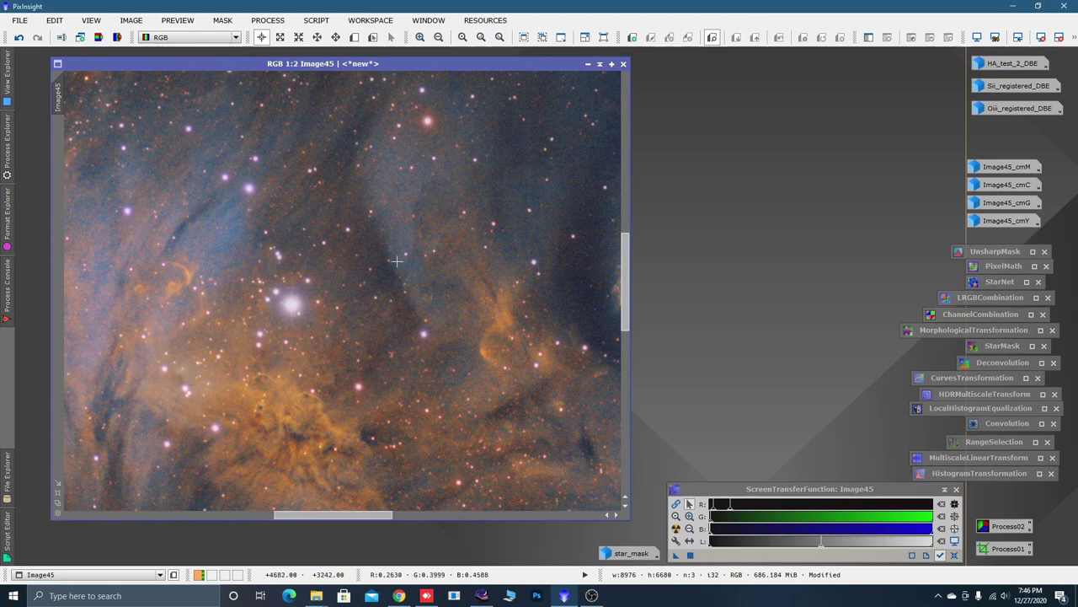
{"action": "scroll", "coordinate": [430, 328], "scroll_direction": "down", "scroll_amount": 6}
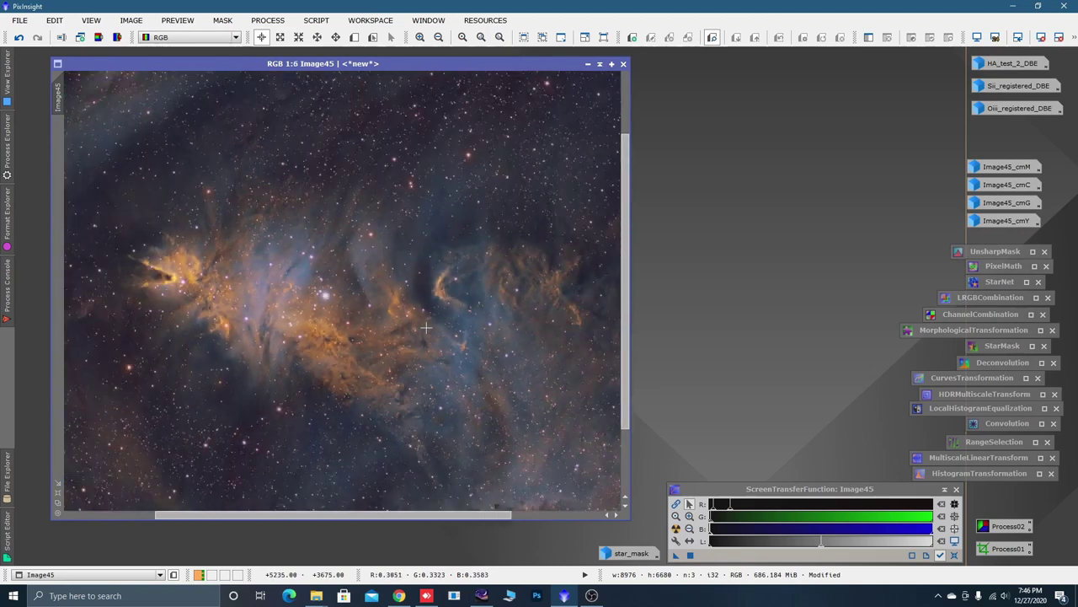
{"action": "scroll", "coordinate": [426, 327], "scroll_direction": "down", "scroll_amount": 2}
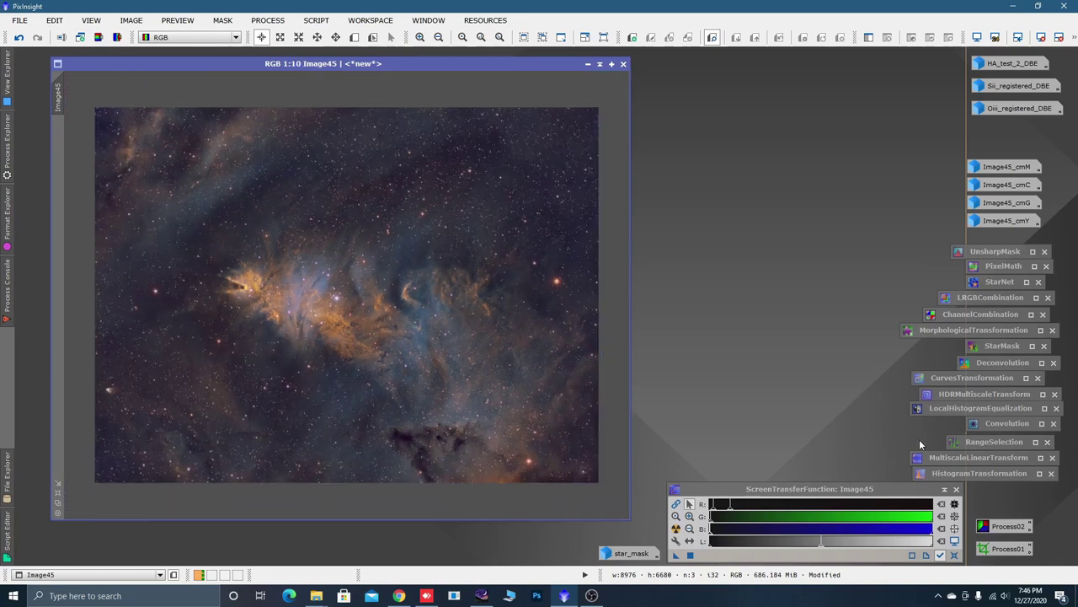
{"action": "double_click", "coordinate": [989, 424]}
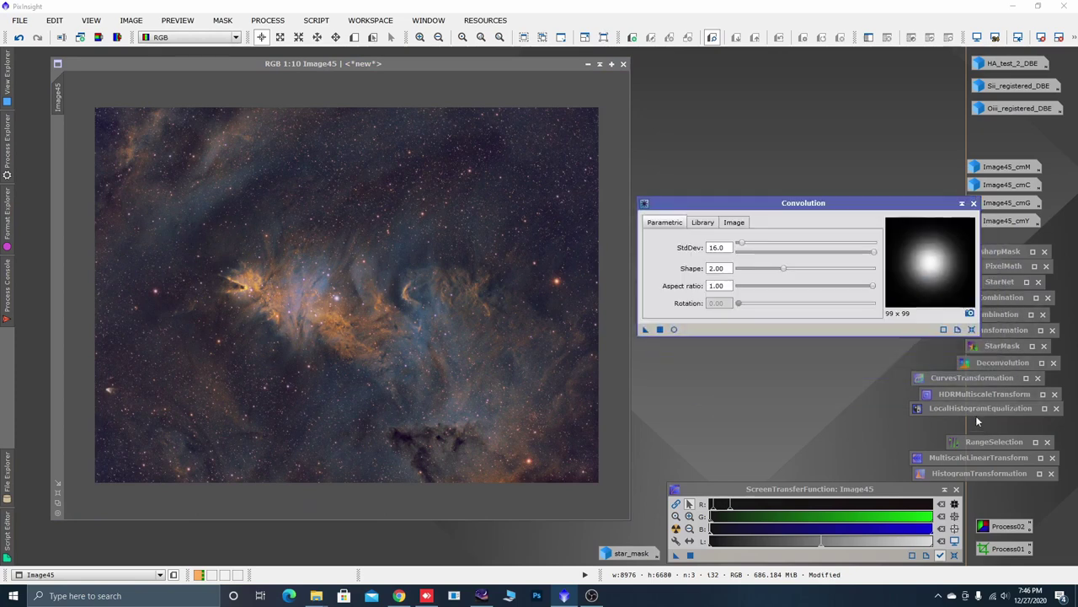
{"action": "left_click", "coordinate": [673, 330]}
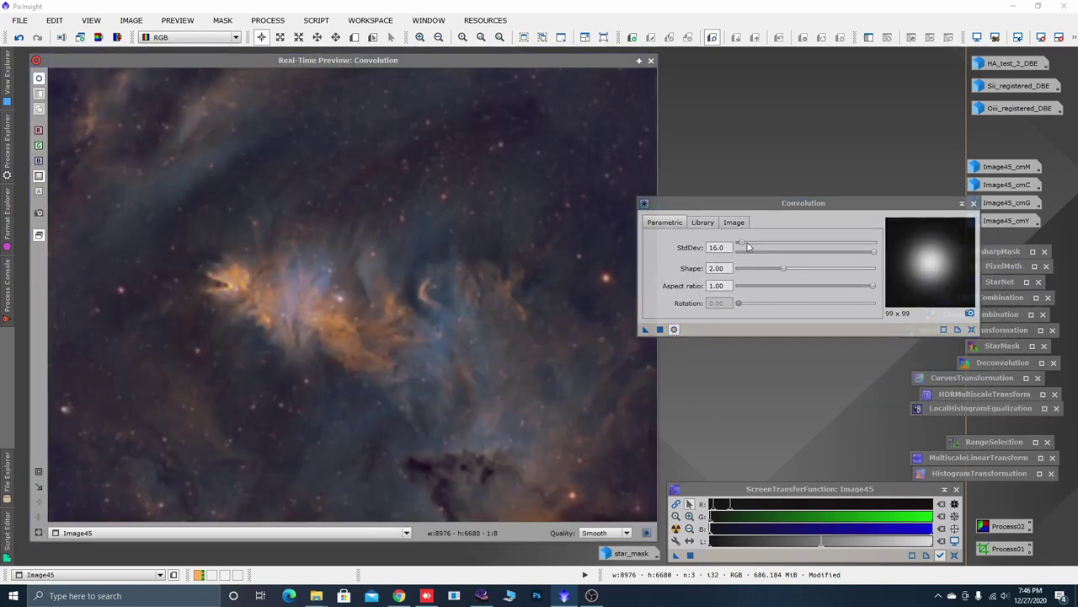
{"action": "left_click_drag", "start_coordinate": [747, 245], "coordinate": [730, 247]}
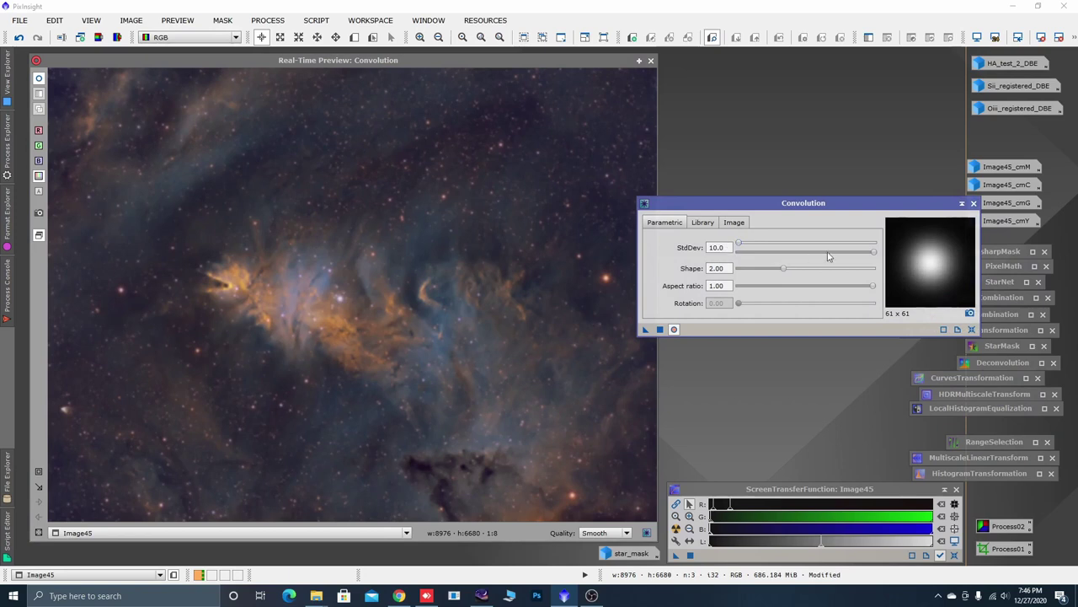
{"action": "mouse_move", "coordinate": [872, 255]}
{"action": "left_mouse_down"}
{"action": "mouse_move", "coordinate": [753, 257]}
{"action": "mouse_move", "coordinate": [872, 262]}
{"action": "left_mouse_up"}
{"action": "left_click_drag", "start_coordinate": [875, 255], "coordinate": [755, 253]}
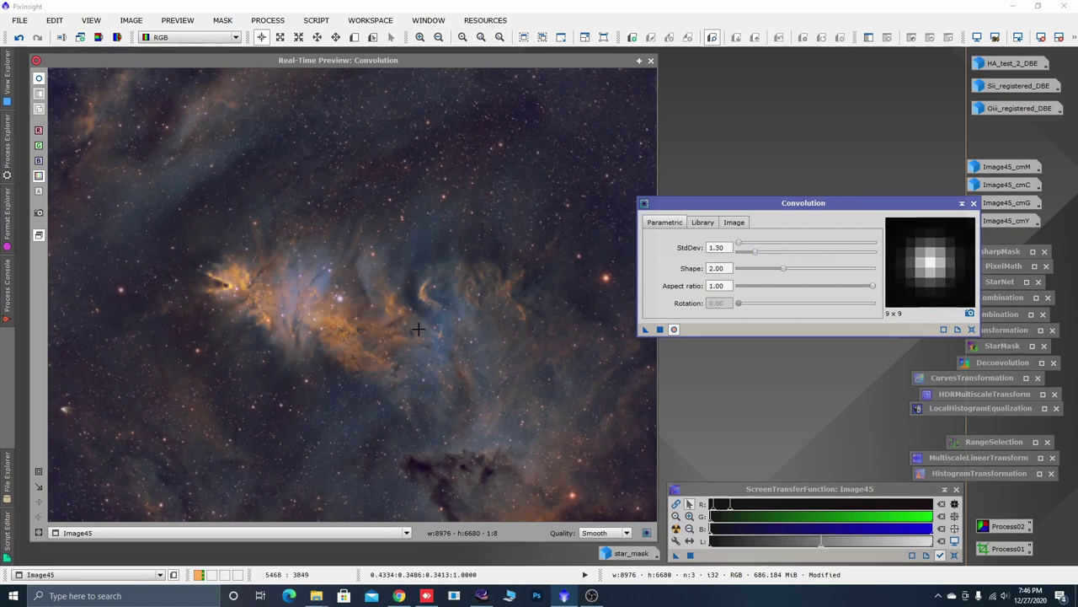
{"action": "left_click", "coordinate": [651, 61]}
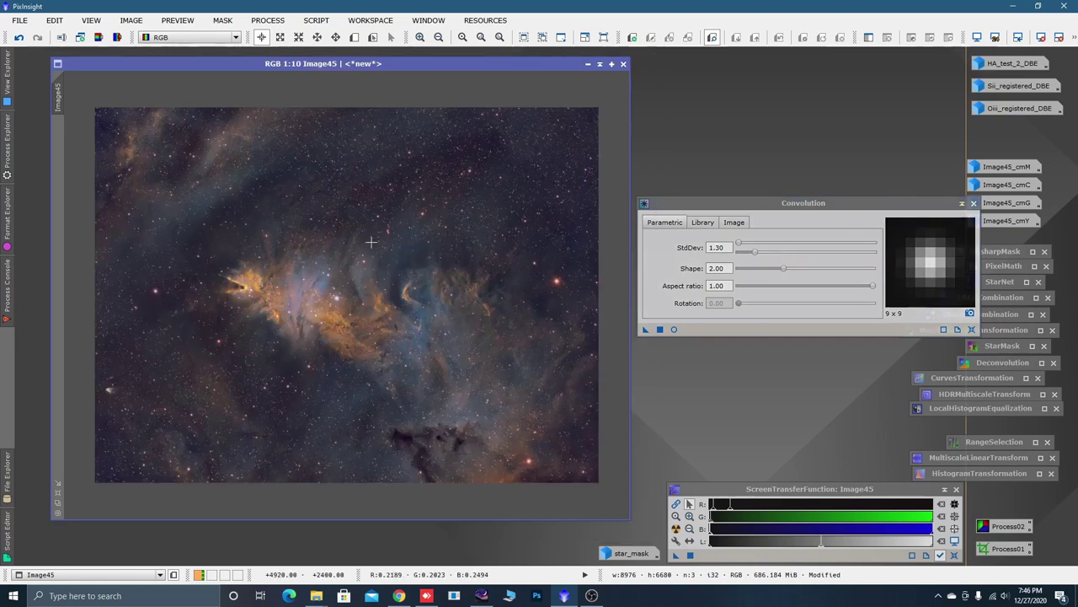
Examine the noise and stars in and above the central nebula of Image45 at 1:1 and 2:1 magnification
{"action": "scroll", "coordinate": [321, 275], "scroll_direction": "up", "scroll_amount": 2}
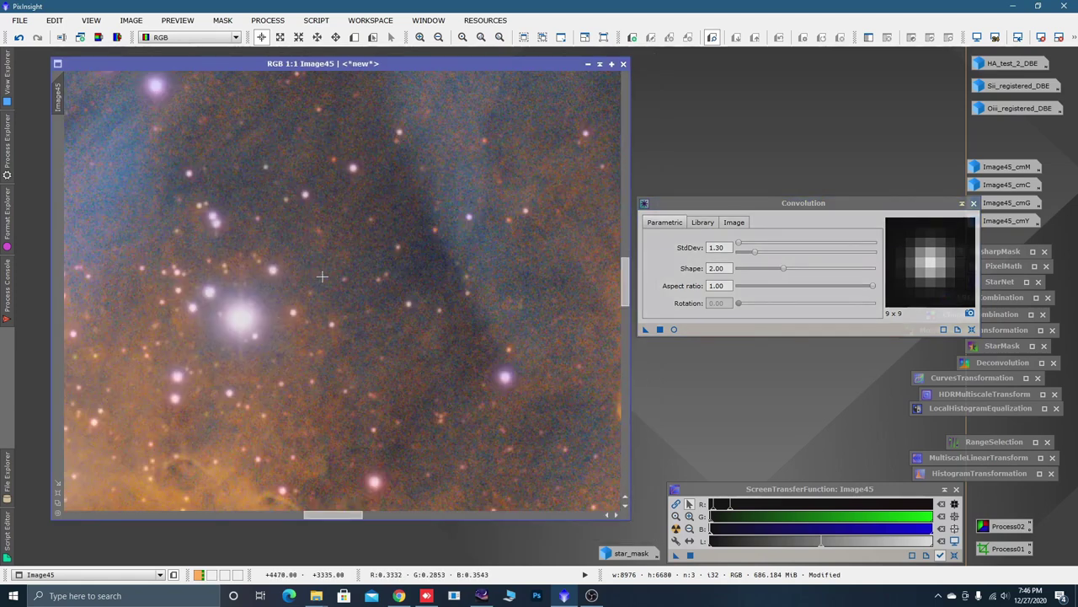
{"action": "scroll", "coordinate": [322, 276], "scroll_direction": "up", "scroll_amount": 1}
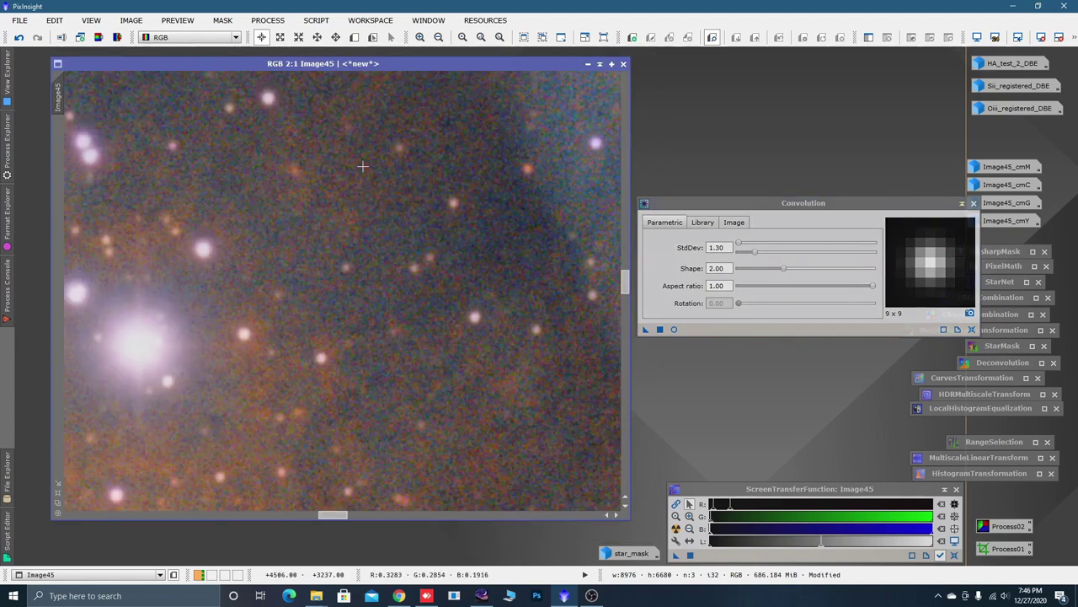
{"action": "key", "text": "space"}
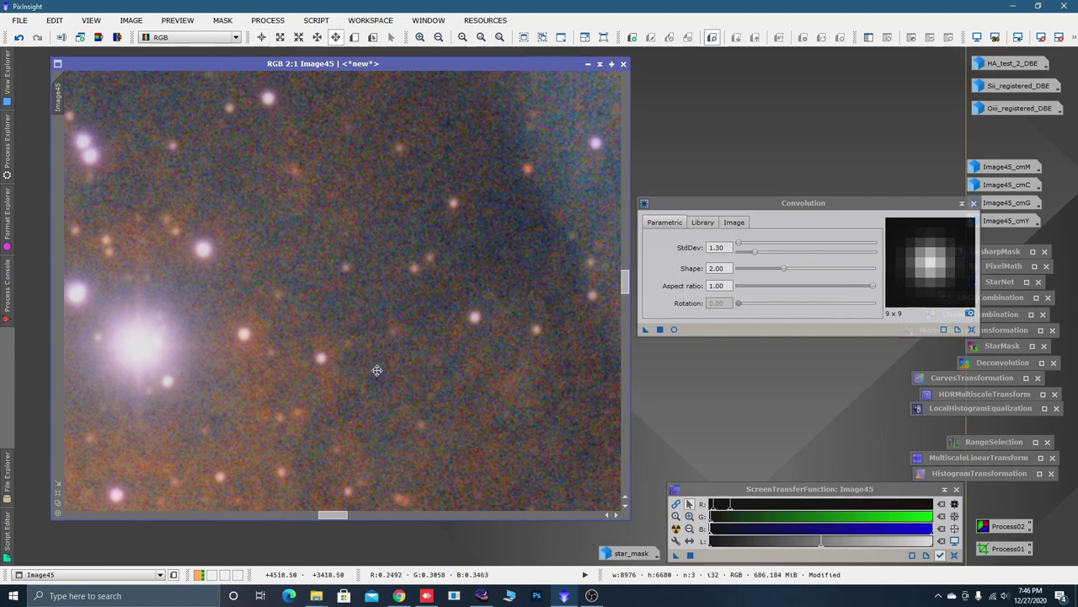
{"action": "left_click_drag", "start_coordinate": [373, 368], "coordinate": [539, 378]}
{"action": "left_click_drag", "start_coordinate": [348, 172], "coordinate": [549, 375]}
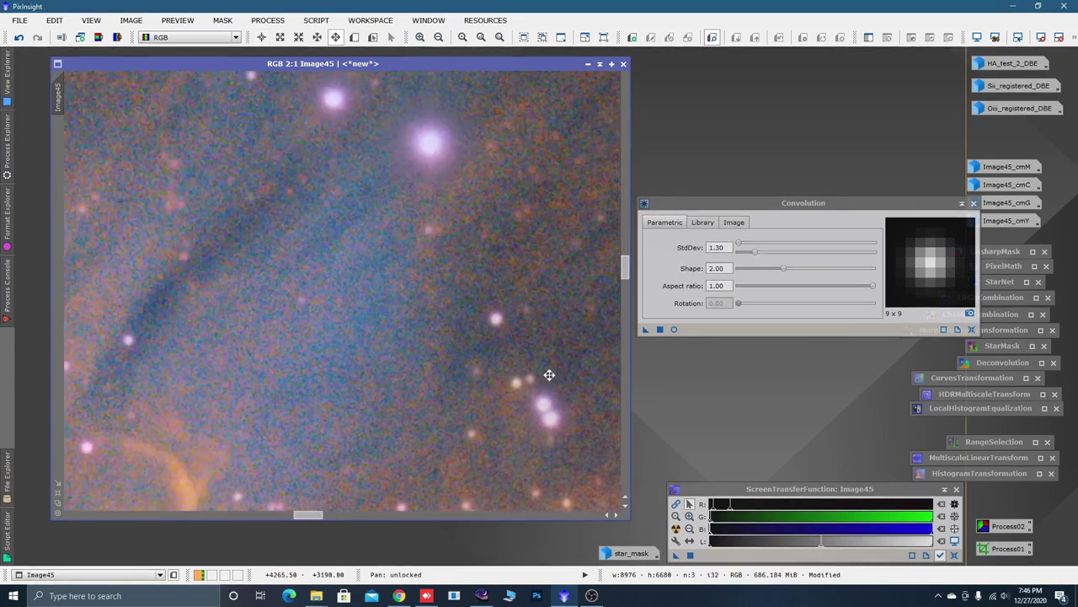
{"action": "left_click_drag", "start_coordinate": [333, 320], "coordinate": [361, 337]}
{"action": "left_click_drag", "start_coordinate": [469, 251], "coordinate": [502, 262]}
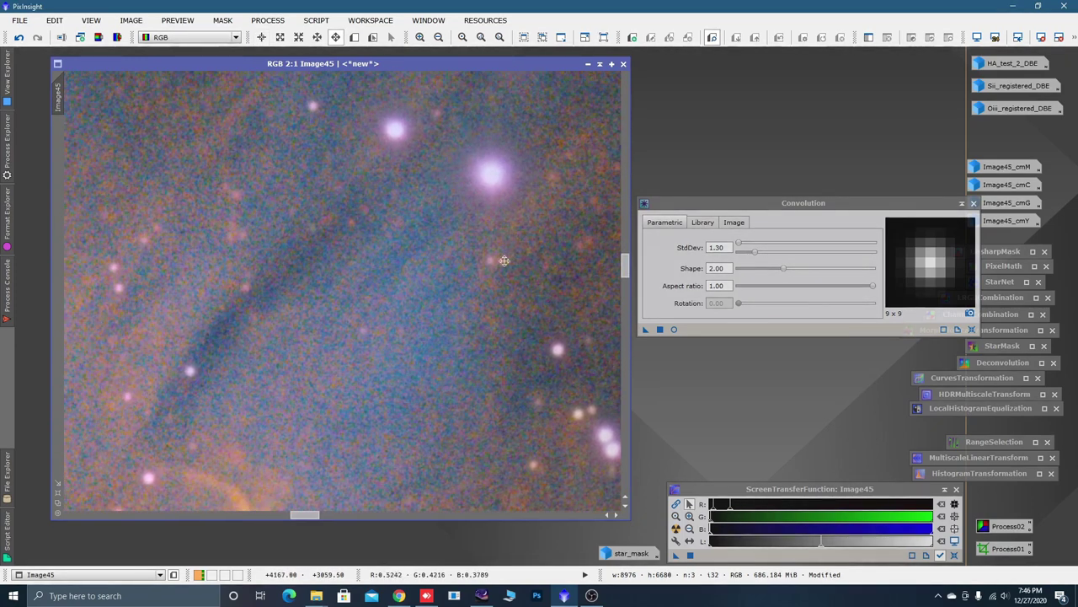
{"action": "scroll", "coordinate": [375, 273], "scroll_direction": "down", "scroll_amount": 3}
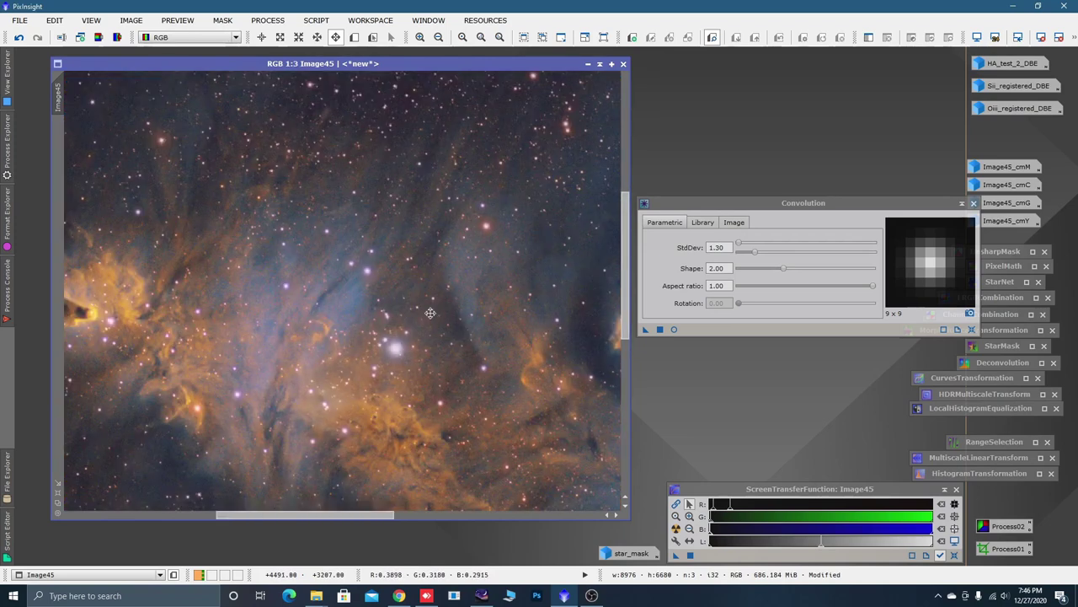
{"action": "scroll", "coordinate": [446, 313], "scroll_direction": "up", "scroll_amount": 4}
{"action": "scroll", "coordinate": [447, 312], "scroll_direction": "down", "scroll_amount": 1}
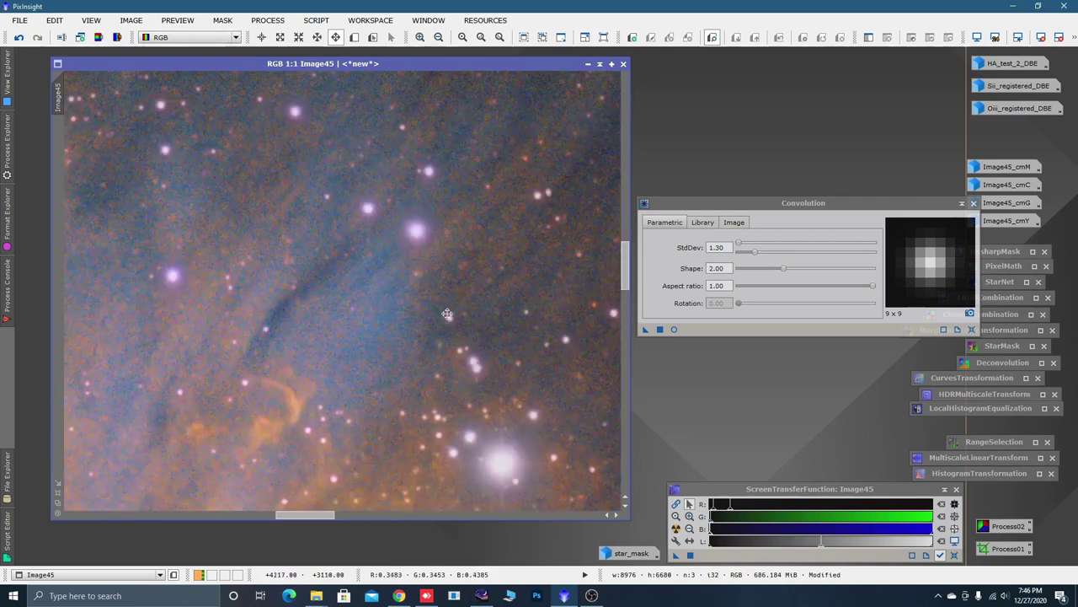
{"action": "left_click_drag", "start_coordinate": [499, 302], "coordinate": [466, 316]}
{"action": "left_click_drag", "start_coordinate": [519, 270], "coordinate": [446, 334]}
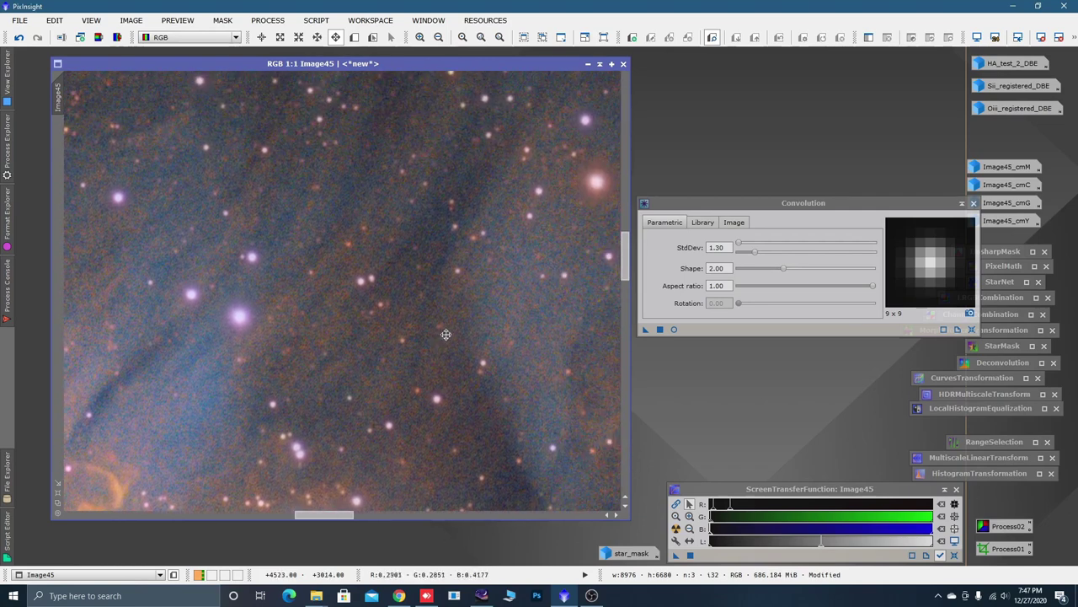
{"action": "left_click_drag", "start_coordinate": [486, 234], "coordinate": [445, 460]}
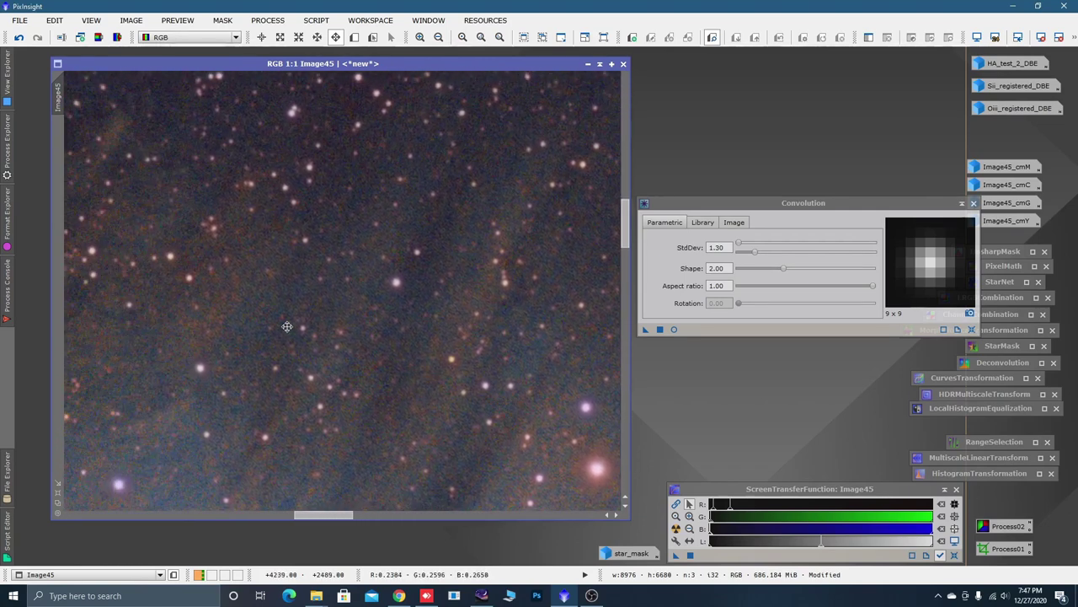
Apply Convolution with StdDev 10.0 to Image45, checking it in the real-time preview, and put the process and preview windows away
{"action": "left_click_drag", "start_coordinate": [396, 253], "coordinate": [593, 341]}
{"action": "left_click_drag", "start_coordinate": [296, 324], "coordinate": [499, 337]}
{"action": "scroll", "coordinate": [379, 241], "scroll_direction": "down", "scroll_amount": 7}
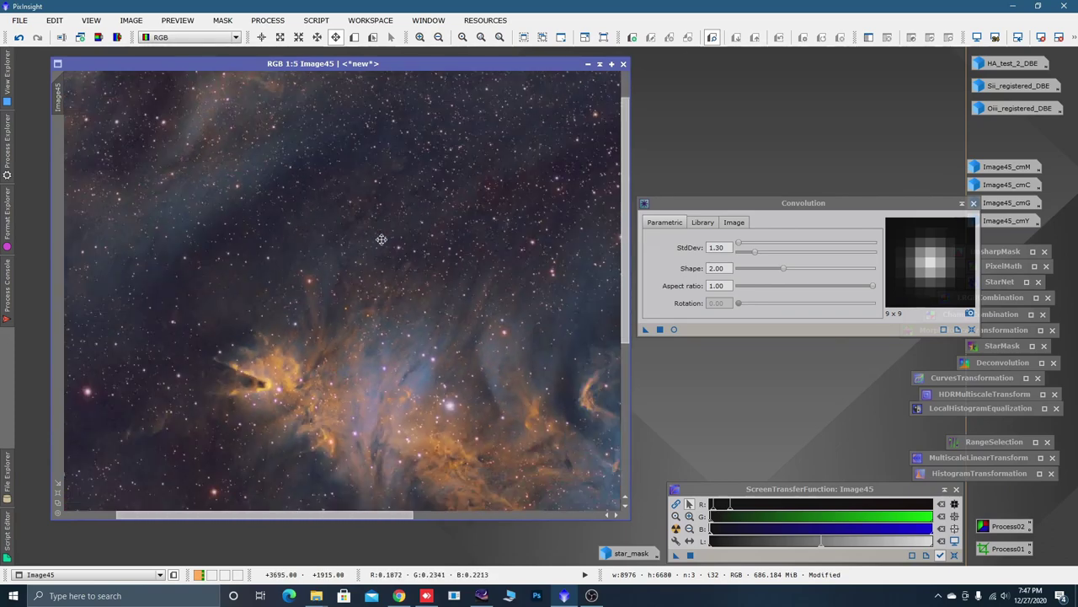
{"action": "scroll", "coordinate": [379, 309], "scroll_direction": "up", "scroll_amount": 5}
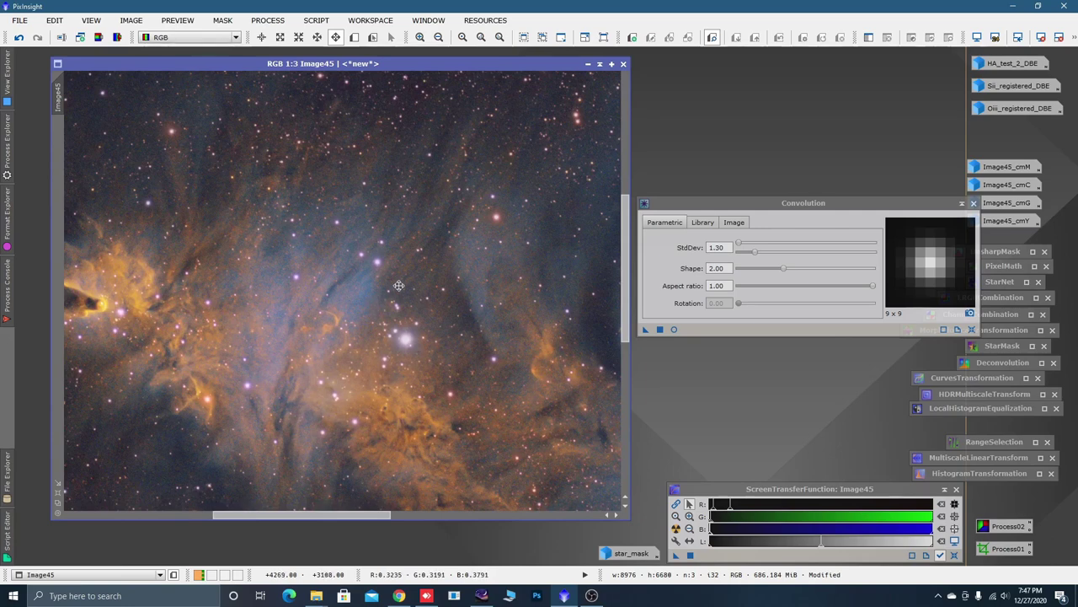
{"action": "scroll", "coordinate": [366, 284], "scroll_direction": "down", "scroll_amount": 4}
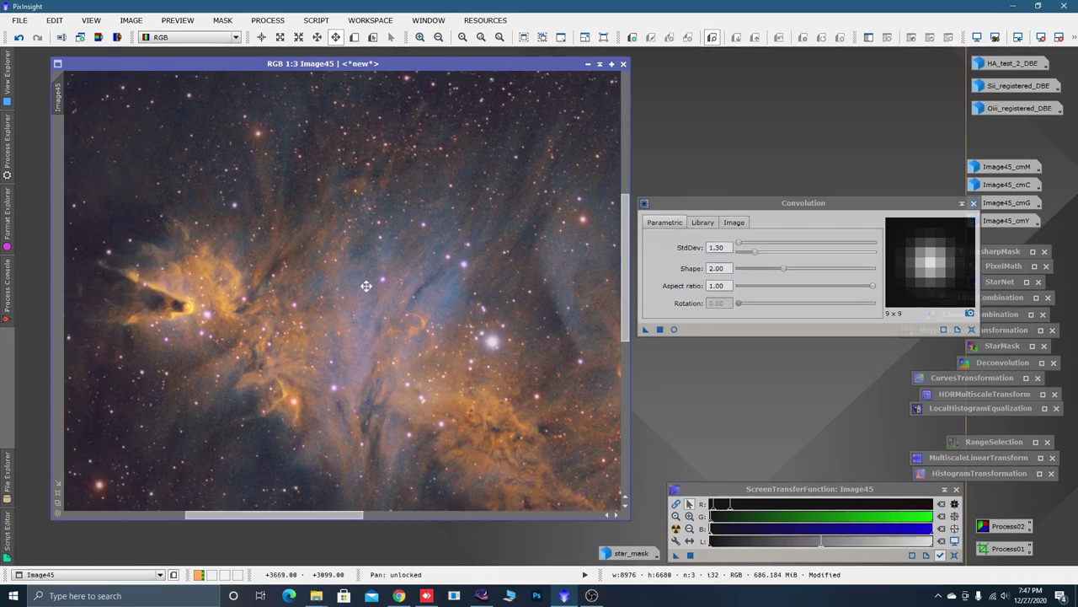
{"action": "scroll", "coordinate": [368, 286], "scroll_direction": "down", "scroll_amount": 1}
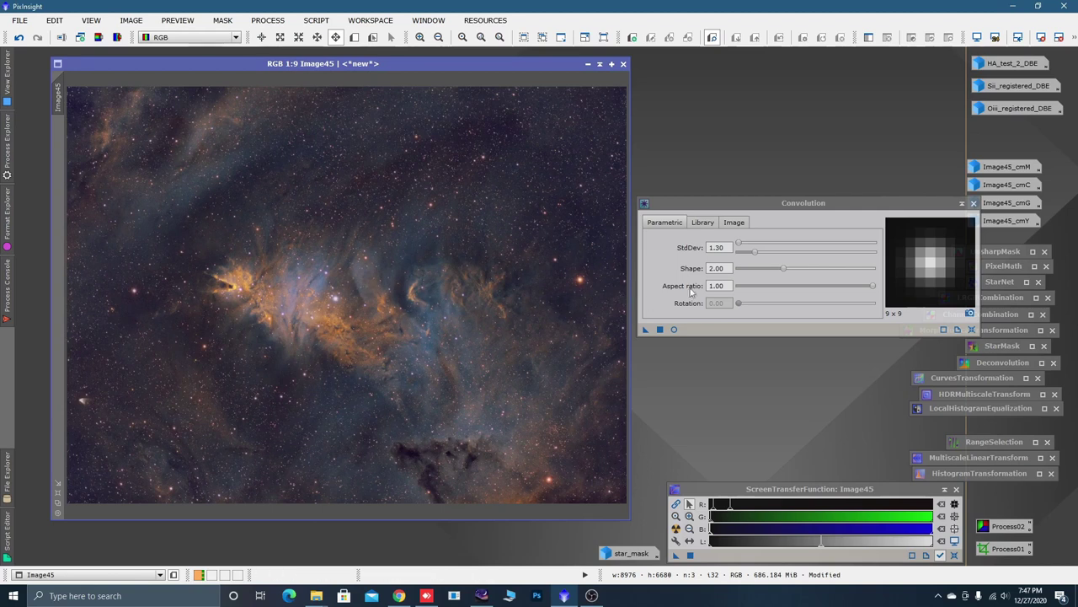
{"action": "left_click", "coordinate": [673, 329]}
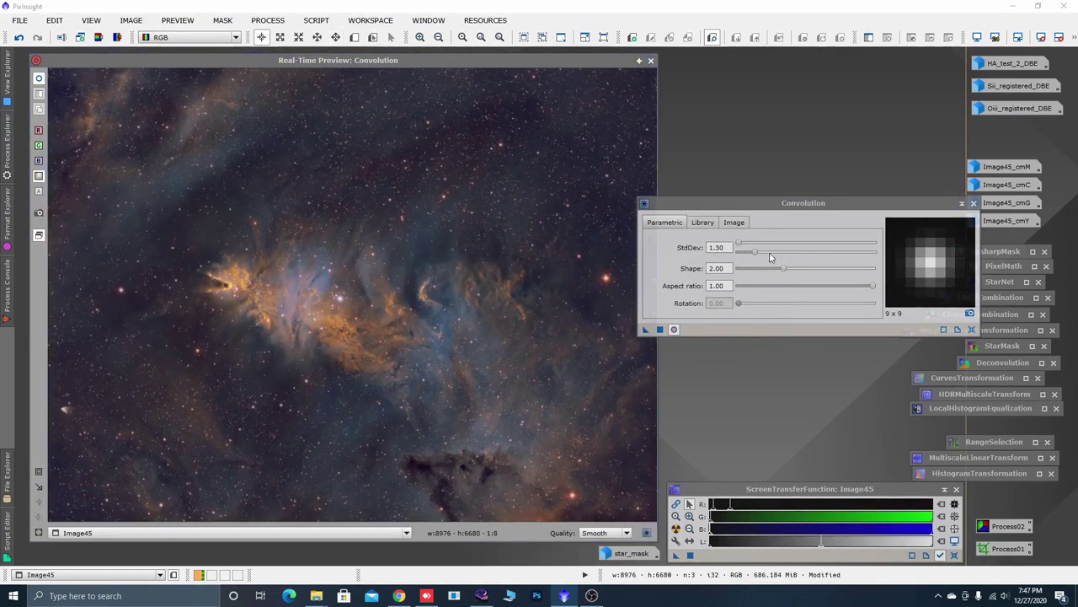
{"action": "left_click_drag", "start_coordinate": [755, 255], "coordinate": [878, 265]}
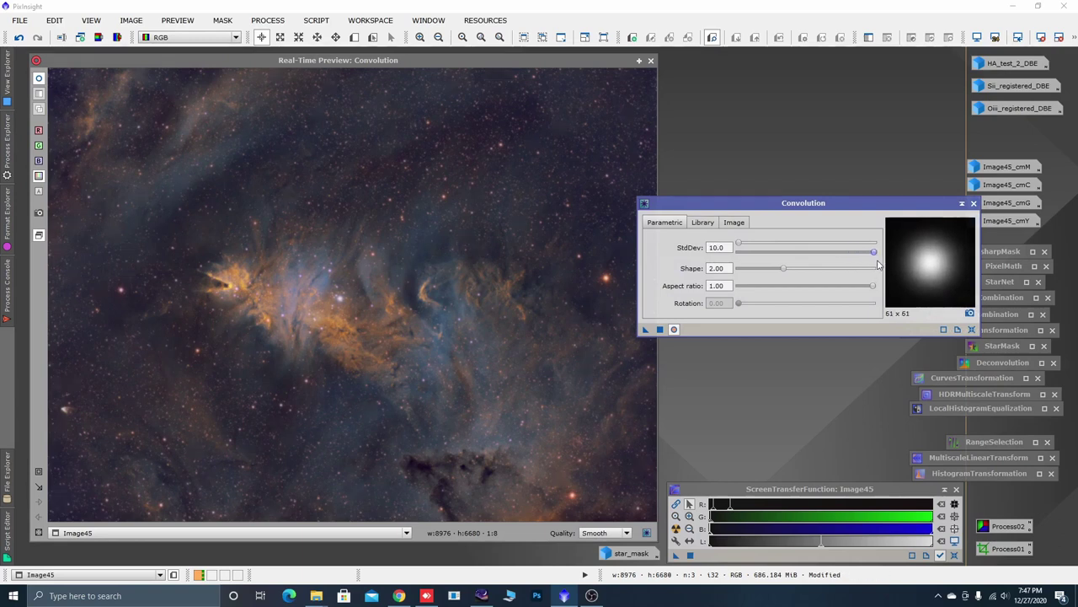
{"action": "left_click", "coordinate": [661, 329]}
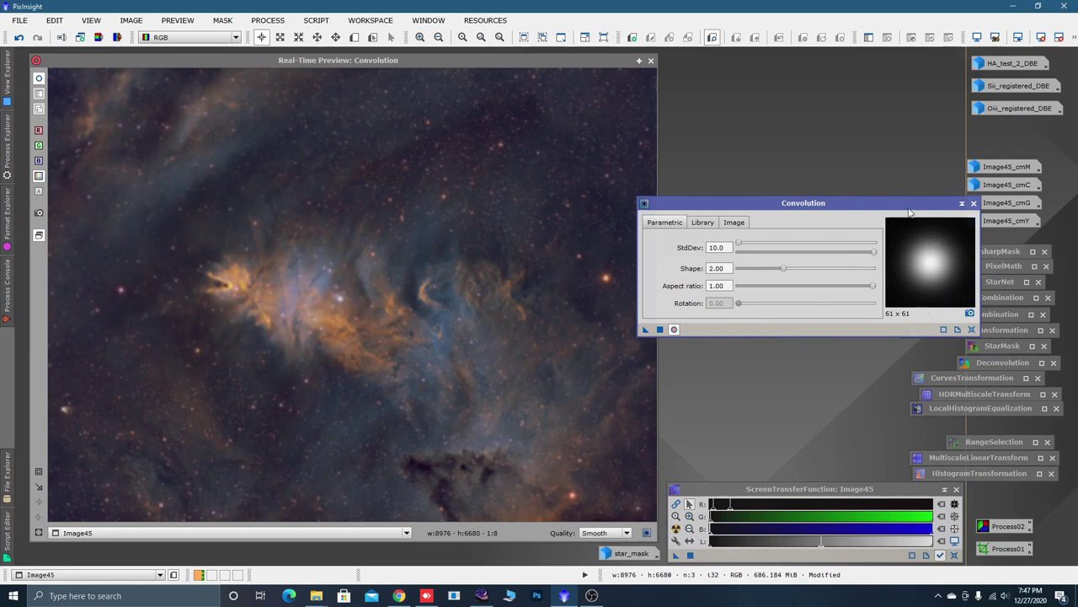
{"action": "left_click", "coordinate": [961, 205]}
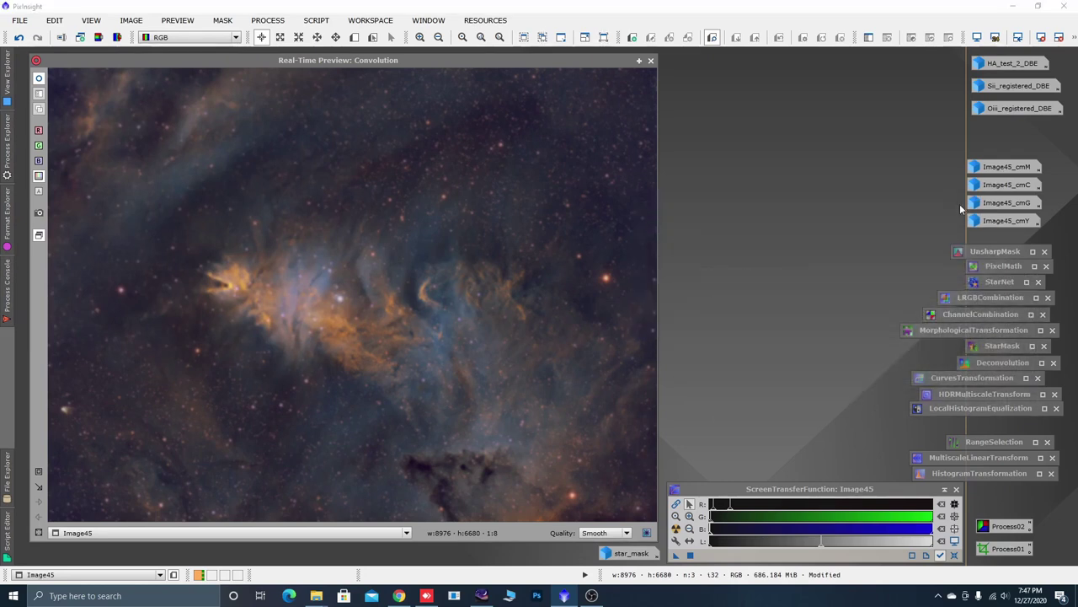
{"action": "left_click", "coordinate": [650, 60]}
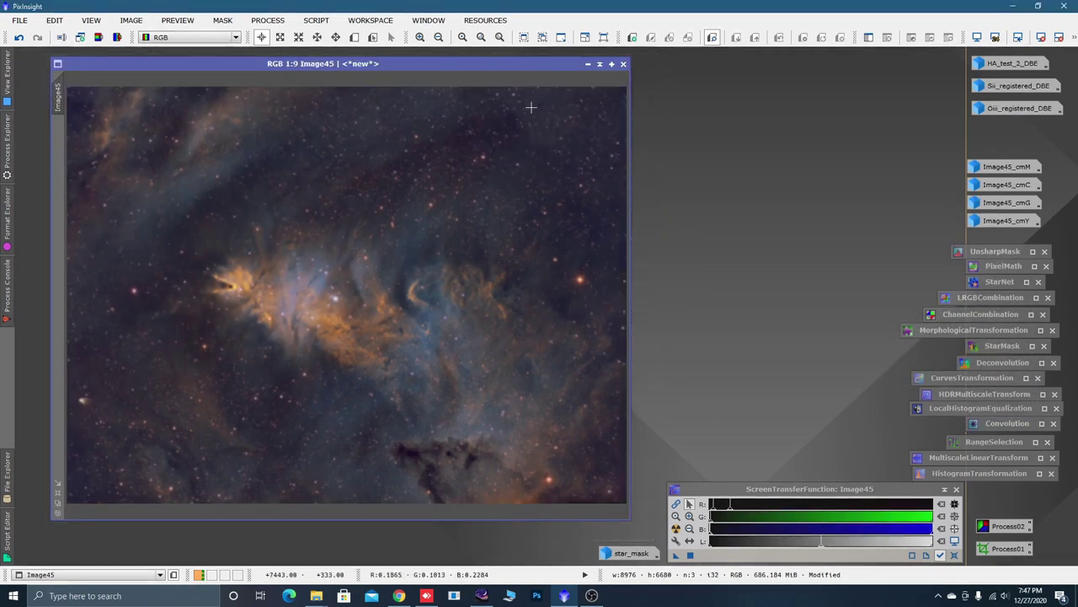
Examine the stars and nebula of the blurred Image45 up close and as a whole
{"action": "scroll", "coordinate": [397, 288], "scroll_direction": "up", "scroll_amount": 3}
{"action": "key", "text": "ctrl+z"}
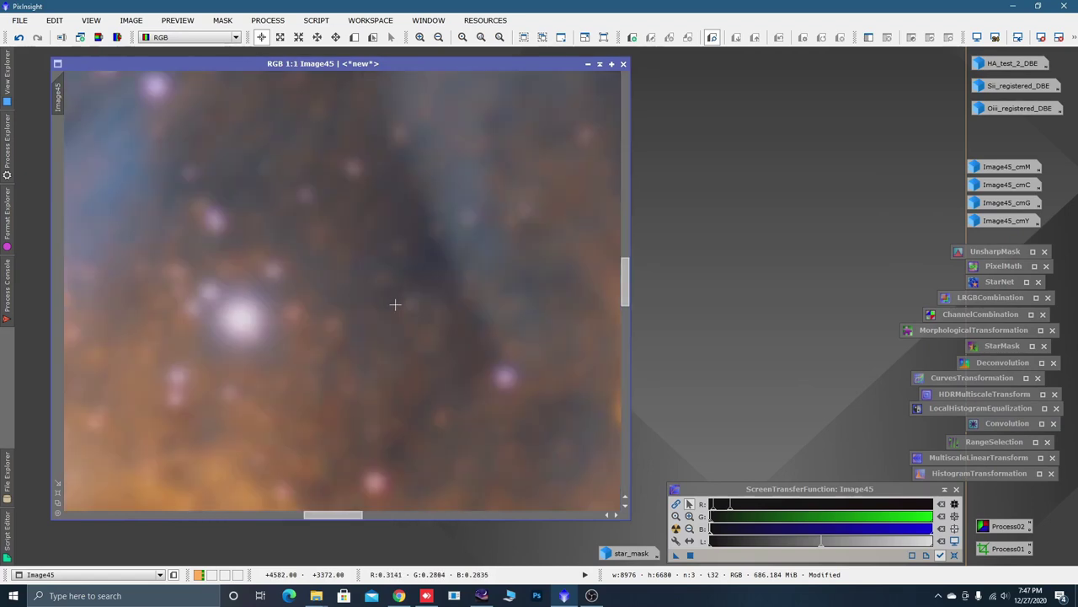
{"action": "key", "text": "ctrl+y"}
{"action": "key", "text": "space"}
{"action": "left_click_drag", "start_coordinate": [474, 291], "coordinate": [248, 317]}
{"action": "mouse_move", "coordinate": [486, 279]}
{"action": "left_mouse_down"}
{"action": "mouse_move", "coordinate": [474, 342]}
{"action": "mouse_move", "coordinate": [484, 383]}
{"action": "left_mouse_up"}
{"action": "left_click_drag", "start_coordinate": [339, 279], "coordinate": [450, 369]}
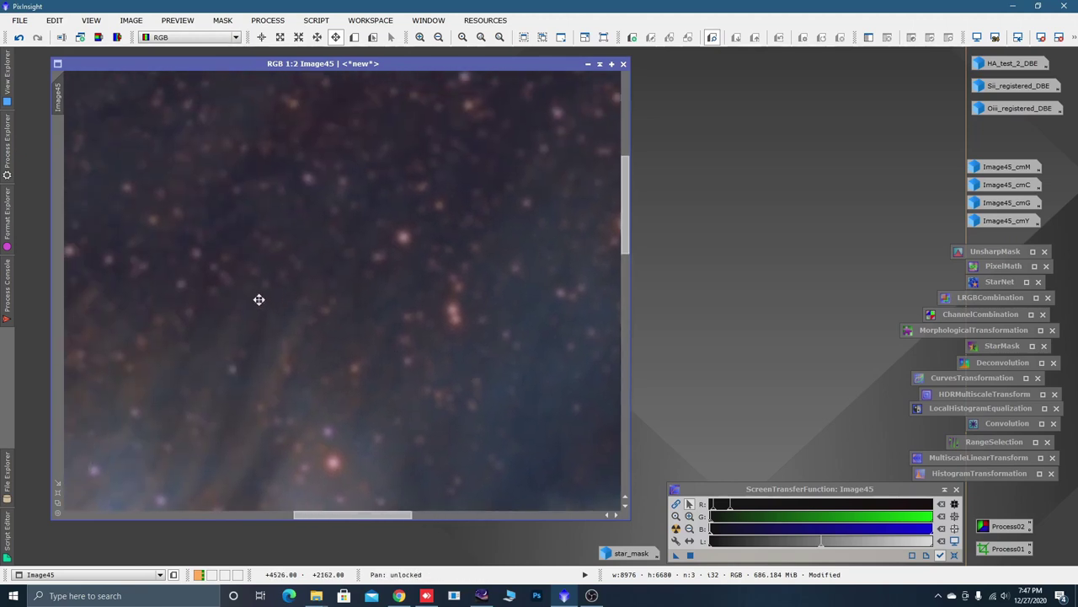
{"action": "left_click_drag", "start_coordinate": [258, 298], "coordinate": [542, 286]}
{"action": "scroll", "coordinate": [463, 337], "scroll_direction": "down", "scroll_amount": 4}
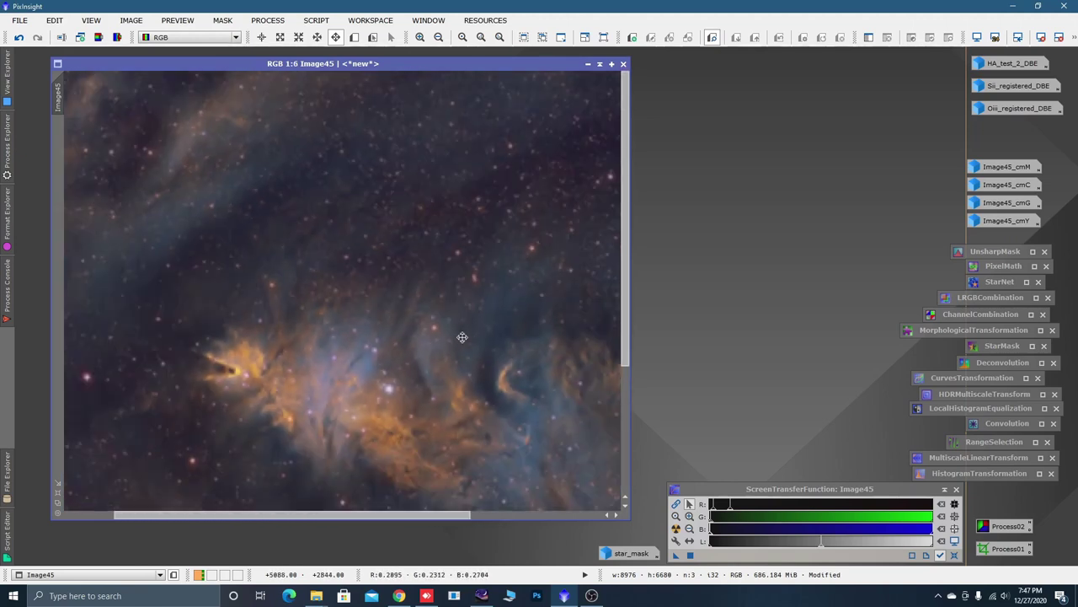
{"action": "scroll", "coordinate": [478, 384], "scroll_direction": "down", "scroll_amount": 4}
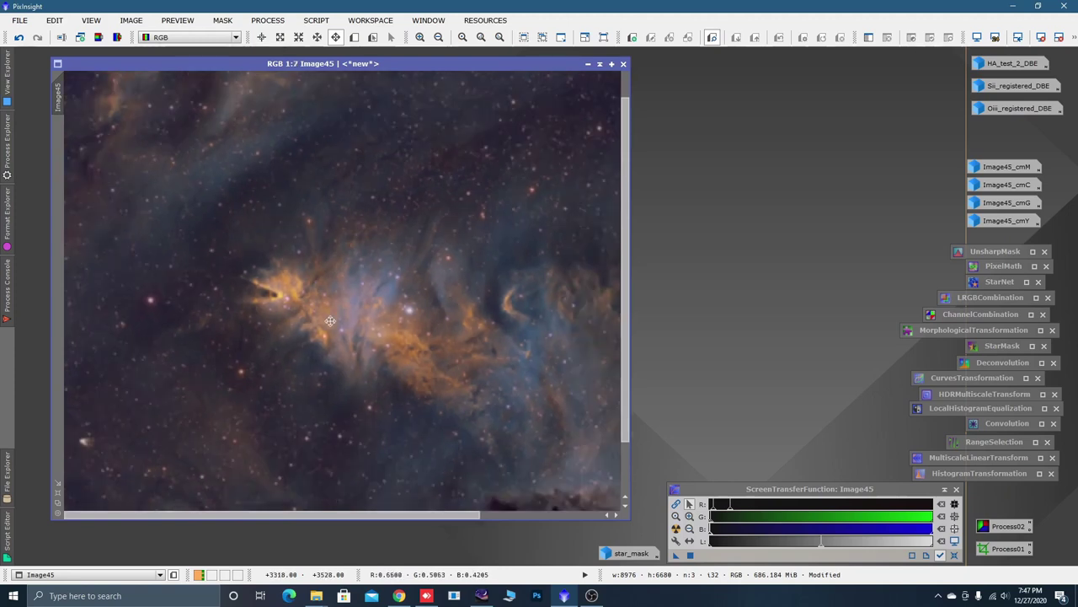
{"action": "key", "text": "alt+r"}
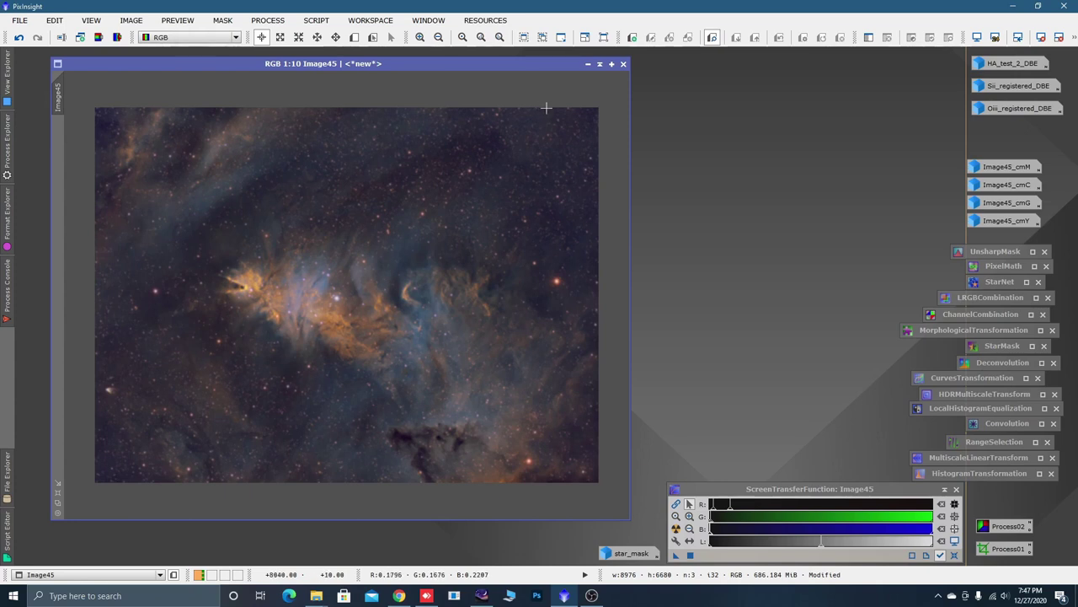
Iconize Image45 out of the way and restore the HA_test_2_DBE image in the workspace
{"action": "left_click", "coordinate": [588, 64]}
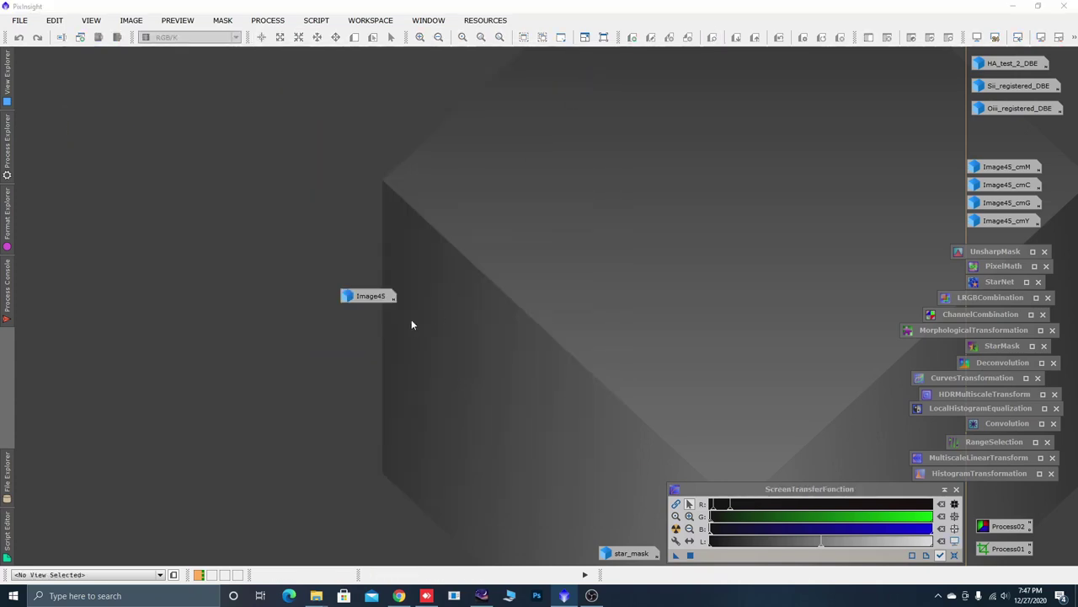
{"action": "left_click_drag", "start_coordinate": [368, 301], "coordinate": [59, 557]}
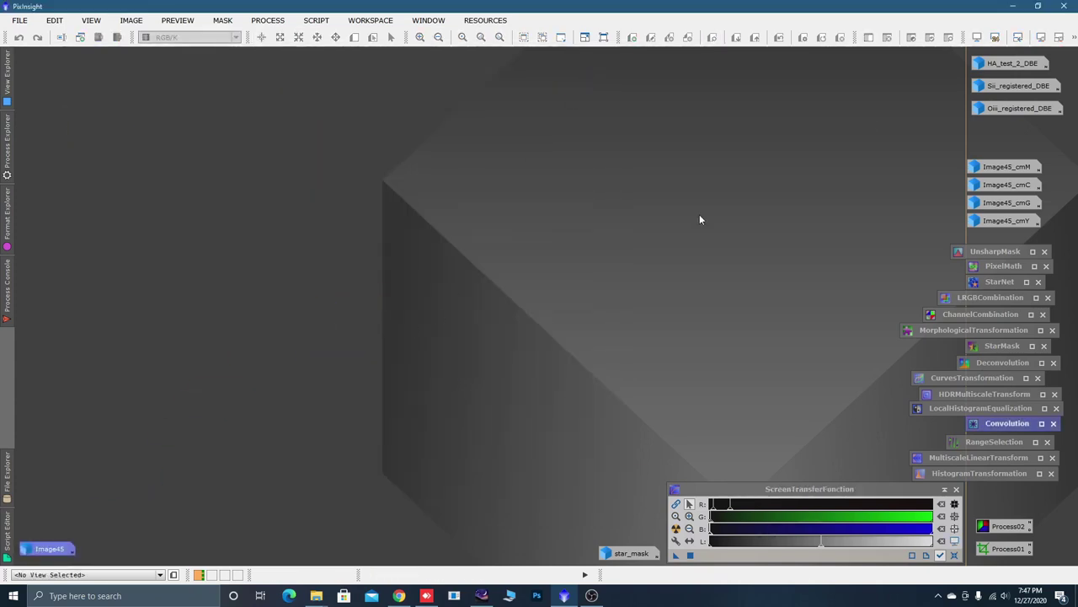
{"action": "double_click", "coordinate": [1005, 64]}
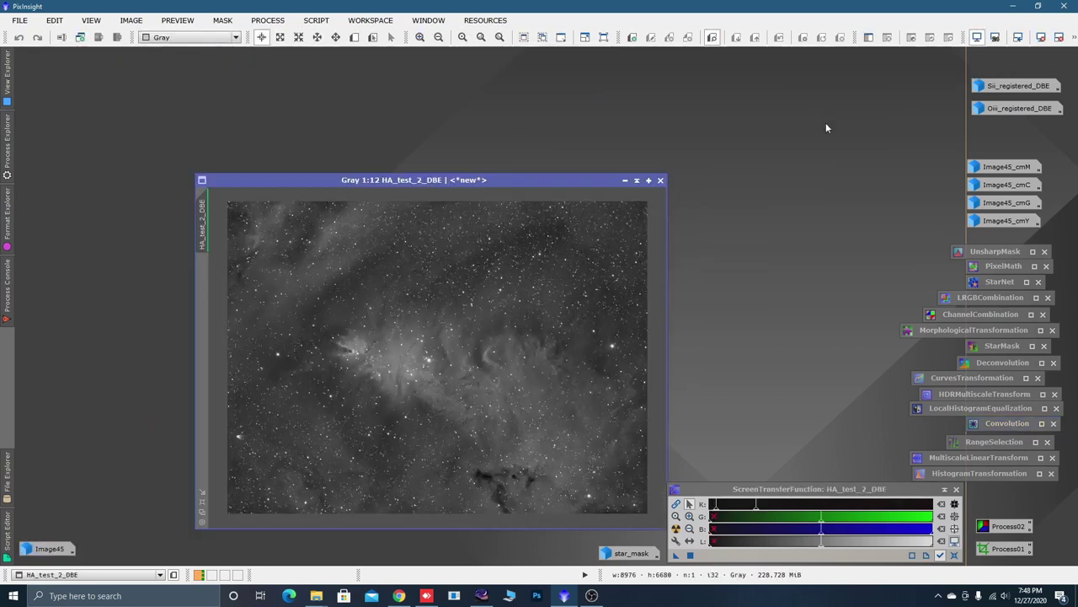
{"action": "left_click_drag", "start_coordinate": [533, 179], "coordinate": [510, 134]}
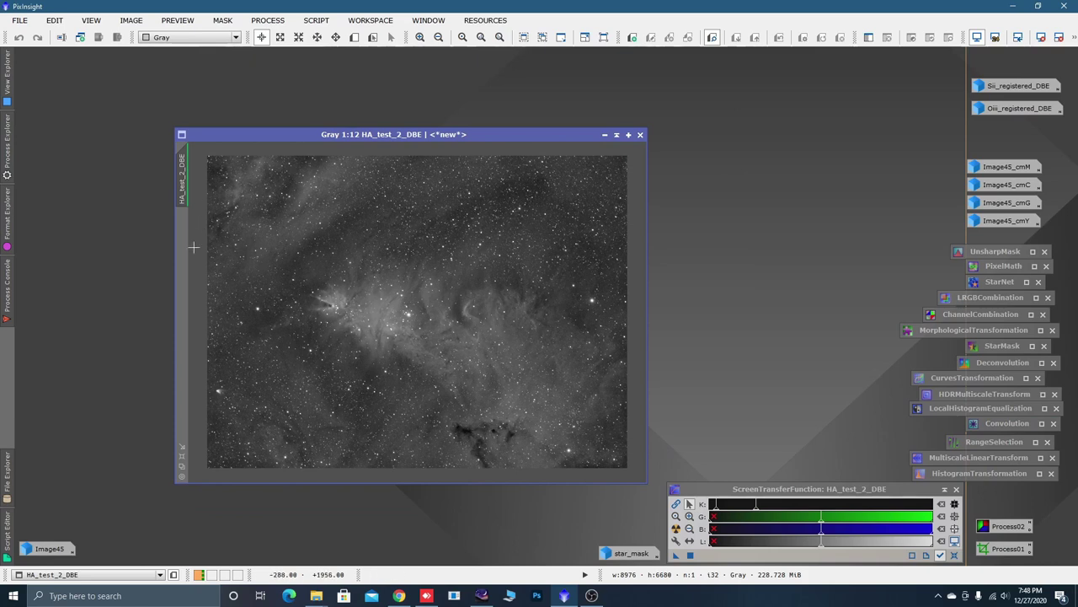
Duplicate HA_test_2_DBE, iconizing the original, and make a second duplicate from the clone
{"action": "left_click_drag", "start_coordinate": [183, 175], "coordinate": [209, 182]}
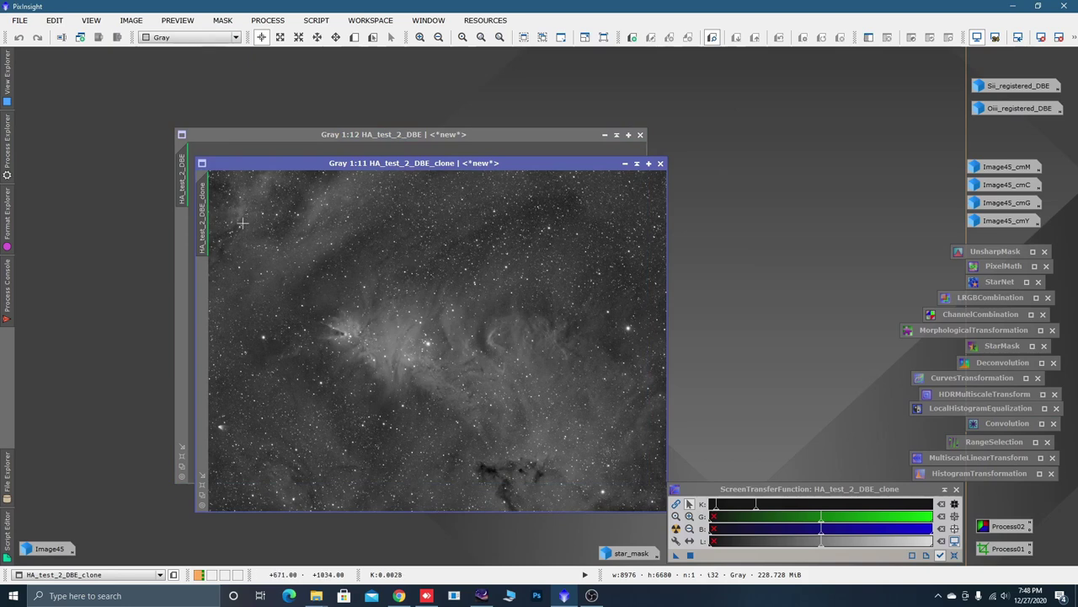
{"action": "left_click", "coordinate": [604, 135]}
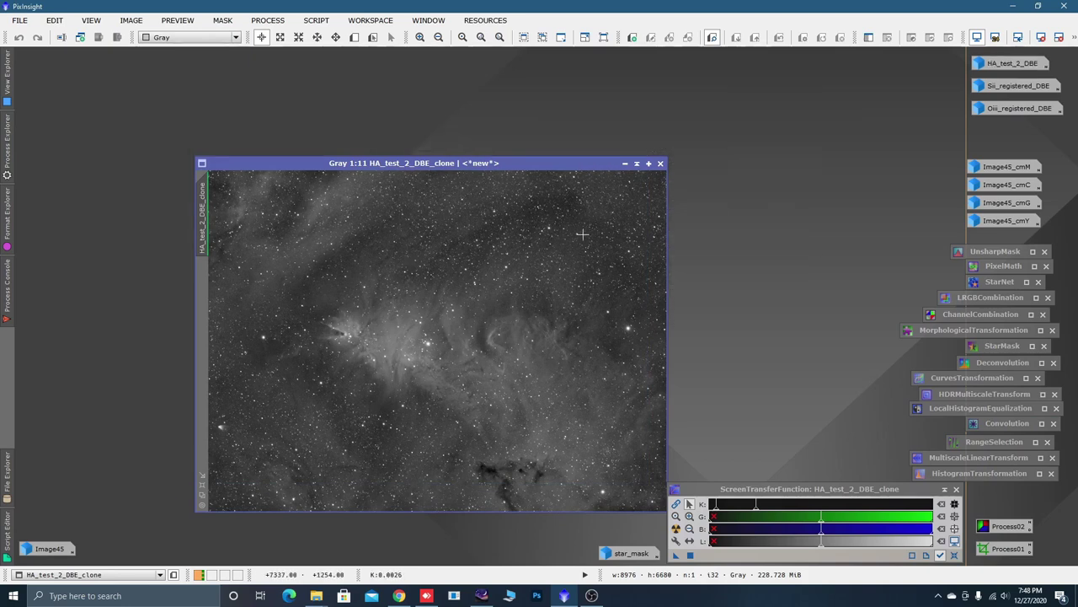
{"action": "left_click_drag", "start_coordinate": [495, 163], "coordinate": [412, 83]}
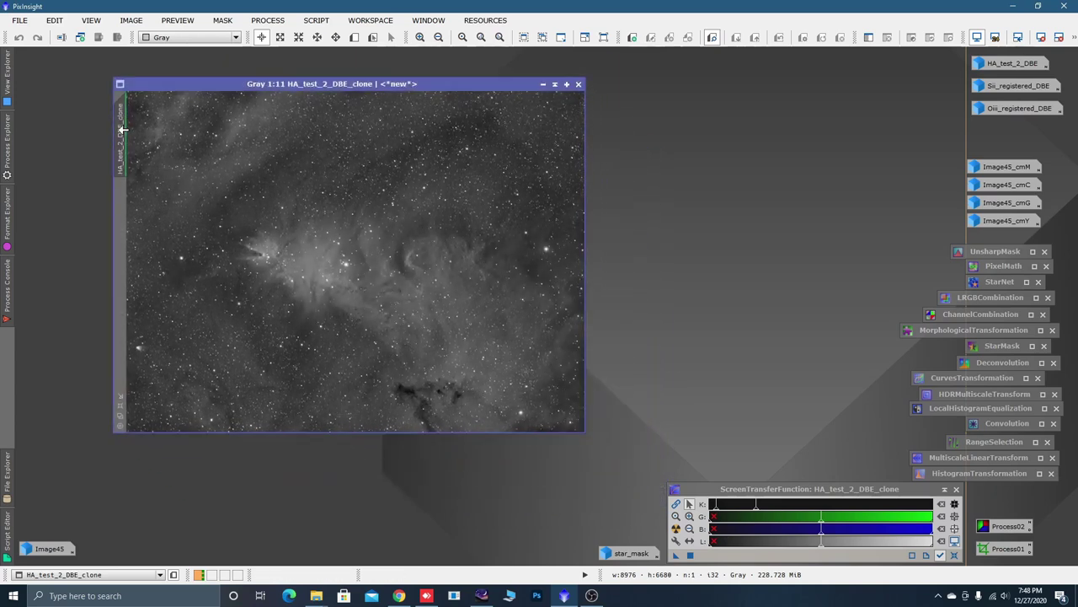
{"action": "left_click_drag", "start_coordinate": [121, 135], "coordinate": [155, 143]}
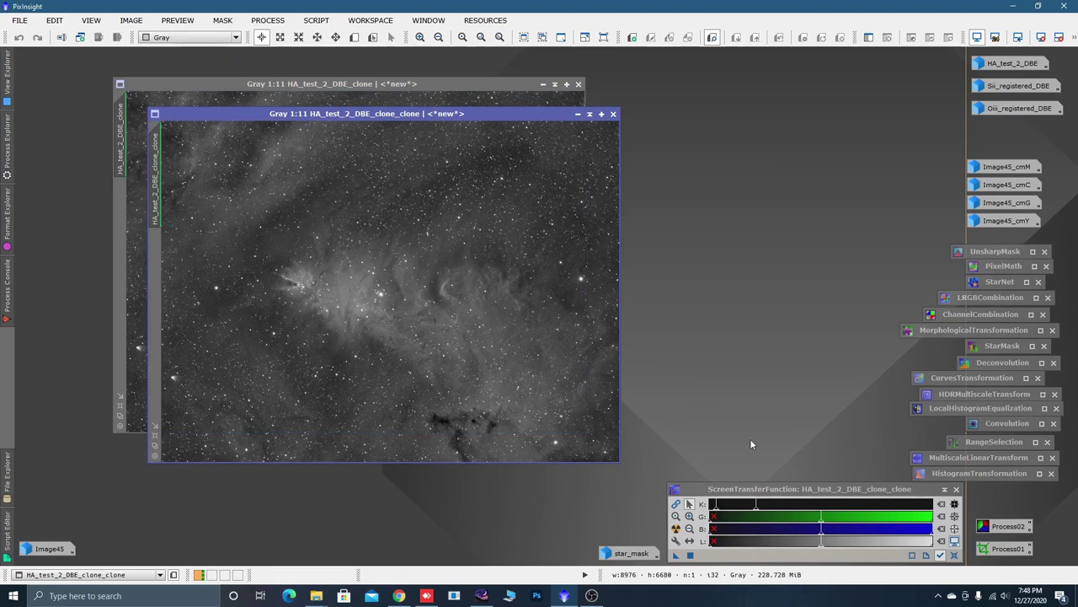
Darken the second clone's screen stretch by raising its shadows, and make the stretch permanent with HistogramTransformation at shadows 0.00203634 and midtones 0.00559685
{"action": "double_click", "coordinate": [943, 475]}
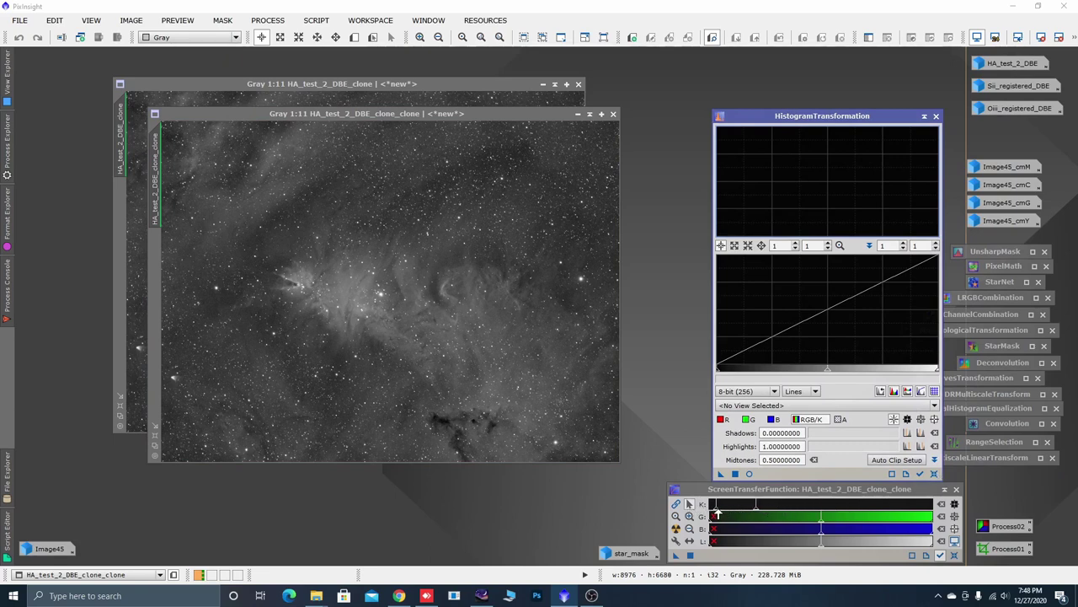
{"action": "left_click_drag", "start_coordinate": [716, 513], "coordinate": [724, 512]}
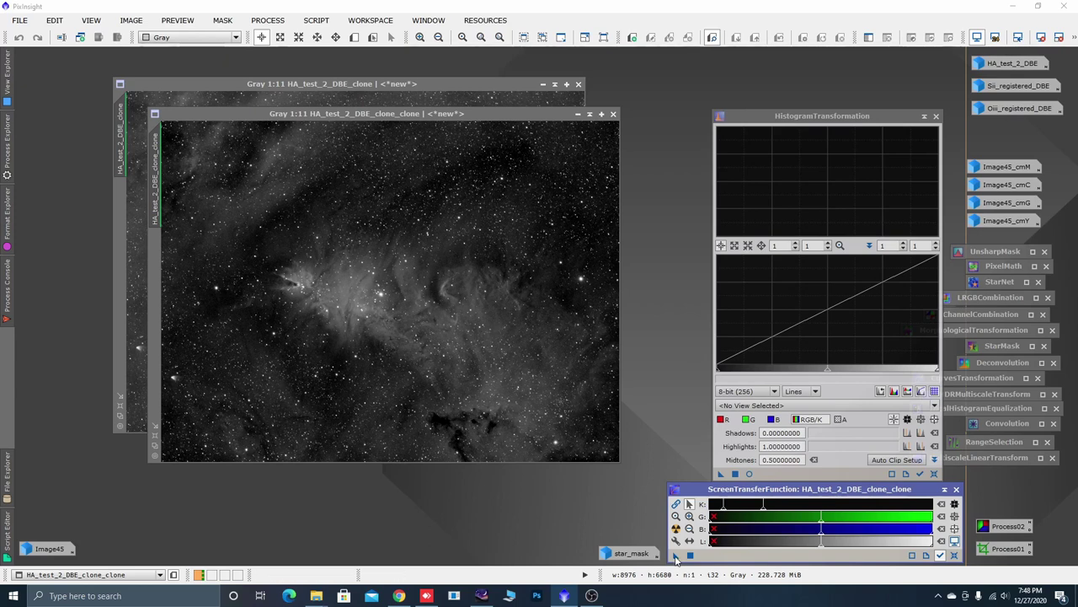
{"action": "left_click_drag", "start_coordinate": [674, 558], "coordinate": [780, 477]}
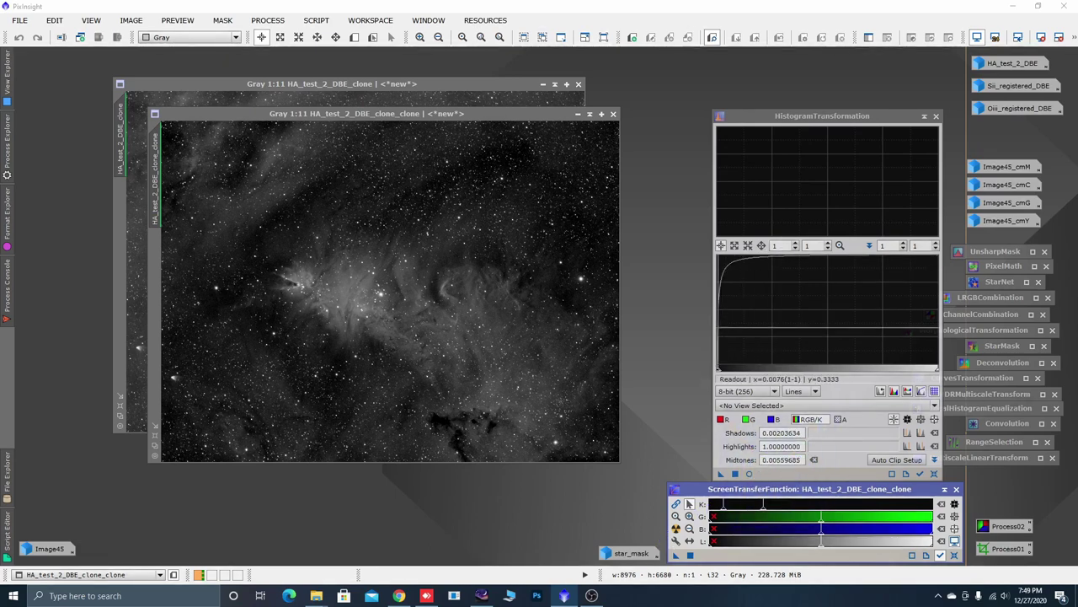
{"action": "key", "text": "ctrl+F12"}
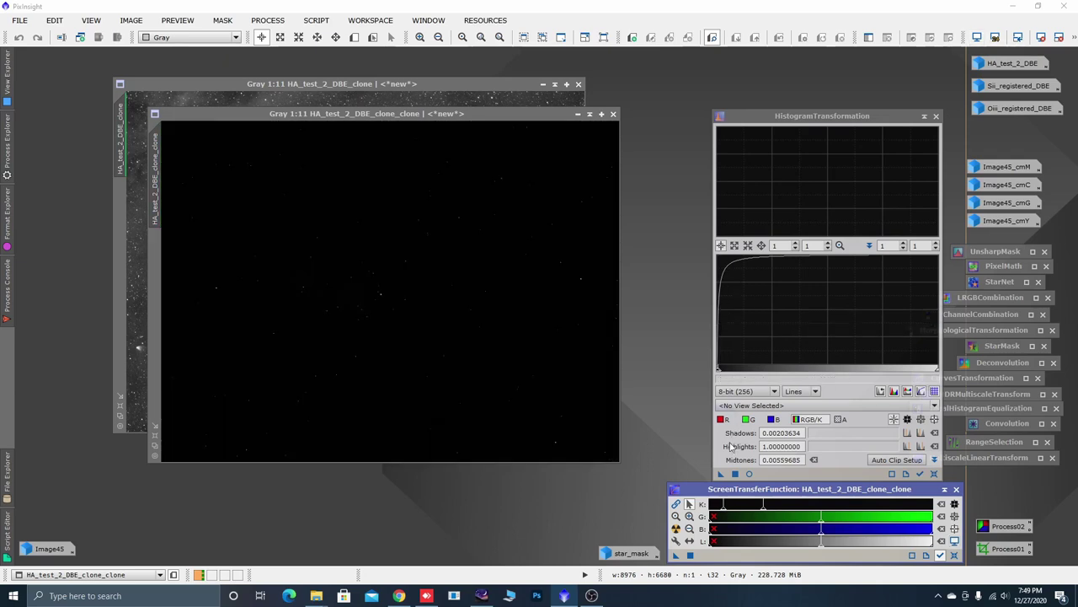
{"action": "left_click_drag", "start_coordinate": [720, 474], "coordinate": [518, 365]}
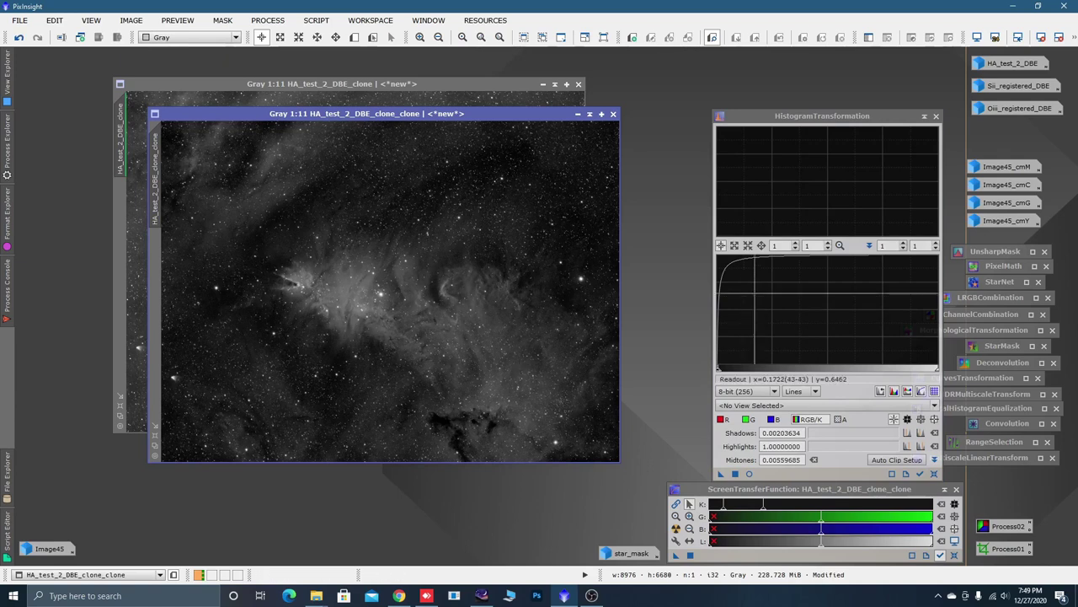
{"action": "left_click", "coordinate": [935, 115]}
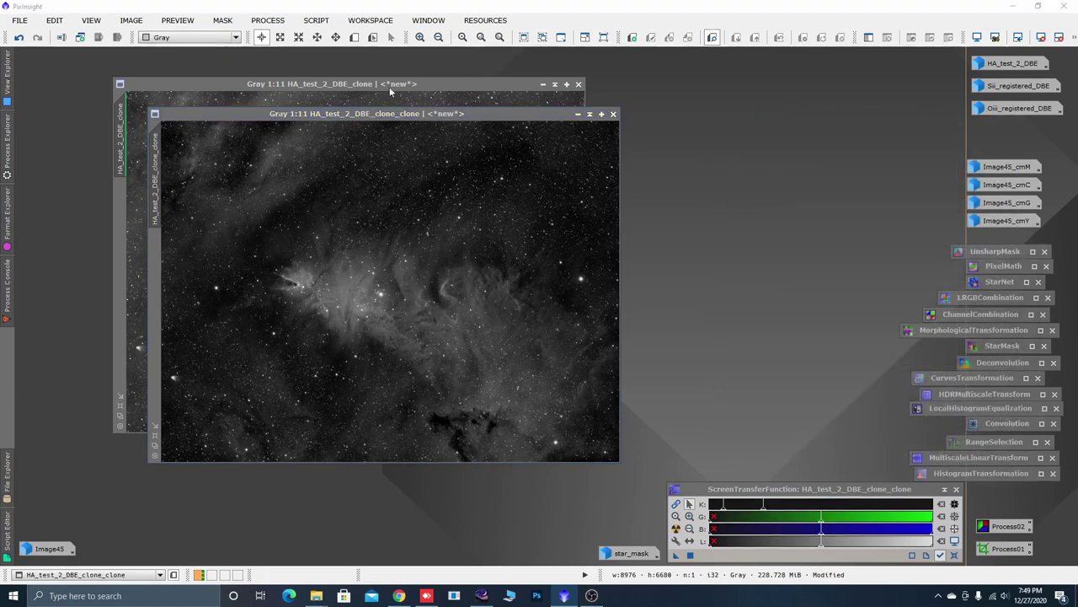
Apply HA_test_2_DBE_clone_clone as a mask to HA_test_2_DBE_clone and iconize the mask image beside star_mask
{"action": "mouse_move", "coordinate": [343, 117]}
{"action": "left_mouse_down"}
{"action": "mouse_move", "coordinate": [679, 116]}
{"action": "mouse_move", "coordinate": [458, 118]}
{"action": "left_mouse_up"}
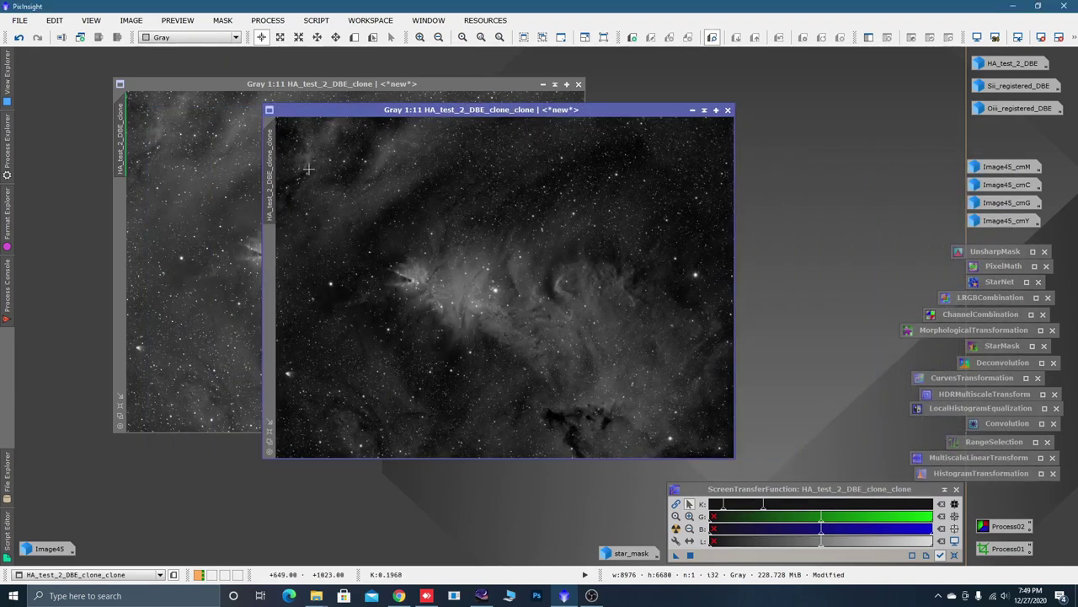
{"action": "mouse_move", "coordinate": [273, 157]}
{"action": "left_mouse_down"}
{"action": "mouse_move", "coordinate": [199, 162]}
{"action": "mouse_move", "coordinate": [121, 227]}
{"action": "left_mouse_up"}
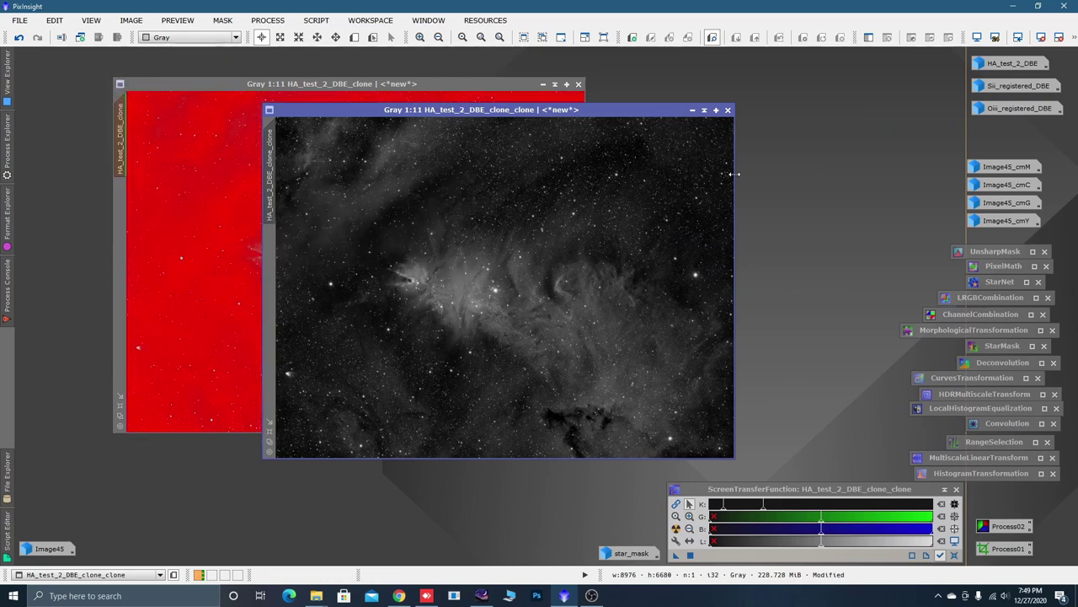
{"action": "left_click", "coordinate": [690, 110]}
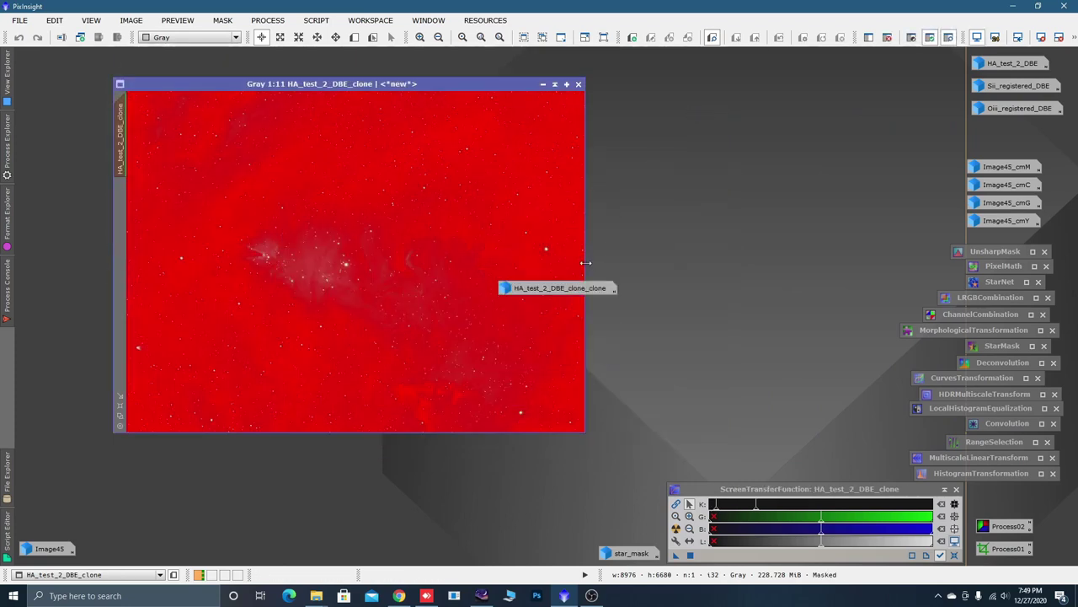
{"action": "mouse_move", "coordinate": [566, 292]}
{"action": "left_mouse_down"}
{"action": "mouse_move", "coordinate": [597, 388]}
{"action": "mouse_move", "coordinate": [548, 560]}
{"action": "left_mouse_up"}
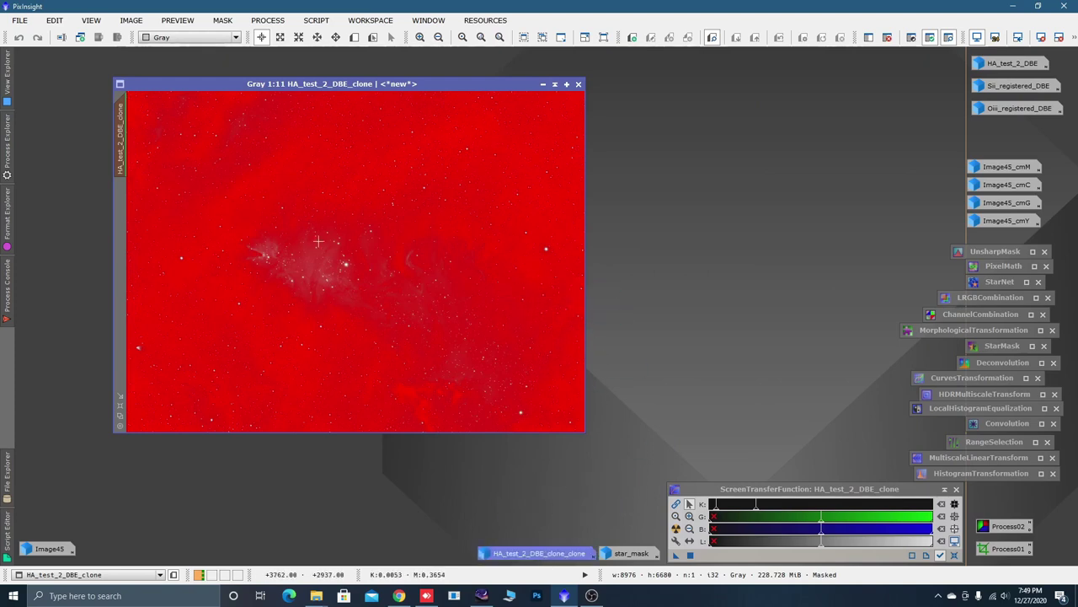
Invert the mask on HA_test_2_DBE_clone and hide its red overlay
{"action": "scroll", "coordinate": [386, 287], "scroll_direction": "up", "scroll_amount": 2}
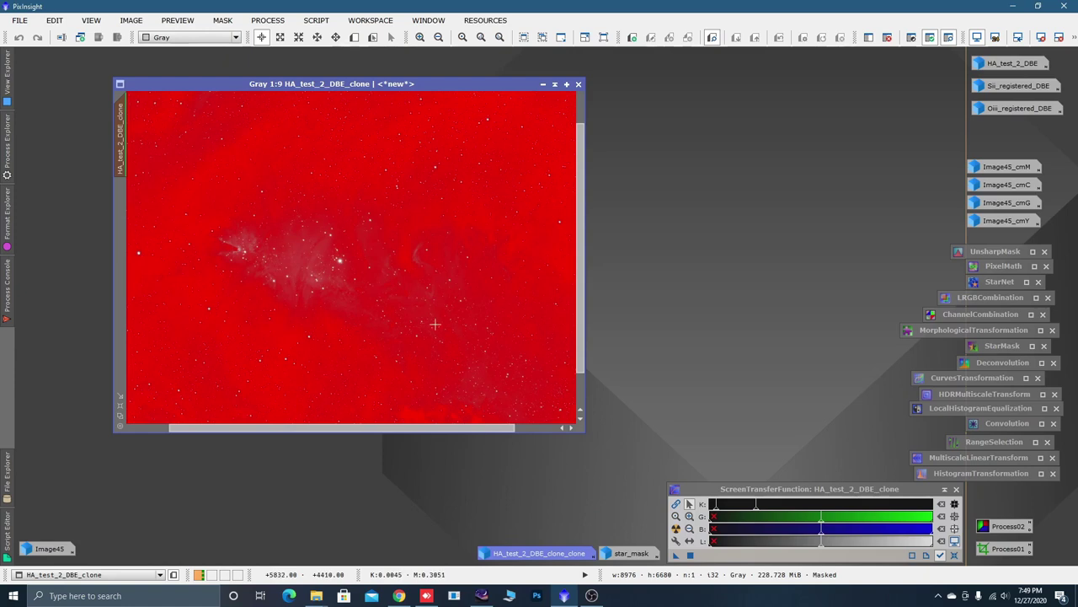
{"action": "scroll", "coordinate": [464, 310], "scroll_direction": "down", "scroll_amount": 2}
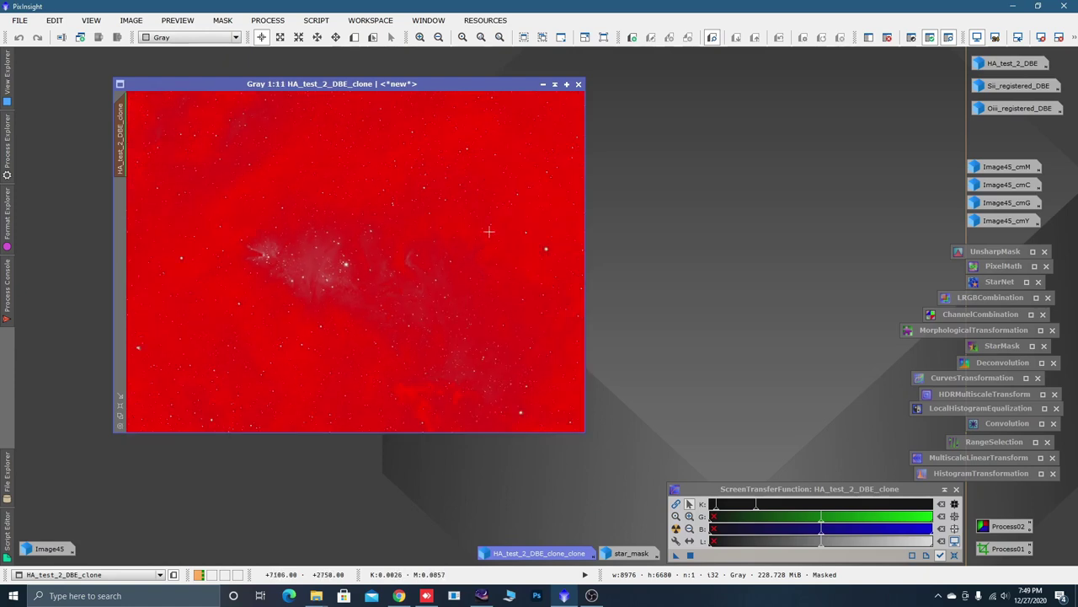
{"action": "right_click", "coordinate": [355, 222]}
{"action": "mouse_move", "coordinate": [403, 347]}
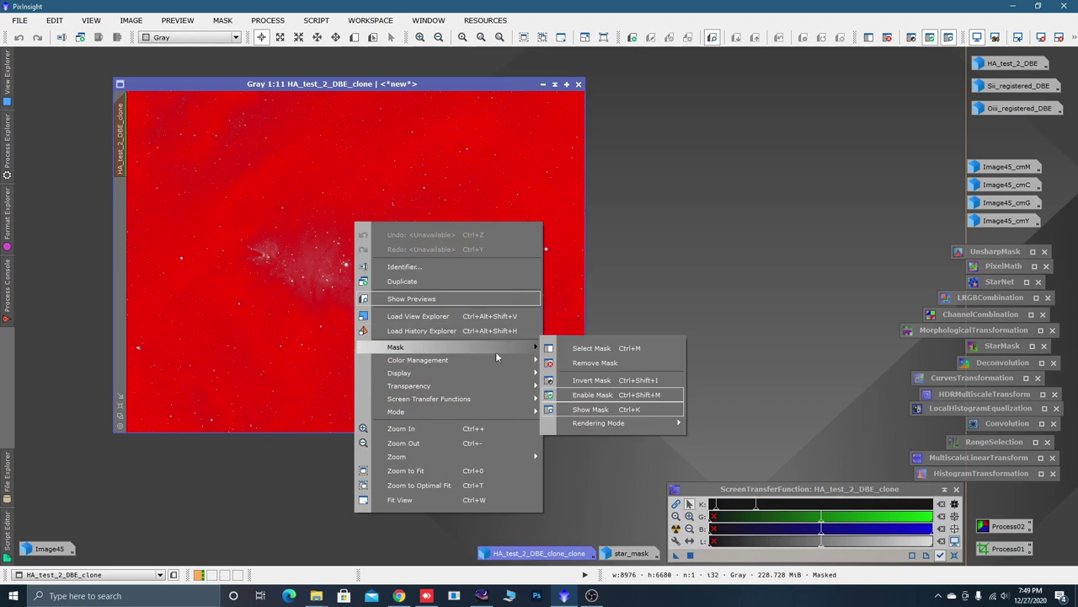
{"action": "left_click", "coordinate": [590, 380]}
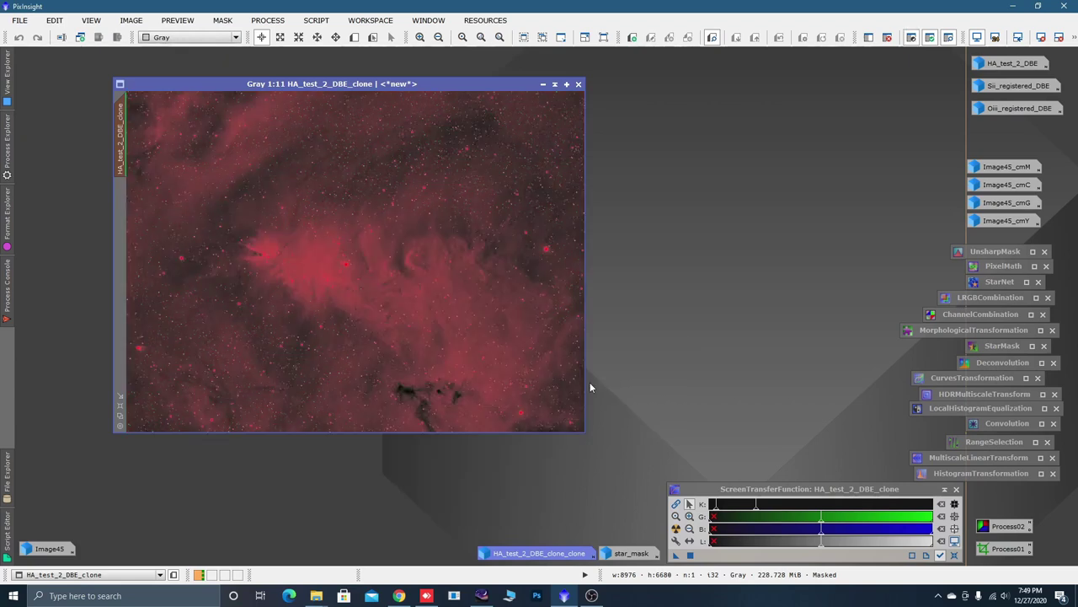
{"action": "right_click", "coordinate": [343, 228]}
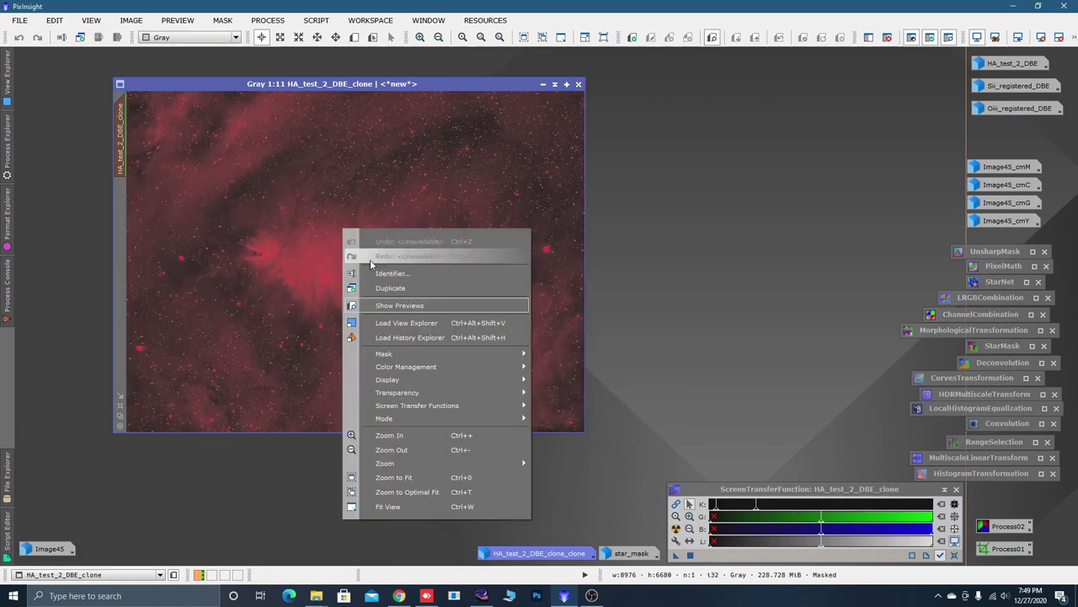
{"action": "mouse_move", "coordinate": [406, 354]}
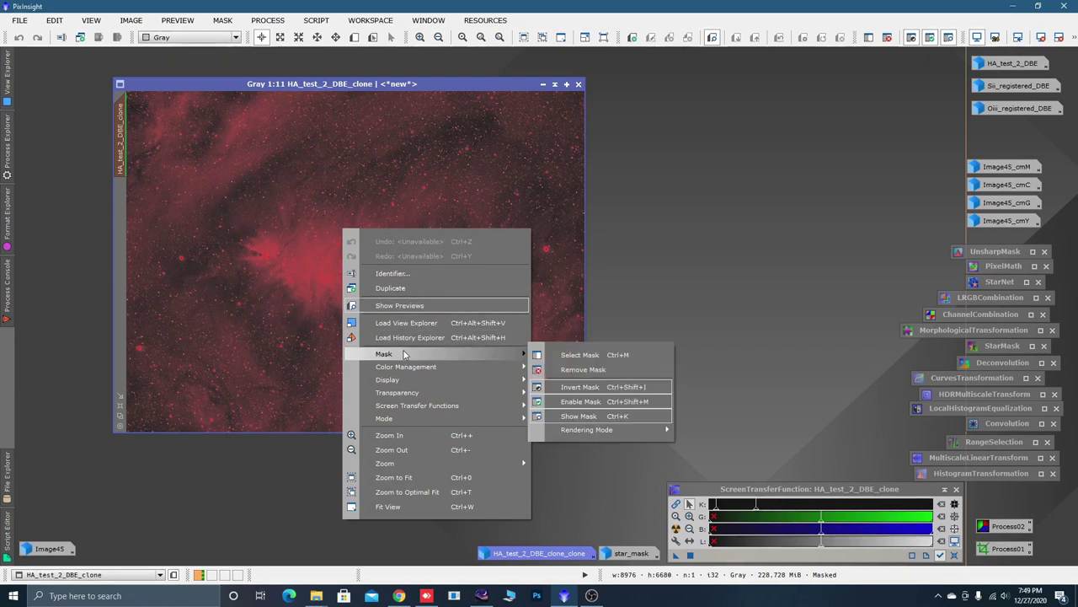
{"action": "left_click", "coordinate": [581, 417]}
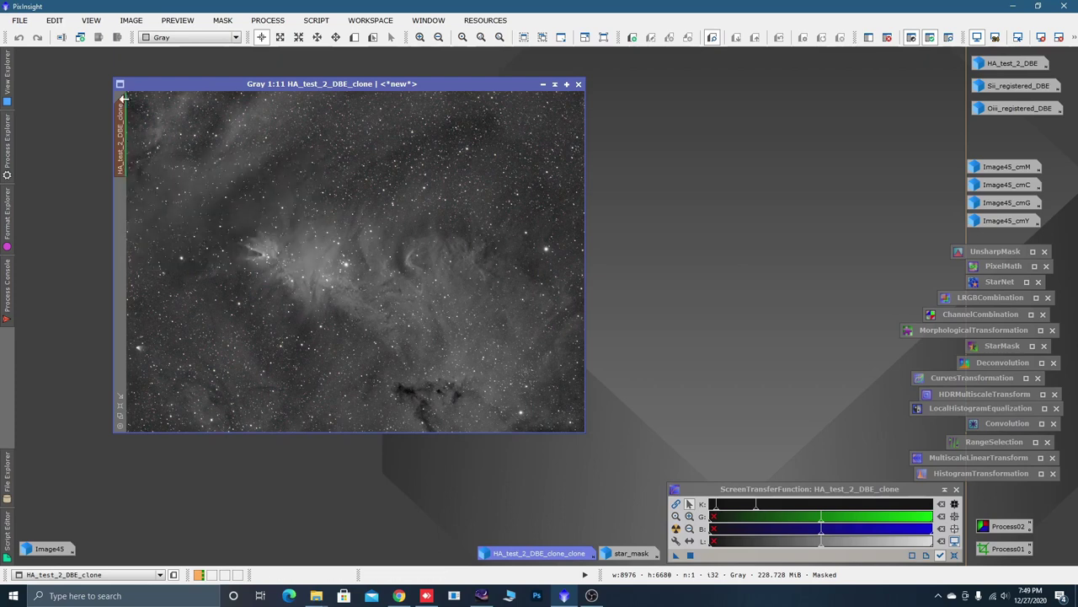
Enlarge the clone's window, define a preview about 750 × 520 px on the dark sky beside the bright nebula core, and view it at 1:1
{"action": "left_click_drag", "start_coordinate": [123, 98], "coordinate": [60, 78]}
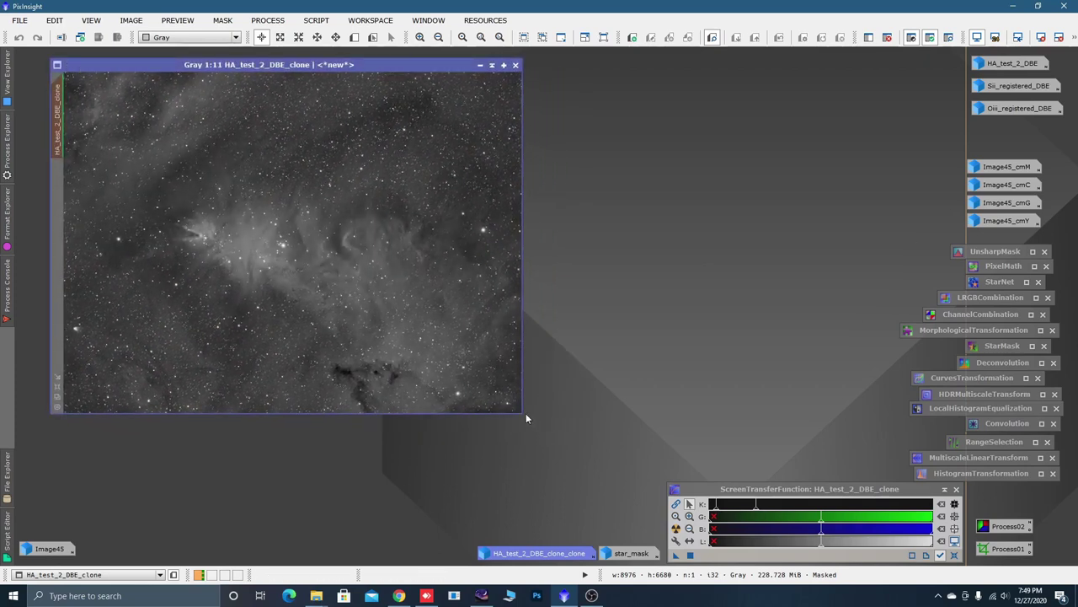
{"action": "left_click_drag", "start_coordinate": [526, 413], "coordinate": [644, 514]}
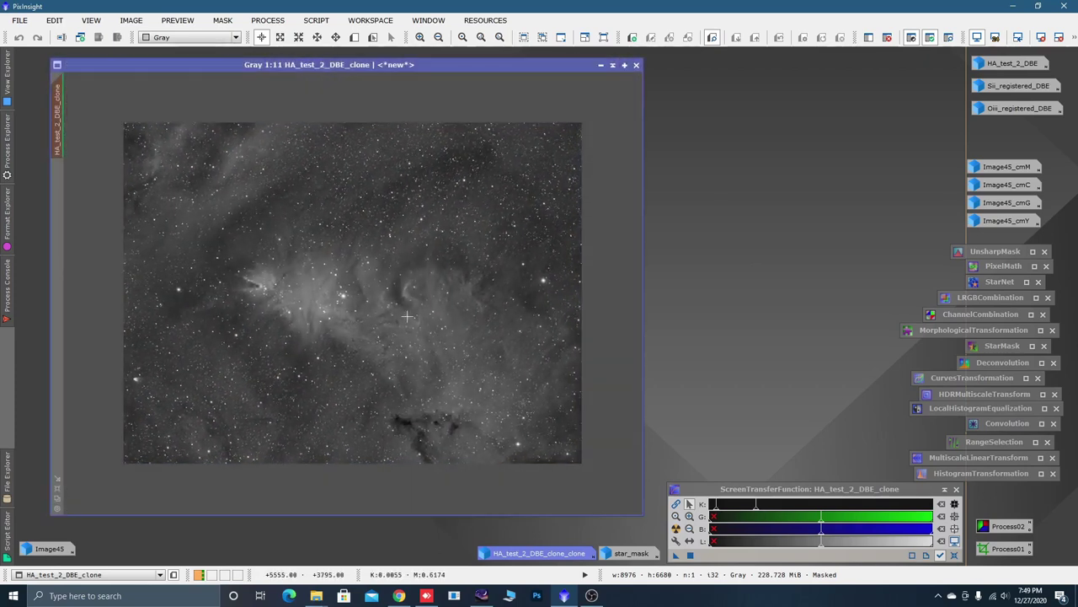
{"action": "scroll", "coordinate": [405, 316], "scroll_direction": "up", "scroll_amount": 1}
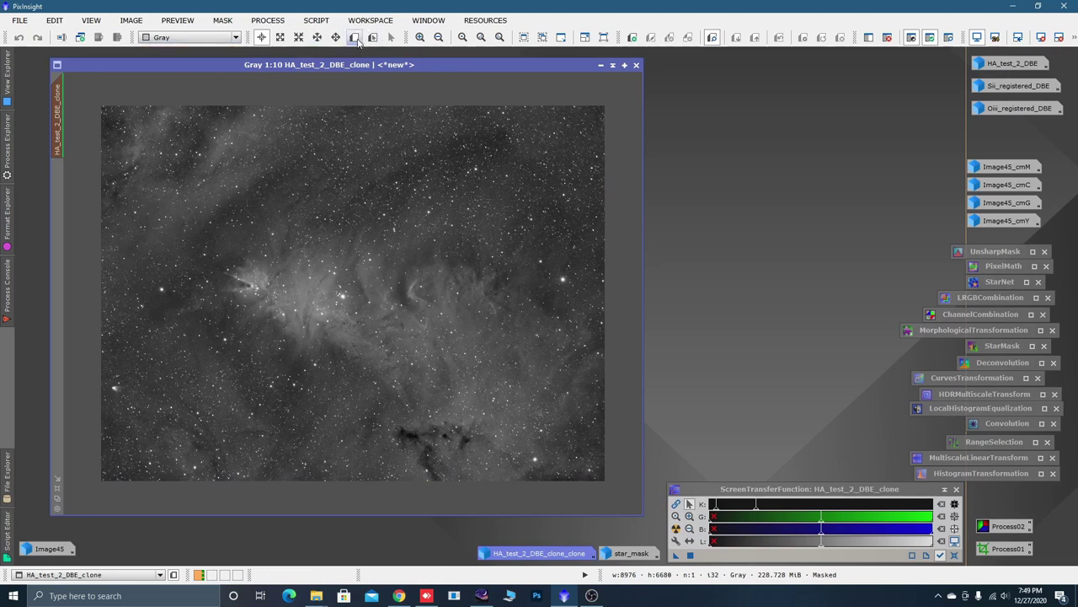
{"action": "left_click", "coordinate": [354, 38]}
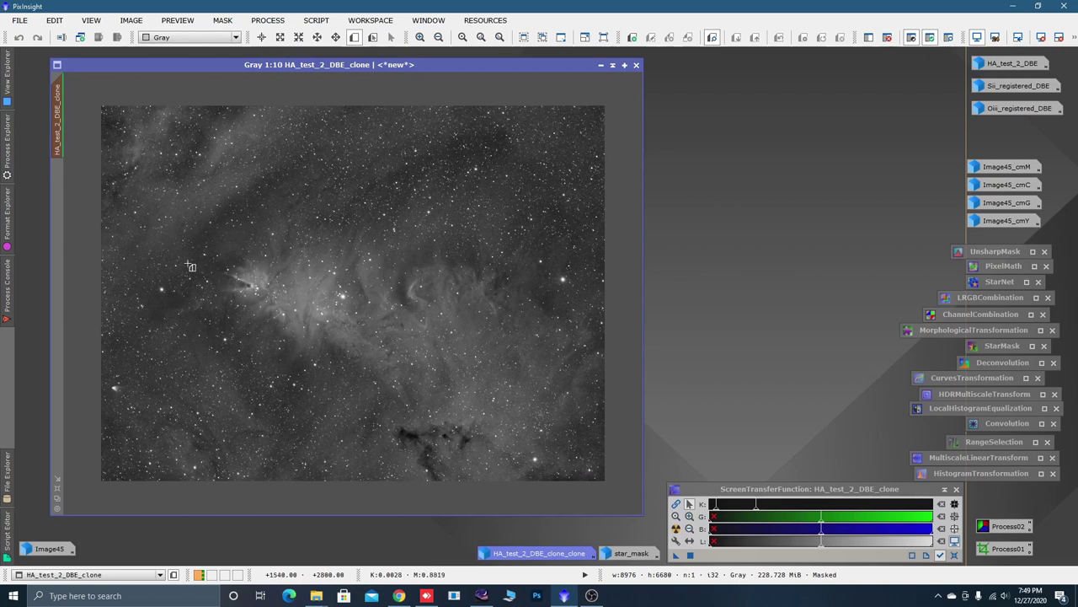
{"action": "left_click_drag", "start_coordinate": [188, 243], "coordinate": [233, 275]}
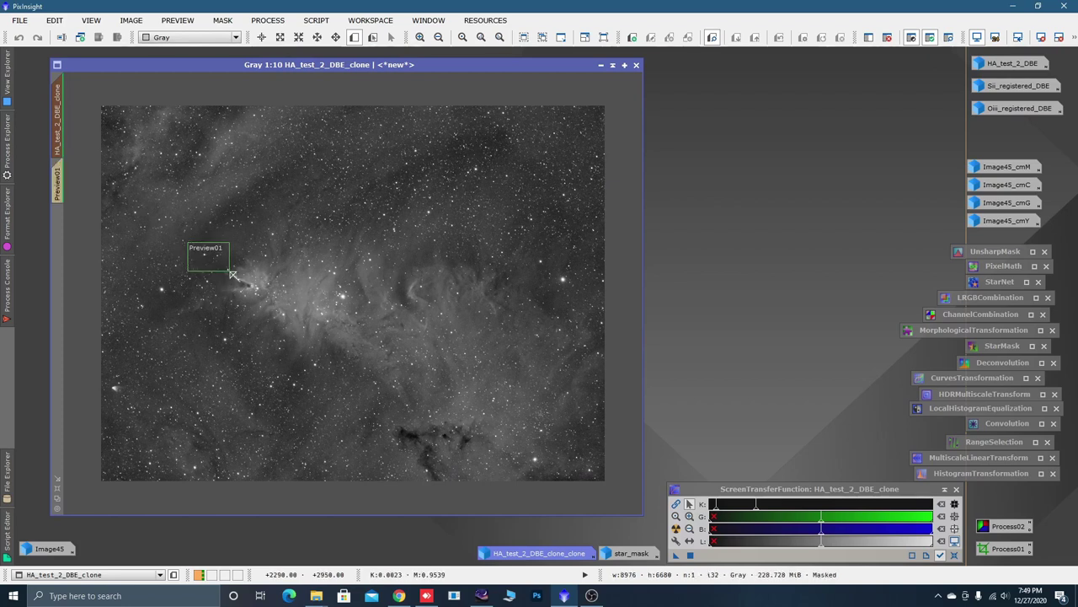
{"action": "left_click", "coordinate": [57, 182]}
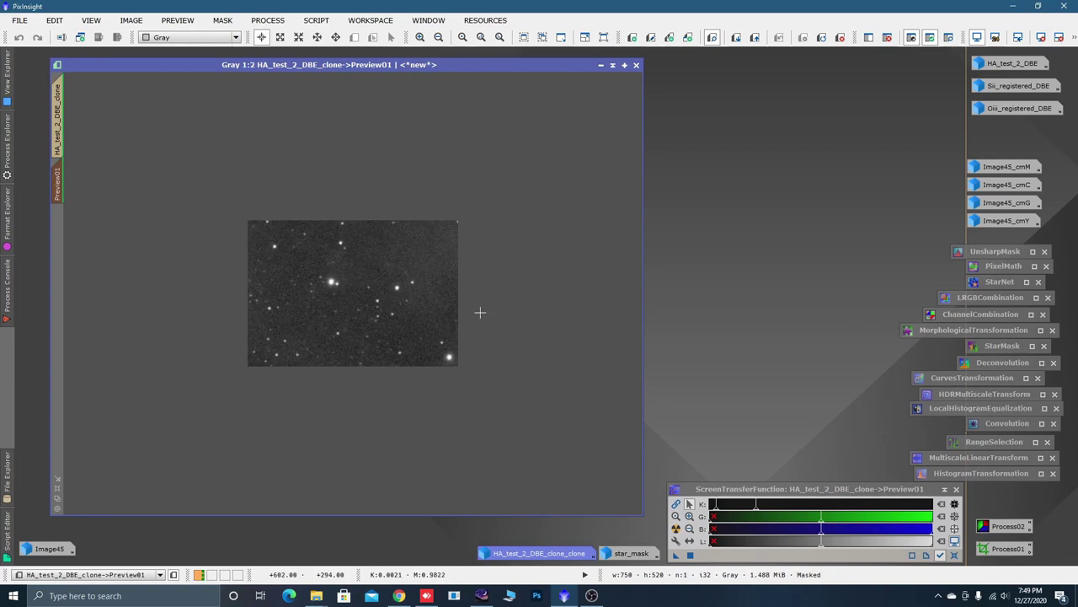
{"action": "scroll", "coordinate": [425, 329], "scroll_direction": "up", "scroll_amount": 1}
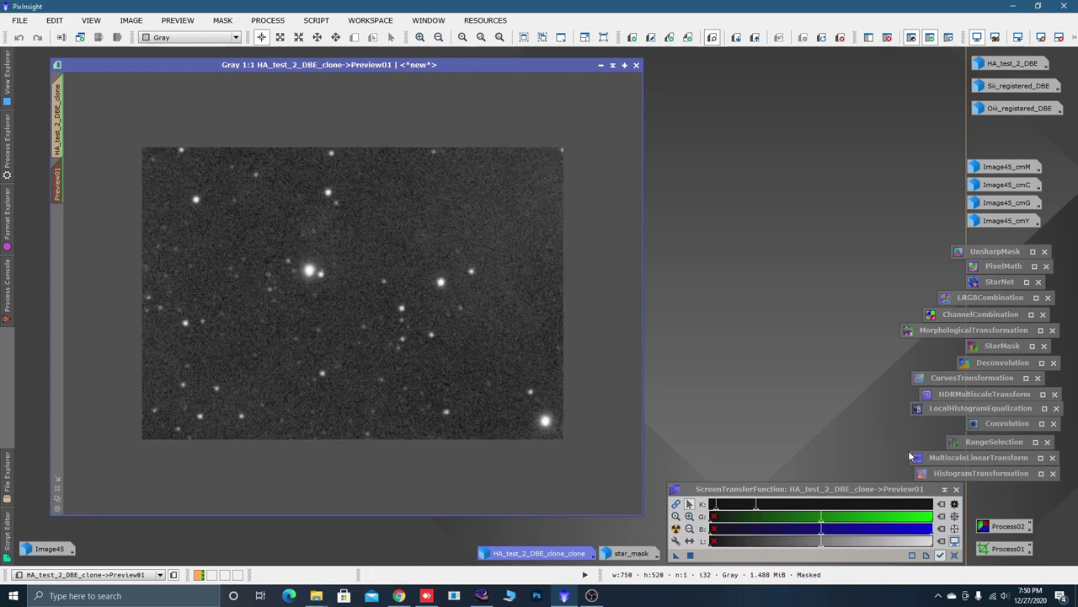
Test the four-layer MultiscaleLinearTransform noise reduction on Preview01 and compare the preview before and after
{"action": "double_click", "coordinate": [950, 459]}
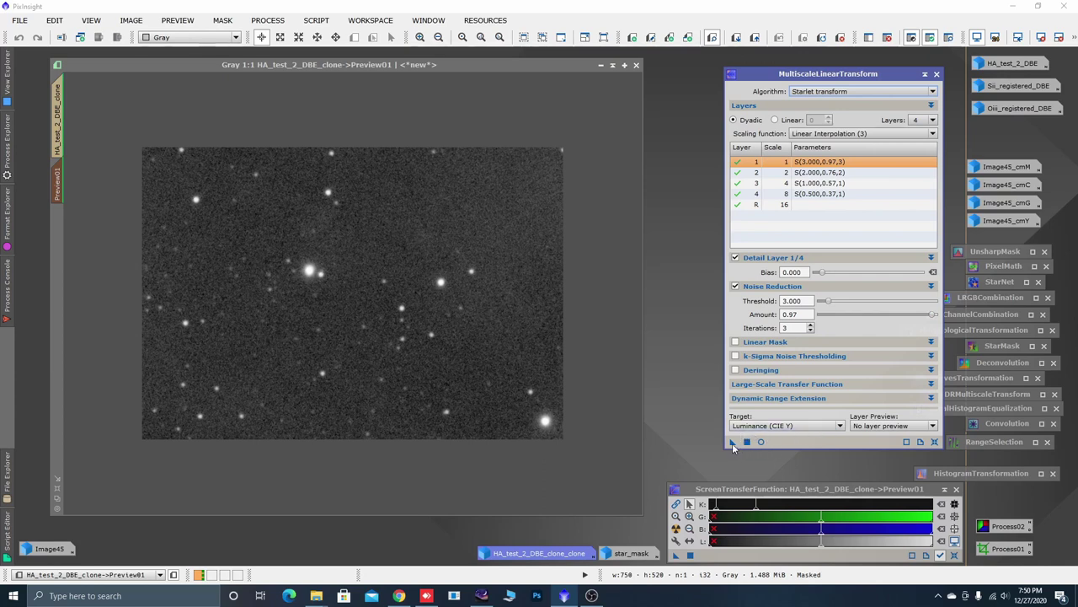
{"action": "left_click_drag", "start_coordinate": [732, 443], "coordinate": [387, 309]}
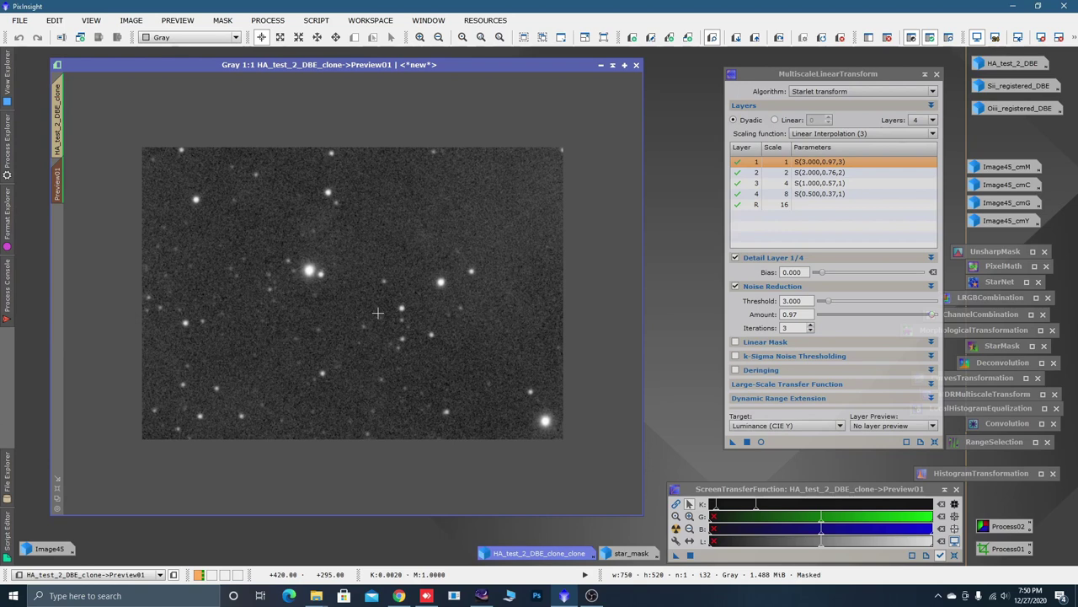
{"action": "key", "text": "ctrl+shift+z"}
{"action": "key", "text": "ctrl+shift+z"}
Apply the same MultiscaleLinearTransform noise reduction to the full HA_test_2_DBE_clone image and collapse the process window
{"action": "left_click", "coordinate": [61, 135]}
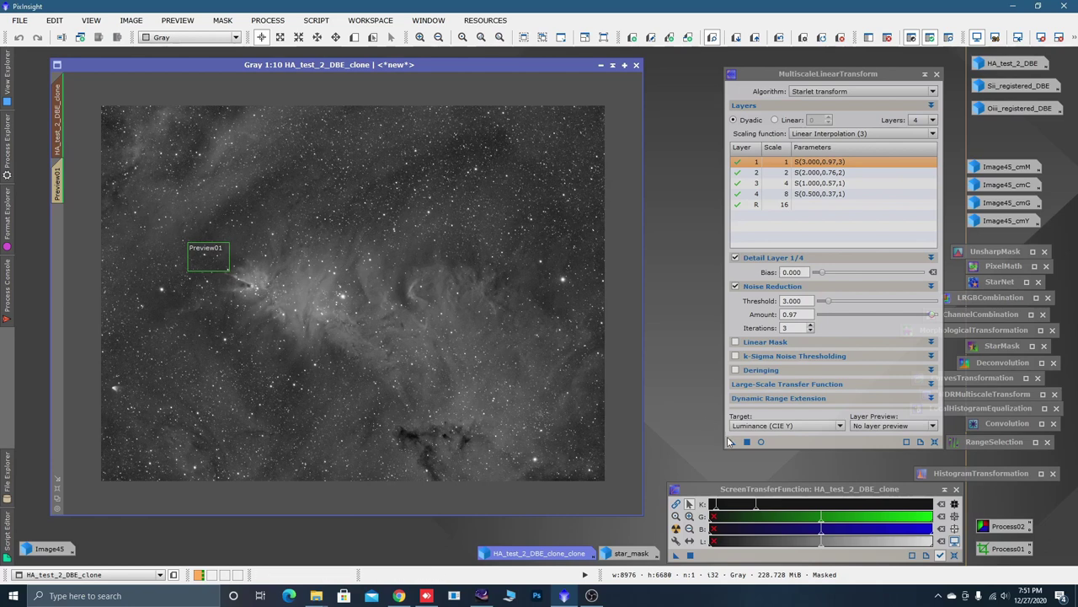
{"action": "left_click_drag", "start_coordinate": [731, 441], "coordinate": [548, 436]}
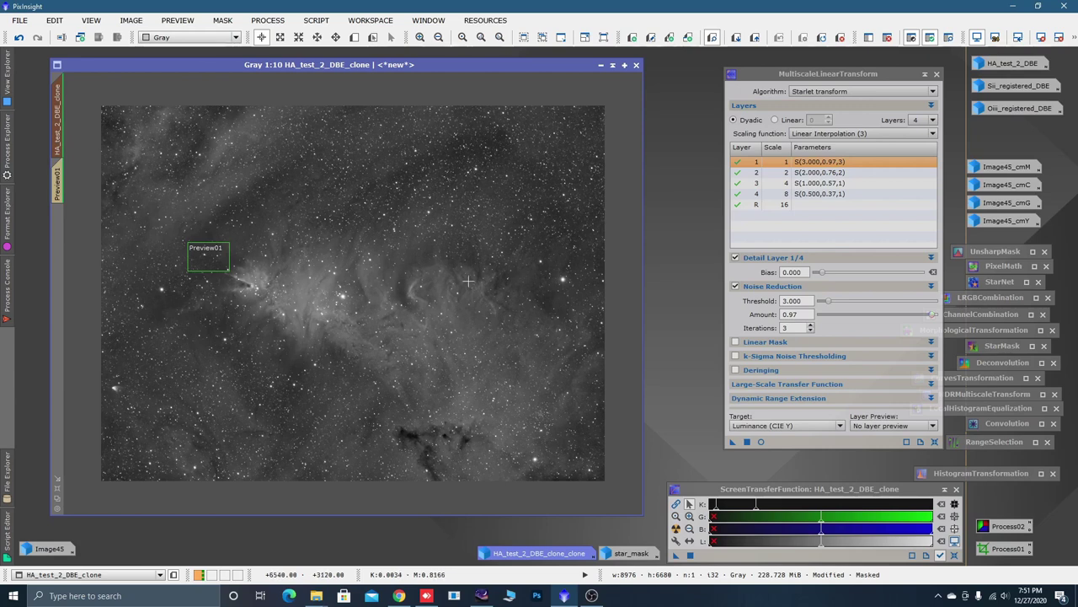
{"action": "left_click", "coordinate": [925, 76]}
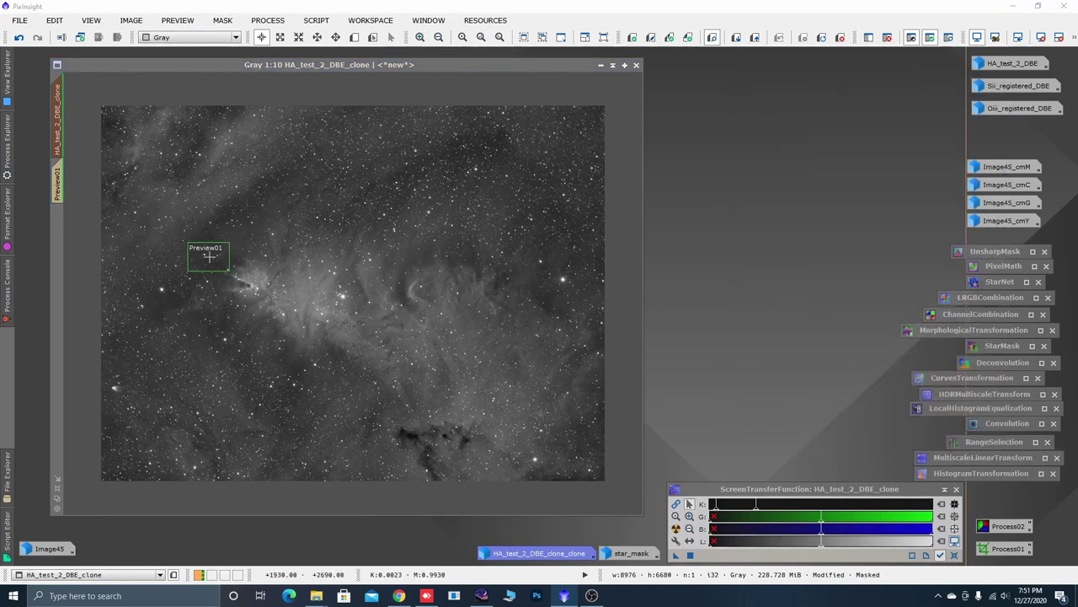
Delete Preview01 from HA_test_2_DBE_clone and remove the mask from the image
{"action": "right_click", "coordinate": [58, 183]}
{"action": "left_click", "coordinate": [129, 285]}
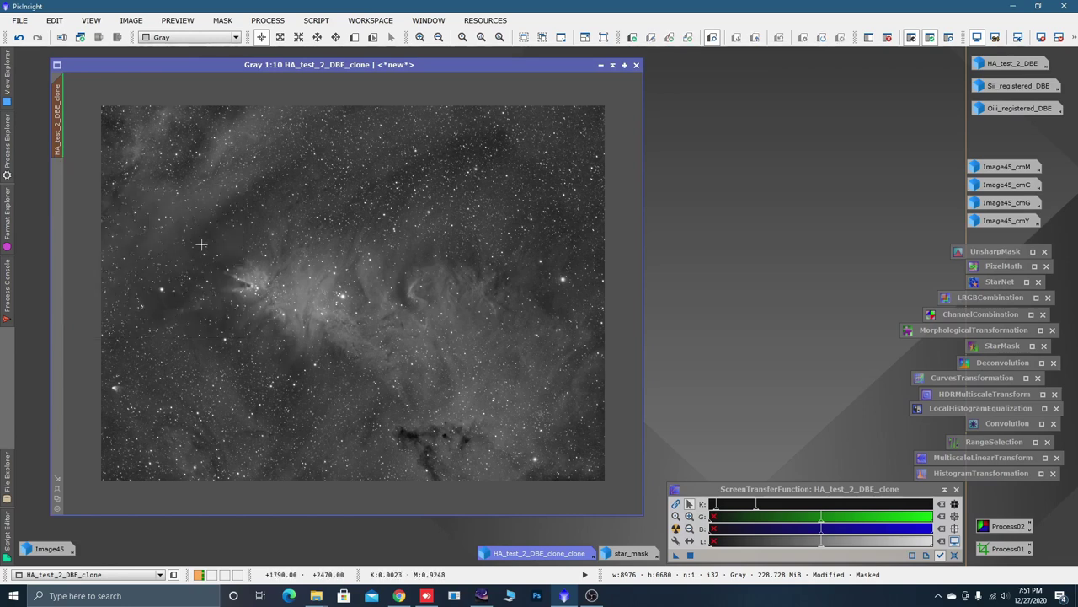
{"action": "right_click", "coordinate": [336, 222]}
{"action": "mouse_move", "coordinate": [392, 349]}
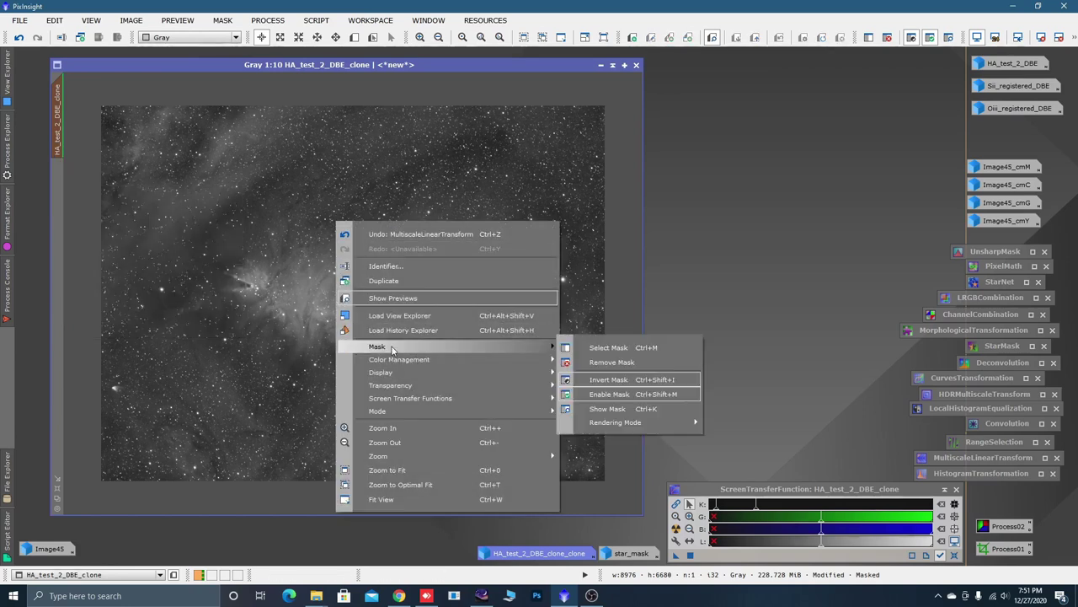
{"action": "left_click", "coordinate": [595, 363]}
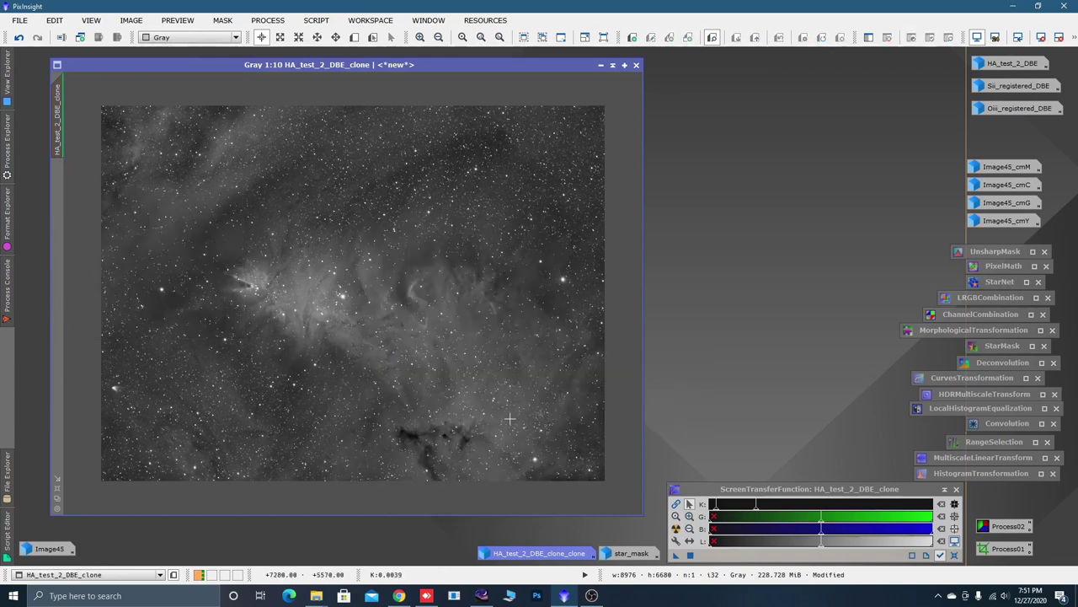
Check the clone without its screen stretch, restore the stretch, and raise its shadows slightly to about 0.00133
{"action": "key", "text": "ctrl+F11"}
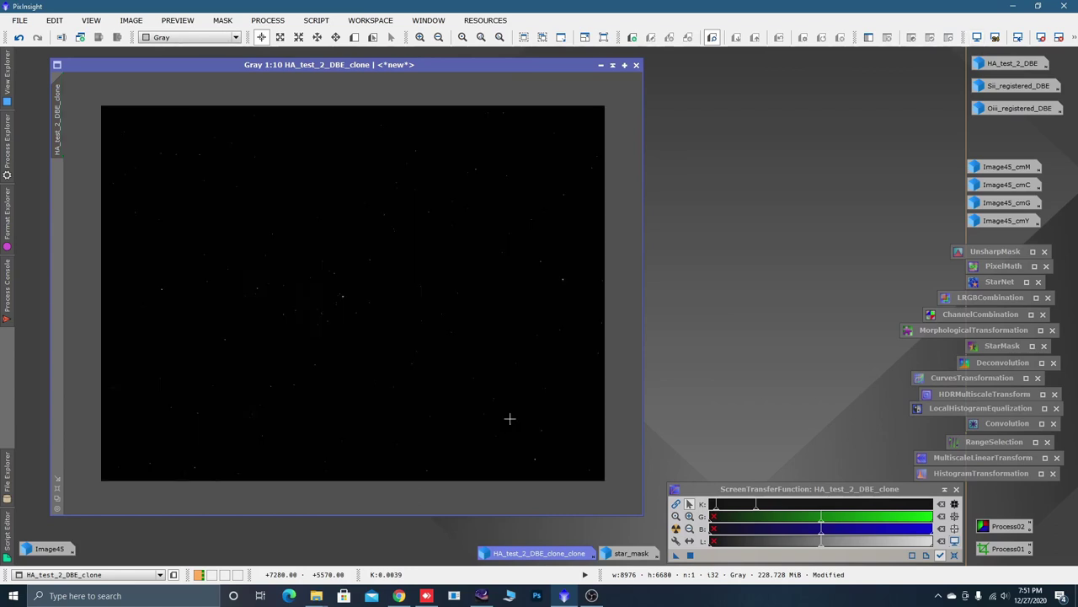
{"action": "key", "text": "ctrl+F12"}
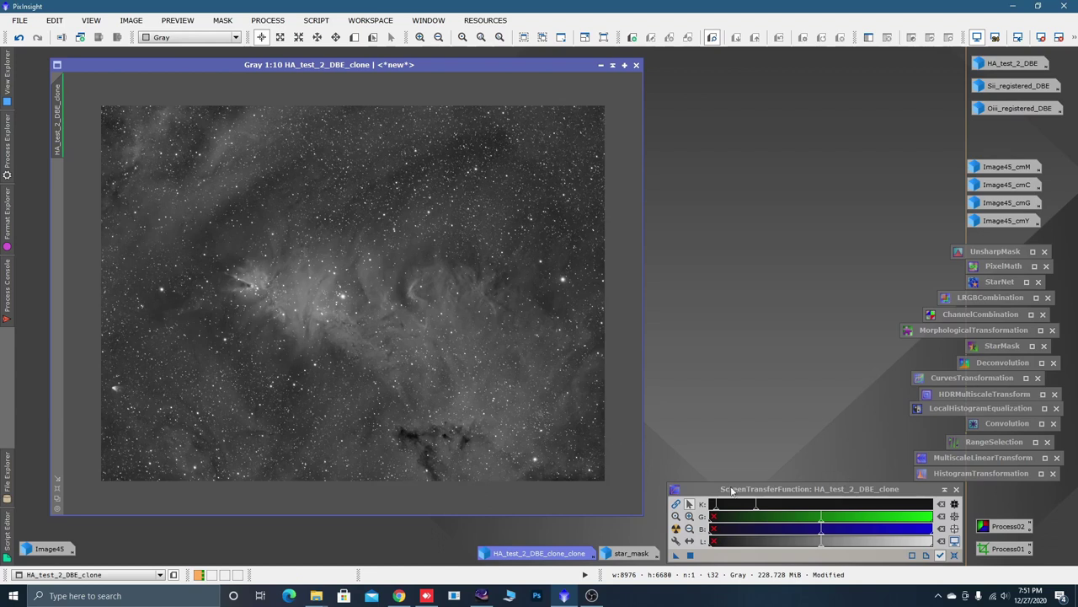
{"action": "left_click_drag", "start_coordinate": [714, 511], "coordinate": [718, 513]}
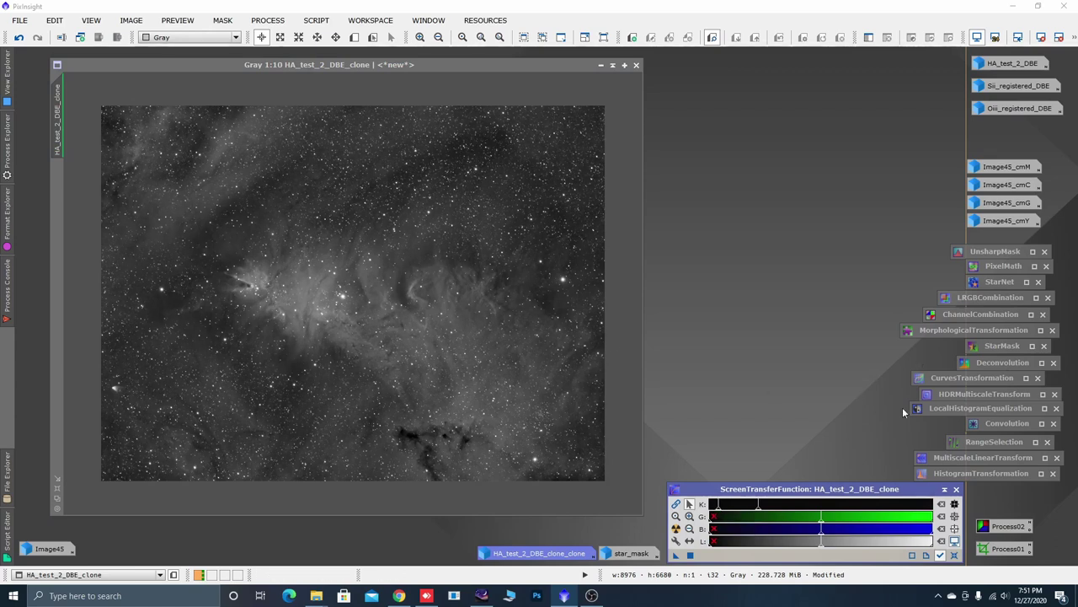
Reset HistogramTransformation, load the clone's screen stretch into it (shadows 0.00133145, midtones 0.00559685), apply it to the clone, and disable the screen stretch
{"action": "double_click", "coordinate": [958, 473]}
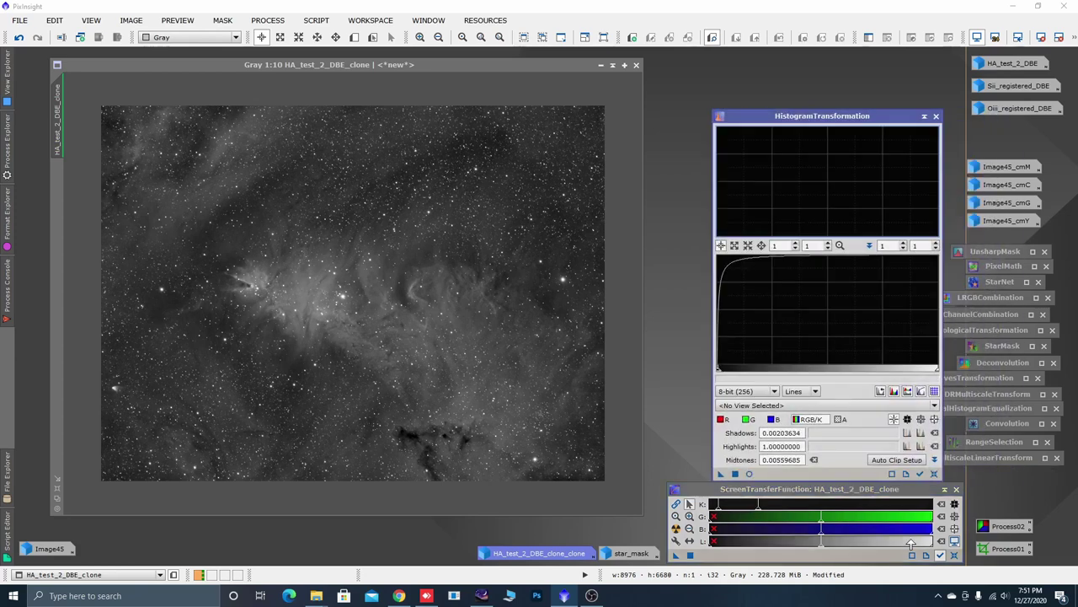
{"action": "left_click", "coordinate": [933, 474]}
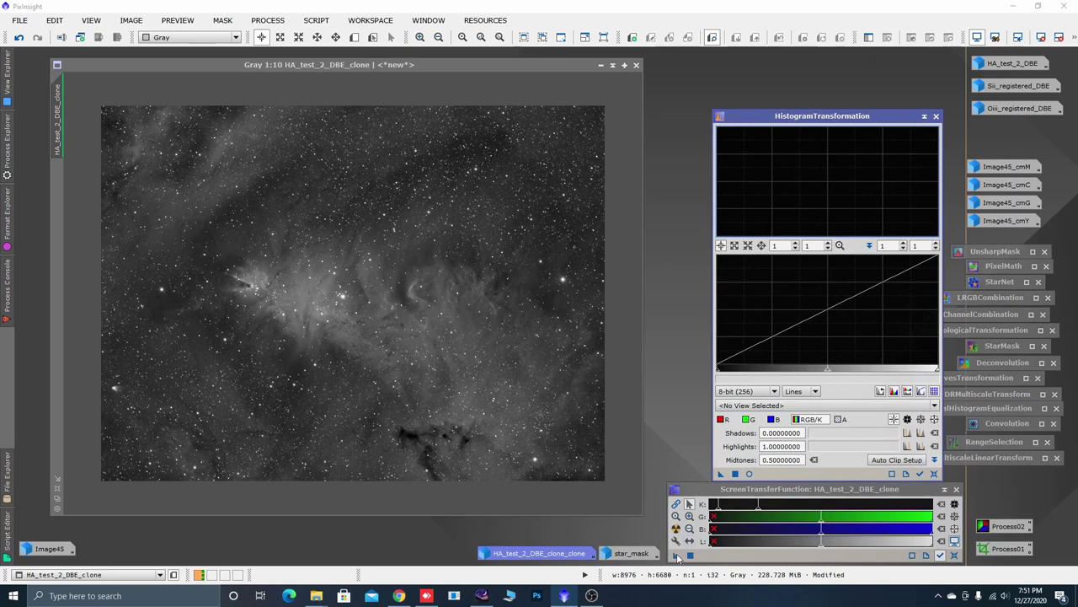
{"action": "left_click", "coordinate": [689, 505]}
{"action": "left_click_drag", "start_coordinate": [689, 504], "coordinate": [789, 476]}
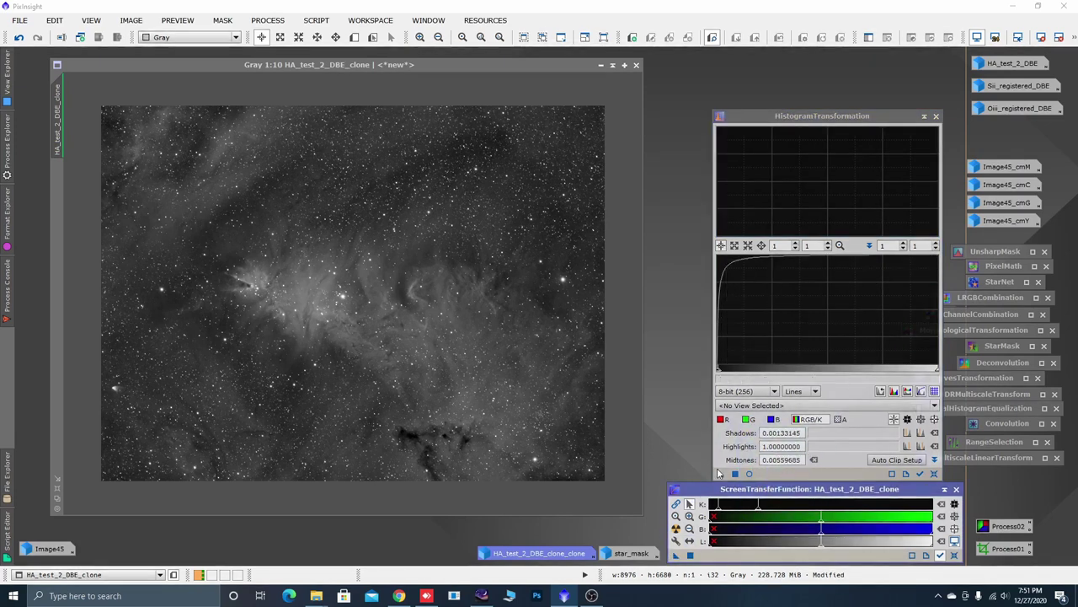
{"action": "left_click_drag", "start_coordinate": [720, 474], "coordinate": [458, 350]}
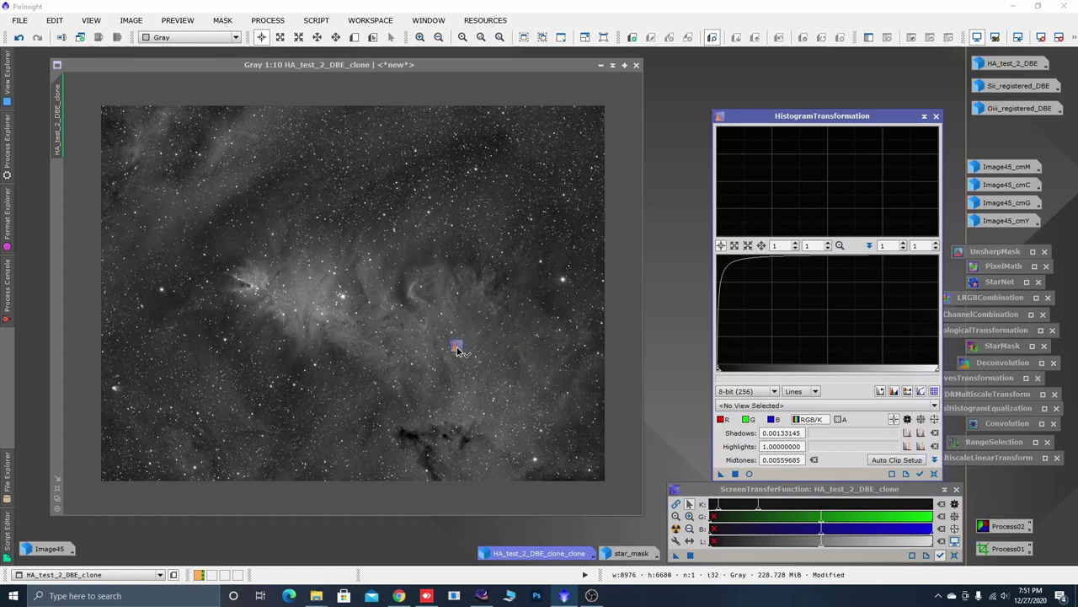
{"action": "left_click_drag", "start_coordinate": [458, 350], "coordinate": [456, 348]}
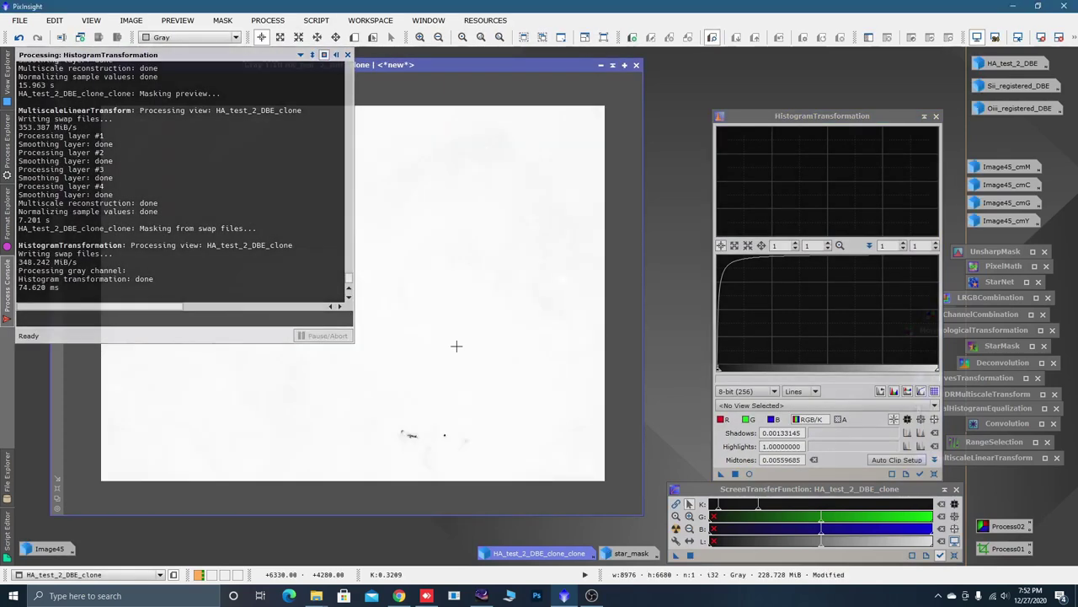
{"action": "key", "text": "ctrl+F12"}
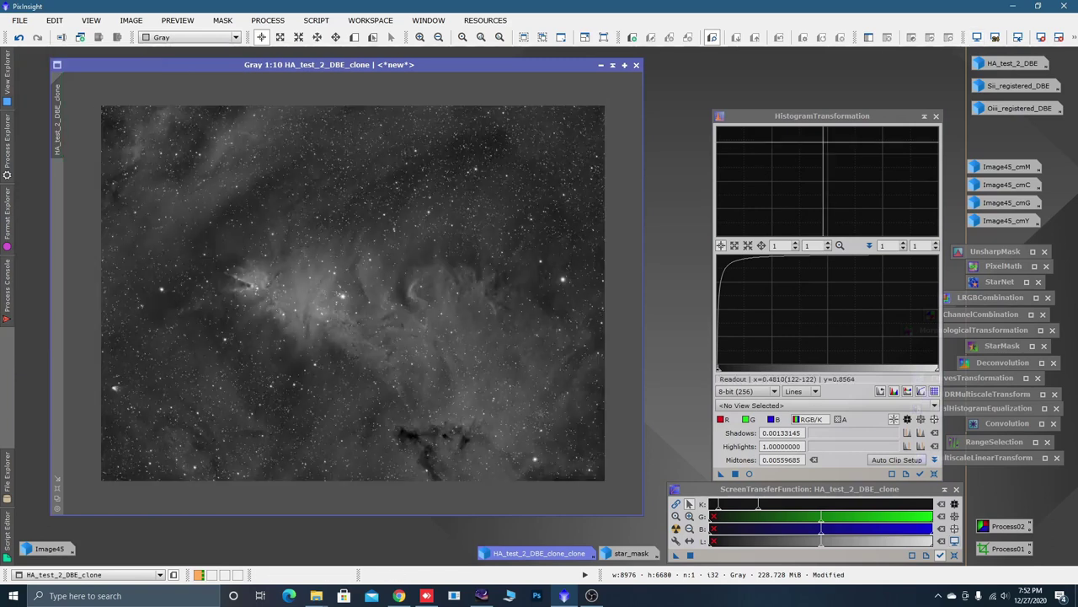
Collapse HistogramTransformation, iconize HA_test_2_DBE_clone beside the Image45 icon, and select Image45
{"action": "left_click", "coordinate": [924, 116]}
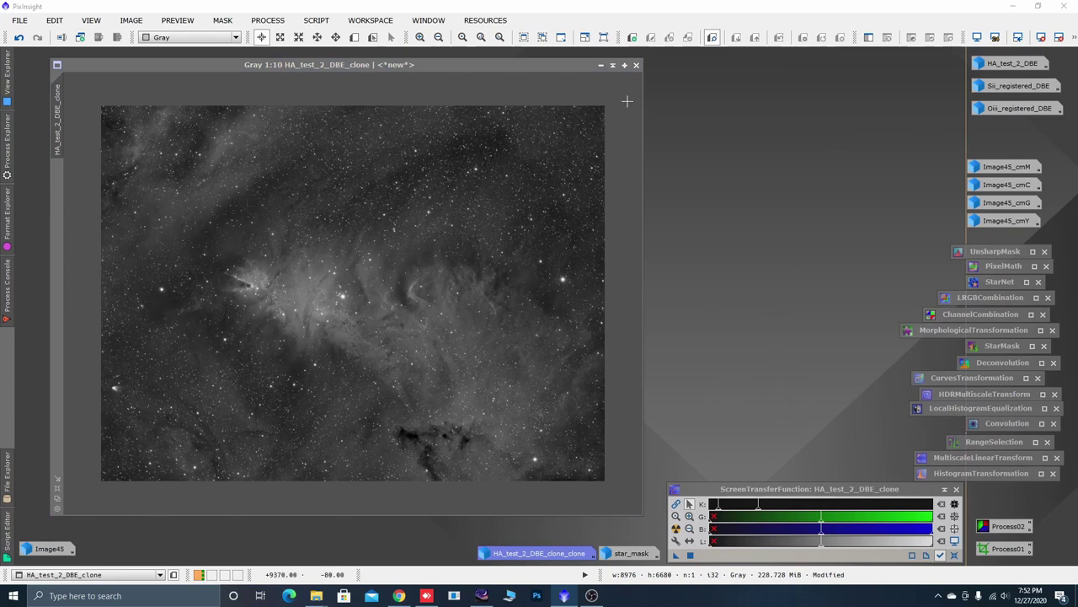
{"action": "left_click", "coordinate": [601, 64]}
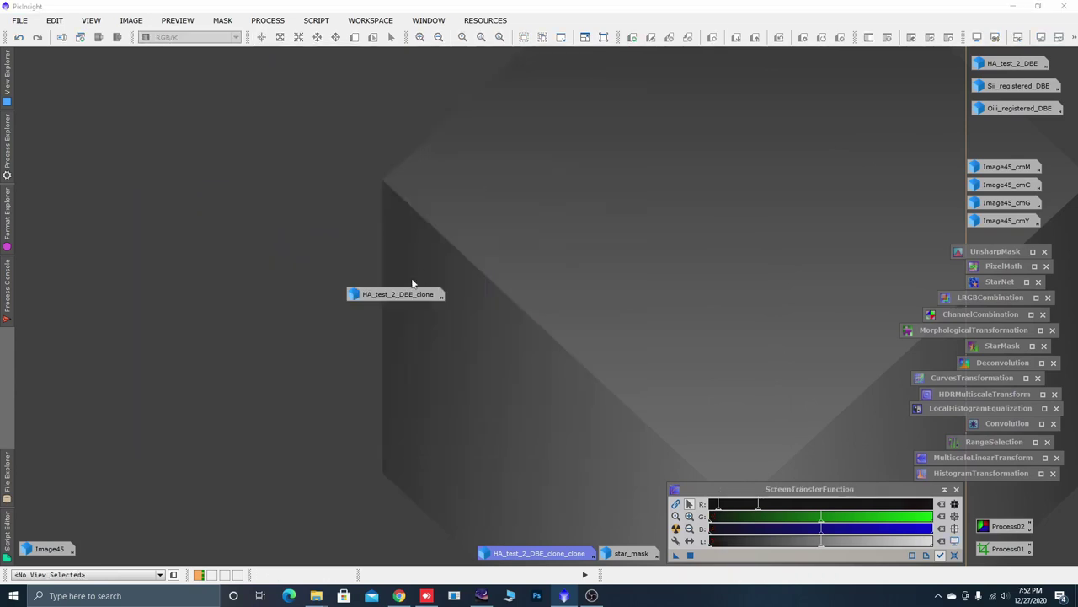
{"action": "left_click_drag", "start_coordinate": [402, 296], "coordinate": [140, 549]}
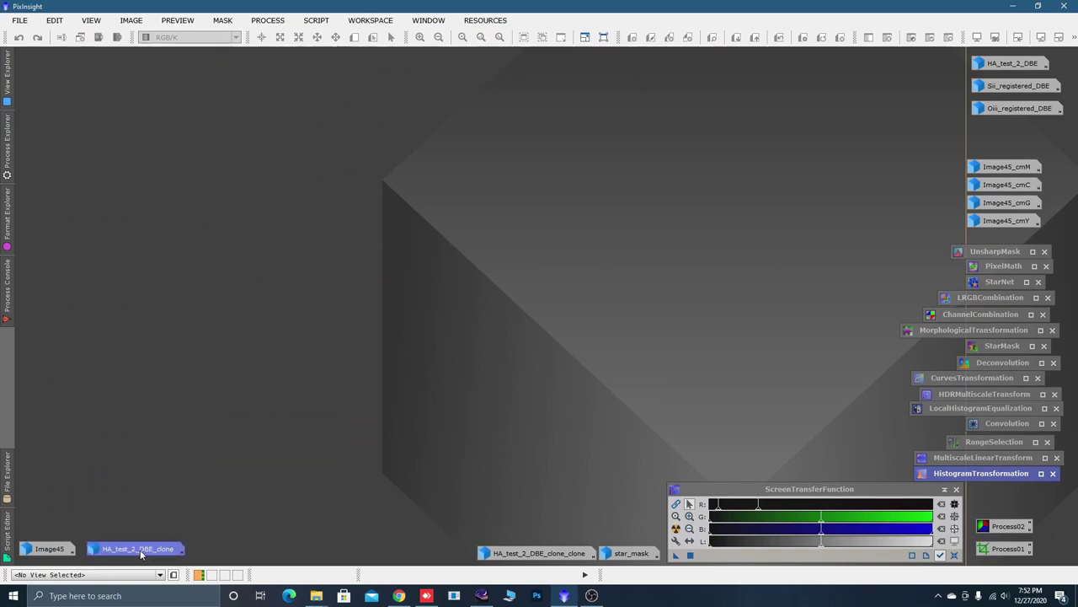
{"action": "left_click", "coordinate": [64, 549]}
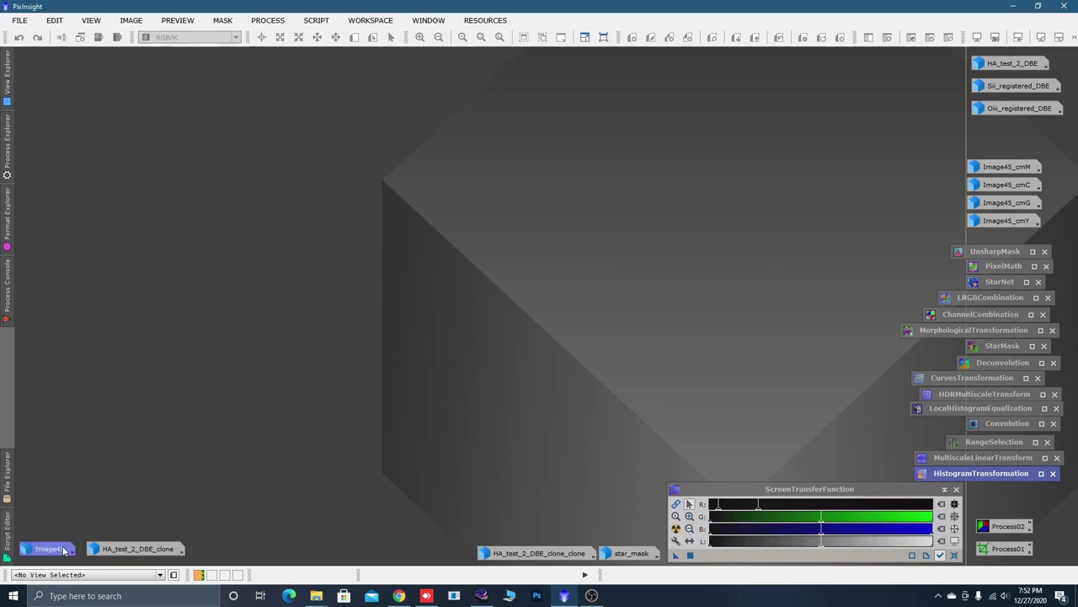
Restore Image45, reset LRGBCombination, assign HA_test_2_DBE_clone as the luminance source, and disable the R, G and B channels
{"action": "double_click", "coordinate": [55, 548]}
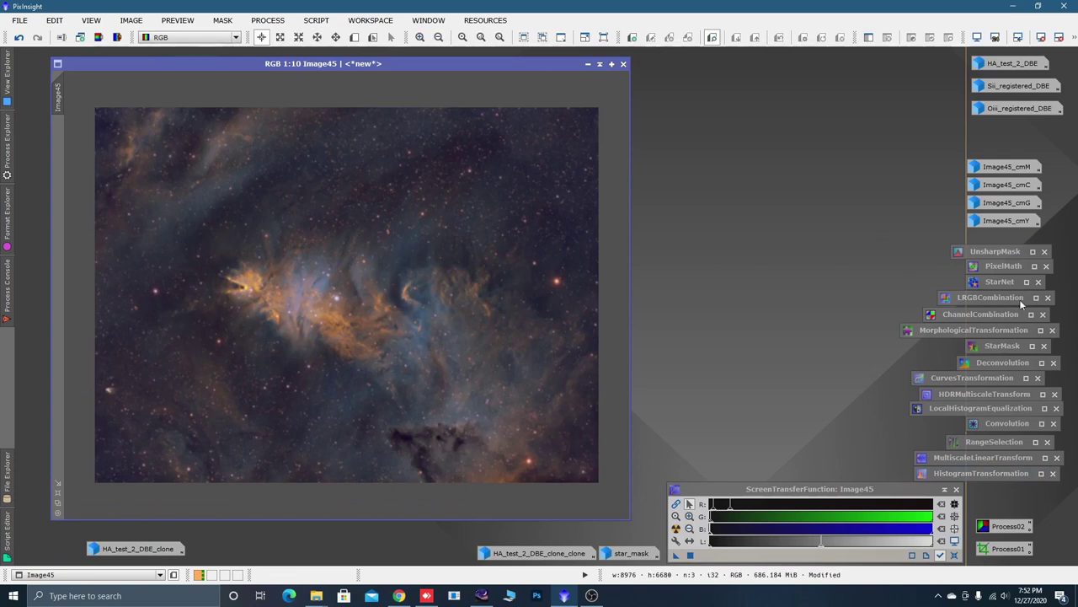
{"action": "double_click", "coordinate": [990, 299]}
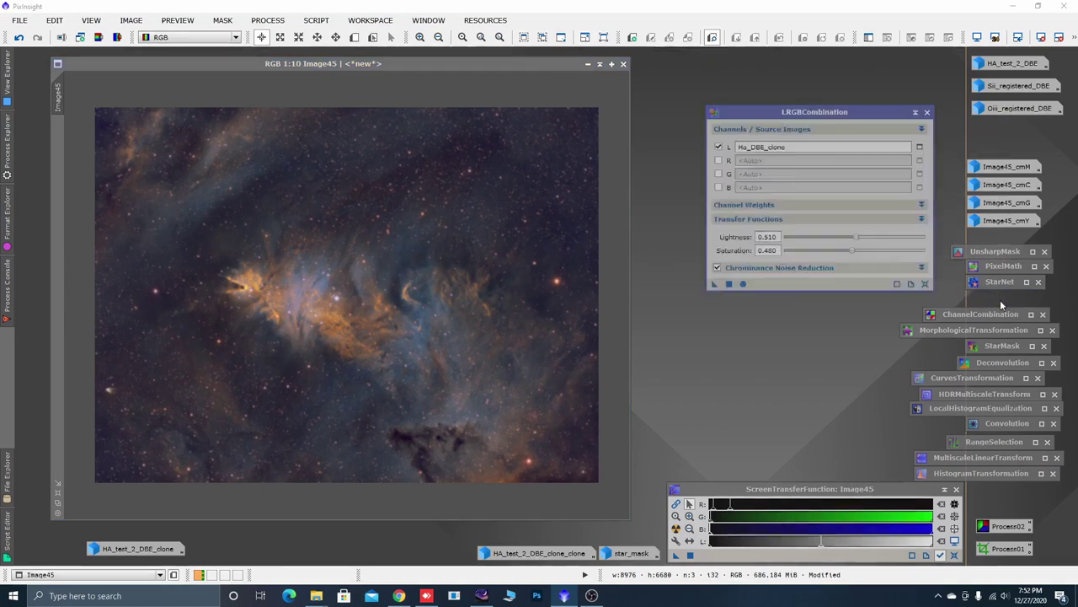
{"action": "left_click", "coordinate": [864, 279]}
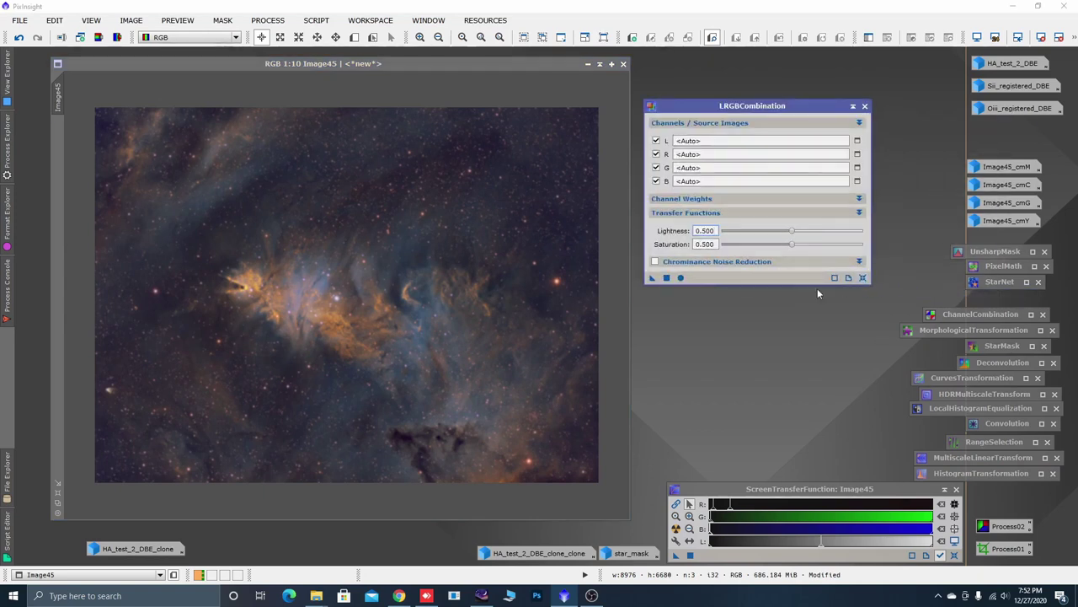
{"action": "left_click_drag", "start_coordinate": [117, 553], "coordinate": [721, 150]}
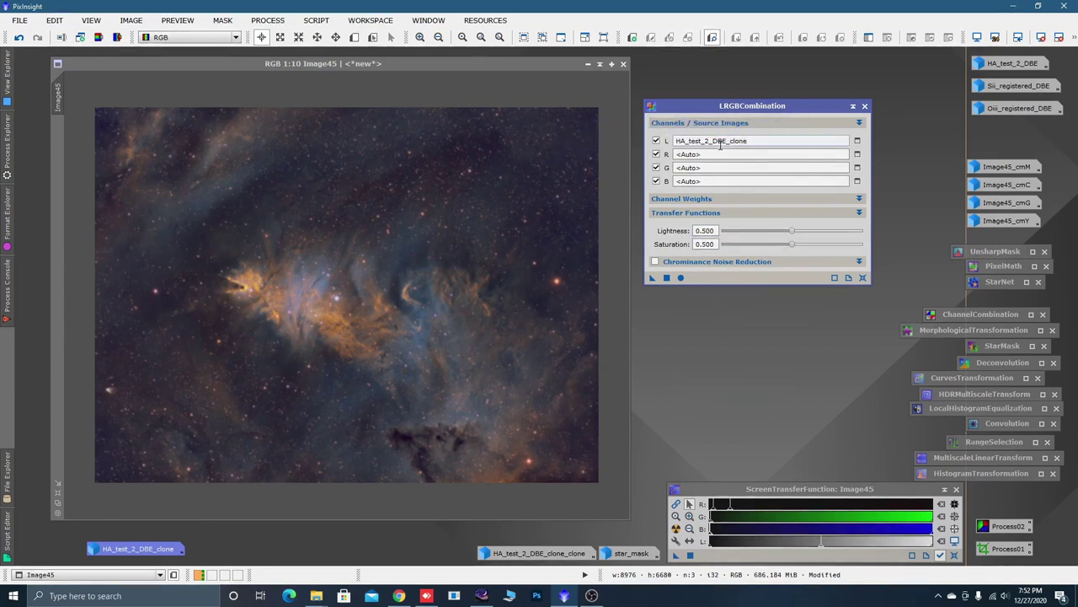
{"action": "left_click", "coordinate": [656, 154]}
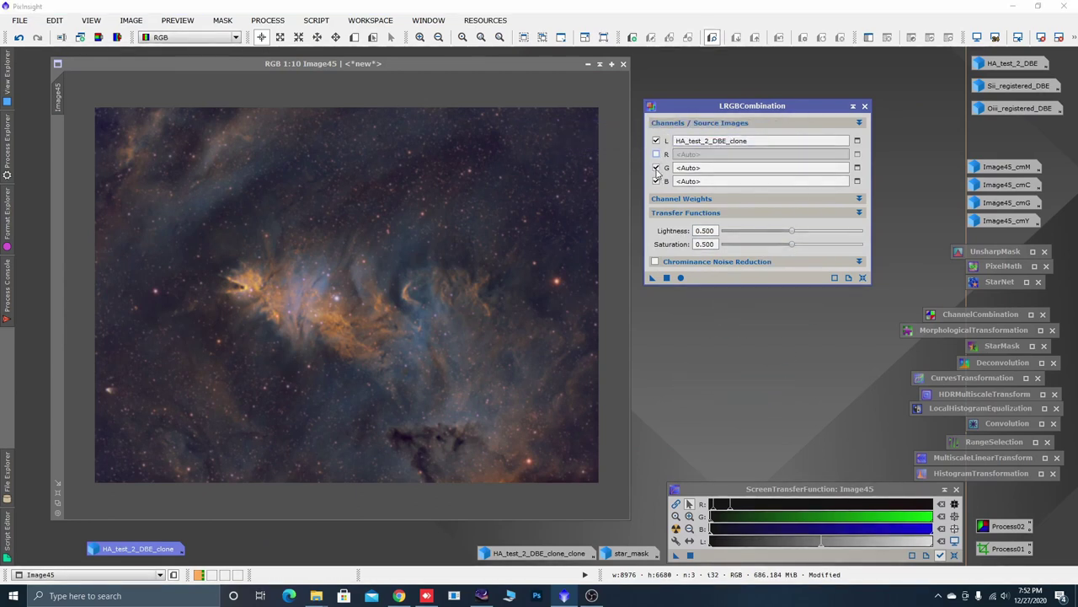
{"action": "left_click", "coordinate": [657, 168]}
{"action": "left_click", "coordinate": [656, 181]}
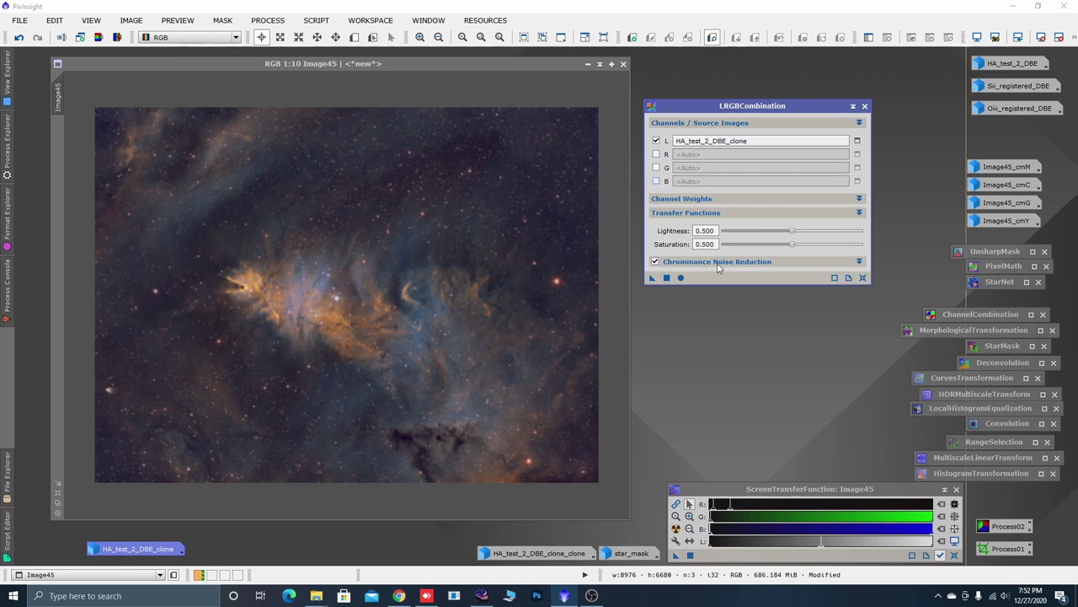
Enable chrominance noise reduction in LRGBCombination, set saturation to 0.470 and lightness to 0.510, and apply it to Image45
{"action": "left_click", "coordinate": [858, 263]}
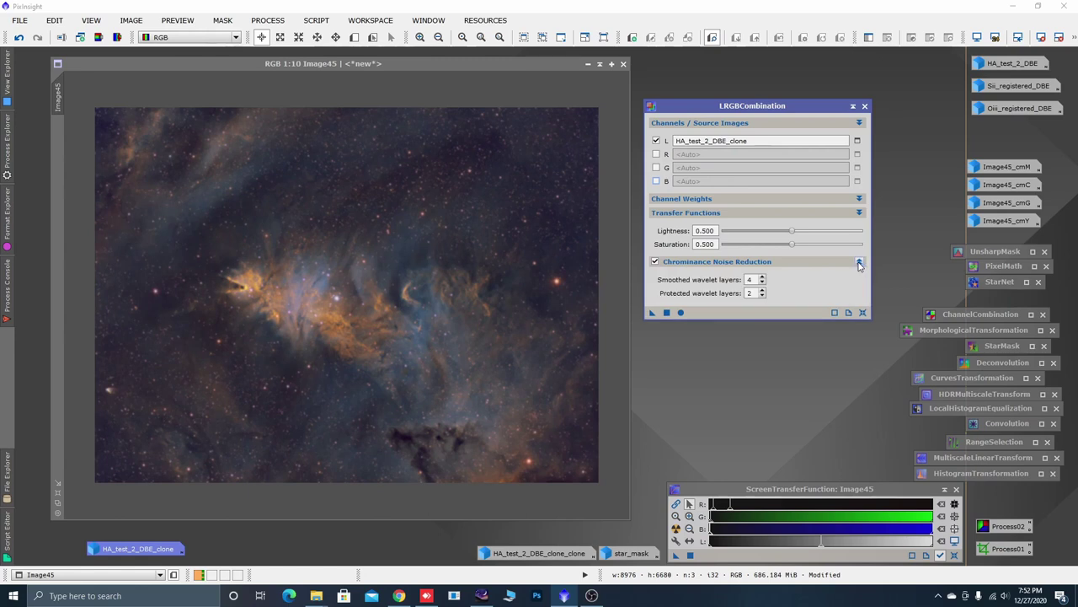
{"action": "left_click", "coordinate": [860, 263]}
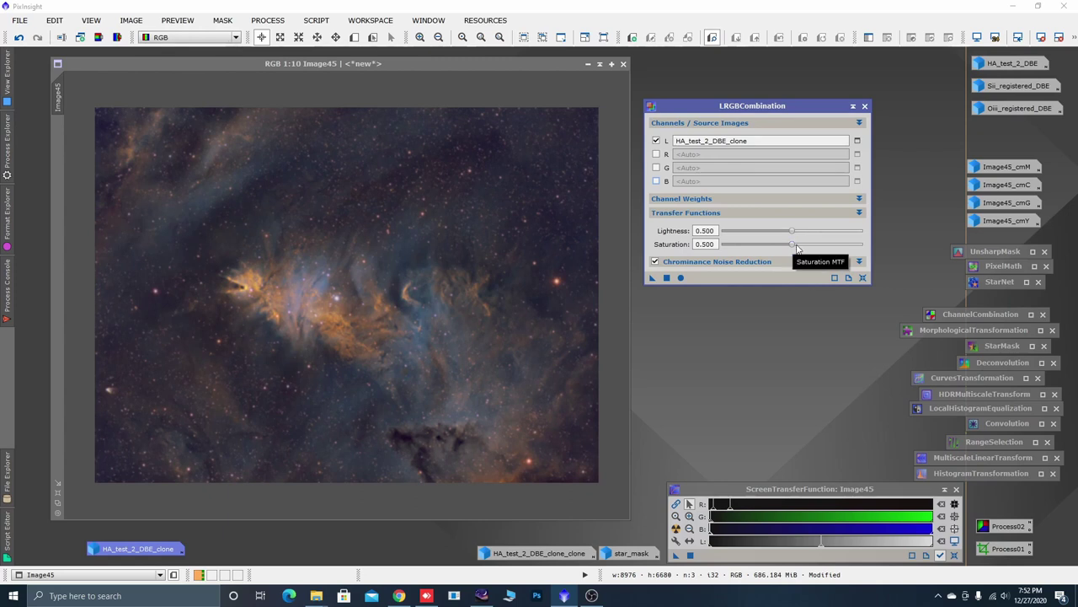
{"action": "left_click_drag", "start_coordinate": [792, 244], "coordinate": [787, 246]}
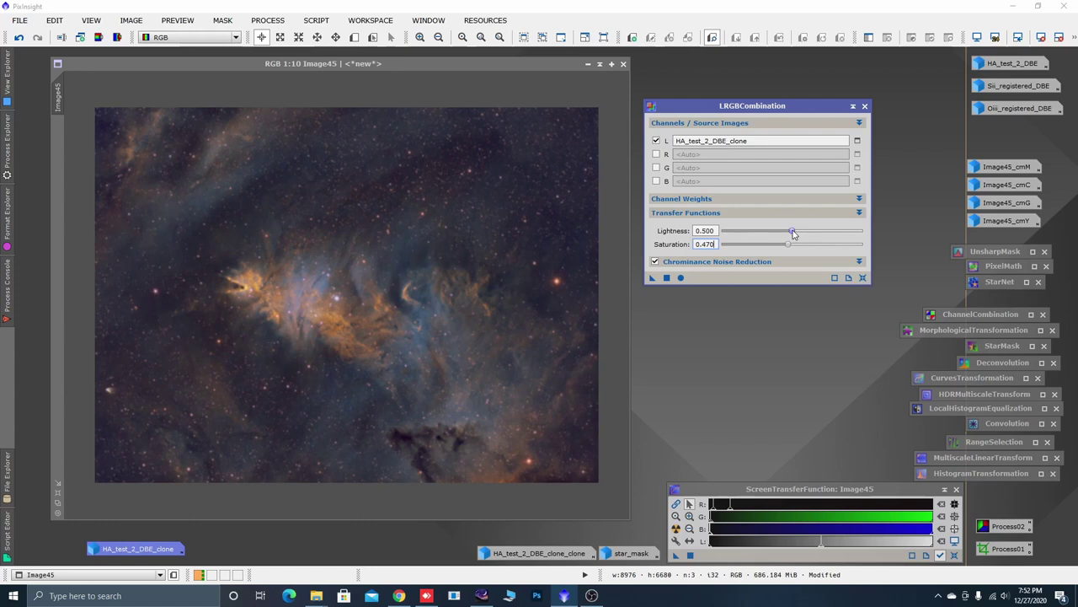
{"action": "key", "text": "shift+Tab"}
{"action": "left_click_drag", "start_coordinate": [793, 234], "coordinate": [794, 234]}
{"action": "left_click_drag", "start_coordinate": [651, 278], "coordinate": [428, 295]}
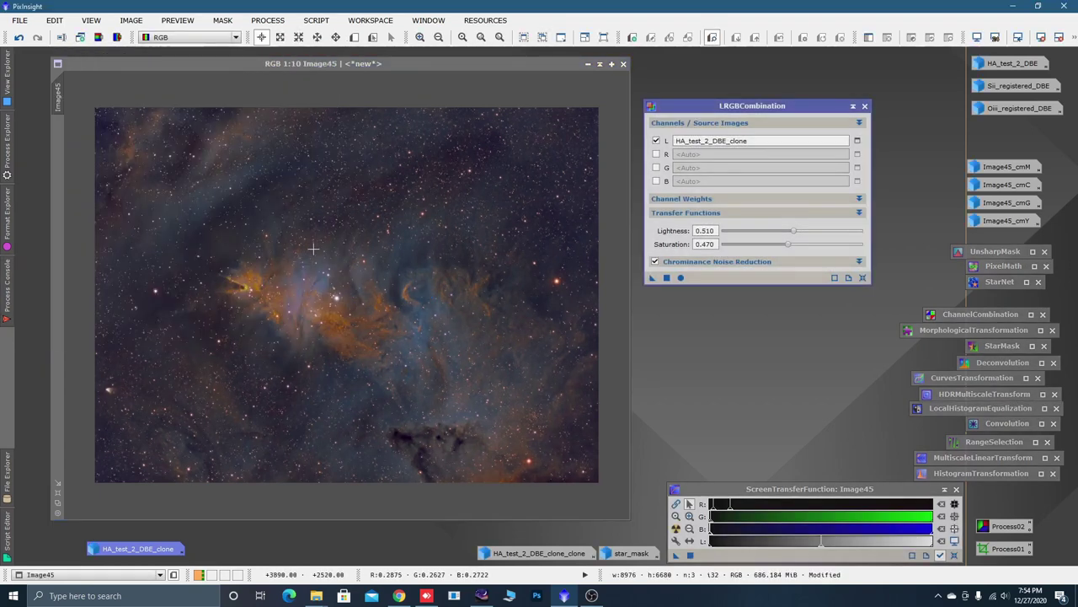
Examine the bright nebula core and surrounding stars of Image45 up close, and return to the whole image
{"action": "scroll", "coordinate": [289, 294], "scroll_direction": "up", "scroll_amount": 3}
{"action": "scroll", "coordinate": [289, 295], "scroll_direction": "up", "scroll_amount": 3}
{"action": "scroll", "coordinate": [301, 354], "scroll_direction": "up", "scroll_amount": 2}
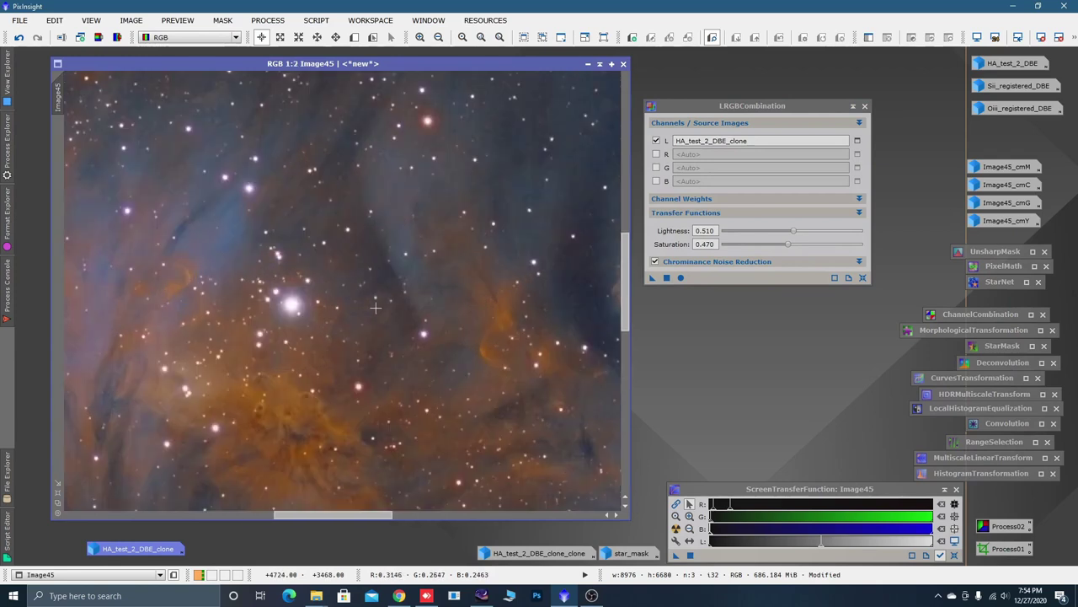
{"action": "left_click_drag", "start_coordinate": [301, 354], "coordinate": [612, 409]}
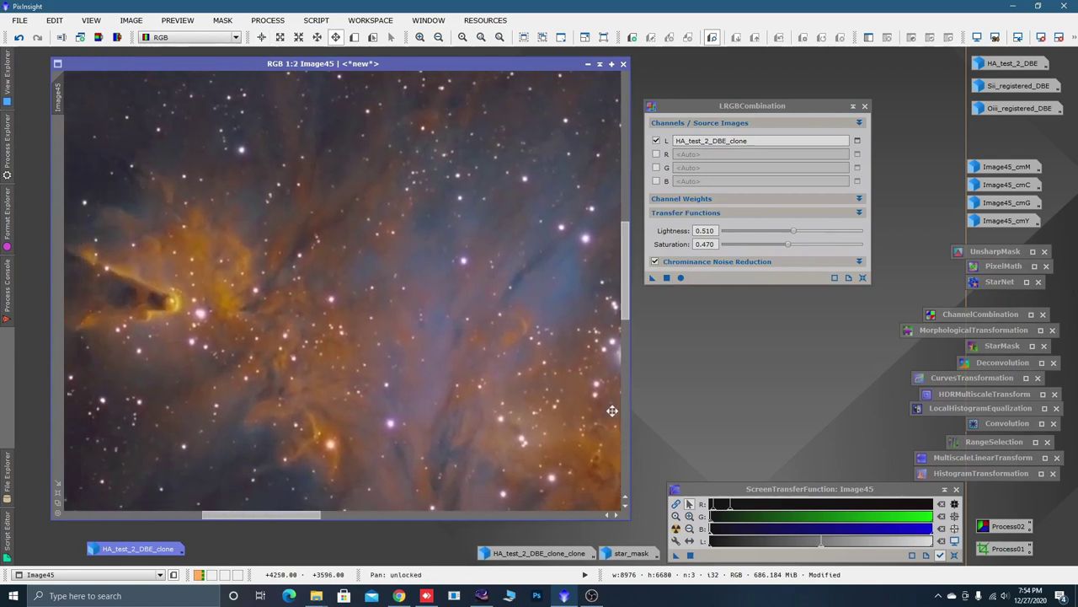
{"action": "scroll", "coordinate": [311, 357], "scroll_direction": "down", "scroll_amount": 5}
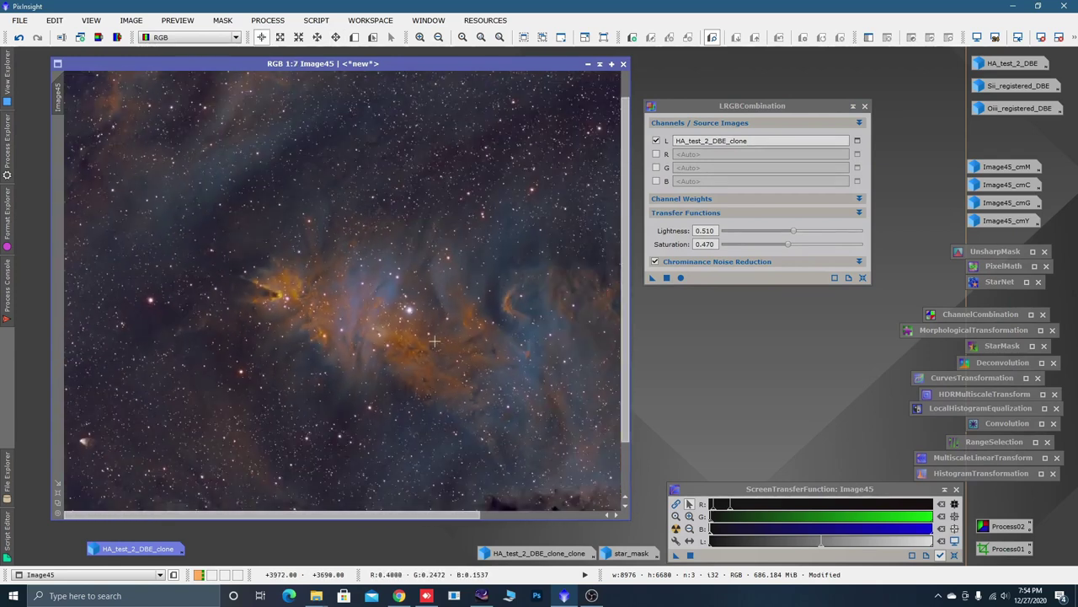
{"action": "scroll", "coordinate": [378, 340], "scroll_direction": "down", "scroll_amount": 2}
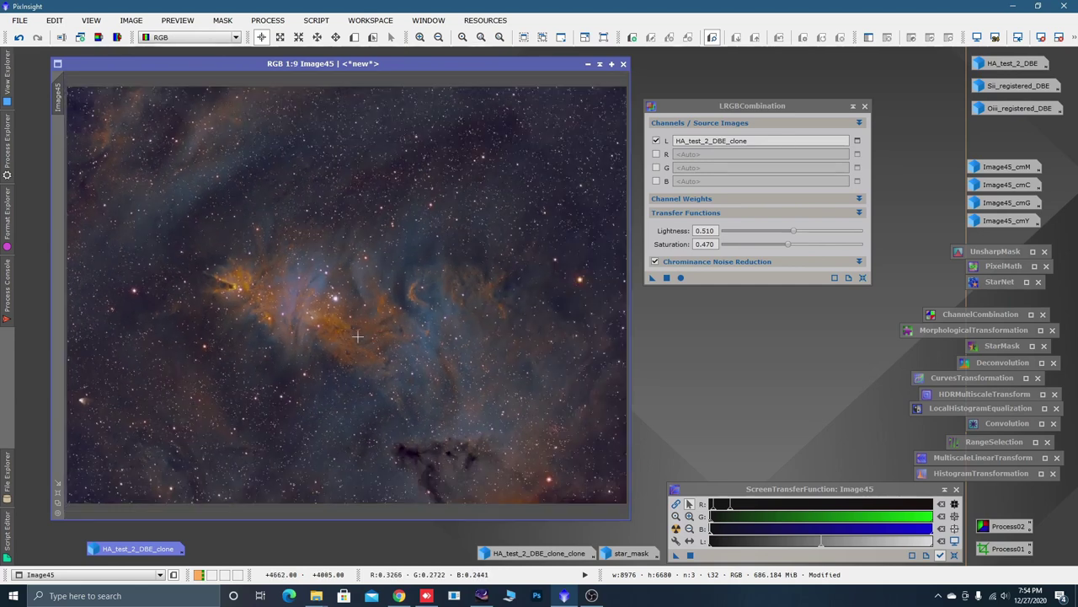
Collapse LRGBCombination, apply HA_test_2_DBE_clone as a hidden mask on Image45, and iconize the clone
{"action": "left_click", "coordinate": [852, 105]}
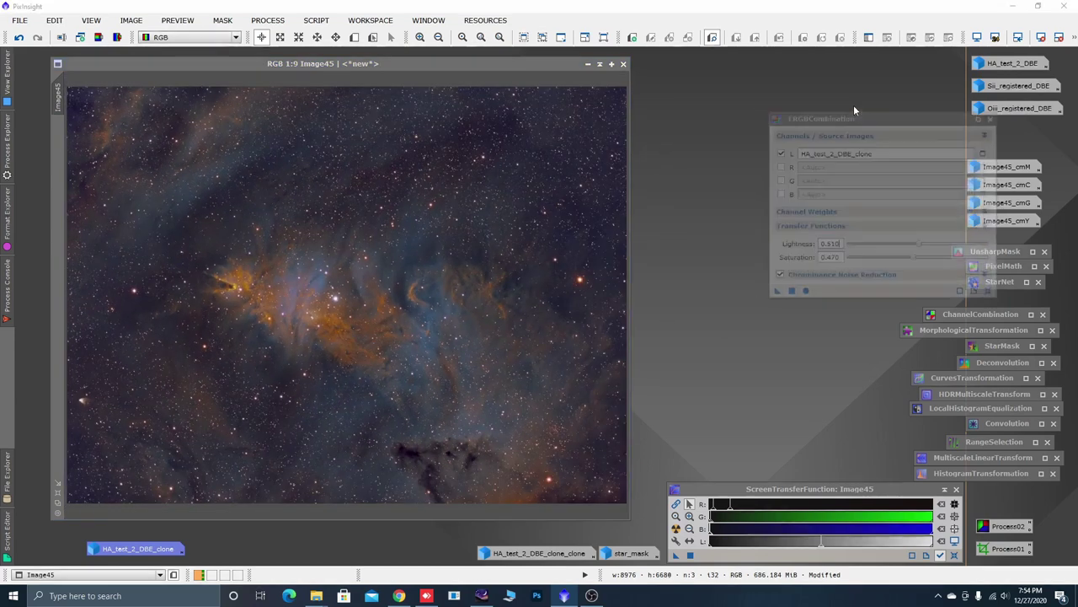
{"action": "double_click", "coordinate": [128, 548]}
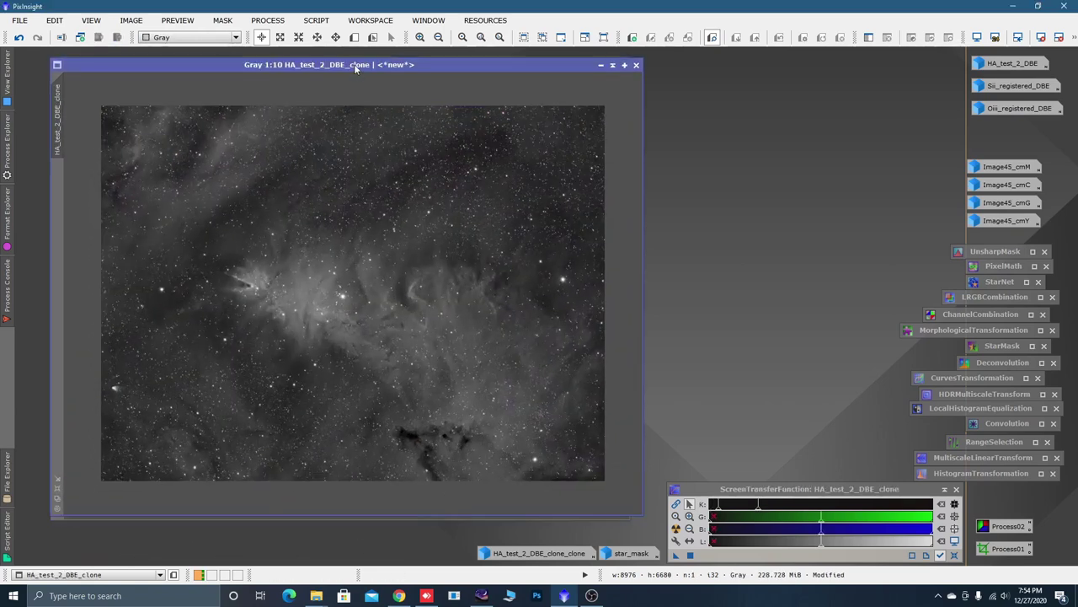
{"action": "left_click_drag", "start_coordinate": [356, 69], "coordinate": [568, 73]}
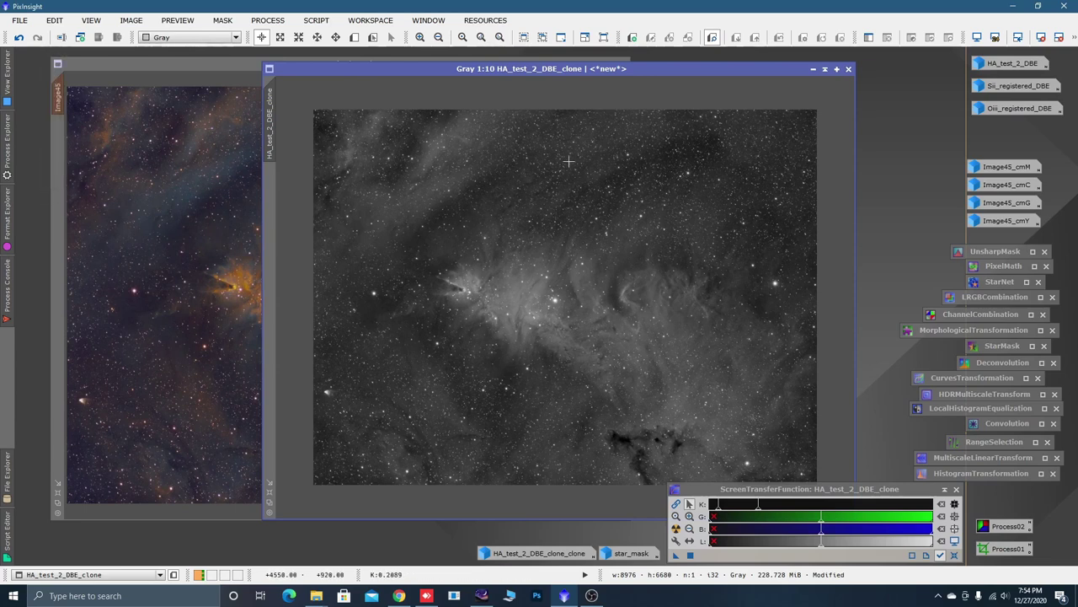
{"action": "left_click", "coordinate": [813, 69]}
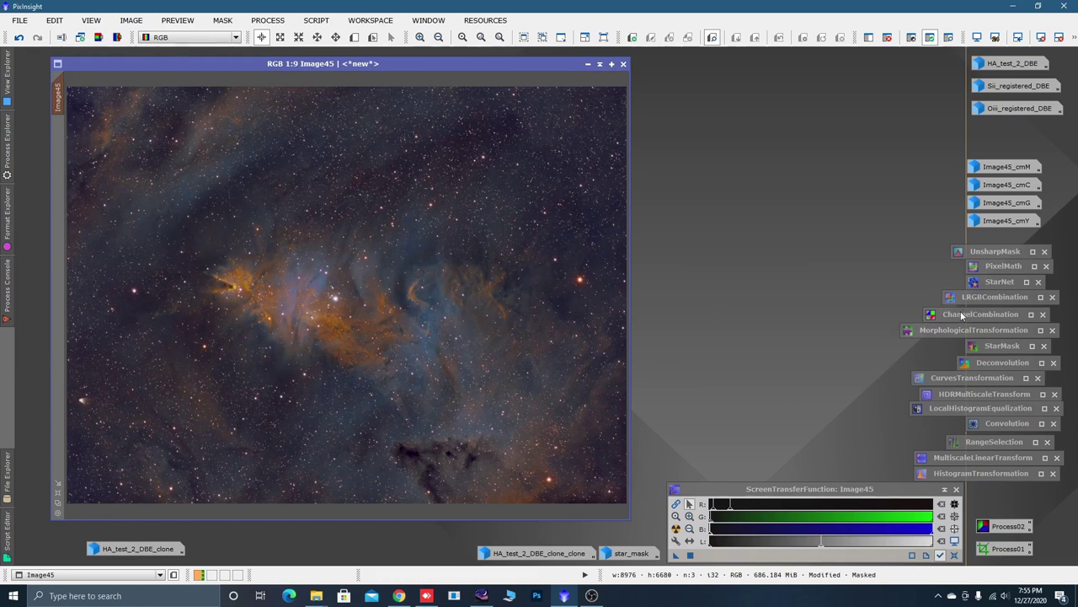
Preview CurvesTransformation on Image45 in real time and shape the RGB/K curve through about (0.625, 0.749) and (0.202, 0.225)
{"action": "double_click", "coordinate": [966, 376]}
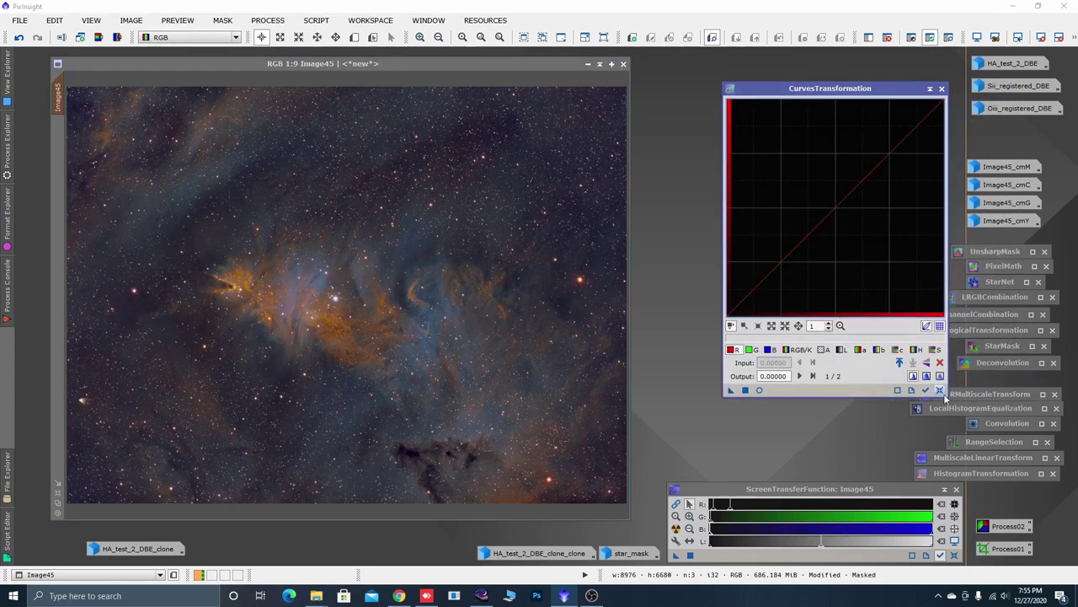
{"action": "left_click", "coordinate": [759, 390]}
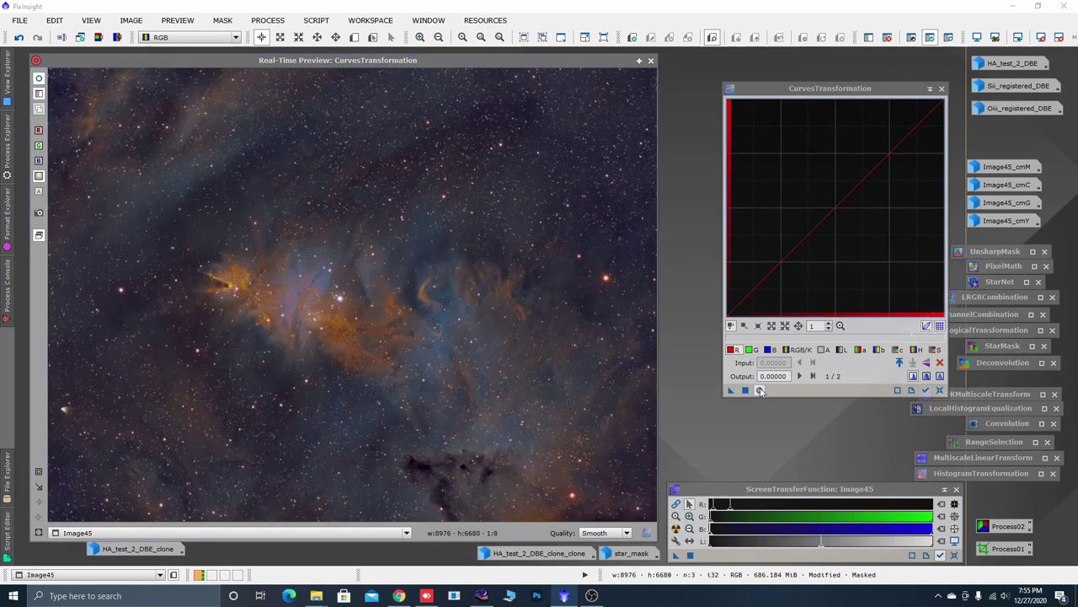
{"action": "left_click", "coordinate": [801, 349]}
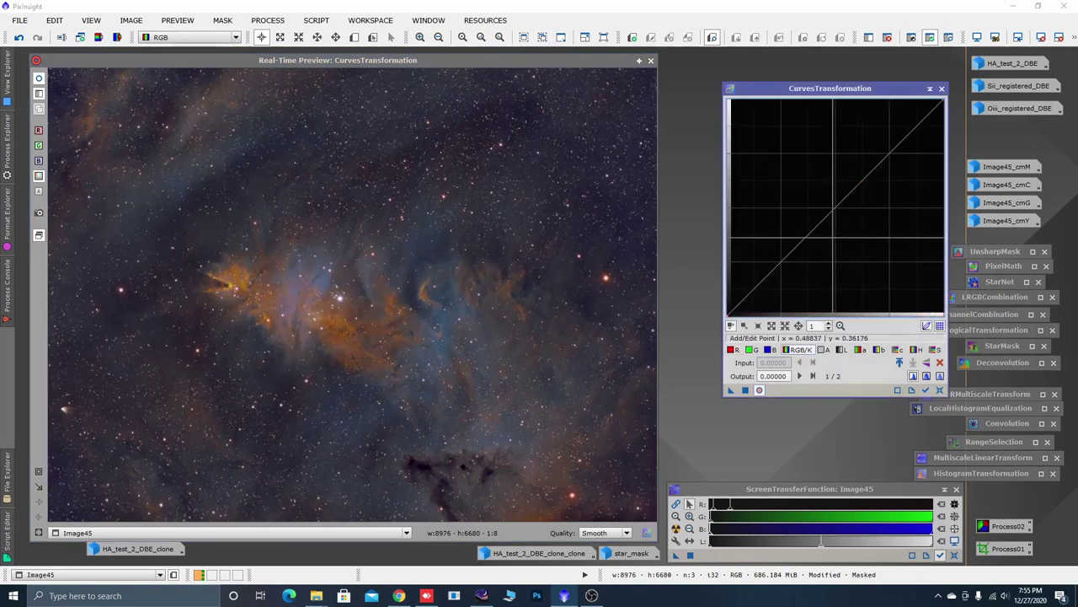
{"action": "left_click", "coordinate": [872, 168]}
{"action": "left_click_drag", "start_coordinate": [872, 168], "coordinate": [863, 153]}
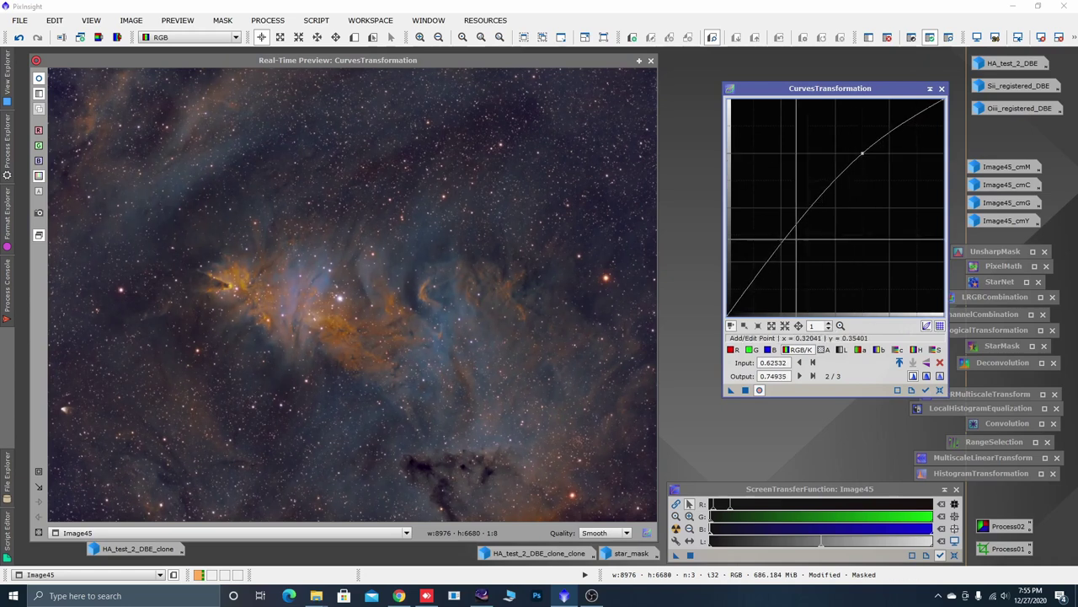
{"action": "left_click_drag", "start_coordinate": [771, 261], "coordinate": [770, 268]}
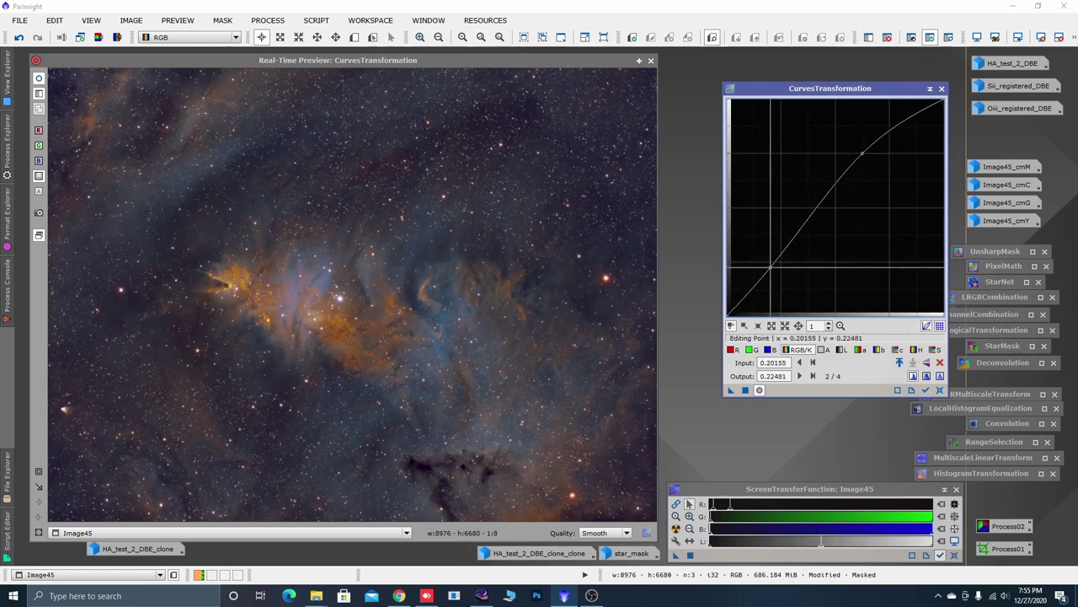
Shape the lightness curve through about (0.677, 0.817) in the highlights and (0.261, 0.318) in the shadows
{"action": "left_click", "coordinate": [840, 349]}
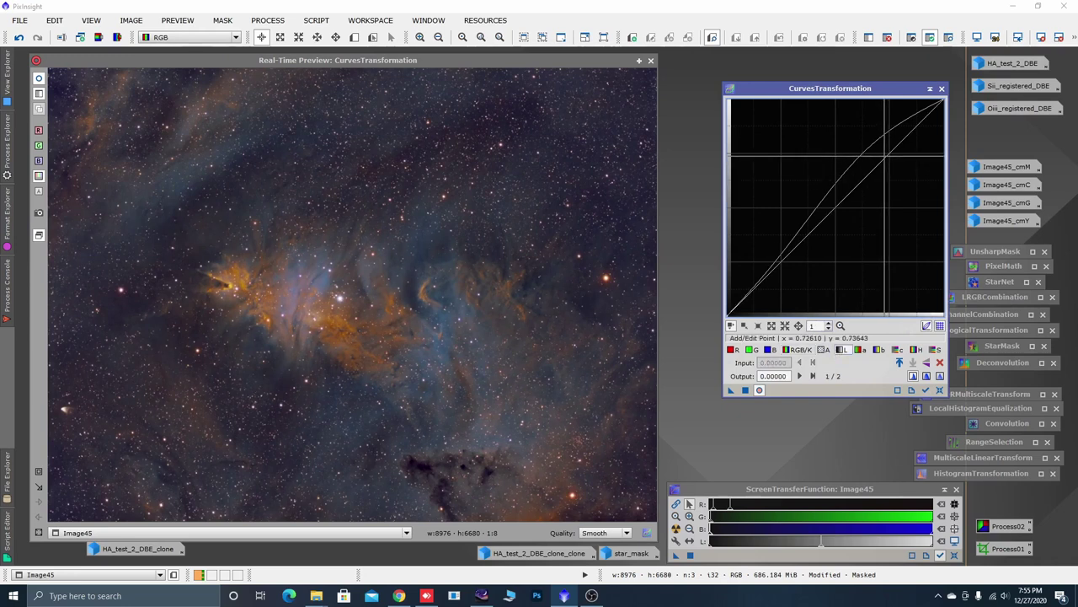
{"action": "left_click_drag", "start_coordinate": [884, 155], "coordinate": [874, 137]}
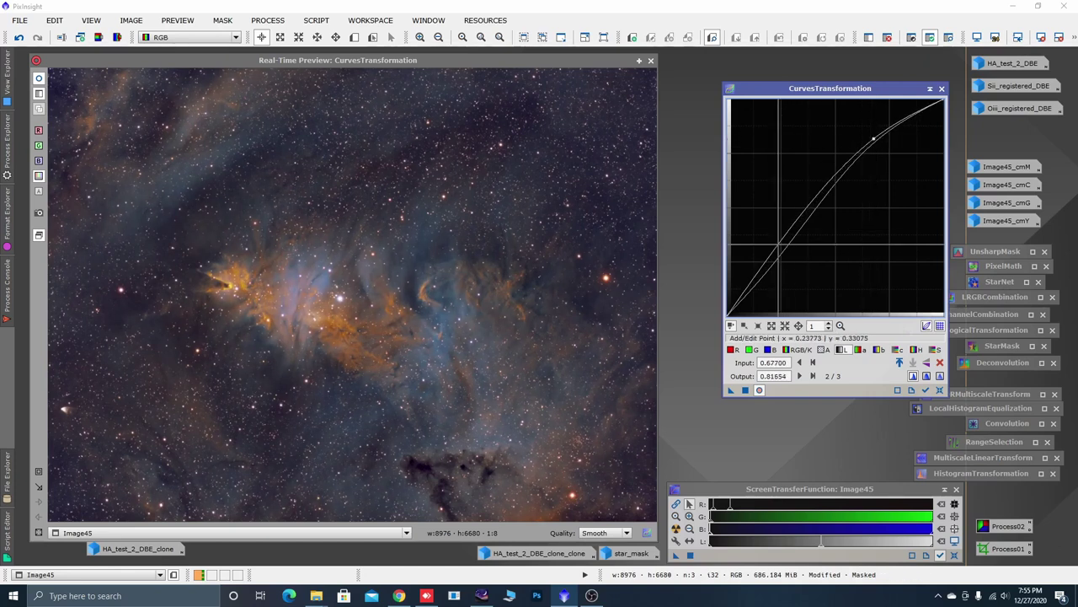
{"action": "left_click", "coordinate": [780, 245]}
{"action": "left_click_drag", "start_coordinate": [781, 245], "coordinate": [785, 248]}
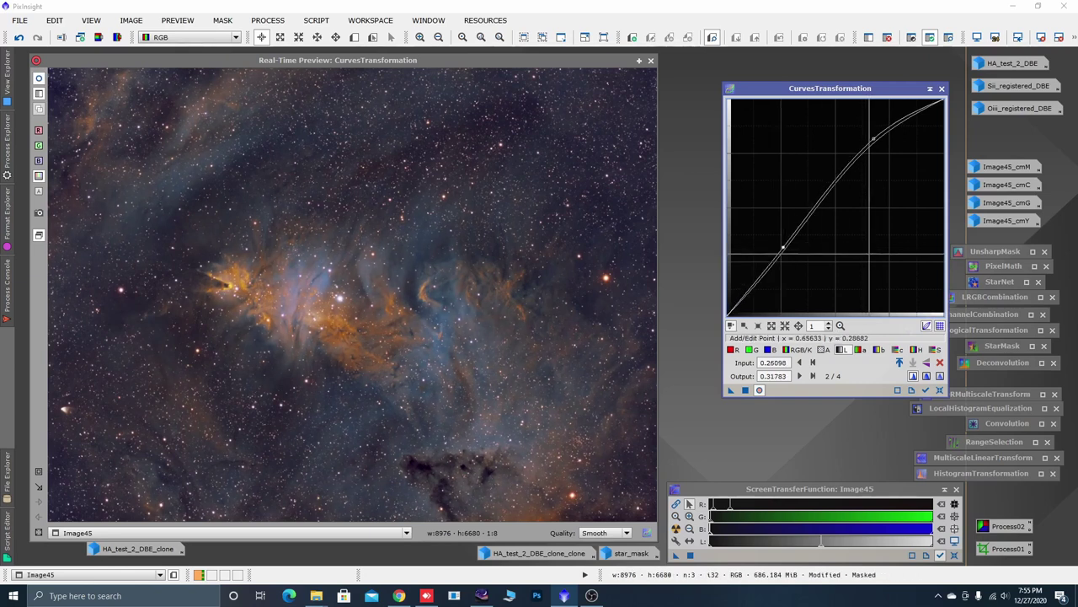
Apply the curves to the masked Image45, reset CurvesTransformation, and close the real-time preview
{"action": "left_click", "coordinate": [744, 389]}
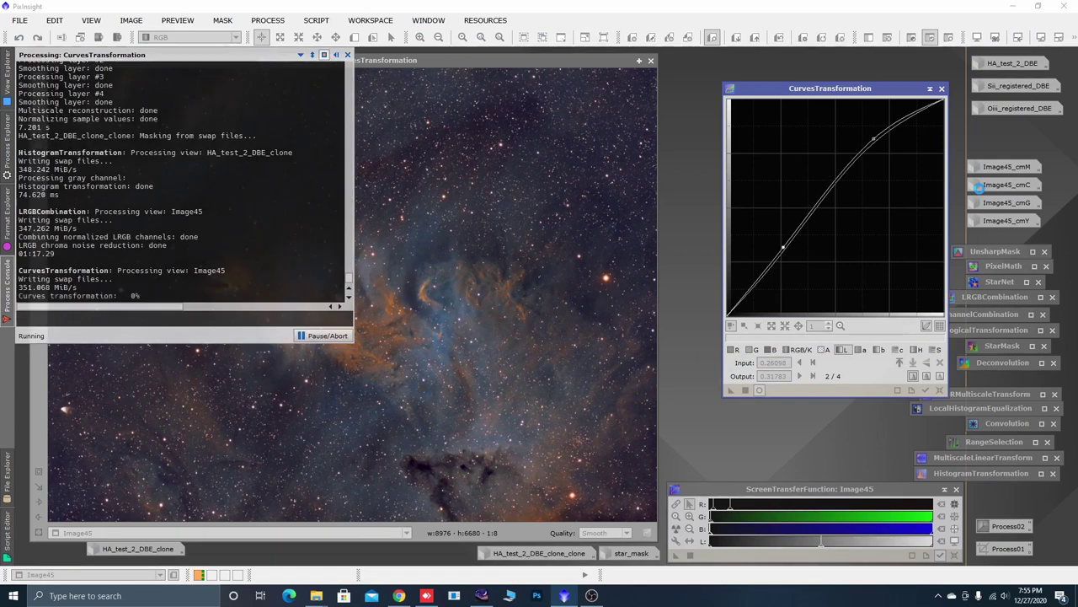
{"action": "mouse_move", "coordinate": [978, 187]}
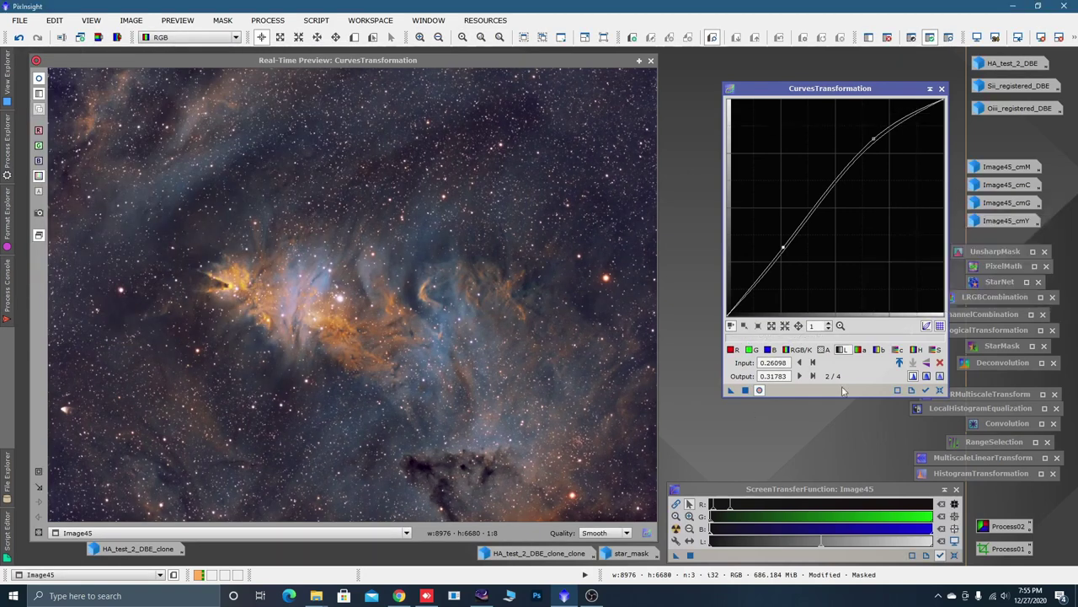
{"action": "left_click", "coordinate": [939, 390]}
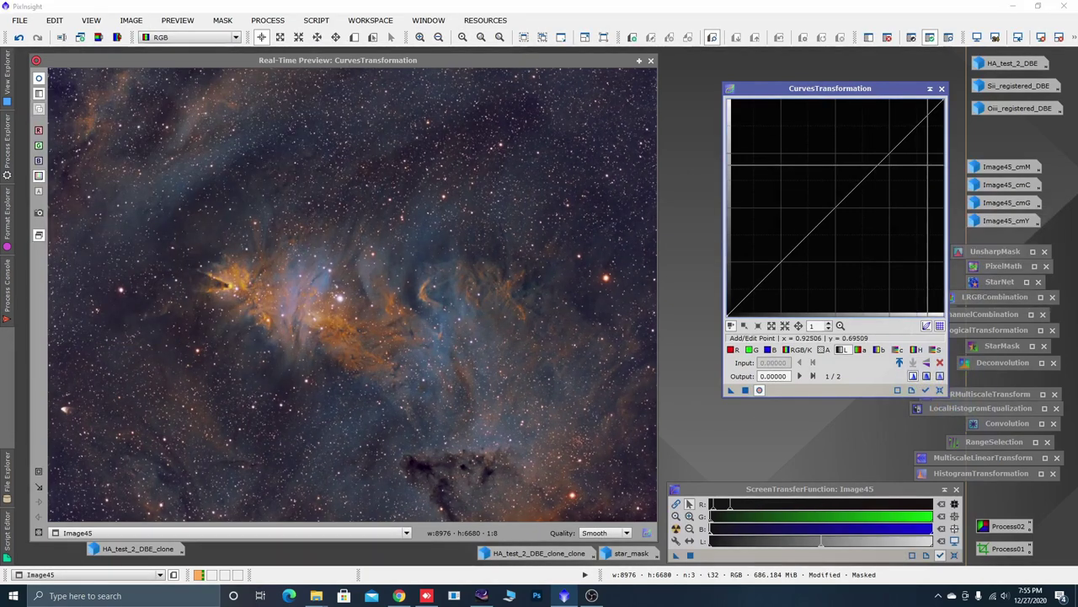
{"action": "left_click", "coordinate": [651, 61]}
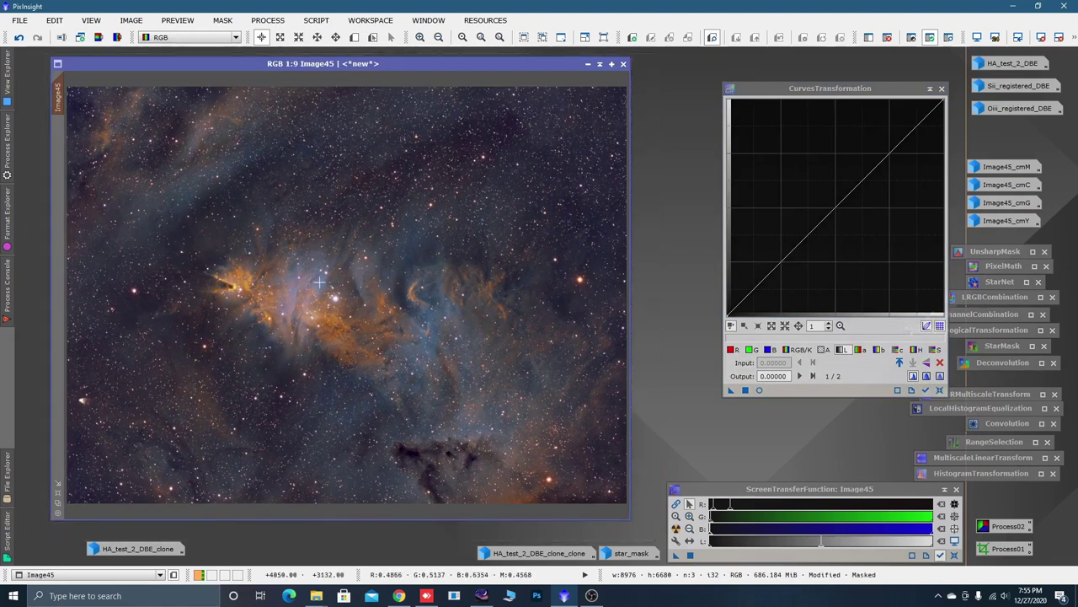
Examine Image45 at 1:3 zoom, checking the stars, dark background and orange nebula detail across the frame
{"action": "scroll", "coordinate": [320, 282], "scroll_direction": "up", "scroll_amount": 2}
{"action": "scroll", "coordinate": [347, 286], "scroll_direction": "up", "scroll_amount": 3}
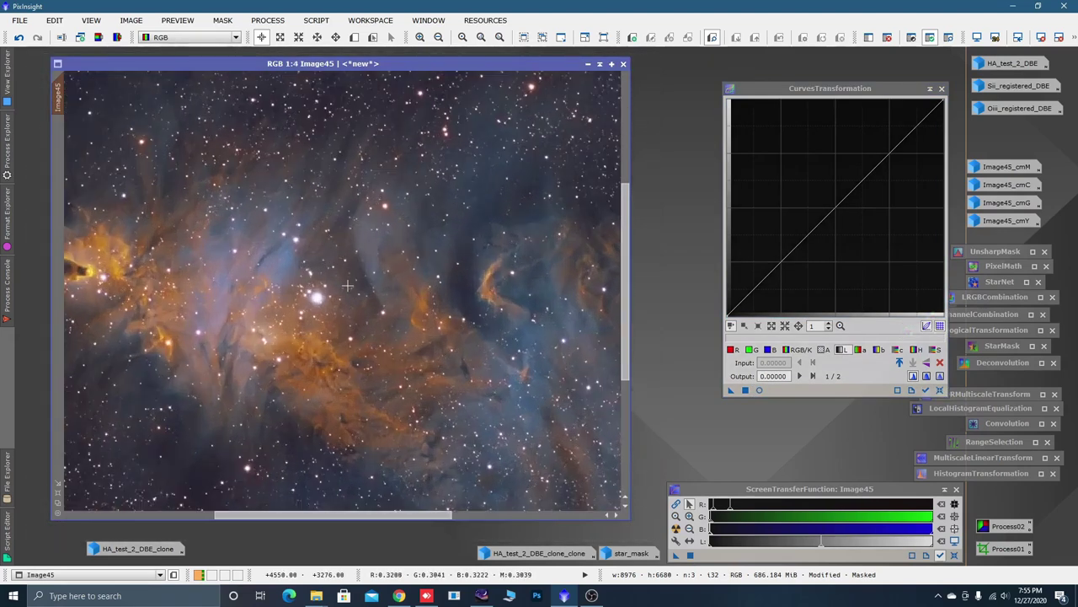
{"action": "scroll", "coordinate": [347, 287], "scroll_direction": "up", "scroll_amount": 1}
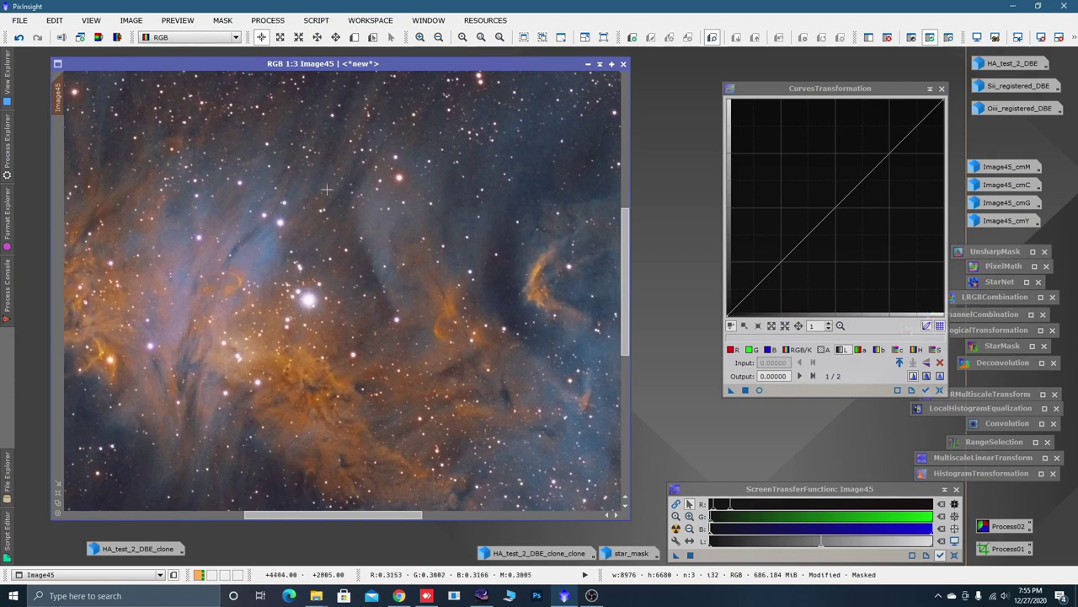
{"action": "key", "text": "space"}
{"action": "left_click_drag", "start_coordinate": [459, 143], "coordinate": [405, 339]}
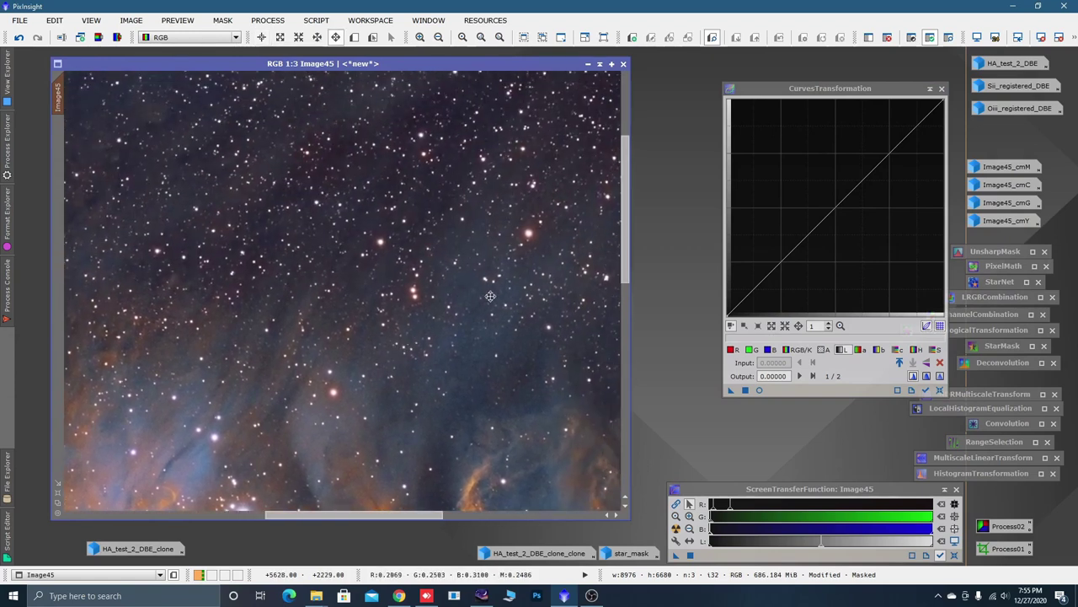
{"action": "left_click_drag", "start_coordinate": [488, 288], "coordinate": [415, 304]}
{"action": "left_click_drag", "start_coordinate": [536, 253], "coordinate": [482, 377]}
{"action": "left_click_drag", "start_coordinate": [361, 301], "coordinate": [421, 345]}
{"action": "left_click_drag", "start_coordinate": [354, 211], "coordinate": [474, 286]}
{"action": "left_click_drag", "start_coordinate": [371, 357], "coordinate": [416, 245]}
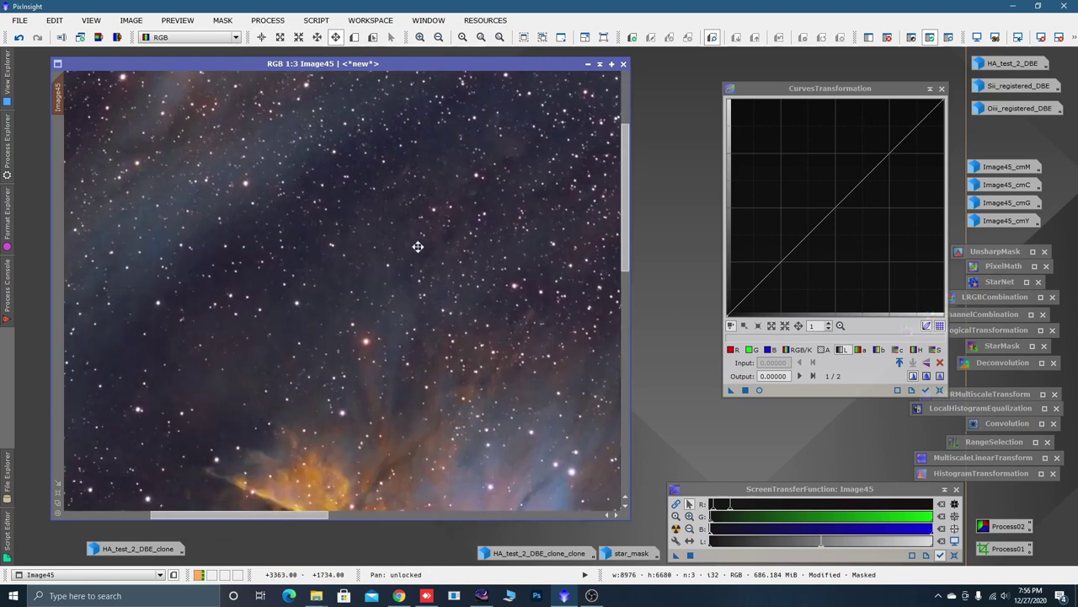
{"action": "left_click_drag", "start_coordinate": [299, 438], "coordinate": [428, 363]}
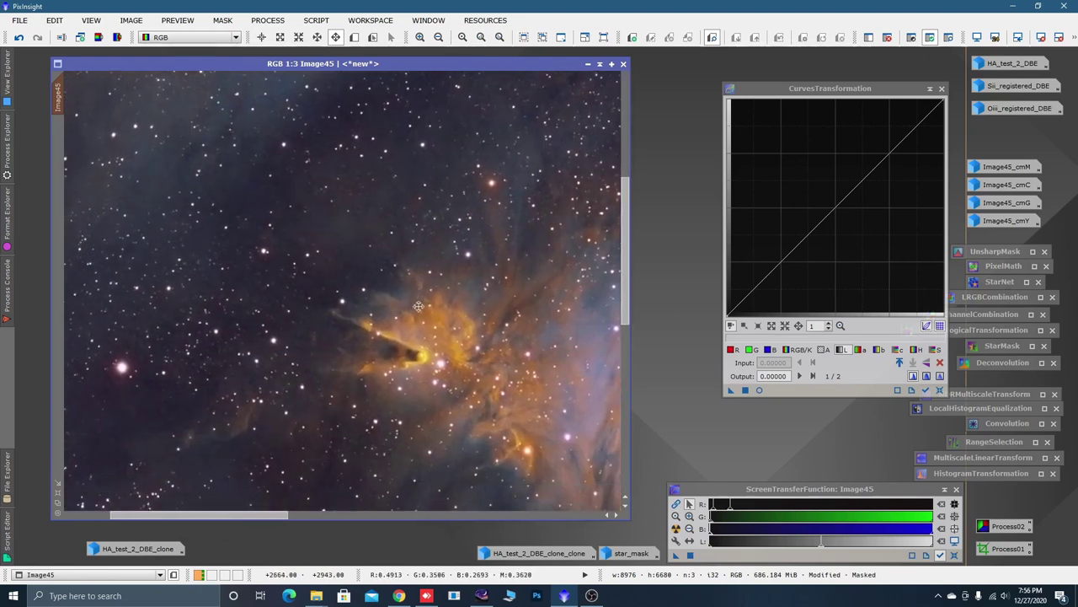
Examine Image45 across the frame at several zoom levels, checking the orange core, blue nebulosity, stars and dark background
{"action": "left_click_drag", "start_coordinate": [493, 388], "coordinate": [406, 353]}
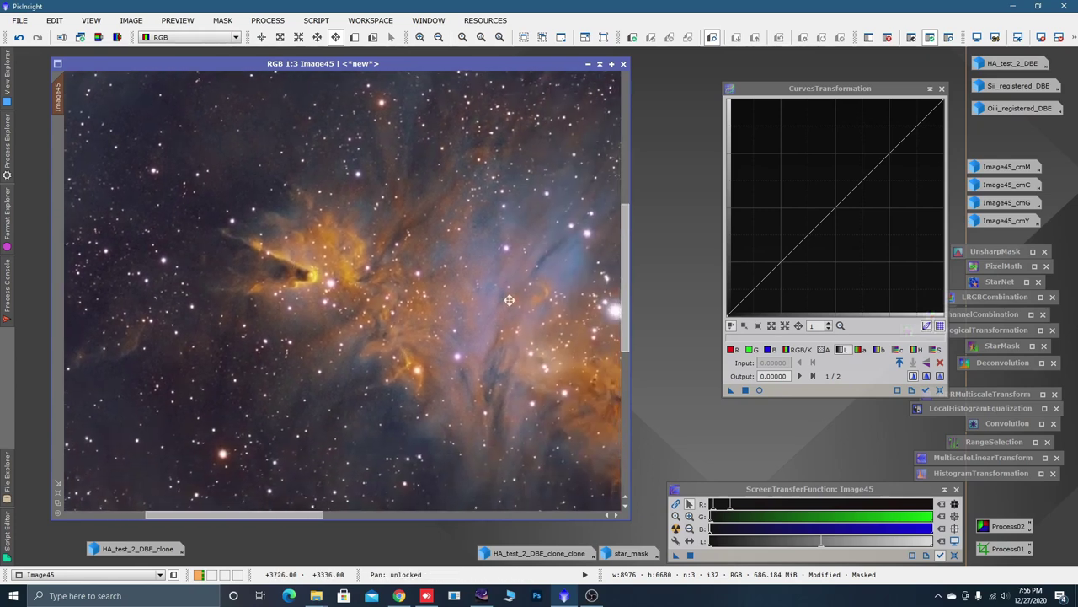
{"action": "left_click_drag", "start_coordinate": [384, 354], "coordinate": [382, 354]}
{"action": "left_click_drag", "start_coordinate": [416, 419], "coordinate": [308, 438]}
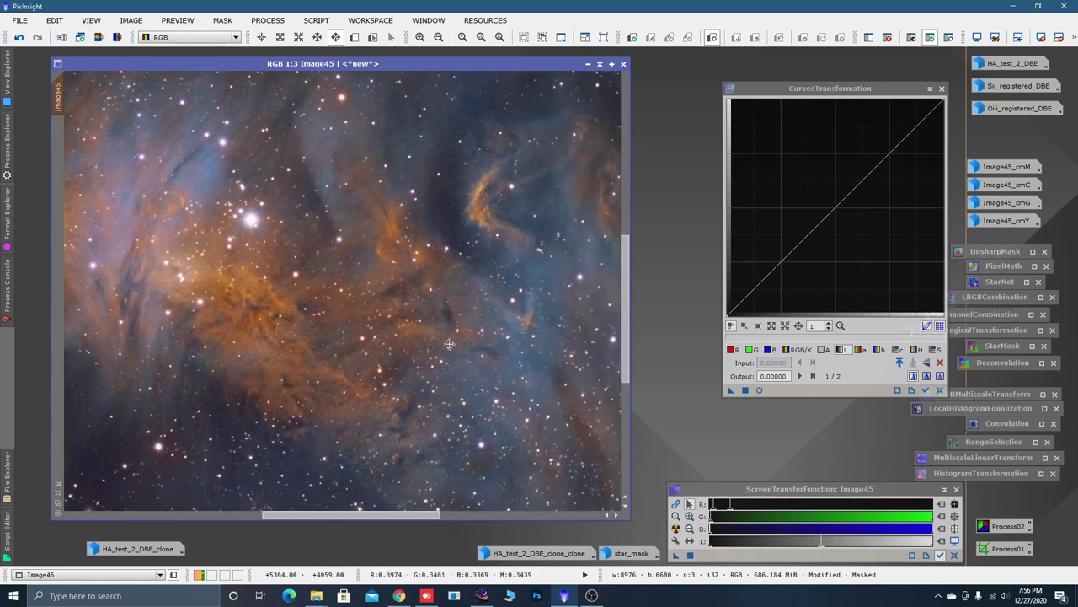
{"action": "mouse_move", "coordinate": [432, 380]}
{"action": "left_mouse_down"}
{"action": "mouse_move", "coordinate": [396, 404]}
{"action": "mouse_move", "coordinate": [345, 413]}
{"action": "left_mouse_up"}
{"action": "scroll", "coordinate": [345, 413], "scroll_direction": "down", "scroll_amount": 3}
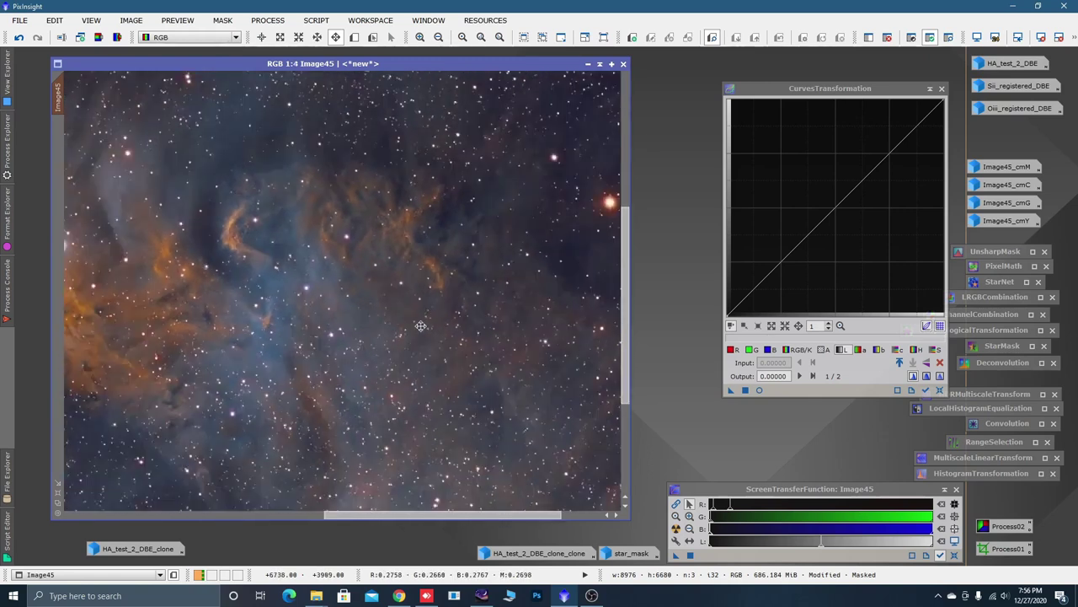
{"action": "scroll", "coordinate": [371, 325], "scroll_direction": "up", "scroll_amount": 3}
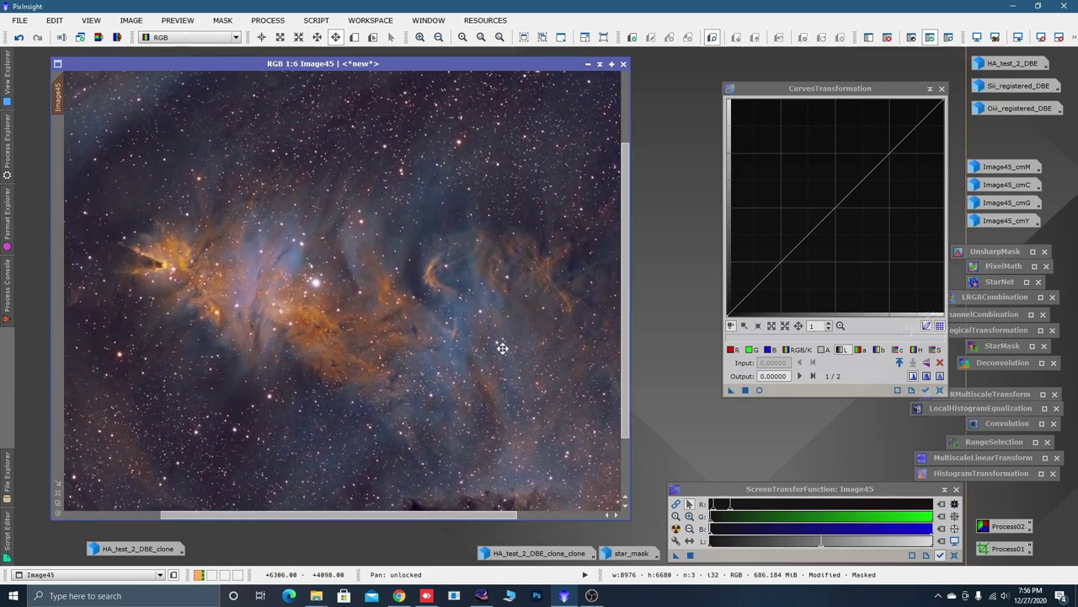
{"action": "scroll", "coordinate": [371, 308], "scroll_direction": "up", "scroll_amount": 2}
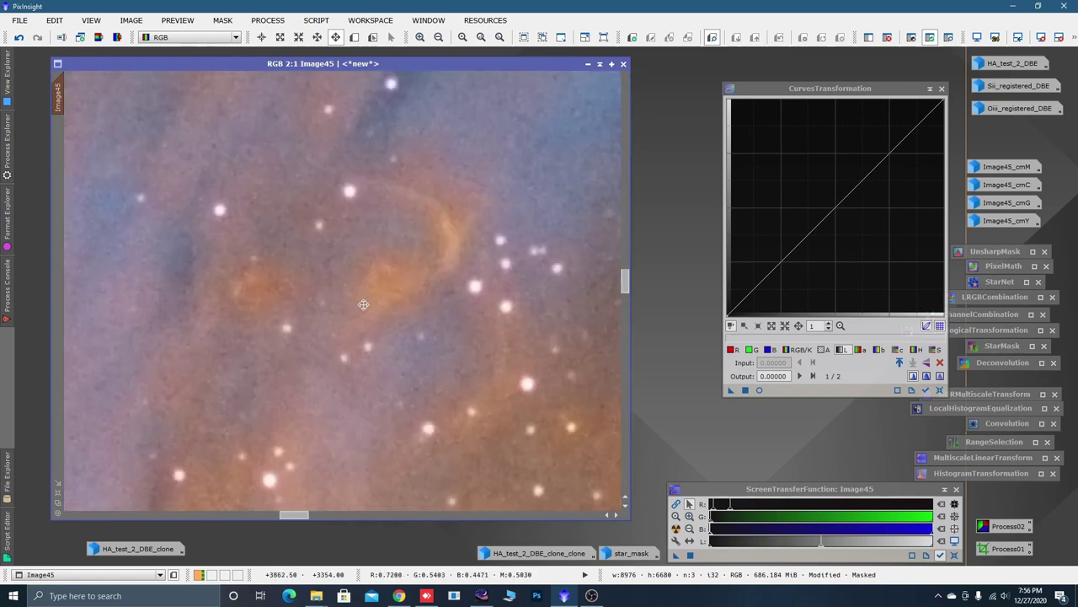
{"action": "scroll", "coordinate": [362, 291], "scroll_direction": "down", "scroll_amount": 1}
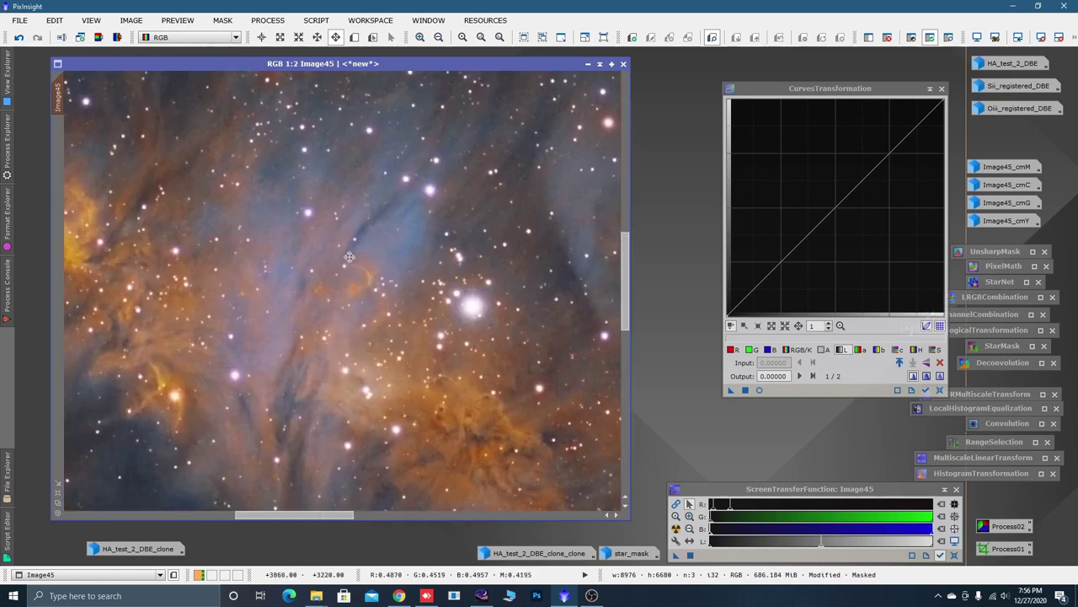
{"action": "scroll", "coordinate": [408, 327], "scroll_direction": "down", "scroll_amount": 4}
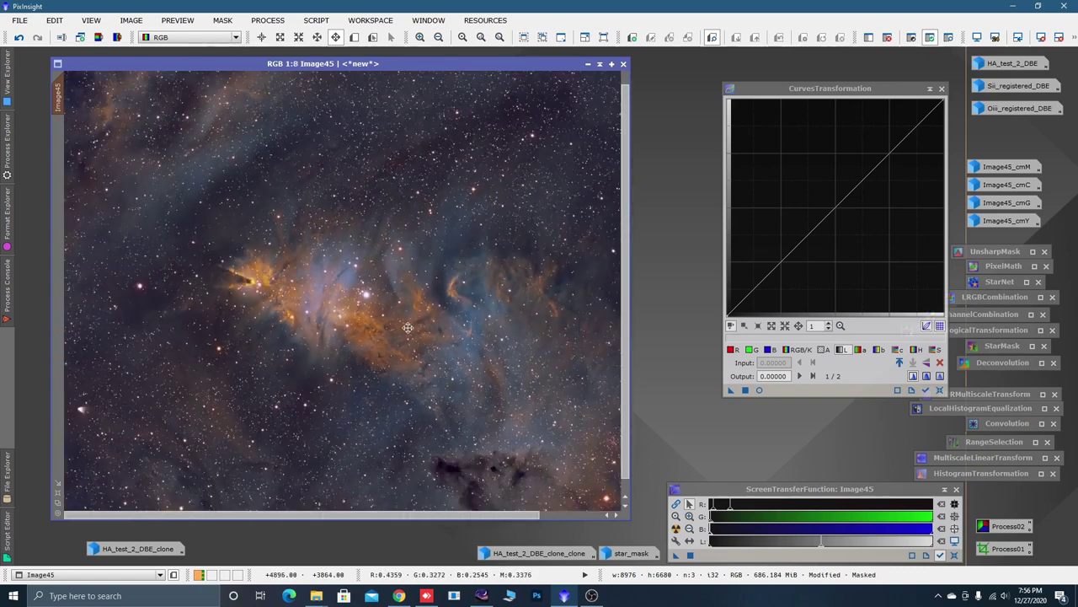
{"action": "scroll", "coordinate": [408, 327], "scroll_direction": "down", "scroll_amount": 1}
{"action": "key", "text": "alt+r"}
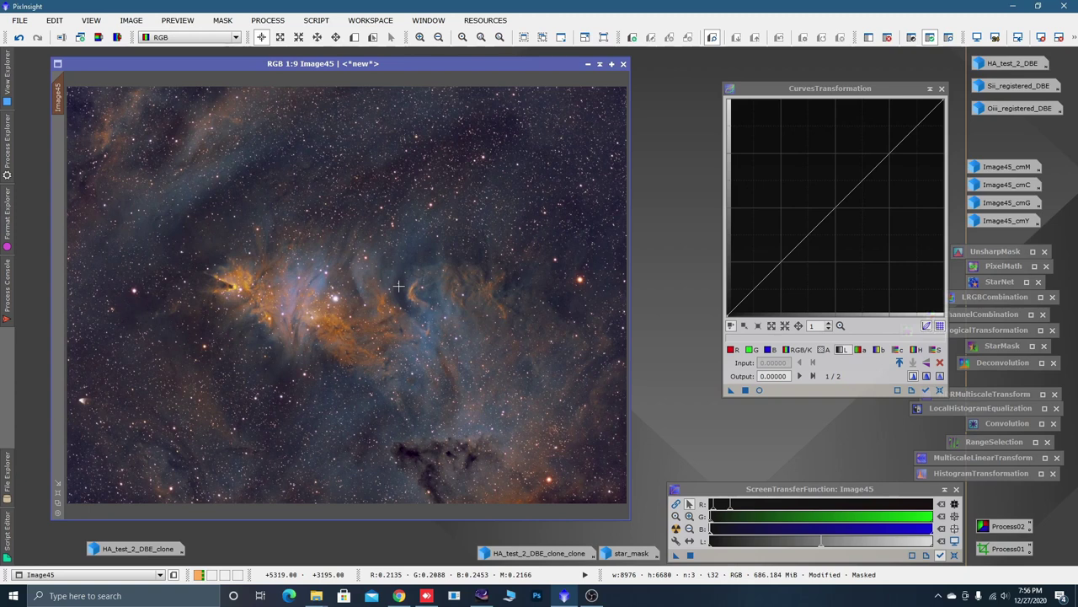
{"action": "left_click_drag", "start_coordinate": [396, 303], "coordinate": [395, 328]}
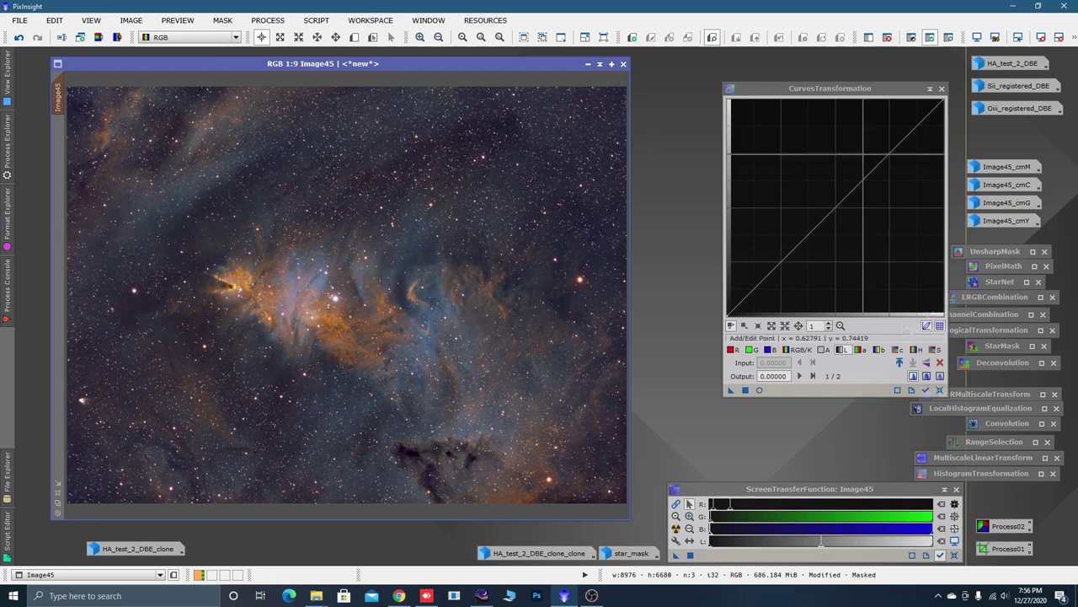
Mask Image45 with Image45_cmC and raise the CurvesTransformation blue curve through about (0.656, 0.752) in a real-time preview
{"action": "double_click", "coordinate": [1019, 190]}
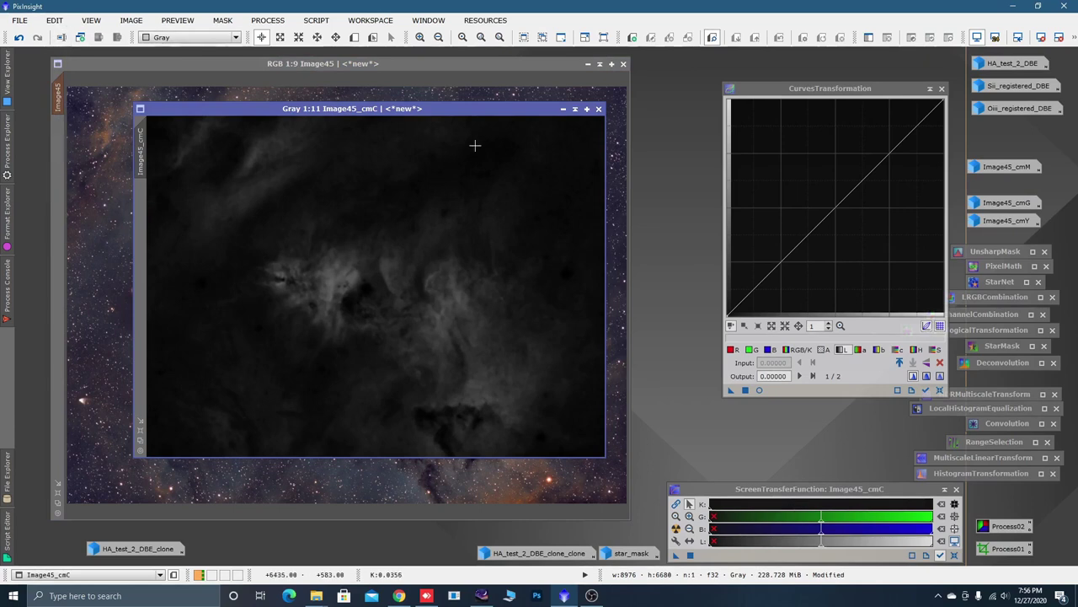
{"action": "left_click", "coordinate": [563, 110]}
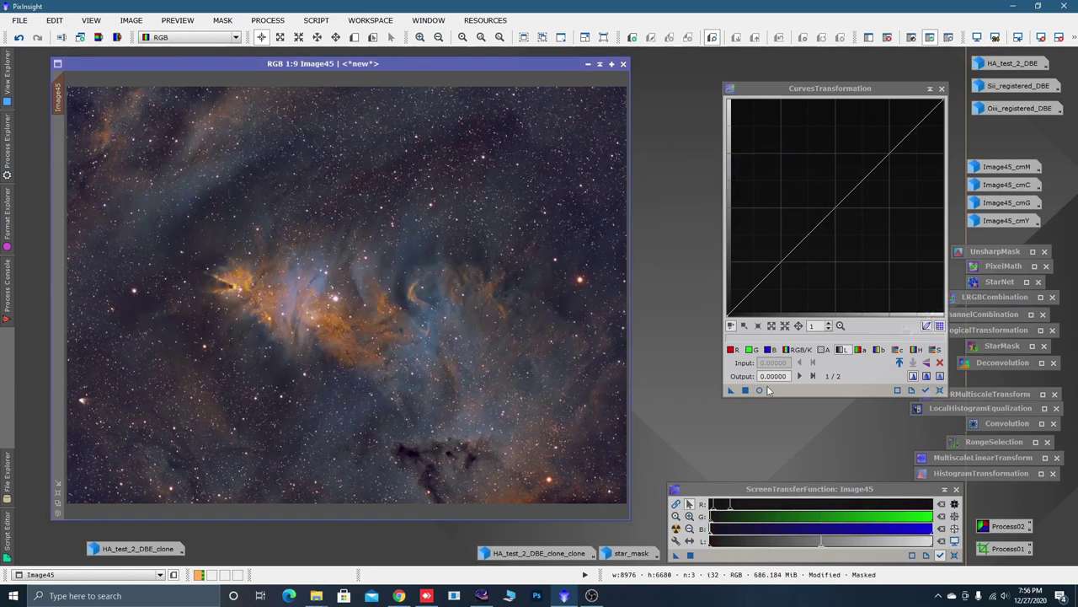
{"action": "left_click", "coordinate": [759, 389]}
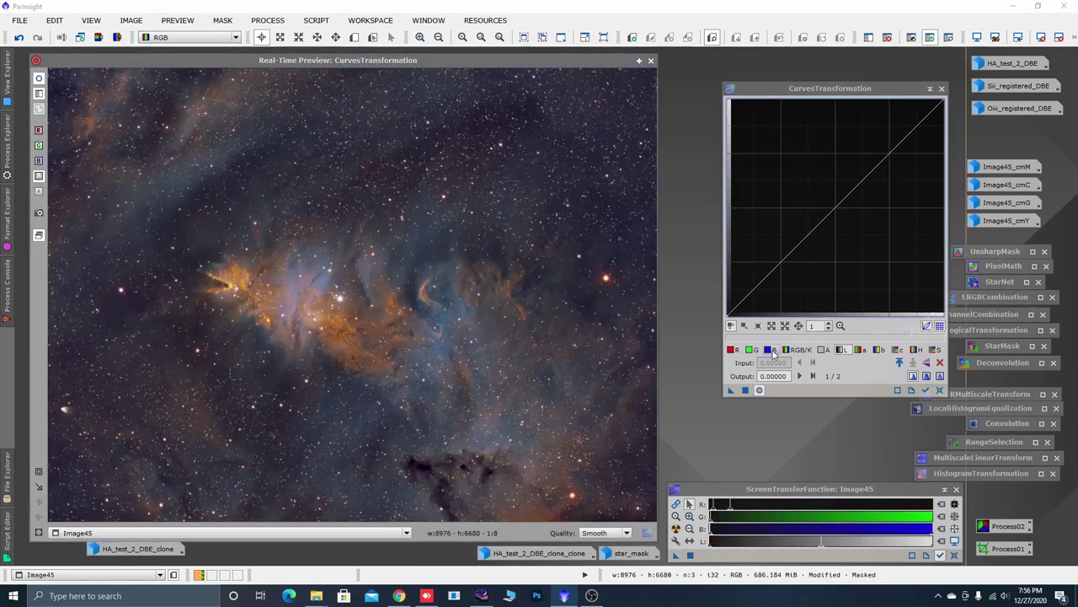
{"action": "left_click", "coordinate": [770, 348]}
{"action": "left_click", "coordinate": [876, 158]}
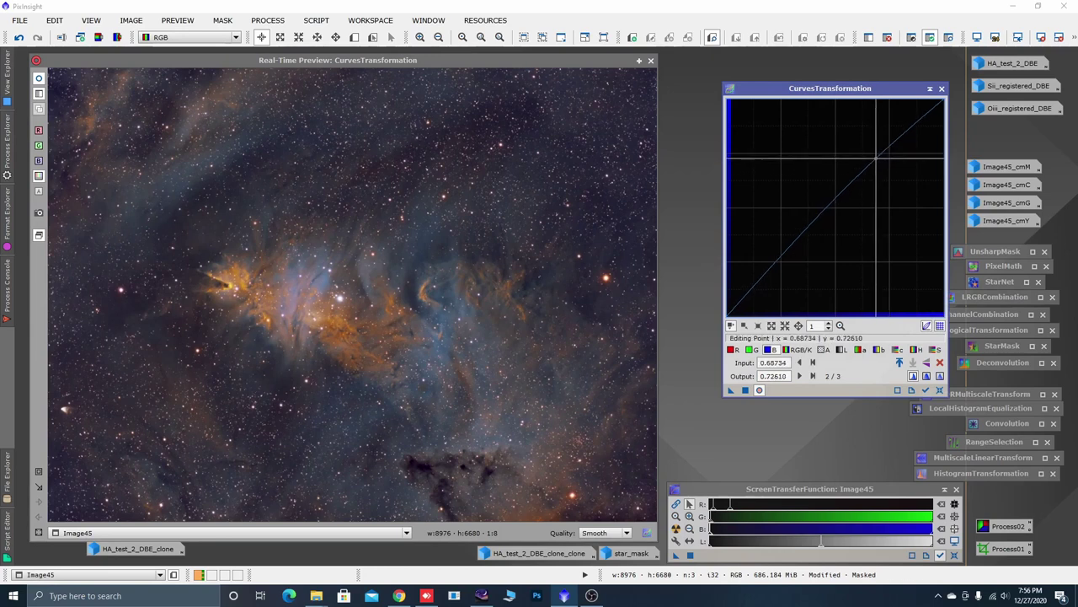
{"action": "left_click_drag", "start_coordinate": [876, 158], "coordinate": [870, 154]}
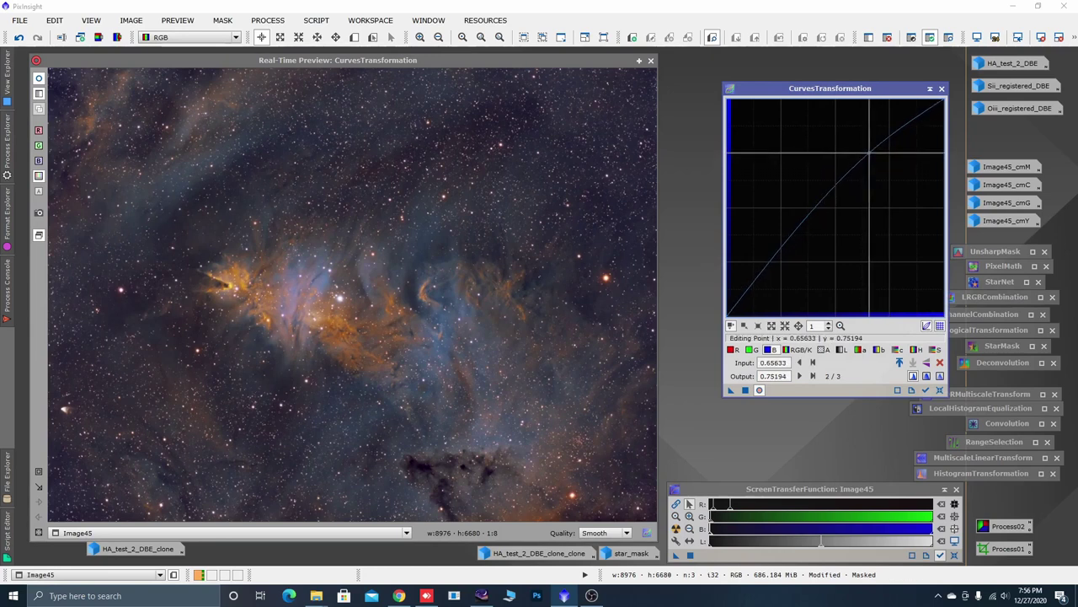
Apply the blue curve to the masked Image45, reset CurvesTransformation, and close the real-time preview
{"action": "left_click", "coordinate": [745, 391]}
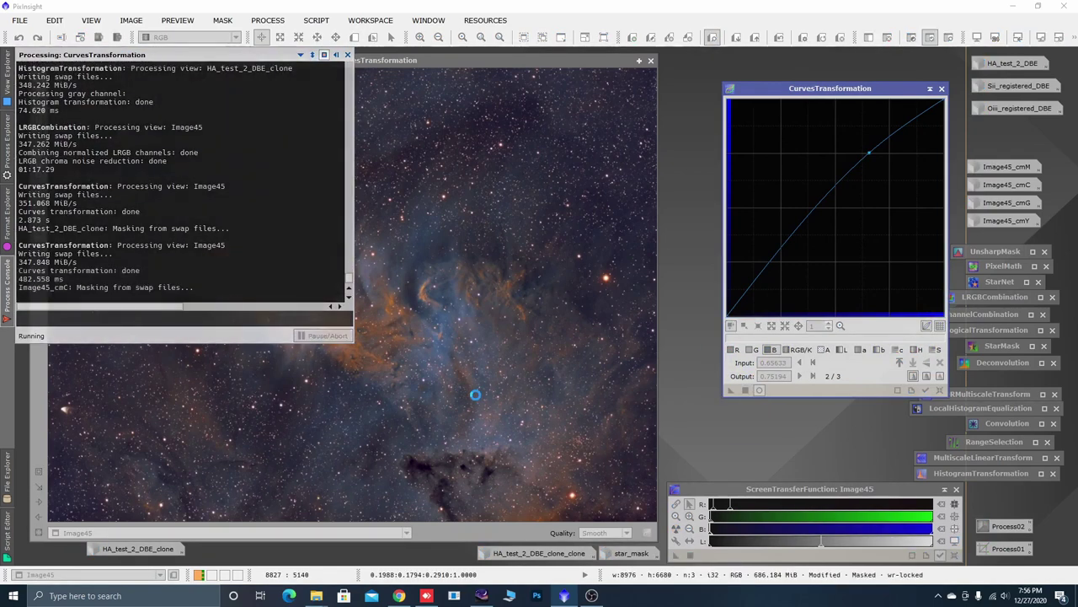
{"action": "left_click", "coordinate": [940, 389]}
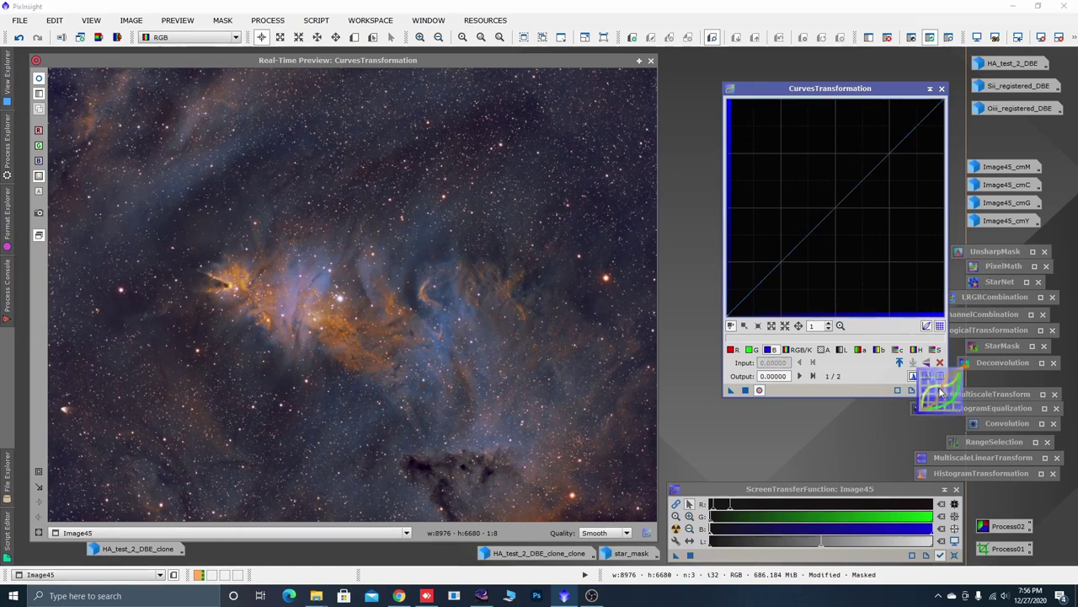
{"action": "left_click", "coordinate": [651, 60]}
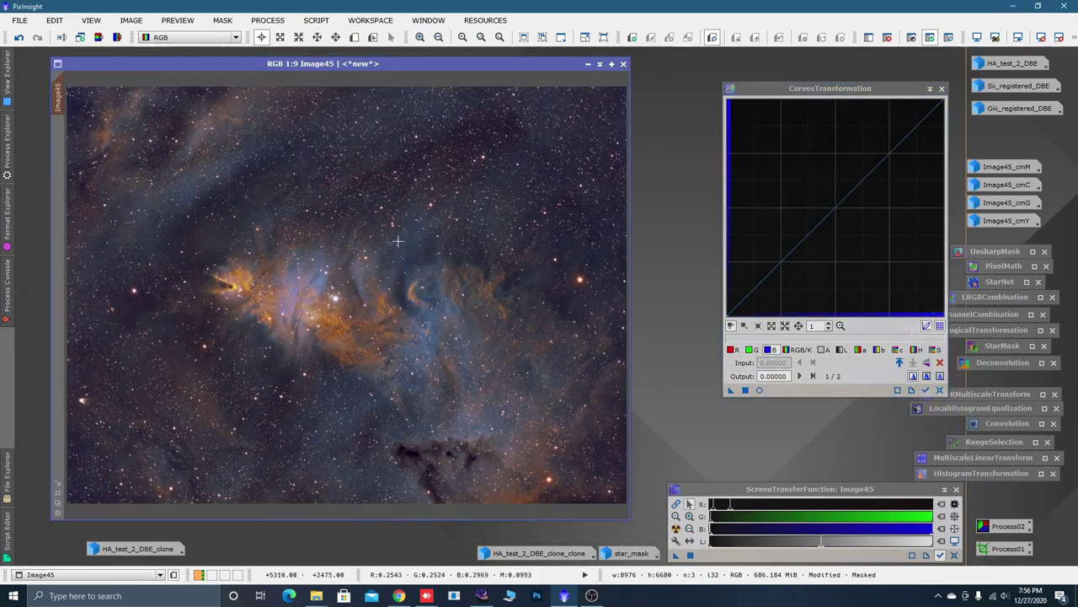
Invert the mask on Image45 and add an RGB/K curve point at about (0.217, 0.212) in a real-time preview
{"action": "right_click", "coordinate": [367, 318]}
{"action": "mouse_move", "coordinate": [462, 376]}
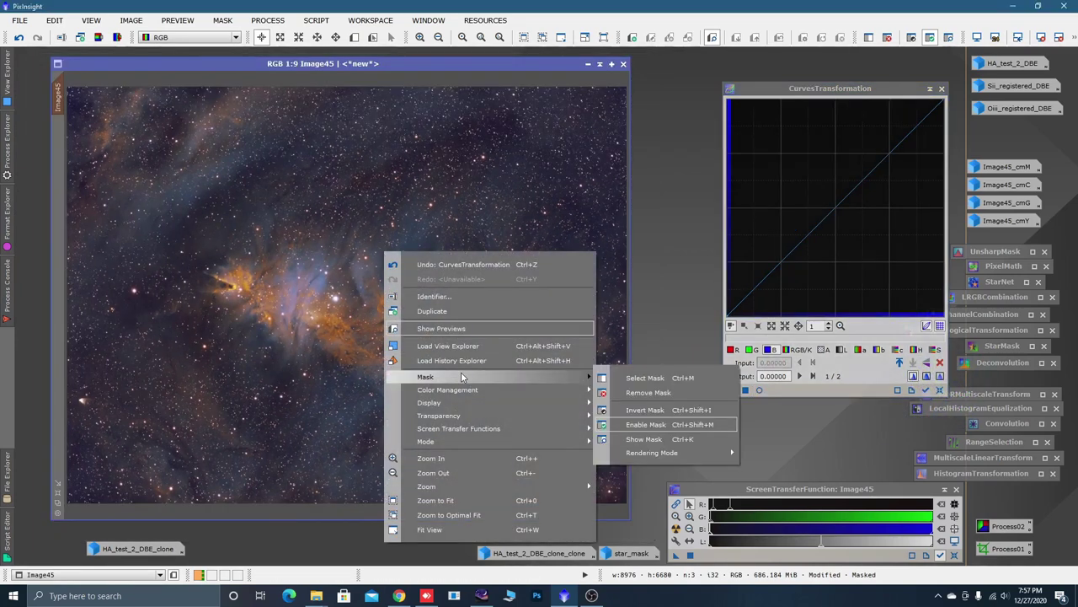
{"action": "left_click", "coordinate": [627, 408]}
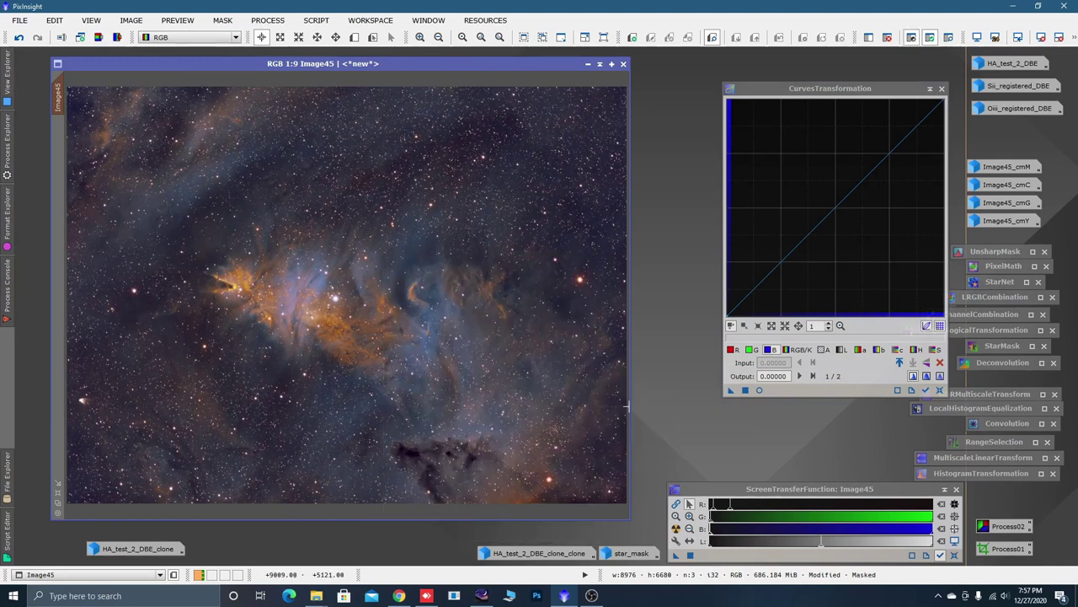
{"action": "left_click", "coordinate": [758, 390]}
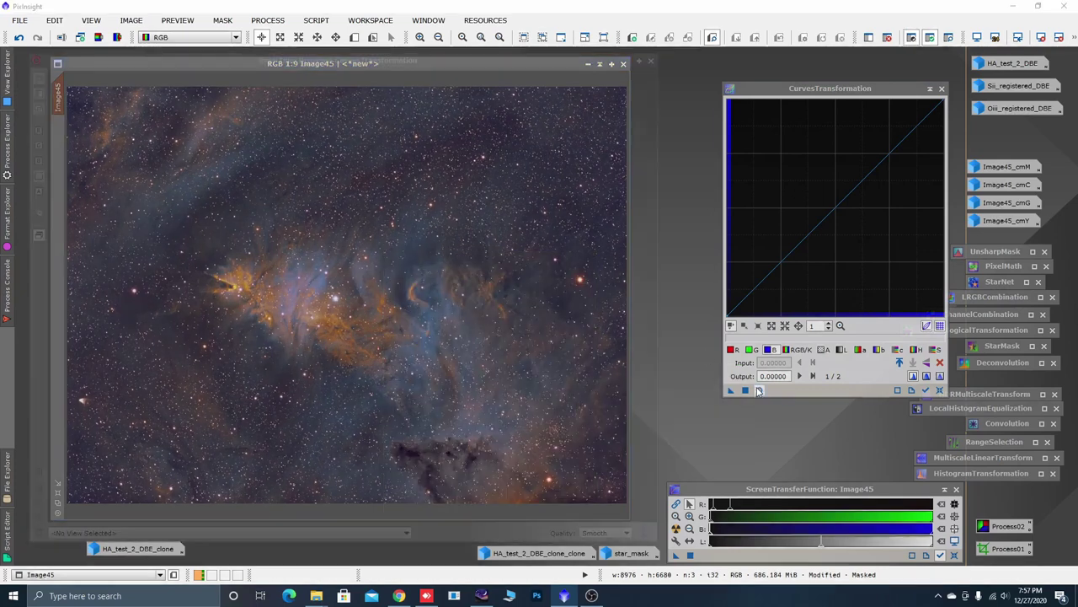
{"action": "left_click", "coordinate": [792, 352]}
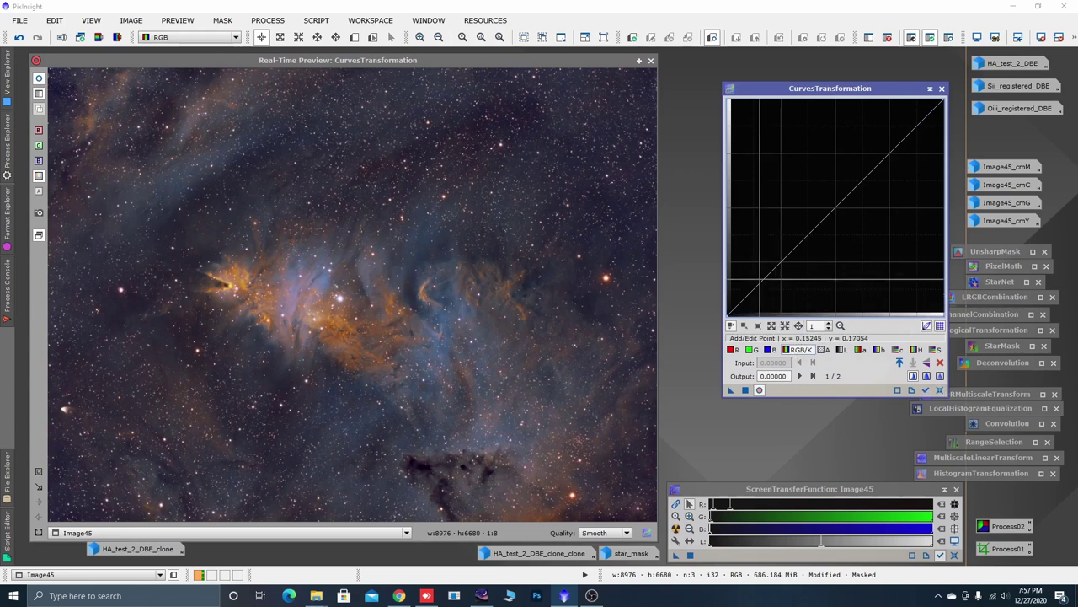
{"action": "left_click", "coordinate": [774, 267]}
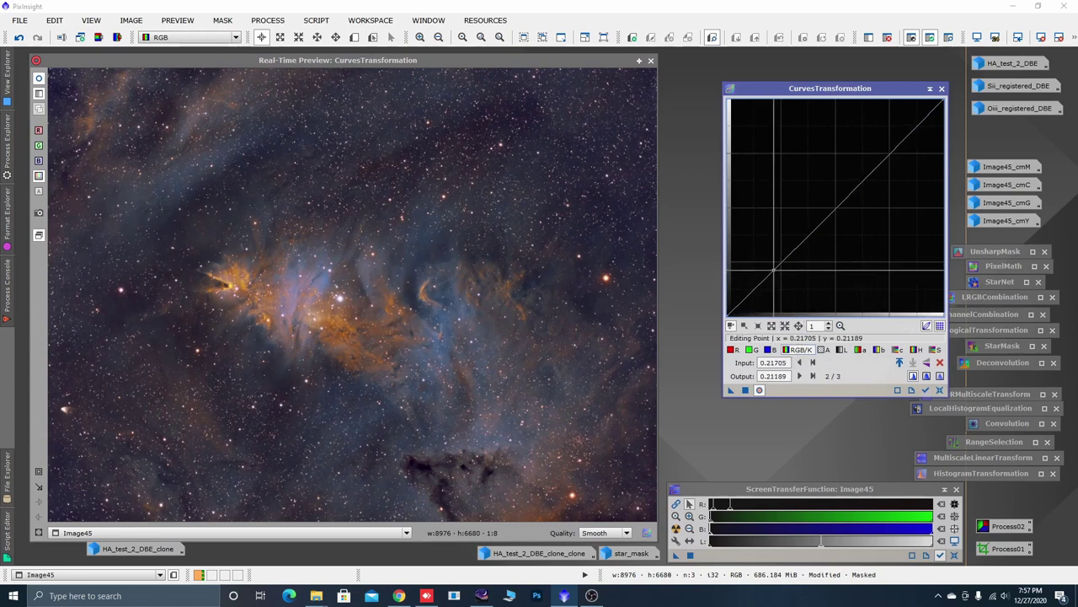
Apply the RGB/K curve to Image45 through the inverted mask, reset CurvesTransformation, and close the preview
{"action": "left_click", "coordinate": [745, 390]}
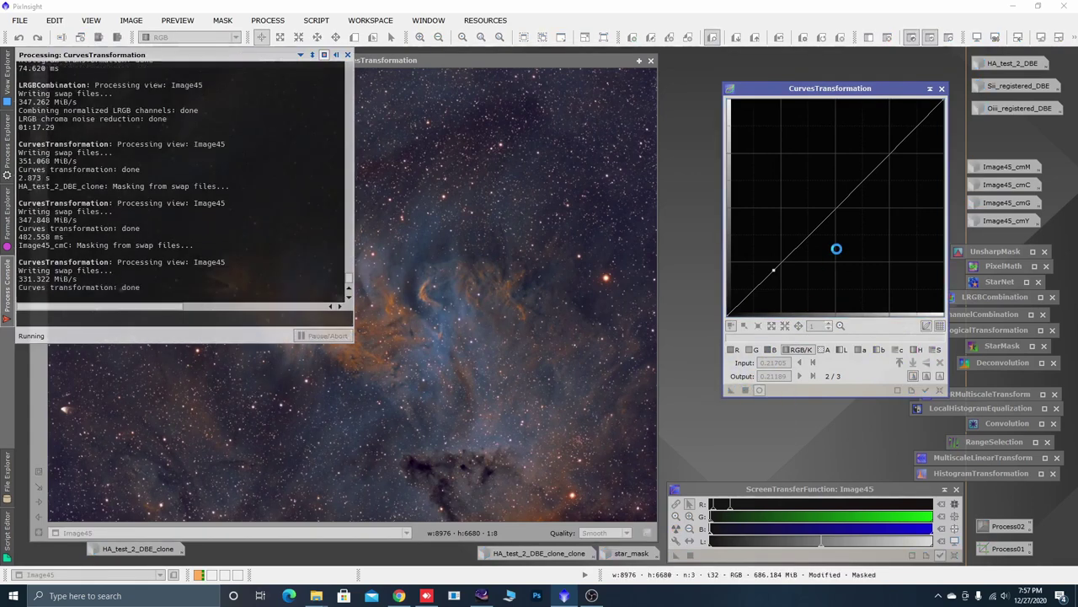
{"action": "left_click_drag", "start_coordinate": [929, 390], "coordinate": [941, 396]}
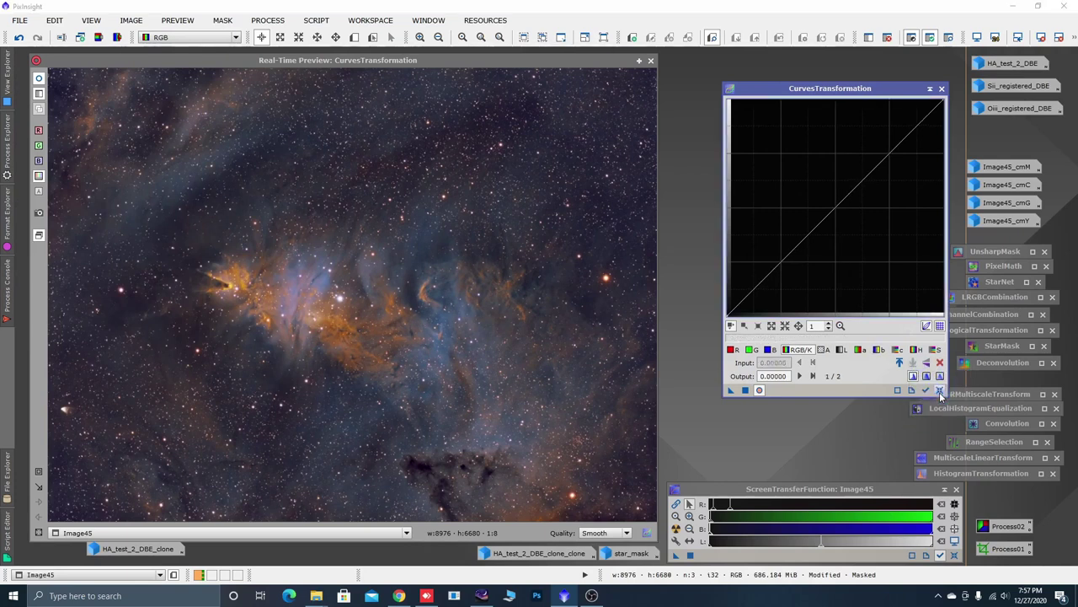
{"action": "left_click", "coordinate": [650, 62]}
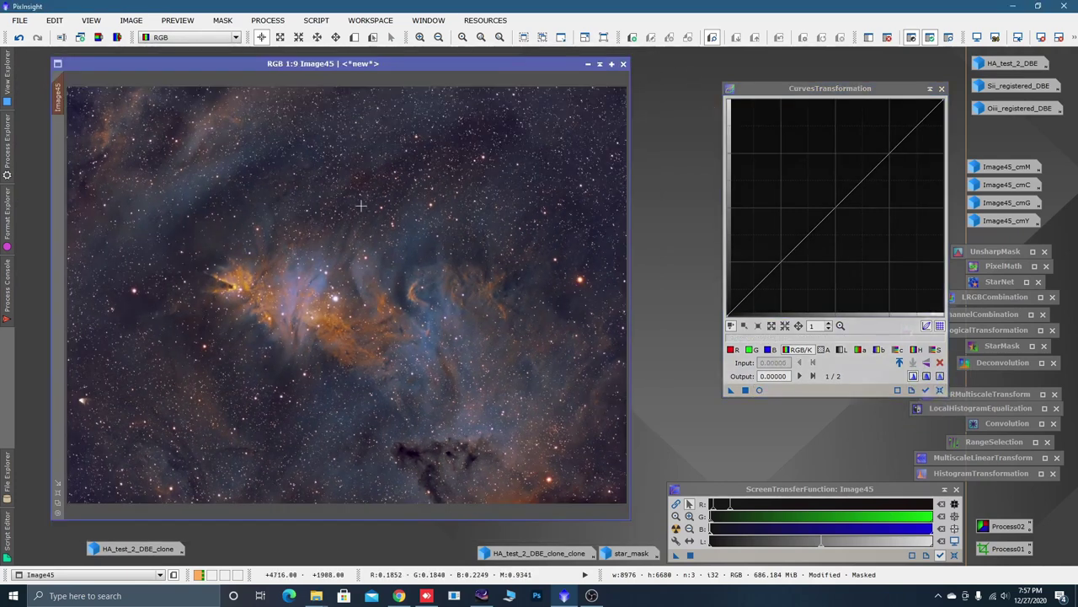
Remove the mask from Image45 and minimize CurvesTransformation
{"action": "right_click", "coordinate": [328, 222]}
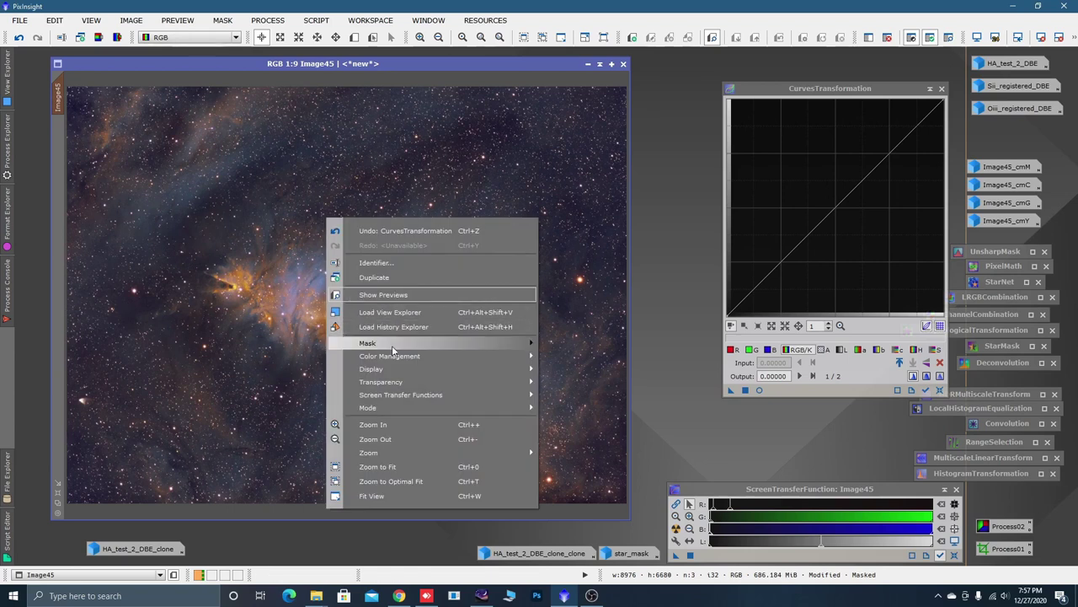
{"action": "mouse_move", "coordinate": [392, 346]}
{"action": "left_click", "coordinate": [578, 358]}
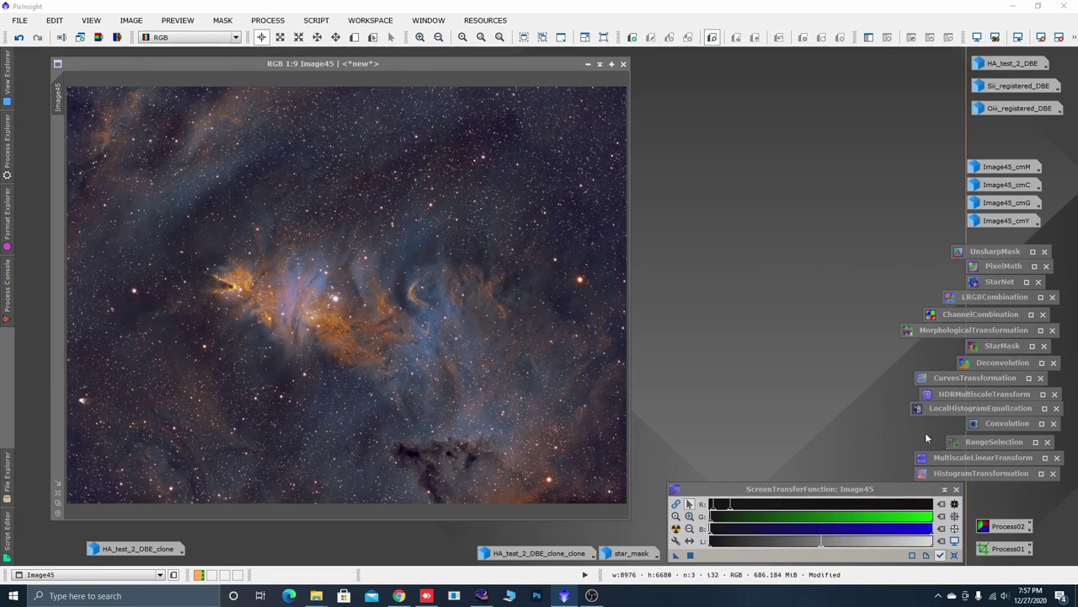
Reset RangeSelection, preview it on Image45, and set the lower limit to 0.24 and the smoothness to 18
{"action": "double_click", "coordinate": [1007, 440]}
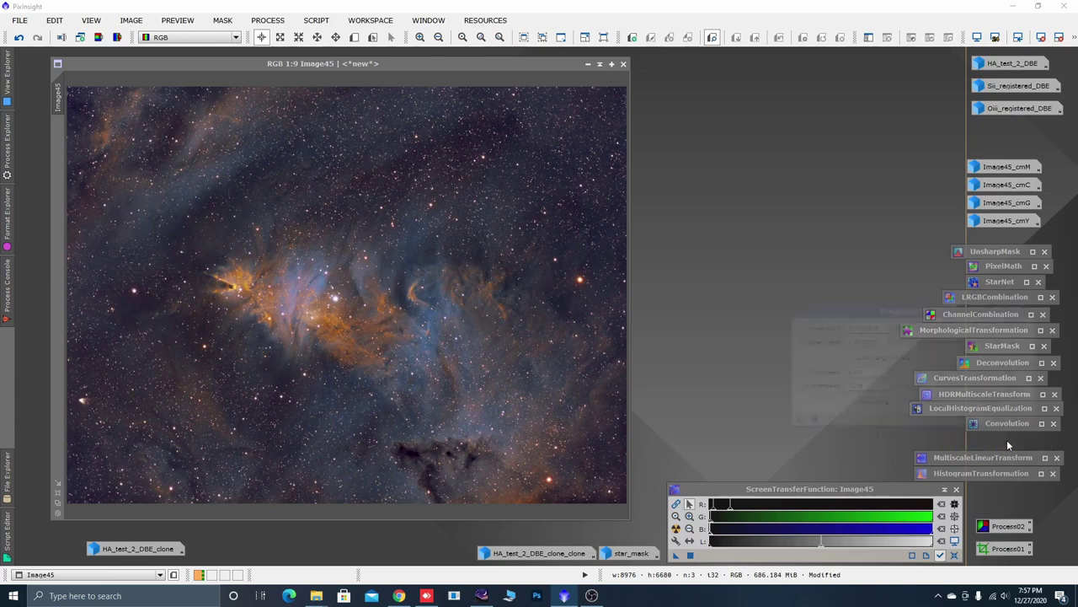
{"action": "left_click", "coordinate": [903, 214]}
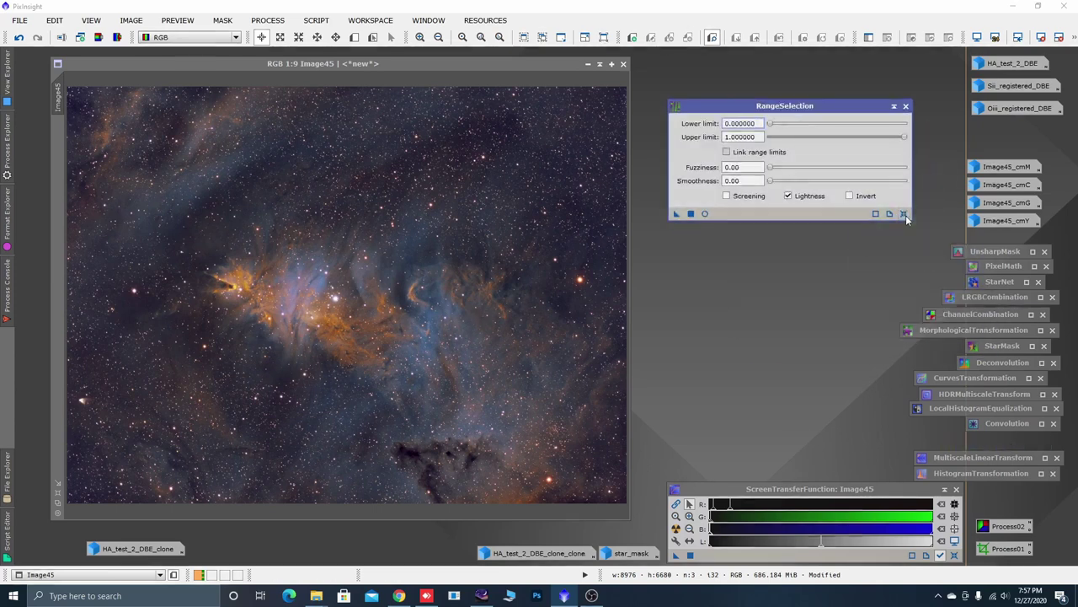
{"action": "left_click", "coordinate": [705, 214]}
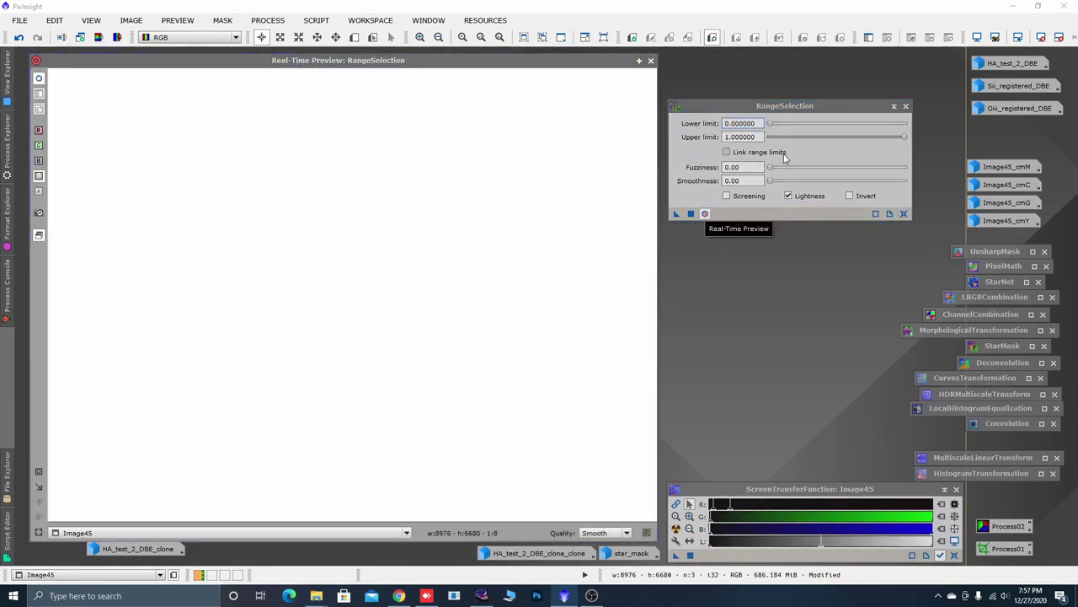
{"action": "left_click_drag", "start_coordinate": [769, 126], "coordinate": [802, 126]}
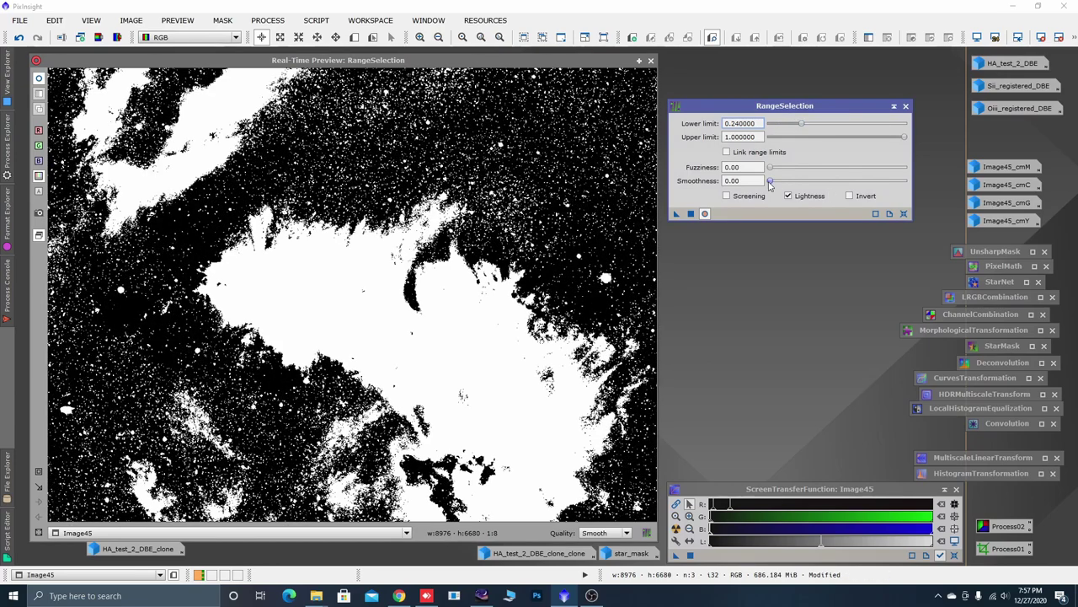
{"action": "left_click_drag", "start_coordinate": [769, 182], "coordinate": [794, 183]}
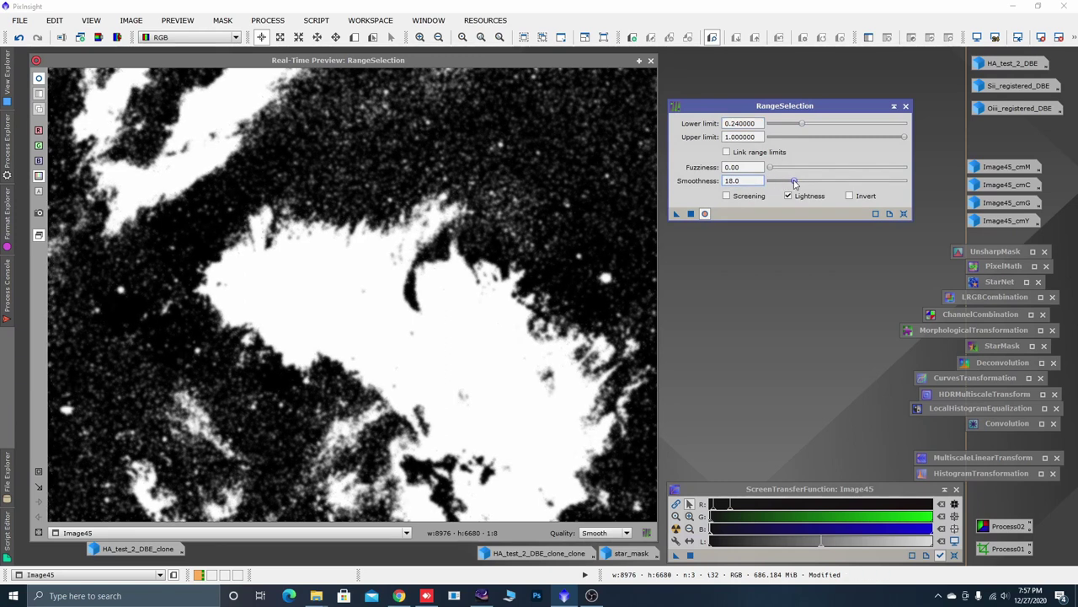
Generate the range mask from Image45, close the real-time preview, and minimize RangeSelection
{"action": "left_click", "coordinate": [690, 214]}
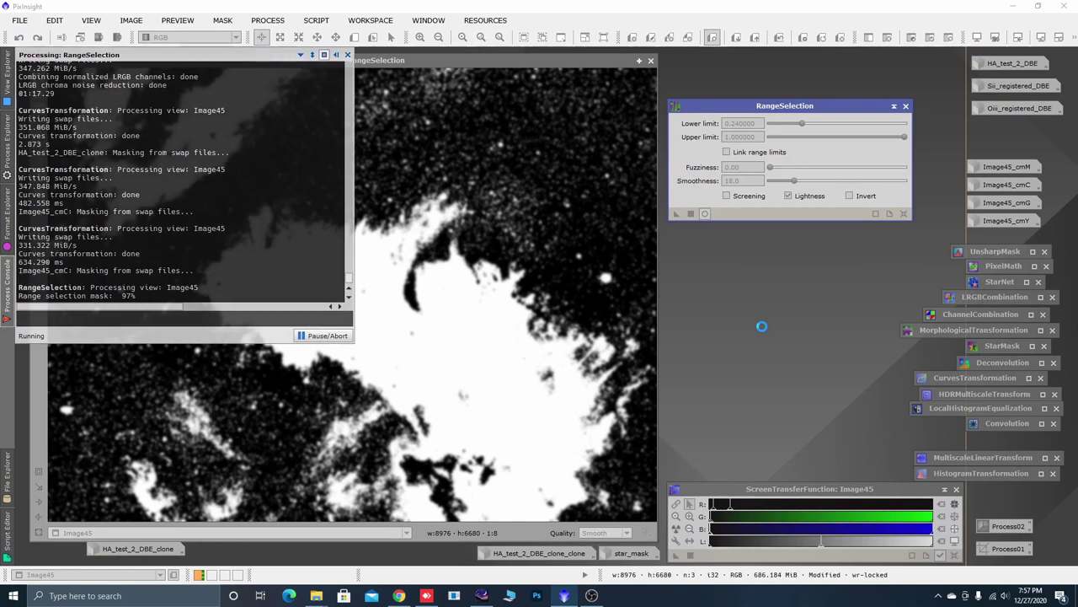
{"action": "left_click", "coordinate": [651, 62]}
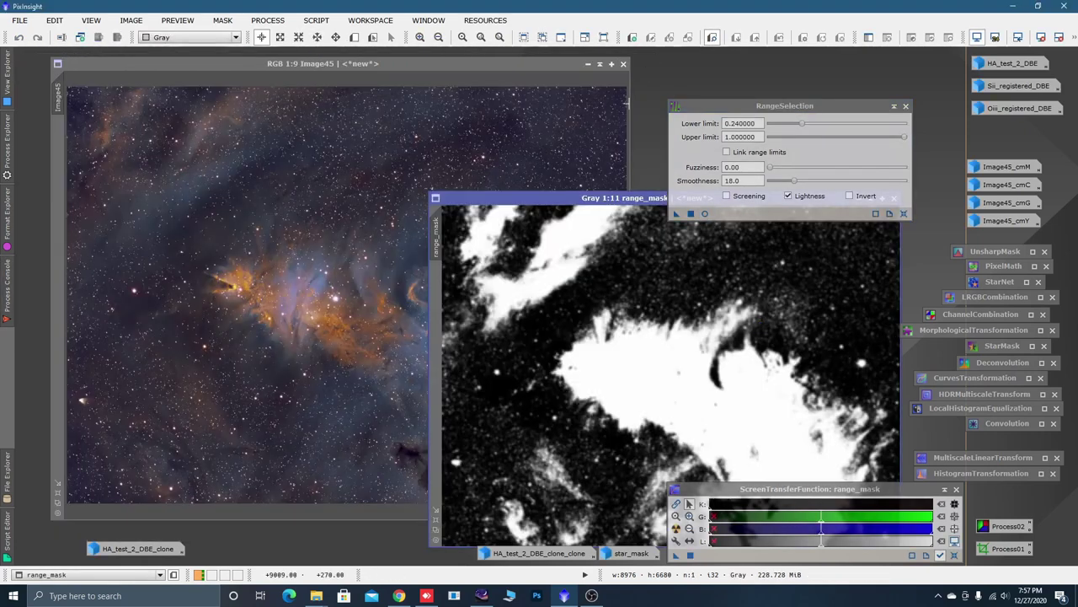
{"action": "left_click", "coordinate": [894, 107]}
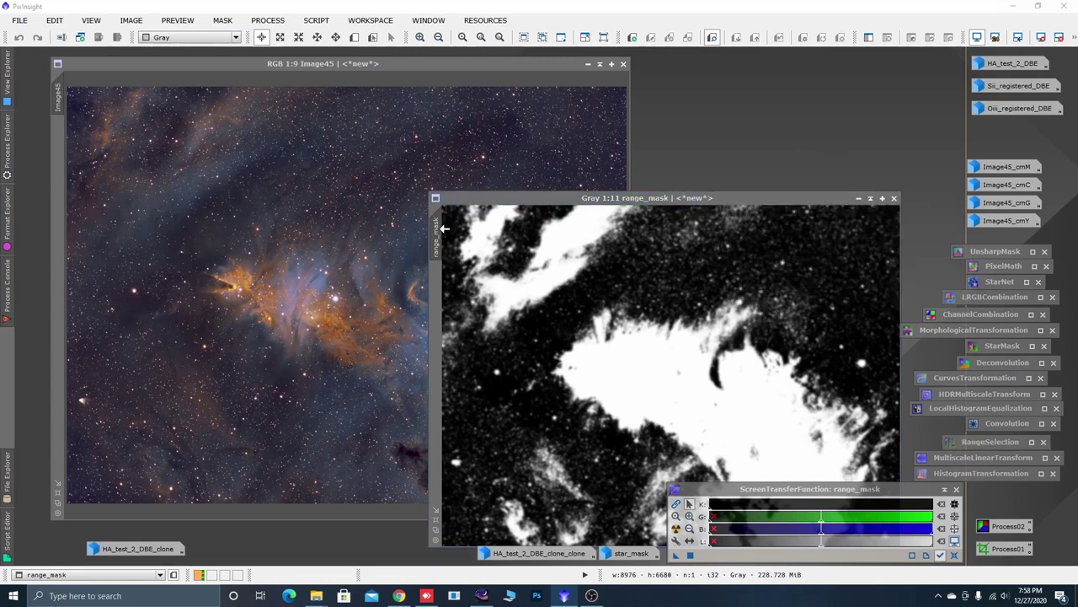
Mask Image45 with range_mask, minimize the mask window, and place its icon above star_mask
{"action": "mouse_move", "coordinate": [440, 238]}
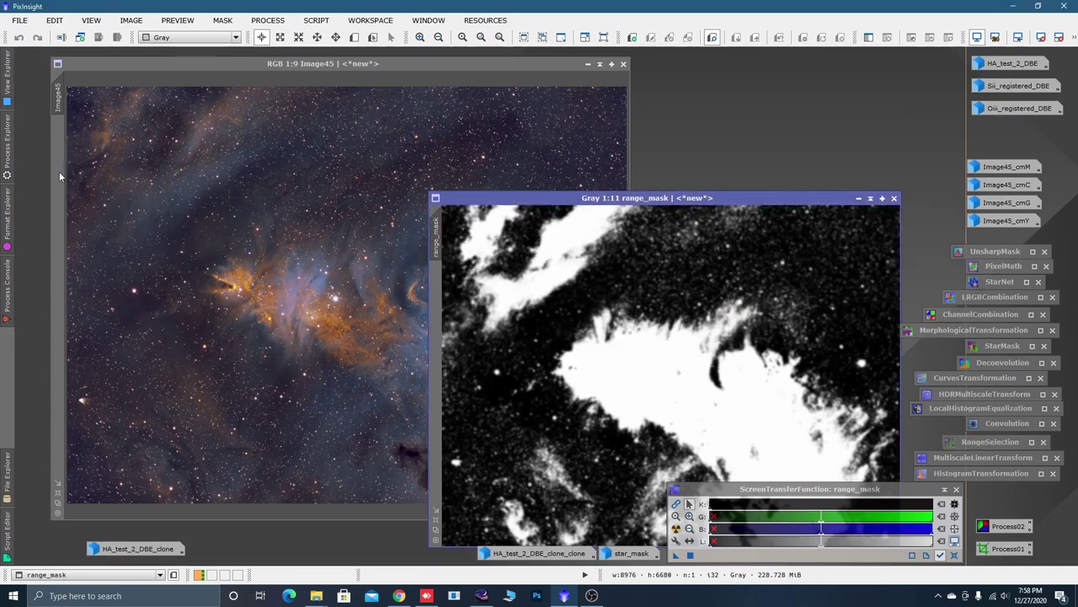
{"action": "left_click", "coordinate": [858, 197]}
{"action": "left_click_drag", "start_coordinate": [711, 376], "coordinate": [639, 539]}
Display the mask overlay on Image45 to check the protected areas, and hide the overlay again
{"action": "right_click", "coordinate": [342, 321]}
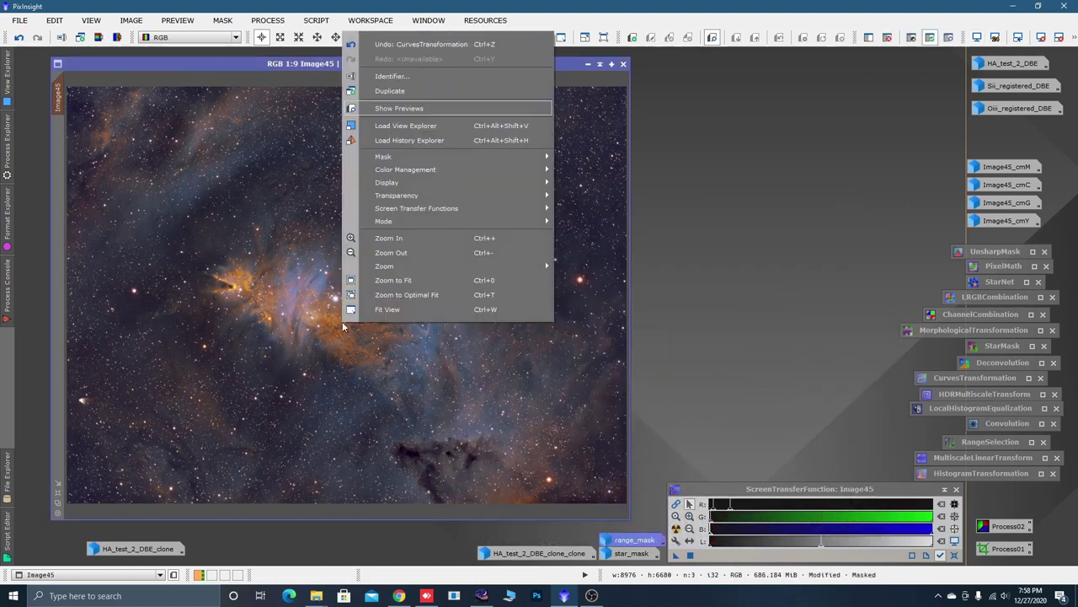
{"action": "mouse_move", "coordinate": [421, 157]}
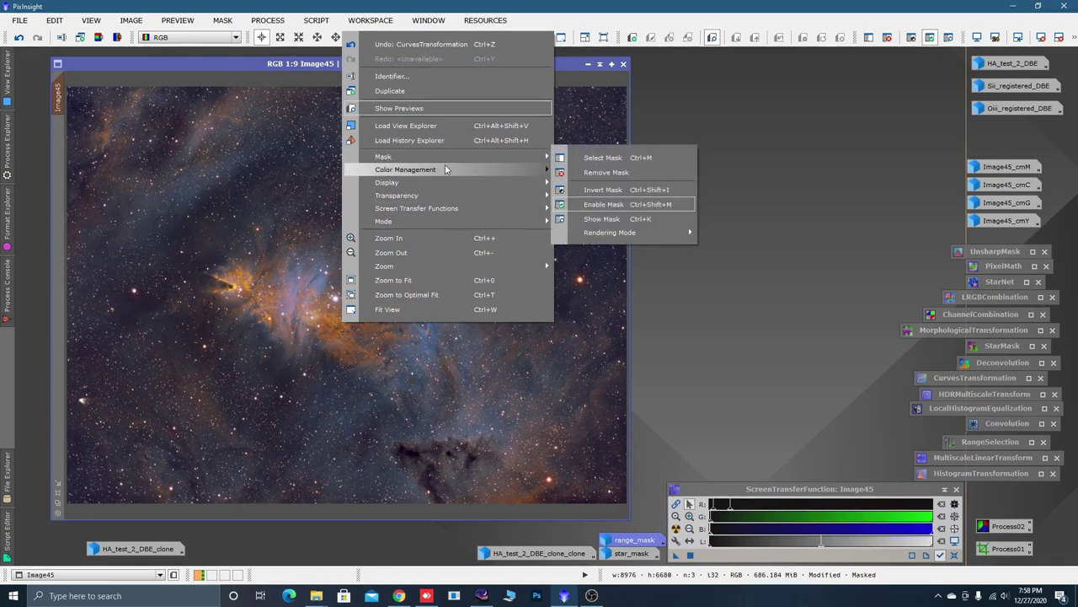
{"action": "left_click", "coordinate": [601, 219]}
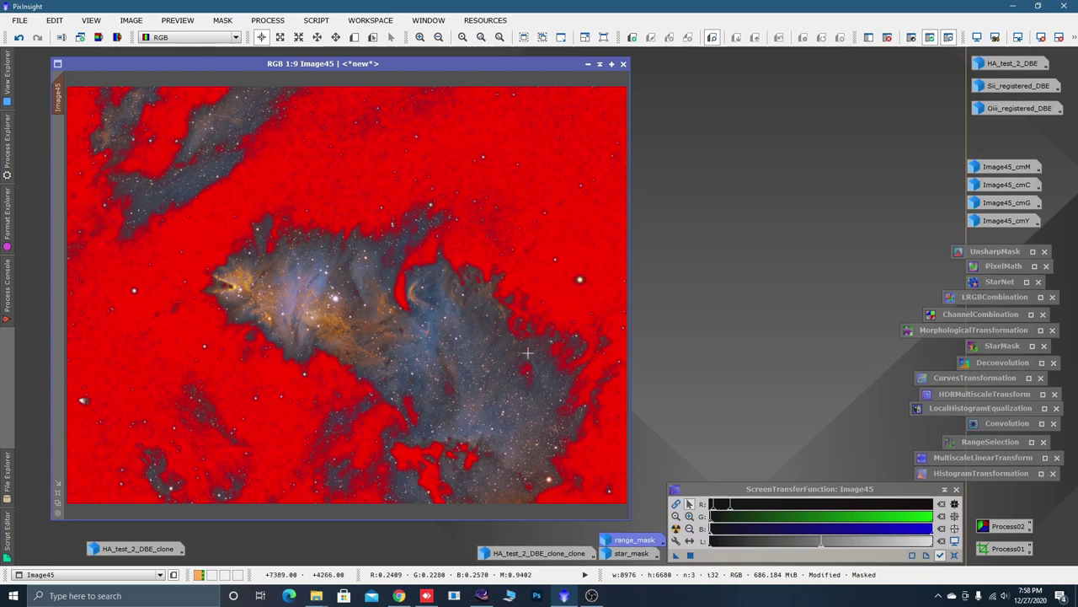
{"action": "right_click", "coordinate": [385, 279]}
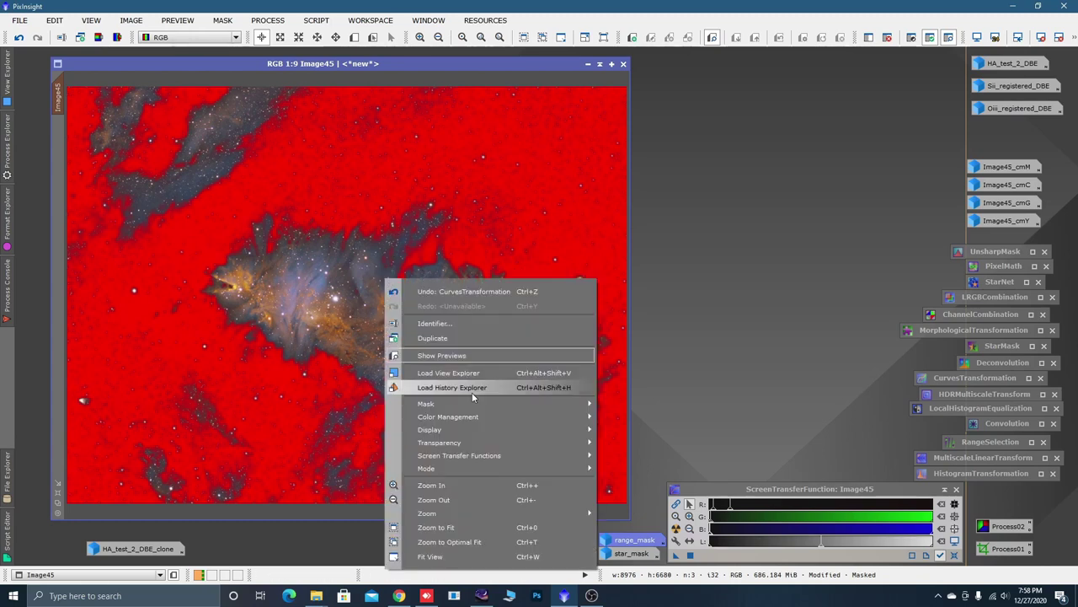
{"action": "mouse_move", "coordinate": [585, 408]}
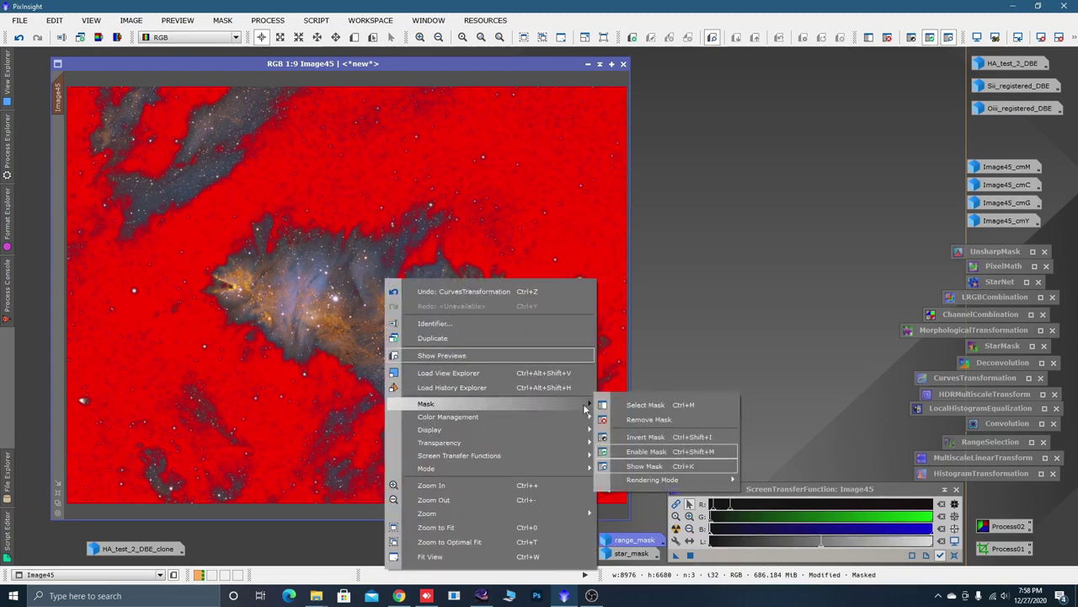
{"action": "left_click", "coordinate": [644, 466]}
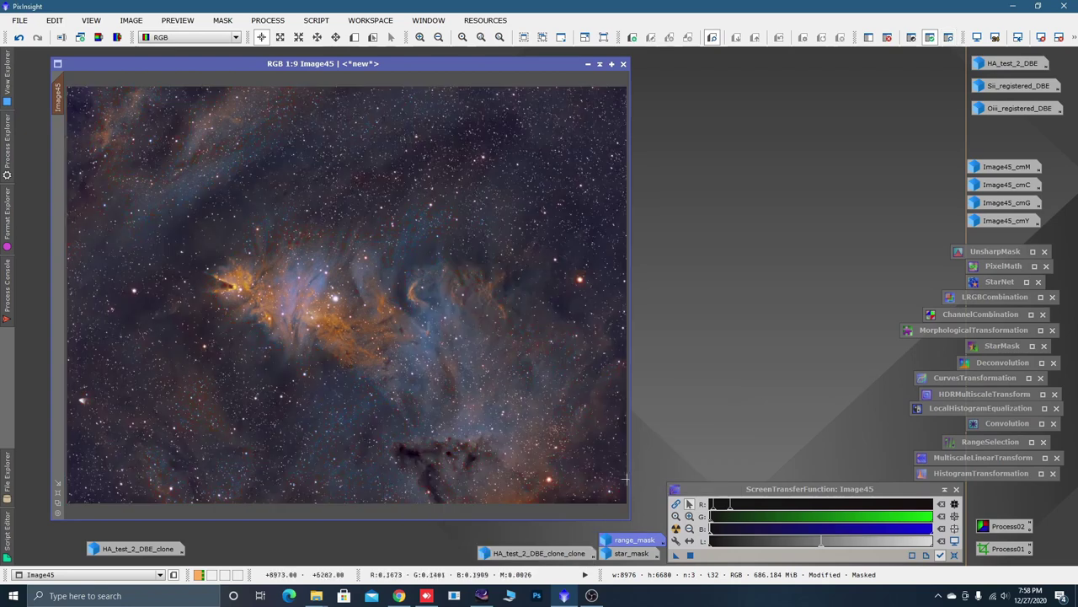
Set LocalHistogramEqualization to kernel radius 200 and amount 0.140, and apply it to a new preview around the nebula's bright orange head
{"action": "double_click", "coordinate": [967, 409]}
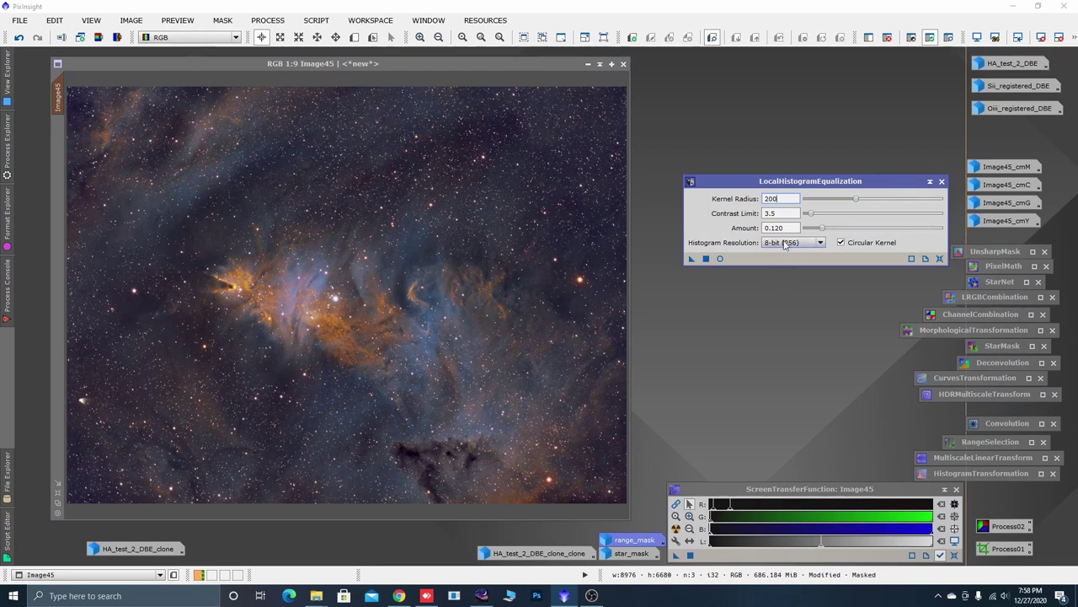
{"action": "left_click_drag", "start_coordinate": [824, 230], "coordinate": [827, 231]}
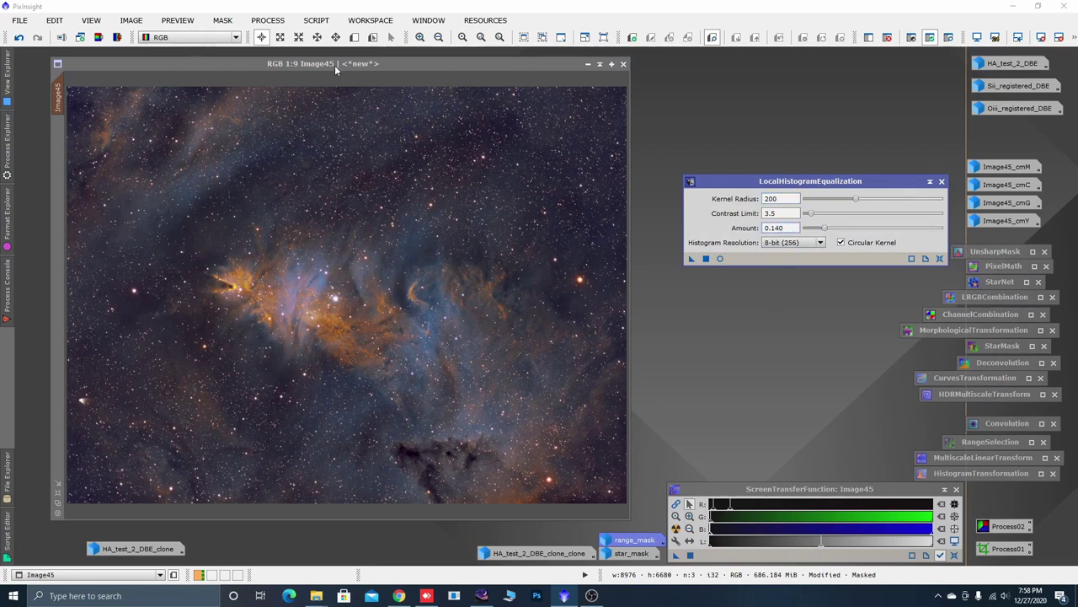
{"action": "left_click", "coordinate": [355, 38]}
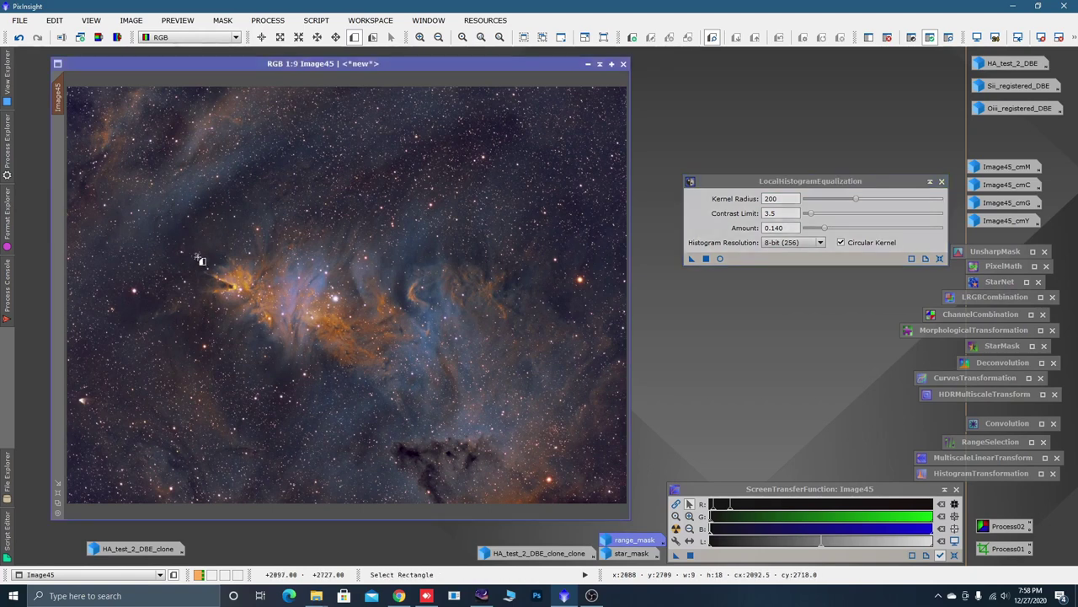
{"action": "left_click_drag", "start_coordinate": [197, 257], "coordinate": [308, 332]}
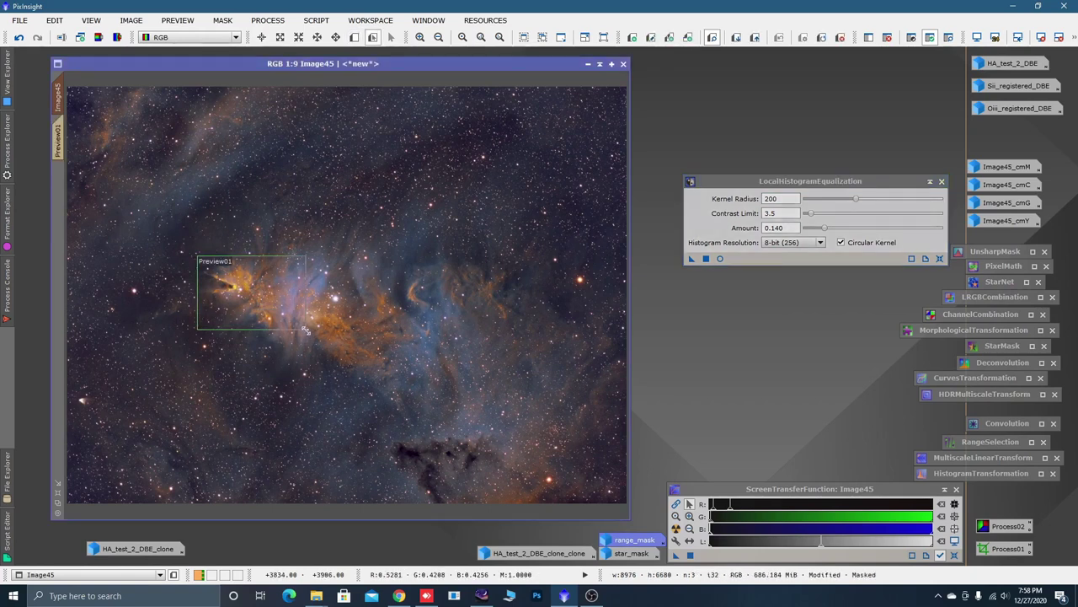
{"action": "left_click", "coordinate": [60, 127]}
{"action": "scroll", "coordinate": [382, 297], "scroll_direction": "down", "scroll_amount": 3}
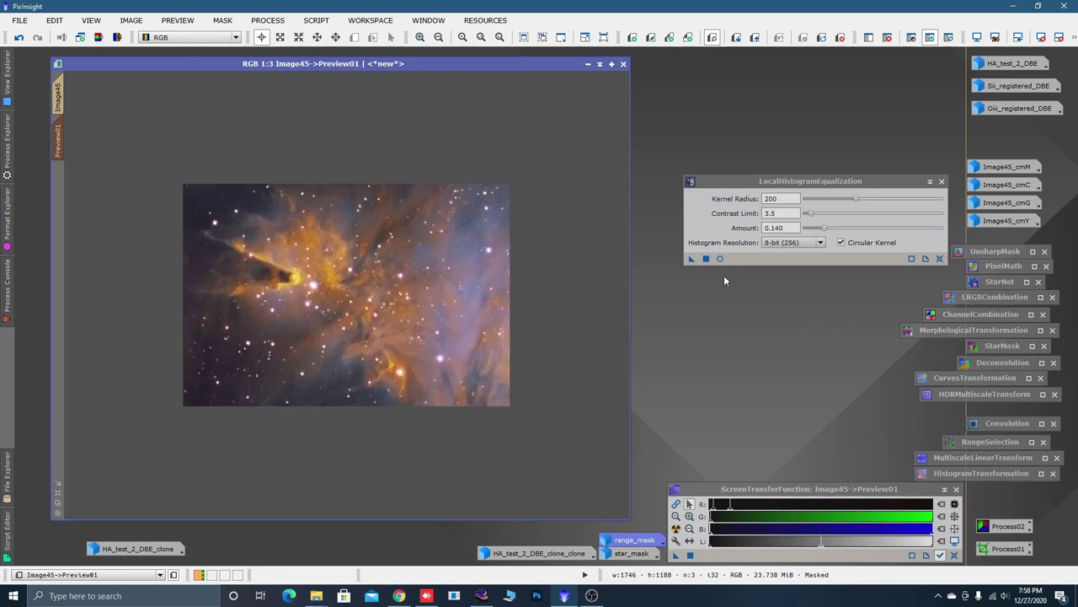
{"action": "left_click_drag", "start_coordinate": [691, 260], "coordinate": [525, 298]}
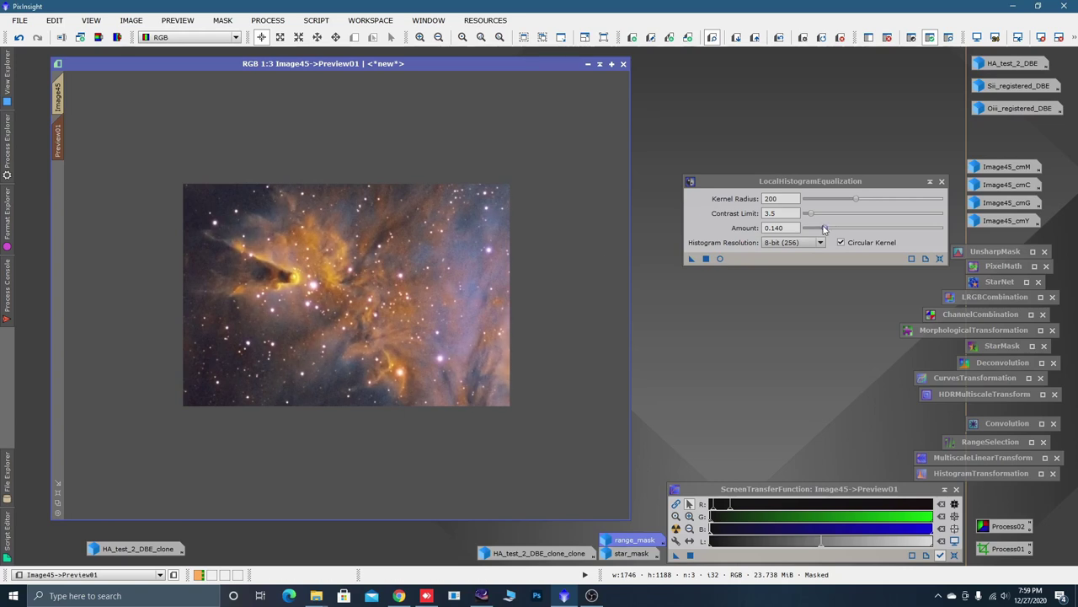
Set the LocalHistogramEqualization contrast limit to 4.5 and amount to 0.100, and apply it to the preview and to the full Image45
{"action": "left_click_drag", "start_coordinate": [825, 227], "coordinate": [811, 215]}
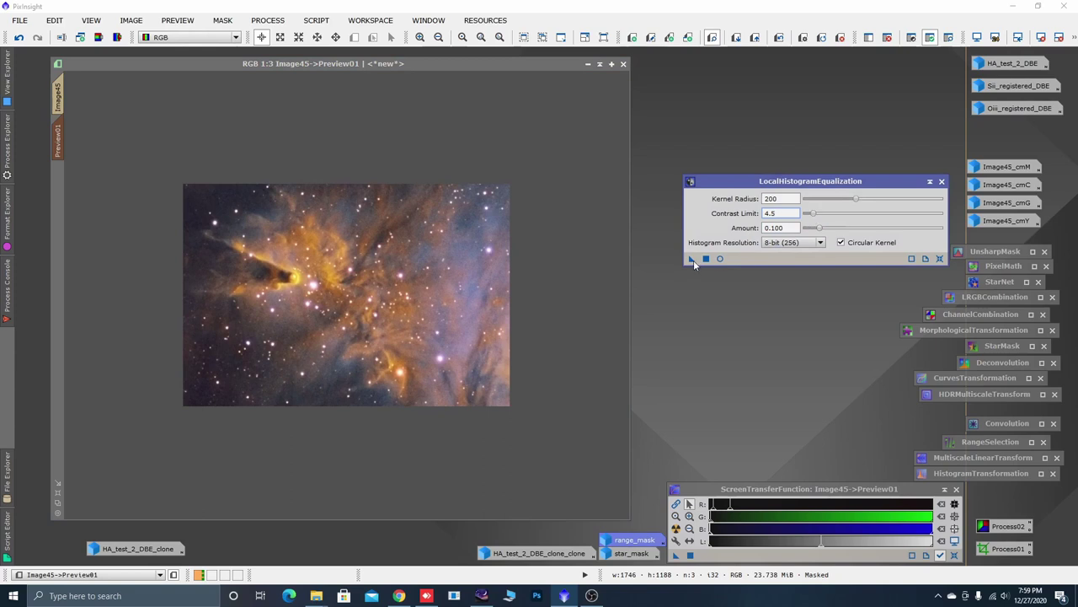
{"action": "left_click_drag", "start_coordinate": [691, 260], "coordinate": [512, 289]}
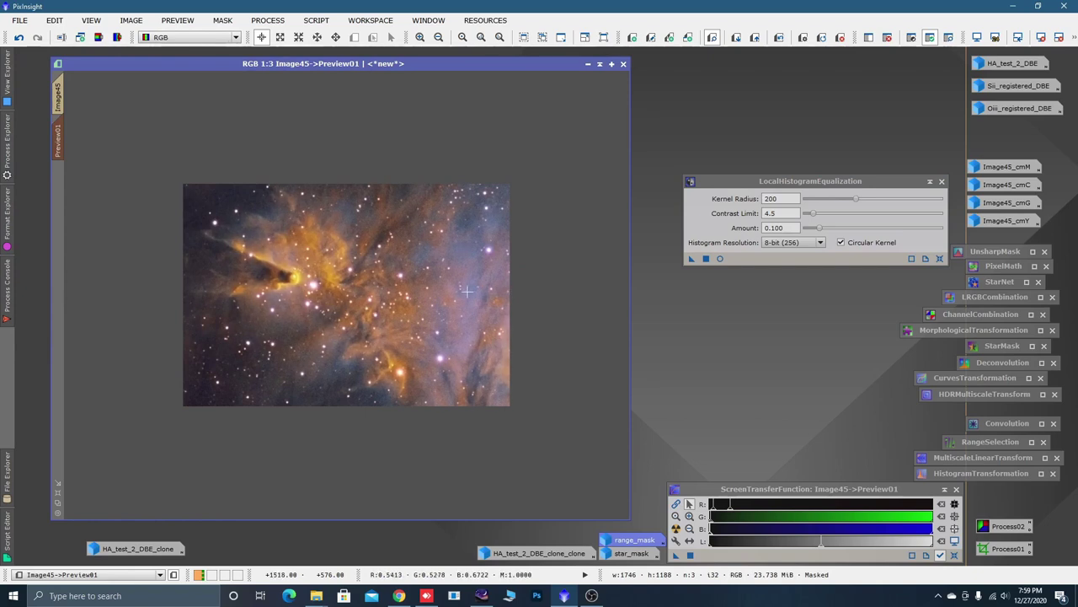
{"action": "left_click", "coordinate": [61, 101]}
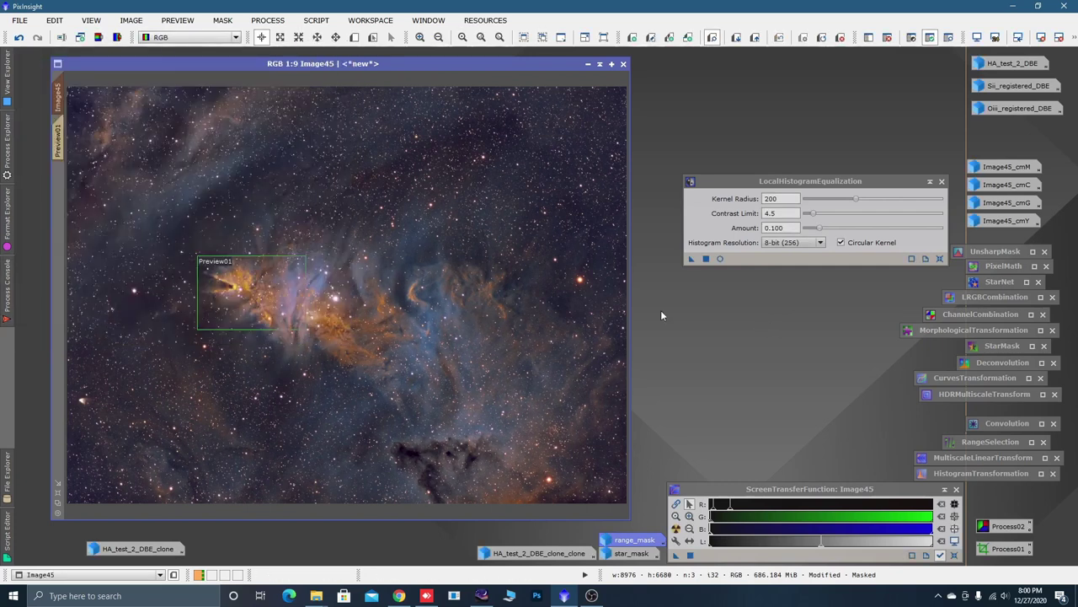
Undo and redo LocalHistogramEqualization on Image45 to compare the nebula before and after
{"action": "left_click", "coordinate": [19, 38]}
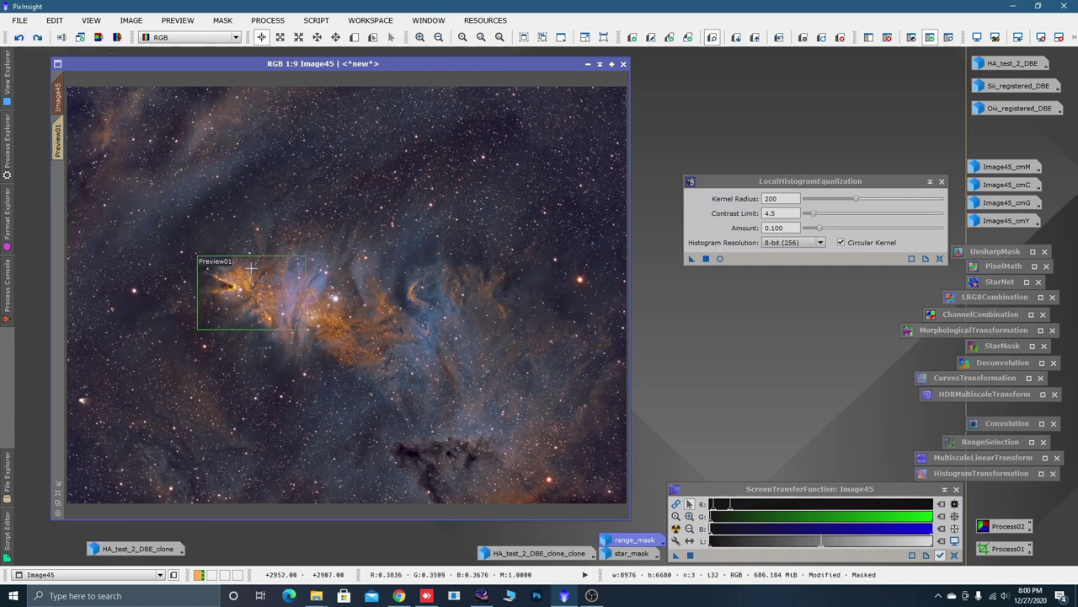
{"action": "scroll", "coordinate": [252, 274], "scroll_direction": "up", "scroll_amount": 2}
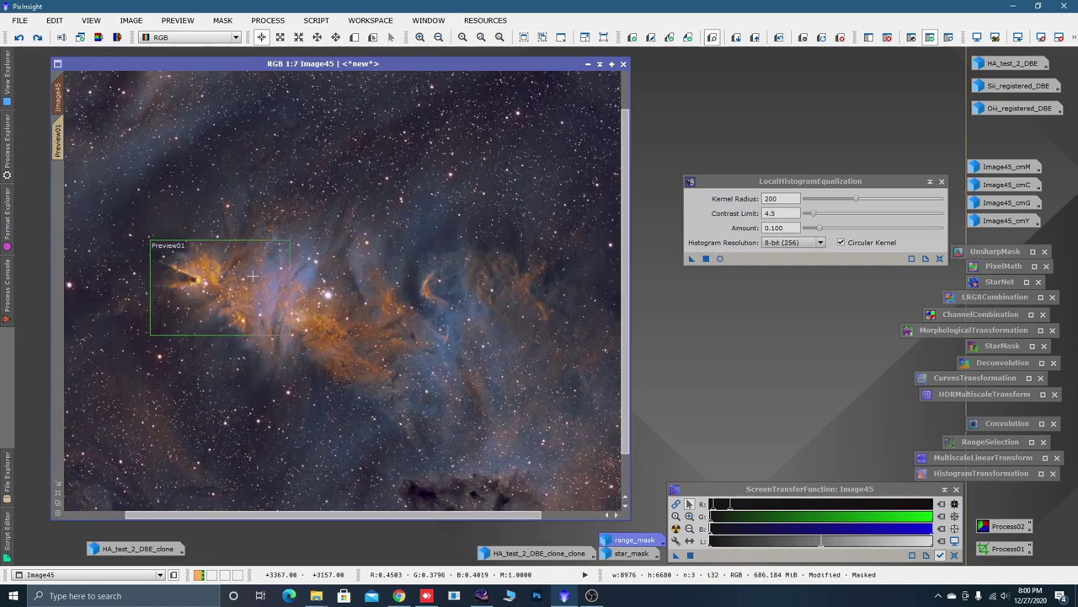
{"action": "left_click", "coordinate": [38, 38]}
Delete Preview01 from Image45
{"action": "right_click", "coordinate": [59, 128]}
{"action": "left_click", "coordinate": [71, 244]}
{"action": "scroll", "coordinate": [491, 291], "scroll_direction": "down", "scroll_amount": 3}
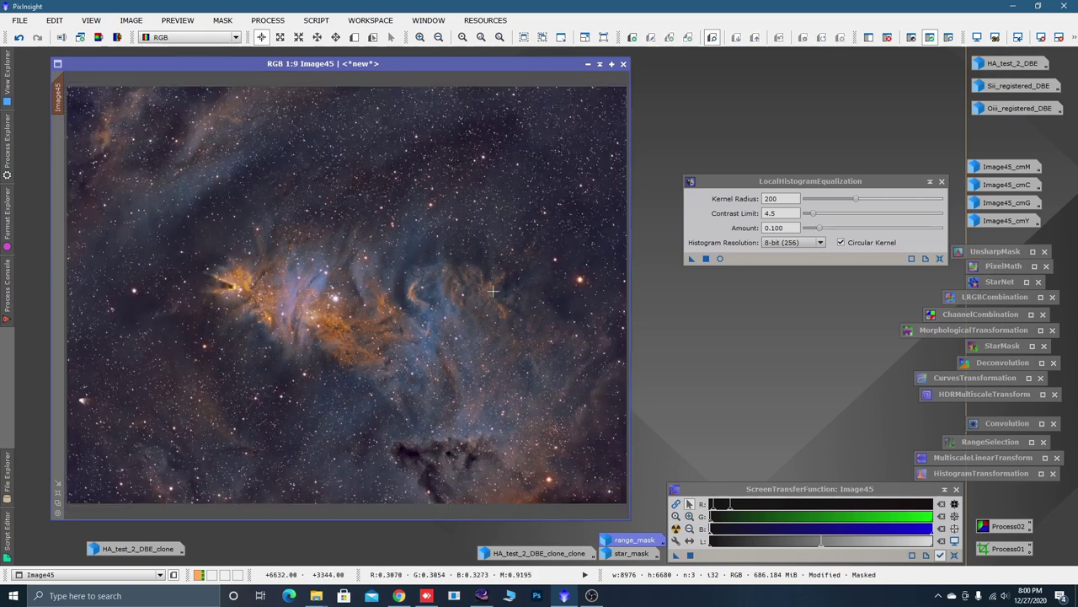
Mask Image45 with the yellow color mask Image45_cmY, and minimize the mask window and LocalHistogramEqualization
{"action": "double_click", "coordinate": [1000, 220]}
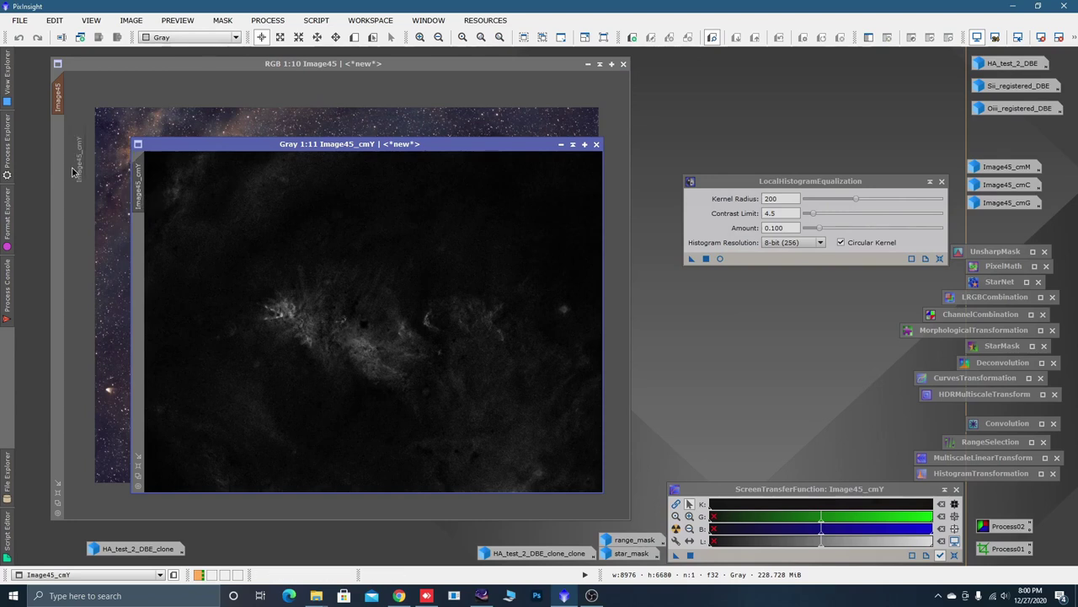
{"action": "left_click", "coordinate": [561, 145]}
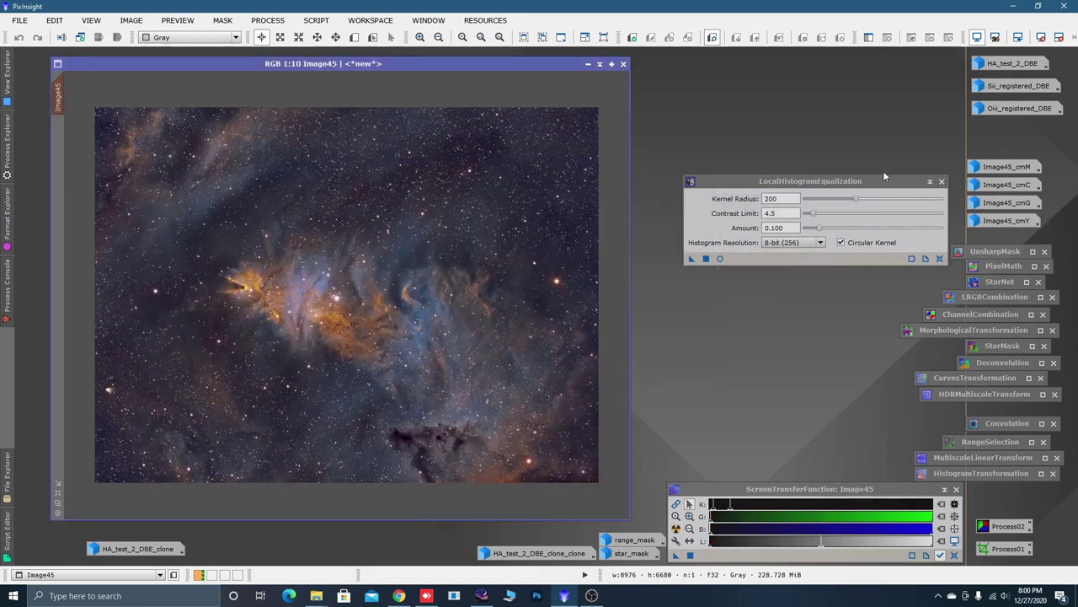
{"action": "left_click", "coordinate": [930, 183]}
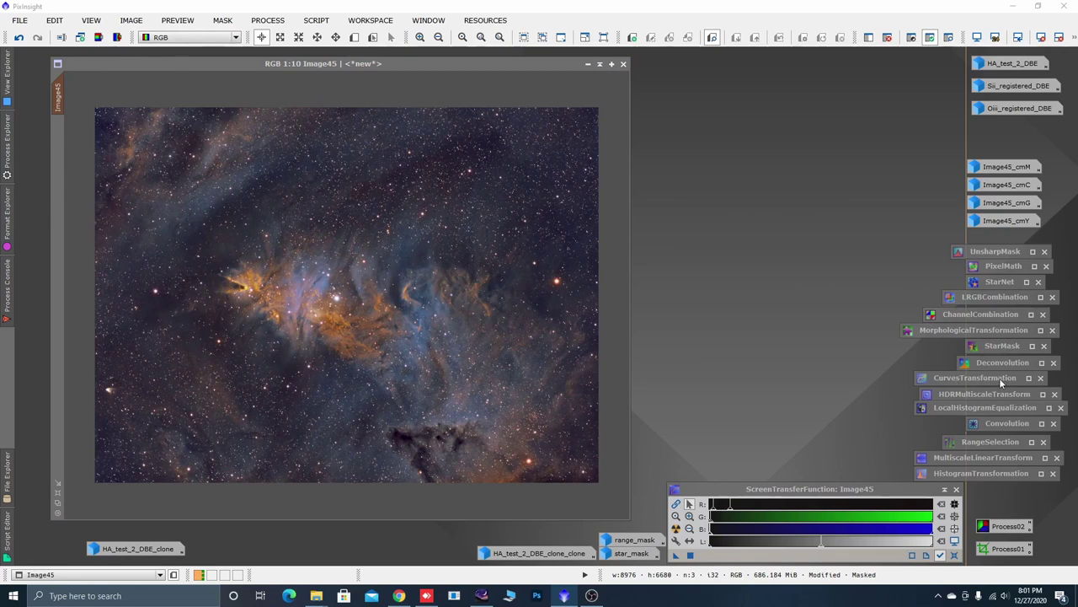
Preview CurvesTransformation on Image45, raise the red curve, and add a lightness point at input 0.69251, output 0.77519
{"action": "double_click", "coordinate": [972, 379]}
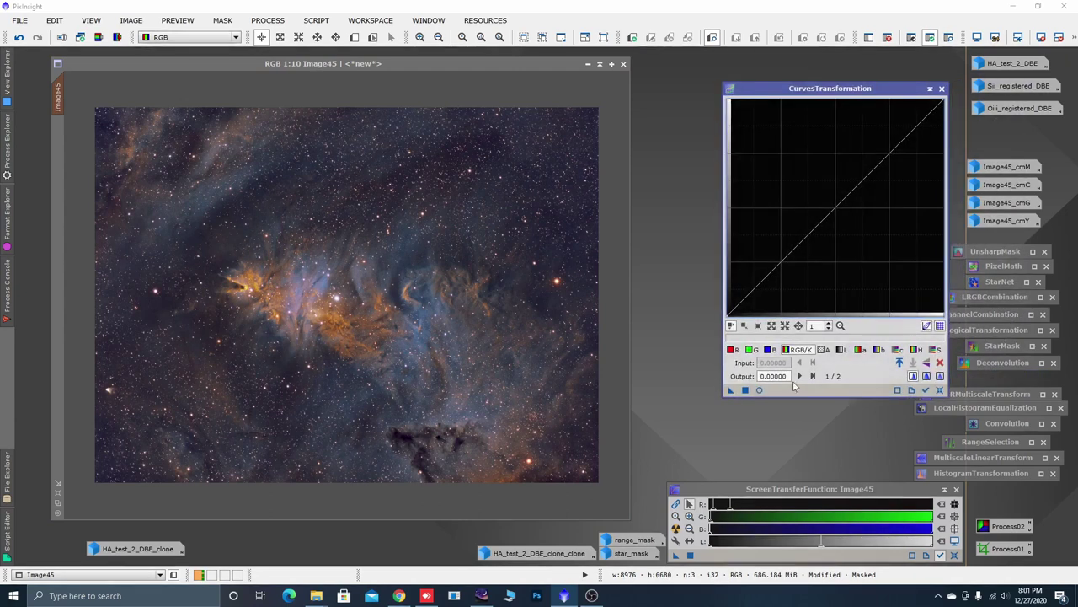
{"action": "left_click", "coordinate": [759, 391]}
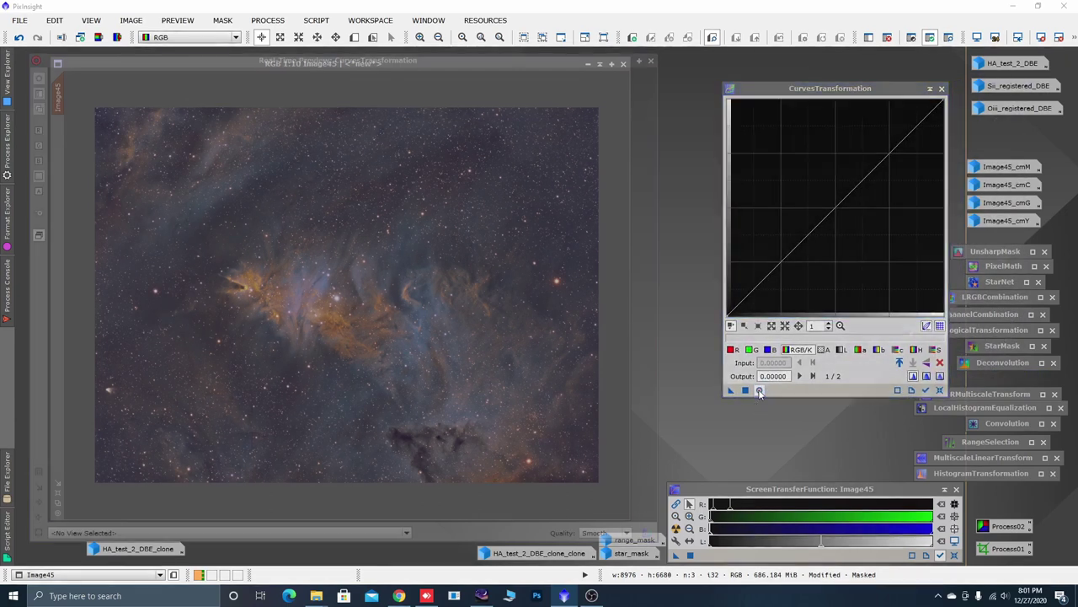
{"action": "left_click", "coordinate": [731, 349]}
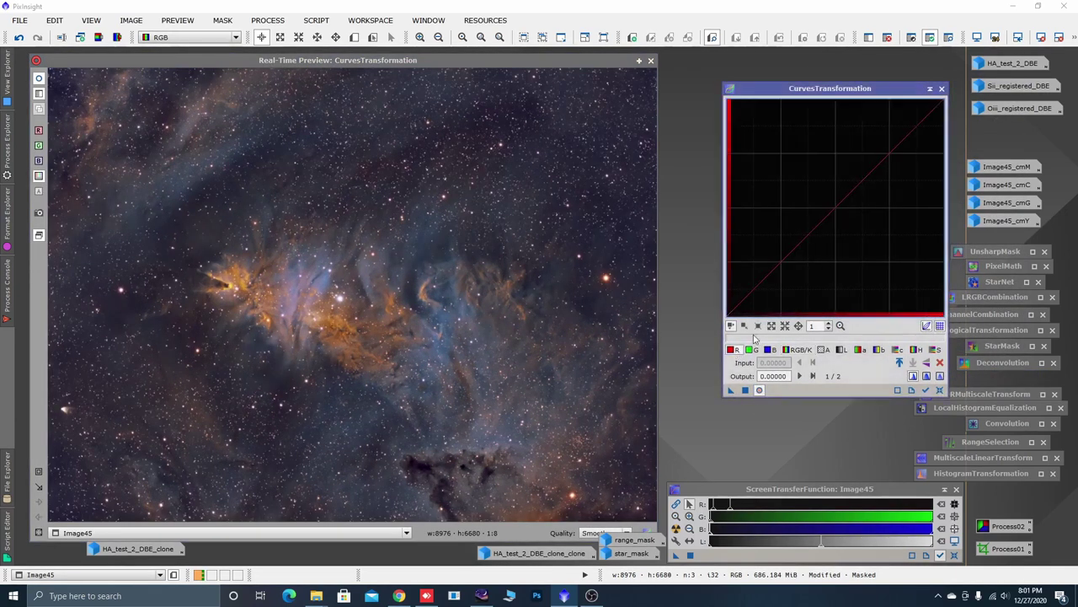
{"action": "left_click_drag", "start_coordinate": [879, 166], "coordinate": [861, 148]}
{"action": "mouse_move", "coordinate": [869, 159]}
{"action": "left_mouse_down"}
{"action": "mouse_move", "coordinate": [853, 144]}
{"action": "mouse_move", "coordinate": [877, 148]}
{"action": "left_mouse_up"}
{"action": "left_click", "coordinate": [840, 349]}
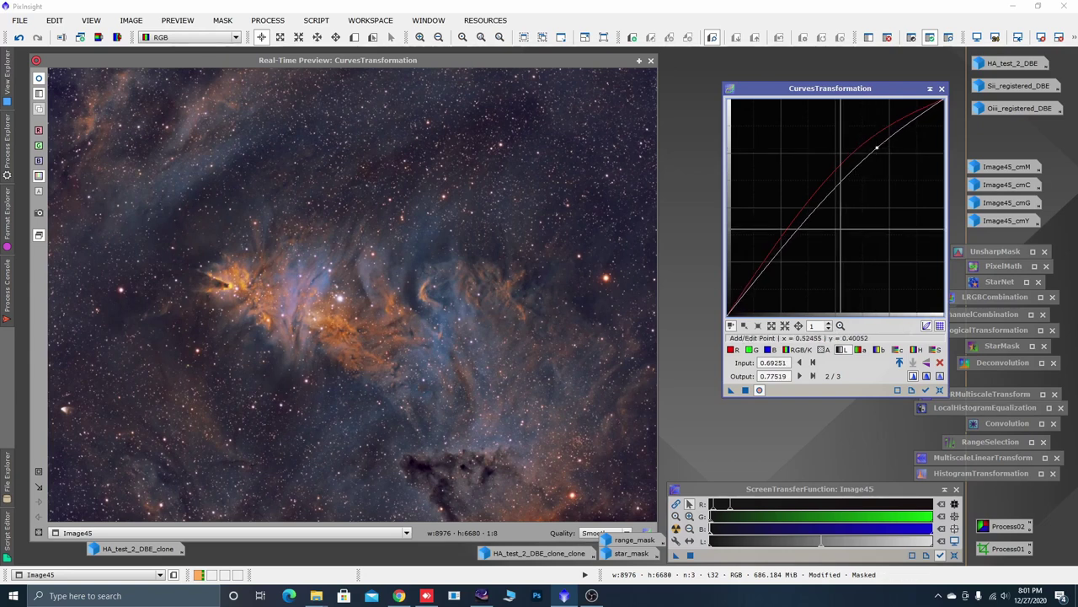
Apply the red and lightness curves to Image45, reset CurvesTransformation, and close the real-time preview
{"action": "left_click", "coordinate": [745, 389]}
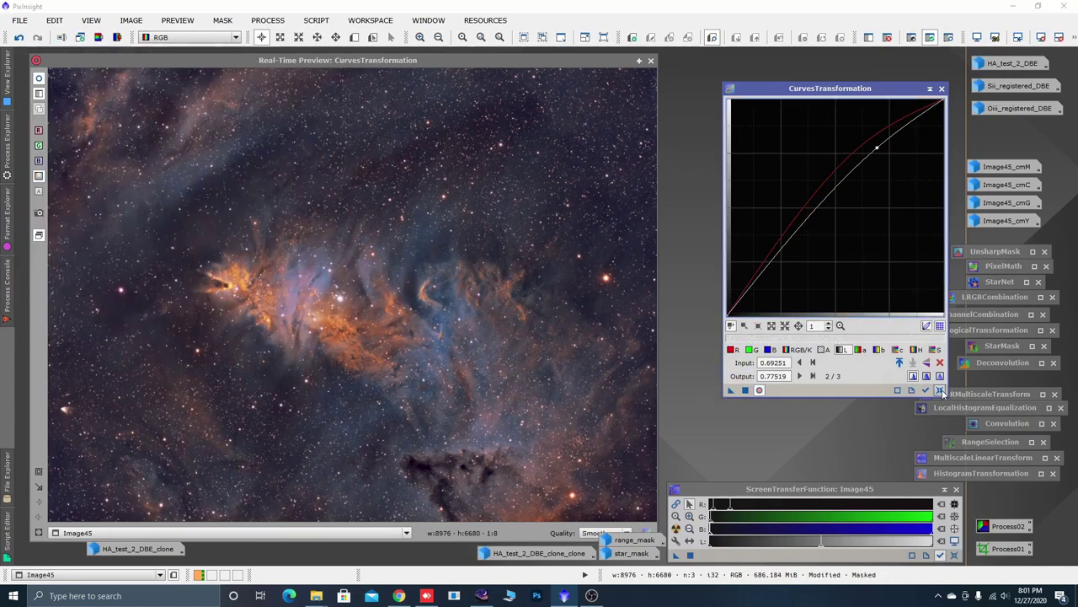
{"action": "left_click", "coordinate": [940, 390]}
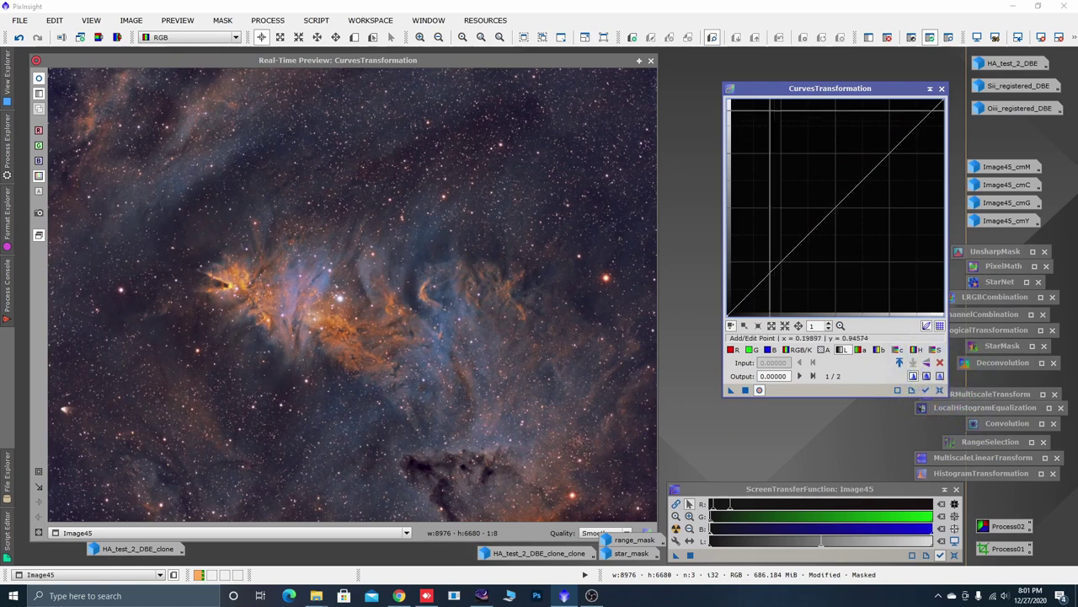
{"action": "left_click", "coordinate": [651, 63]}
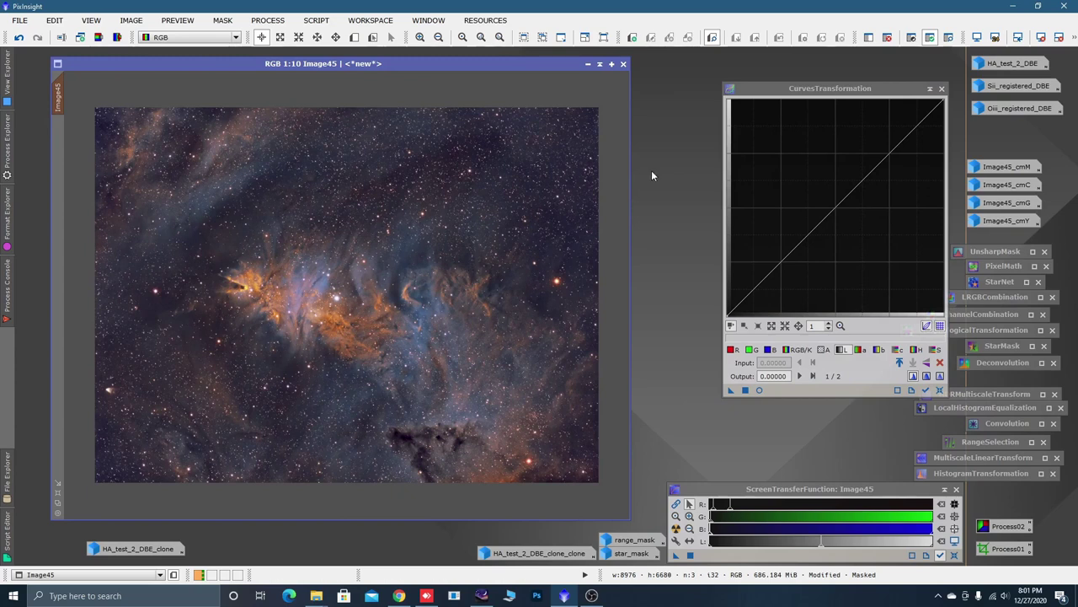
Minimize CurvesTransformation and remove the mask from Image45
{"action": "scroll", "coordinate": [292, 340], "scroll_direction": "up", "scroll_amount": 5}
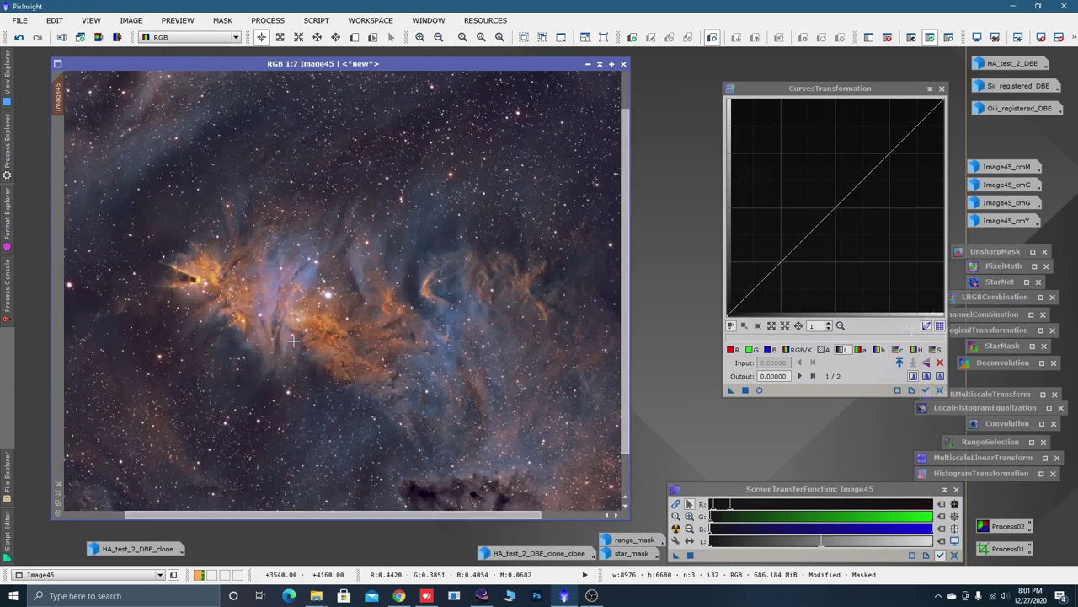
{"action": "scroll", "coordinate": [293, 340], "scroll_direction": "down", "scroll_amount": 5}
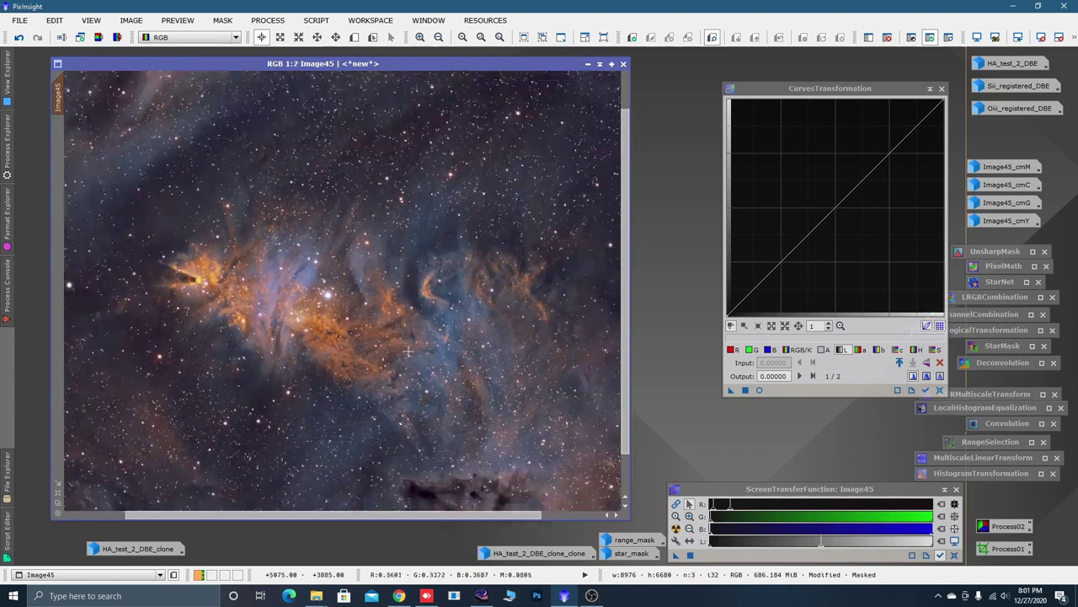
{"action": "left_click", "coordinate": [930, 89]}
{"action": "right_click", "coordinate": [234, 191]}
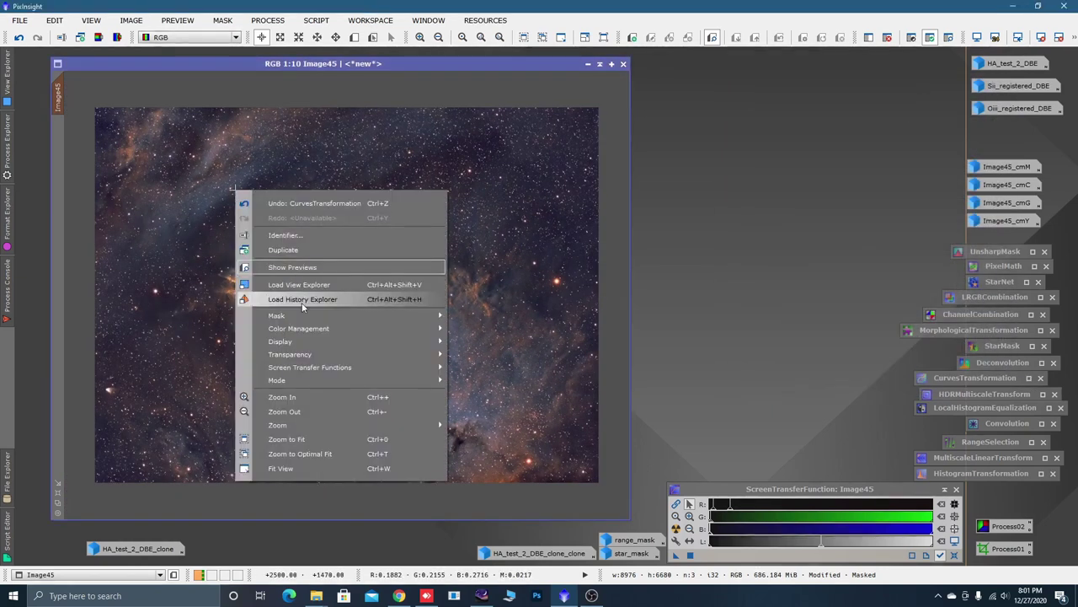
{"action": "mouse_move", "coordinate": [365, 317]}
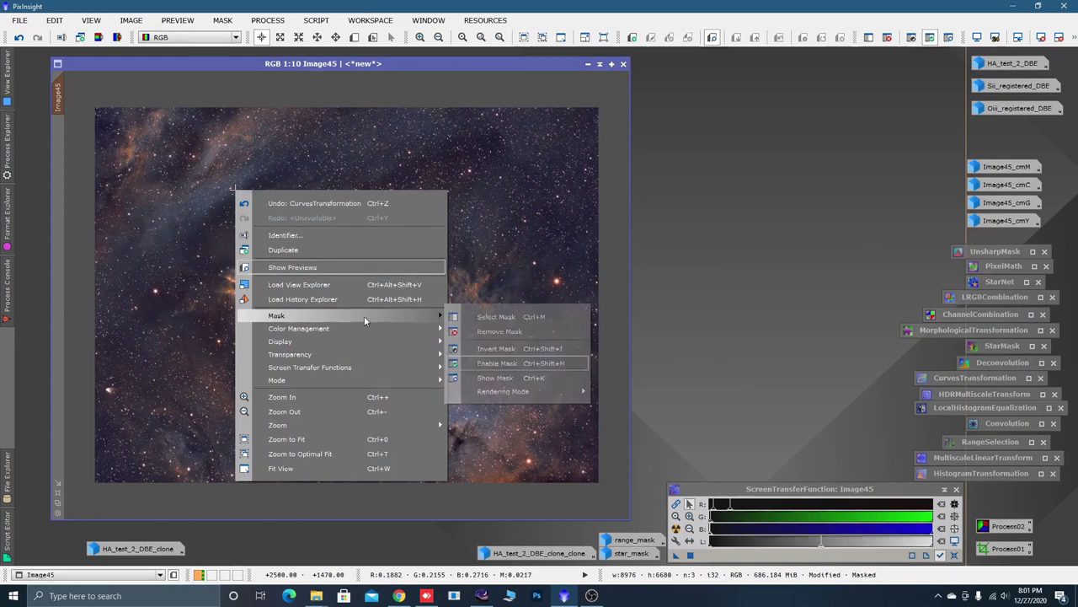
{"action": "left_click", "coordinate": [480, 331]}
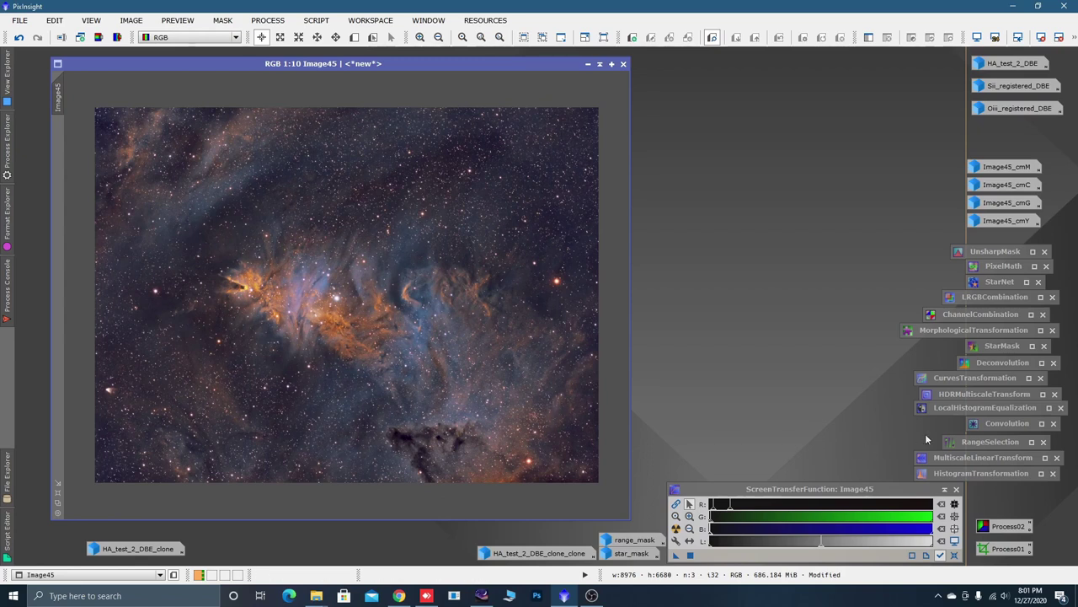
{"action": "left_click", "coordinate": [994, 425]}
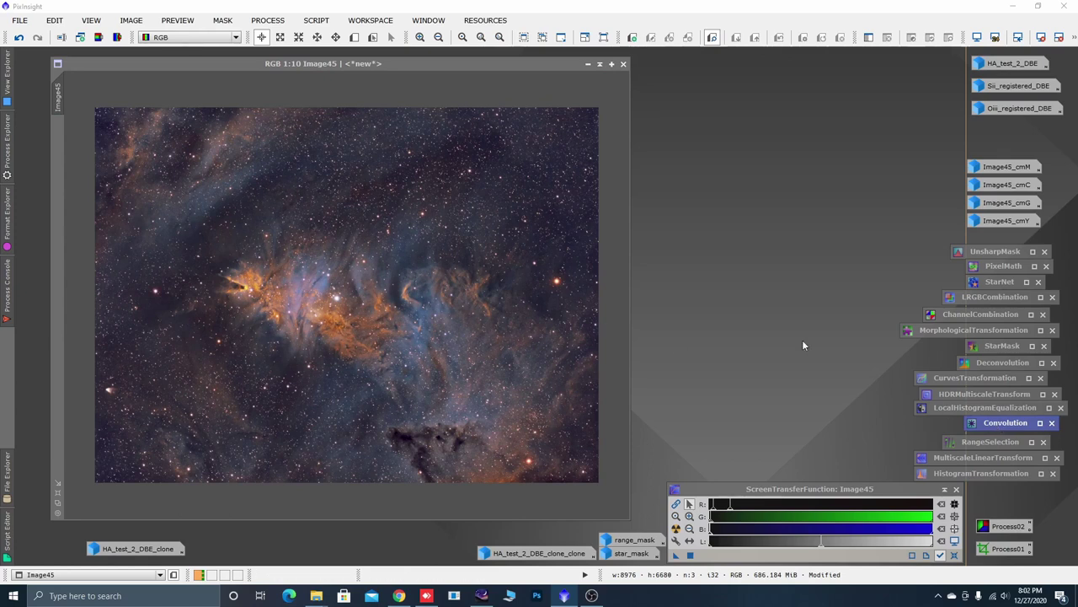
Generate a star mask from Image45 with the existing StarMask settings, move the mask window over Image45, and minimize StarMask
{"action": "double_click", "coordinate": [1009, 346]}
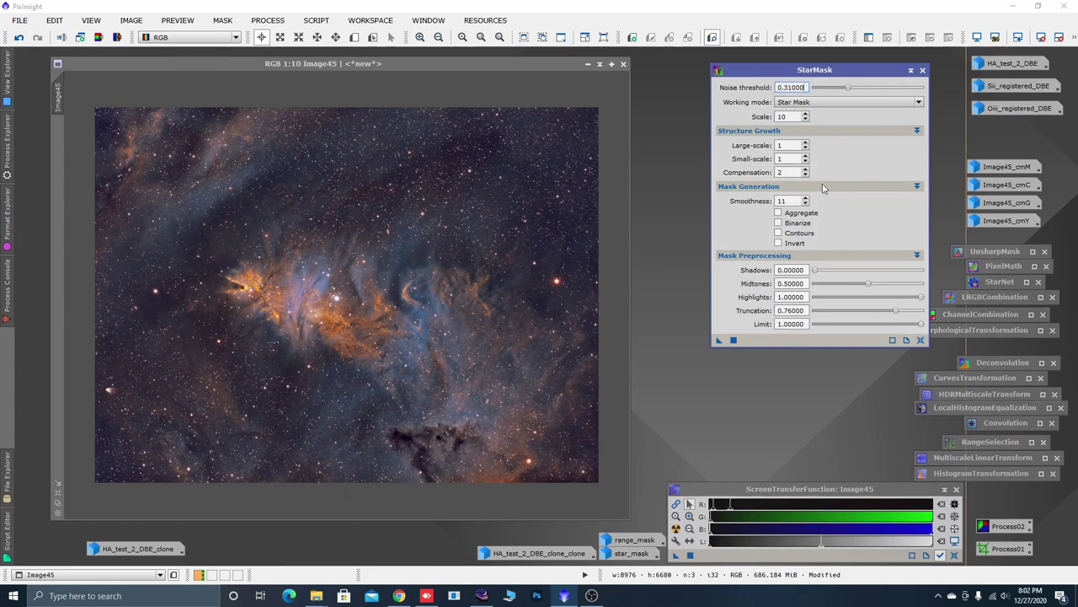
{"action": "left_click_drag", "start_coordinate": [717, 341], "coordinate": [468, 339]}
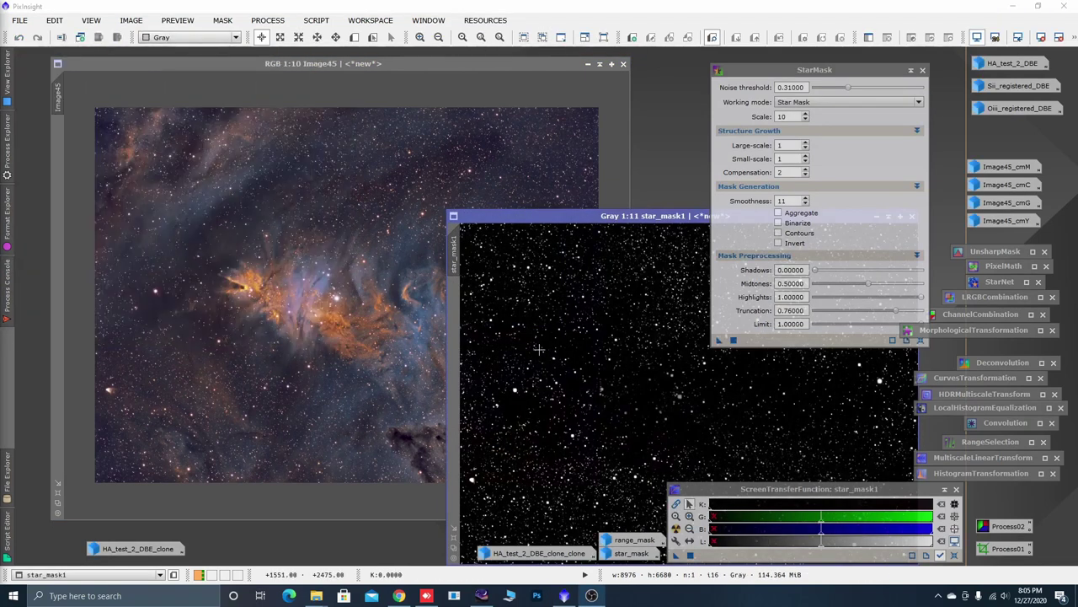
{"action": "left_click_drag", "start_coordinate": [605, 220], "coordinate": [323, 164]}
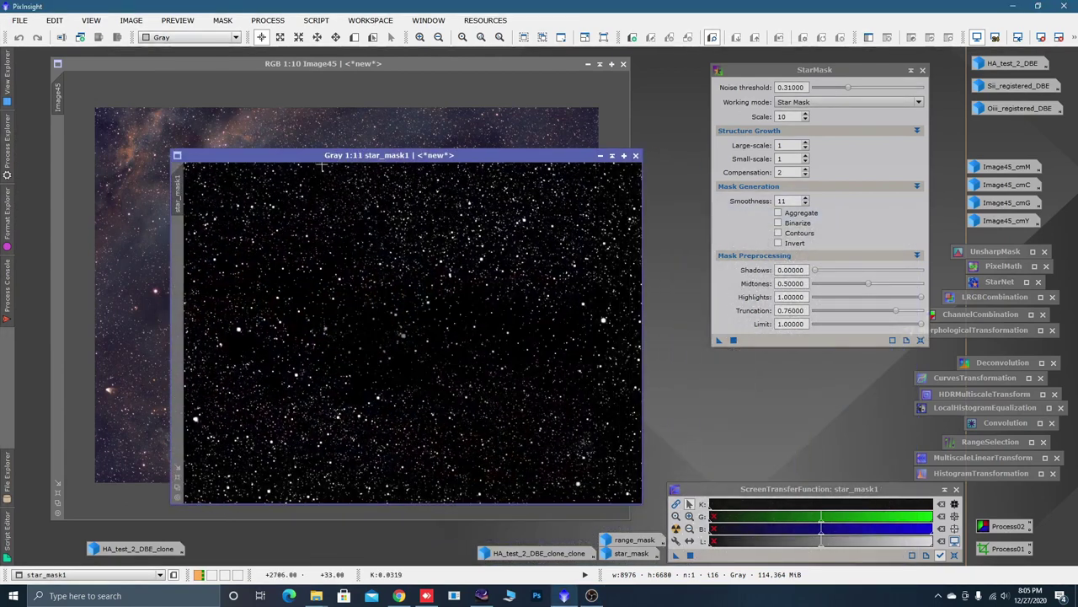
{"action": "left_click", "coordinate": [911, 71]}
{"action": "left_click_drag", "start_coordinate": [537, 157], "coordinate": [521, 147]}
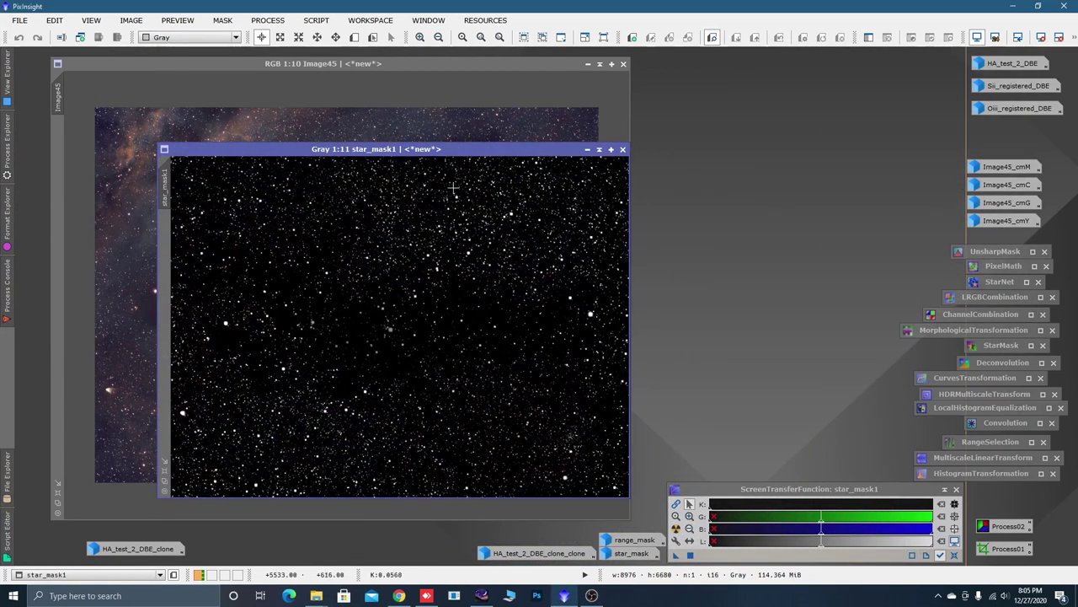
Create a preview of about 1400 × 890 px over the upper central stars of star_mask1 and display it
{"action": "scroll", "coordinate": [453, 187], "scroll_direction": "up", "scroll_amount": 7}
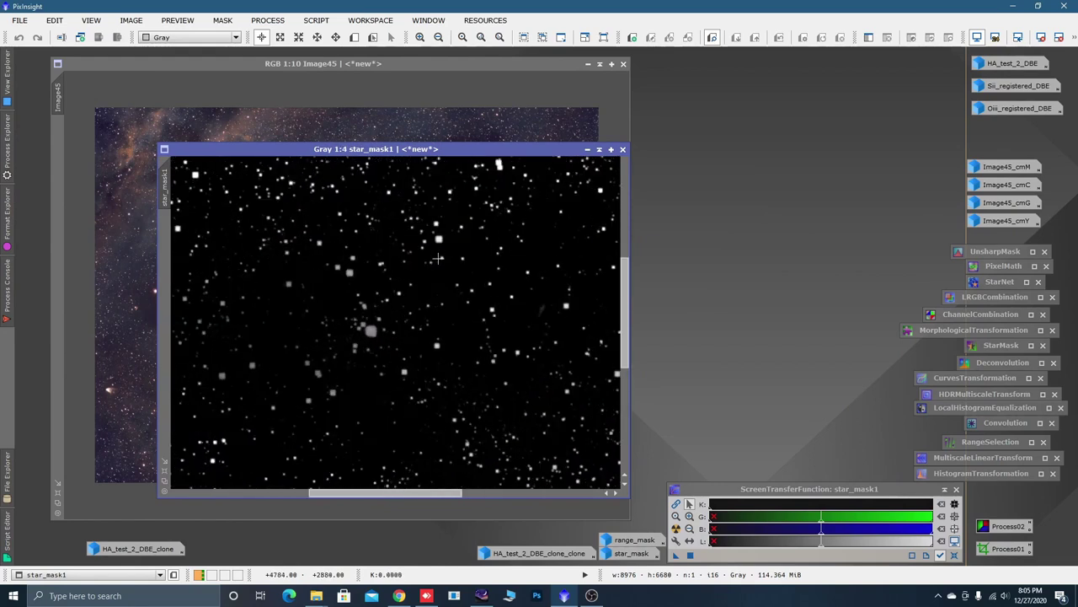
{"action": "scroll", "coordinate": [437, 258], "scroll_direction": "up", "scroll_amount": 1}
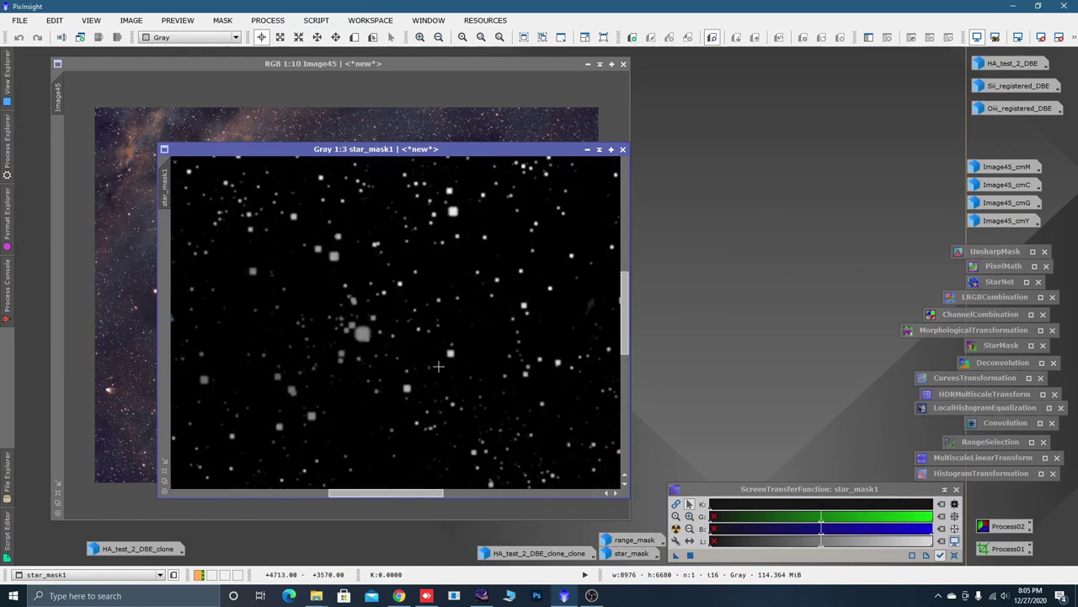
{"action": "scroll", "coordinate": [418, 326], "scroll_direction": "down", "scroll_amount": 6}
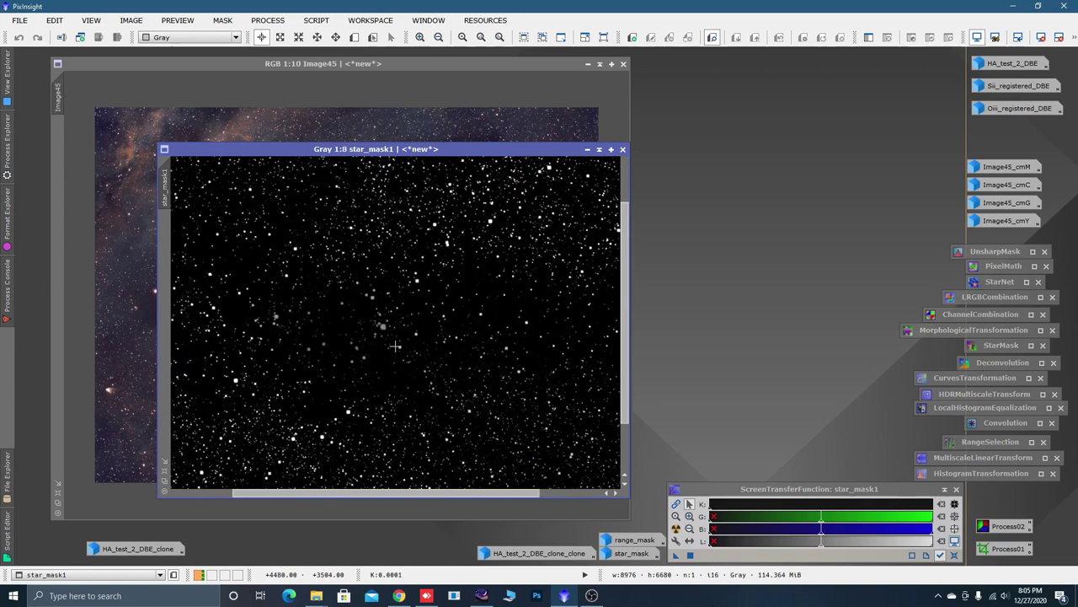
{"action": "scroll", "coordinate": [390, 154], "scroll_direction": "down", "scroll_amount": 1}
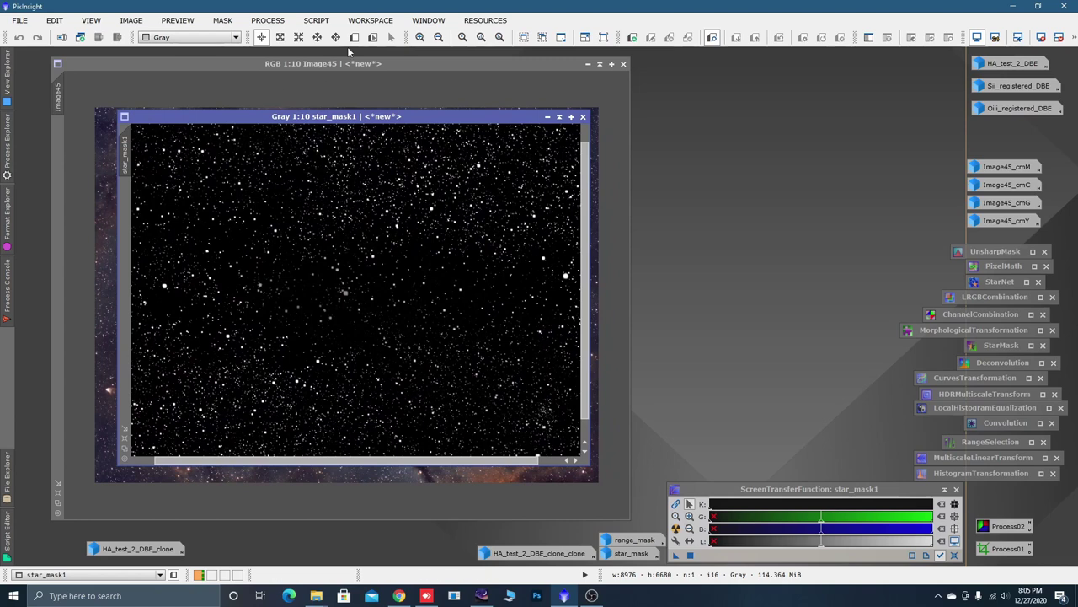
{"action": "left_click", "coordinate": [354, 37]}
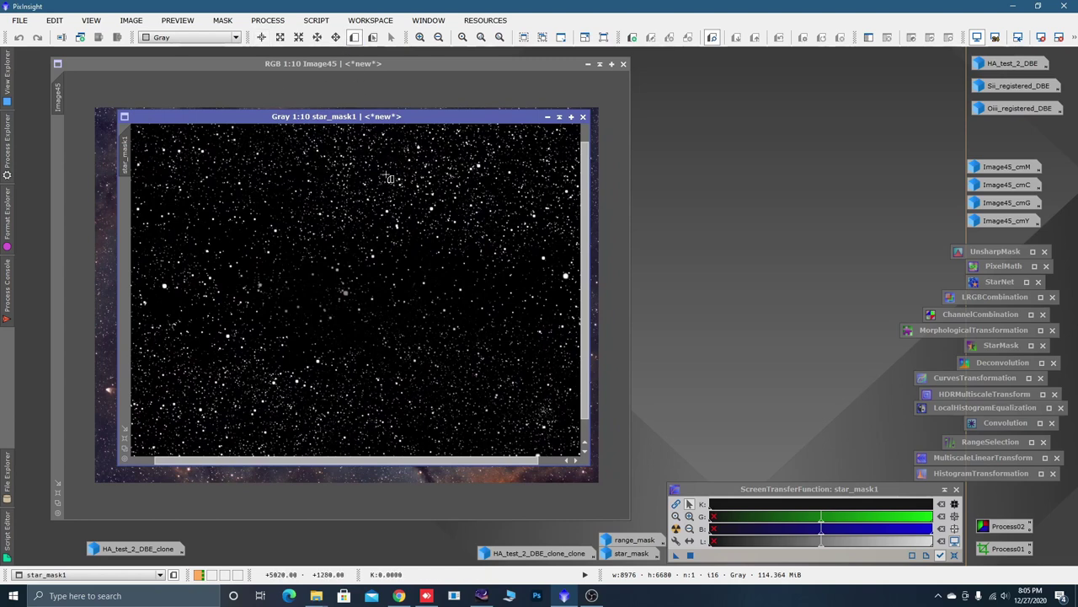
{"action": "left_click_drag", "start_coordinate": [387, 174], "coordinate": [464, 222]}
{"action": "left_click", "coordinate": [126, 205]}
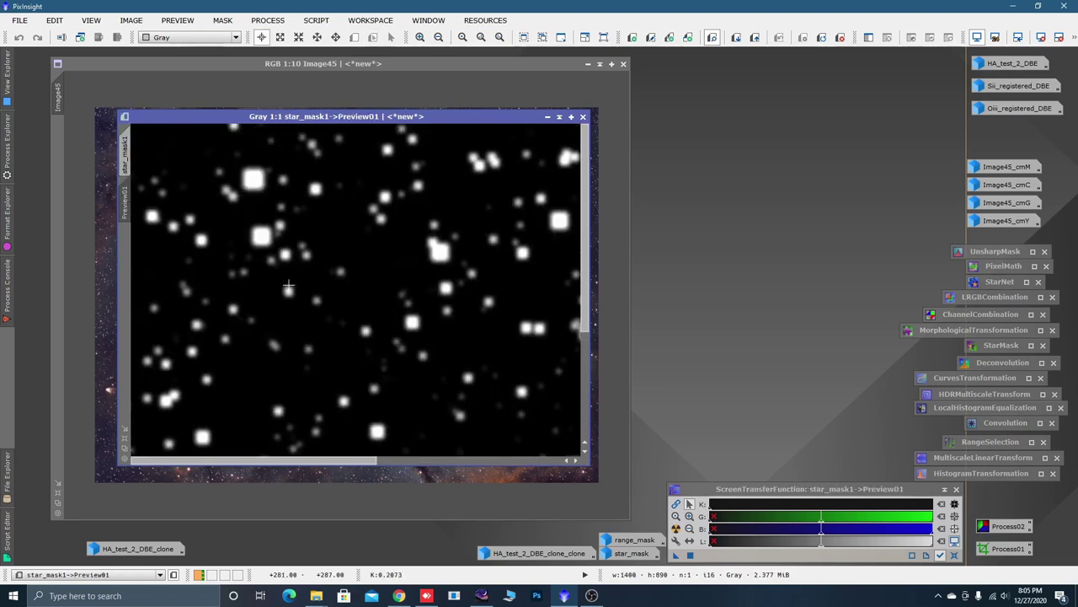
{"action": "scroll", "coordinate": [460, 297], "scroll_direction": "down", "scroll_amount": 1}
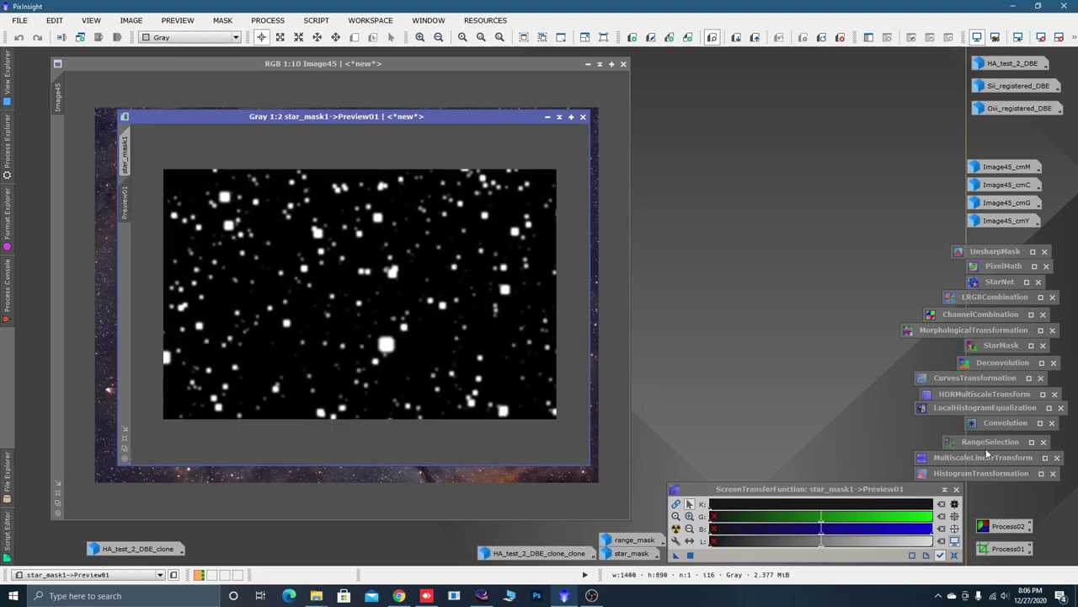
Open Convolution with a real-time preview of the star mask region and set StdDev to 6.60
{"action": "double_click", "coordinate": [1000, 423]}
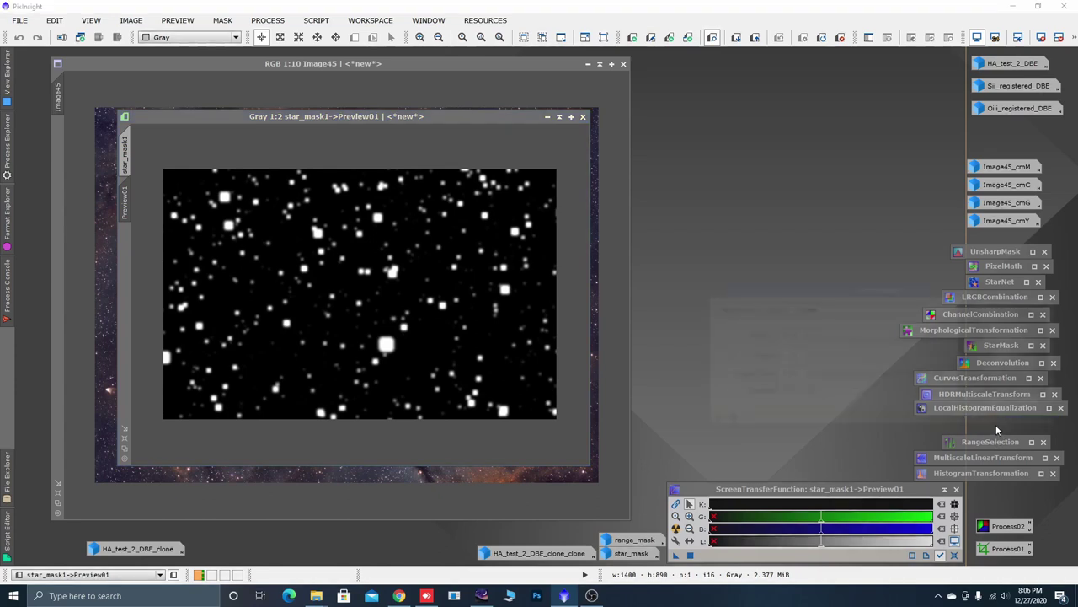
{"action": "left_click_drag", "start_coordinate": [814, 203], "coordinate": [820, 196]}
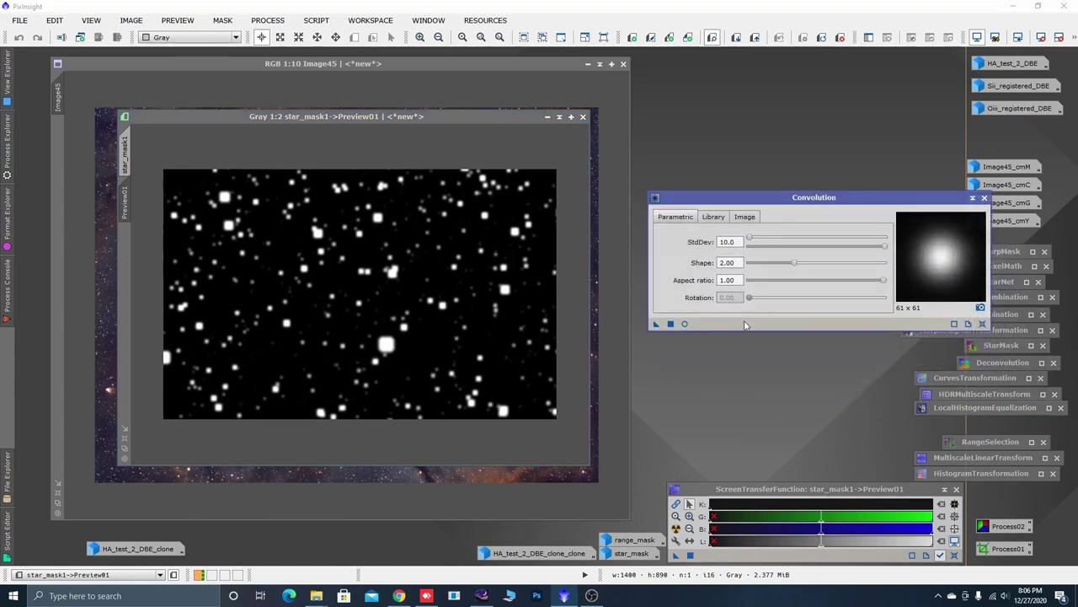
{"action": "left_click", "coordinate": [684, 324]}
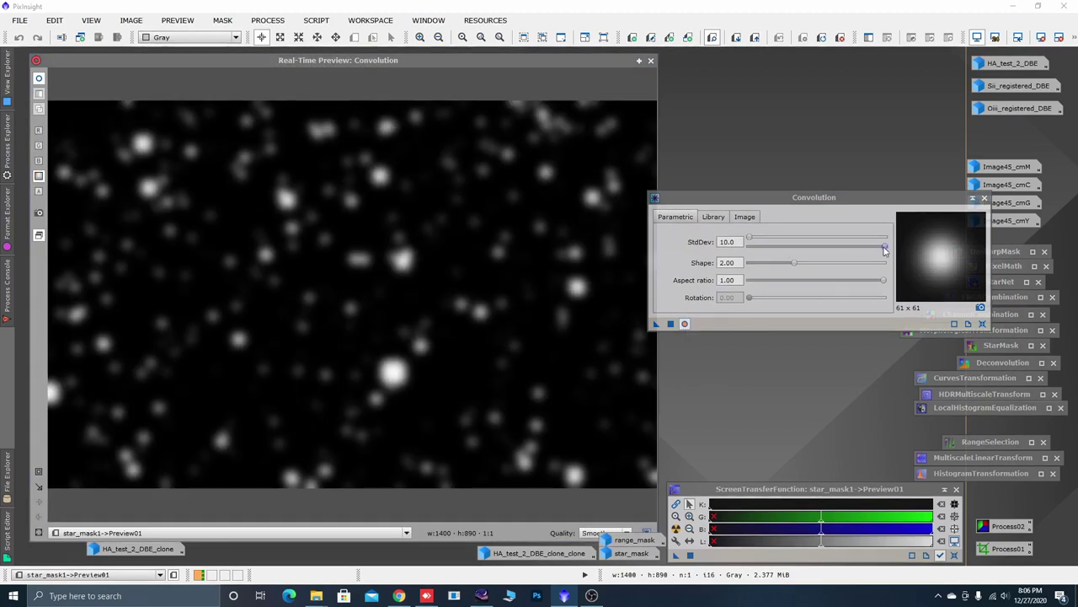
{"action": "left_click_drag", "start_coordinate": [885, 250], "coordinate": [838, 257]}
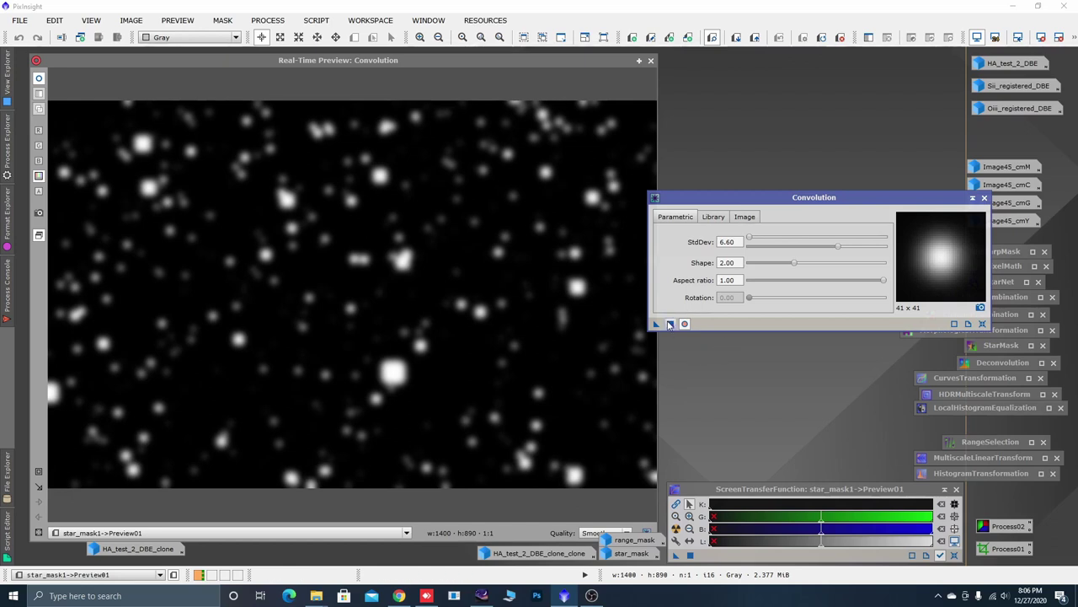
Close the real-time preview, apply Convolution to the full star_mask1 image, and minimize Convolution
{"action": "left_click", "coordinate": [672, 326]}
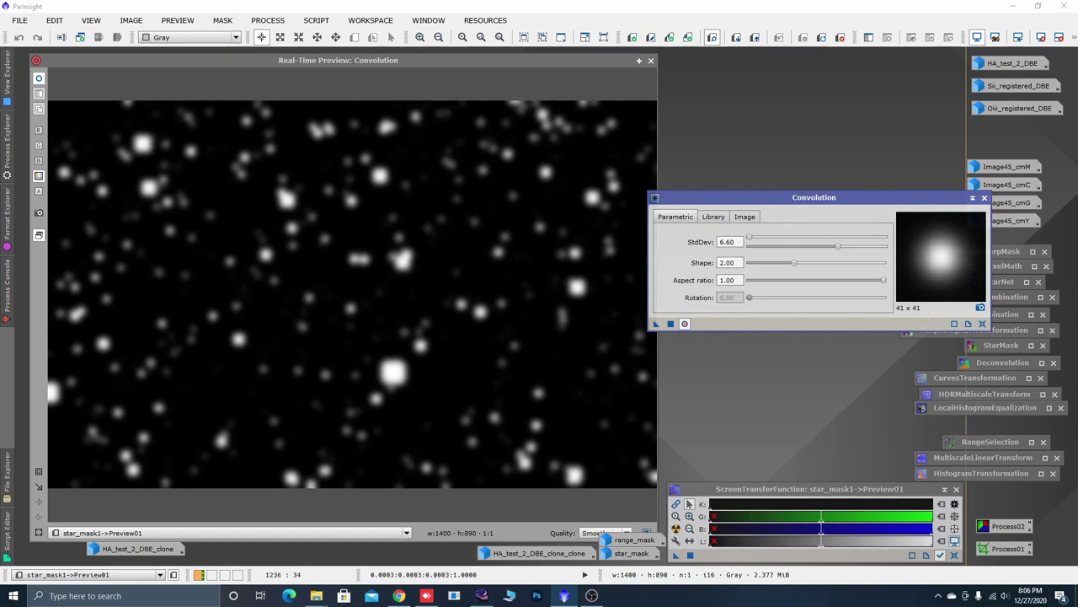
{"action": "left_click", "coordinate": [651, 62]}
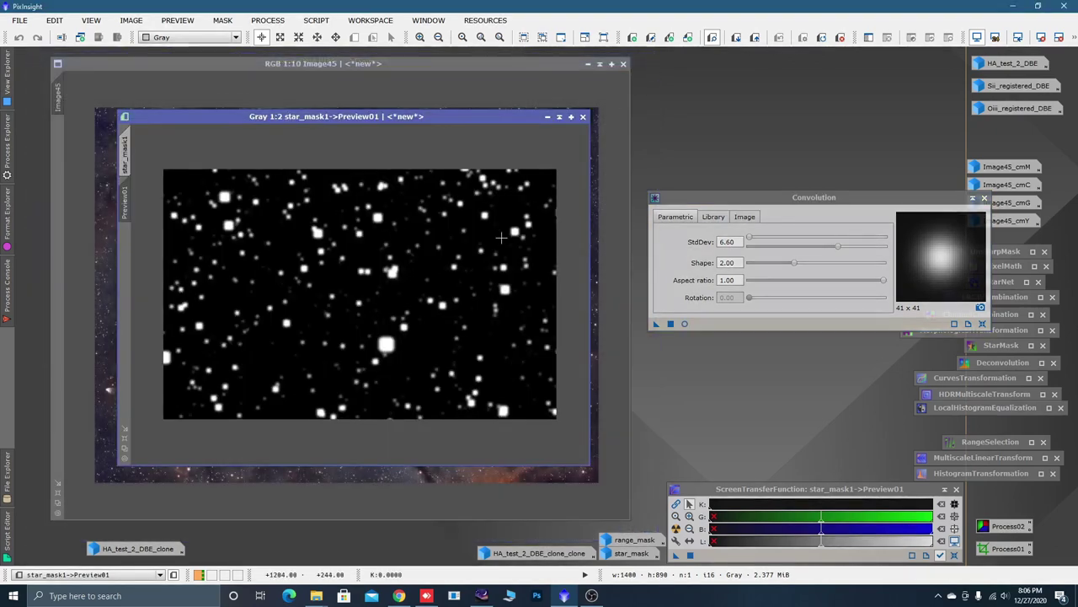
{"action": "left_click", "coordinate": [125, 154]}
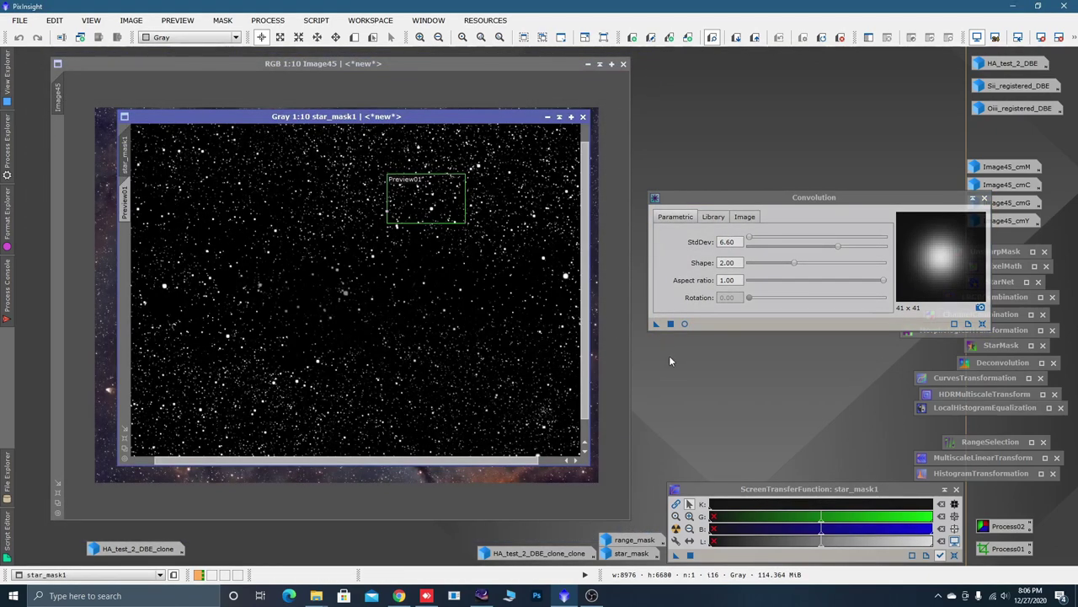
{"action": "left_click_drag", "start_coordinate": [658, 325], "coordinate": [469, 339]}
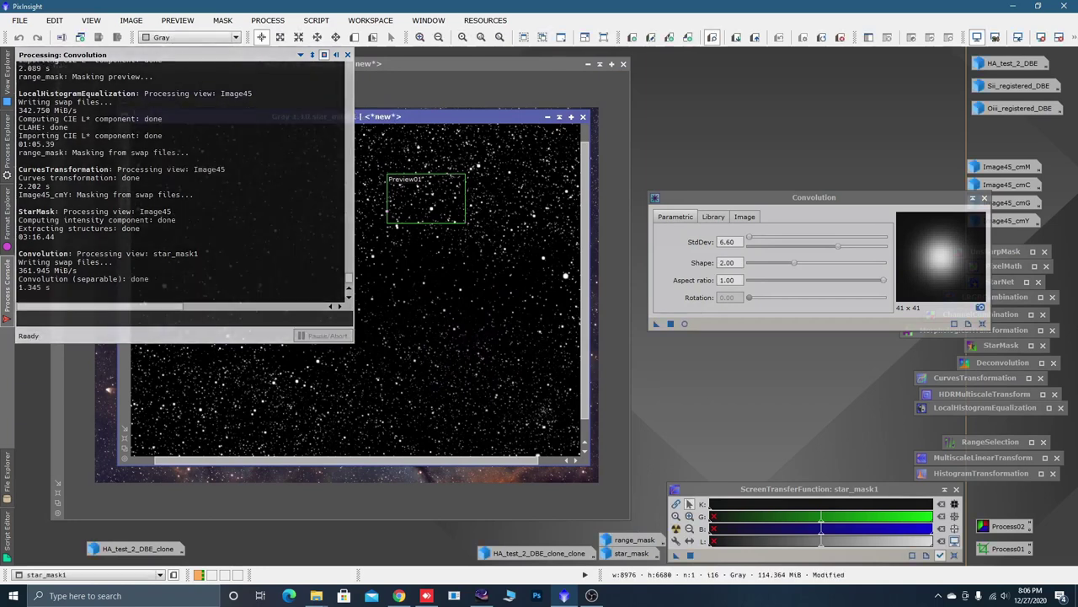
{"action": "left_click", "coordinate": [973, 197]}
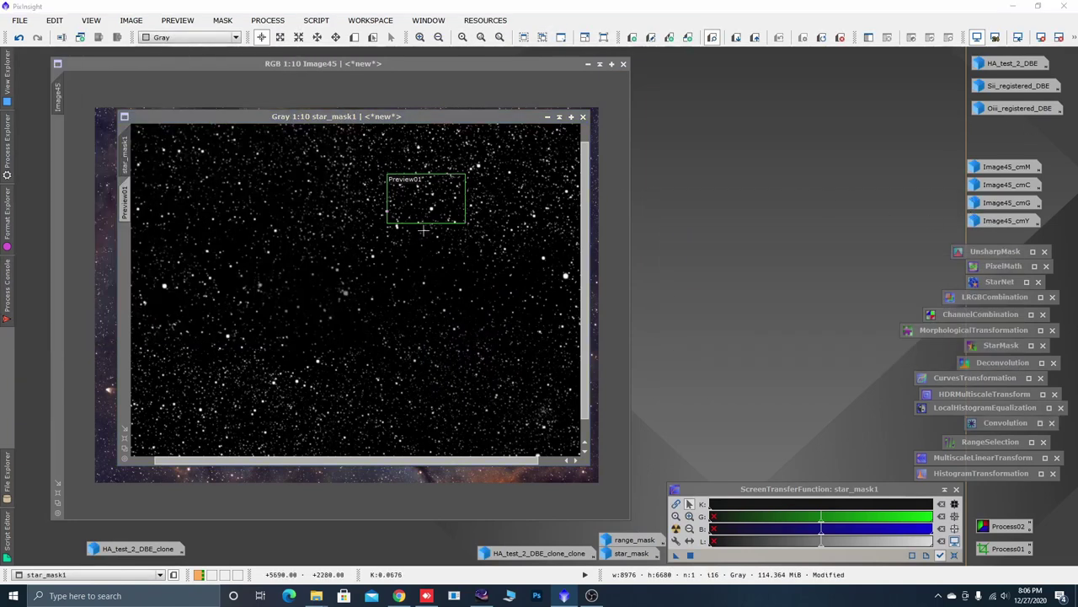
Delete Preview01 from star_mask1, then minimize the mask and place its icon on the empty workspace beside Image45
{"action": "right_click", "coordinate": [125, 202]}
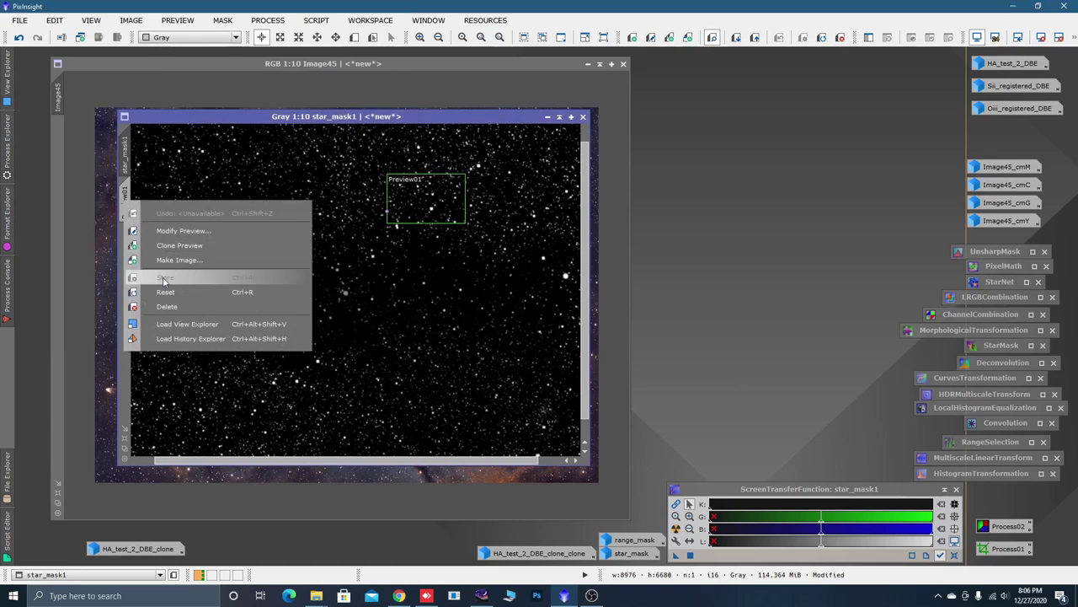
{"action": "left_click", "coordinate": [173, 307]}
{"action": "left_click_drag", "start_coordinate": [405, 121], "coordinate": [361, 78]}
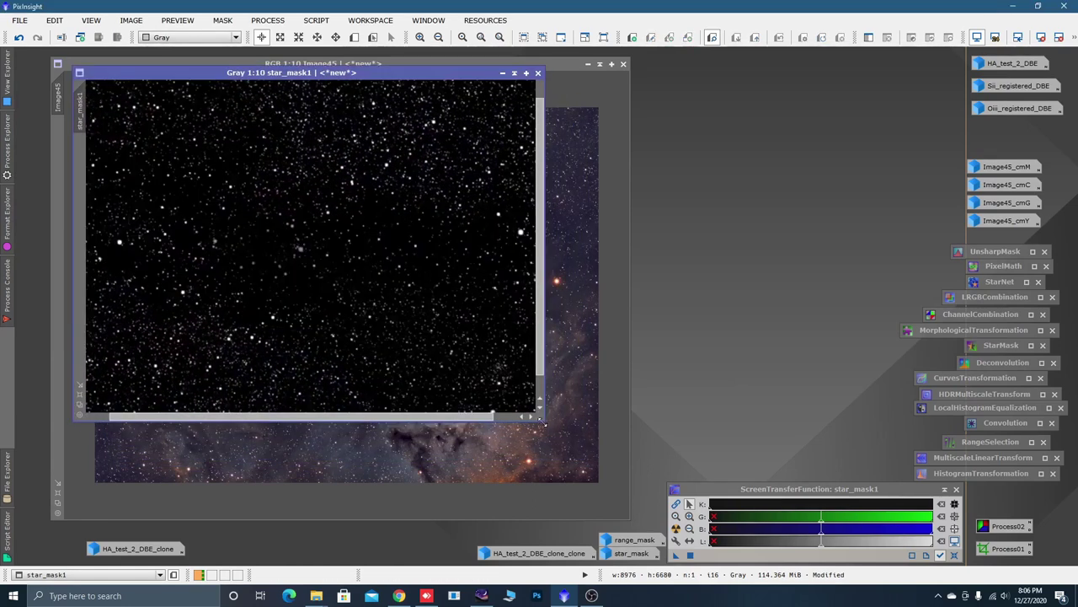
{"action": "left_click", "coordinate": [502, 73]}
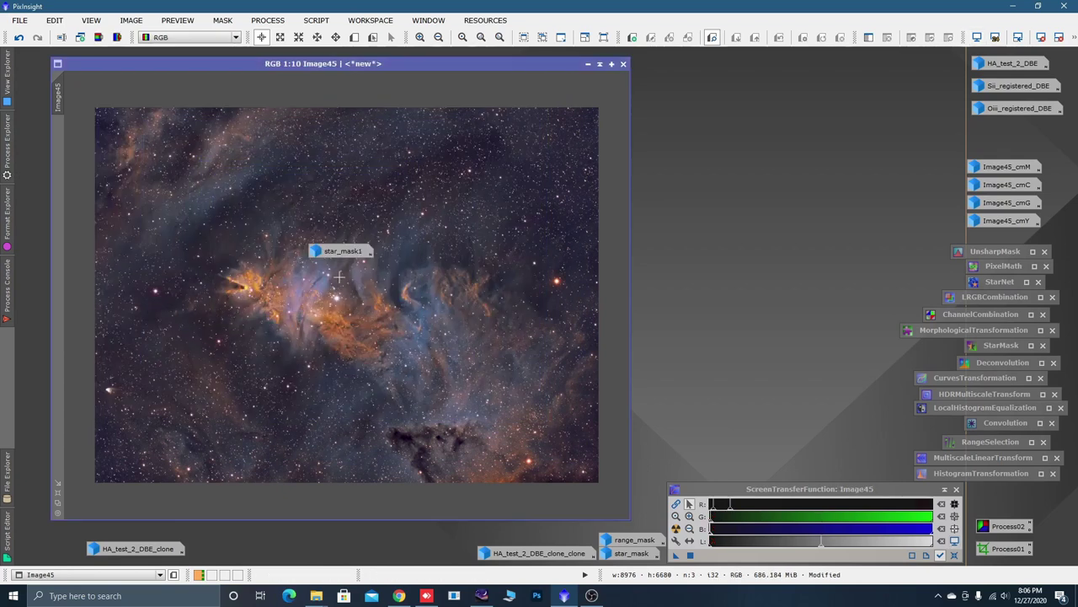
{"action": "left_click_drag", "start_coordinate": [341, 255], "coordinate": [788, 265]}
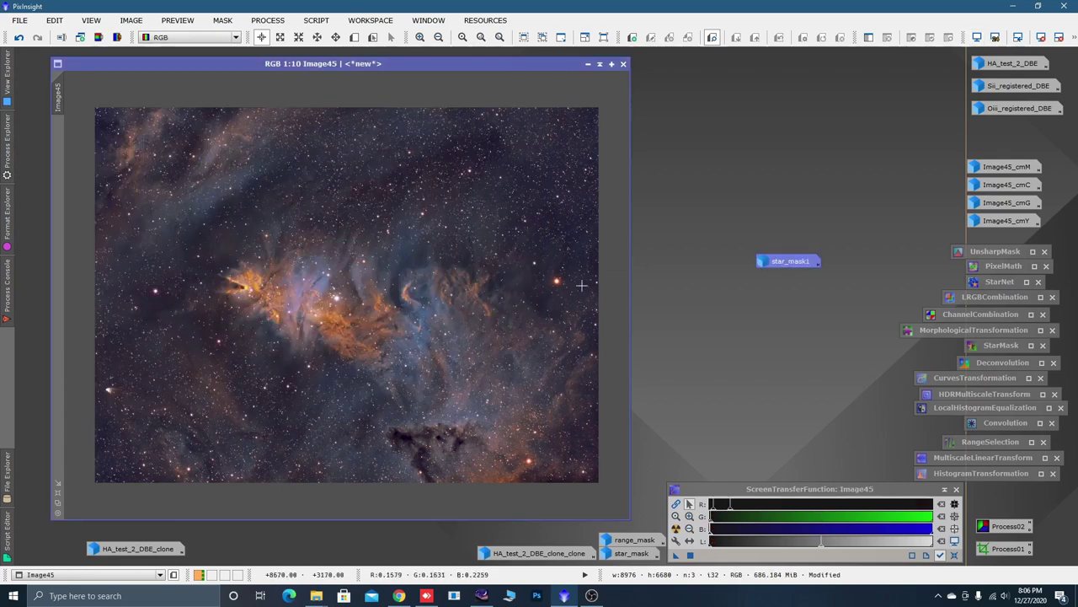
{"action": "scroll", "coordinate": [182, 295], "scroll_direction": "up", "scroll_amount": 3}
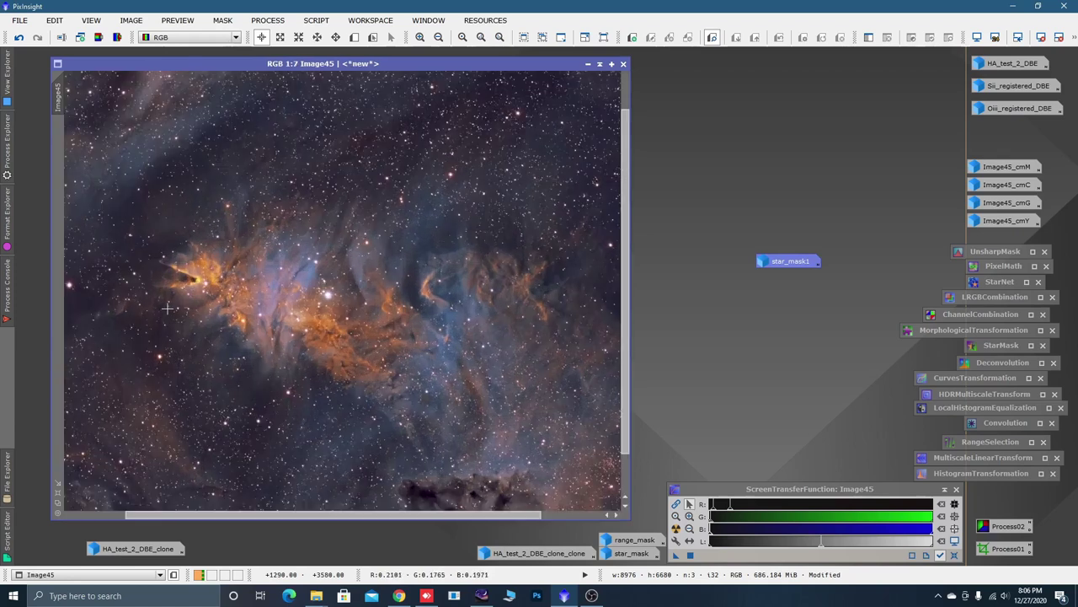
{"action": "key", "text": "space"}
{"action": "left_click_drag", "start_coordinate": [241, 311], "coordinate": [256, 313]}
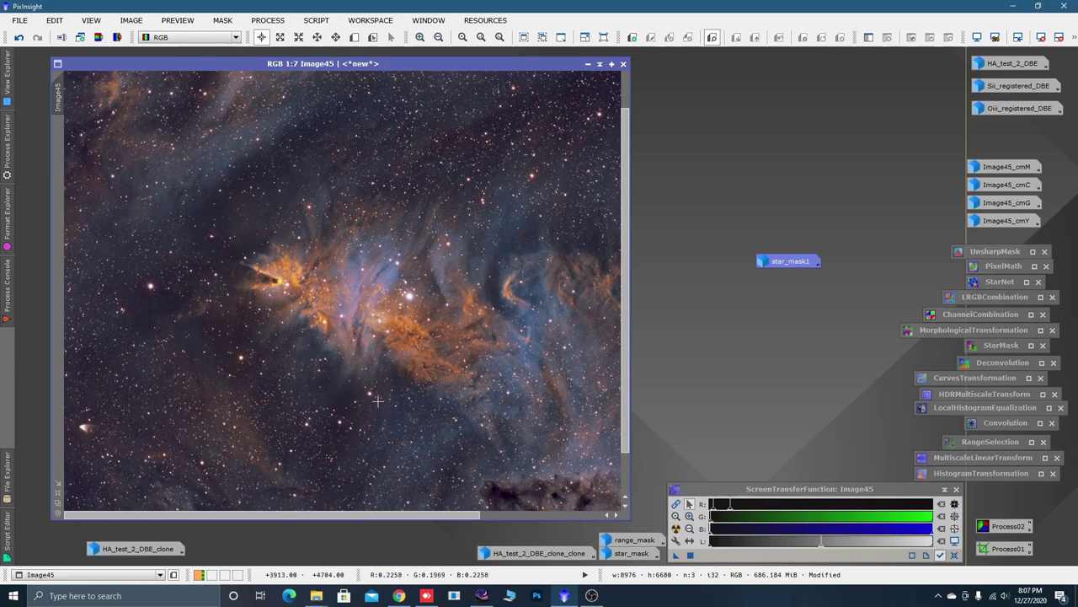
{"action": "scroll", "coordinate": [420, 291], "scroll_direction": "down", "scroll_amount": 3}
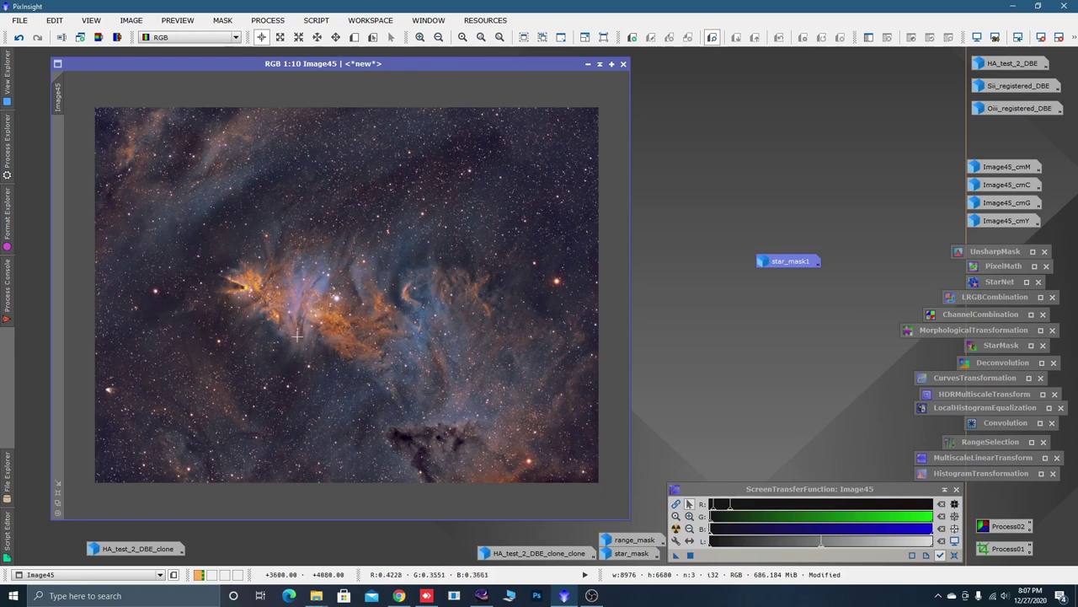
Restore star_mask1, enlarge its window to fit the whole mask, and start CloneStamp with star_mask1 as the target view
{"action": "double_click", "coordinate": [787, 261]}
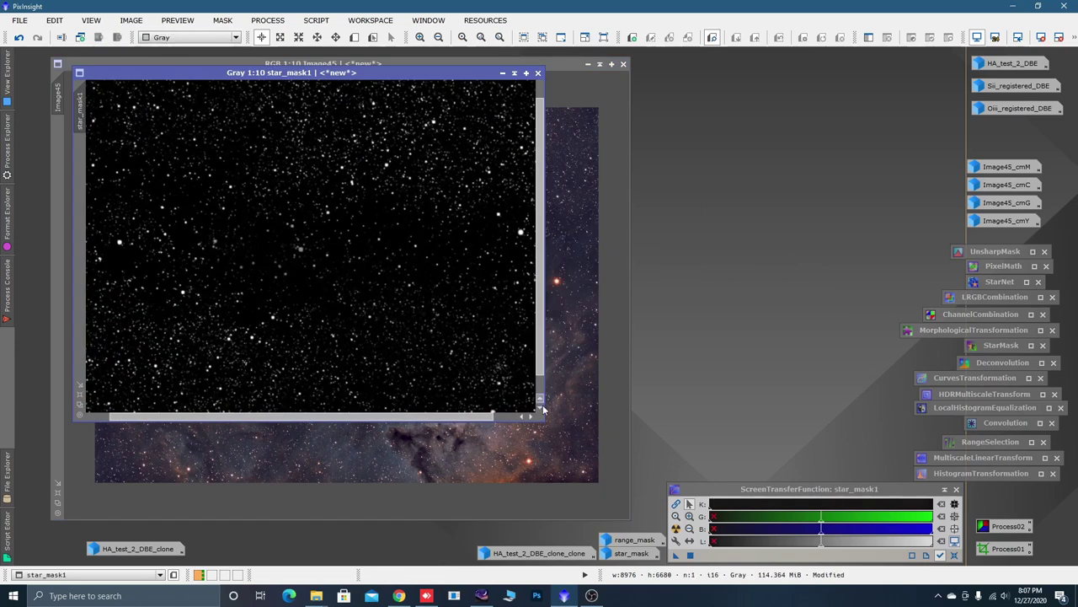
{"action": "left_click_drag", "start_coordinate": [546, 421], "coordinate": [658, 496]}
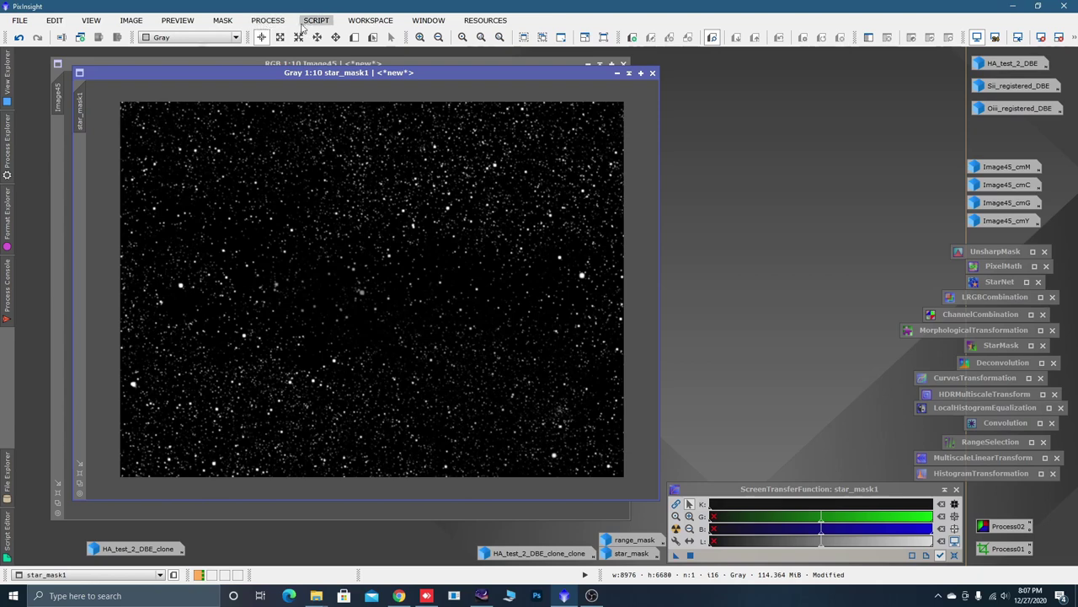
{"action": "left_click", "coordinate": [268, 20]}
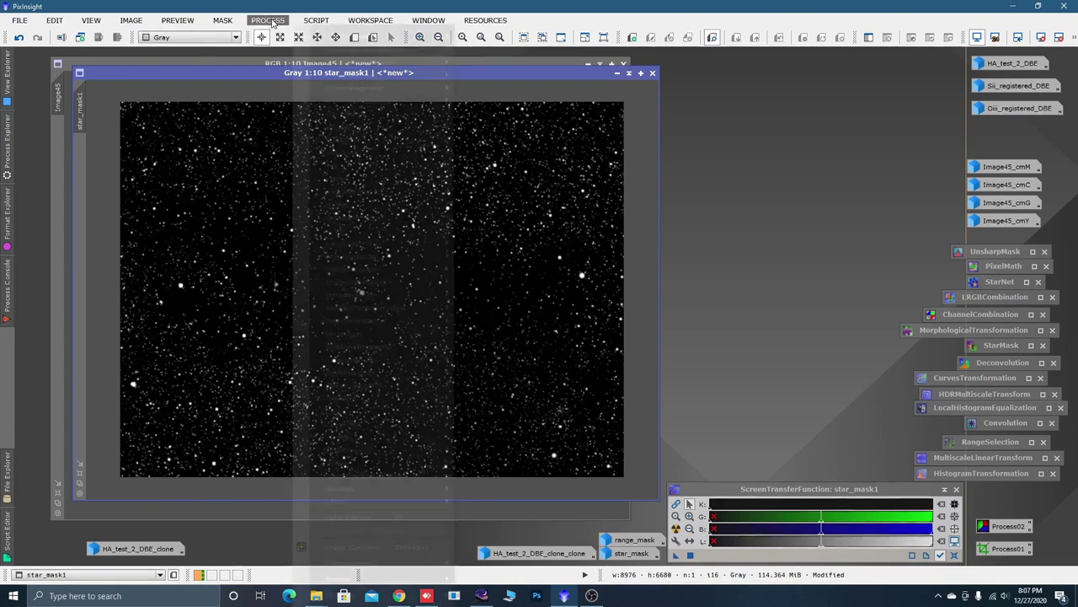
{"action": "mouse_move", "coordinate": [354, 40]}
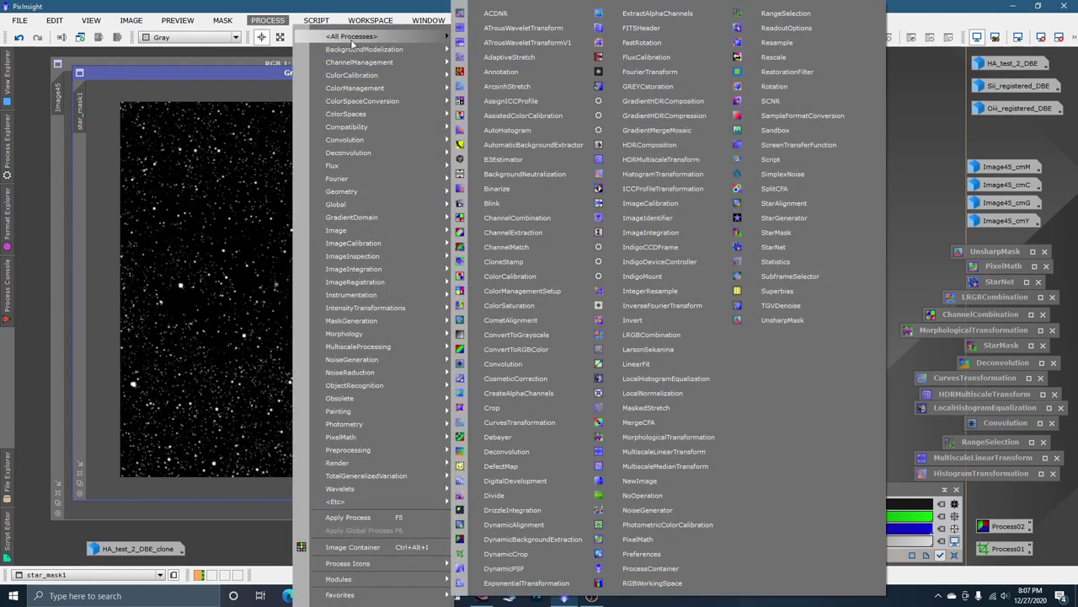
{"action": "left_click", "coordinate": [506, 268]}
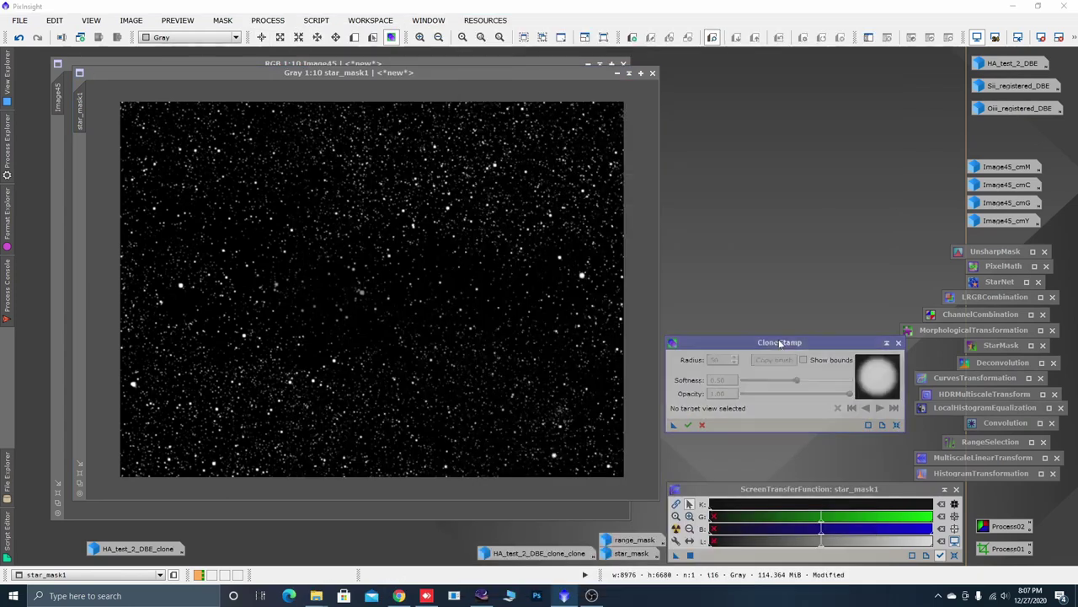
{"action": "left_click_drag", "start_coordinate": [788, 351], "coordinate": [802, 184]}
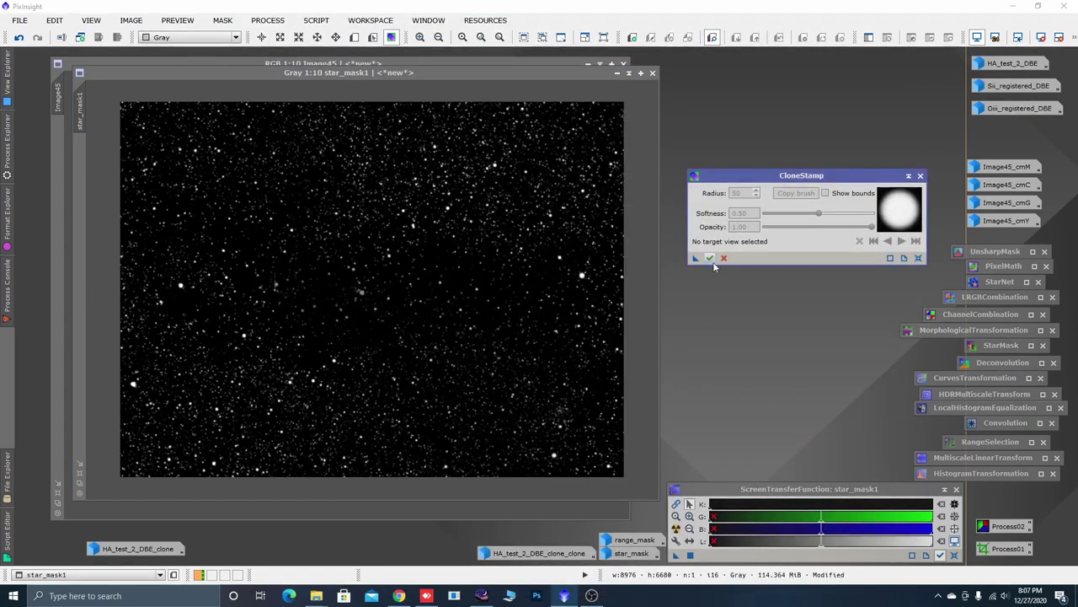
{"action": "left_click", "coordinate": [709, 259]}
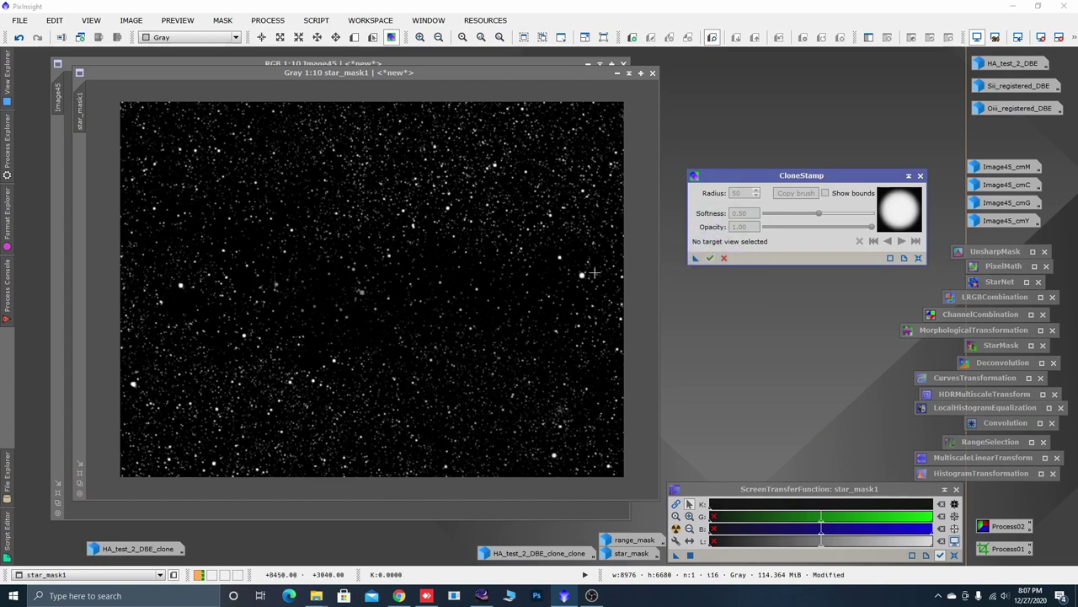
{"action": "left_click", "coordinate": [537, 279]}
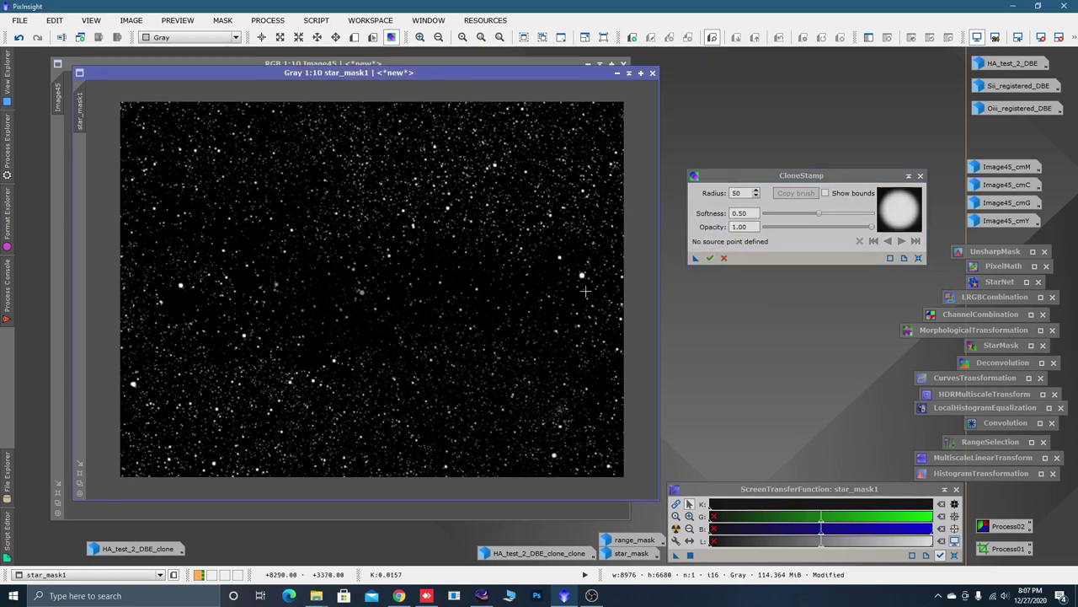
Set the CloneStamp radius to 60 and clone dark background over the bright blob near the centre of star_mask1
{"action": "left_click", "coordinate": [743, 193]}
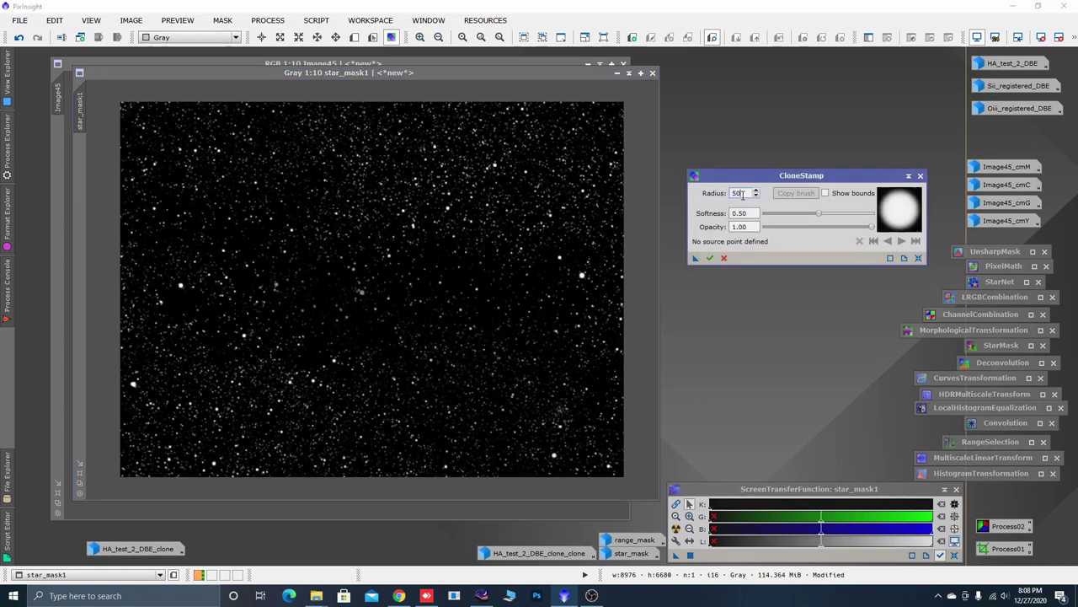
{"action": "key", "text": "BackSpace"}
{"action": "key", "text": "BackSpace"}
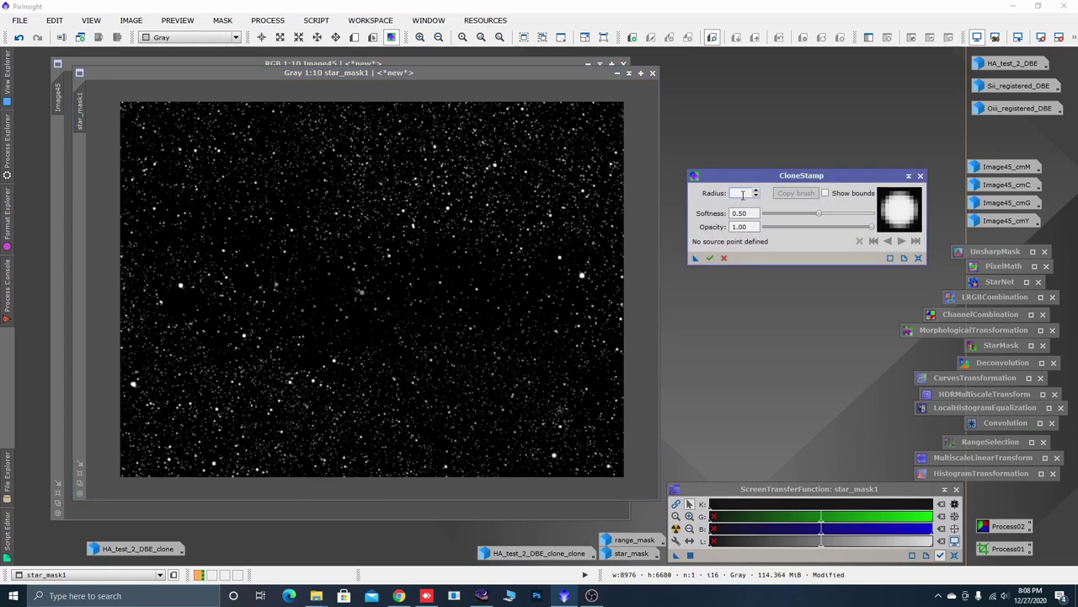
{"action": "type", "text": "60"}
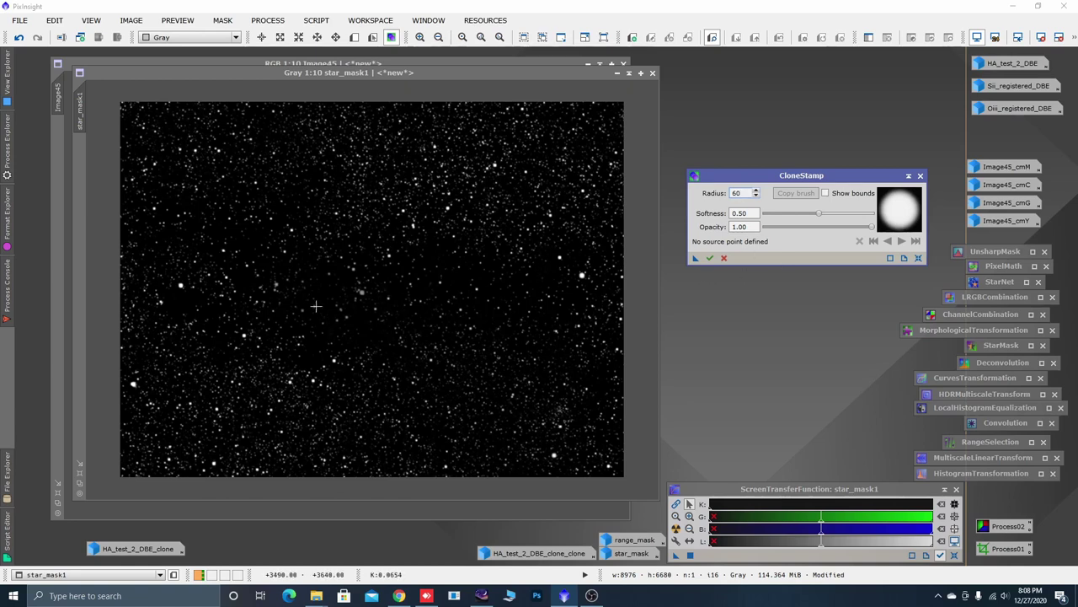
{"action": "scroll", "coordinate": [373, 312], "scroll_direction": "up", "scroll_amount": 3}
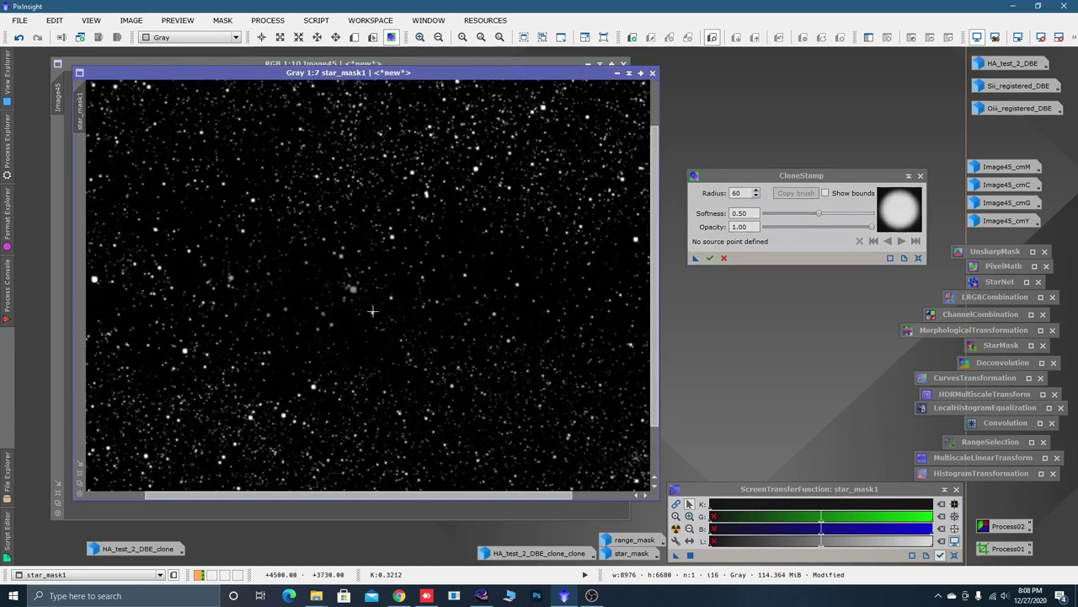
{"action": "scroll", "coordinate": [371, 313], "scroll_direction": "up", "scroll_amount": 1}
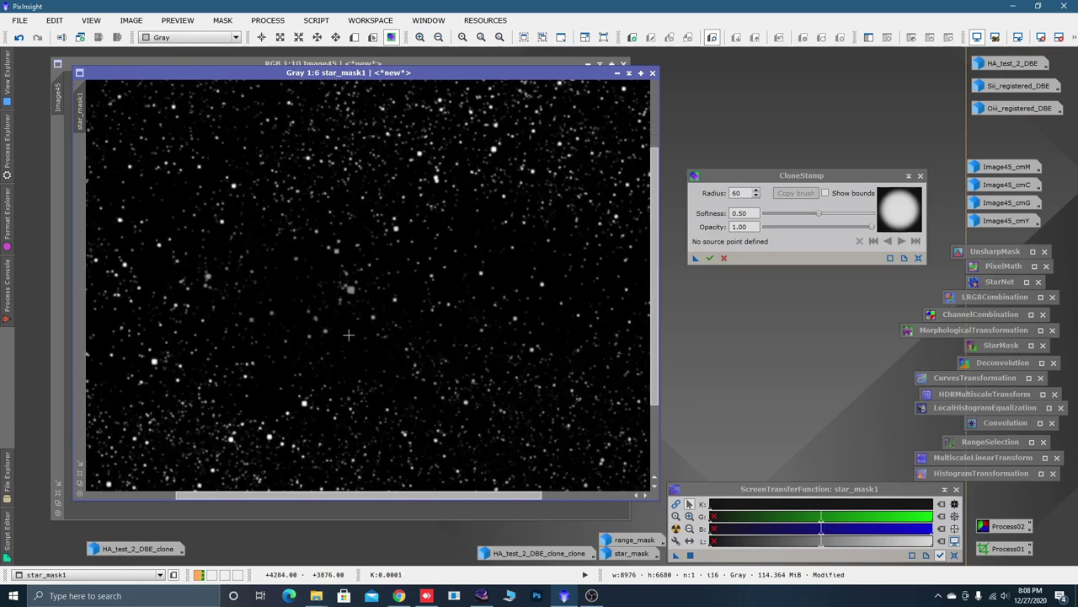
{"action": "left_click", "coordinate": [348, 335], "text": "ctrl"}
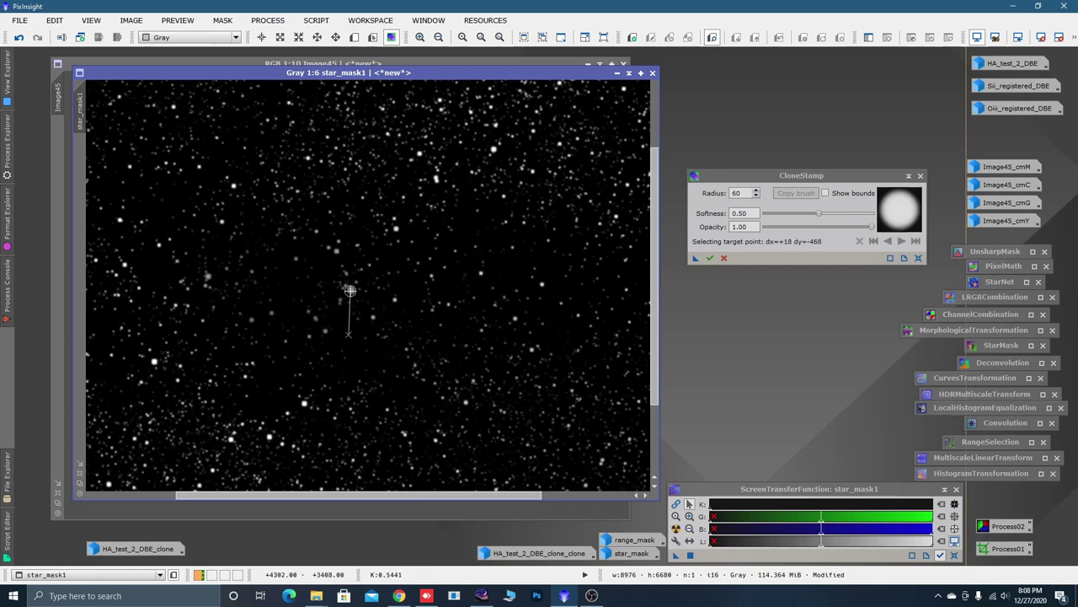
{"action": "left_click", "coordinate": [350, 290]}
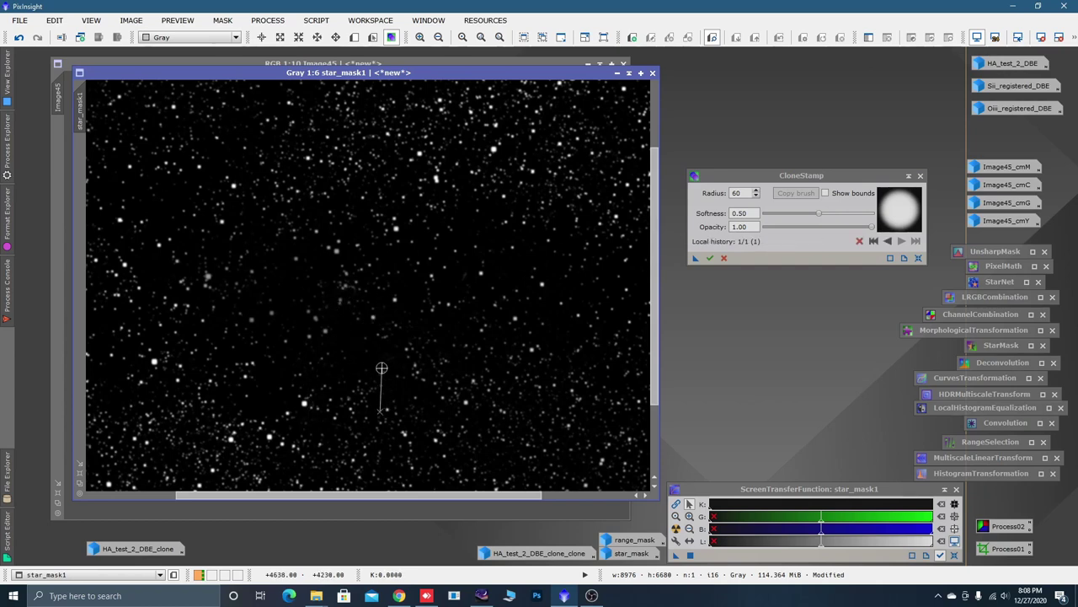
Sample dark background right of the mask's centre and clone out the large bright star near the image's right edge
{"action": "scroll", "coordinate": [377, 362], "scroll_direction": "down", "scroll_amount": 2}
{"action": "key", "text": "space"}
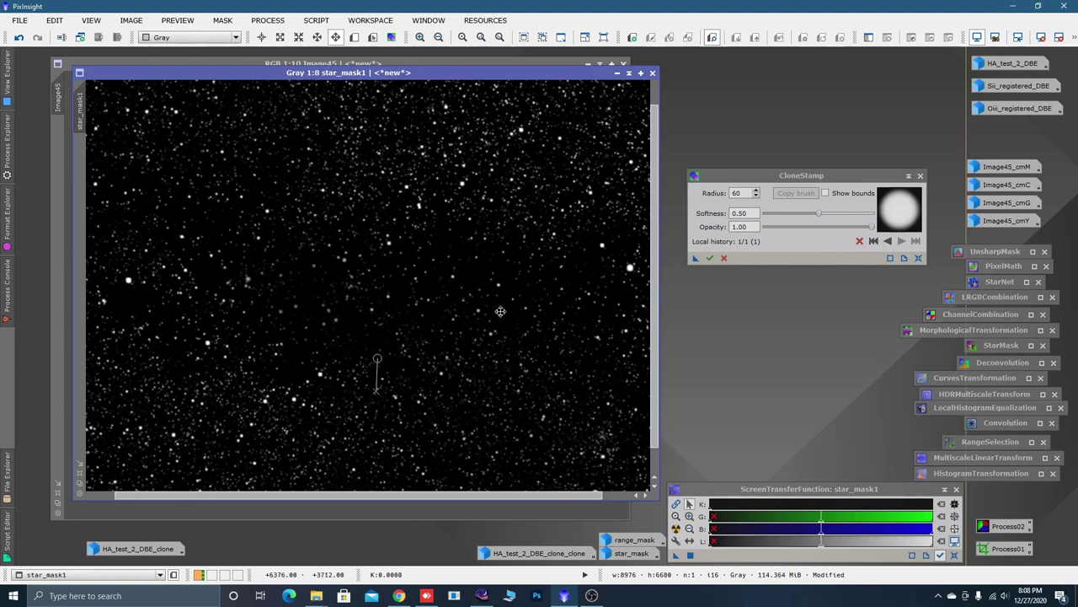
{"action": "left_click_drag", "start_coordinate": [500, 311], "coordinate": [469, 311]}
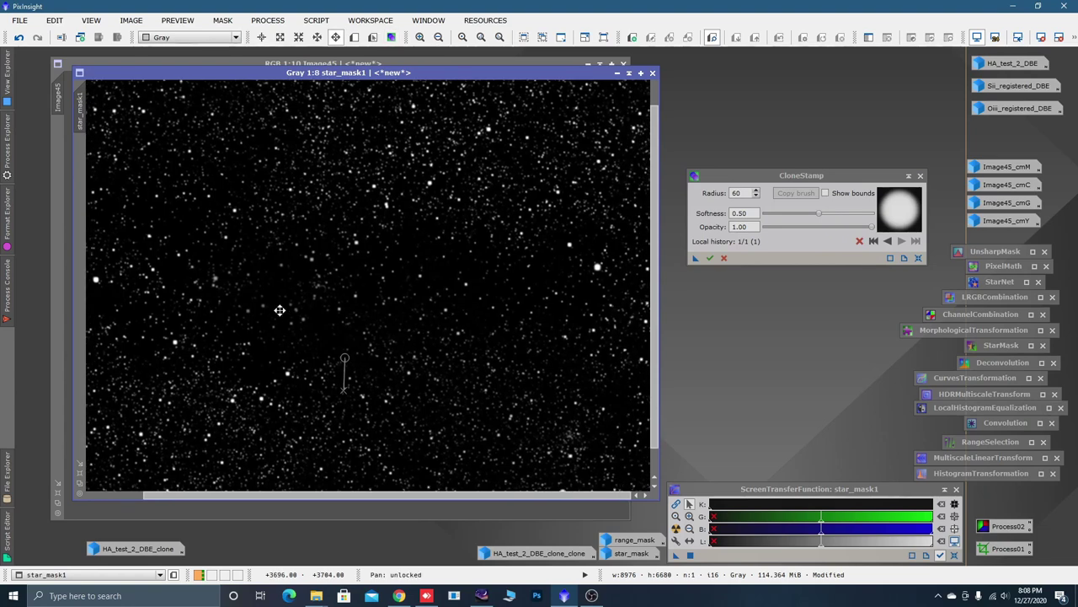
{"action": "key", "text": "ctrl"}
{"action": "left_click", "coordinate": [445, 267], "text": "ctrl"}
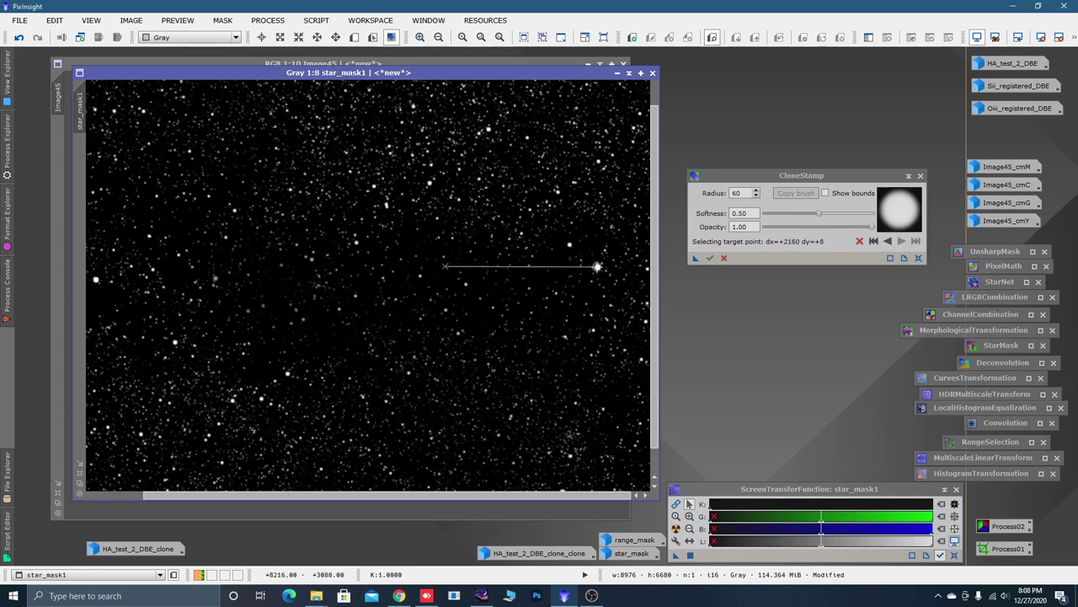
{"action": "left_click", "coordinate": [596, 267]}
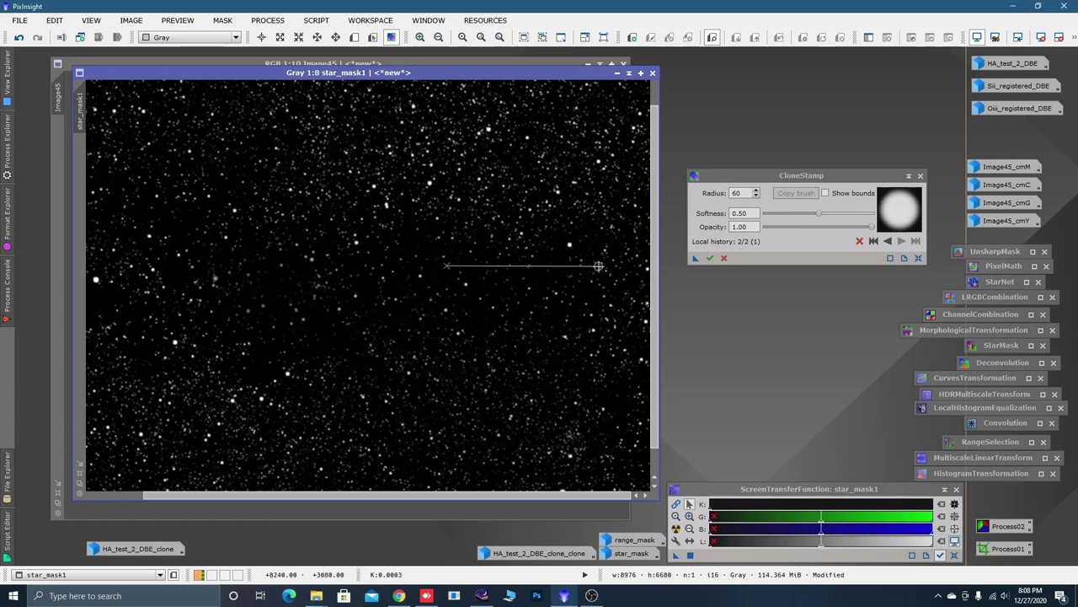
{"action": "left_click", "coordinate": [599, 267]}
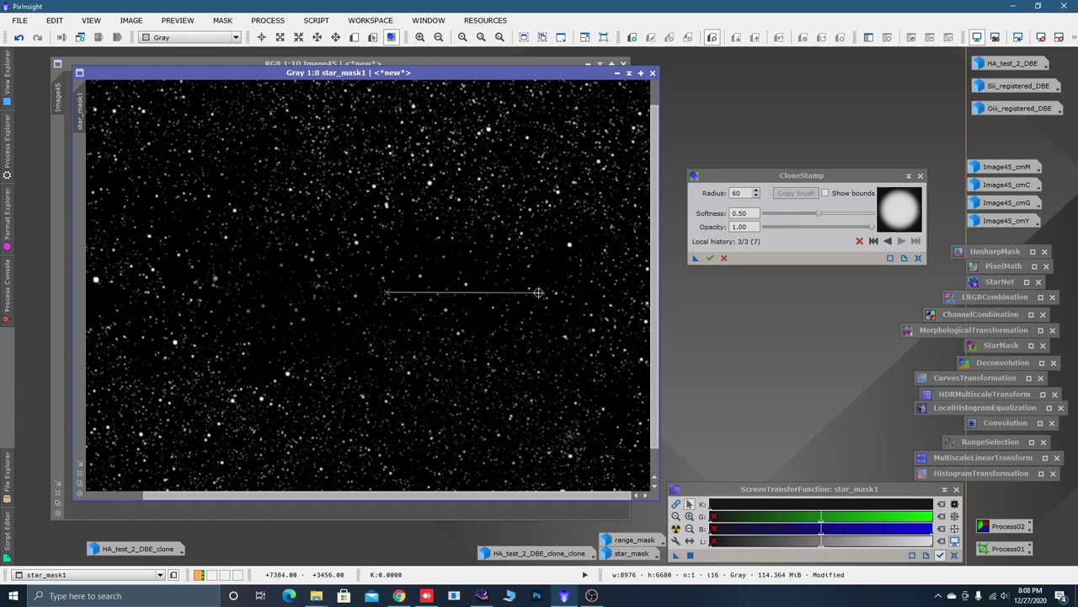
Clone dark background over the bright star at mid-height near the mask's left edge and the one just above mid-height near its right edge
{"action": "key", "text": "ctrl"}
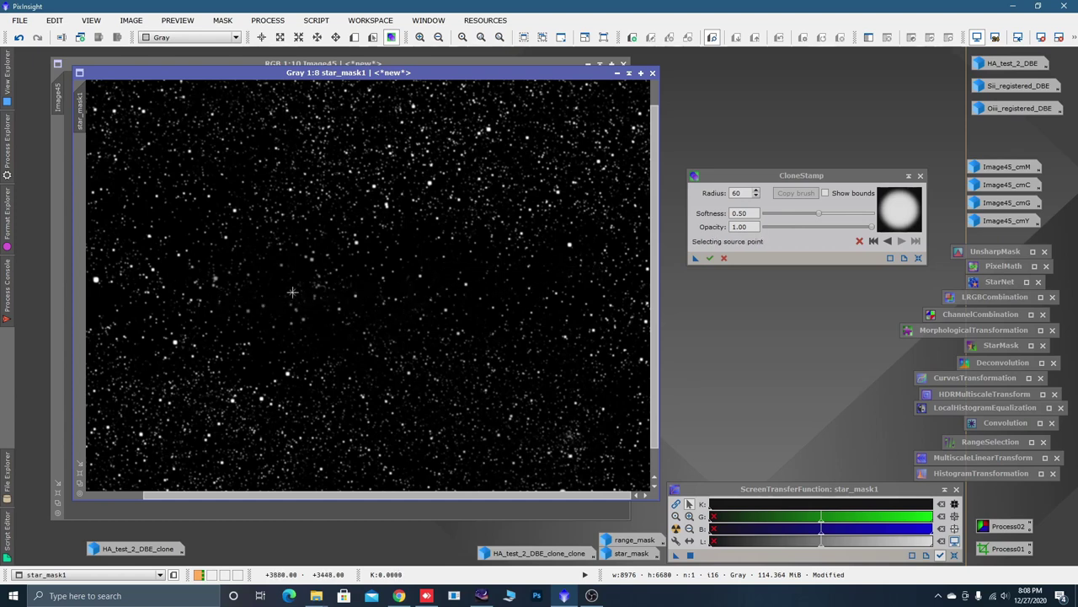
{"action": "left_click", "coordinate": [274, 289], "text": "ctrl"}
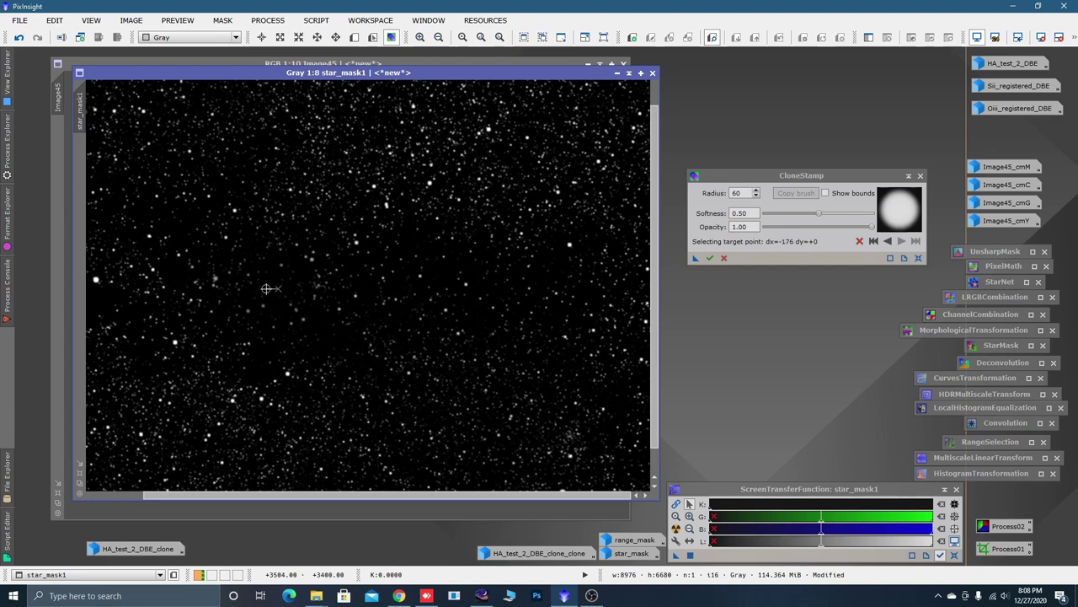
{"action": "left_click", "coordinate": [96, 280]}
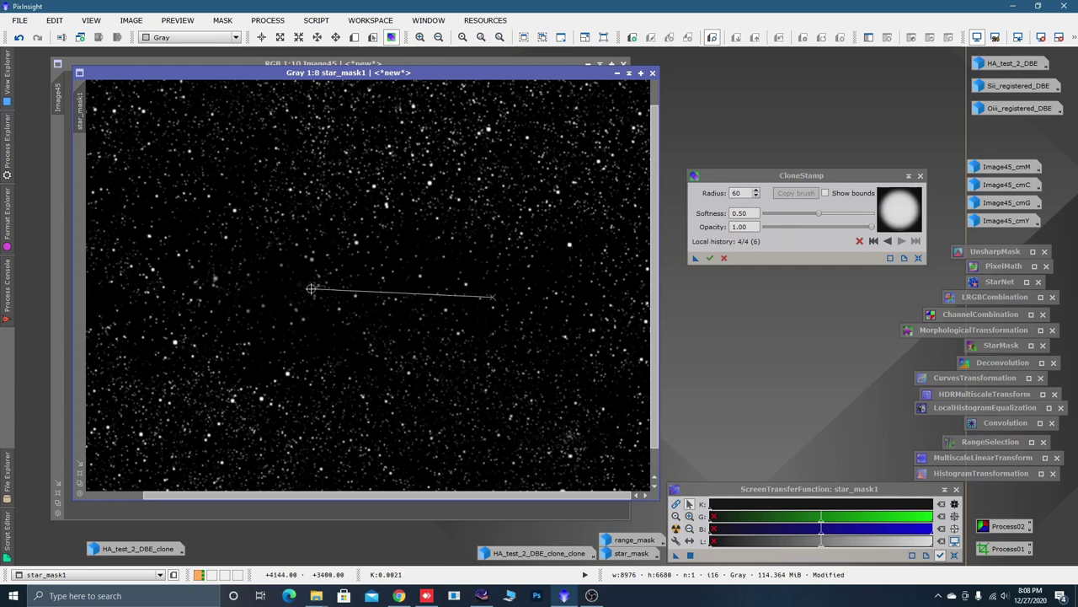
{"action": "key", "text": "ctrl"}
{"action": "left_click", "coordinate": [532, 274], "text": "ctrl"}
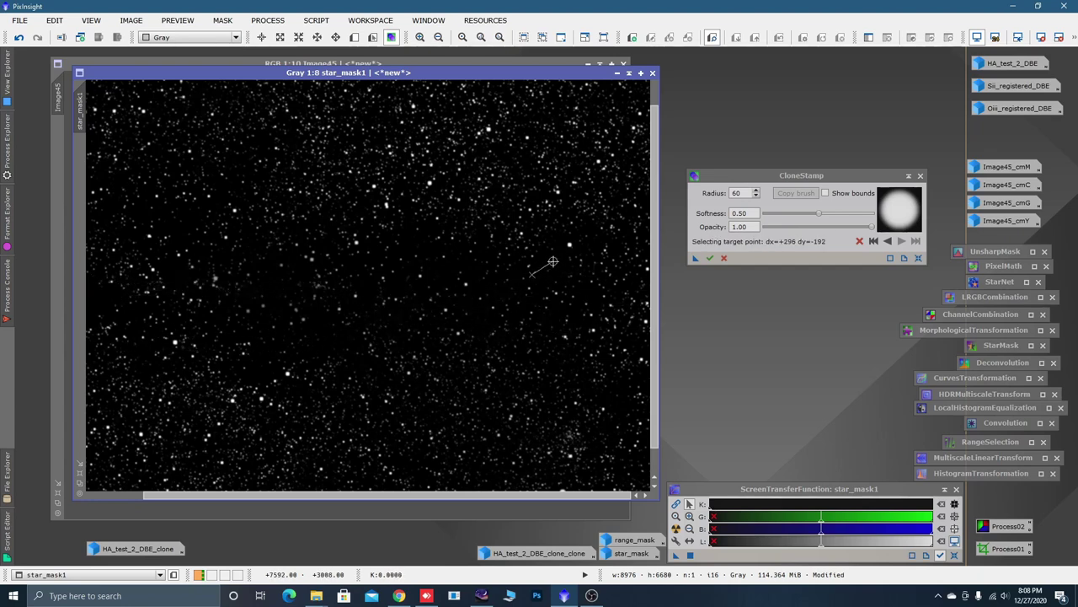
{"action": "left_click", "coordinate": [568, 245]}
Clone nearby dark background over the large bright star close to the left edge in the mask's lower part
{"action": "scroll", "coordinate": [545, 291], "scroll_direction": "down", "scroll_amount": 1}
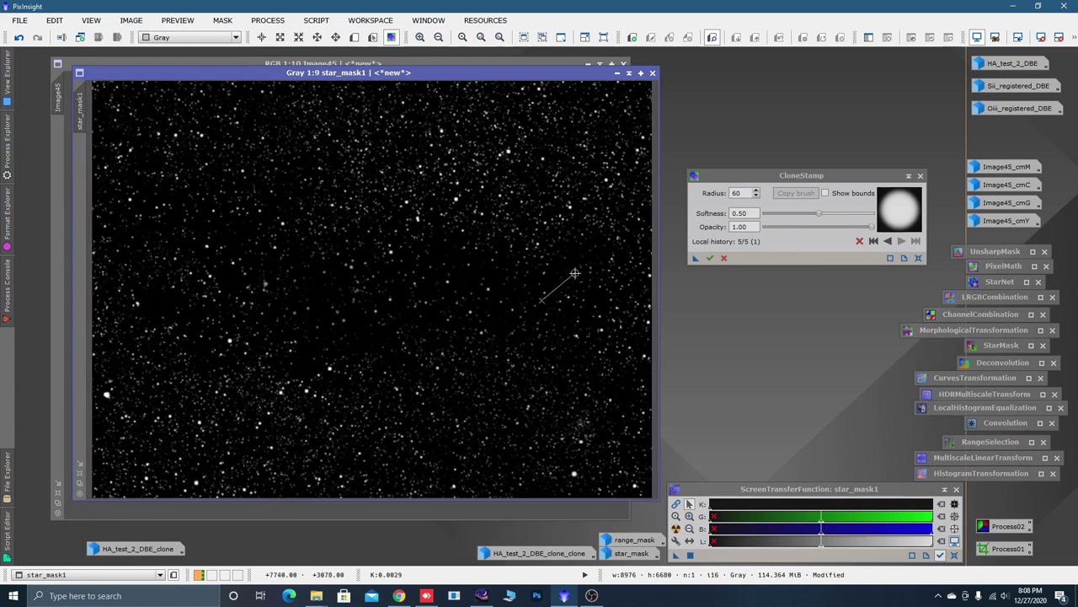
{"action": "key", "text": "space"}
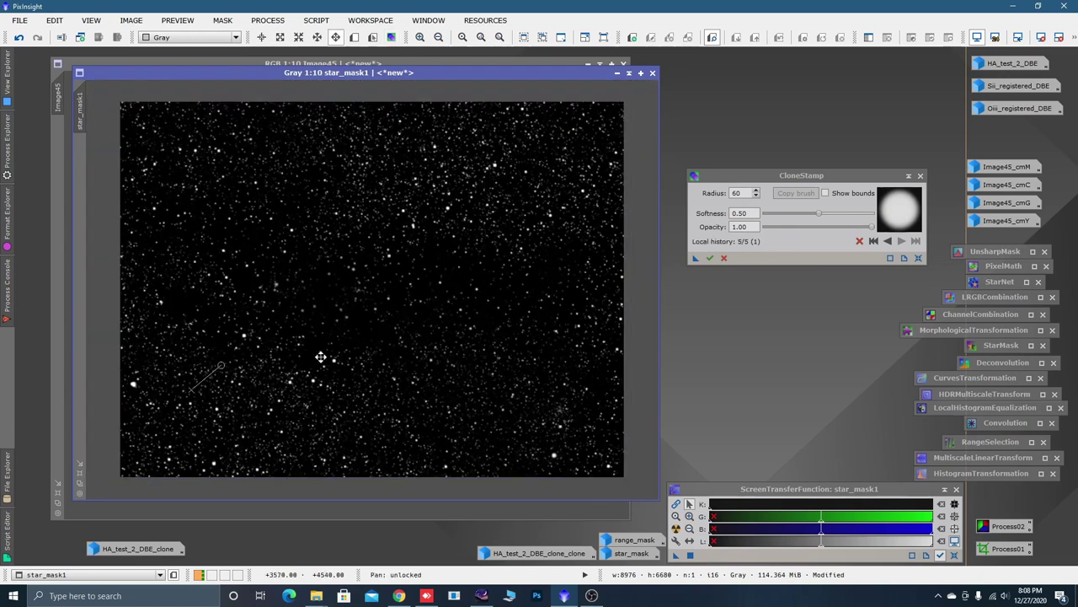
{"action": "scroll", "coordinate": [126, 378], "scroll_direction": "up", "scroll_amount": 3}
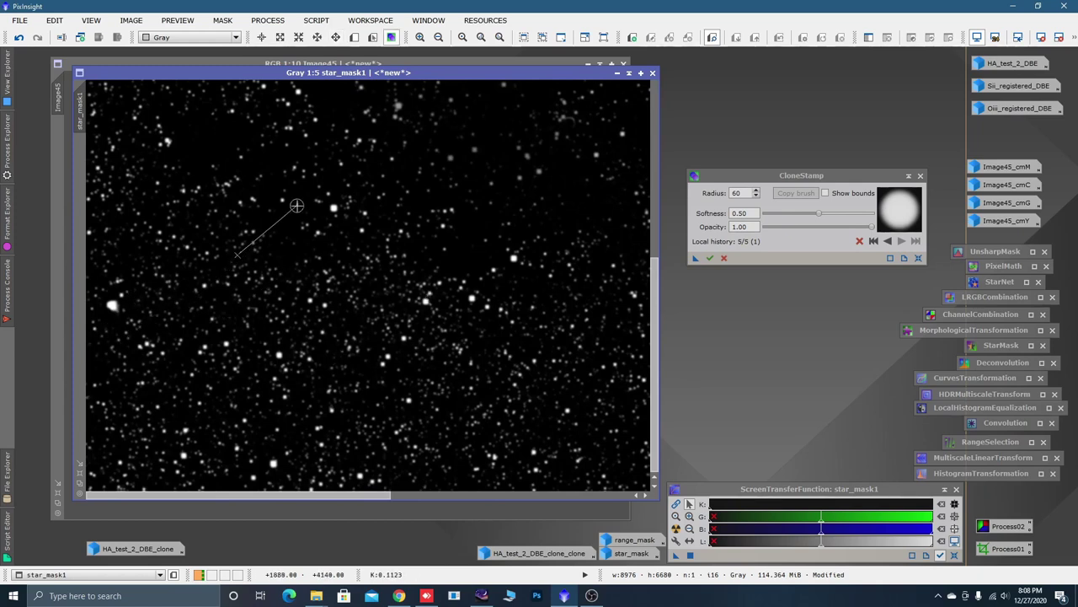
{"action": "left_click", "coordinate": [306, 194], "text": "ctrl"}
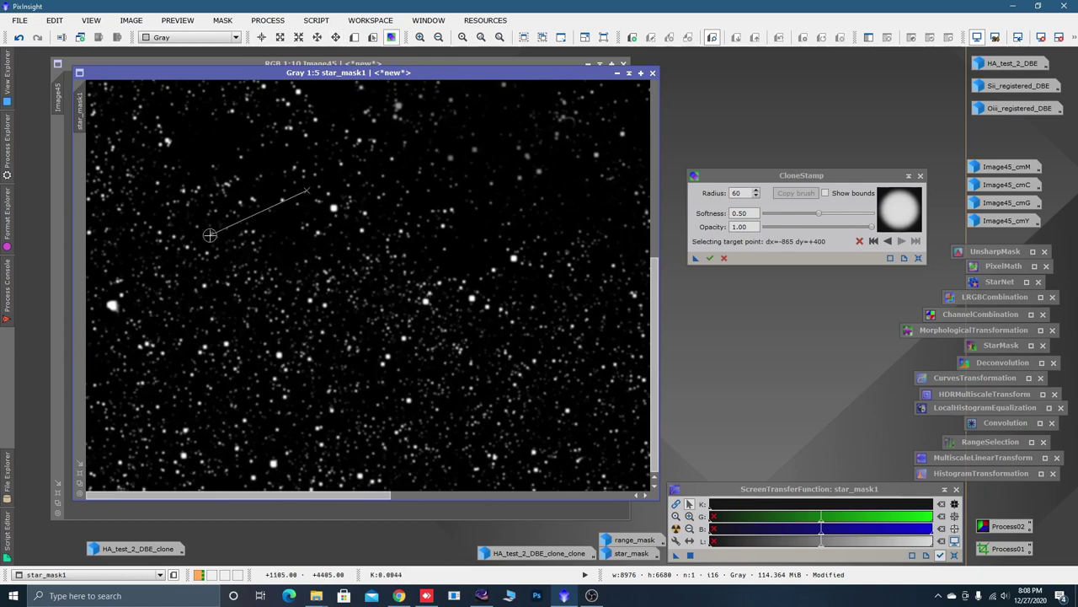
{"action": "left_click", "coordinate": [112, 304]}
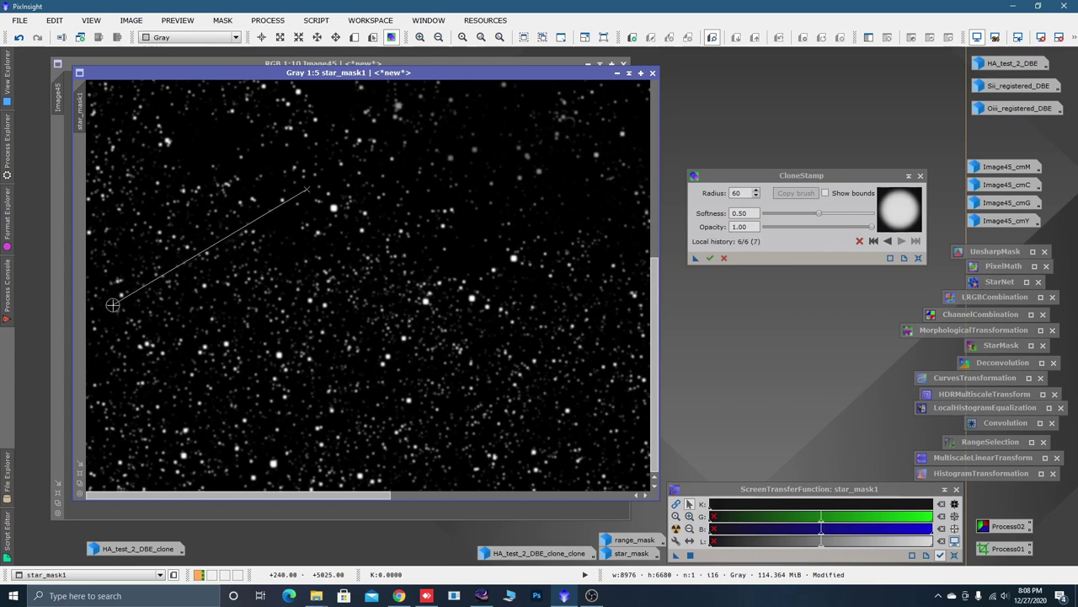
Clone out the two isolated bright stars in the mask's lower-left quarter, resampling dark background for each one
{"action": "key", "text": "ctrl"}
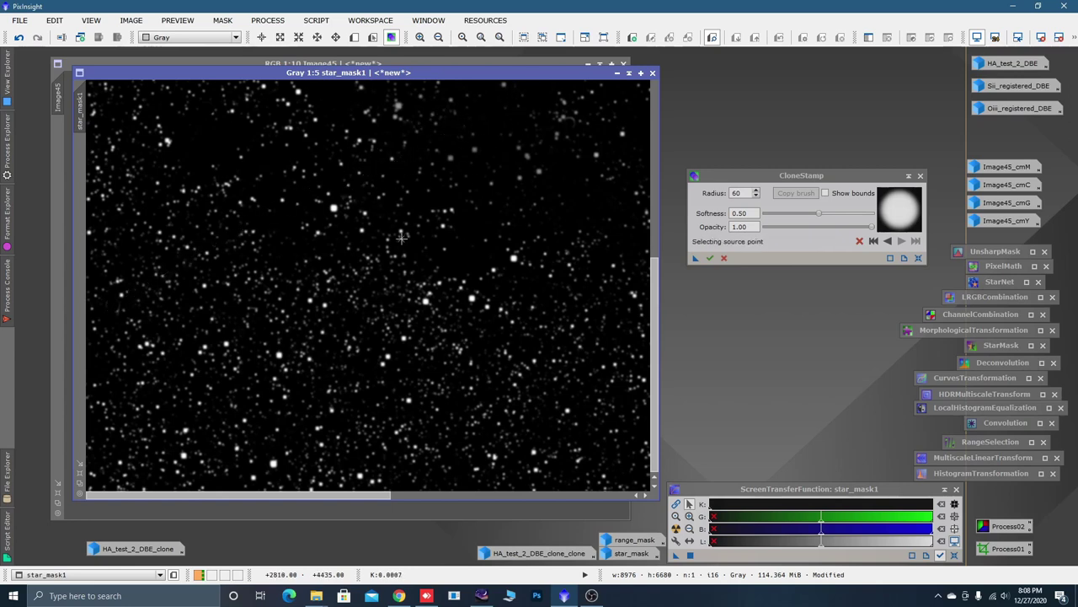
{"action": "left_click", "coordinate": [461, 258], "text": "ctrl"}
{"action": "left_click", "coordinate": [332, 205]}
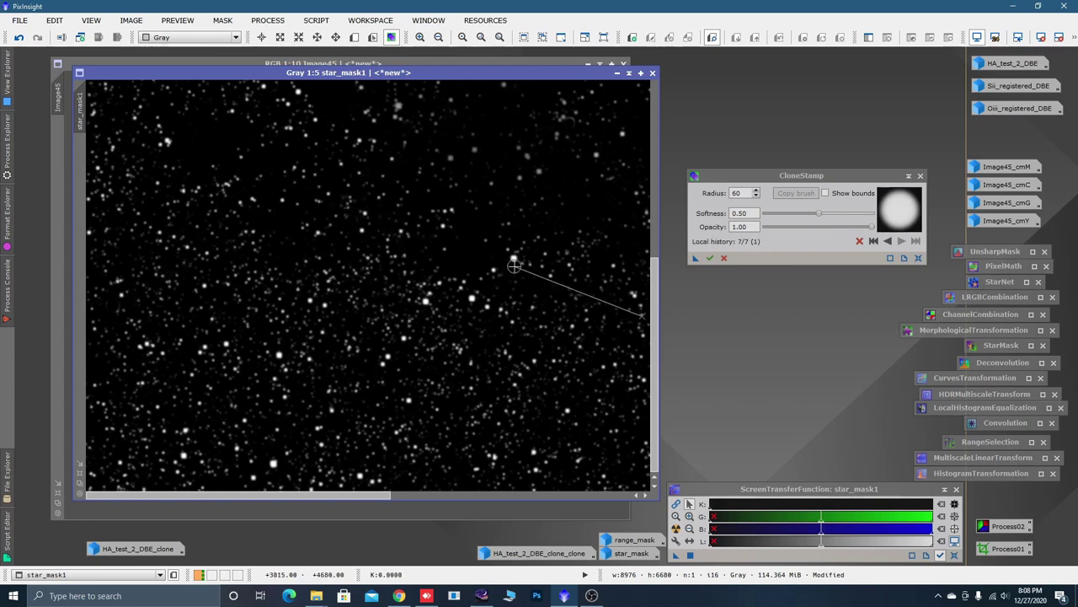
{"action": "left_click", "coordinate": [453, 261], "text": "ctrl"}
{"action": "left_click", "coordinate": [514, 259]}
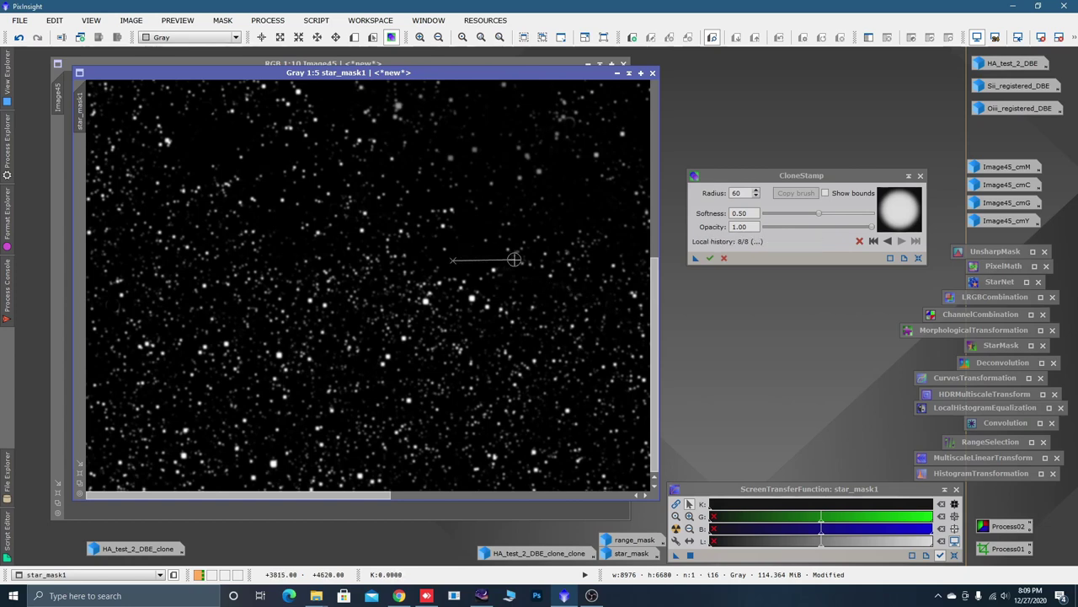
Clone dark background over three more bright stars: two along the mask's bottom edge and one in the dense lower-middle star field
{"action": "key", "text": "ctrl"}
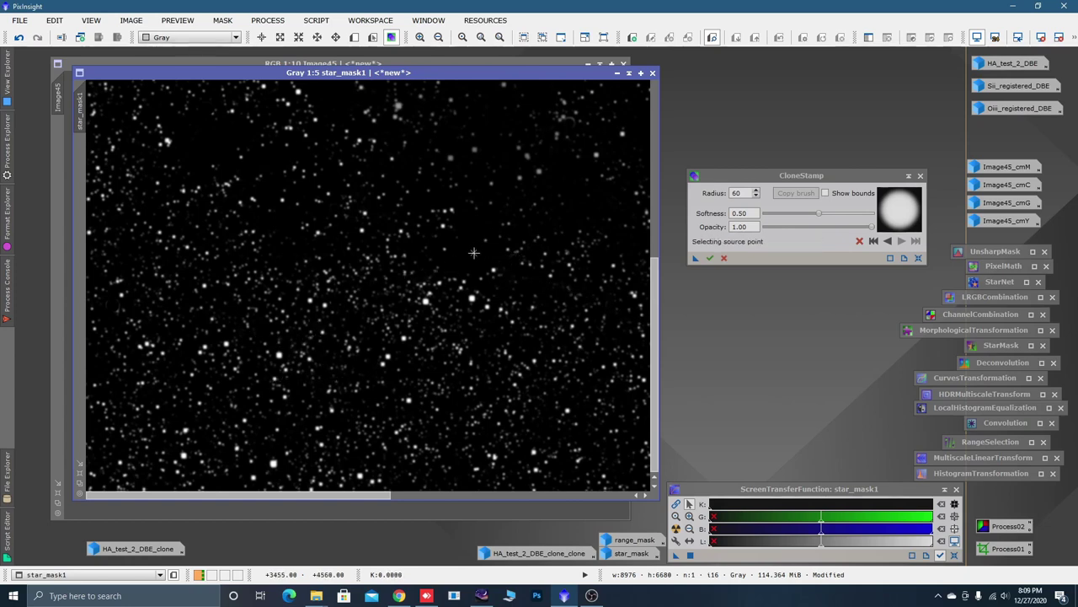
{"action": "left_click", "coordinate": [473, 253], "text": "ctrl"}
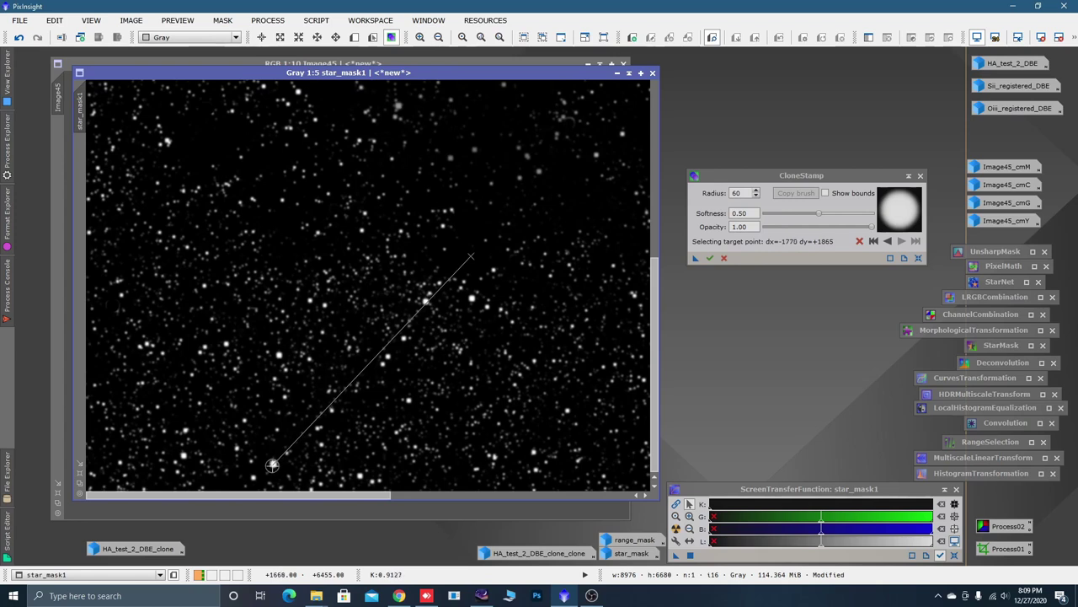
{"action": "key", "text": "ctrl"}
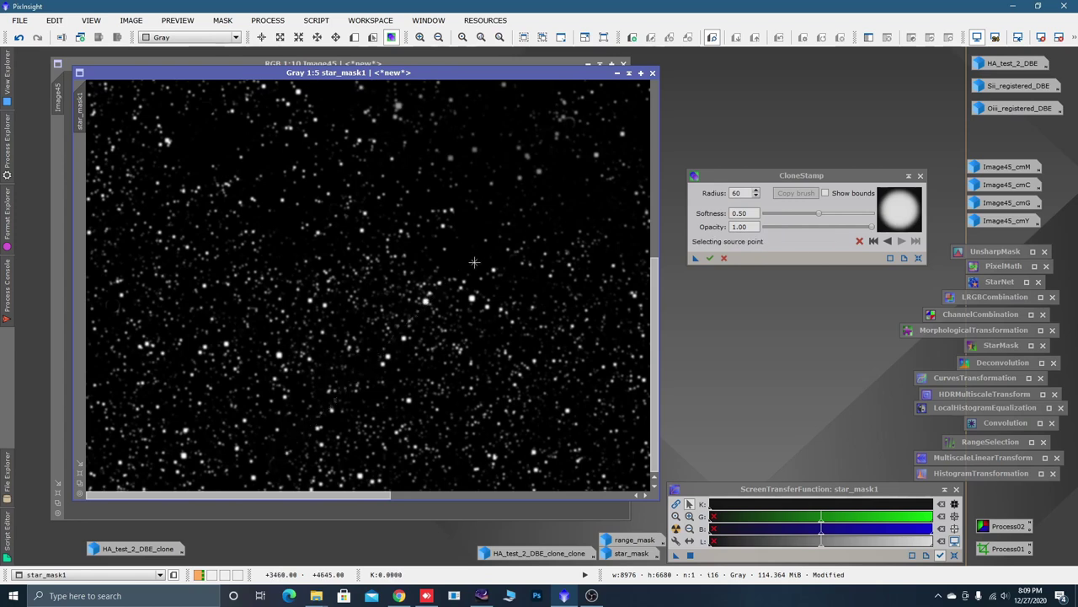
{"action": "scroll", "coordinate": [289, 256], "scroll_direction": "down", "scroll_amount": 1}
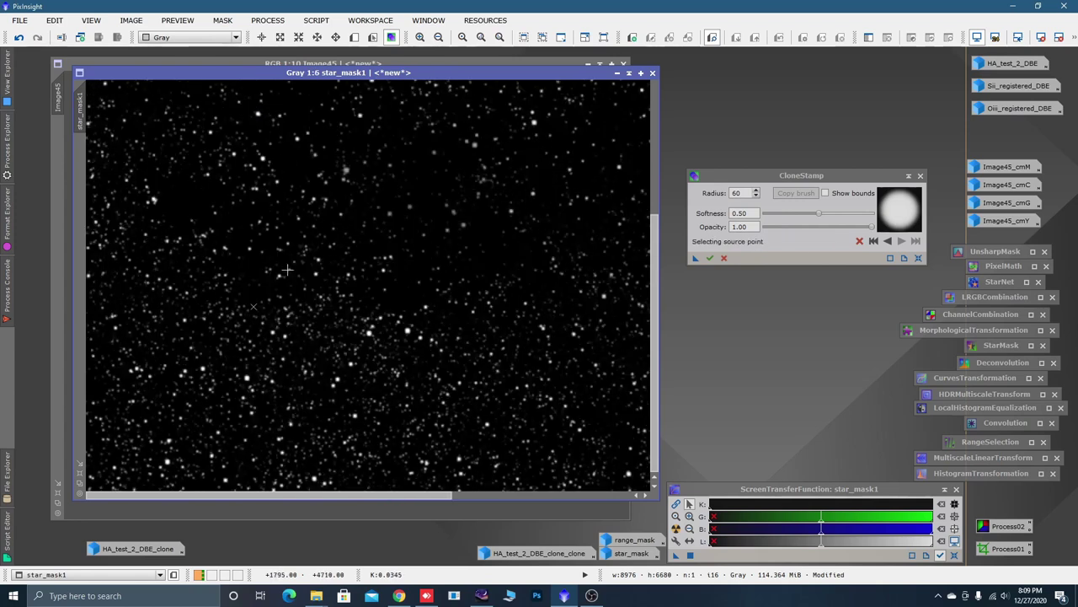
{"action": "left_click", "coordinate": [489, 227], "text": "ctrl"}
{"action": "left_click", "coordinate": [413, 330]}
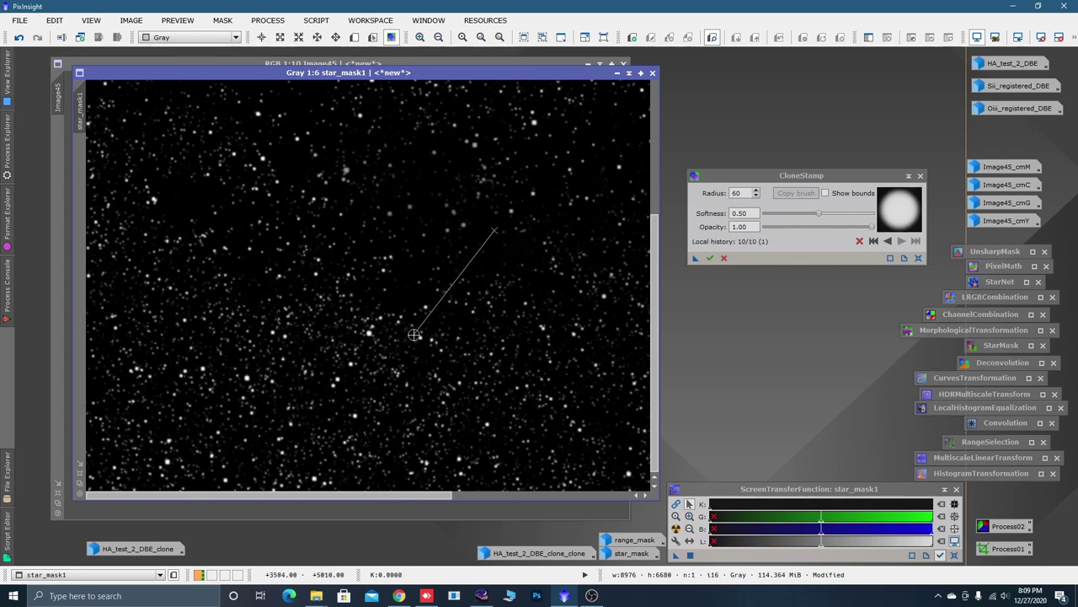
{"action": "left_click", "coordinate": [492, 231], "text": "ctrl"}
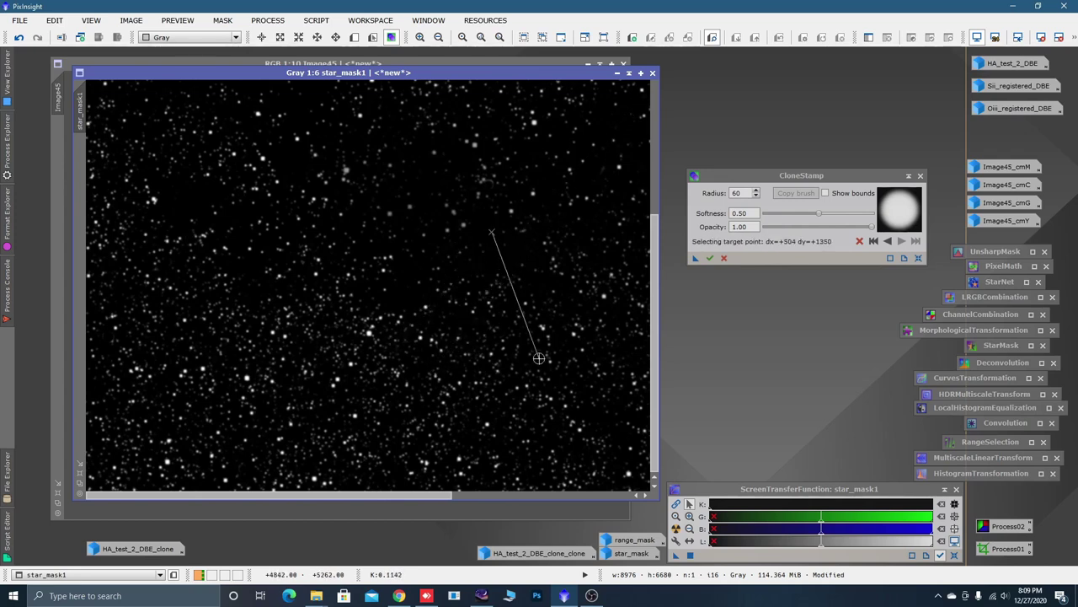
{"action": "left_click", "coordinate": [628, 473]}
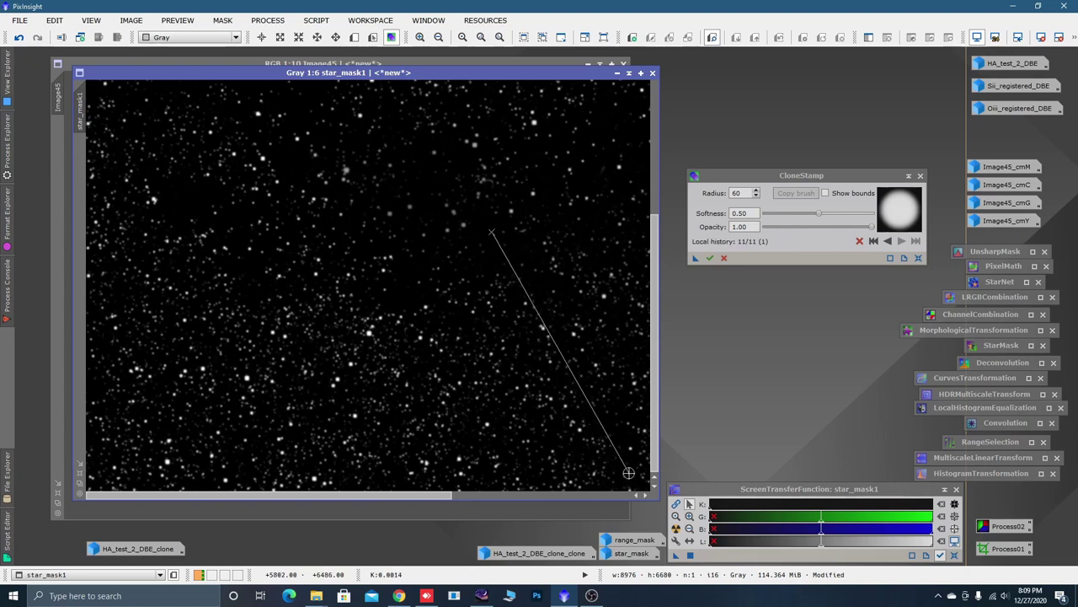
Sample dark background in the mask's right part and clone out the large bright star near the image's lower-right corner
{"action": "key", "text": "ctrl"}
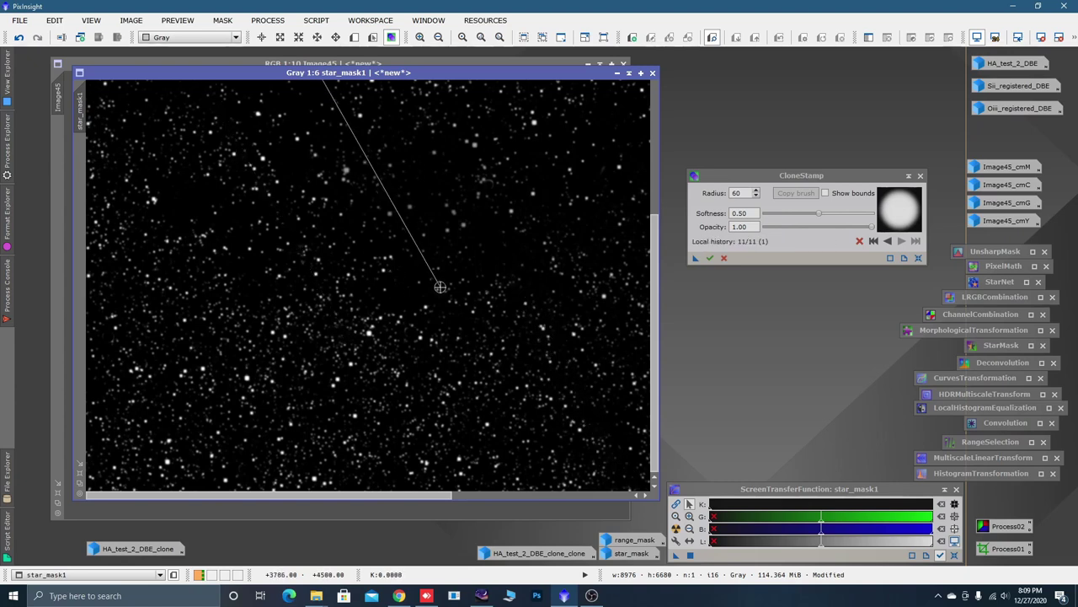
{"action": "mouse_move", "coordinate": [523, 250]}
{"action": "left_mouse_down"}
{"action": "mouse_move", "coordinate": [334, 239]}
{"action": "mouse_move", "coordinate": [255, 219]}
{"action": "mouse_move", "coordinate": [261, 234]}
{"action": "left_mouse_up"}
{"action": "key", "text": "space"}
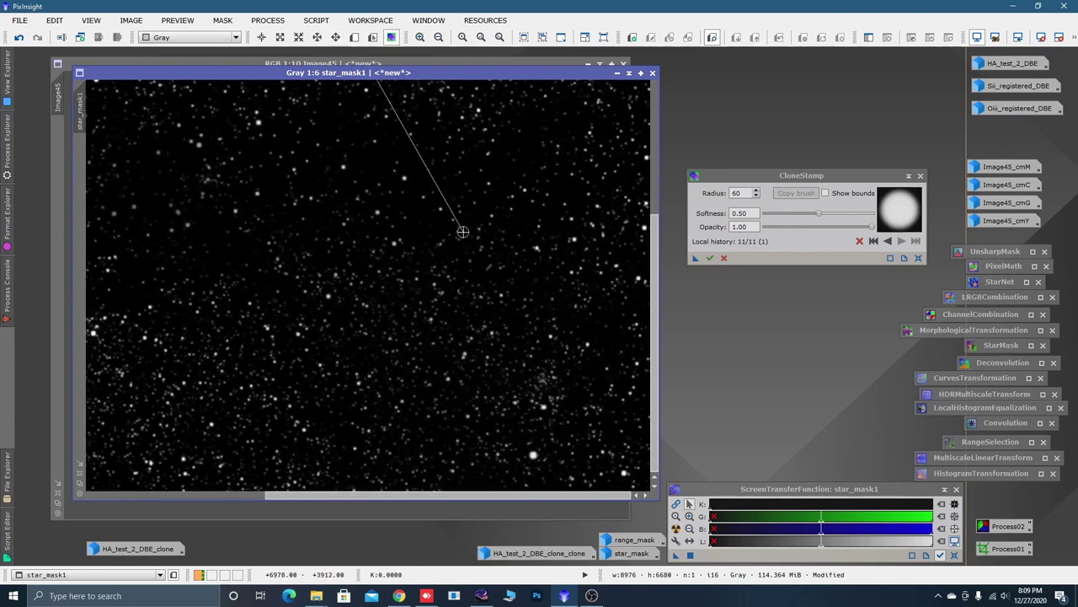
{"action": "key", "text": "ctrl"}
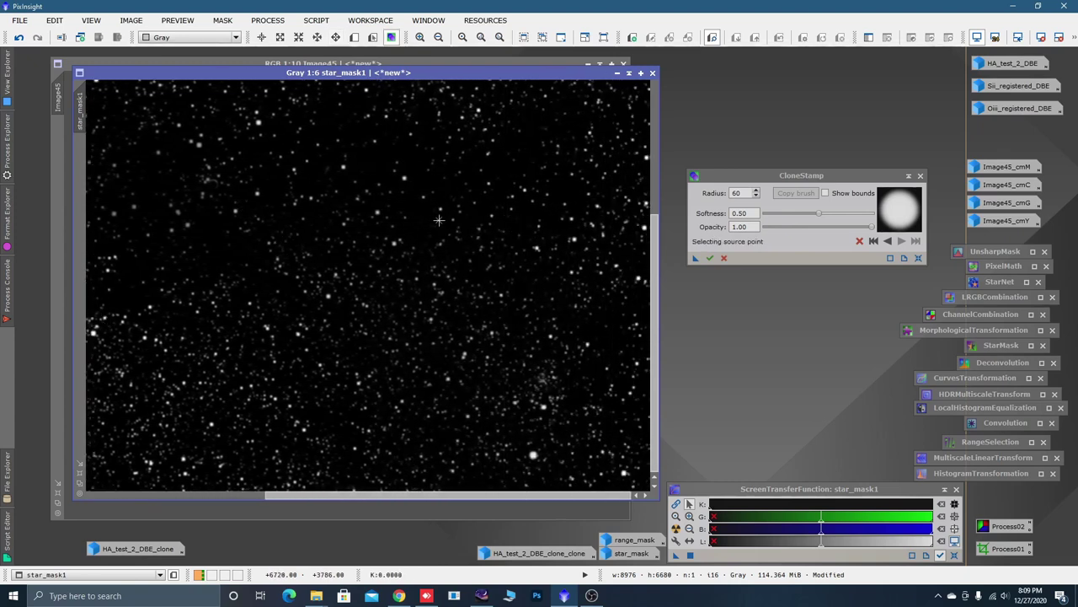
{"action": "left_click", "coordinate": [439, 220], "text": "ctrl"}
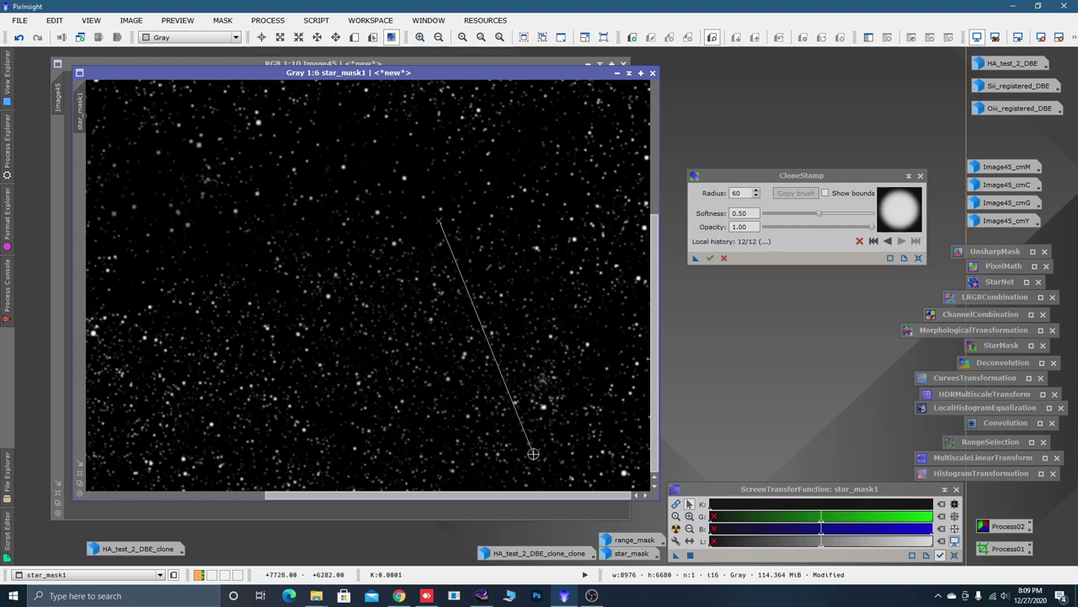
Sample dark background and clone out more bright stars near the mask's lower-right corner and in its upper-left part
{"action": "key", "text": "ctrl"}
{"action": "left_click", "coordinate": [441, 226], "text": "ctrl"}
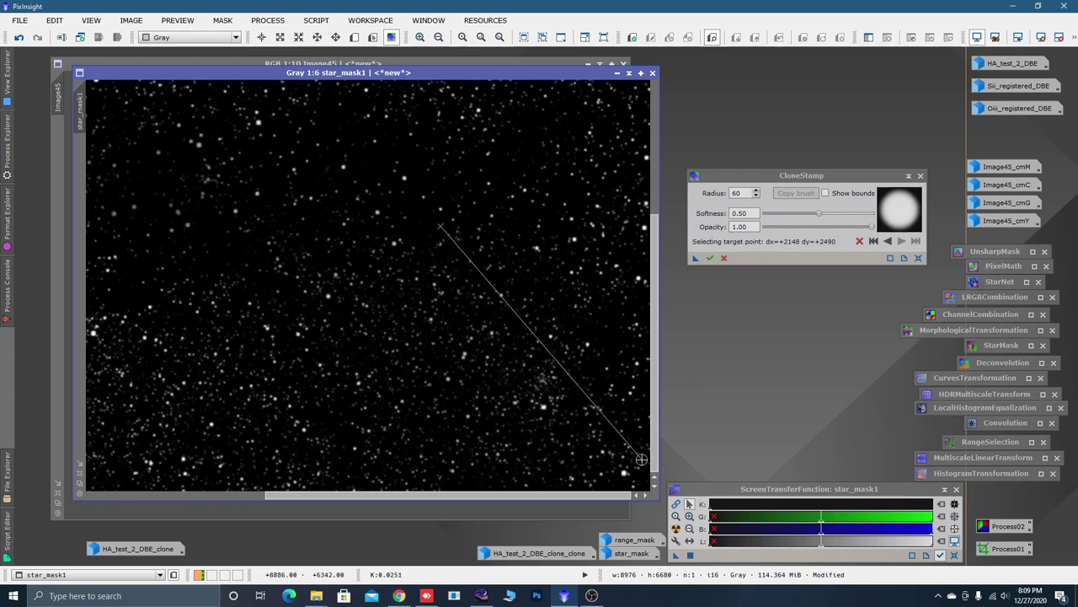
{"action": "left_click", "coordinate": [426, 381], "text": "ctrl"}
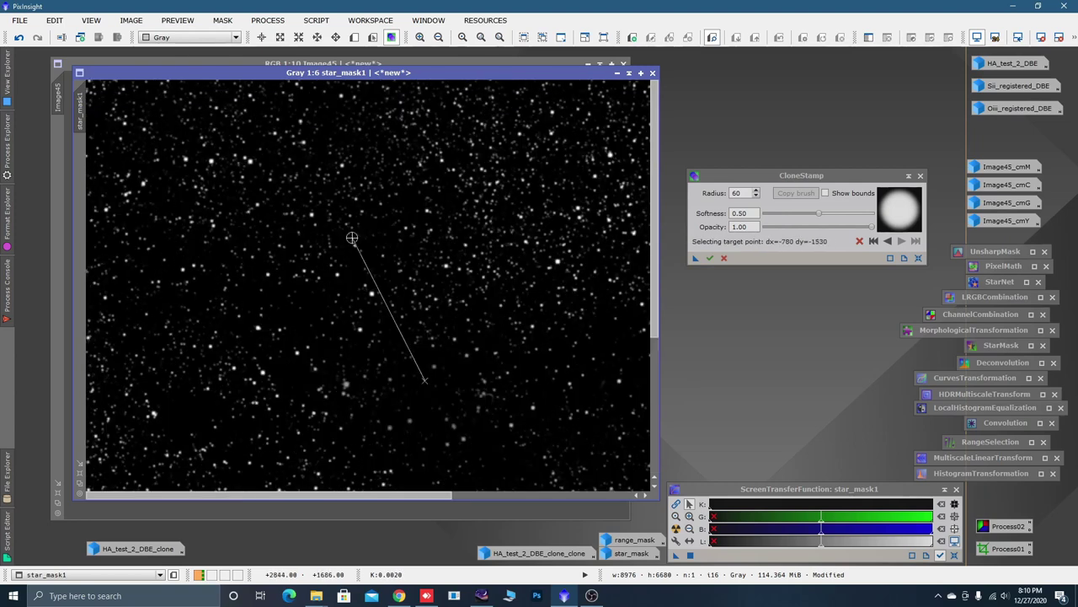
{"action": "left_click", "coordinate": [250, 163]}
Sample dark background near the mask's right edge and clone it over the bright star in the upper-right star field
{"action": "key", "text": "space"}
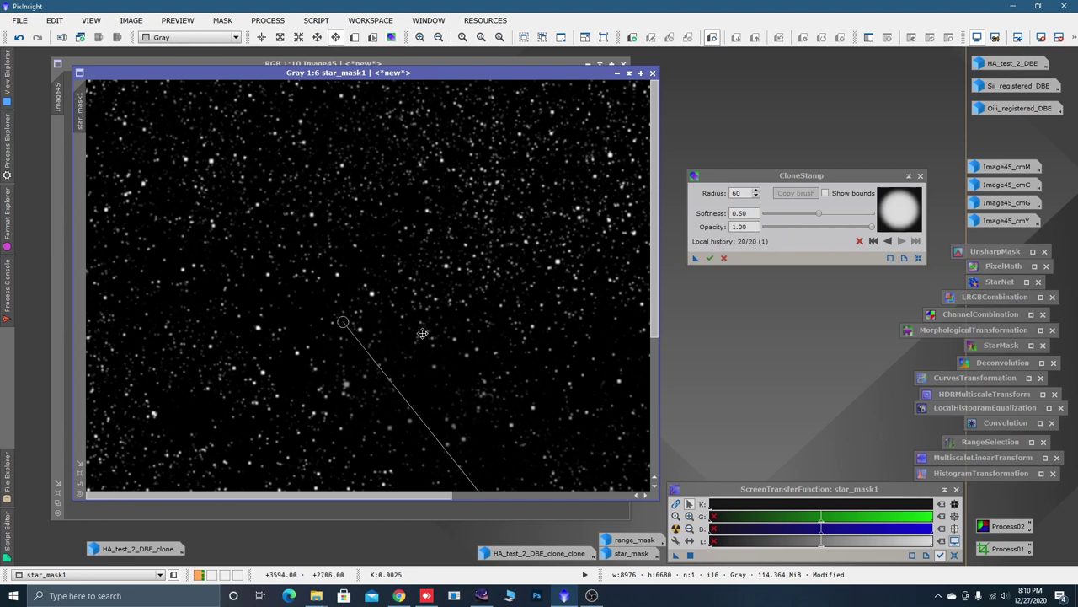
{"action": "left_click_drag", "start_coordinate": [421, 325], "coordinate": [167, 315]}
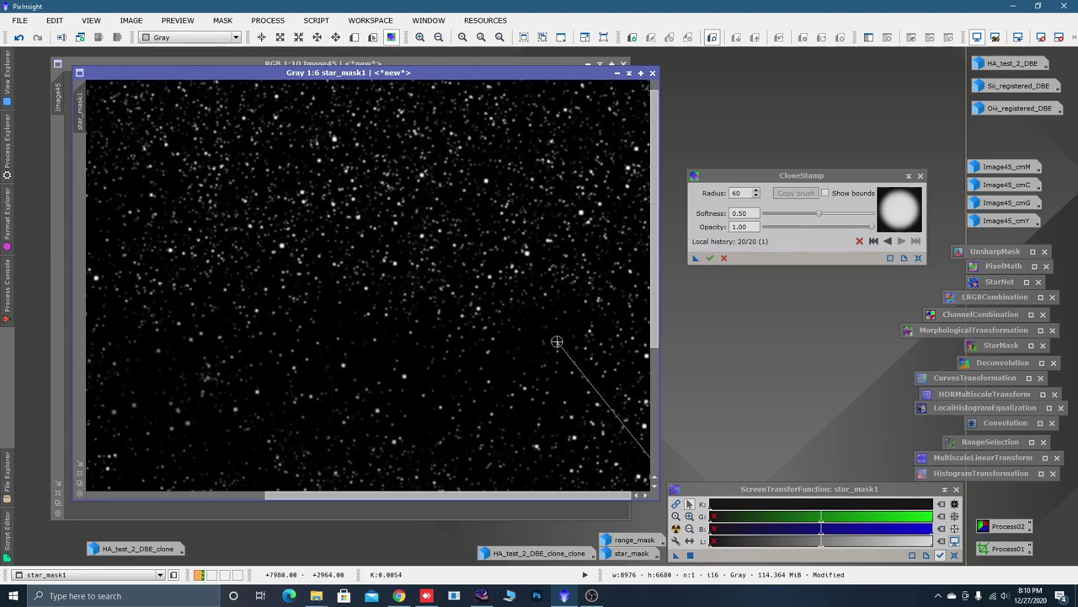
{"action": "left_click", "coordinate": [527, 335], "text": "ctrl"}
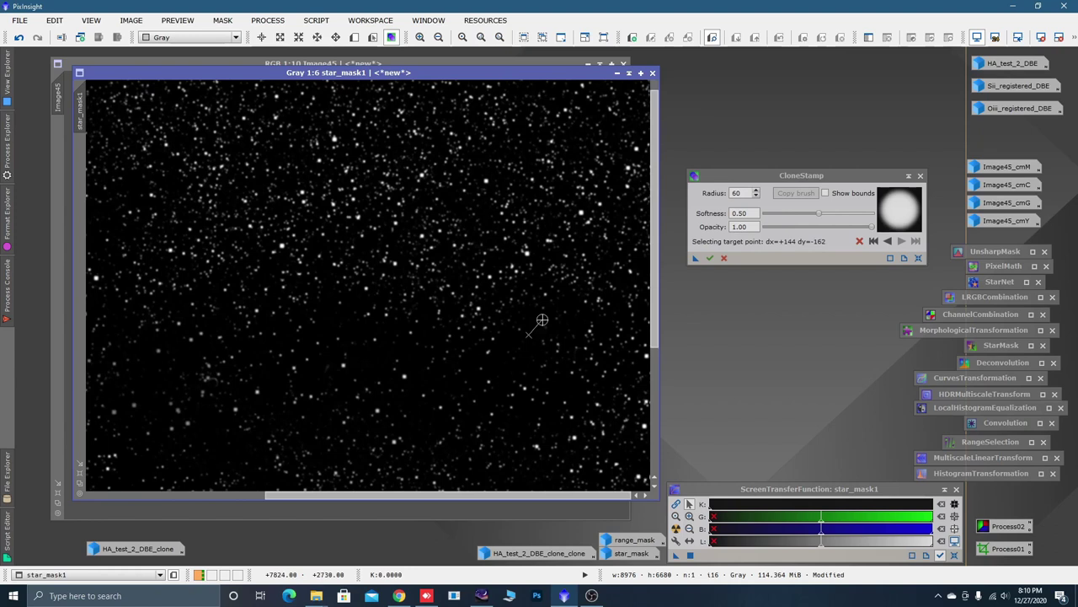
{"action": "left_click", "coordinate": [582, 212]}
Apply the pending clone strokes to star_mask1 and close the CloneStamp tool
{"action": "scroll", "coordinate": [519, 332], "scroll_direction": "down", "scroll_amount": 1}
{"action": "scroll", "coordinate": [412, 229], "scroll_direction": "down", "scroll_amount": 3}
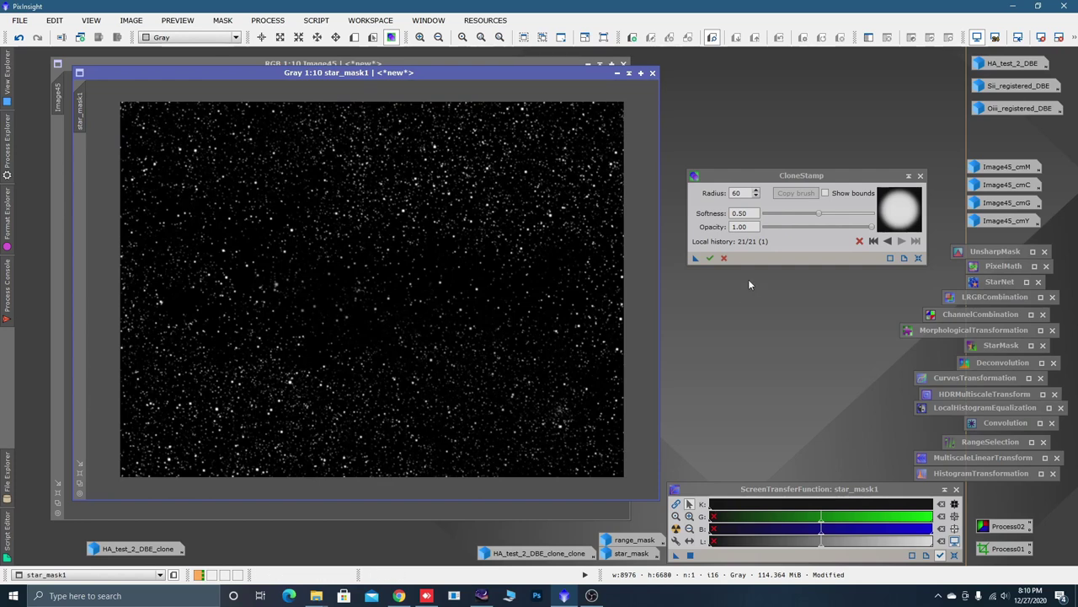
{"action": "left_click", "coordinate": [711, 261]}
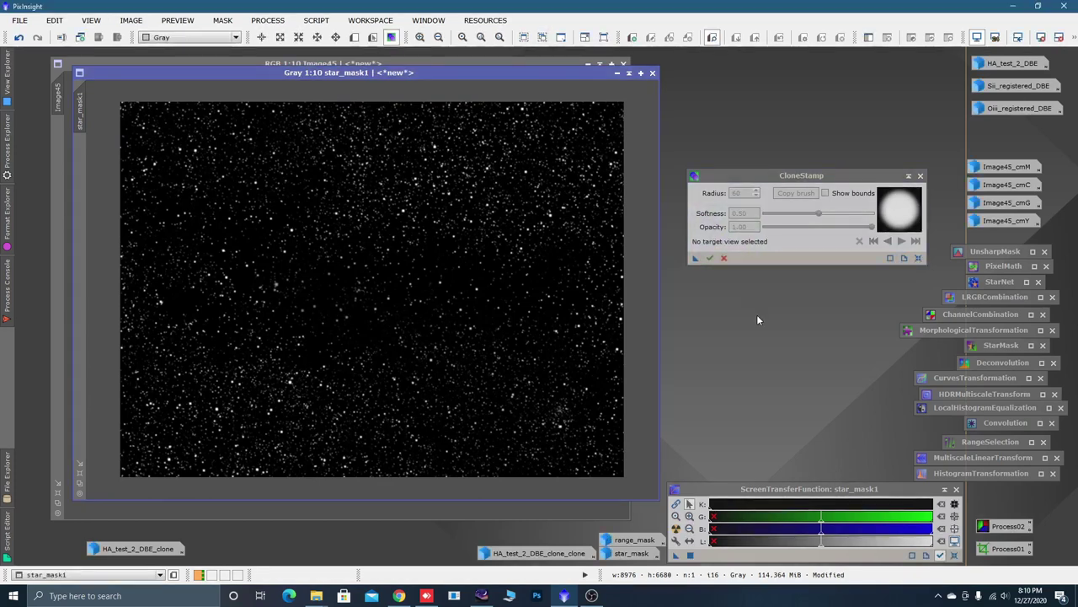
{"action": "left_click", "coordinate": [920, 176]}
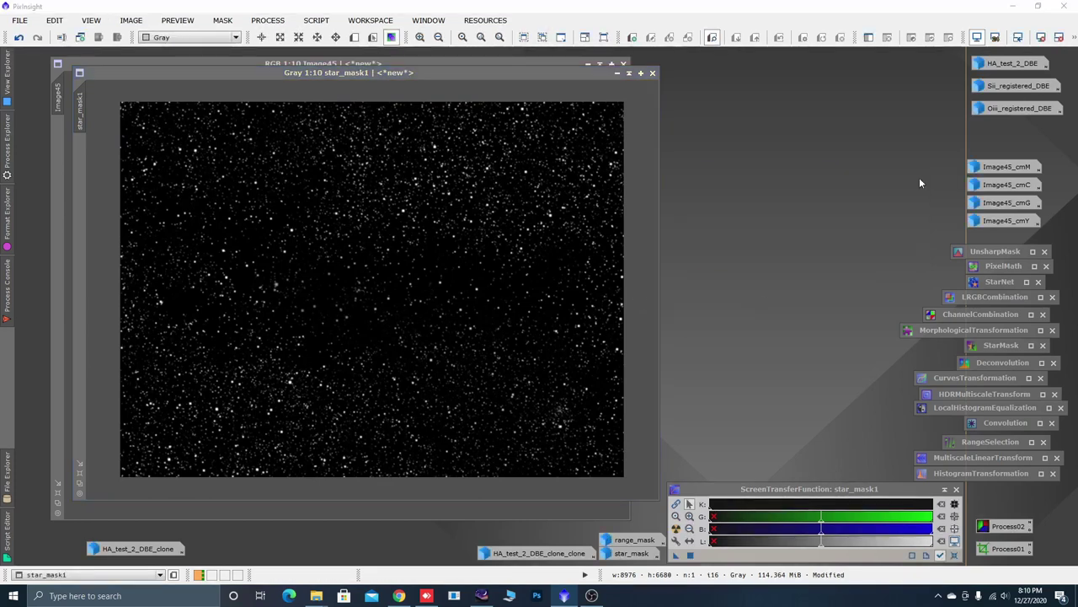
Apply star_mask1 as the mask of Image45, and minimize the mask window beside the other mask icons
{"action": "left_click_drag", "start_coordinate": [438, 72], "coordinate": [650, 69]}
{"action": "left_click_drag", "start_coordinate": [296, 105], "coordinate": [59, 141]}
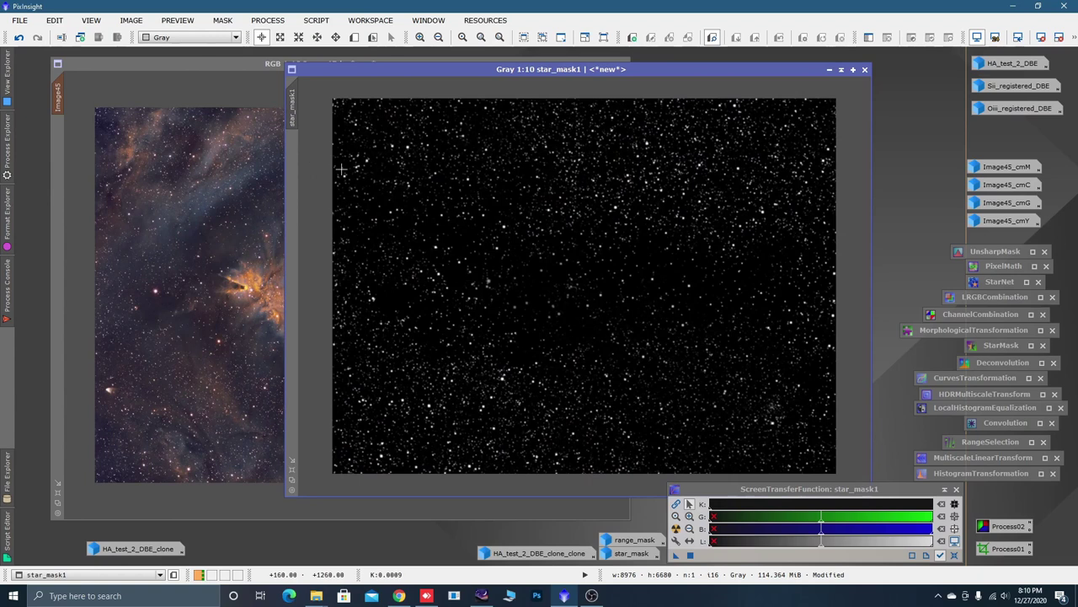
{"action": "left_click", "coordinate": [829, 69]}
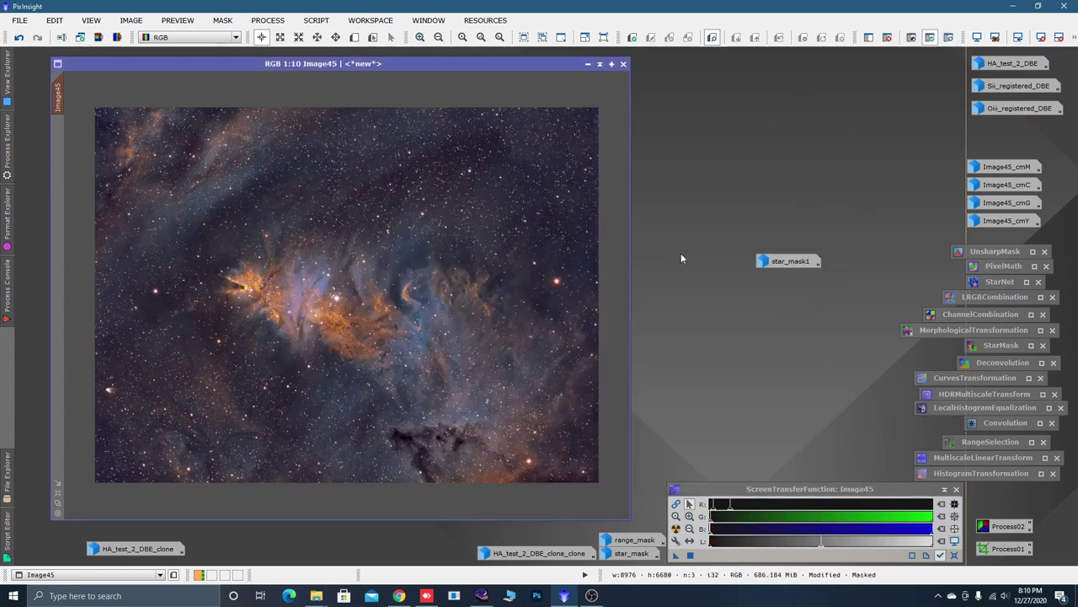
{"action": "left_click_drag", "start_coordinate": [786, 262], "coordinate": [557, 539]}
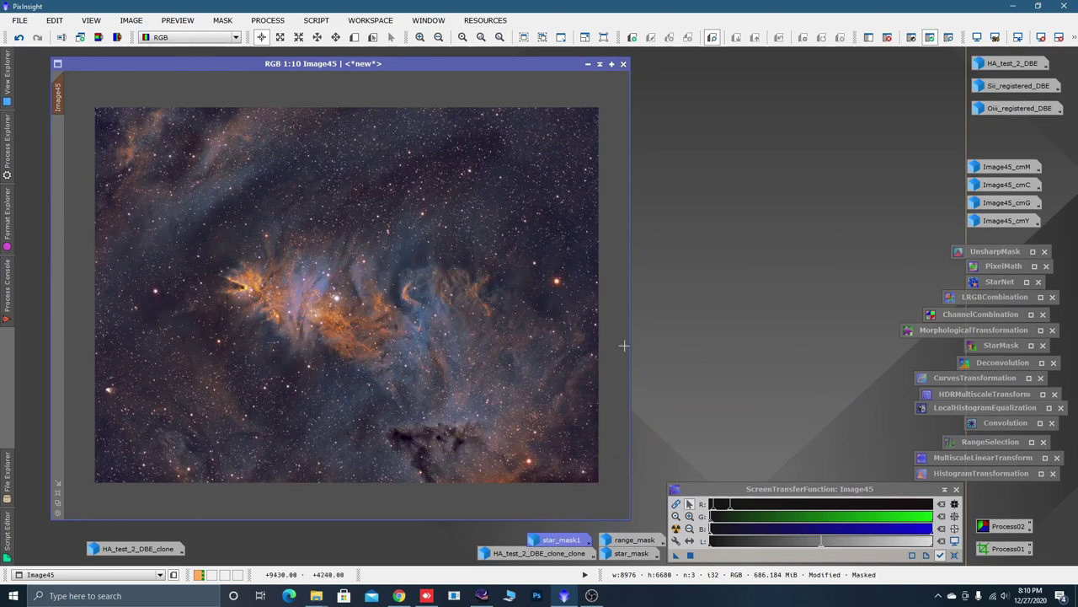
Create a preview of about 1880 × 920 pixels over the star field above the nebula in Image45 and open it
{"action": "left_click", "coordinate": [354, 37]}
{"action": "left_click_drag", "start_coordinate": [363, 183], "coordinate": [411, 234]}
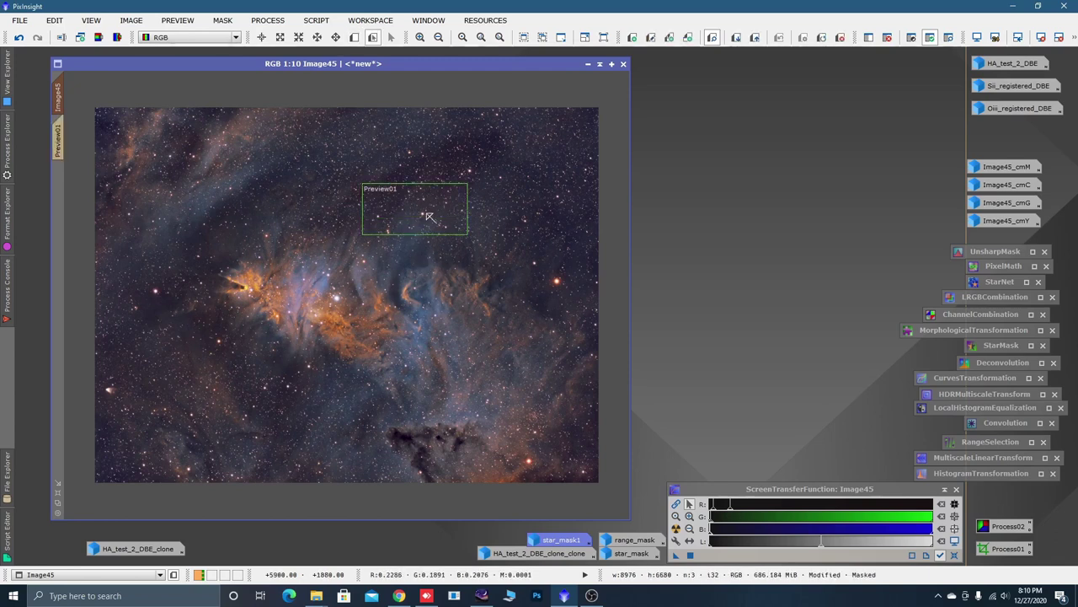
{"action": "left_click", "coordinate": [58, 142]}
{"action": "scroll", "coordinate": [423, 265], "scroll_direction": "down", "scroll_amount": 2}
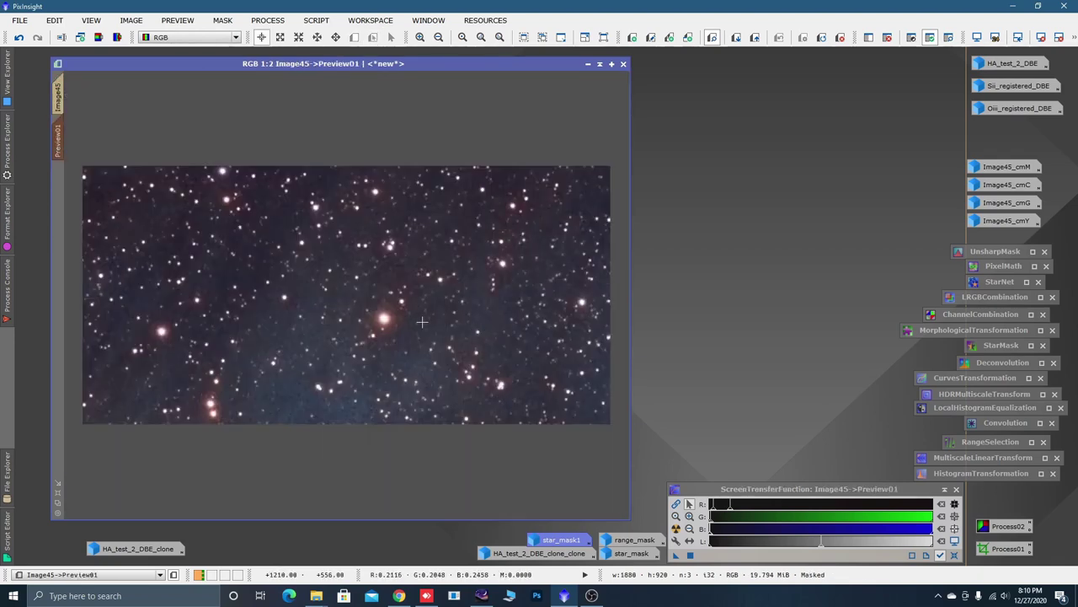
{"action": "scroll", "coordinate": [421, 321], "scroll_direction": "up", "scroll_amount": 2}
{"action": "scroll", "coordinate": [421, 321], "scroll_direction": "down", "scroll_amount": 1}
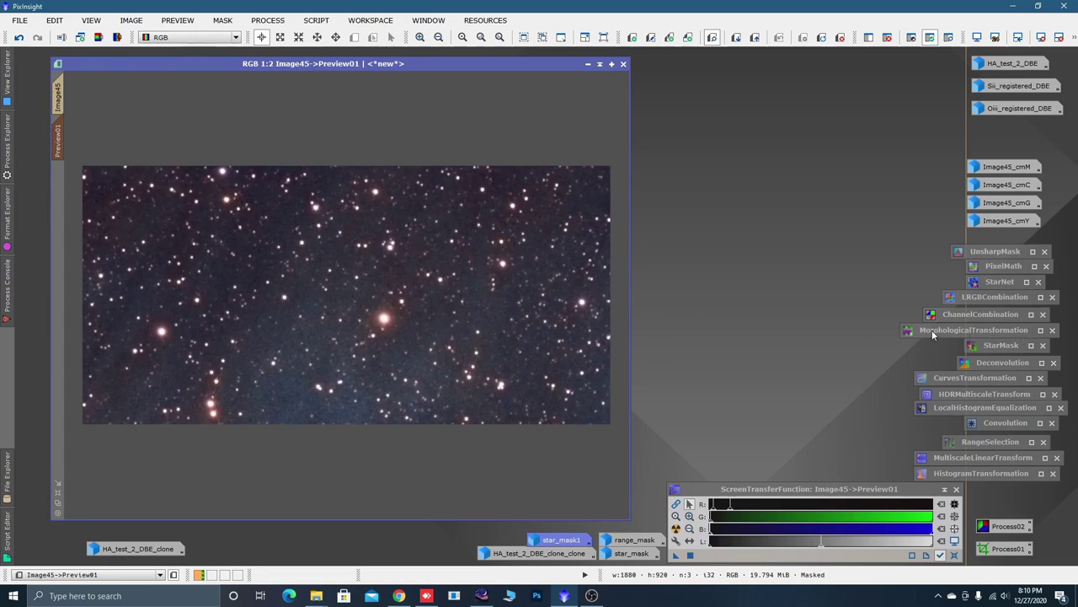
Apply MorphologicalTransformation to the preview, using Erosion (Minimum) with a size 5 (25 elements) structuring element
{"action": "double_click", "coordinate": [994, 335]}
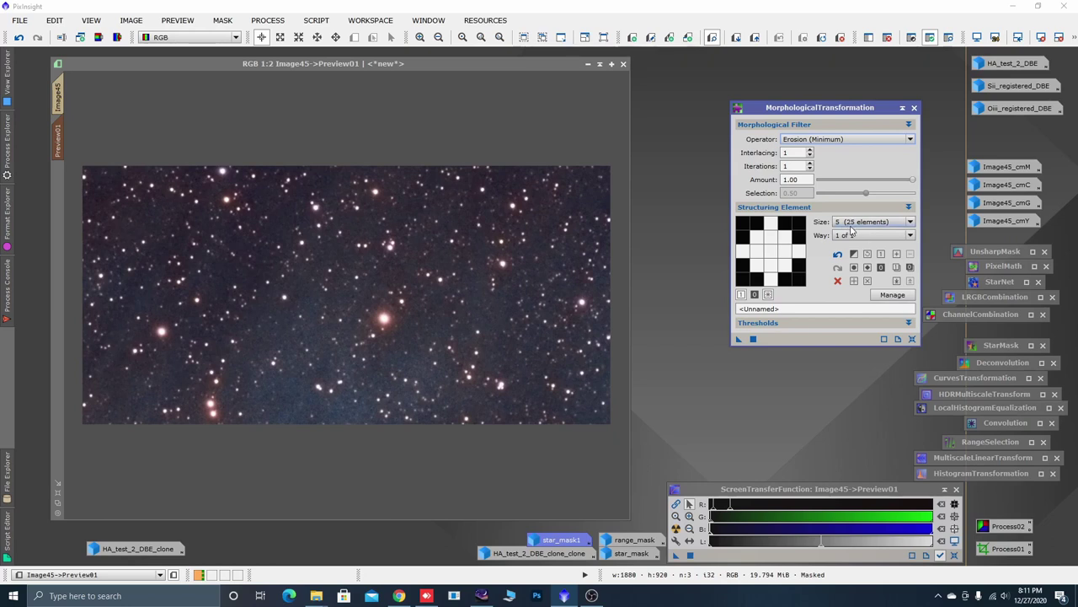
{"action": "left_click", "coordinate": [911, 225]}
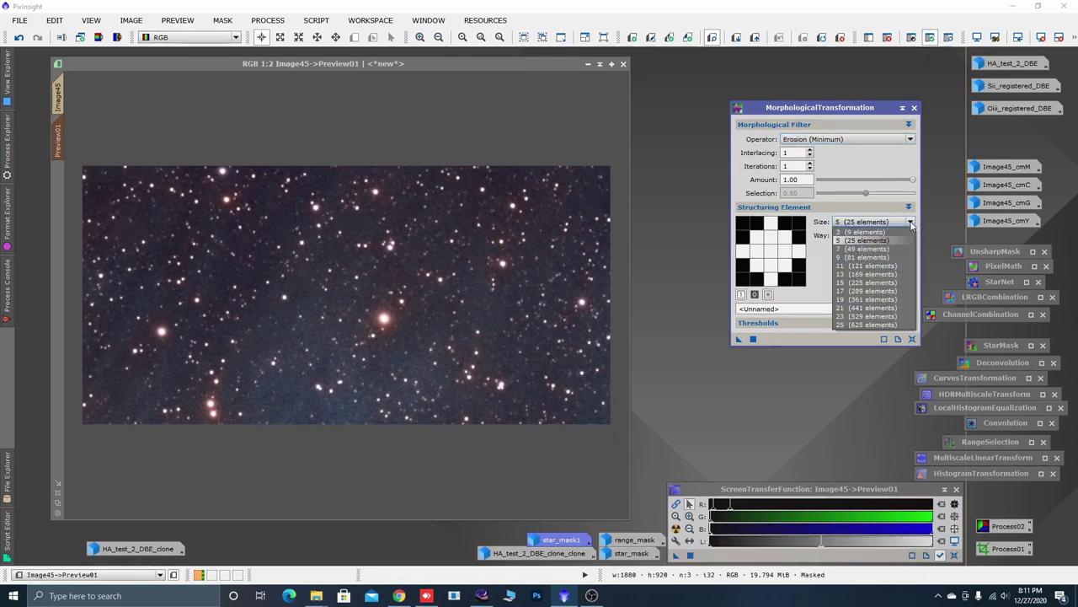
{"action": "left_click", "coordinate": [910, 223]}
{"action": "left_click", "coordinate": [910, 223]}
{"action": "left_click", "coordinate": [911, 222]}
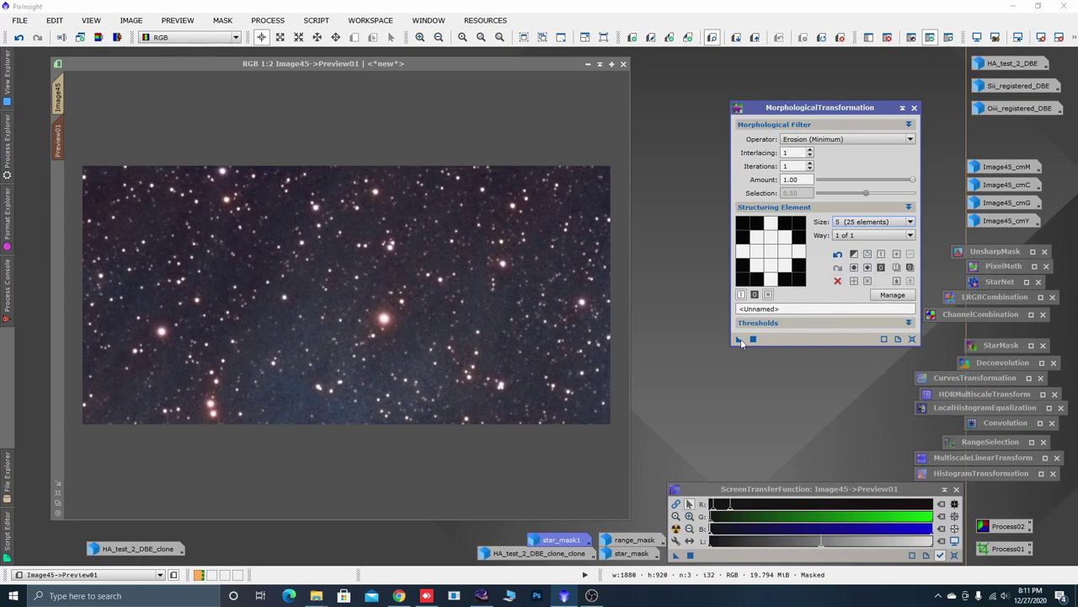
{"action": "left_click", "coordinate": [539, 332]}
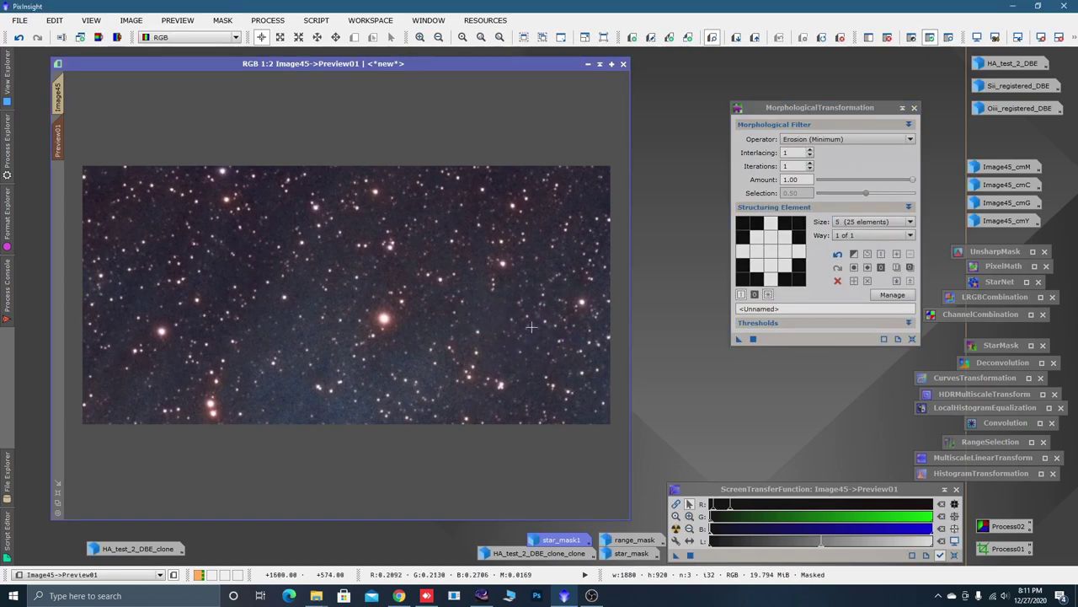
Examine the preview's star sizes at 1:1, comparing them repeatedly before and after the size 5 erosion
{"action": "scroll", "coordinate": [506, 301], "scroll_direction": "up", "scroll_amount": 2}
{"action": "scroll", "coordinate": [505, 300], "scroll_direction": "down", "scroll_amount": 1}
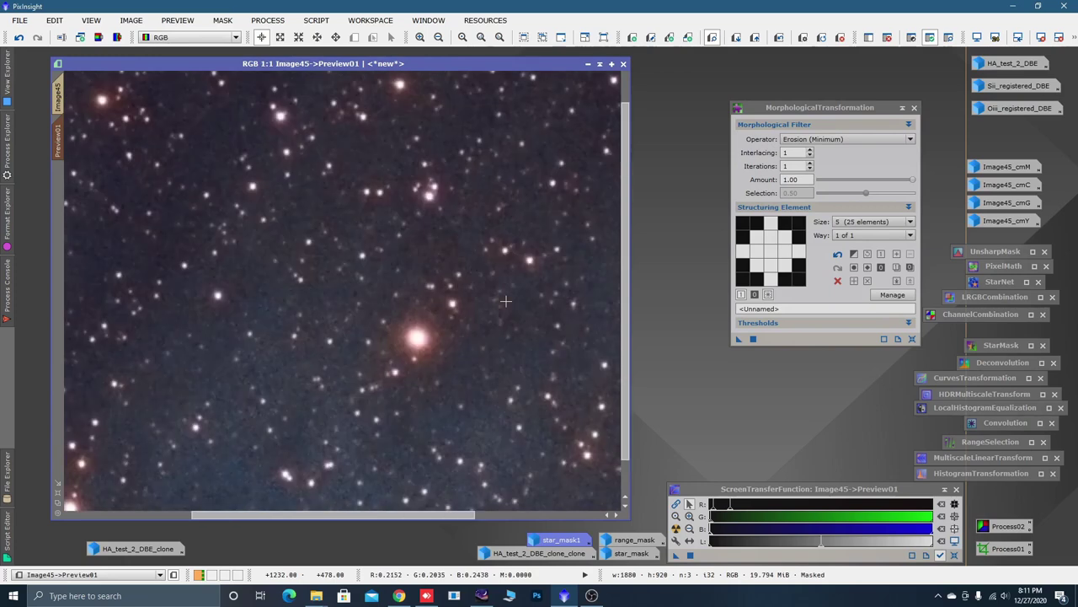
{"action": "left_click_drag", "start_coordinate": [543, 330], "coordinate": [278, 333]}
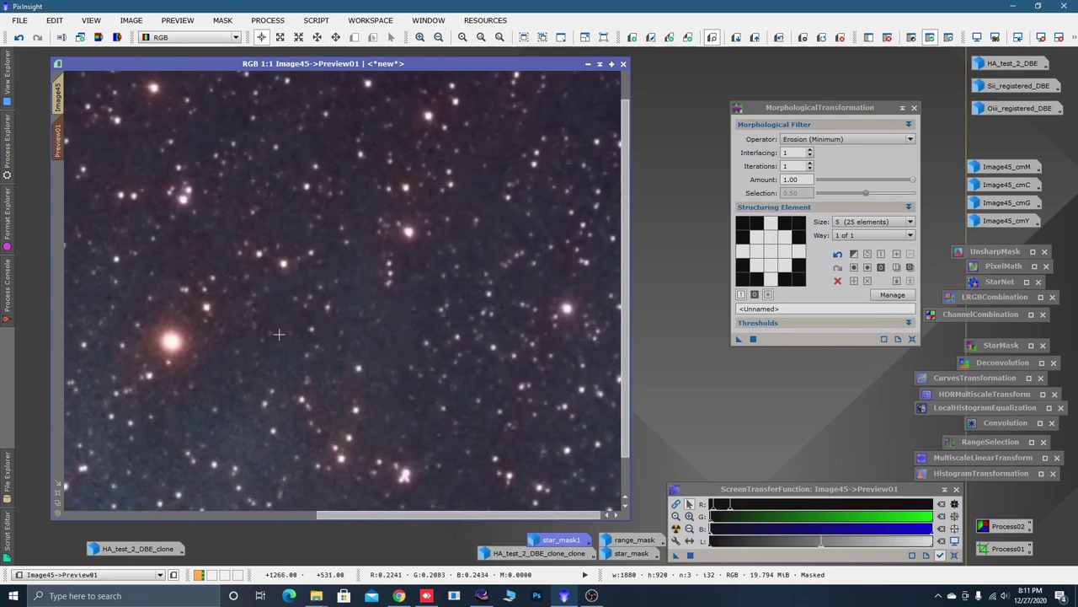
{"action": "key", "text": "ctrl+shift+z"}
{"action": "key", "text": "ctrl+shift+z"}
{"action": "key", "text": "ctrl+shift+z"}
{"action": "key", "text": "ctrl+shift+z"}
{"action": "key", "text": "ctrl+shift+z"}
{"action": "key", "text": "ctrl+shift+z"}
{"action": "key", "text": "ctrl+shift+z"}
{"action": "key", "text": "ctrl+shift+z"}
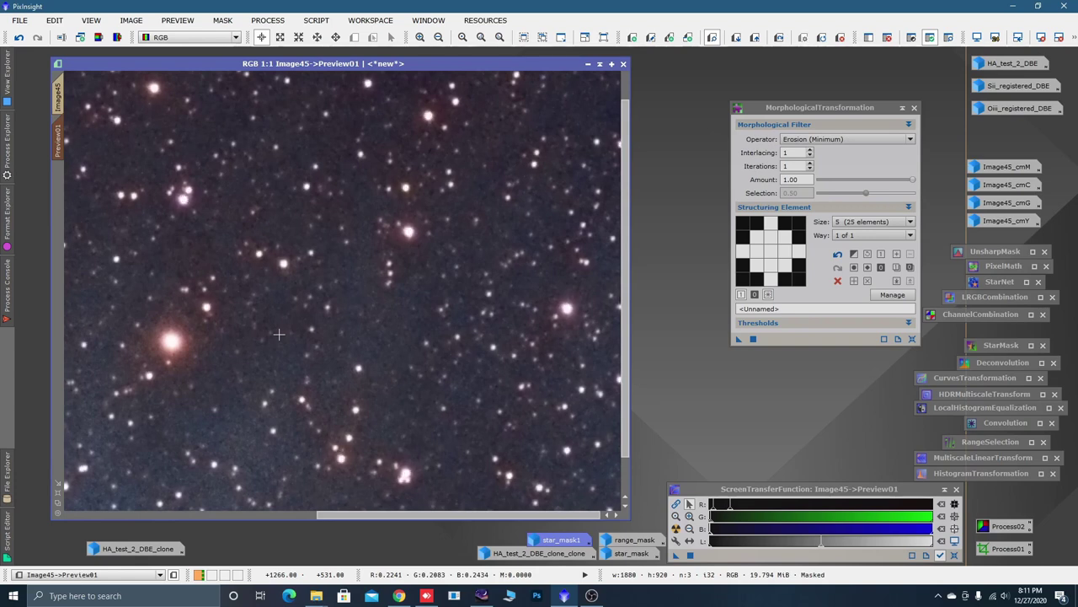
Set the structuring element size to 9 (81 elements) and apply the erosion to the preview
{"action": "left_click", "coordinate": [867, 268]}
{"action": "left_click", "coordinate": [906, 221]}
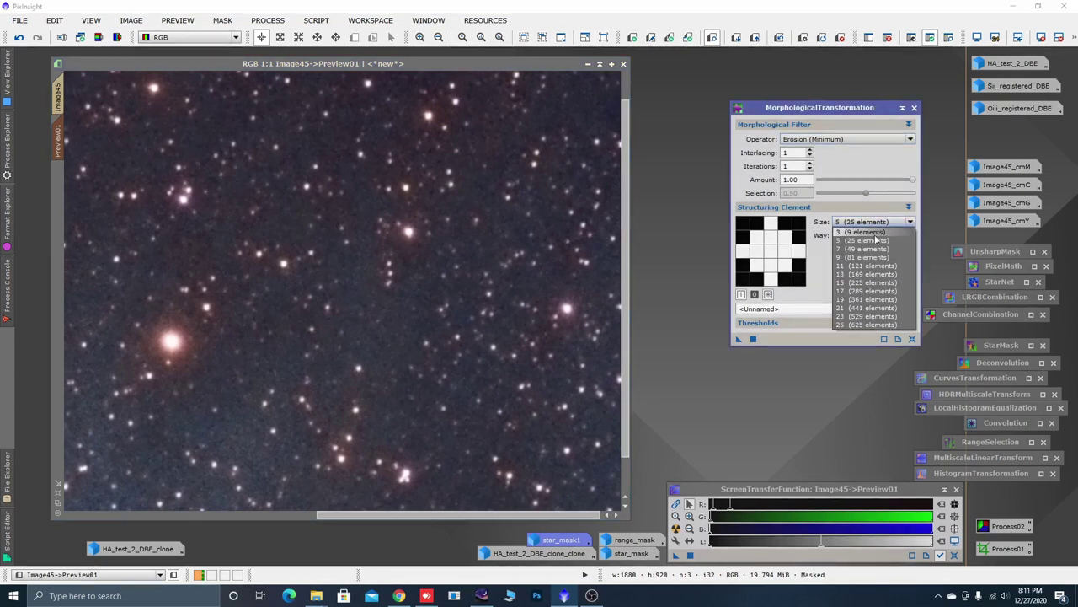
{"action": "left_click", "coordinate": [852, 266]}
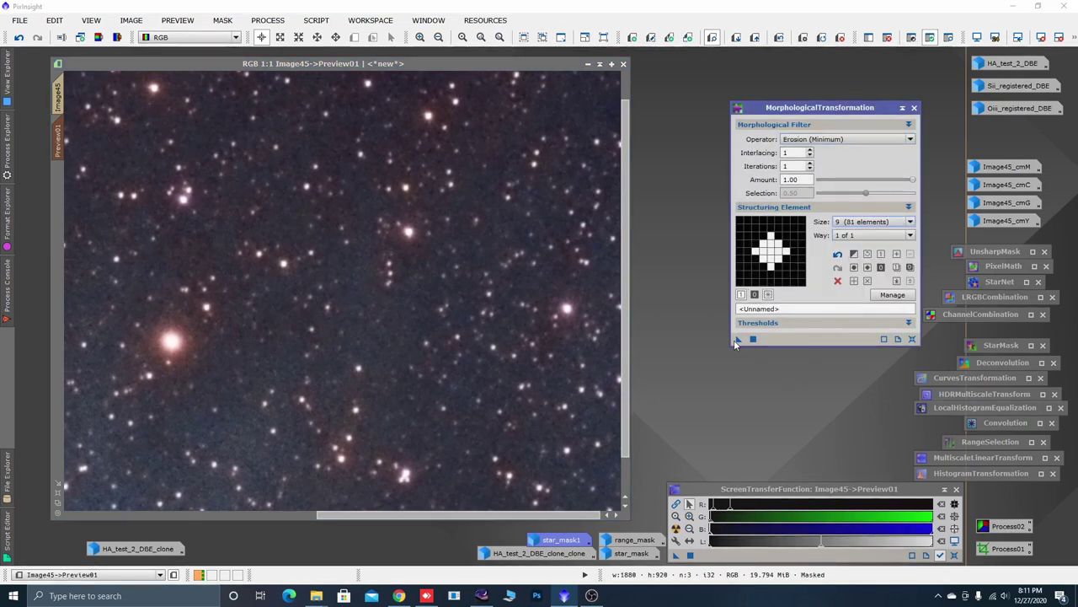
{"action": "left_click_drag", "start_coordinate": [736, 341], "coordinate": [530, 332]}
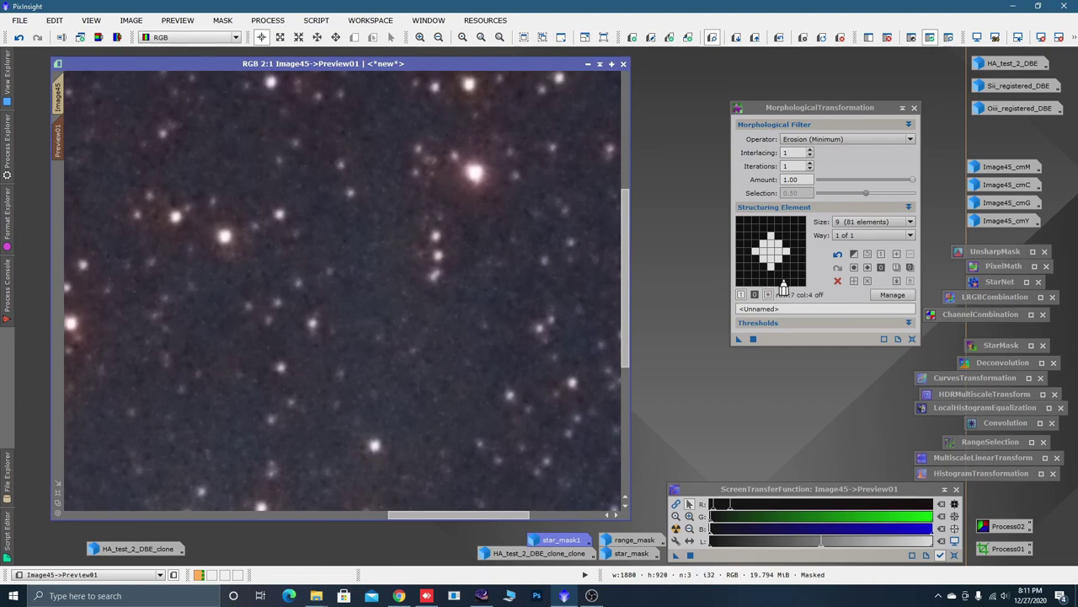
Make the size 9 structuring element circular, apply the erosion to the preview, and compare the stars before and after
{"action": "left_click", "coordinate": [854, 267]}
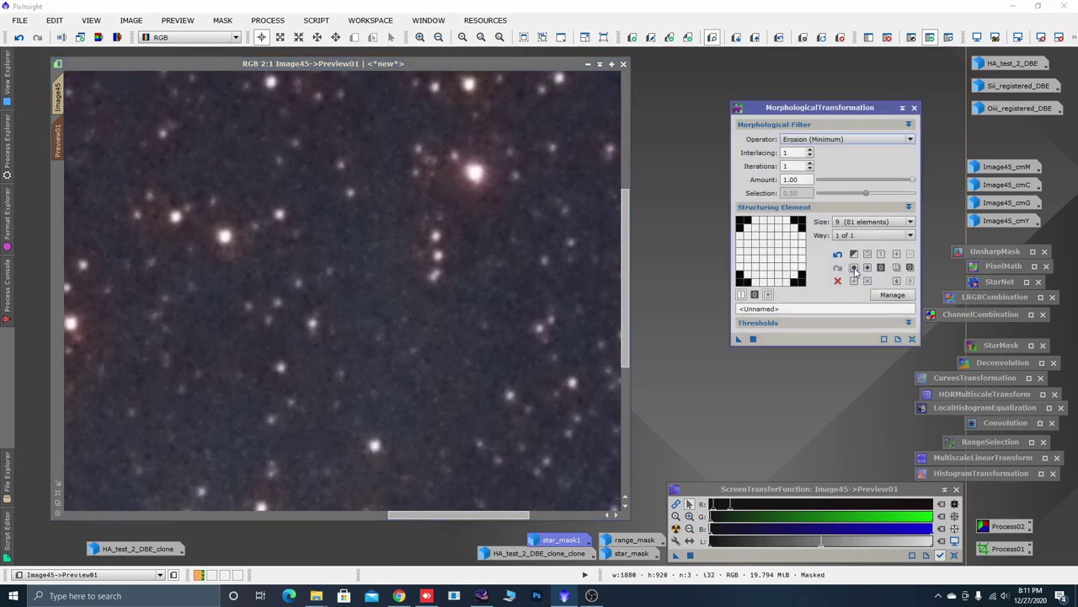
{"action": "left_click", "coordinate": [751, 339]}
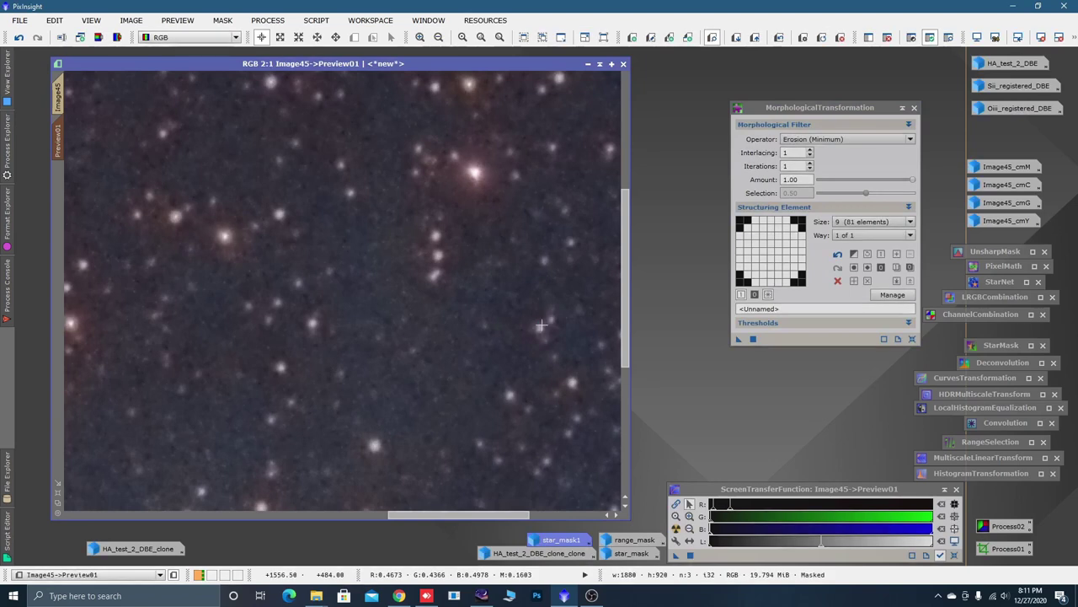
{"action": "key", "text": "ctrl+shift+z"}
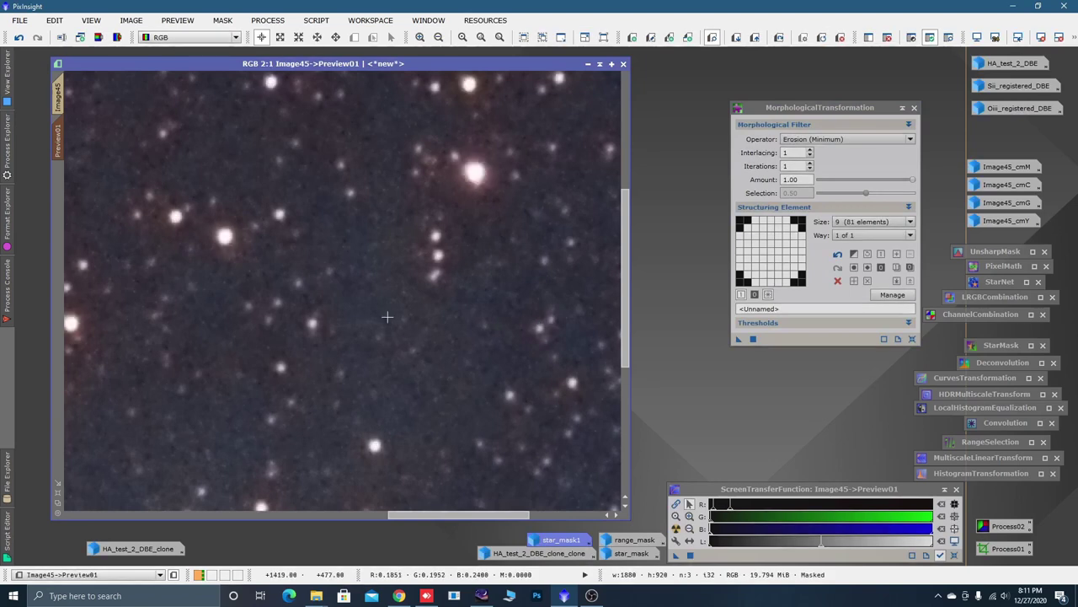
{"action": "key", "text": "ctrl+shift+z"}
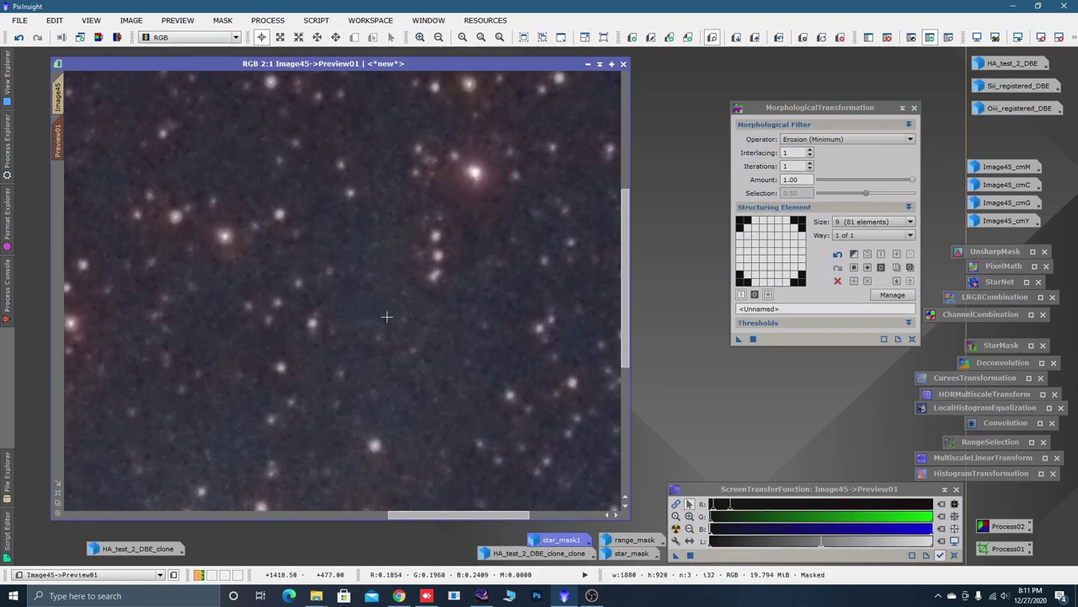
{"action": "key", "text": "ctrl+shift+z"}
{"action": "key", "text": "ctrl+shift+z"}
{"action": "key", "text": "ctrl+shift+z"}
{"action": "key", "text": "ctrl+shift+z"}
Set the structuring element to size 5 (25 elements) with a diamond pattern and apply the erosion to the preview
{"action": "left_click", "coordinate": [911, 222]}
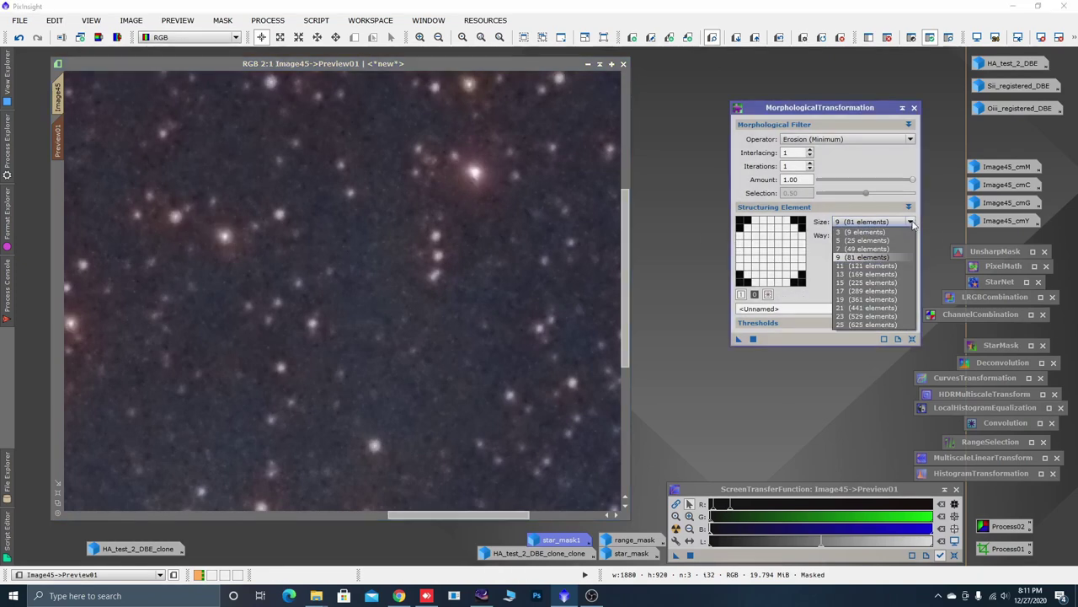
{"action": "left_click", "coordinate": [852, 241]}
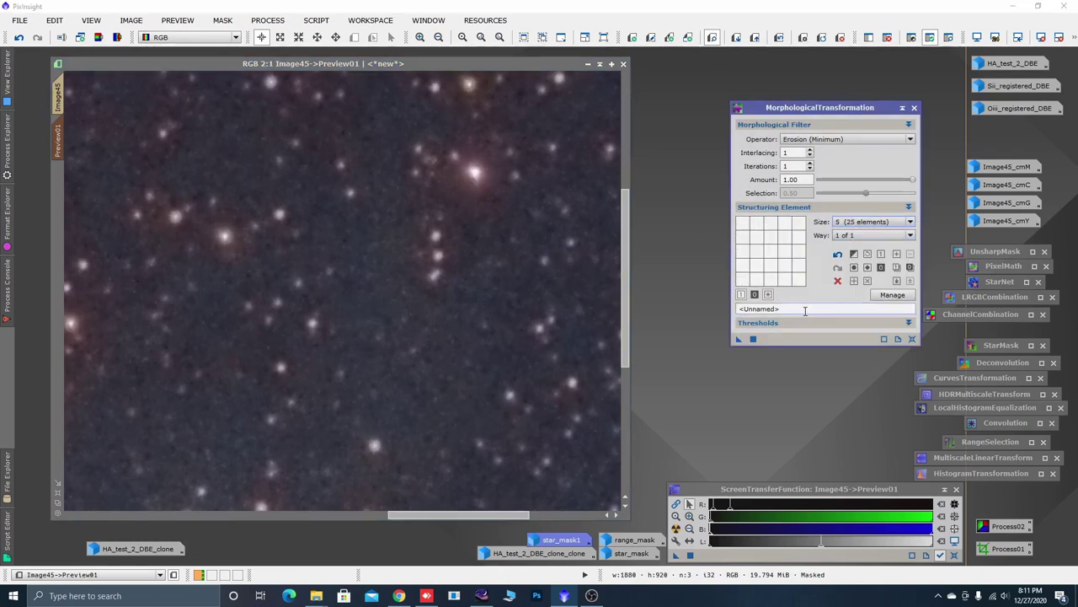
{"action": "left_click", "coordinate": [868, 267]}
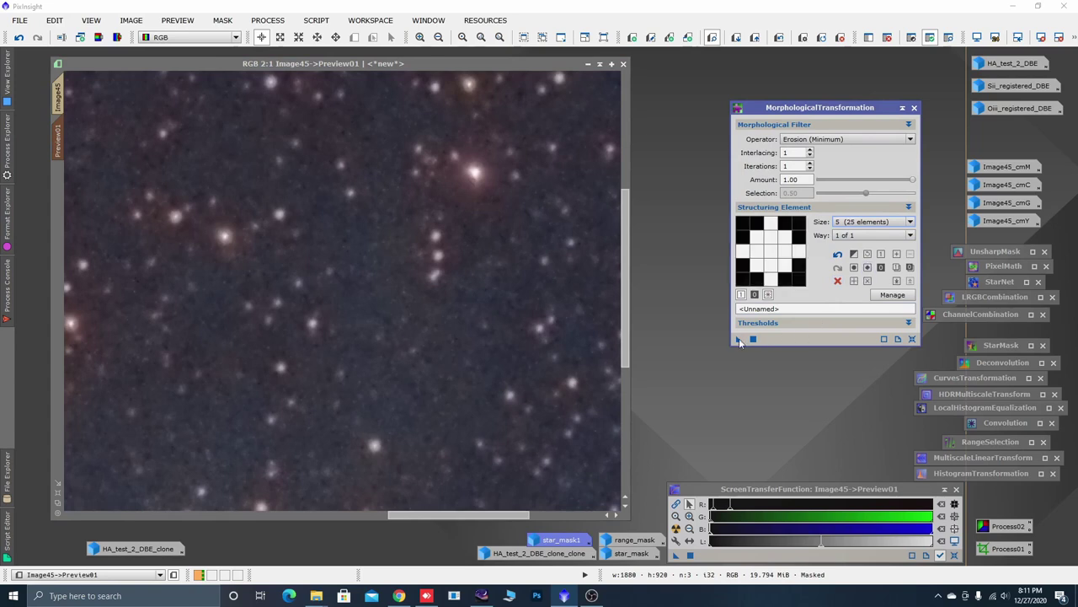
{"action": "left_click_drag", "start_coordinate": [740, 341], "coordinate": [538, 320]}
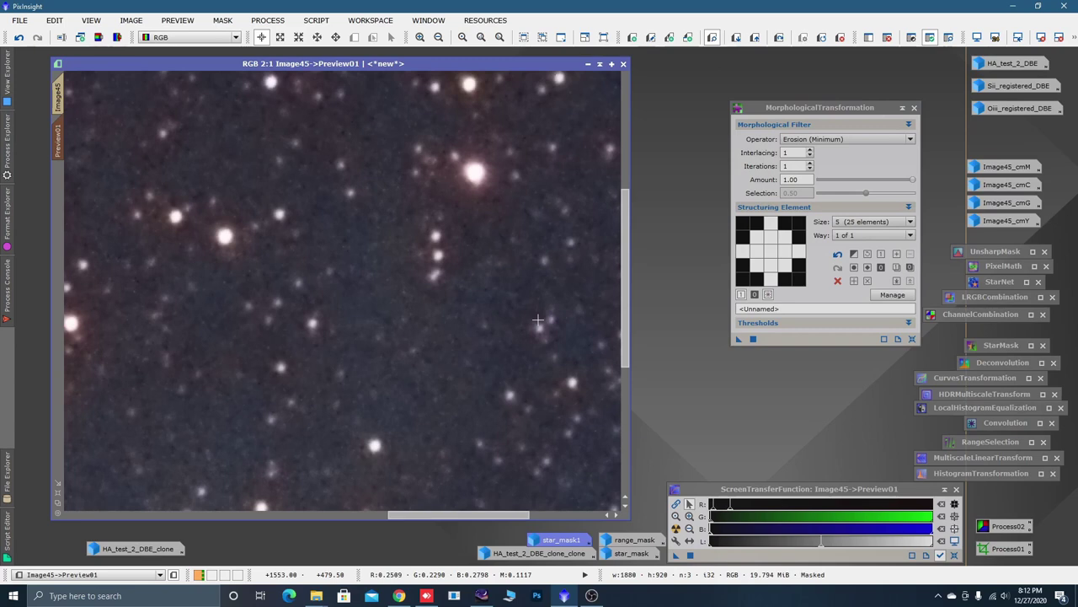
Return to the full Image45 view and inspect the nebula and its stars at 1:7
{"action": "scroll", "coordinate": [520, 358], "scroll_direction": "down", "scroll_amount": 3}
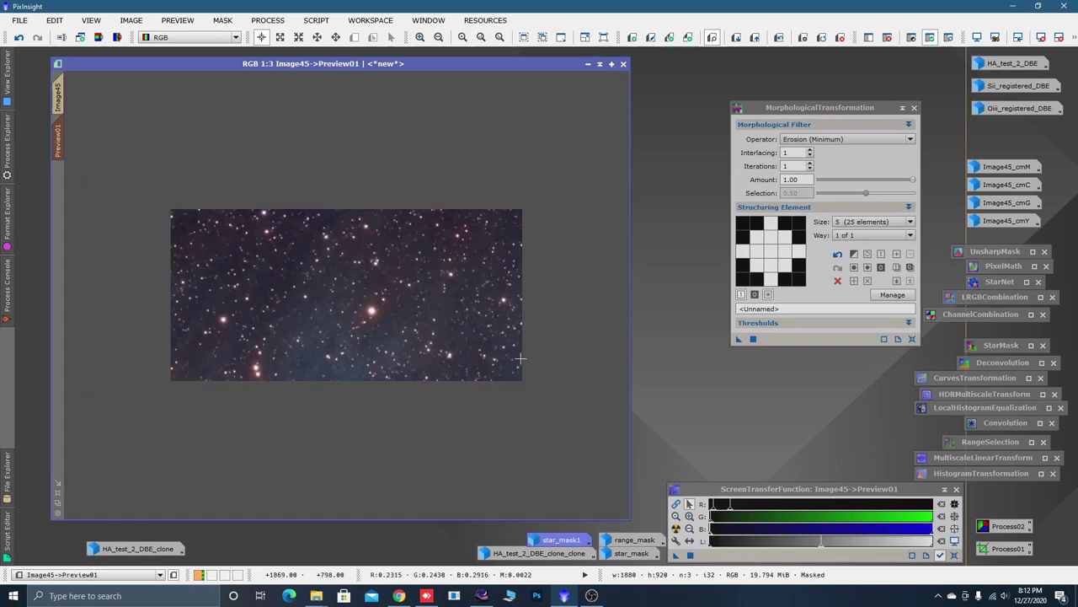
{"action": "left_click", "coordinate": [59, 98]}
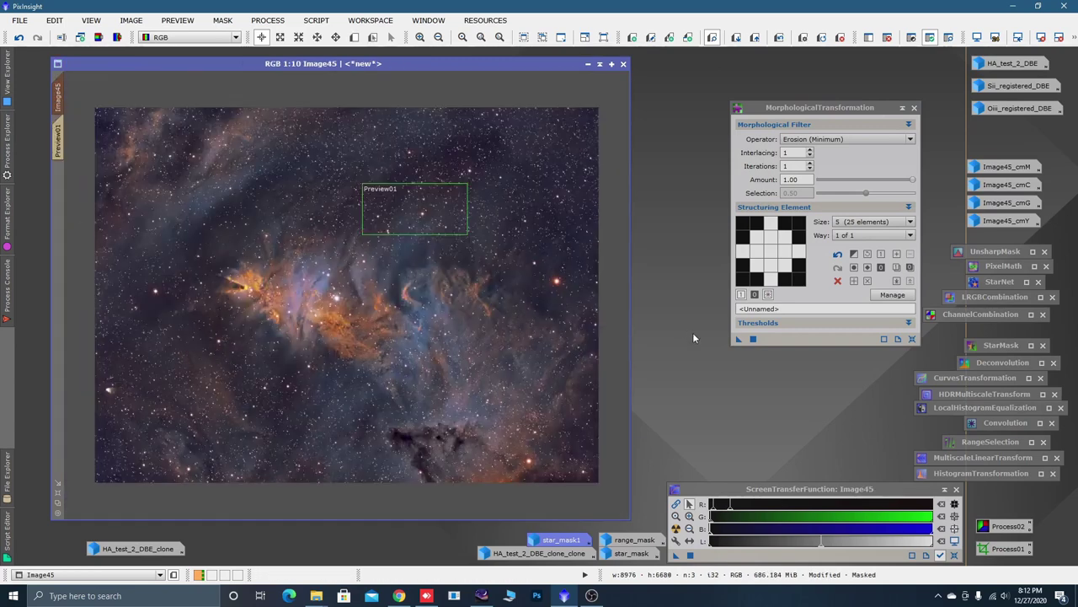
{"action": "key", "text": "ctrl+plus"}
{"action": "key", "text": "ctrl+plus"}
{"action": "key", "text": "ctrl+plus"}
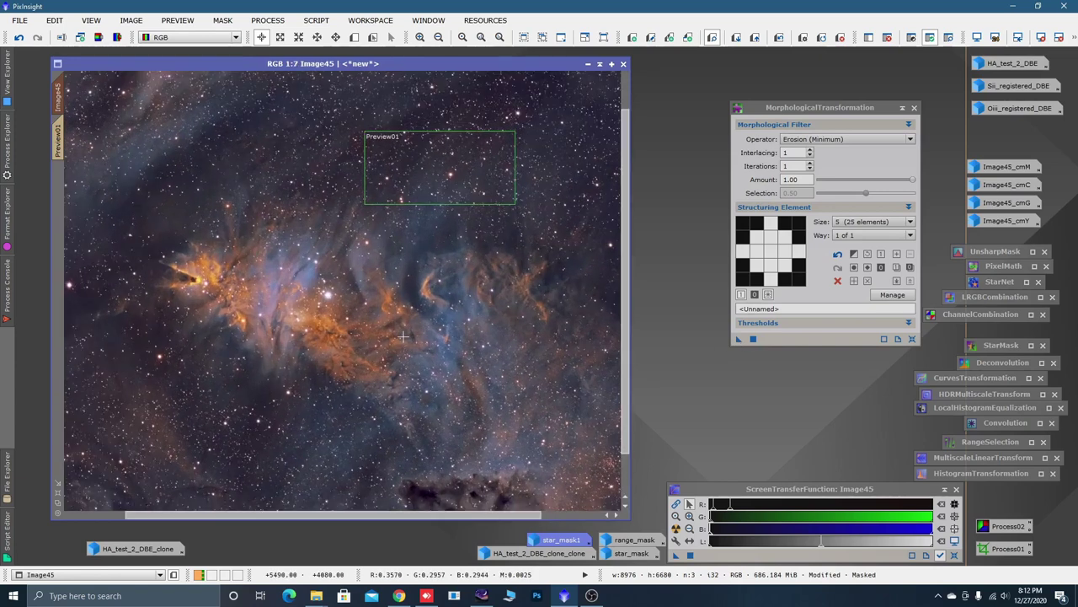
Apply the diamond-pattern size 5 erosion to the full Image45 and close MorphologicalTransformation
{"action": "left_click_drag", "start_coordinate": [738, 338], "coordinate": [483, 401]}
{"action": "scroll", "coordinate": [323, 356], "scroll_direction": "down", "scroll_amount": 3}
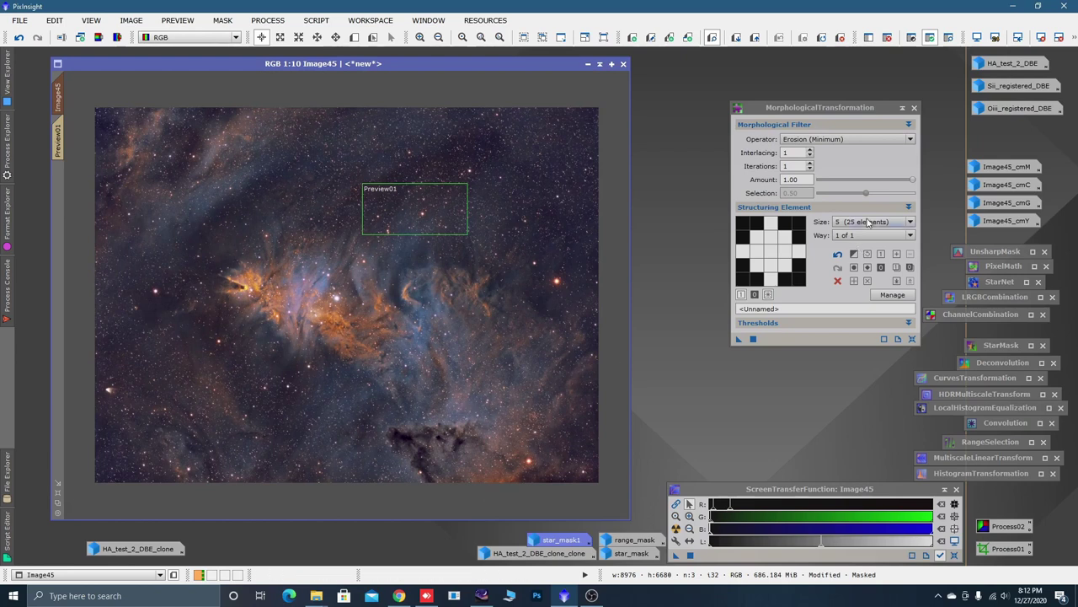
{"action": "left_click", "coordinate": [914, 108]}
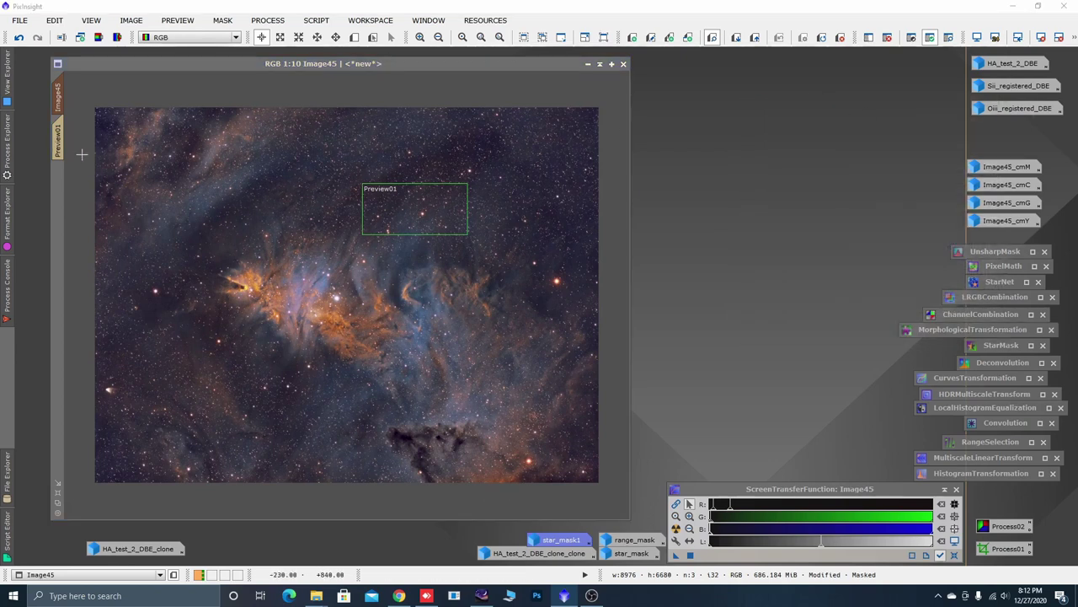
Delete Preview01 and remove the star mask from Image45
{"action": "right_click", "coordinate": [57, 148]}
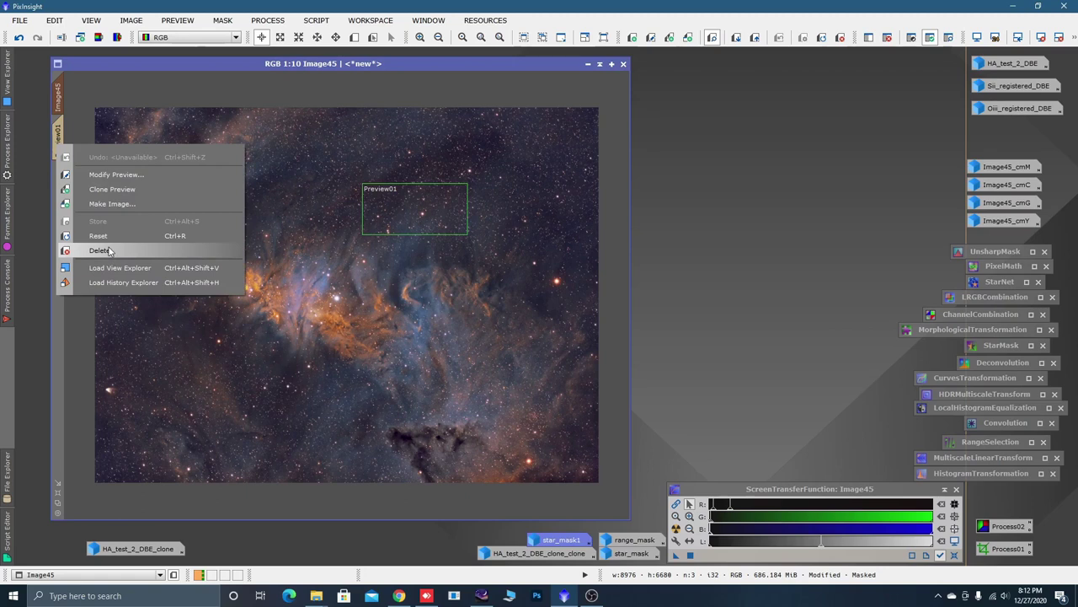
{"action": "left_click", "coordinate": [99, 251]}
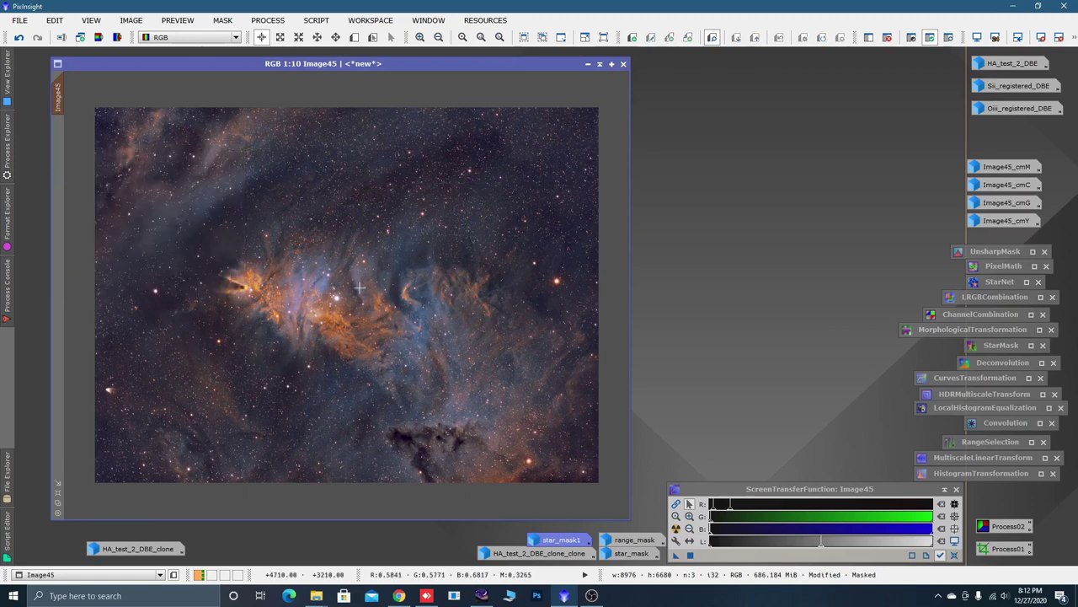
{"action": "right_click", "coordinate": [174, 203]}
{"action": "mouse_move", "coordinate": [219, 326]}
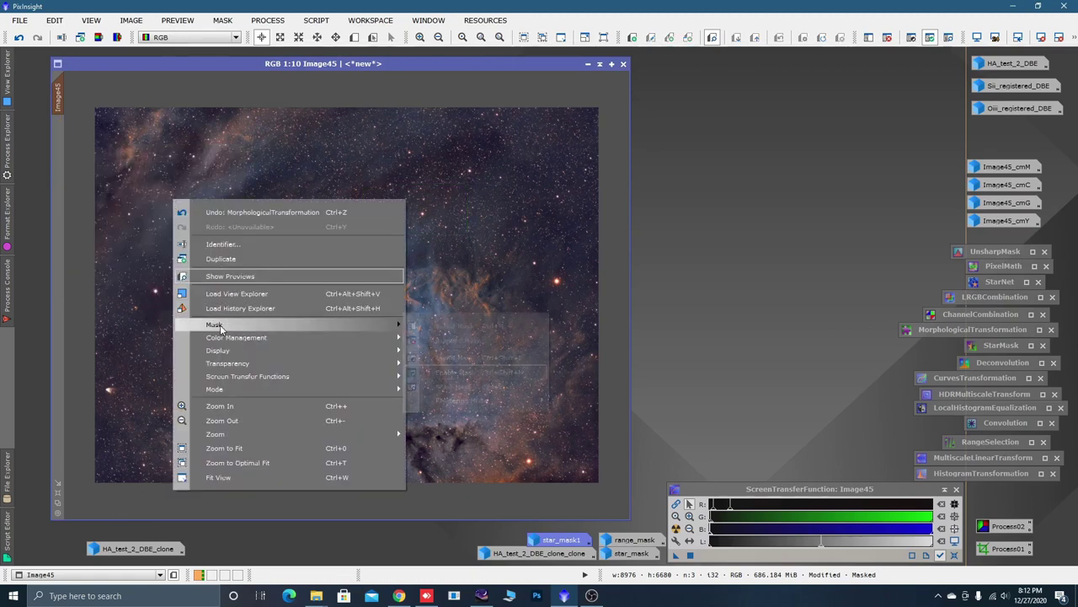
{"action": "left_click", "coordinate": [458, 338]}
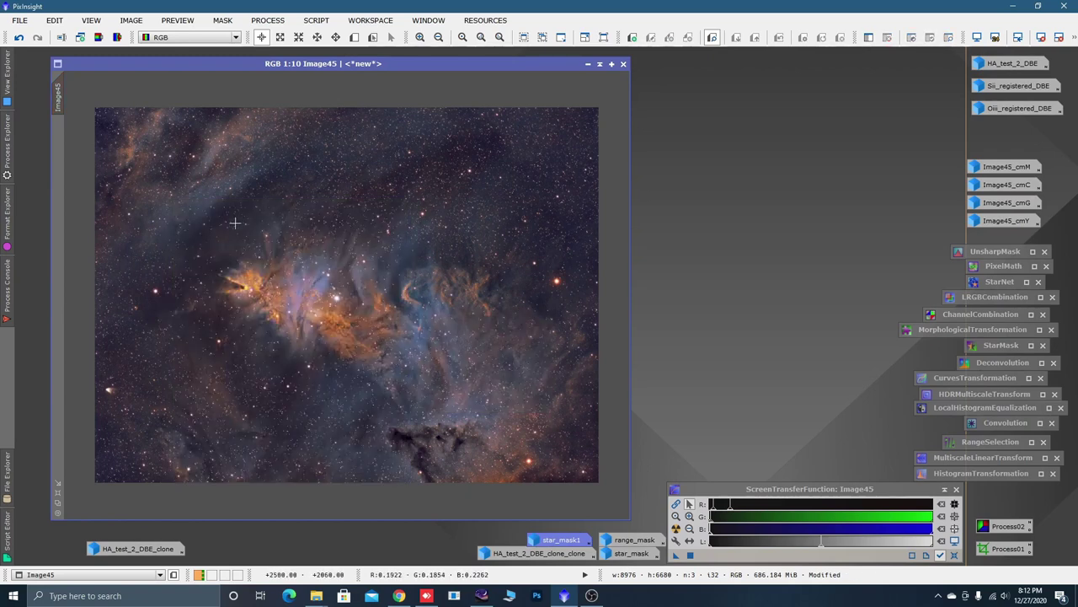
Examine the reduced stars and the nebula of Image45 at 1:1, and return to the full view
{"action": "scroll", "coordinate": [235, 222], "scroll_direction": "up", "scroll_amount": 4}
{"action": "key", "text": "space"}
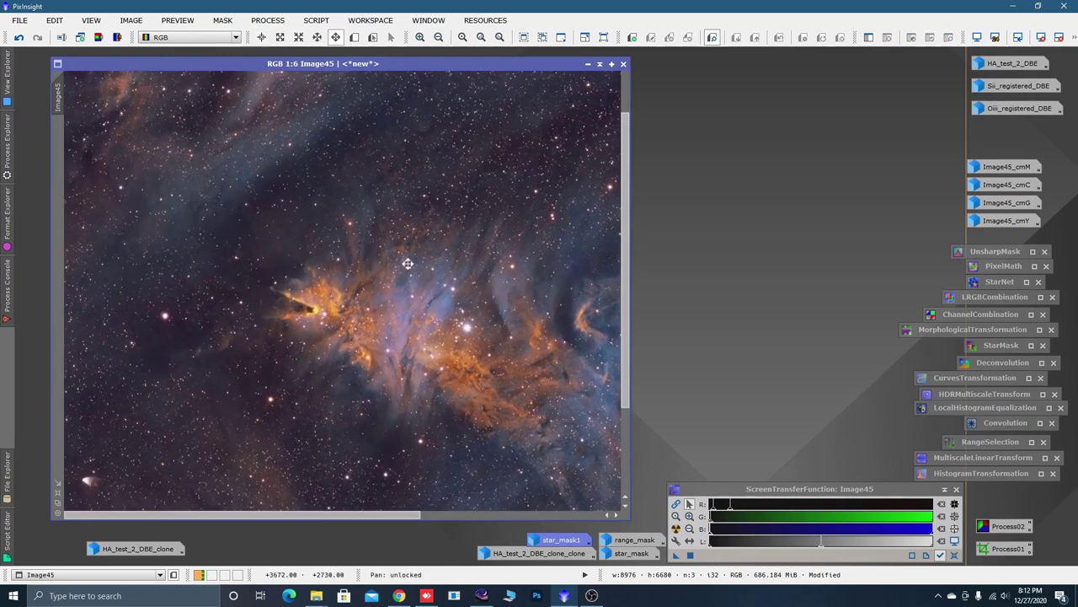
{"action": "scroll", "coordinate": [407, 264], "scroll_direction": "up", "scroll_amount": 5}
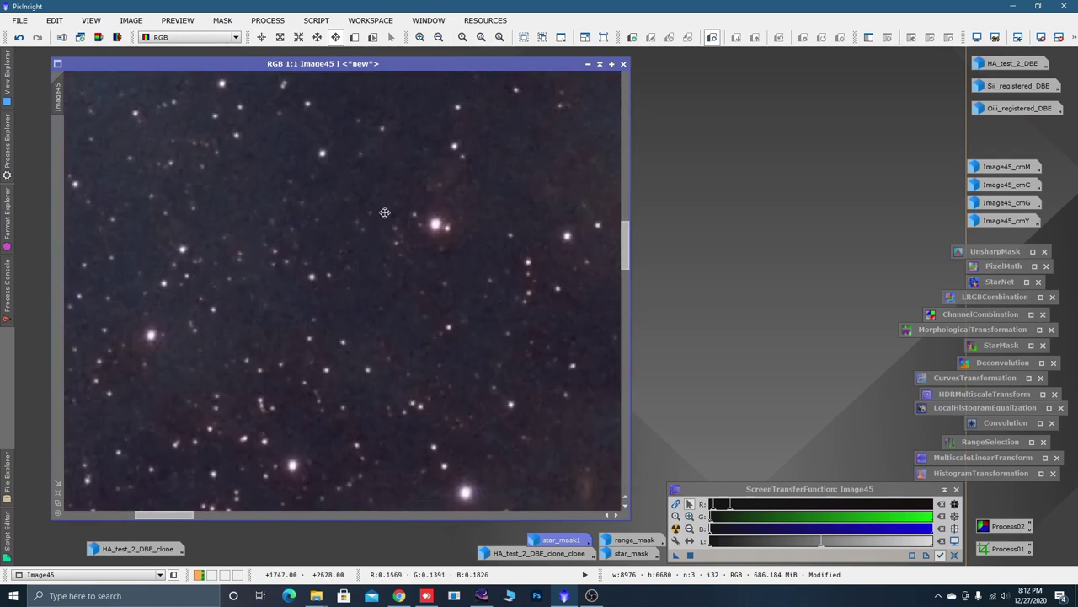
{"action": "scroll", "coordinate": [381, 236], "scroll_direction": "down", "scroll_amount": 1}
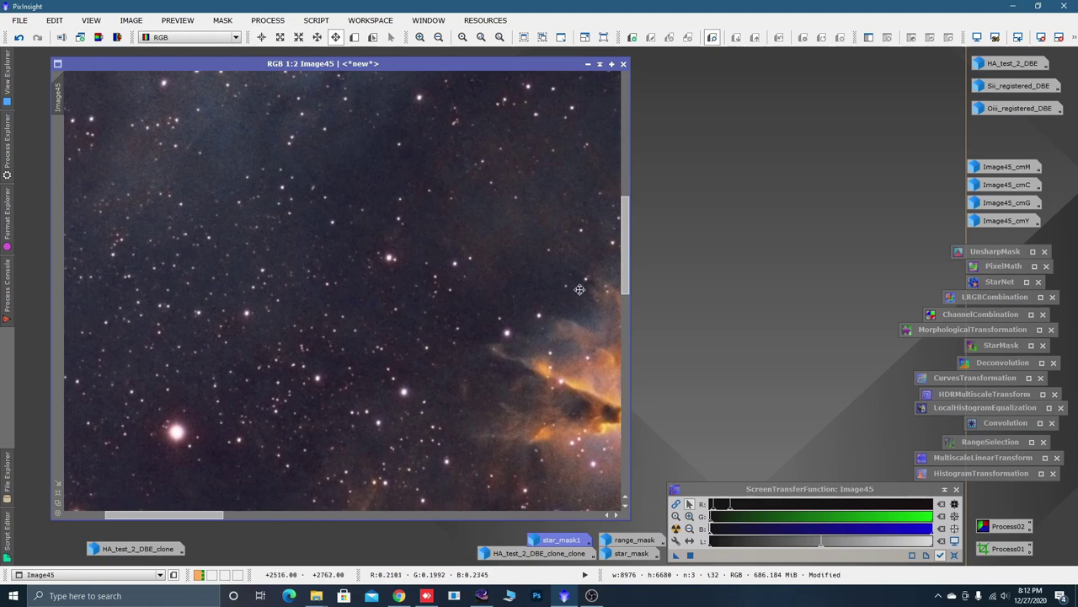
{"action": "scroll", "coordinate": [357, 309], "scroll_direction": "down", "scroll_amount": 6}
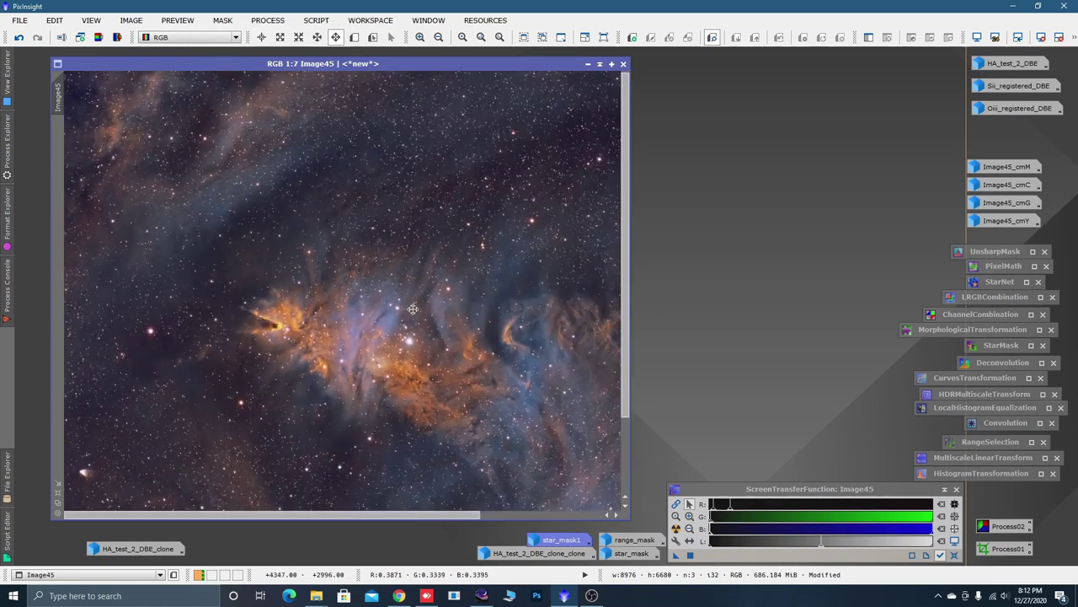
{"action": "scroll", "coordinate": [418, 308], "scroll_direction": "down", "scroll_amount": 1}
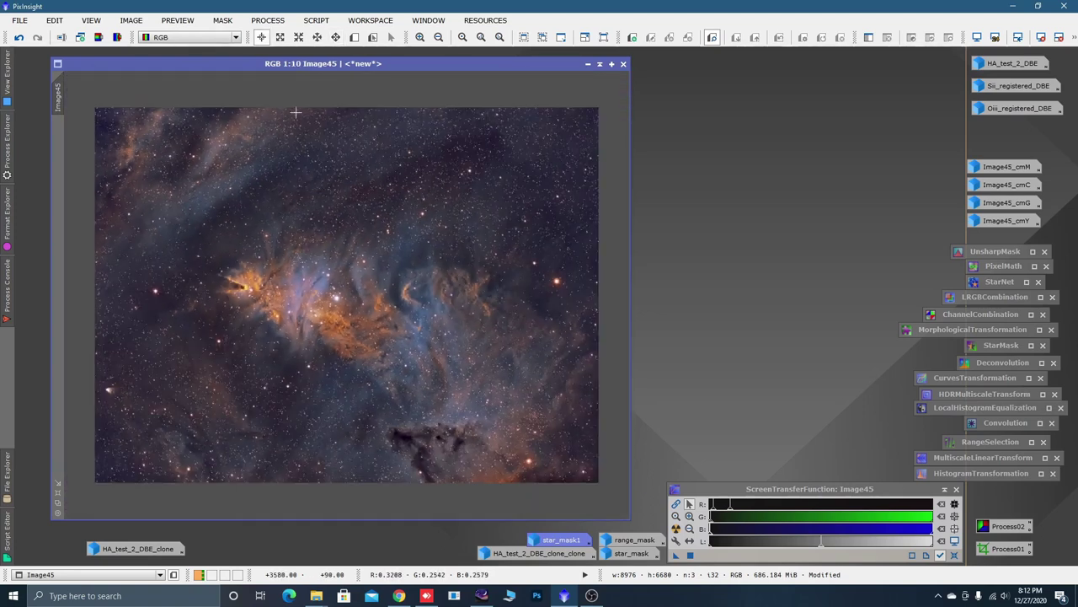
Apply UnsharpMask to Image45's lightness with StdDev 2.00 and amount 0.57
{"action": "left_click", "coordinate": [276, 23]}
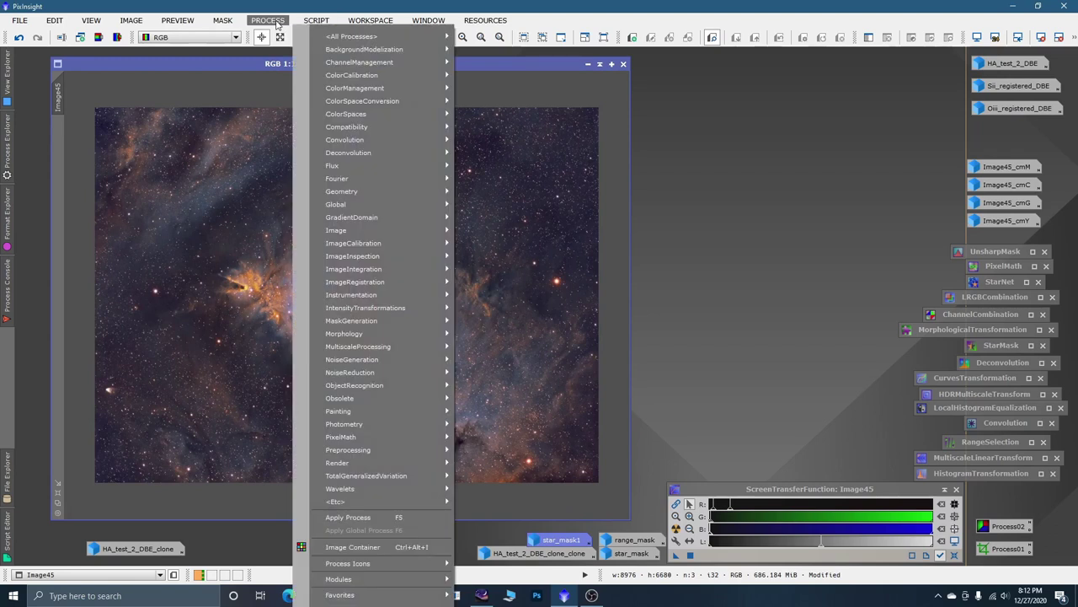
{"action": "mouse_move", "coordinate": [360, 143]}
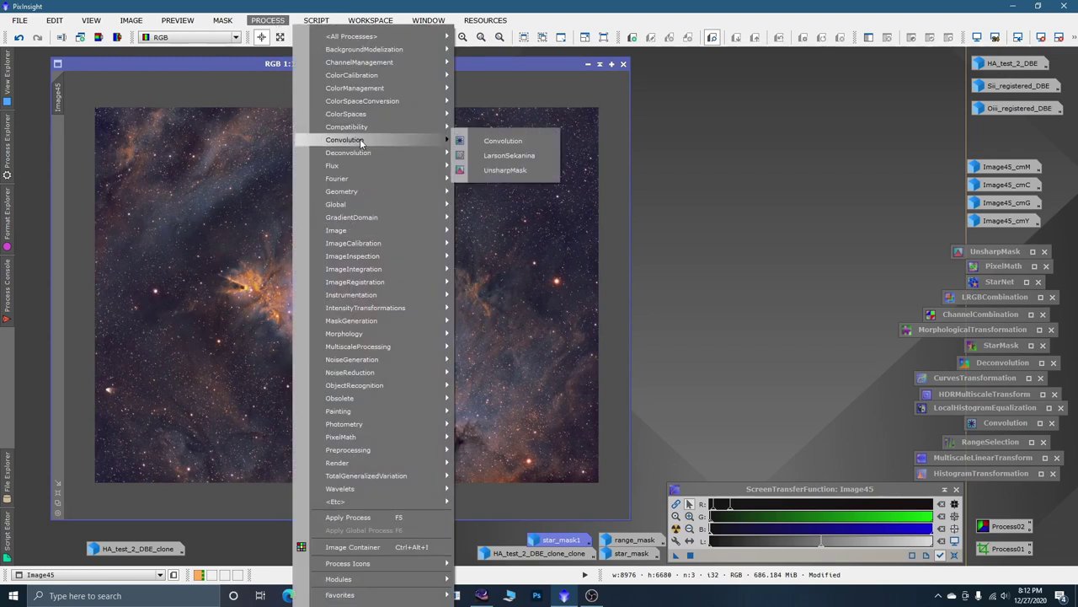
{"action": "left_click", "coordinate": [504, 170]}
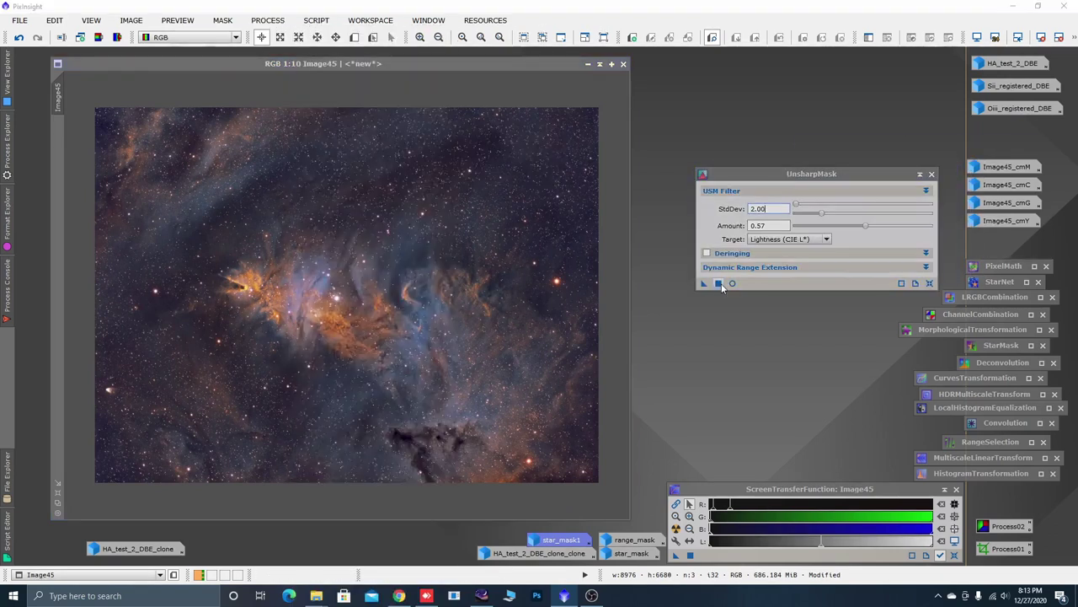
{"action": "left_click", "coordinate": [717, 283]}
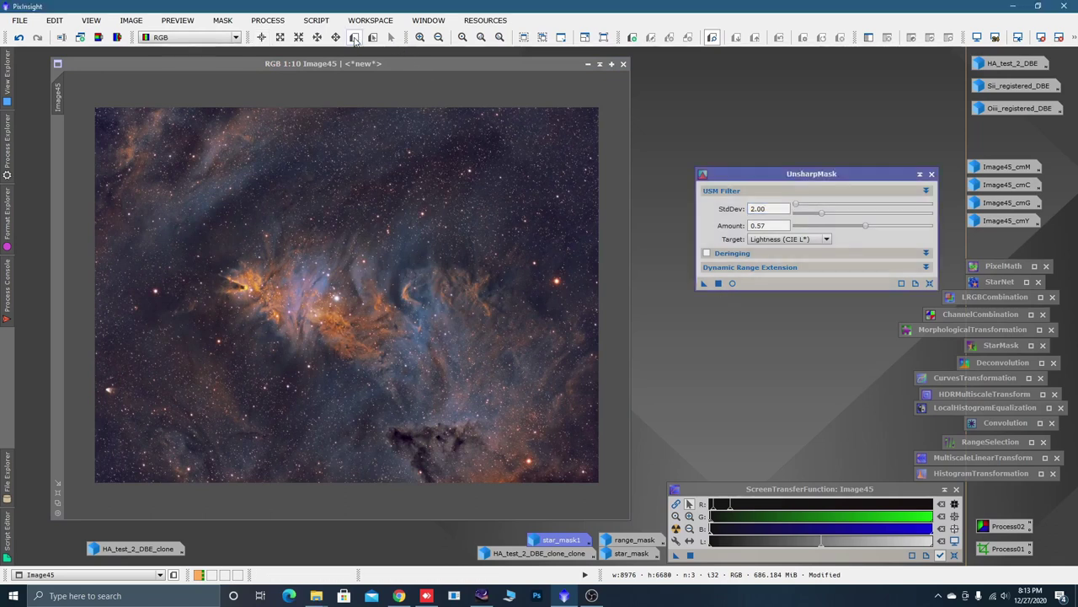
Create a preview of about 1180 × 860 px over the dark sky above the nebula's orange tip, show it, and close UnsharpMask
{"action": "left_click", "coordinate": [355, 38]}
{"action": "left_click_drag", "start_coordinate": [190, 207], "coordinate": [257, 259]}
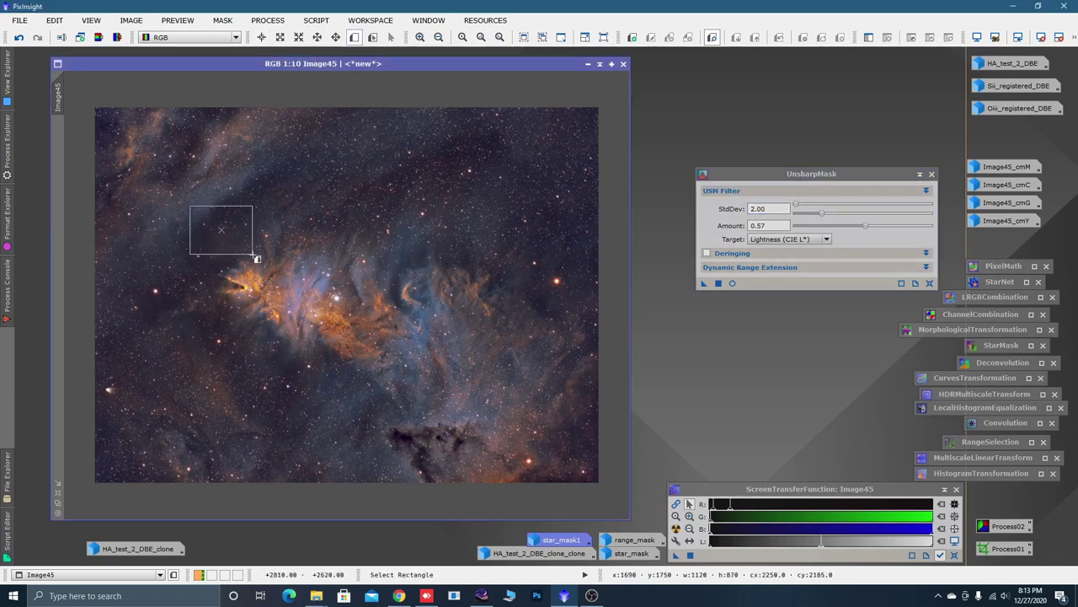
{"action": "left_click", "coordinate": [61, 145]}
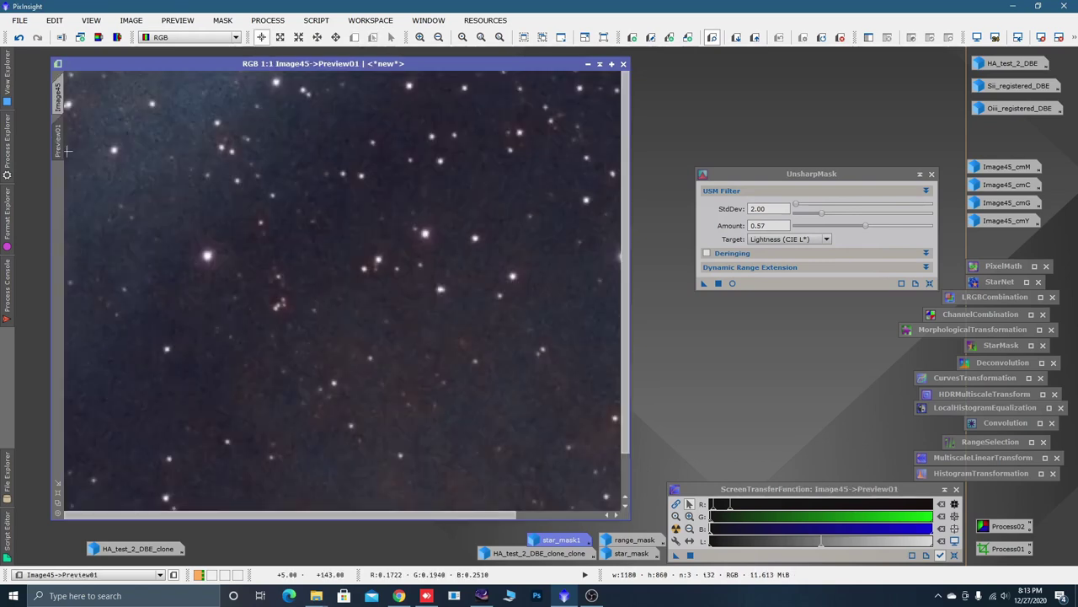
{"action": "scroll", "coordinate": [253, 219], "scroll_direction": "down", "scroll_amount": 1}
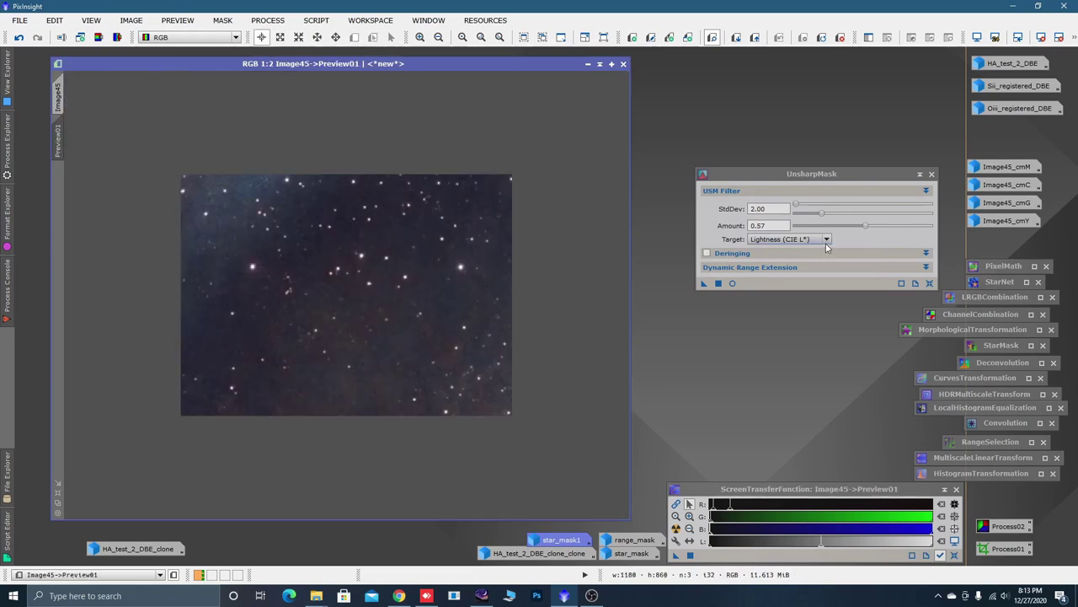
{"action": "left_click", "coordinate": [932, 175]}
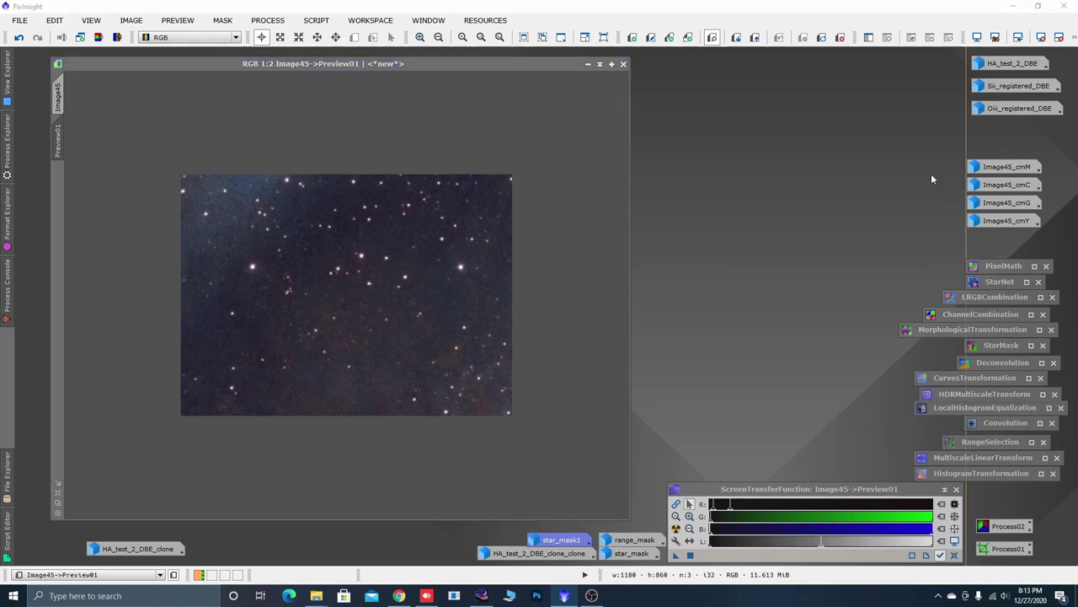
Apply ACDNR noise reduction to the preview with lightness StdDev 1.5 and amount 0.90, and inspect the background at 1:1
{"action": "left_click", "coordinate": [266, 20]}
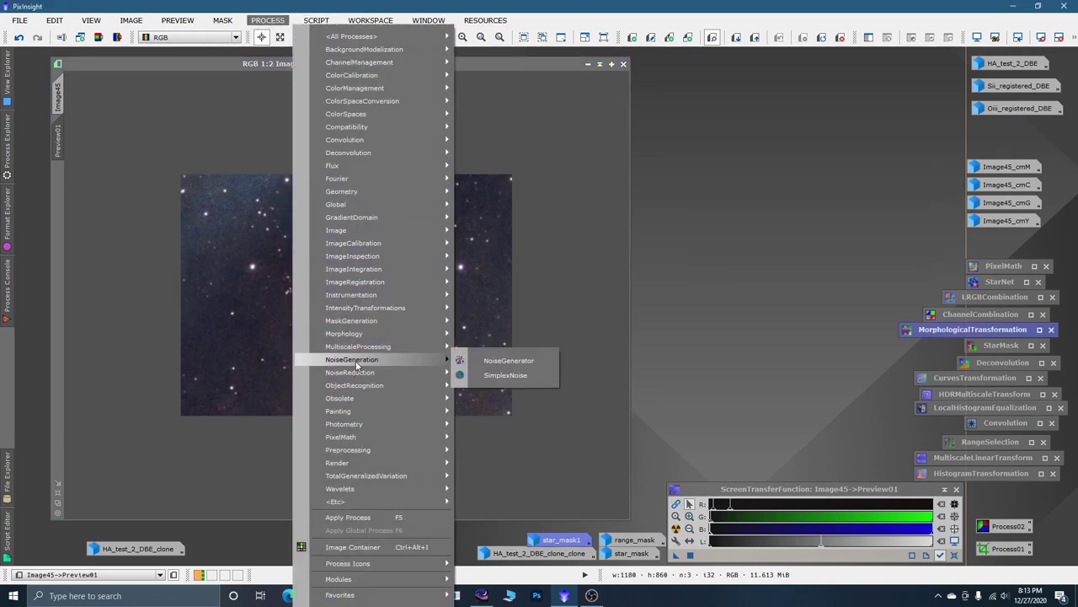
{"action": "mouse_move", "coordinate": [357, 374]}
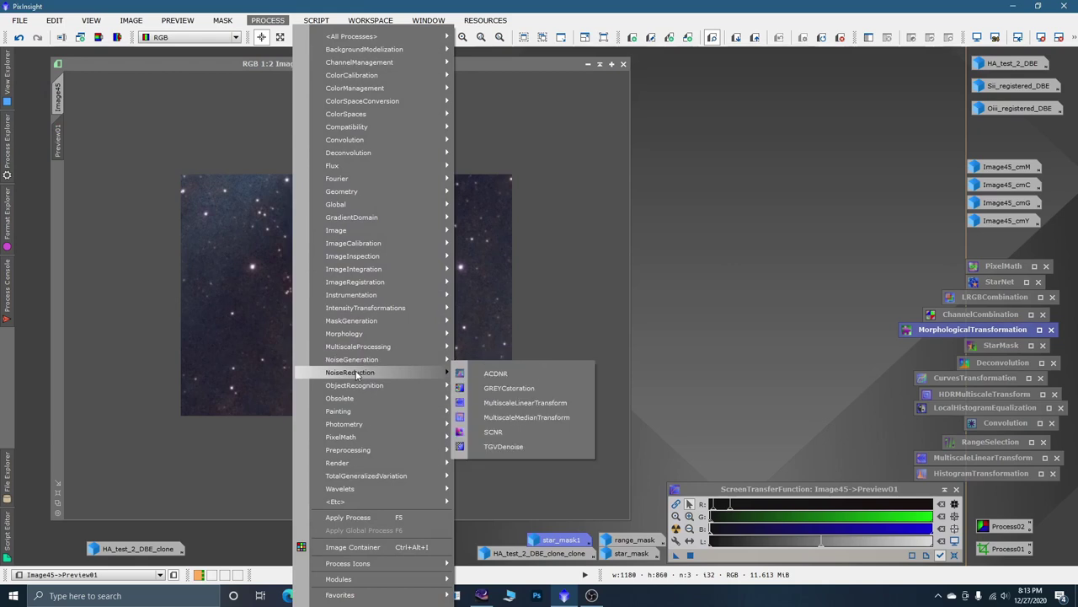
{"action": "left_click", "coordinate": [492, 374]}
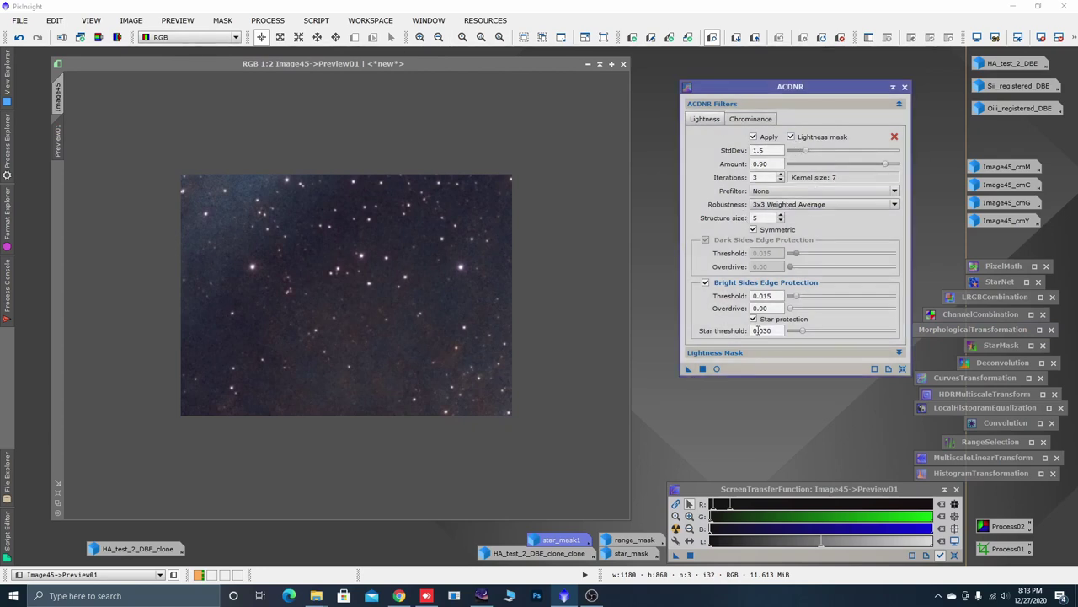
{"action": "left_click", "coordinate": [413, 344]}
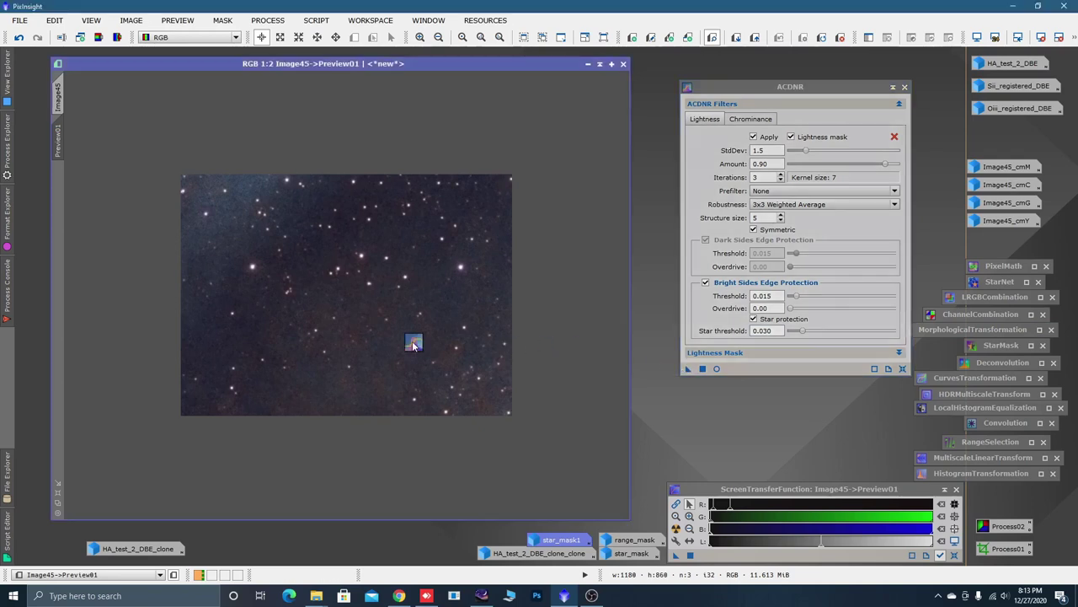
{"action": "scroll", "coordinate": [326, 246], "scroll_direction": "up", "scroll_amount": 1}
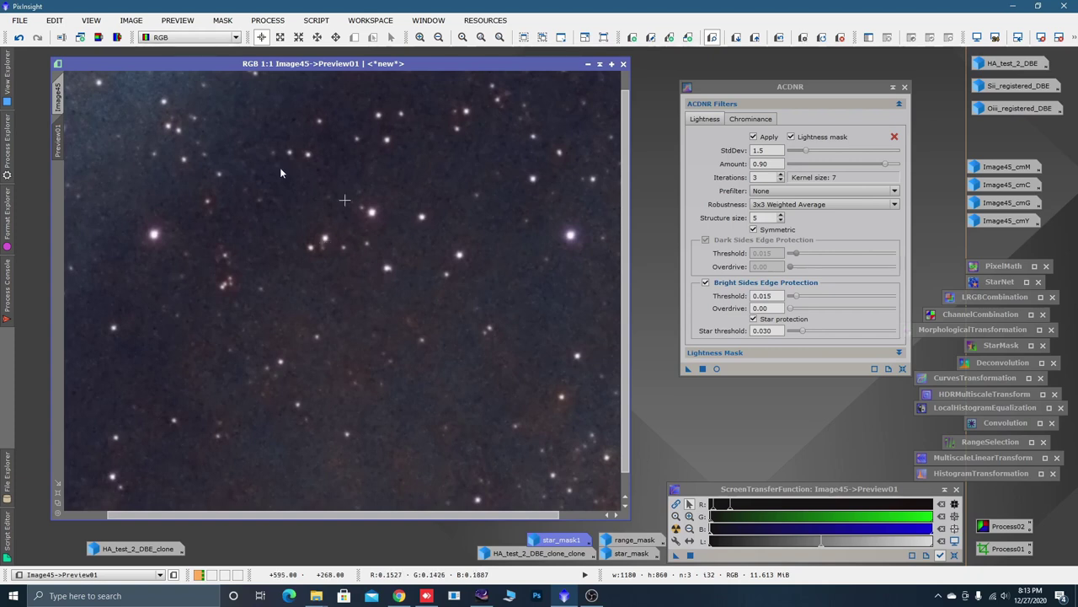
Apply the ACDNR noise reduction to the full Image45
{"action": "left_click", "coordinate": [59, 97]}
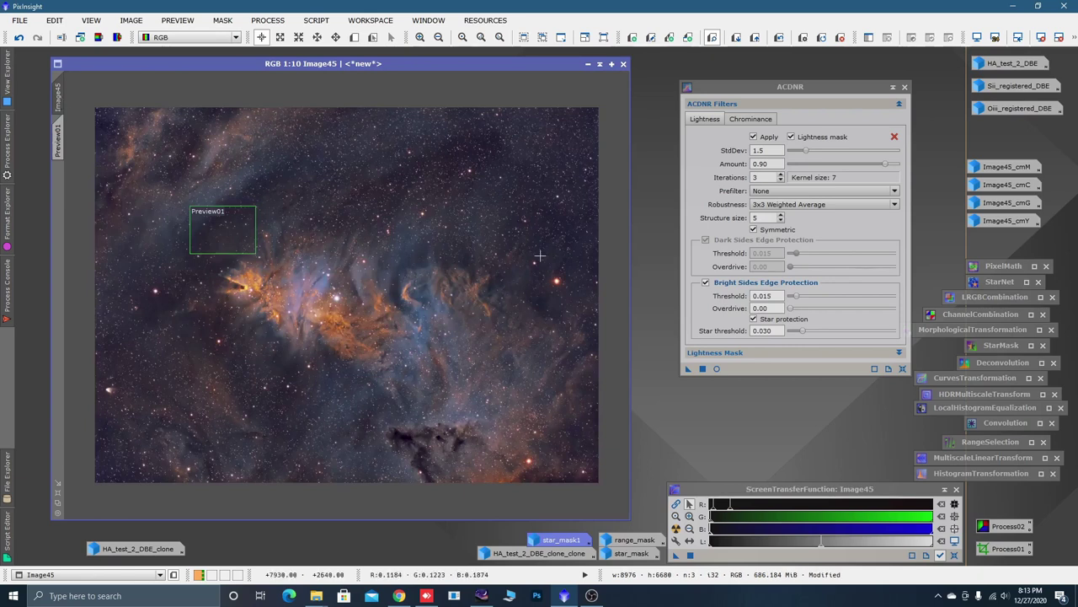
{"action": "left_click", "coordinate": [689, 368]}
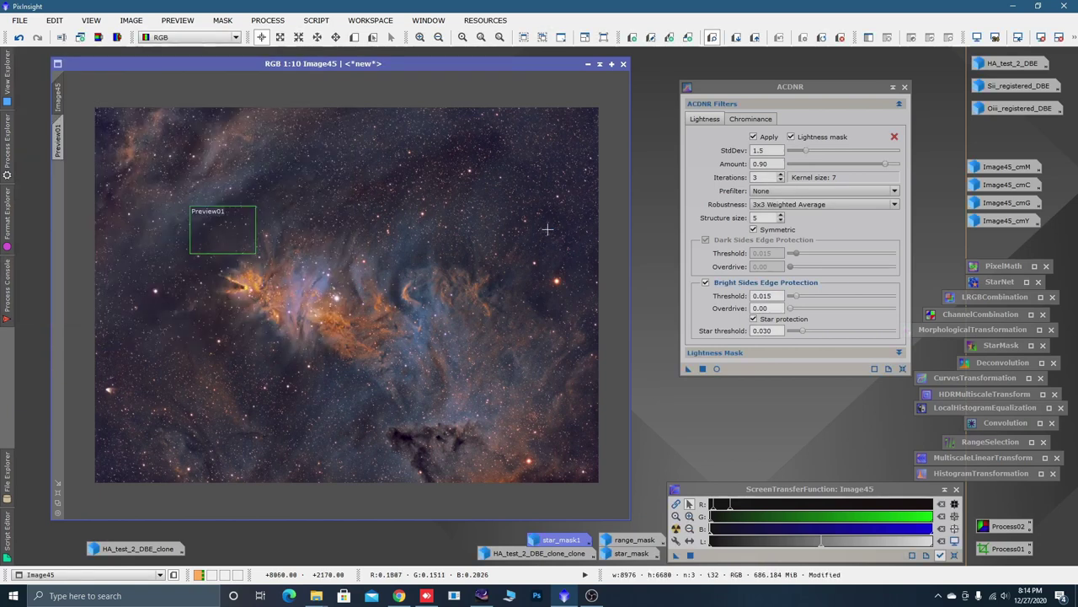
Return to the preview and apply ACDNR again after checking its chrominance settings, StdDev 2.0 and amount 1.00
{"action": "left_click", "coordinate": [58, 144]}
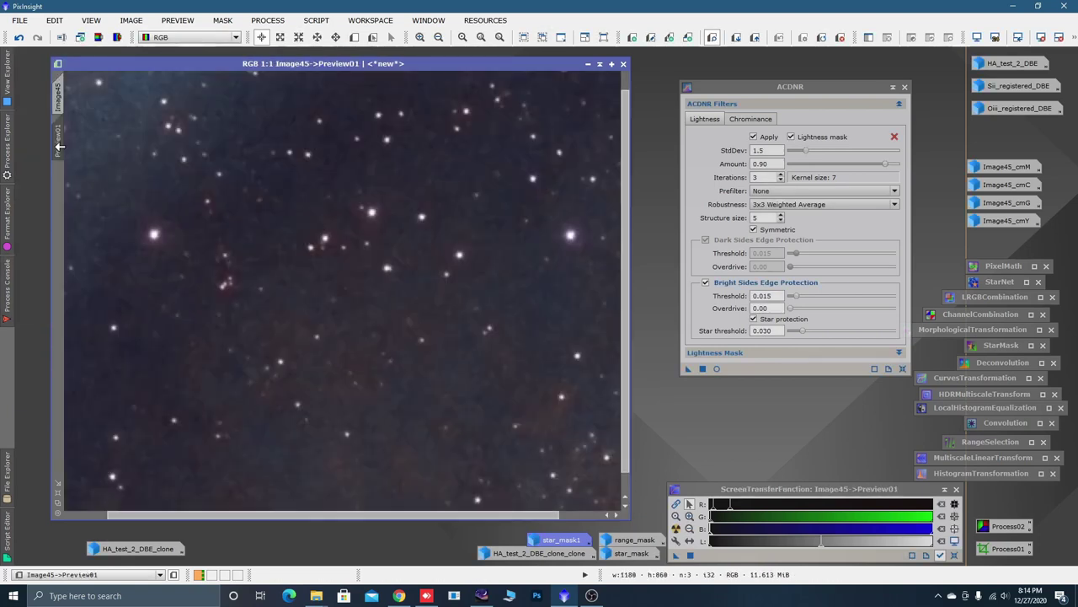
{"action": "left_click", "coordinate": [743, 120]}
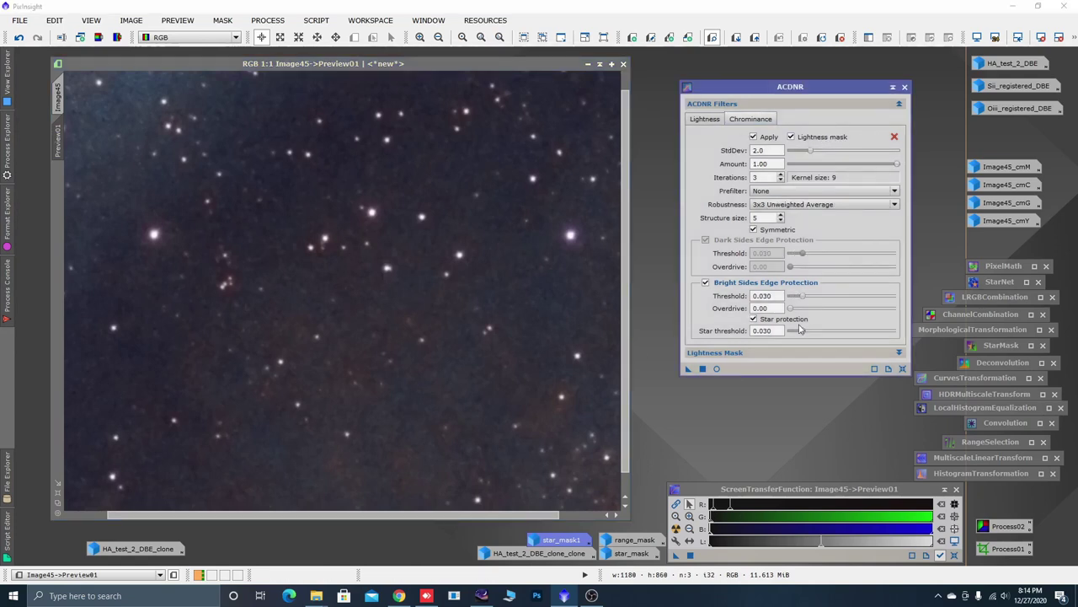
{"action": "left_click_drag", "start_coordinate": [687, 371], "coordinate": [503, 365]}
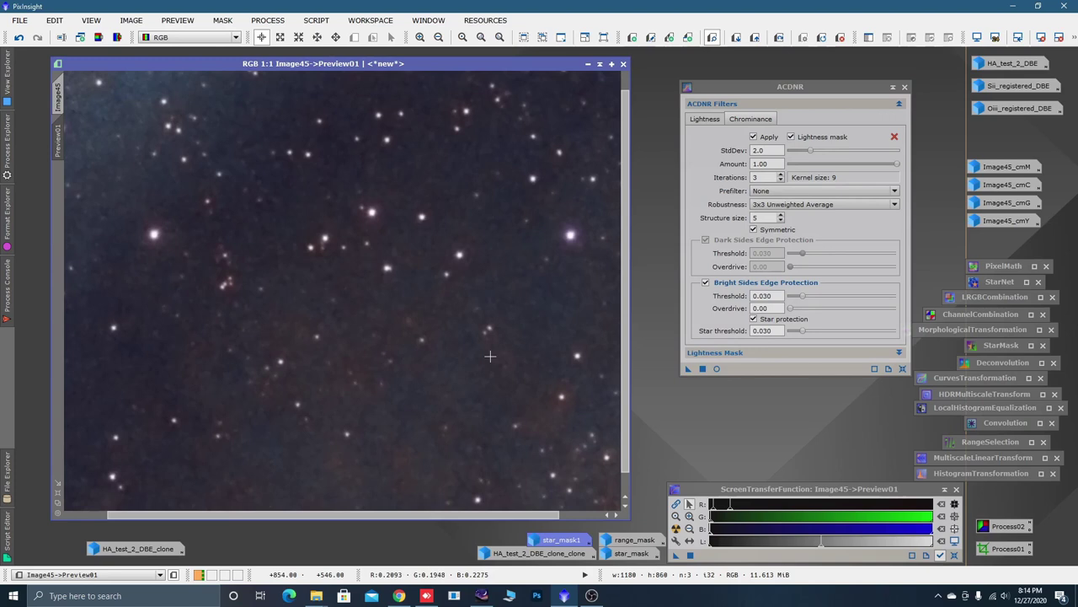
Apply ACDNR once more to the full Image45, close the process, and delete Preview01
{"action": "left_click", "coordinate": [59, 96]}
{"action": "left_click_drag", "start_coordinate": [688, 368], "coordinate": [618, 344]}
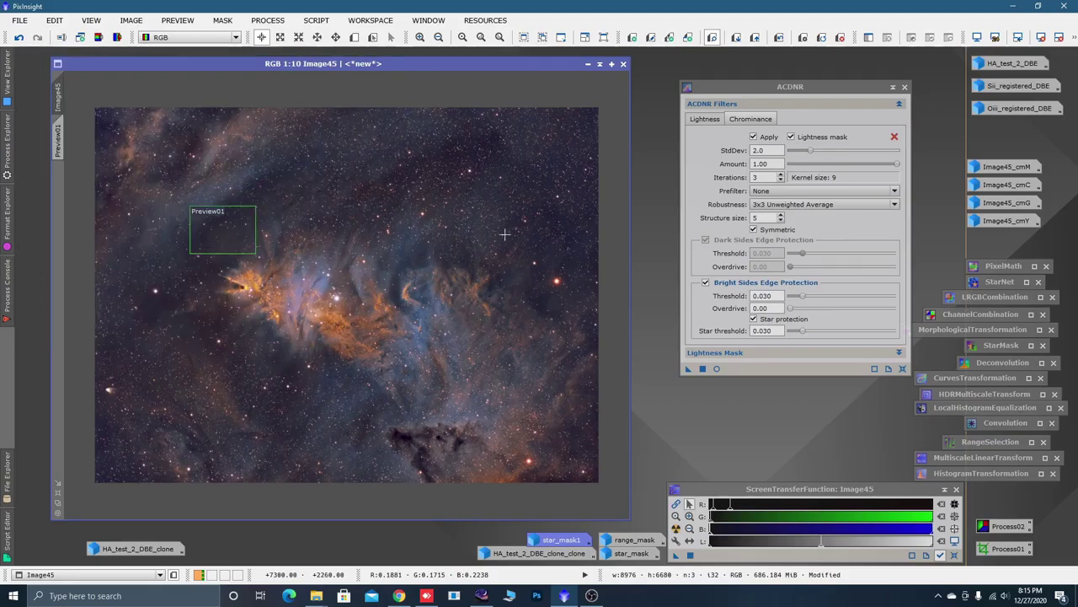
{"action": "left_click", "coordinate": [905, 88]}
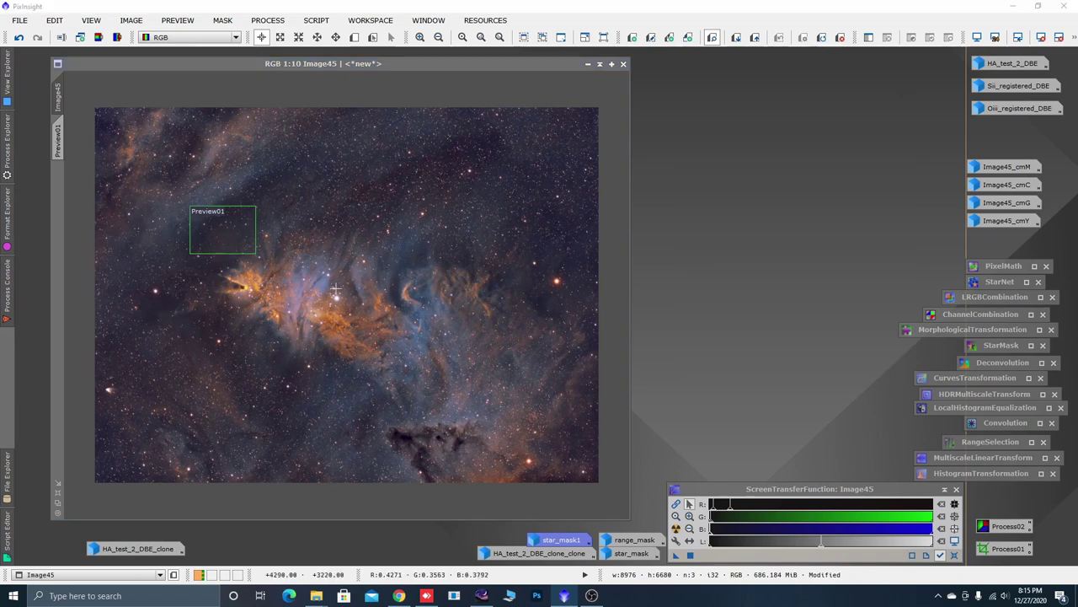
{"action": "right_click", "coordinate": [58, 148]}
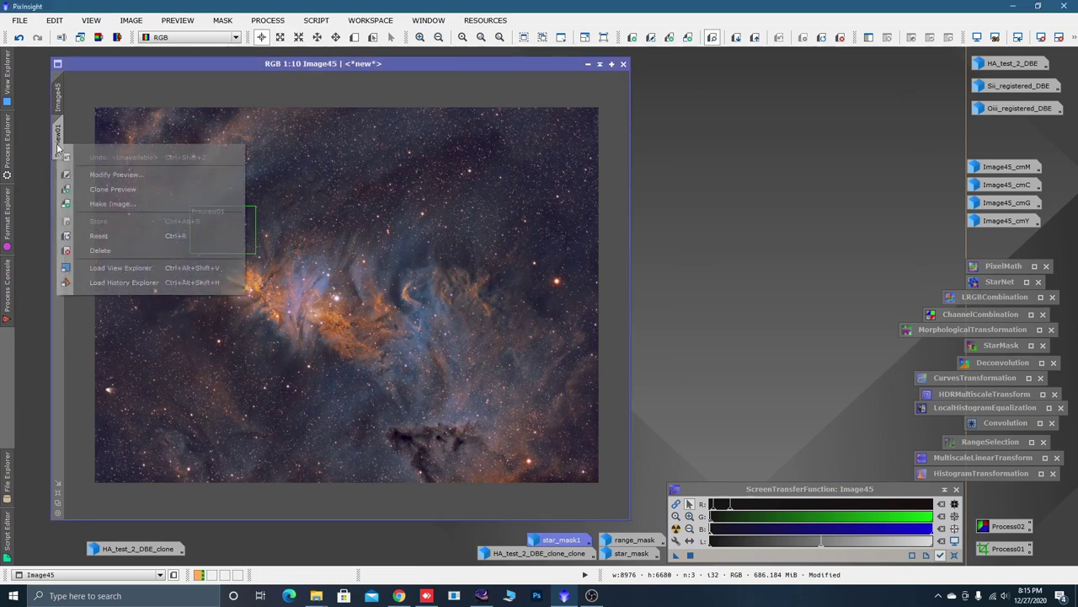
{"action": "left_click", "coordinate": [112, 250]}
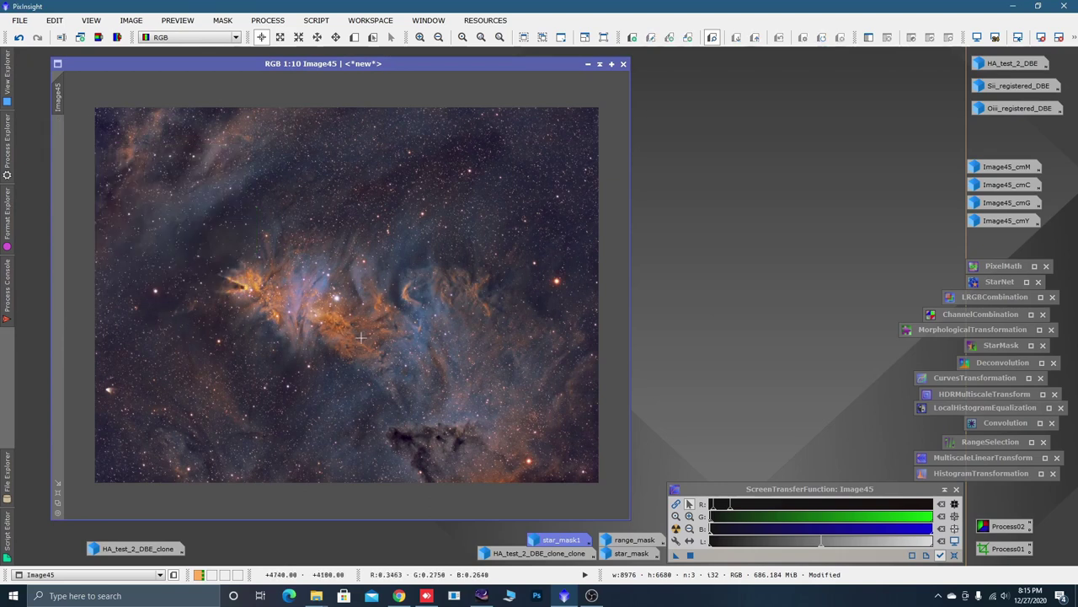
Mask Image45 with range_mask and minimize the mask window
{"action": "double_click", "coordinate": [636, 541]}
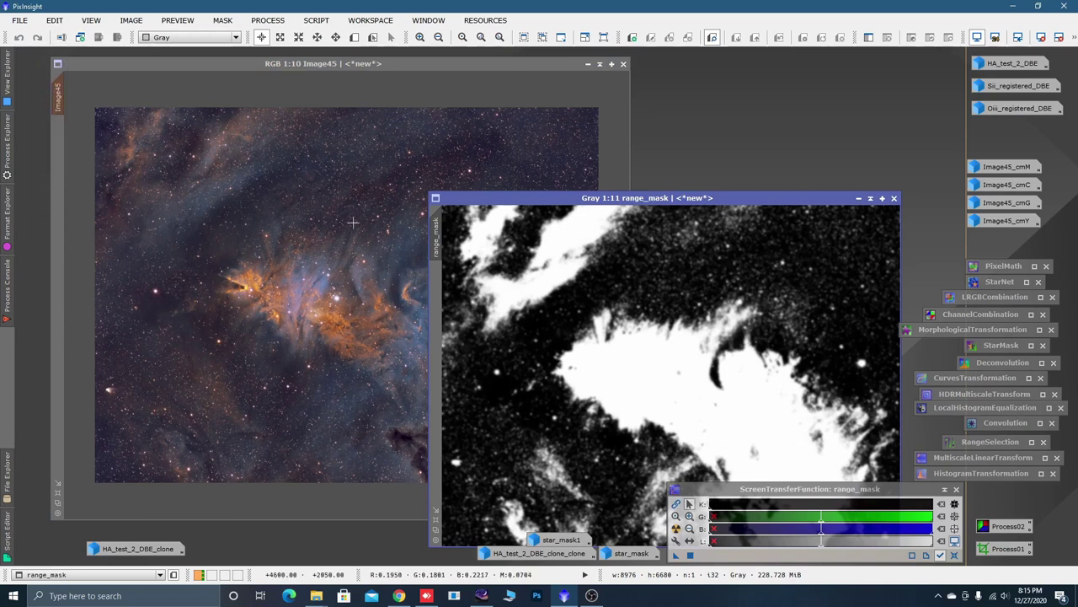
{"action": "left_click", "coordinate": [859, 199]}
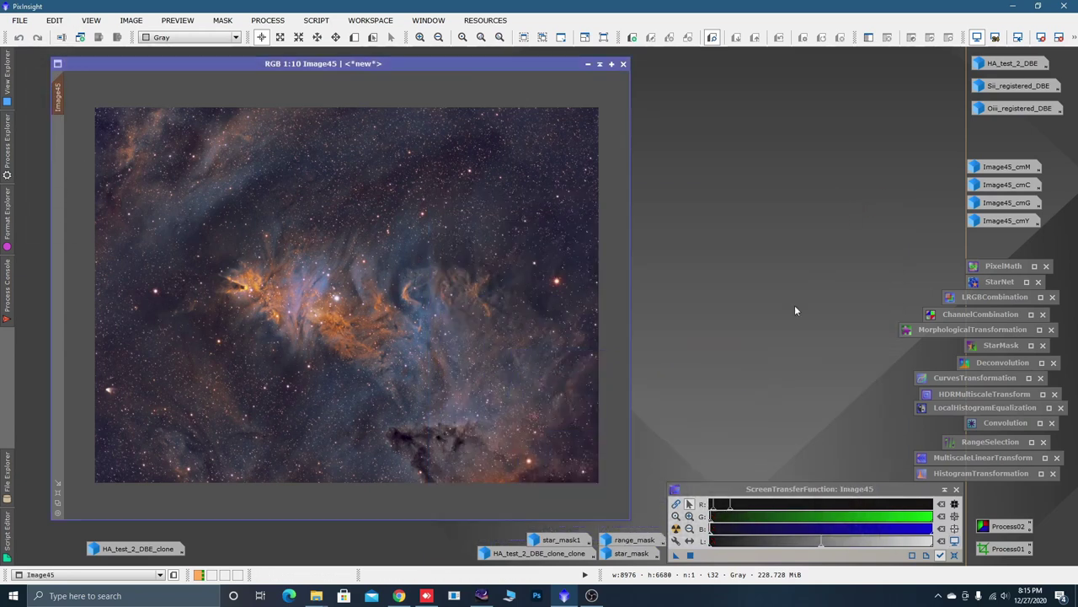
Create a preview around the bright central nebula in Image45 and open it with the whole preview area in view
{"action": "left_click", "coordinate": [354, 37]}
{"action": "left_click_drag", "start_coordinate": [225, 258], "coordinate": [450, 358]}
{"action": "left_click", "coordinate": [58, 139]}
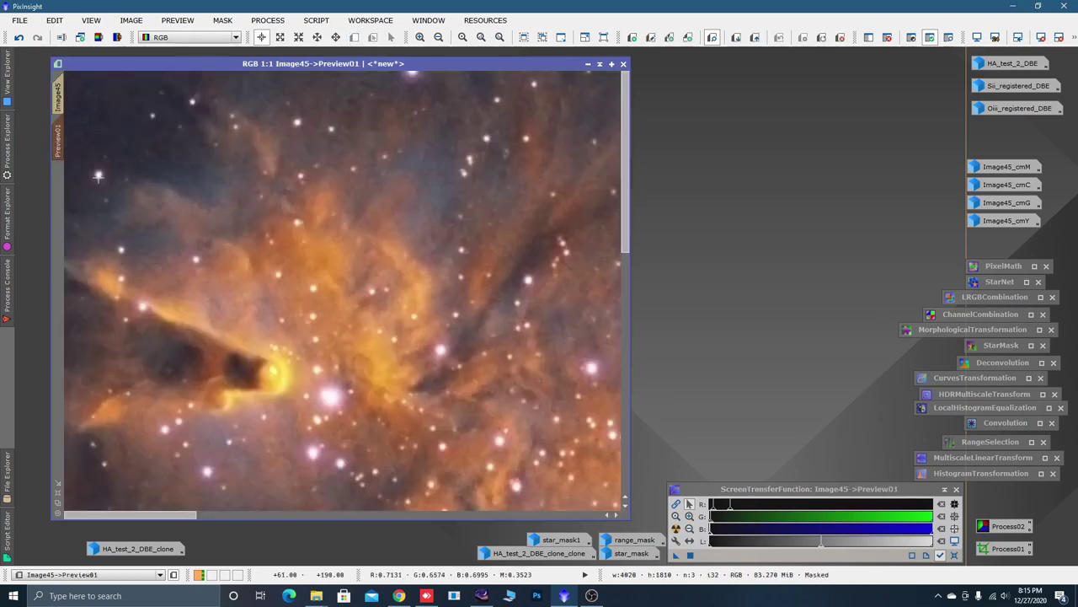
{"action": "scroll", "coordinate": [424, 336], "scroll_direction": "down", "scroll_amount": 2}
{"action": "scroll", "coordinate": [425, 336], "scroll_direction": "down", "scroll_amount": 2}
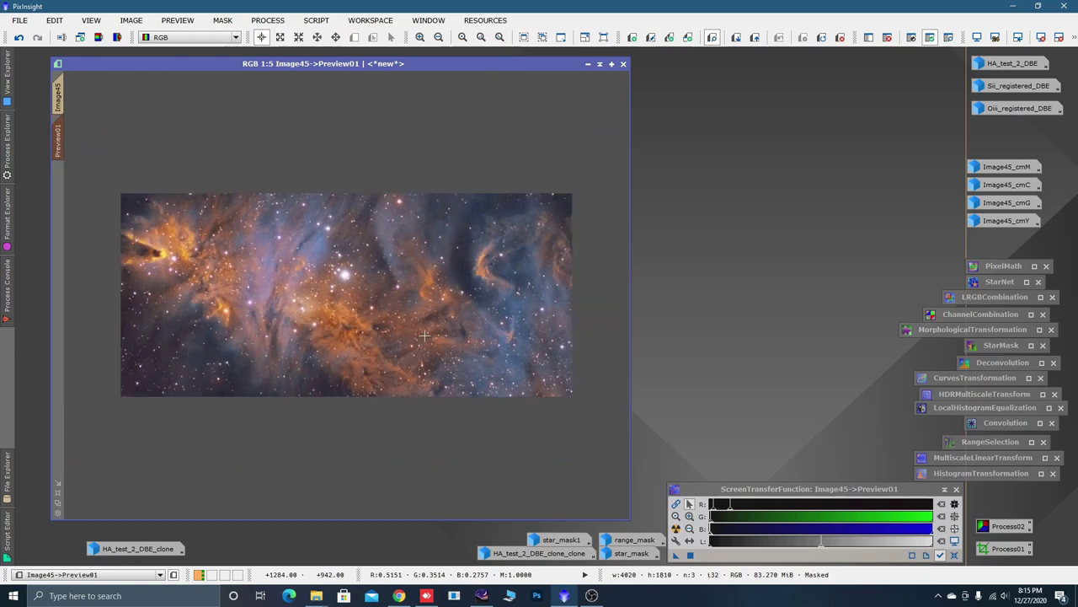
Open UnsharpMask, reset it, set the amount to 0.48 at StdDev 2.00, and apply it to Preview01
{"action": "left_click", "coordinate": [267, 21]}
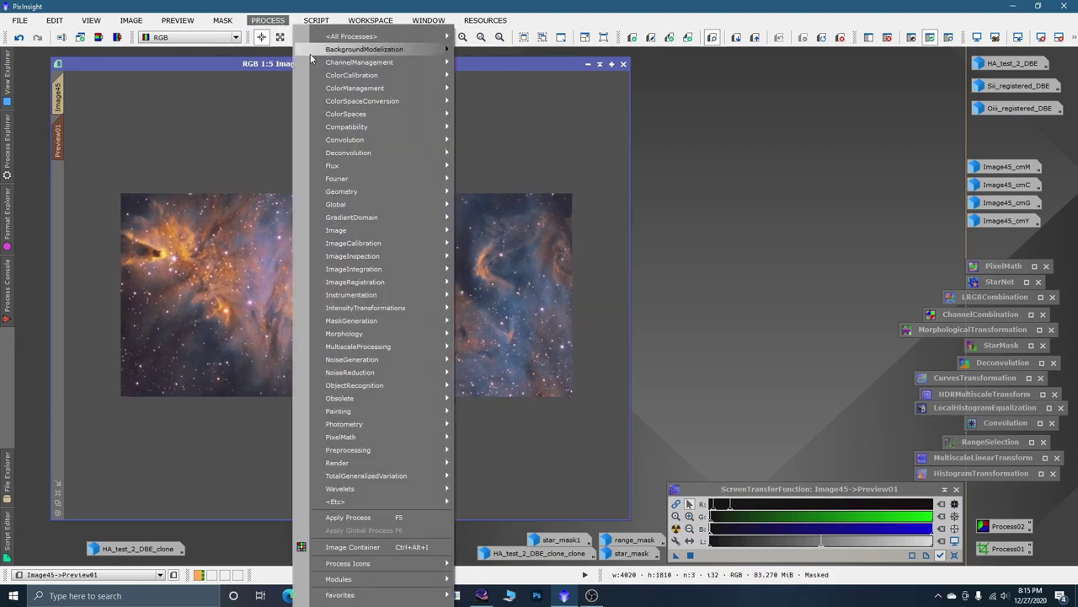
{"action": "mouse_move", "coordinate": [355, 255]}
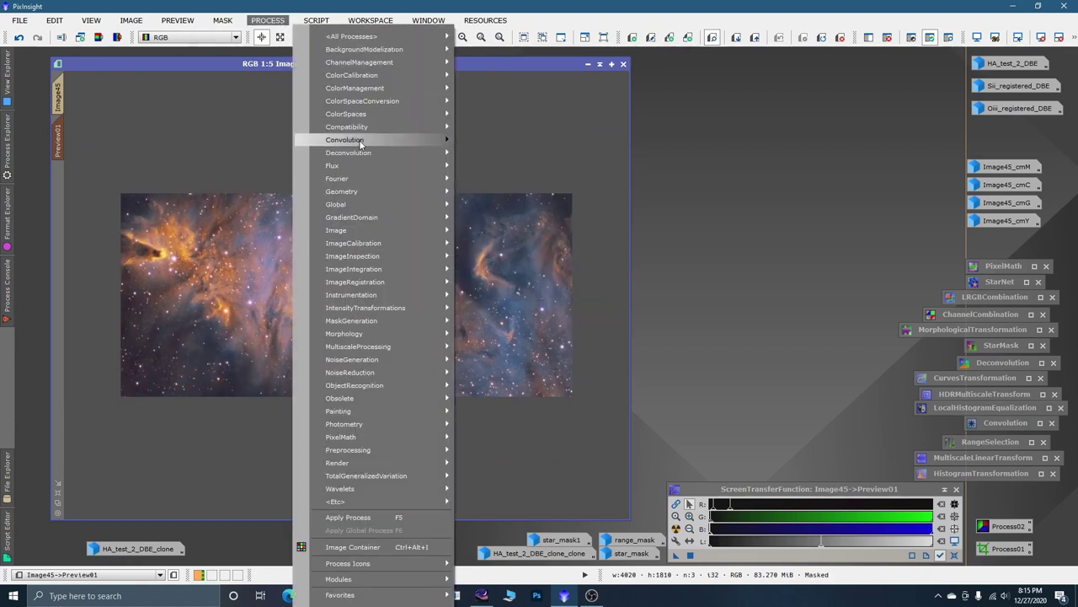
{"action": "mouse_move", "coordinate": [426, 140]}
{"action": "left_click", "coordinate": [497, 169]}
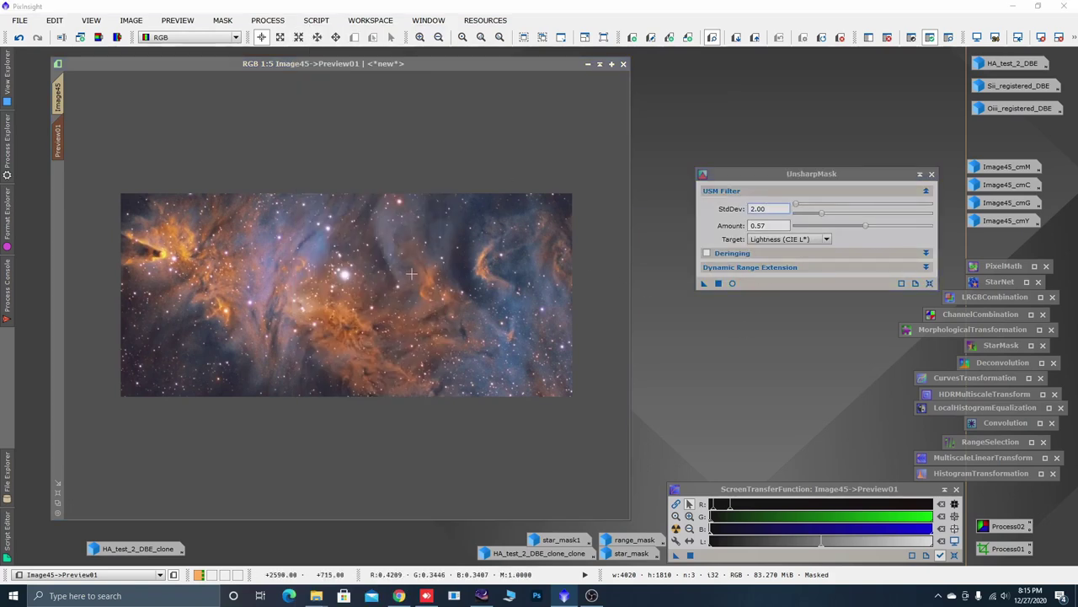
{"action": "scroll", "coordinate": [345, 316], "scroll_direction": "up", "scroll_amount": 1}
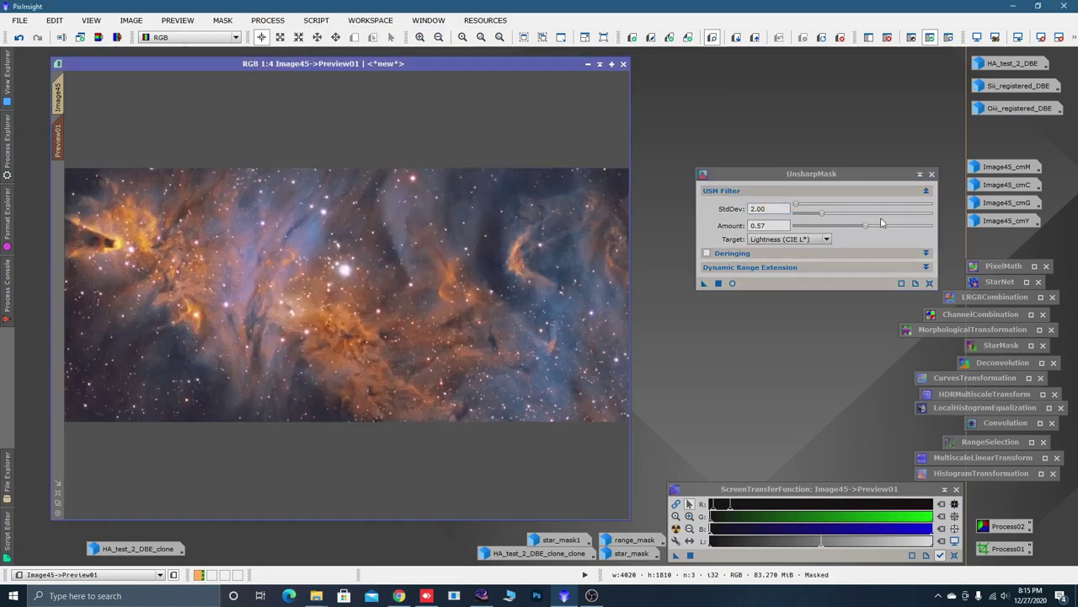
{"action": "left_click", "coordinate": [929, 284]}
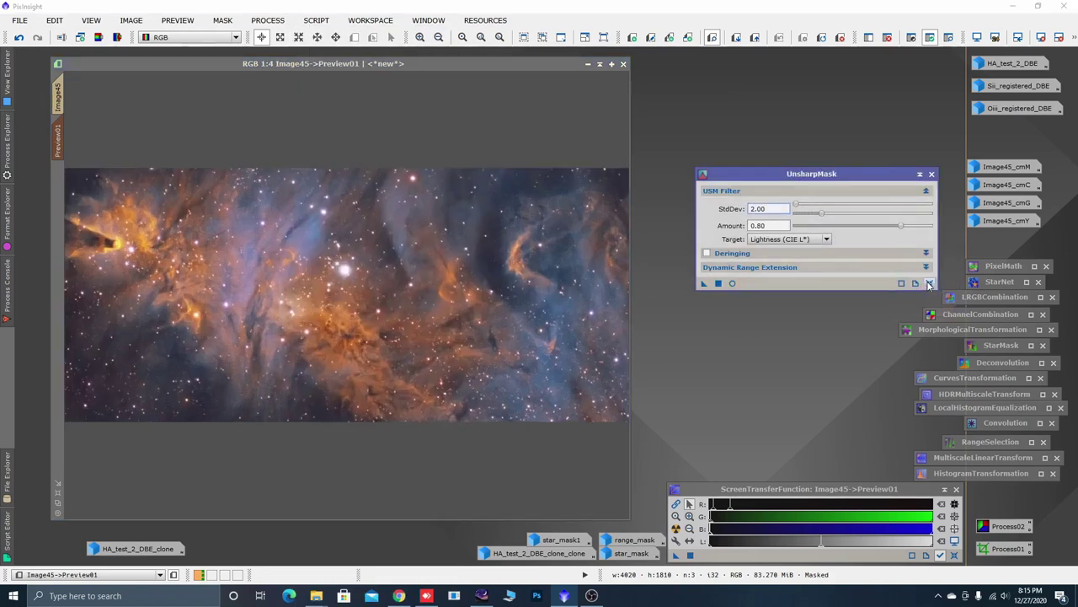
{"action": "left_click_drag", "start_coordinate": [902, 229], "coordinate": [854, 227]}
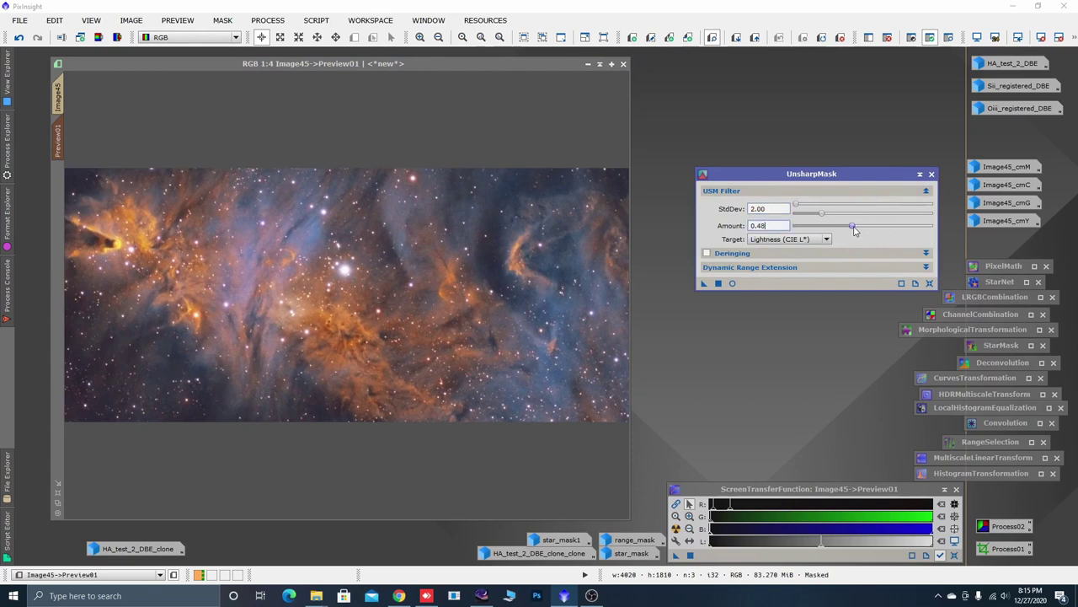
{"action": "left_click_drag", "start_coordinate": [704, 283], "coordinate": [541, 312]}
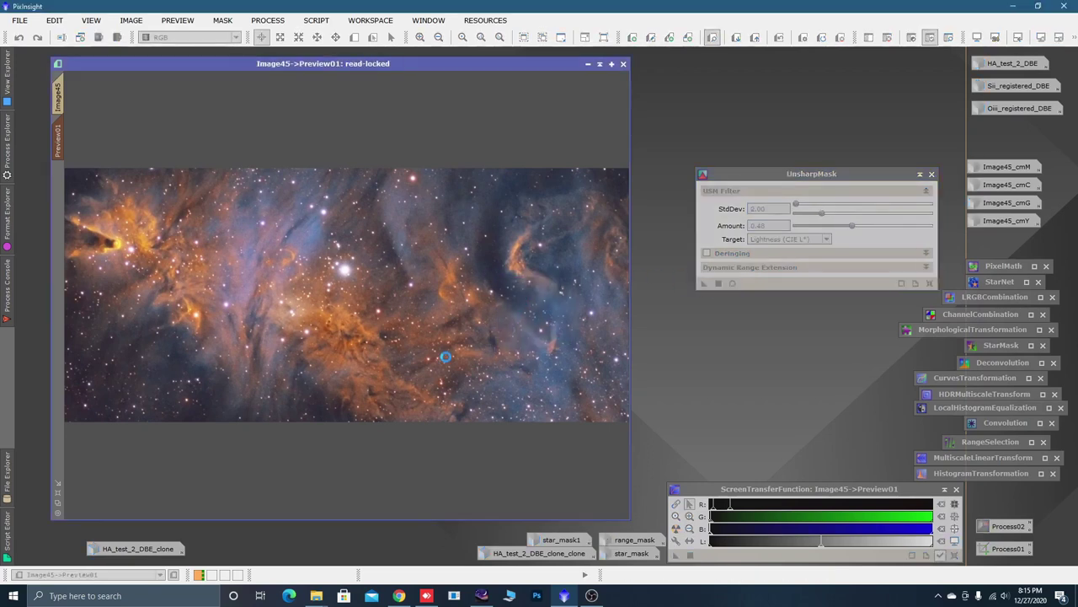
Raise the UnsharpMask amount to 0.63, apply it to Preview01, and compare the nebula detail with the unsharpened version
{"action": "scroll", "coordinate": [451, 310], "scroll_direction": "up", "scroll_amount": 1}
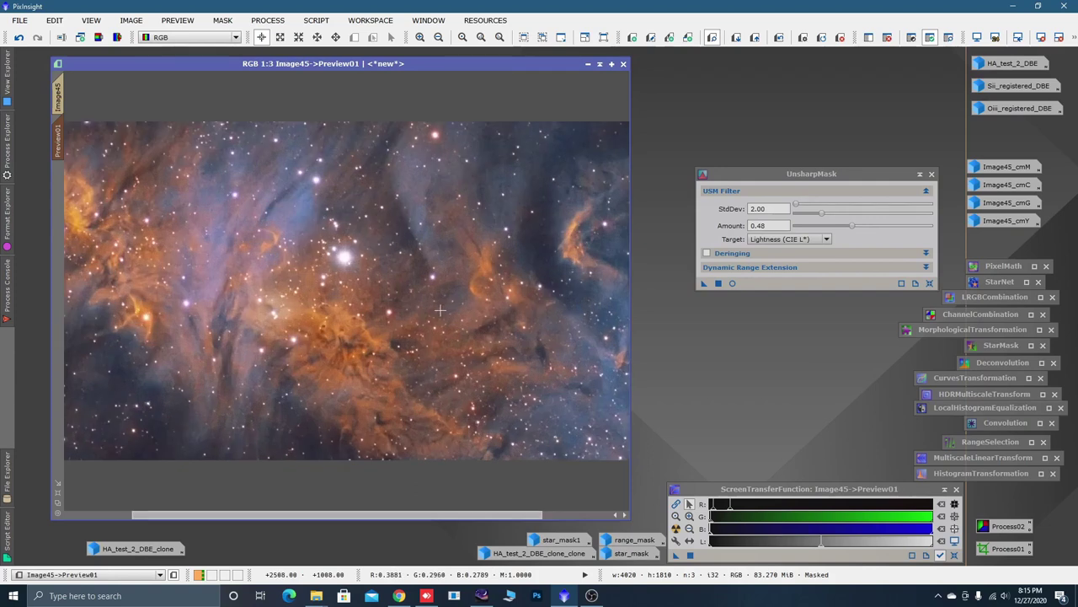
{"action": "scroll", "coordinate": [389, 350], "scroll_direction": "up", "scroll_amount": 1}
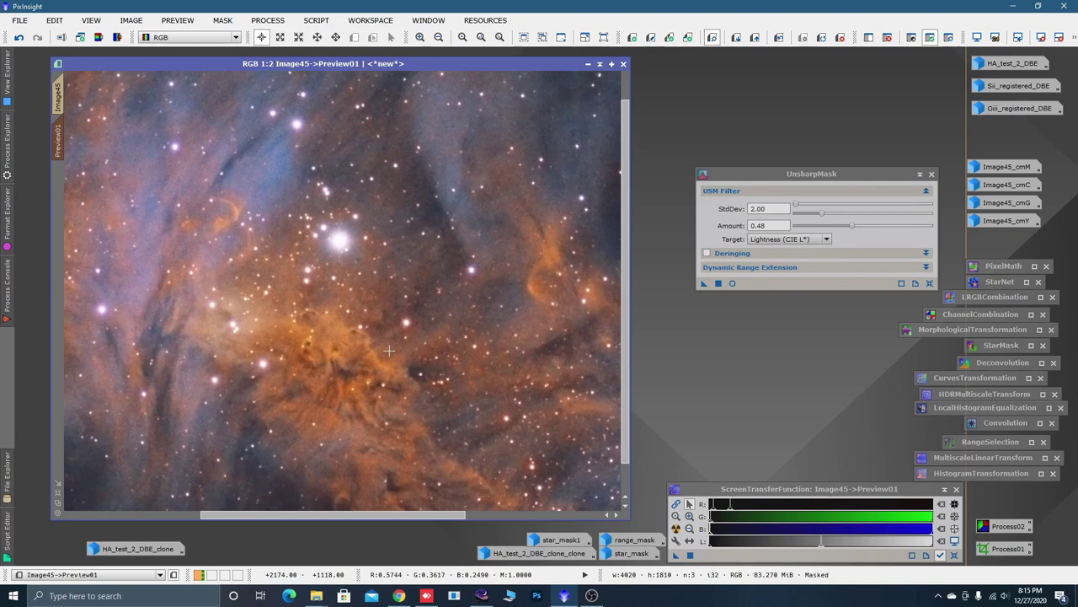
{"action": "left_click_drag", "start_coordinate": [853, 229], "coordinate": [874, 228]}
{"action": "left_click_drag", "start_coordinate": [693, 288], "coordinate": [576, 302]}
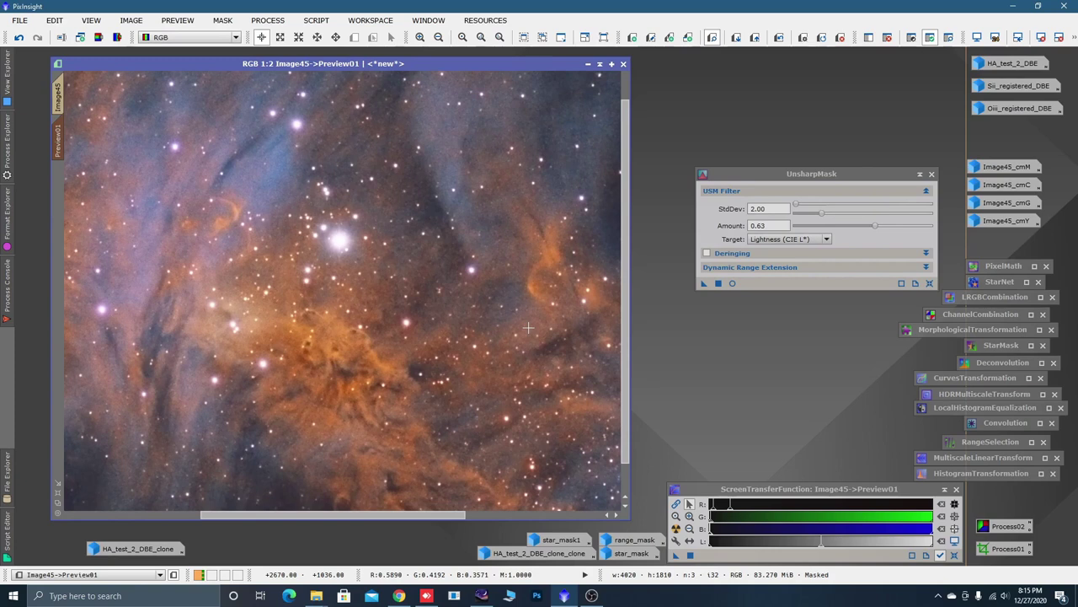
{"action": "scroll", "coordinate": [370, 379], "scroll_direction": "up", "scroll_amount": 1}
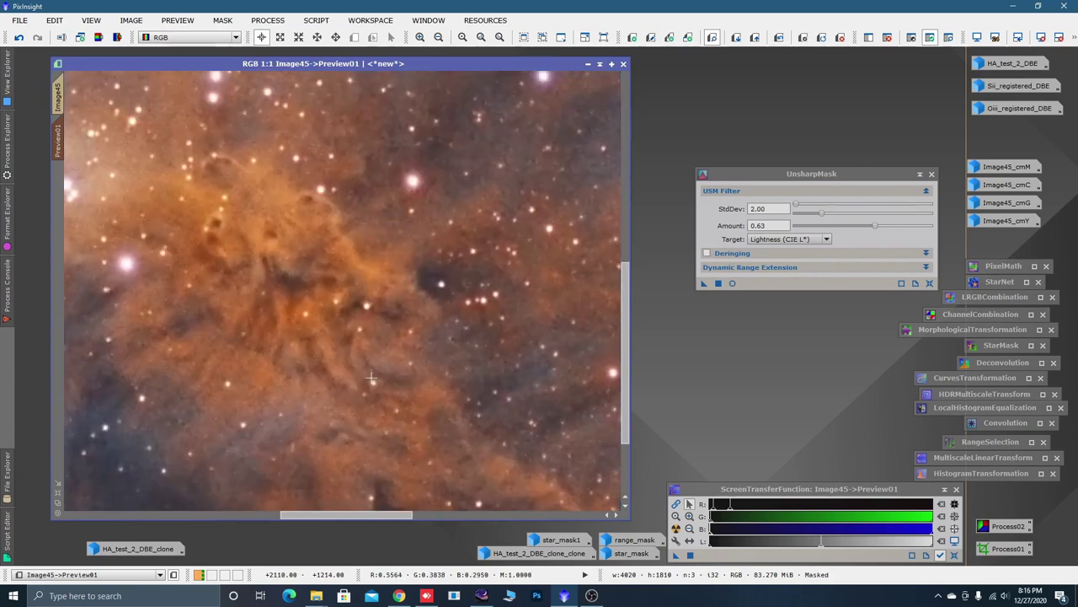
{"action": "key", "text": "ctrl+z"}
Apply UnsharpMask to the full Image45, close the process, and delete Preview01
{"action": "left_click", "coordinate": [59, 98]}
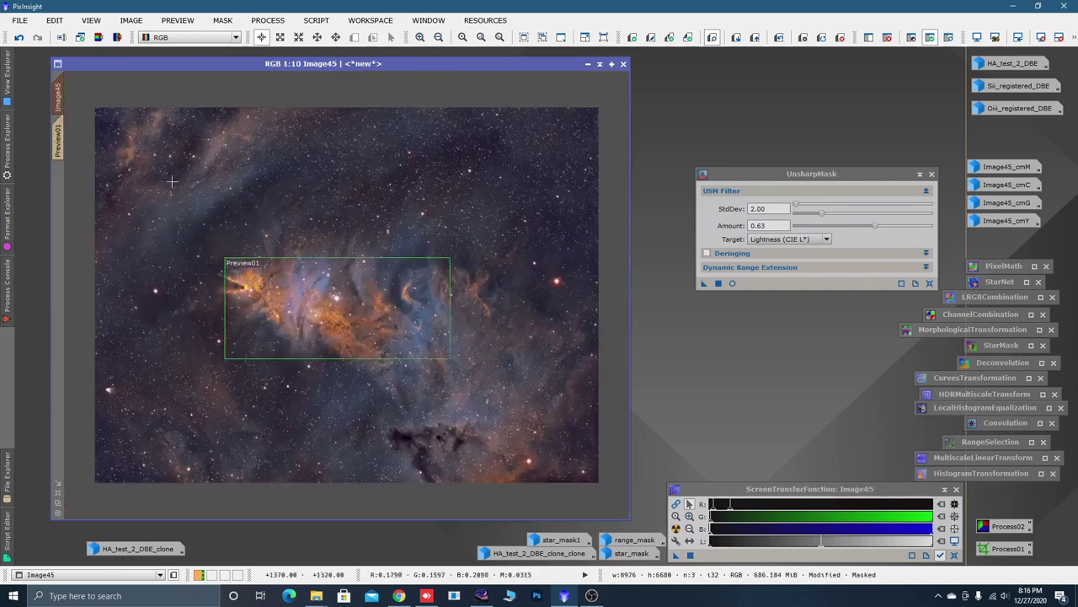
{"action": "left_click_drag", "start_coordinate": [703, 283], "coordinate": [562, 287]}
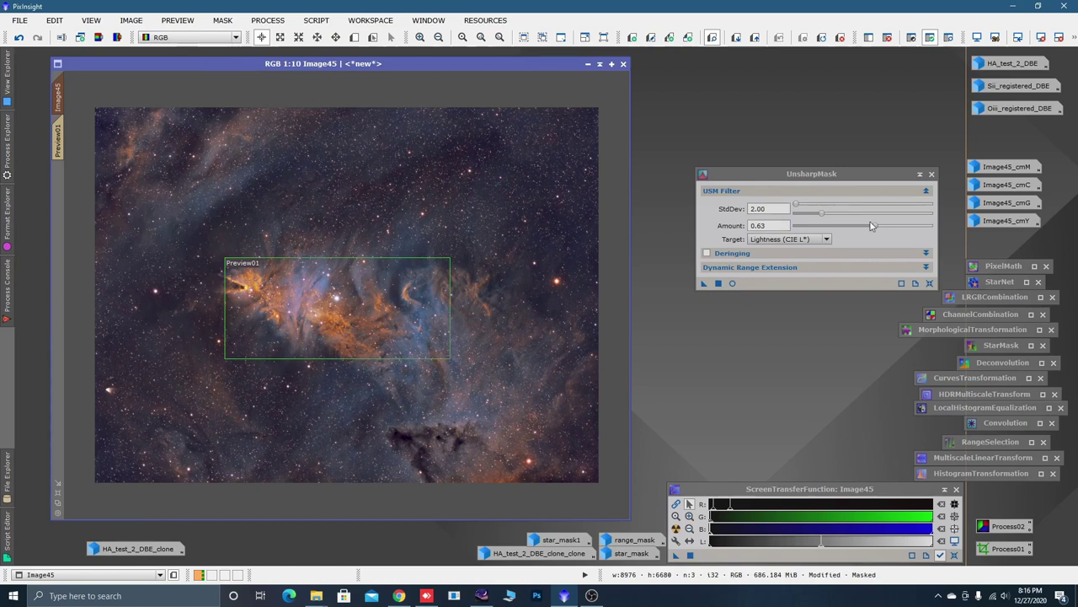
{"action": "left_click", "coordinate": [930, 174]}
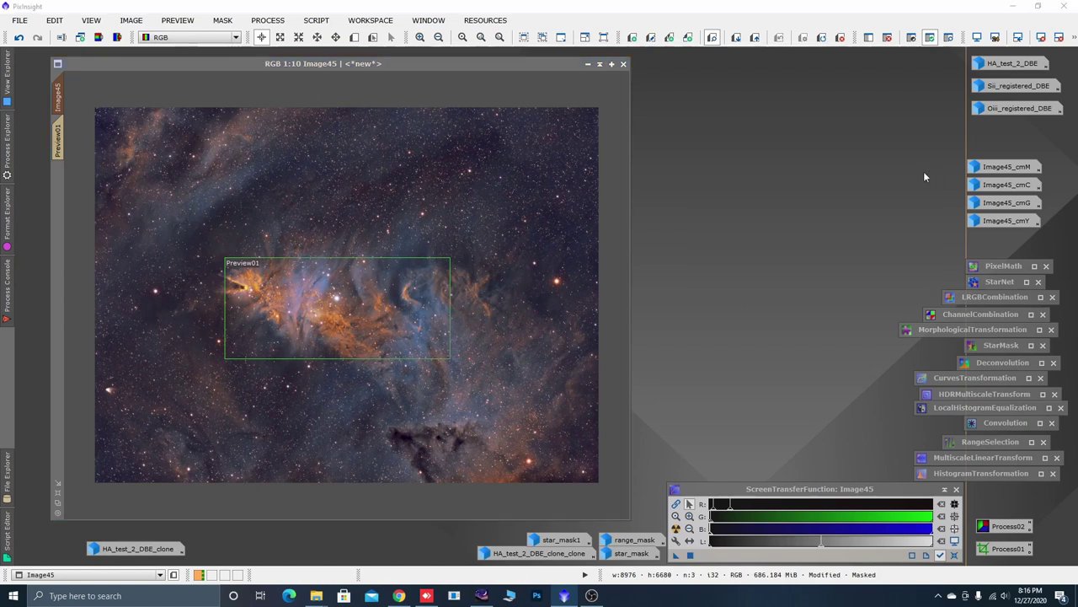
{"action": "right_click", "coordinate": [61, 145]}
{"action": "left_click", "coordinate": [115, 251]}
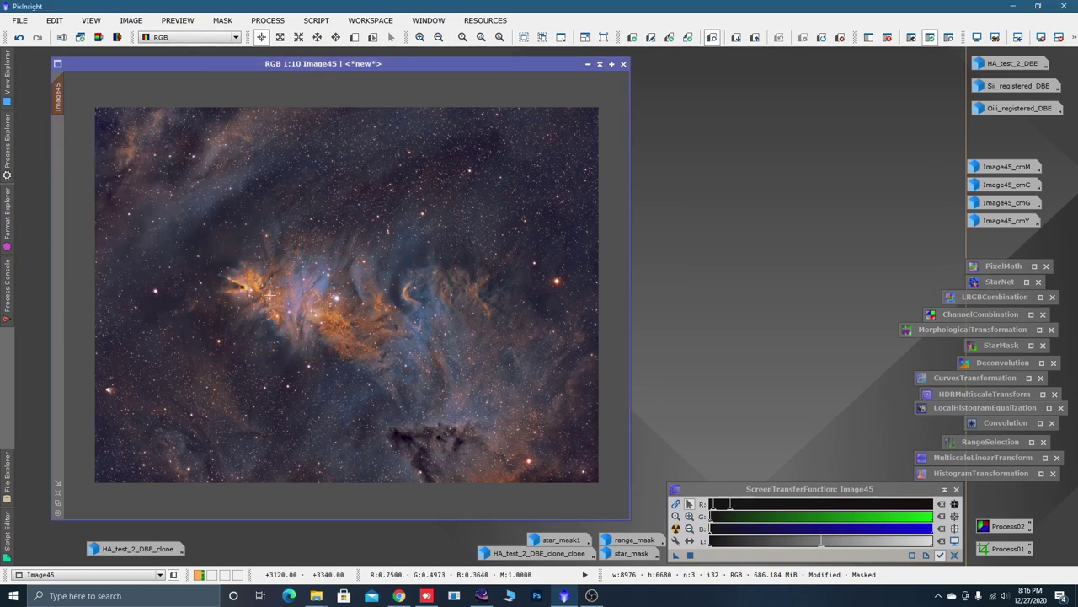
Remove the range mask from Image45
{"action": "right_click", "coordinate": [221, 238]}
{"action": "mouse_move", "coordinate": [284, 363]}
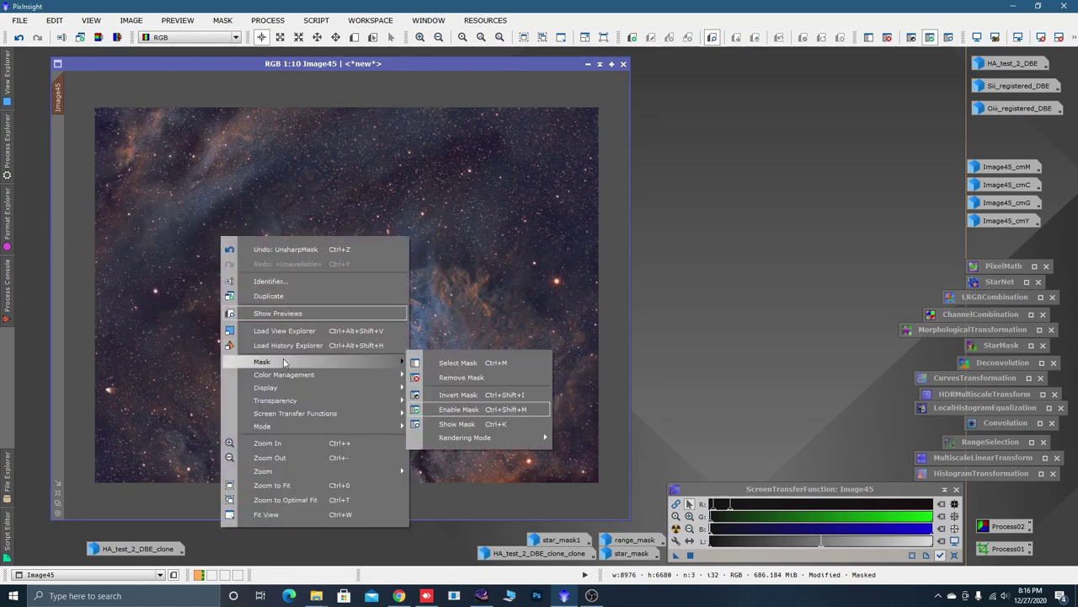
{"action": "left_click", "coordinate": [461, 378]}
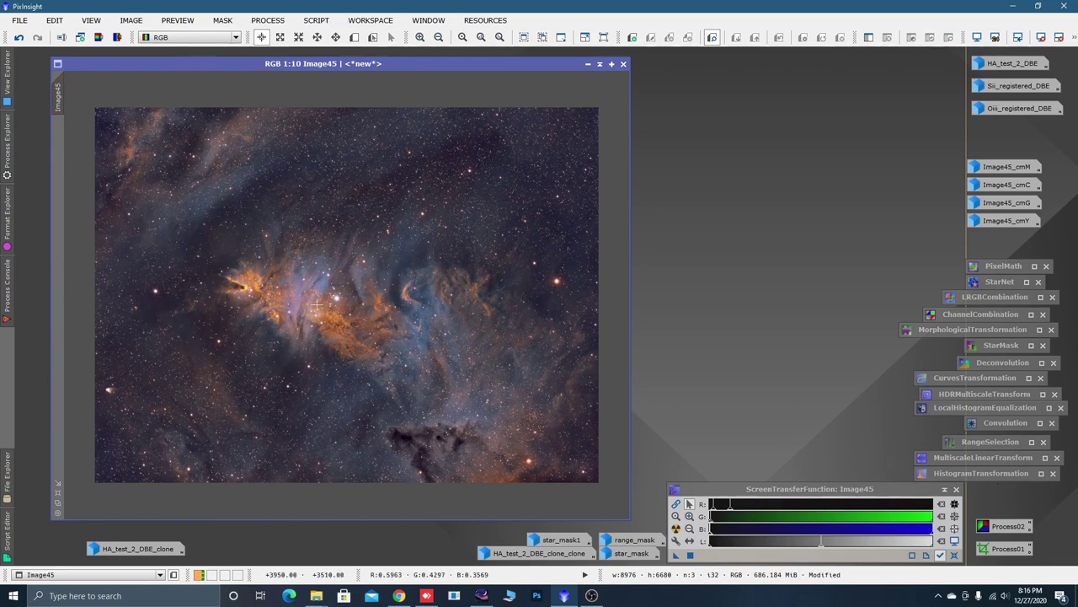
Open HistogramTransformation, reset its parameters, and load the histogram of Image45
{"action": "double_click", "coordinate": [945, 473]}
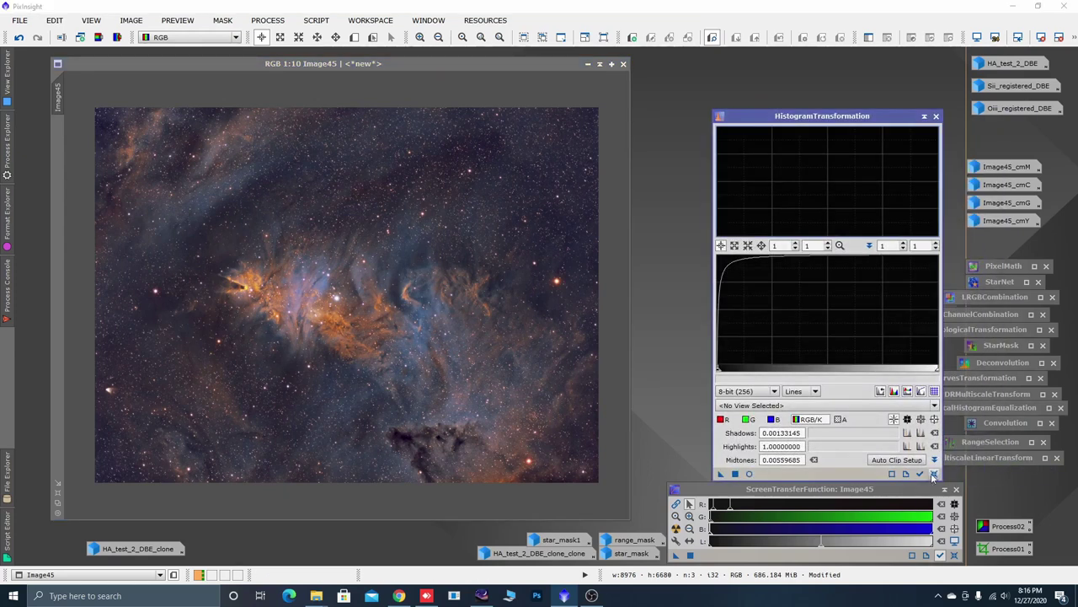
{"action": "left_click", "coordinate": [933, 474]}
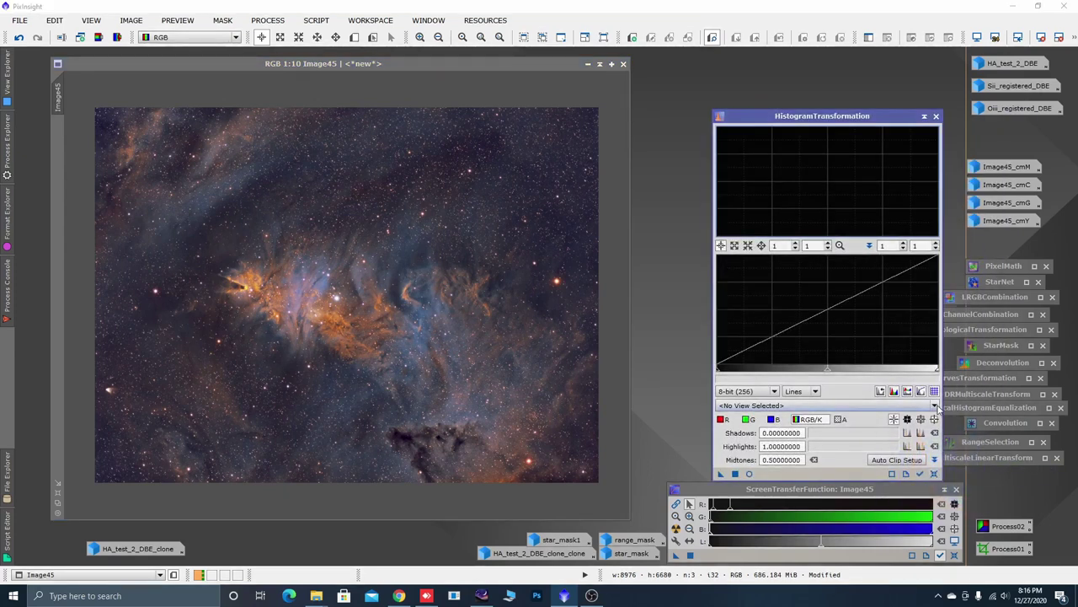
{"action": "left_click", "coordinate": [936, 406]}
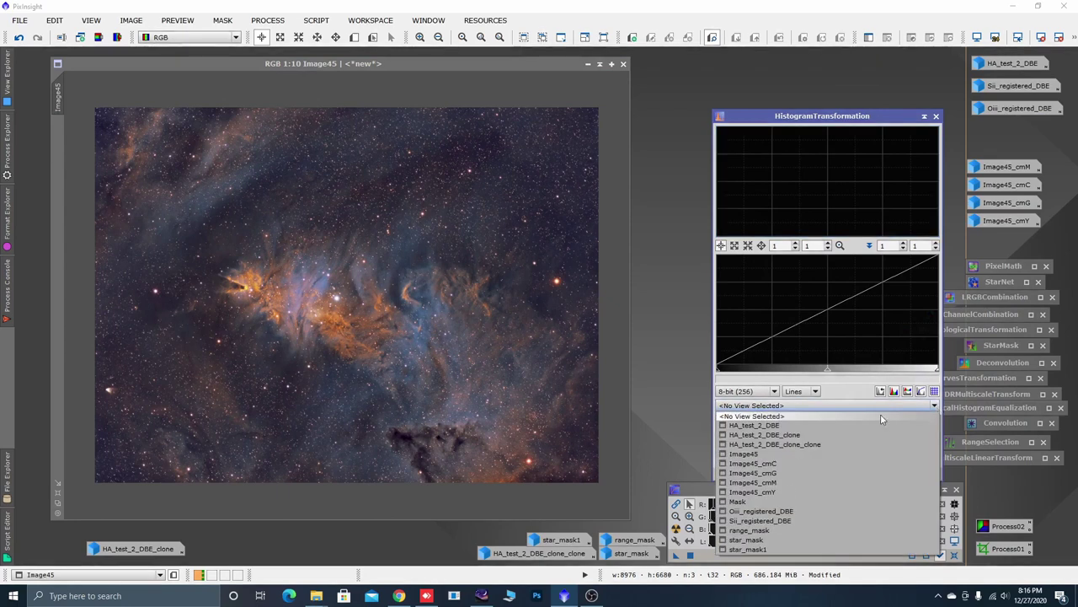
{"action": "left_click", "coordinate": [761, 454]}
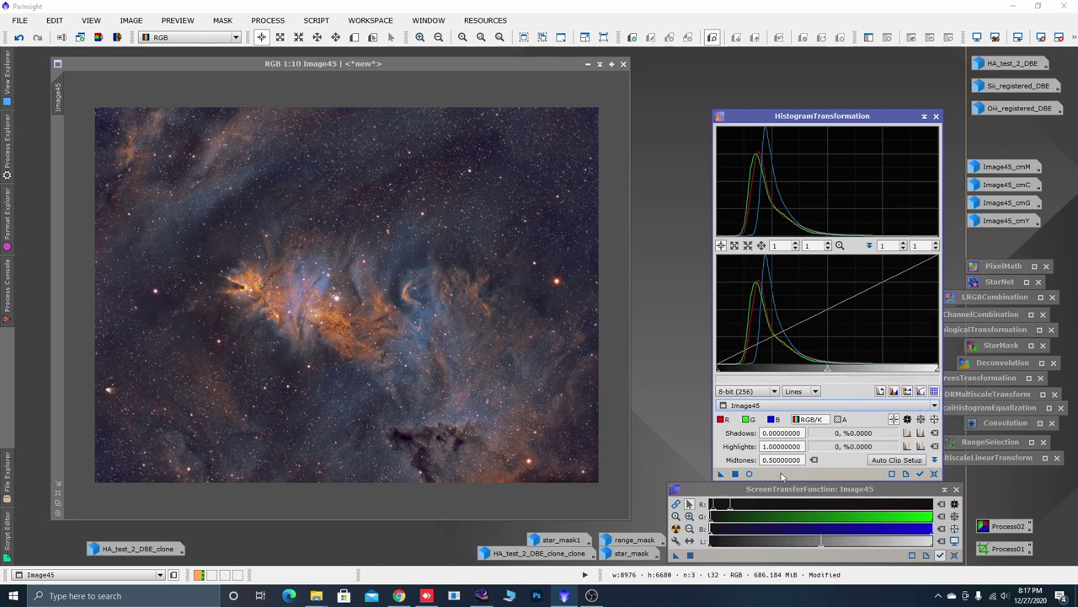
With the real-time preview on, set the histogram midtones to about 0.473 and the shadows to about 0.041
{"action": "left_click", "coordinate": [749, 474]}
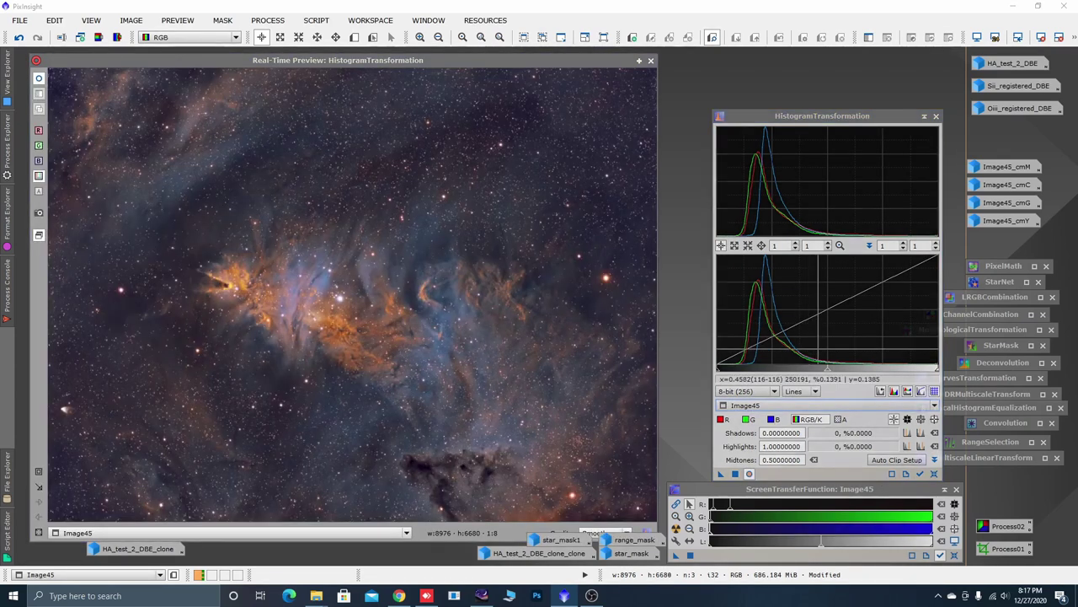
{"action": "left_click_drag", "start_coordinate": [828, 373], "coordinate": [822, 373]}
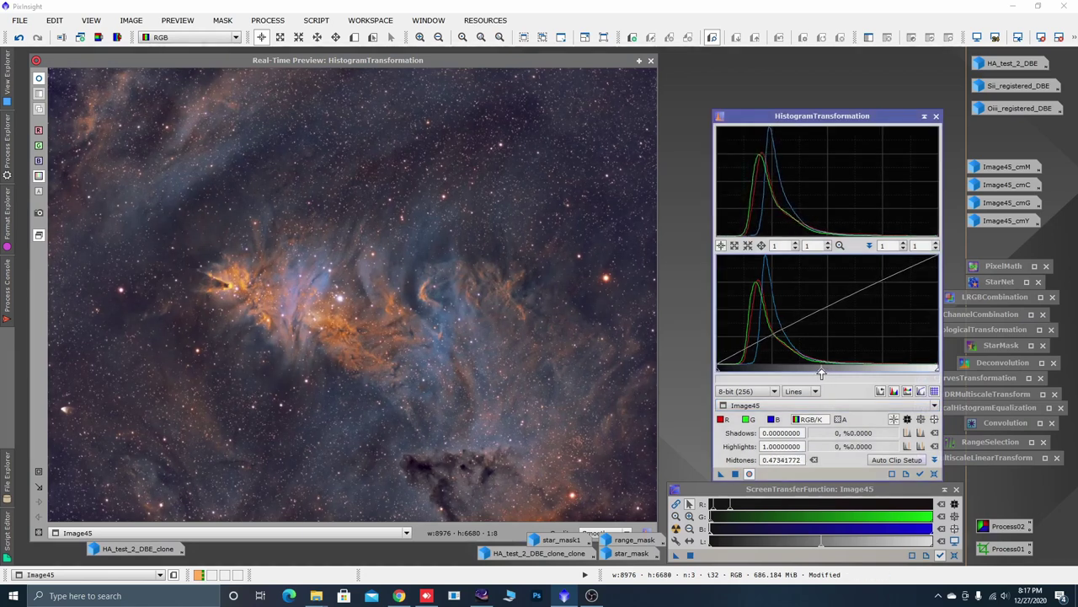
{"action": "left_click_drag", "start_coordinate": [719, 371], "coordinate": [721, 374]}
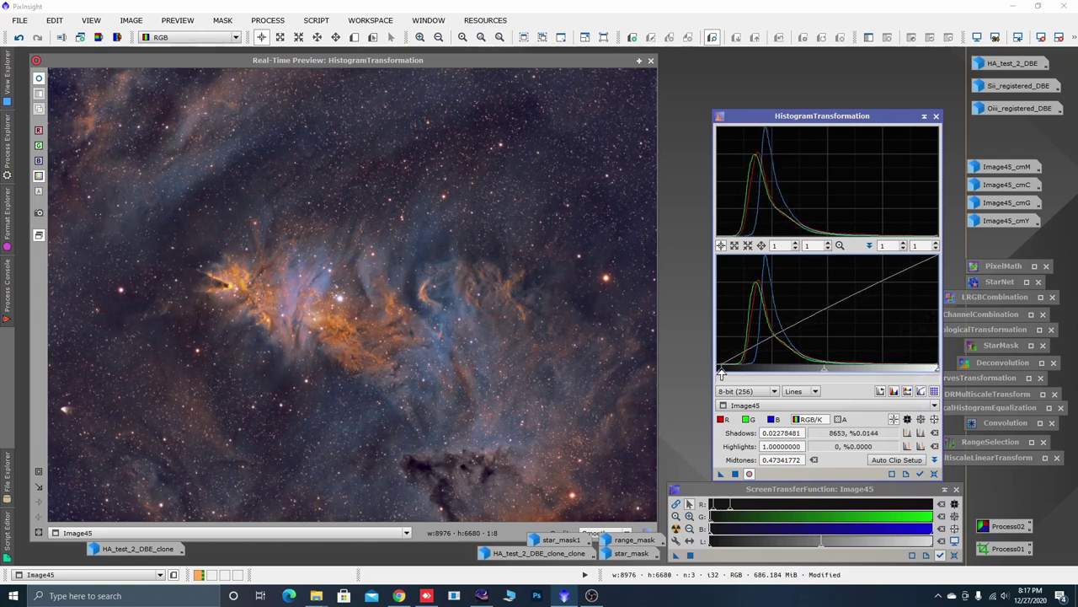
{"action": "left_click_drag", "start_coordinate": [721, 373], "coordinate": [726, 373]}
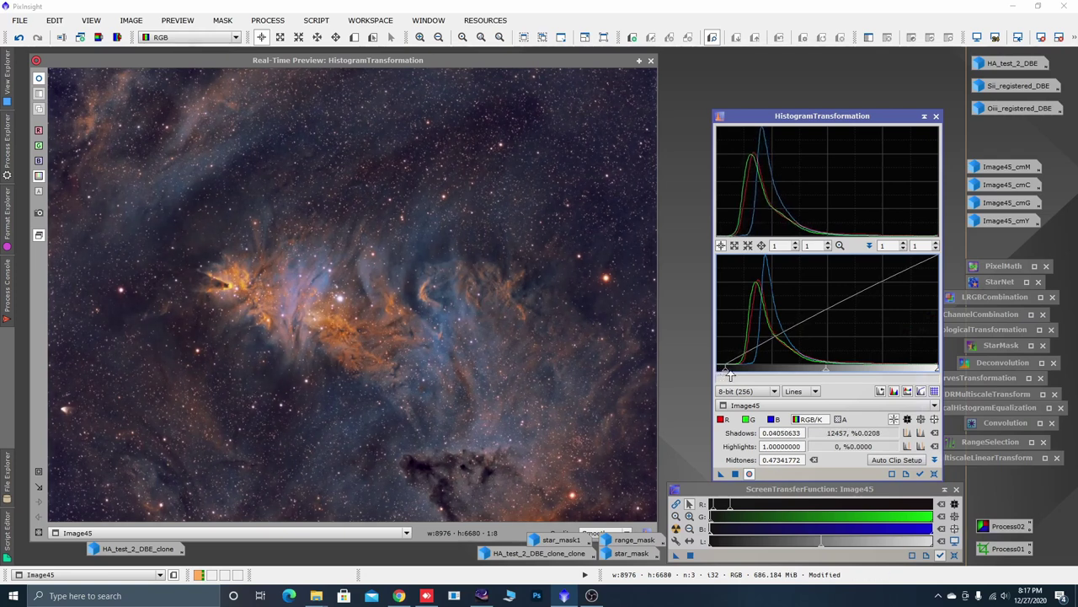
Apply HistogramTransformation to Image45, reset and minimize the process, and close the real-time preview
{"action": "left_click", "coordinate": [735, 473]}
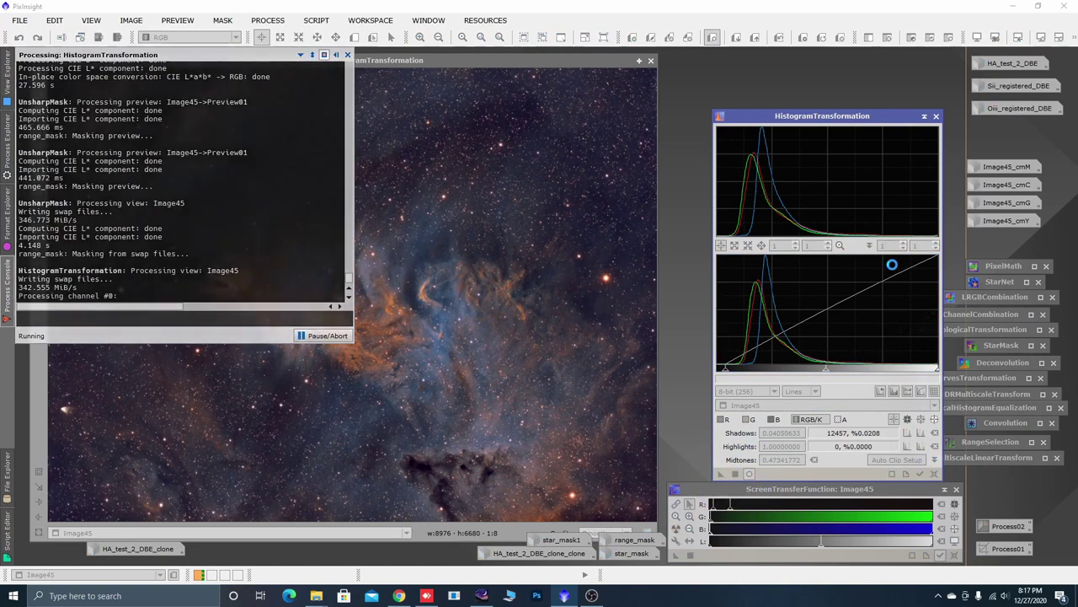
{"action": "left_click", "coordinate": [933, 473]}
{"action": "left_click", "coordinate": [925, 117]}
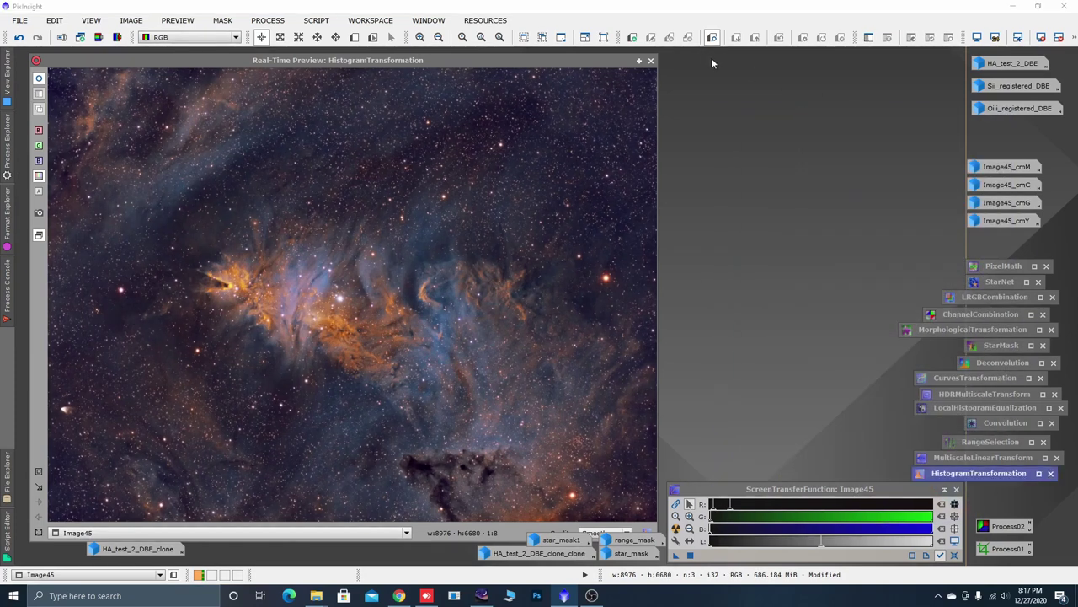
{"action": "left_click", "coordinate": [651, 60]}
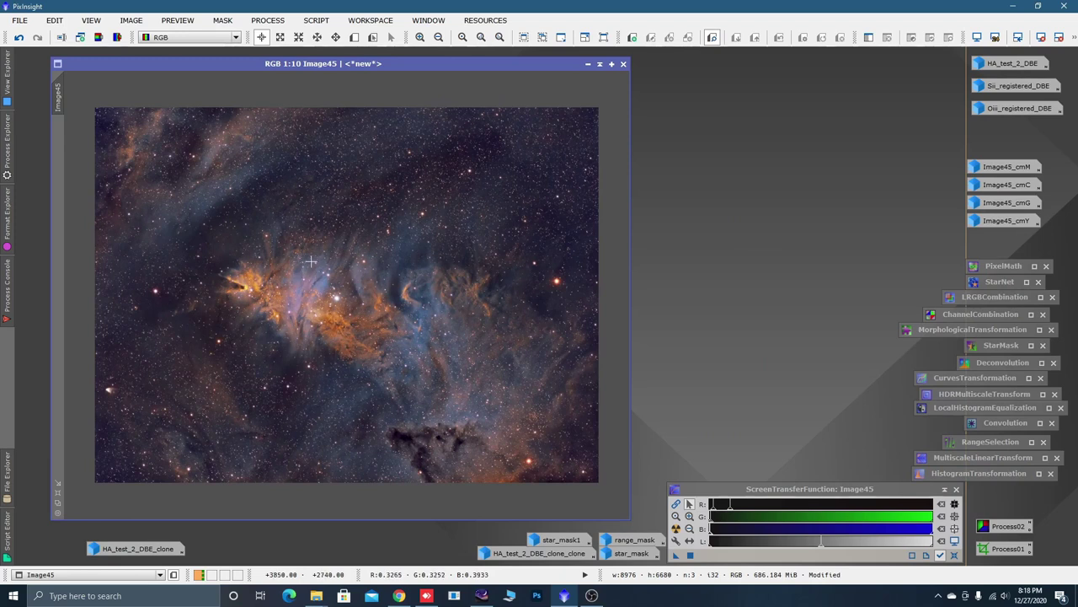
Examine Image45 up close around the bright nebula core and the dark cloud near the lower edge, and at full extent
{"action": "scroll", "coordinate": [312, 262], "scroll_direction": "up", "scroll_amount": 1}
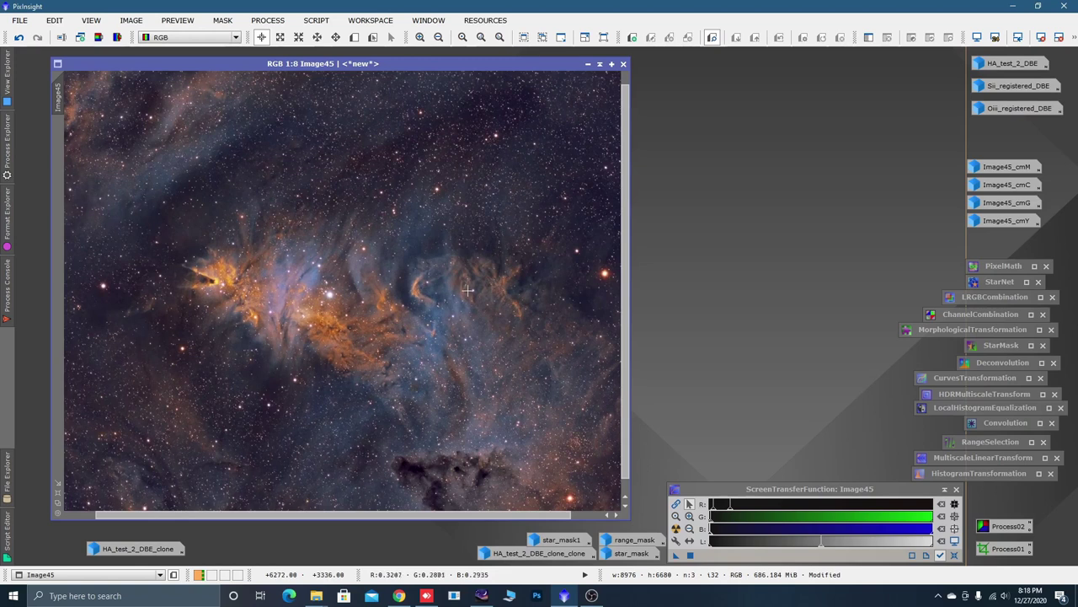
{"action": "scroll", "coordinate": [379, 291], "scroll_direction": "up", "scroll_amount": 1}
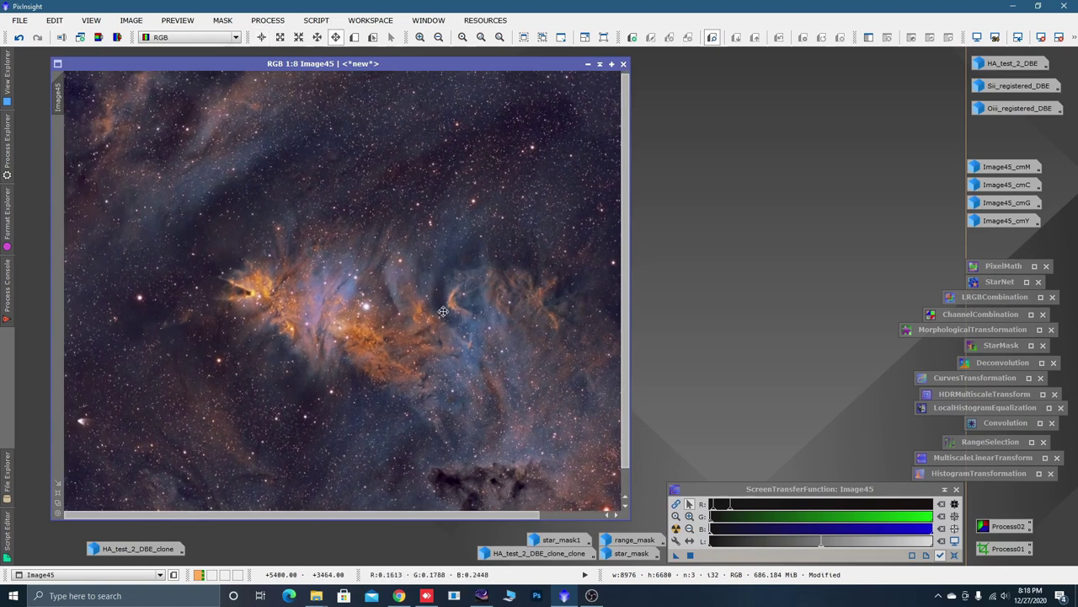
{"action": "scroll", "coordinate": [316, 314], "scroll_direction": "up", "scroll_amount": 1}
{"action": "scroll", "coordinate": [304, 315], "scroll_direction": "up", "scroll_amount": 1}
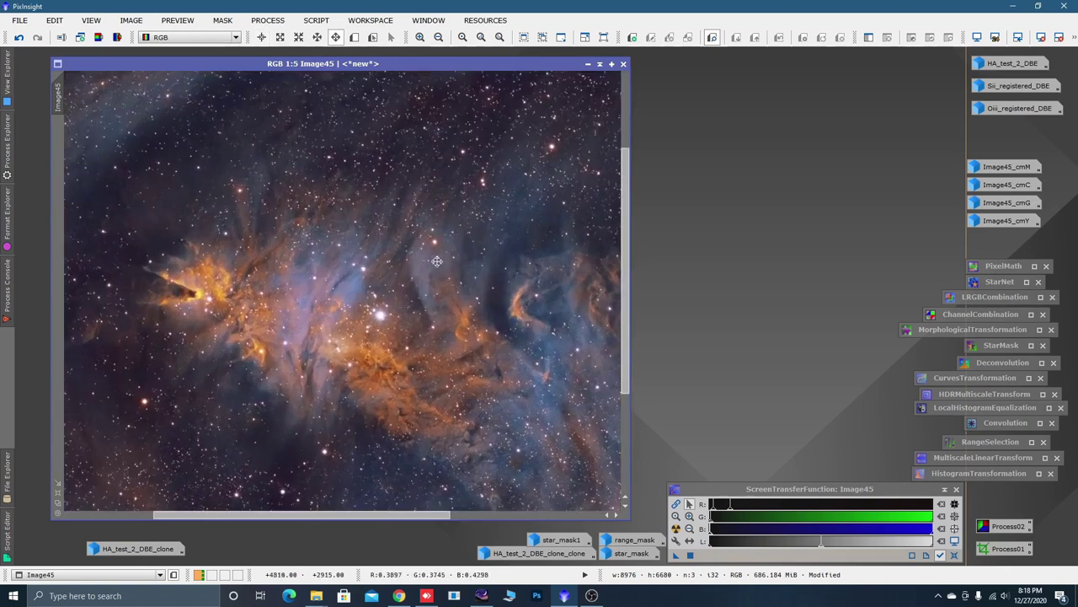
{"action": "key", "text": "alt+r"}
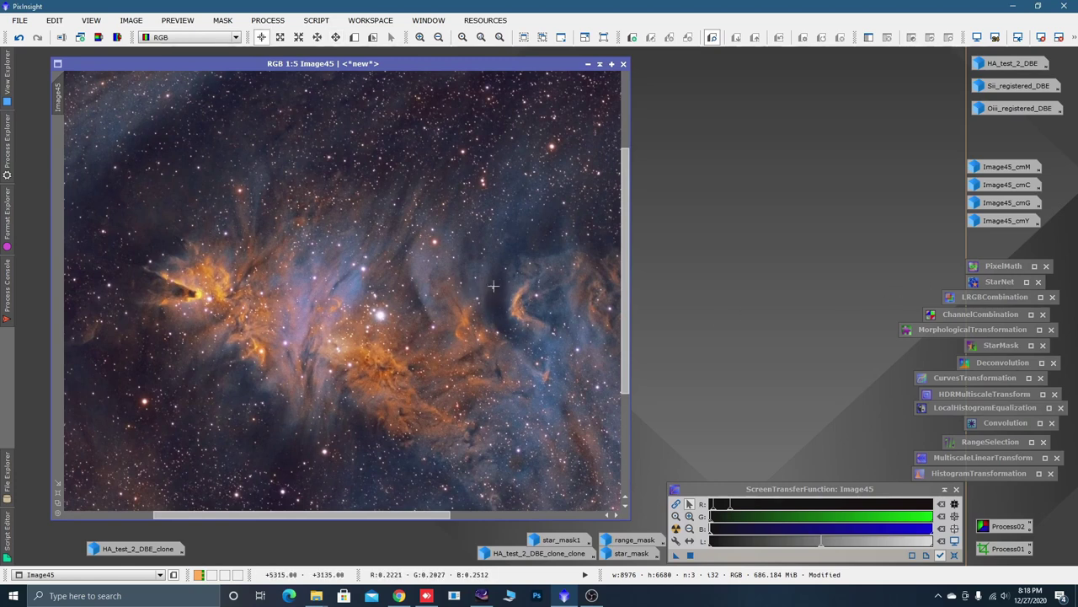
{"action": "scroll", "coordinate": [504, 288], "scroll_direction": "down", "scroll_amount": 2}
{"action": "scroll", "coordinate": [511, 288], "scroll_direction": "down", "scroll_amount": 1}
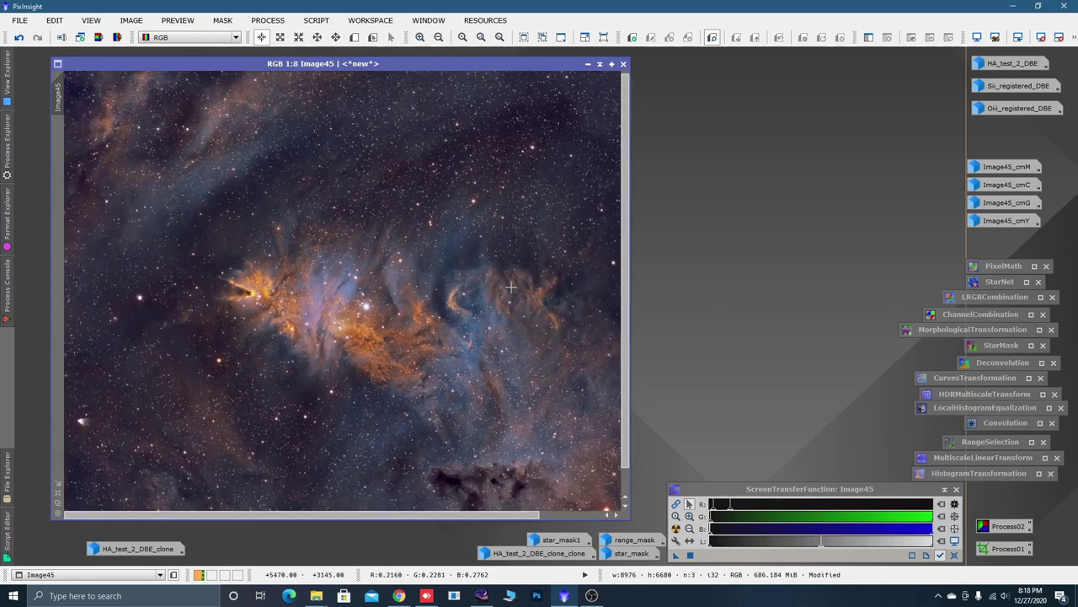
{"action": "scroll", "coordinate": [511, 287], "scroll_direction": "down", "scroll_amount": 1}
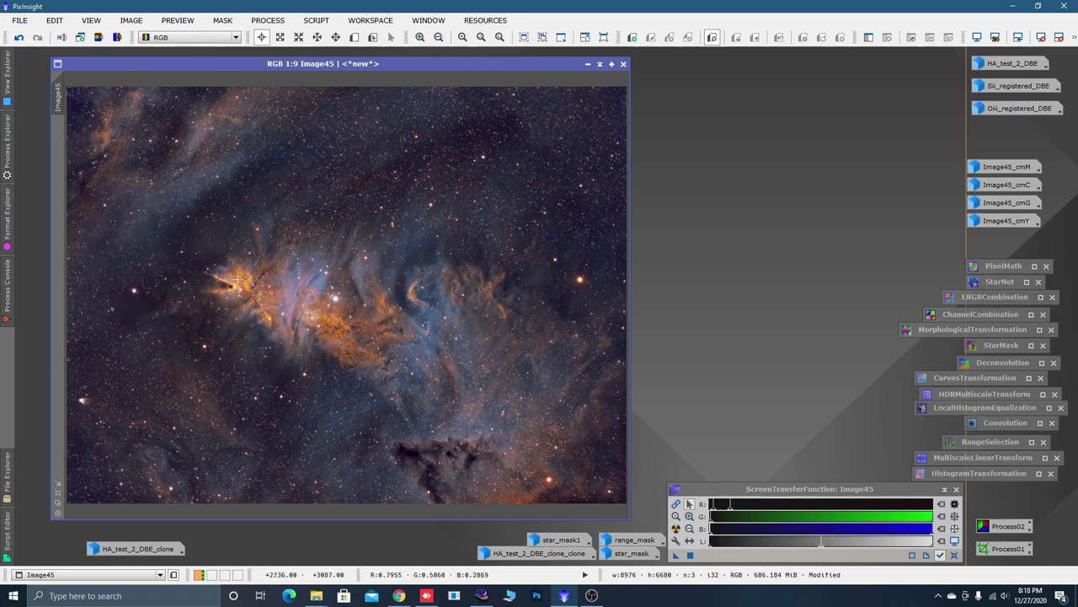
{"action": "scroll", "coordinate": [417, 437], "scroll_direction": "up", "scroll_amount": 3}
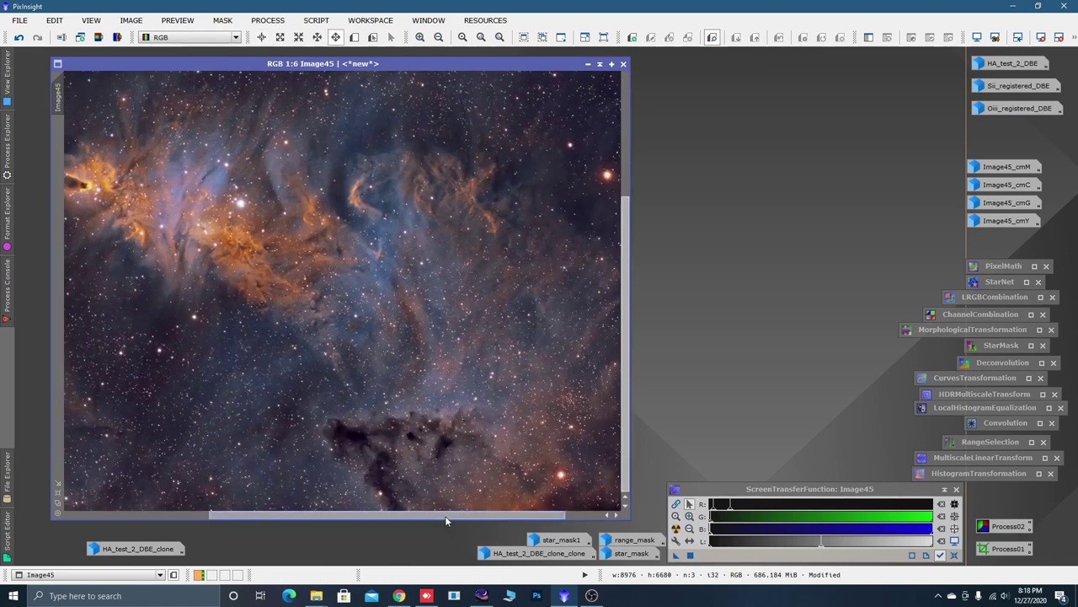
{"action": "scroll", "coordinate": [410, 316], "scroll_direction": "up", "scroll_amount": 2}
{"action": "left_click_drag", "start_coordinate": [465, 462], "coordinate": [482, 409]}
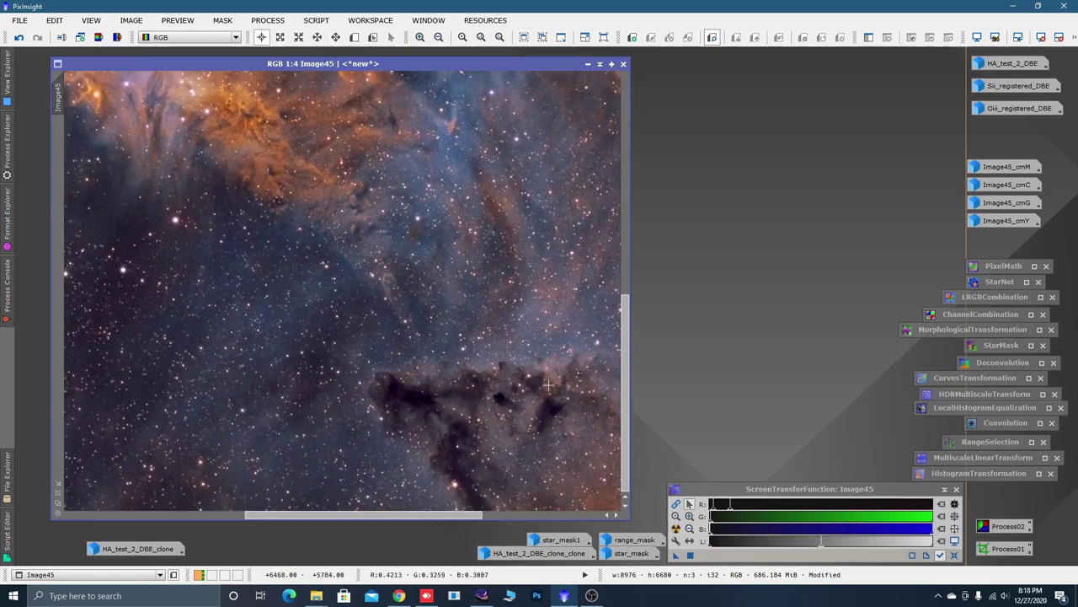
{"action": "scroll", "coordinate": [552, 383], "scroll_direction": "down", "scroll_amount": 3}
{"action": "scroll", "coordinate": [531, 364], "scroll_direction": "down", "scroll_amount": 1}
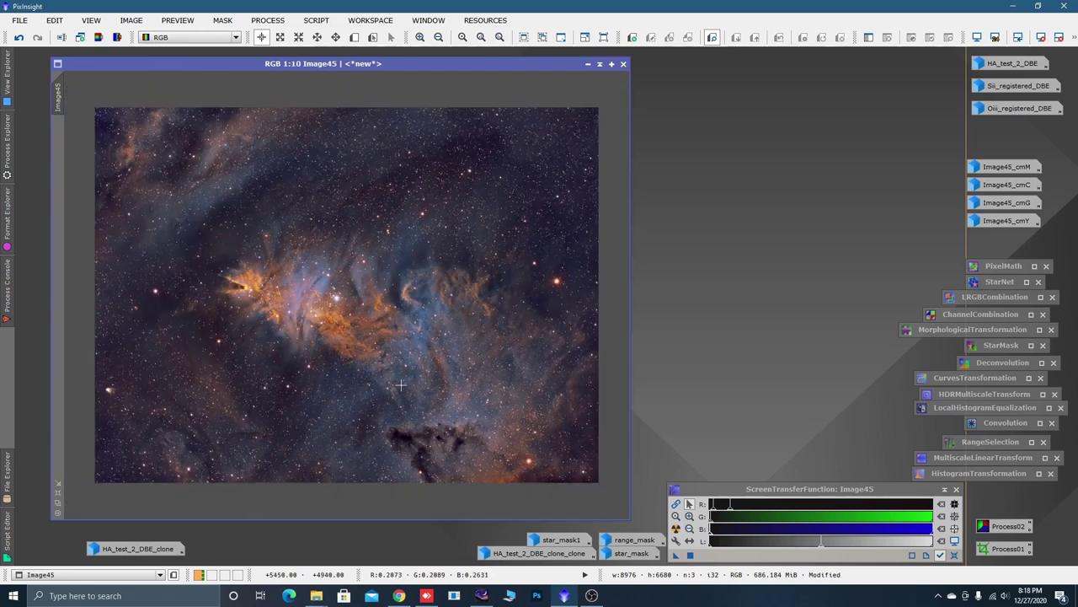
{"action": "scroll", "coordinate": [402, 384], "scroll_direction": "up", "scroll_amount": 1}
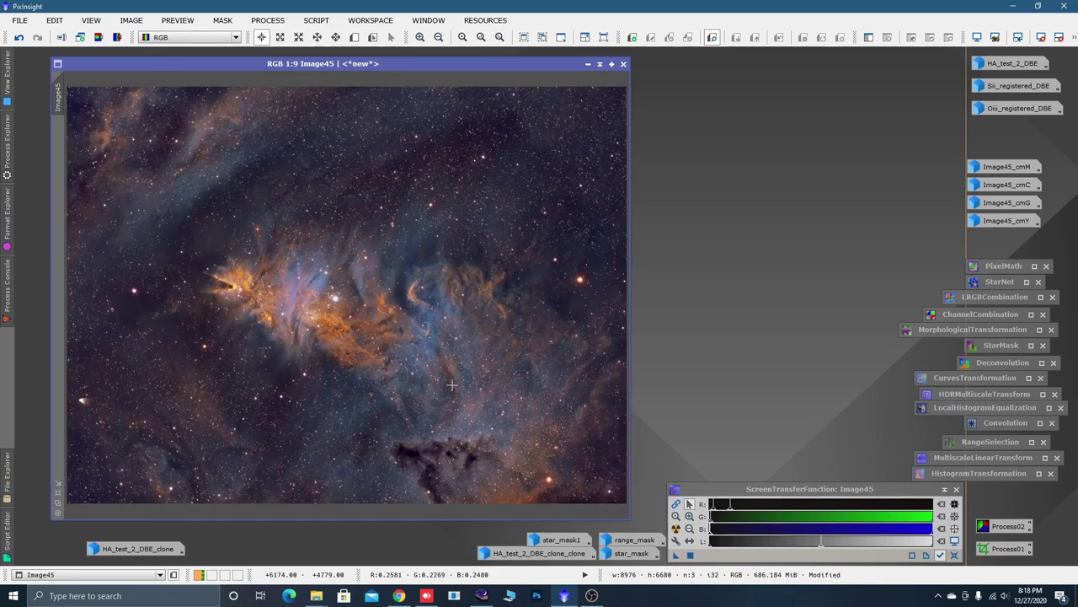